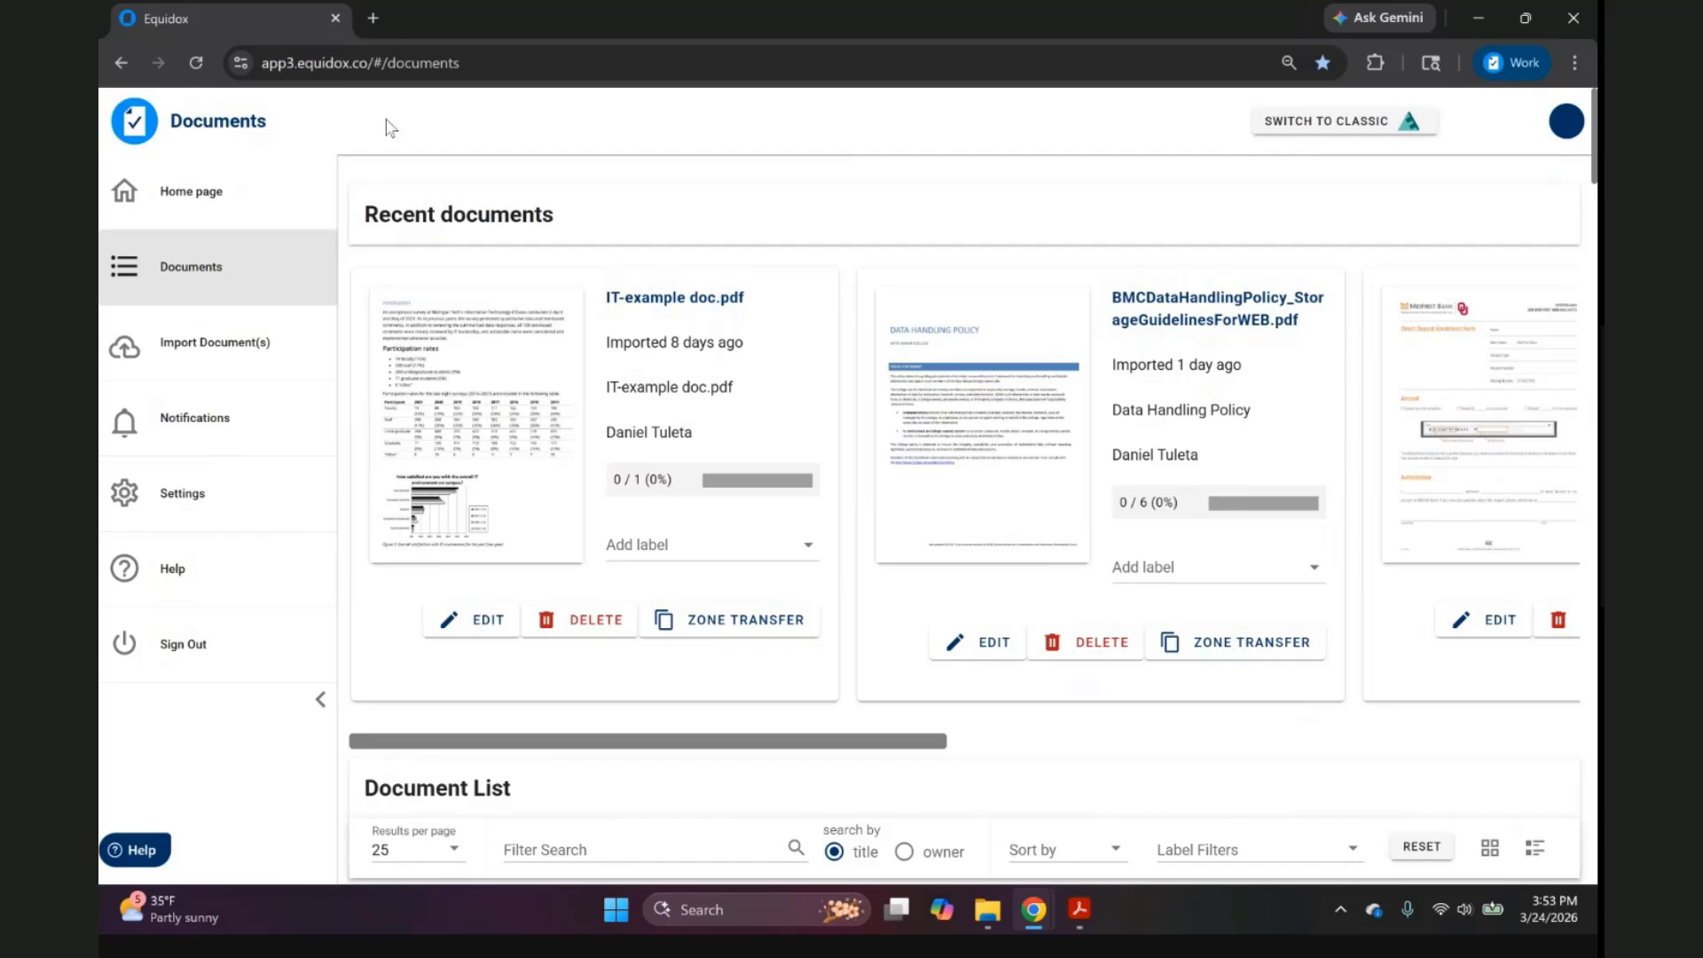
Import EQdemoDOC2026v1.pdf from the Demo Documents folder into Equidox.
click(228, 346)
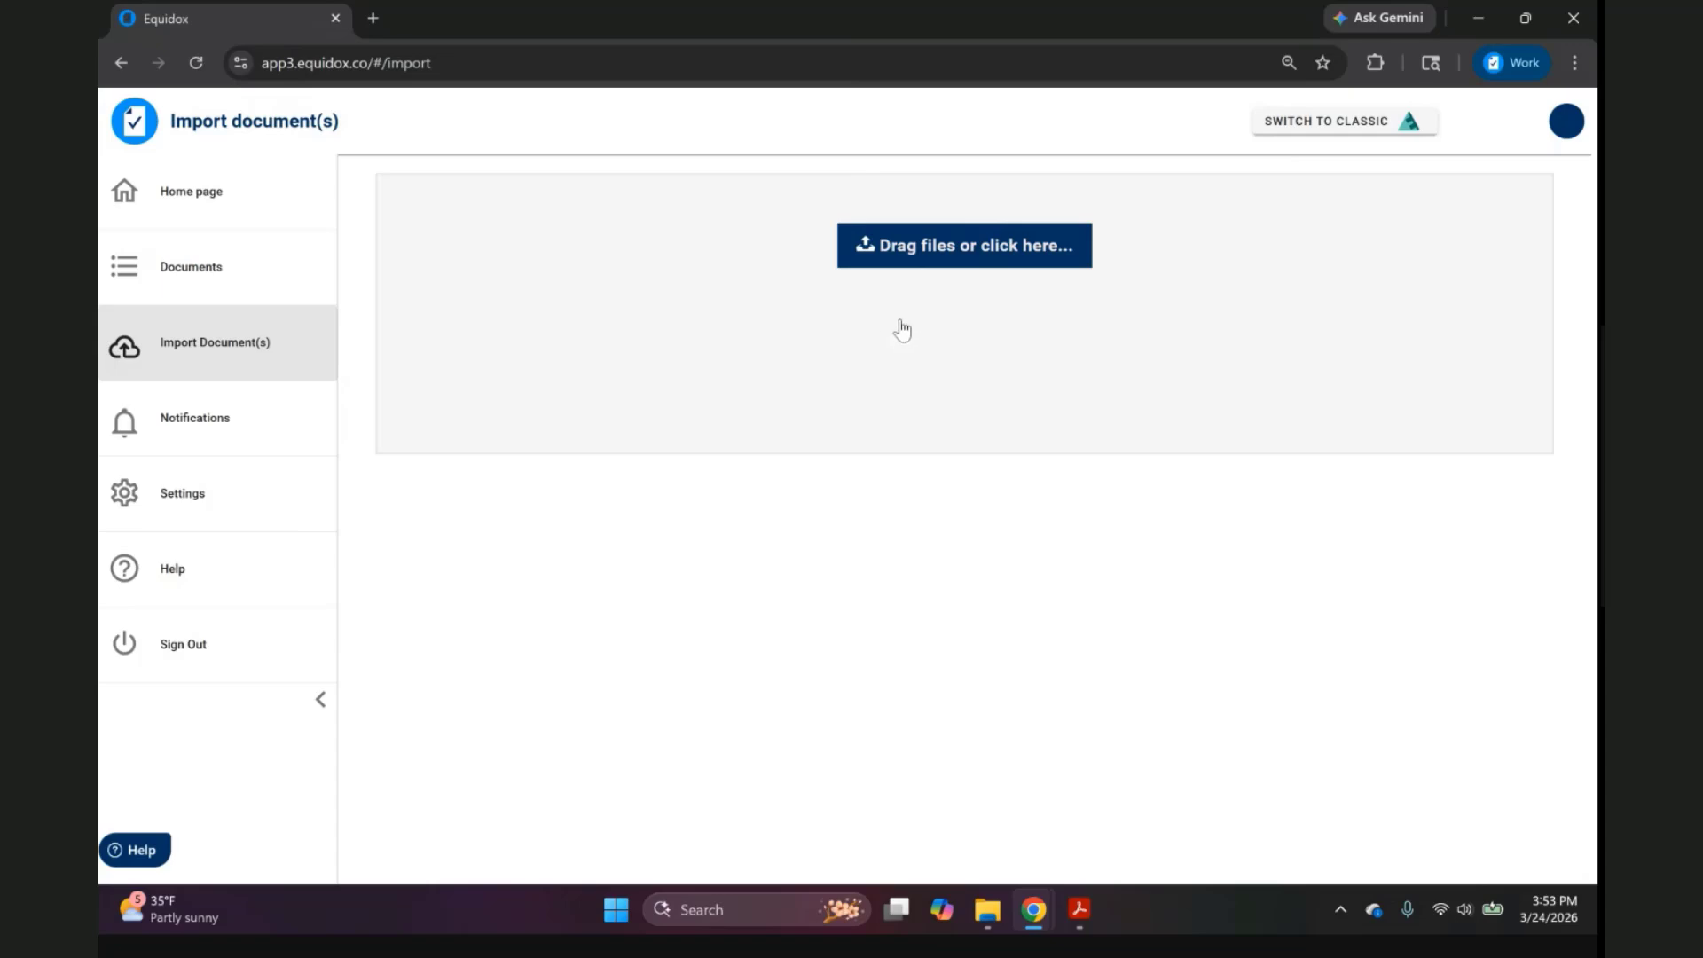
click(987, 906)
drag(882, 444, 512, 344)
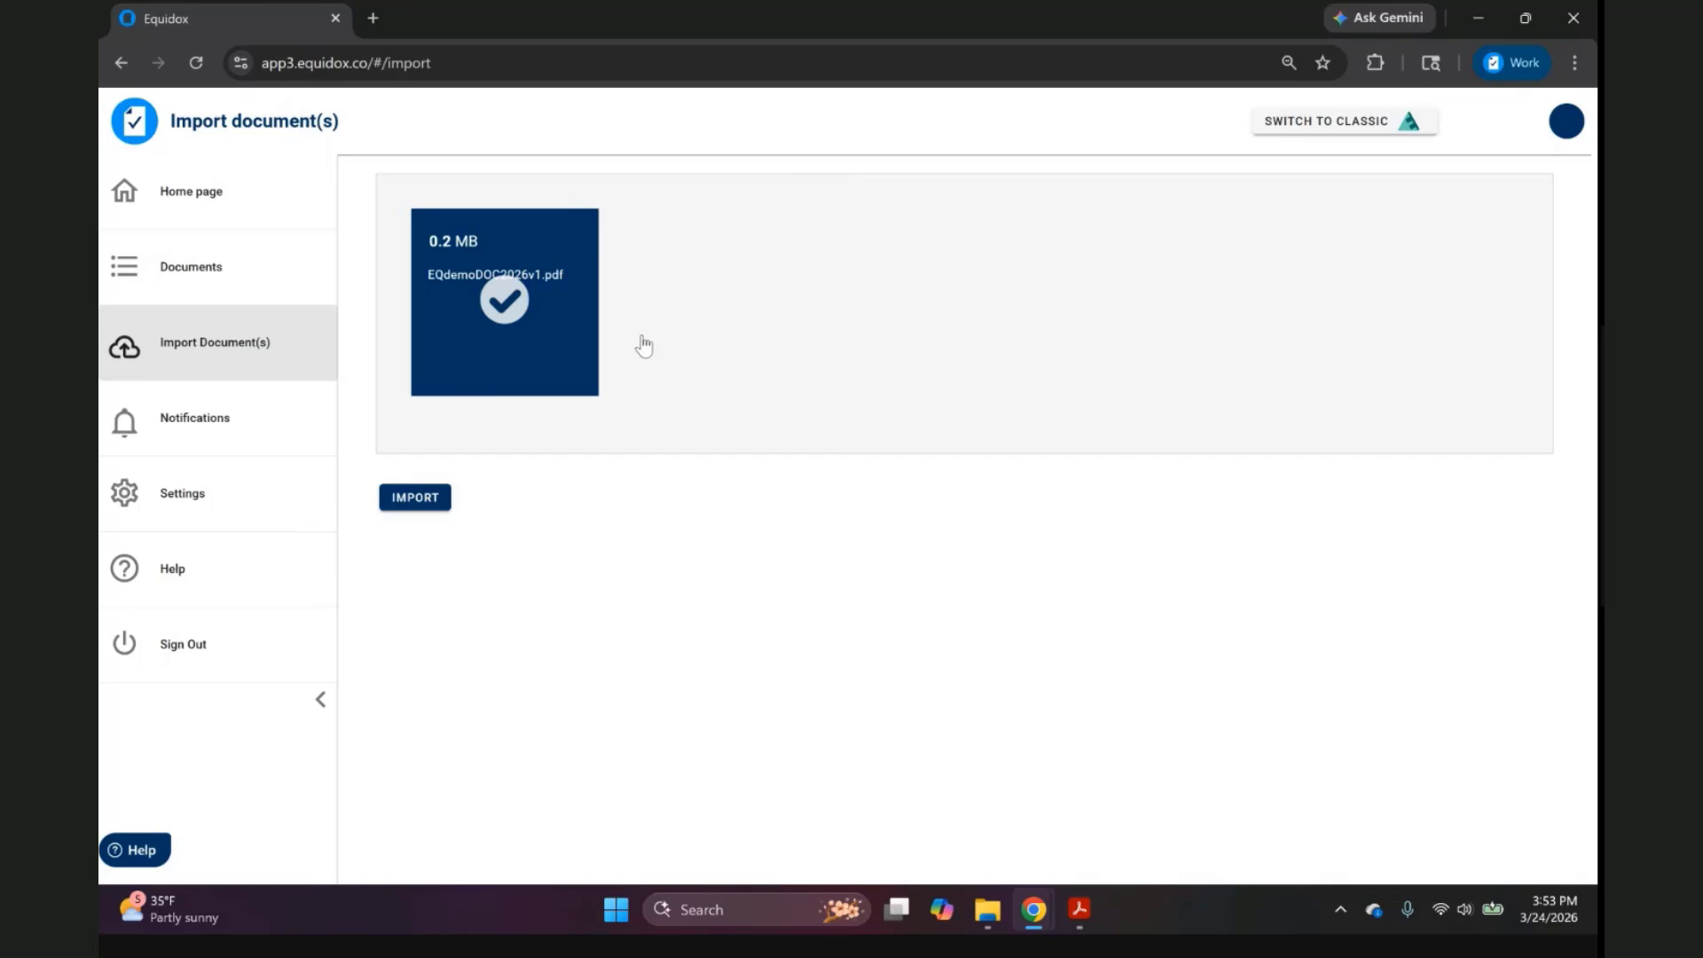
mouse_move(527, 292)
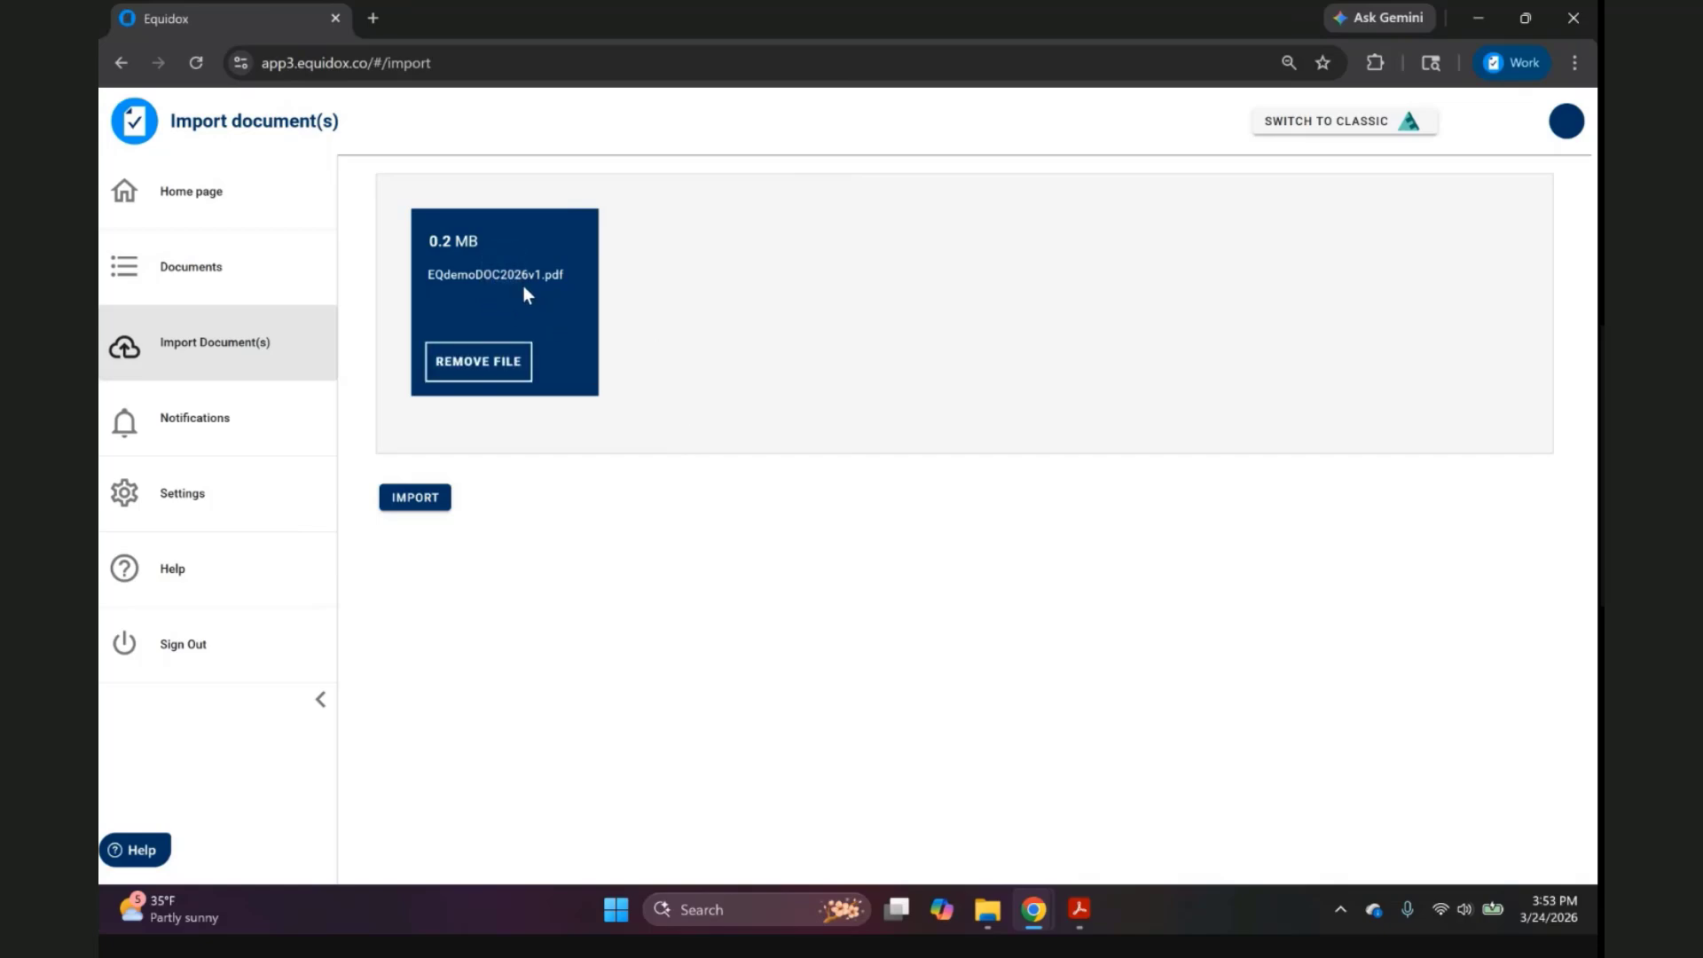
click(427, 504)
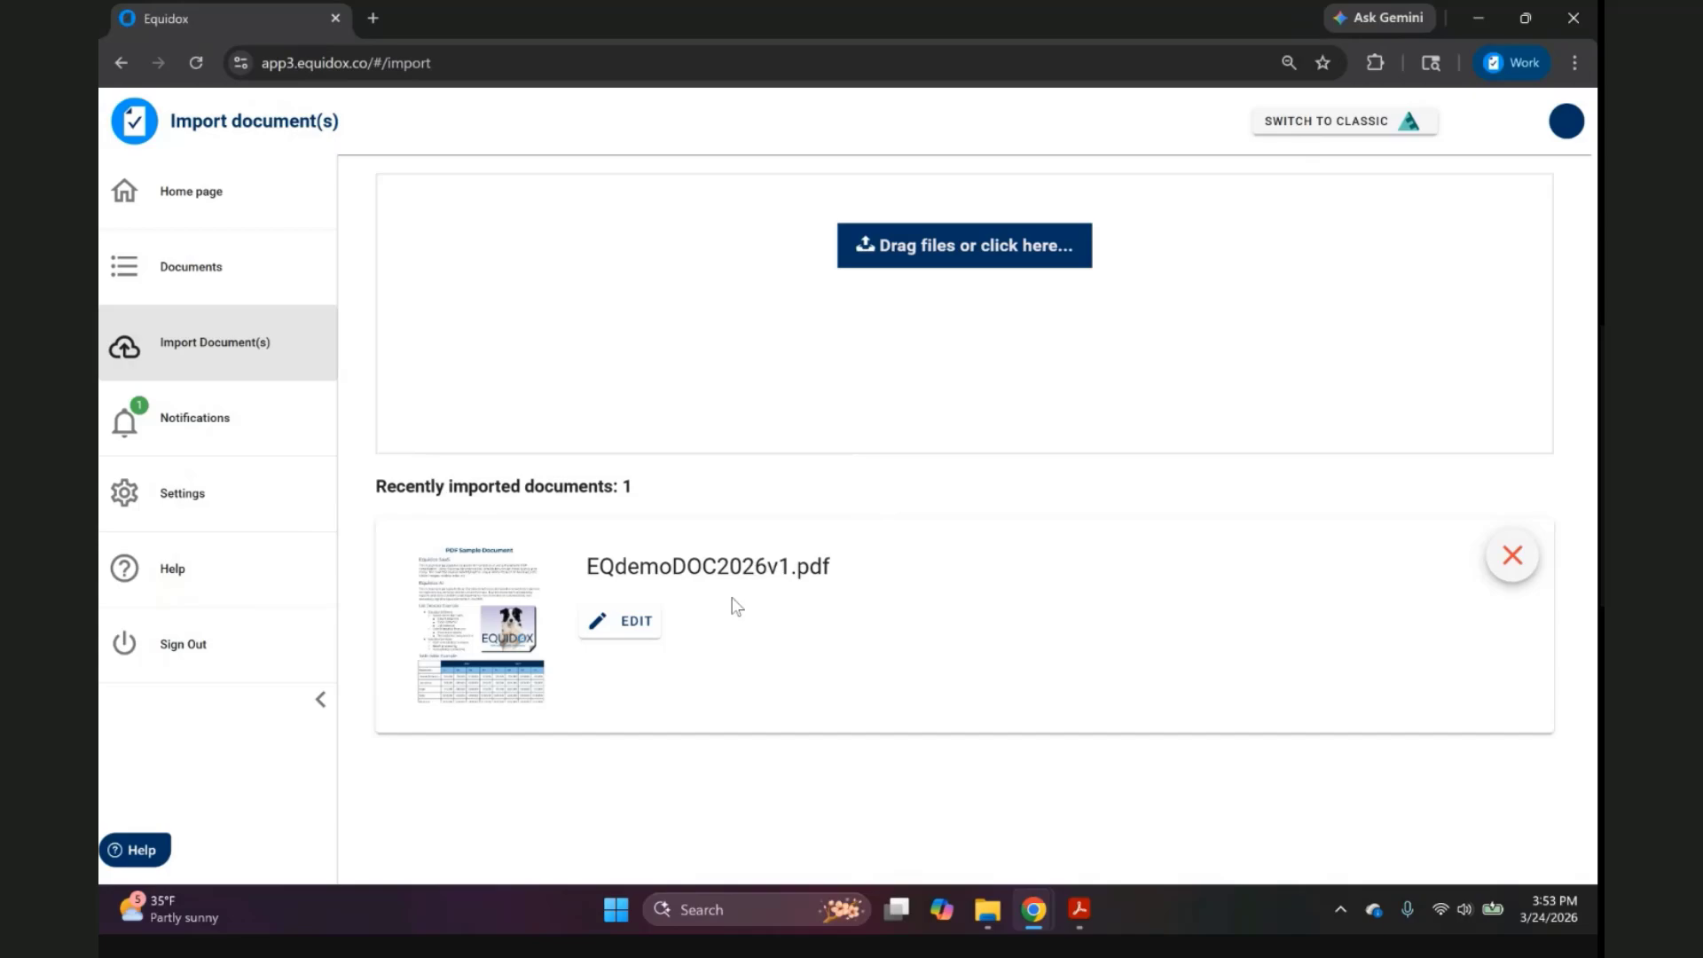
Open the source file EQdemoDOC2026v1 from the Demo Documents folder in Adobe Acrobat and check its accessibility tags.
click(987, 911)
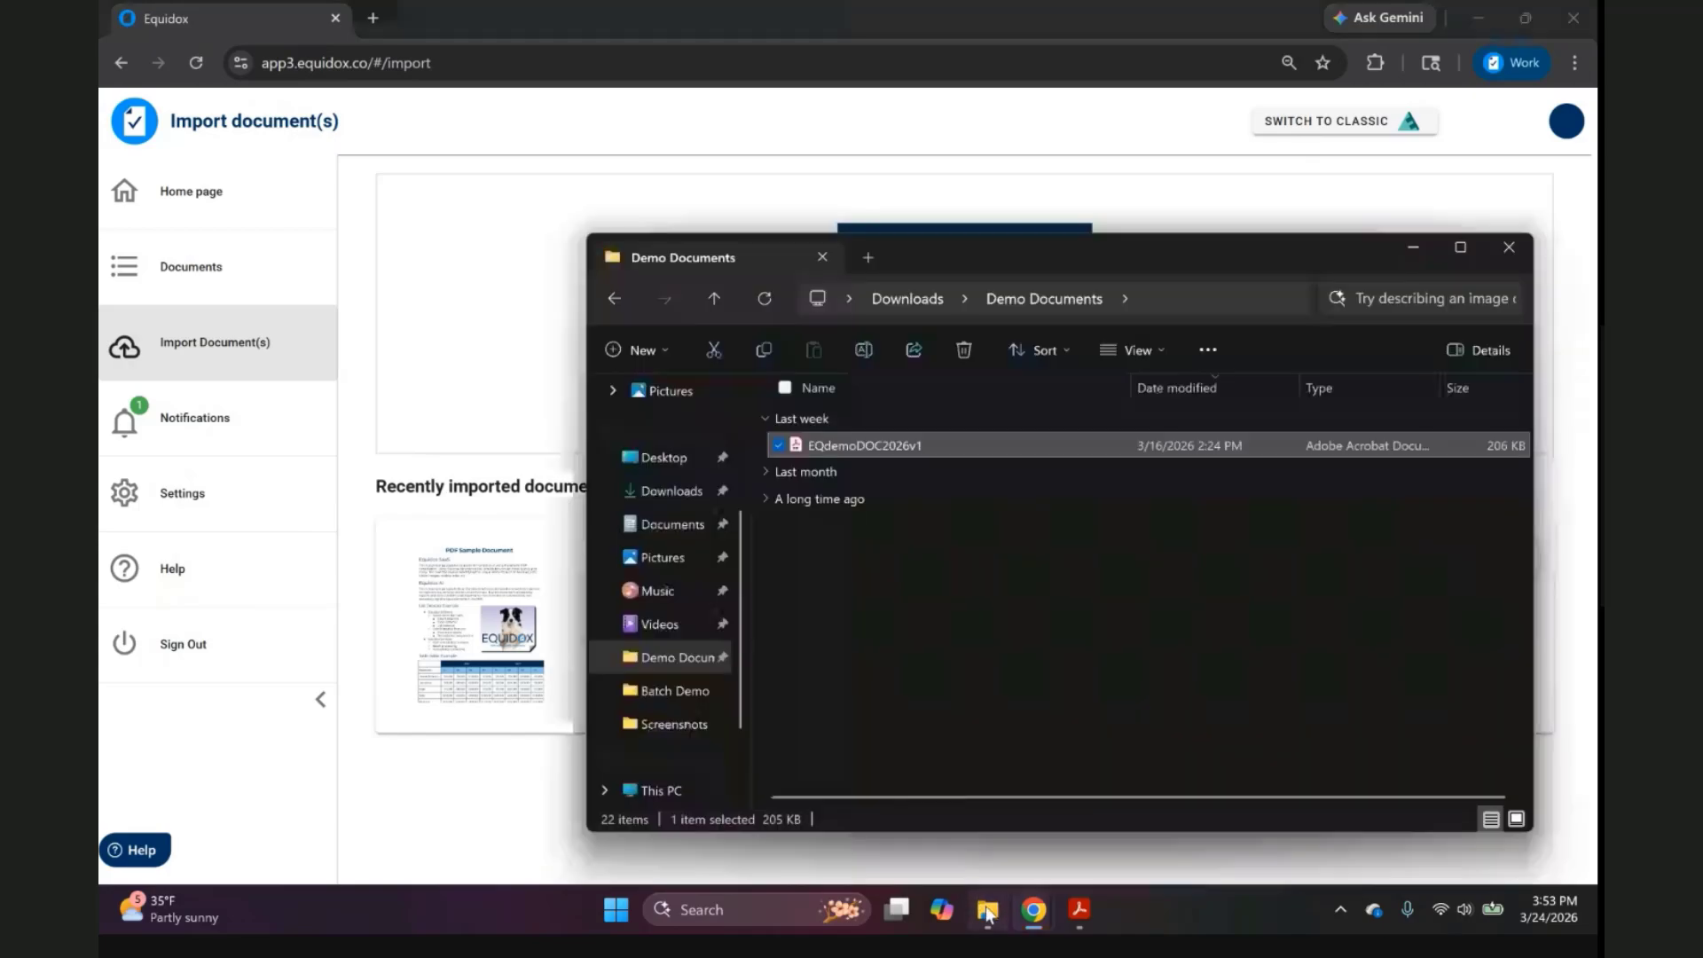
double_click(867, 448)
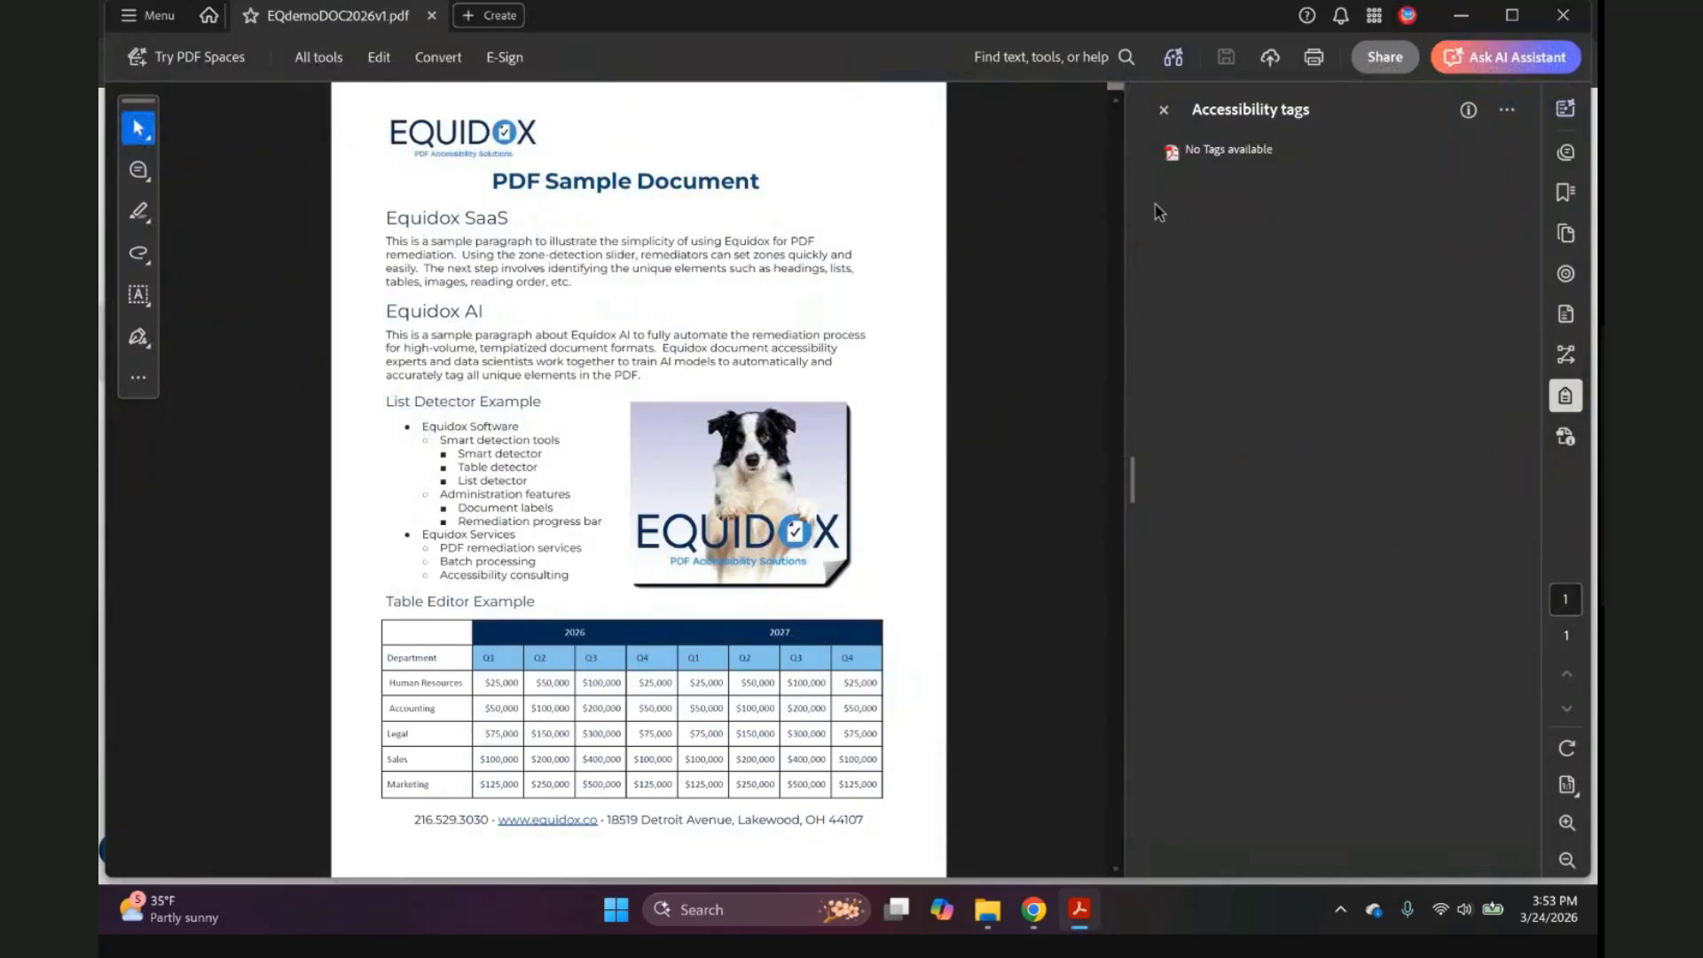
click(1223, 155)
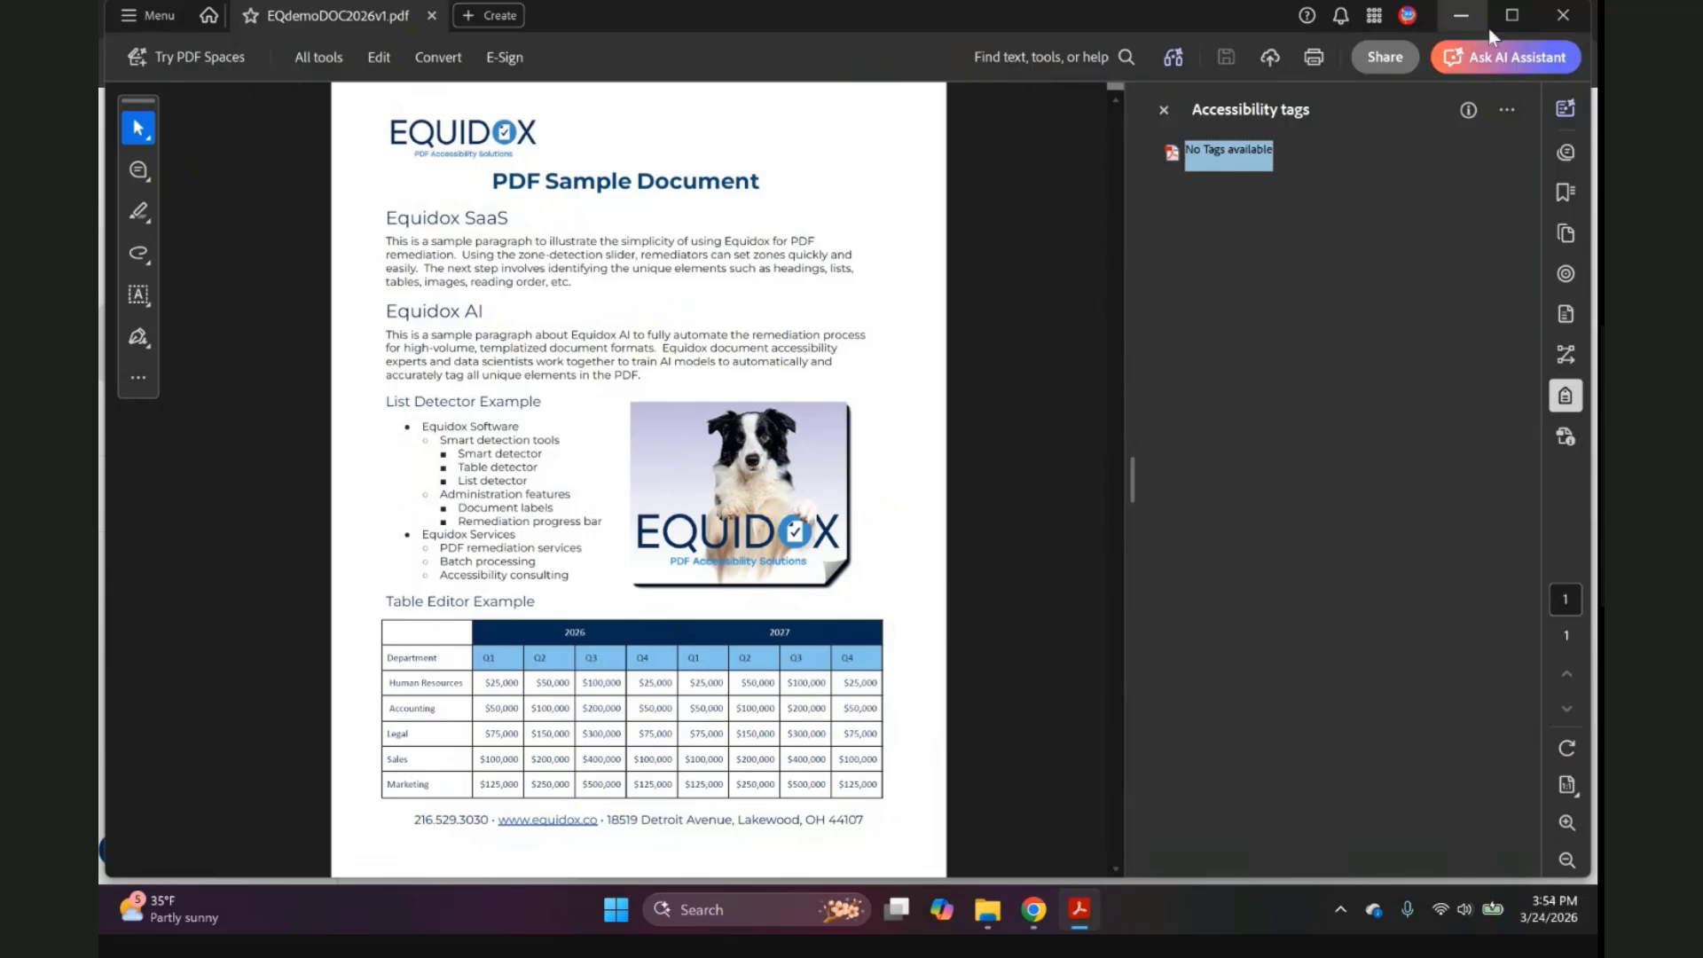
click(1461, 15)
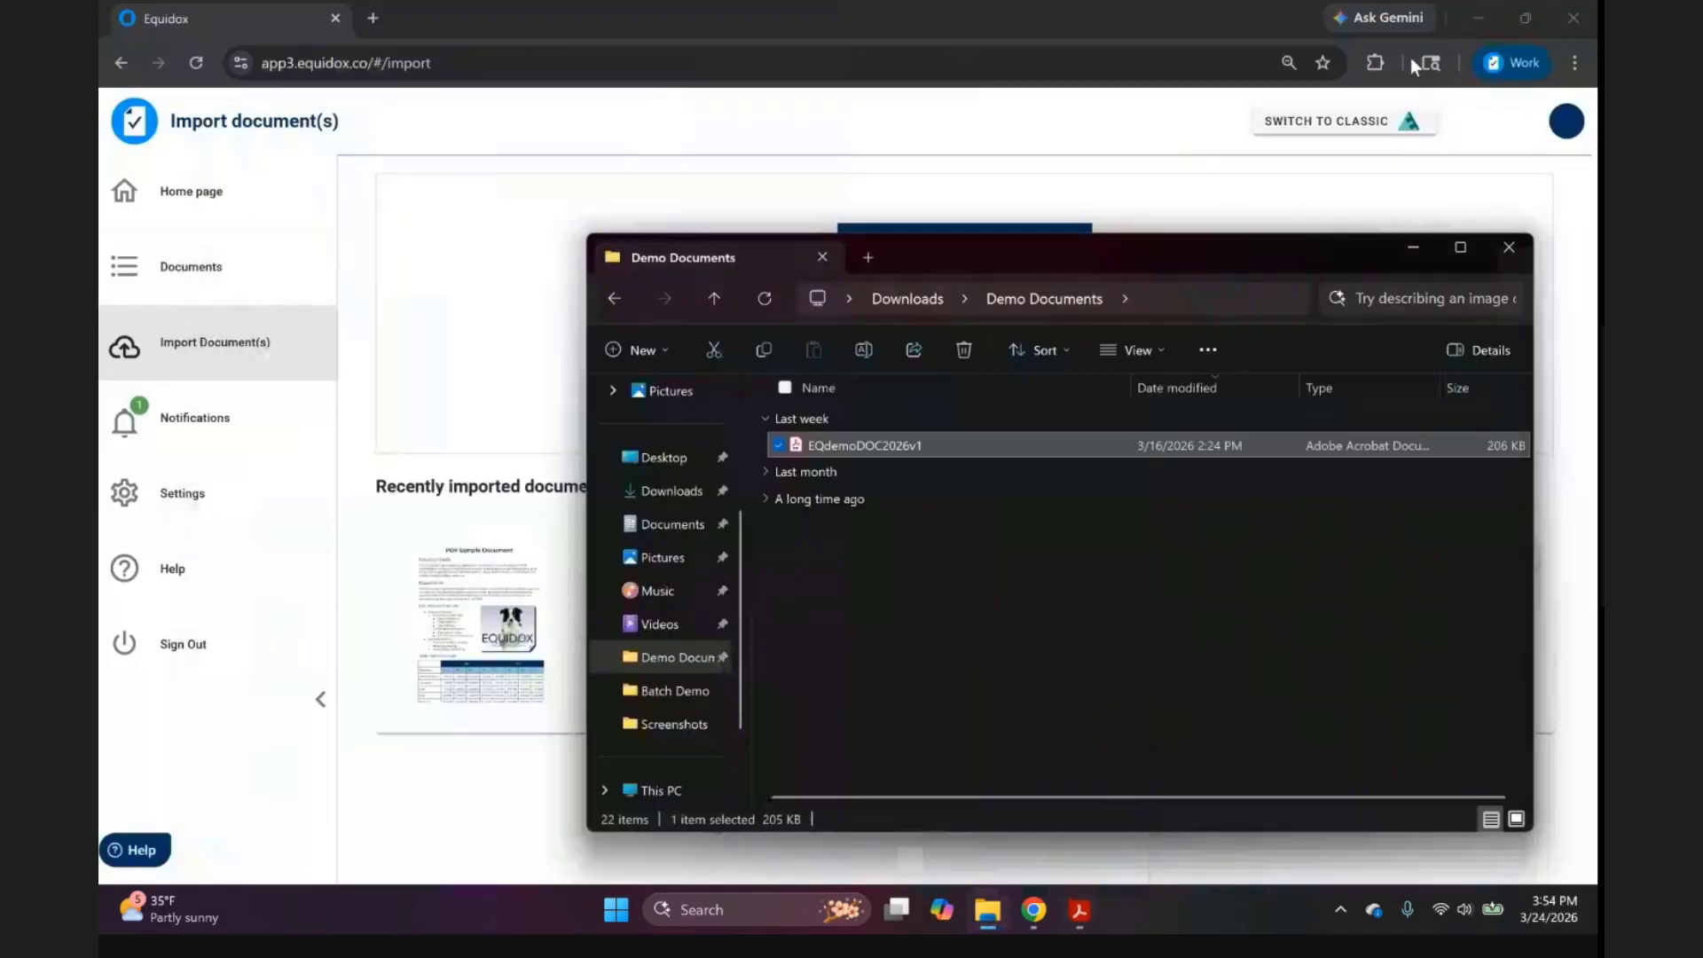
Return to Equidox, open the detail page of EQdemoDOC2026v1.pdf, and view its sharing options without sharing it.
click(234, 273)
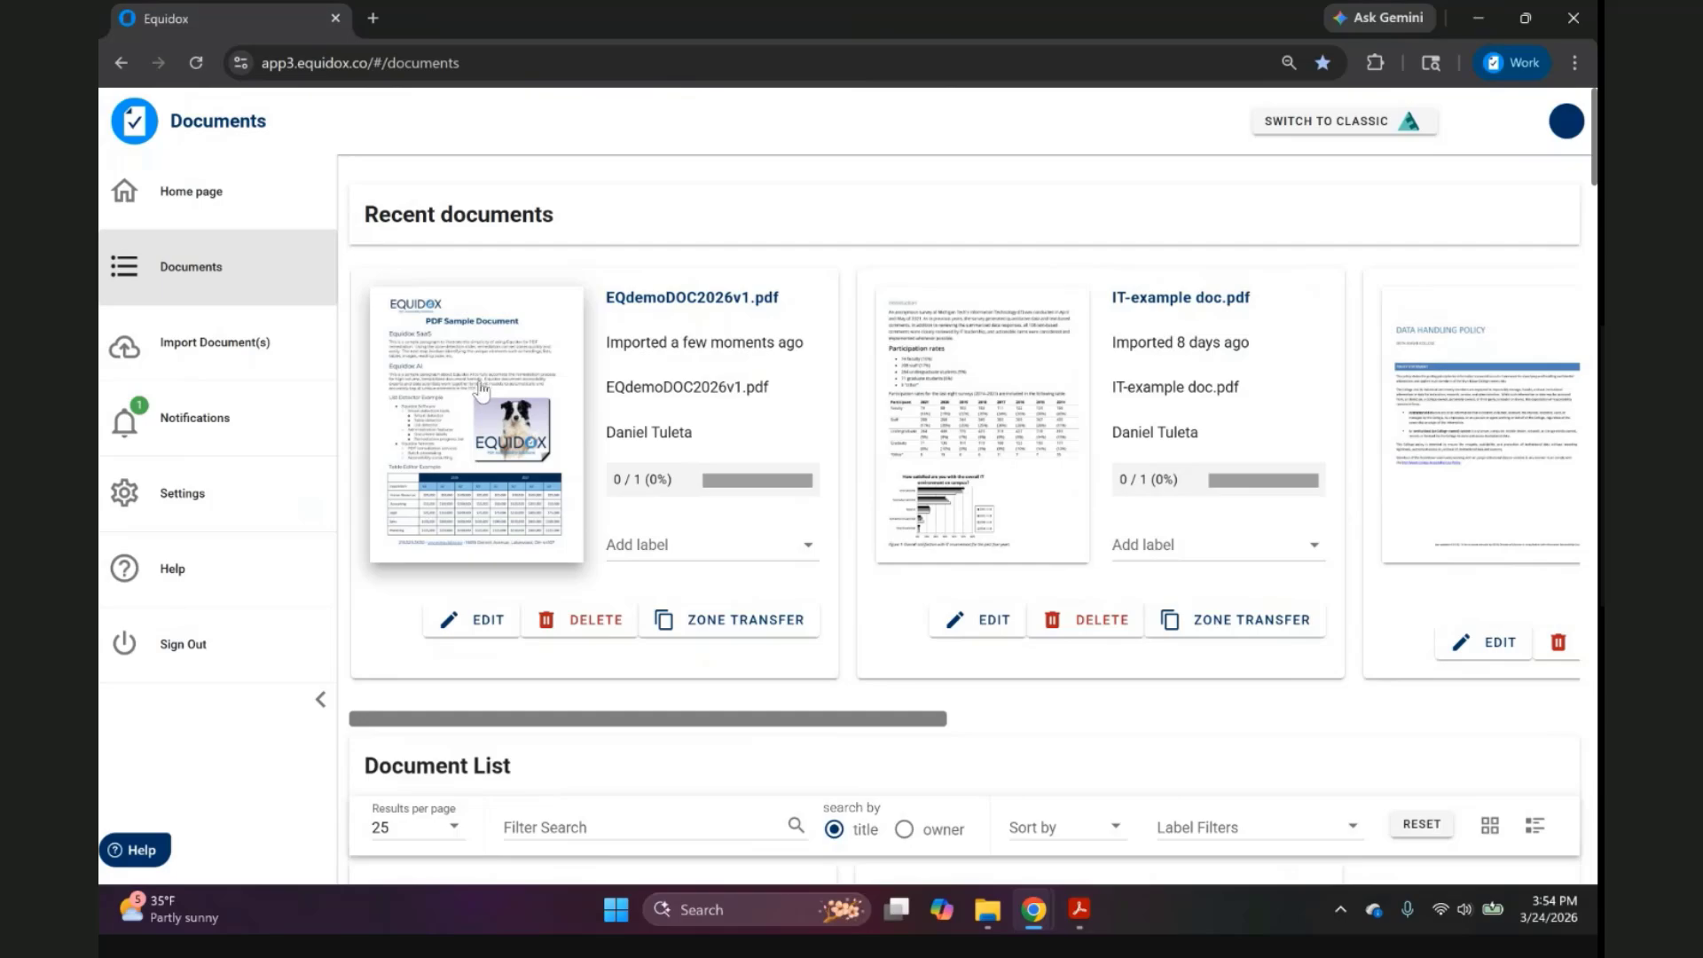
click(470, 365)
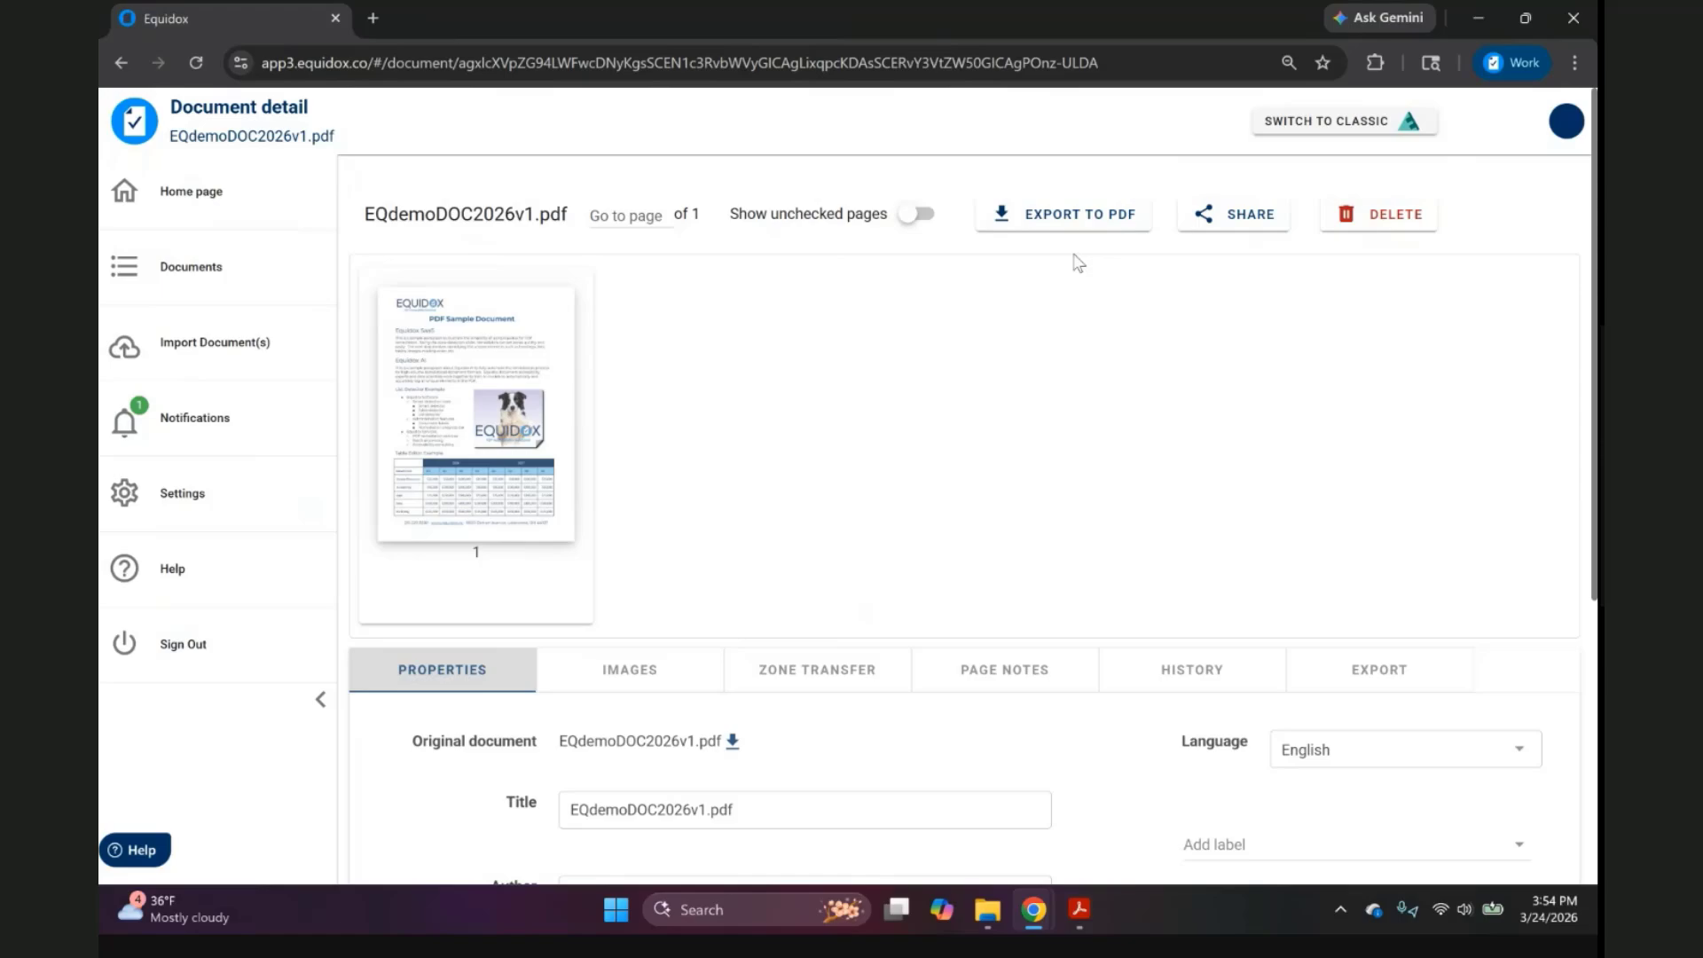
click(1247, 222)
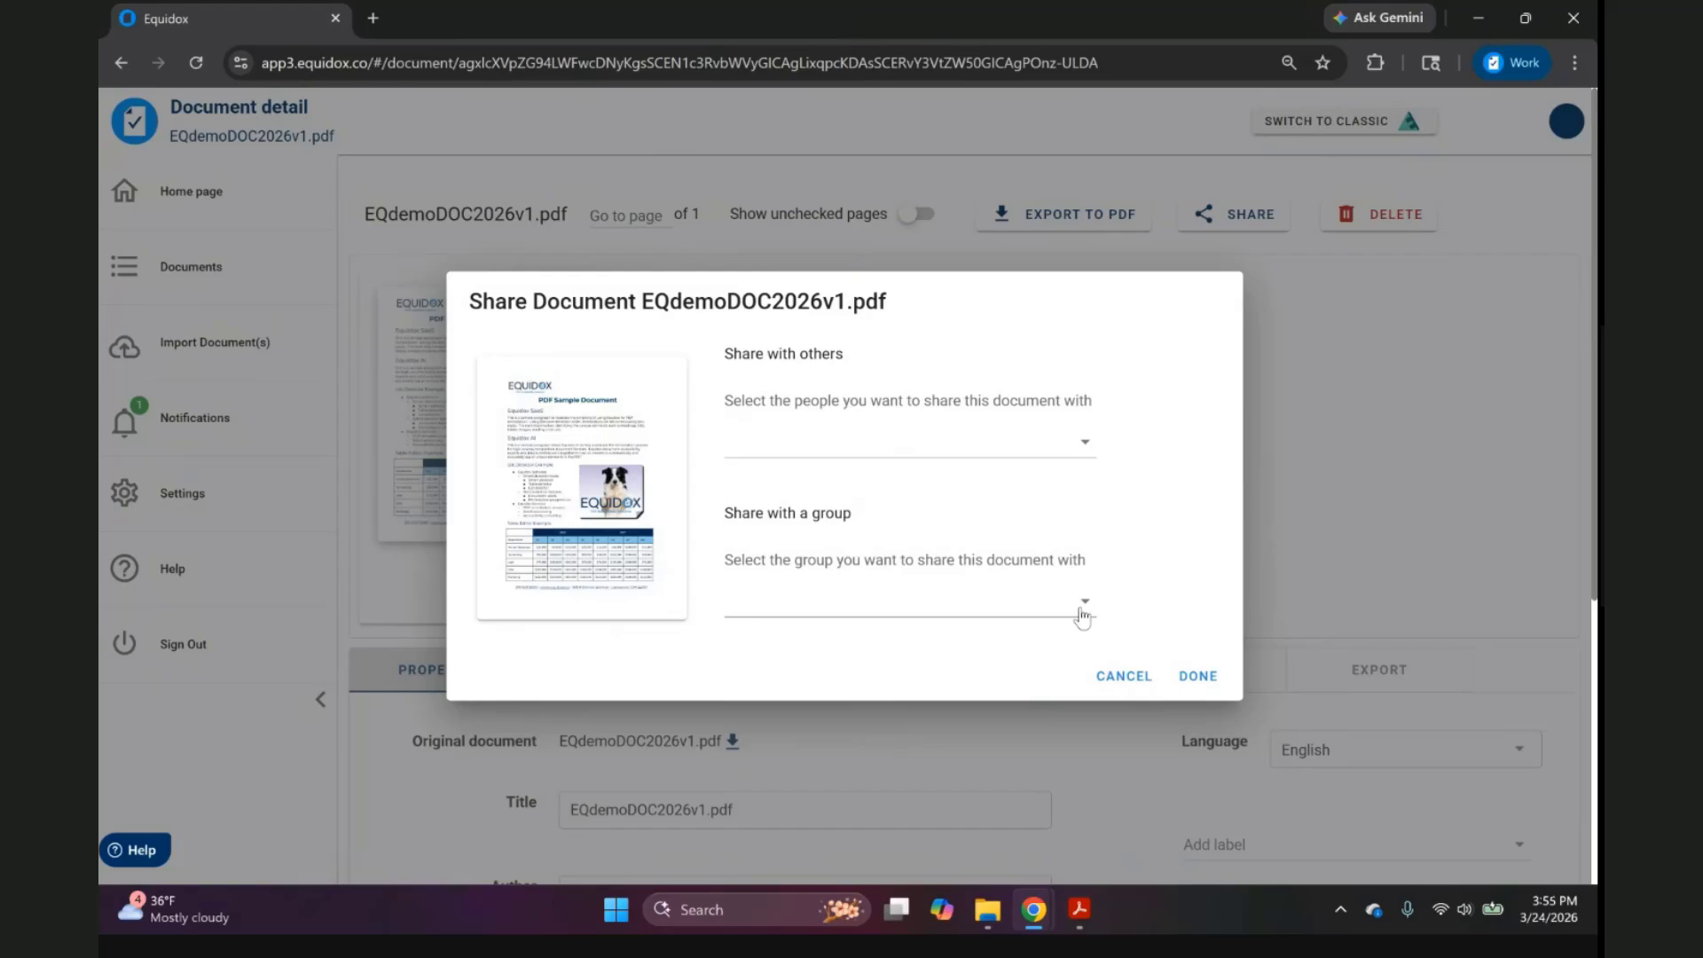
click(1104, 677)
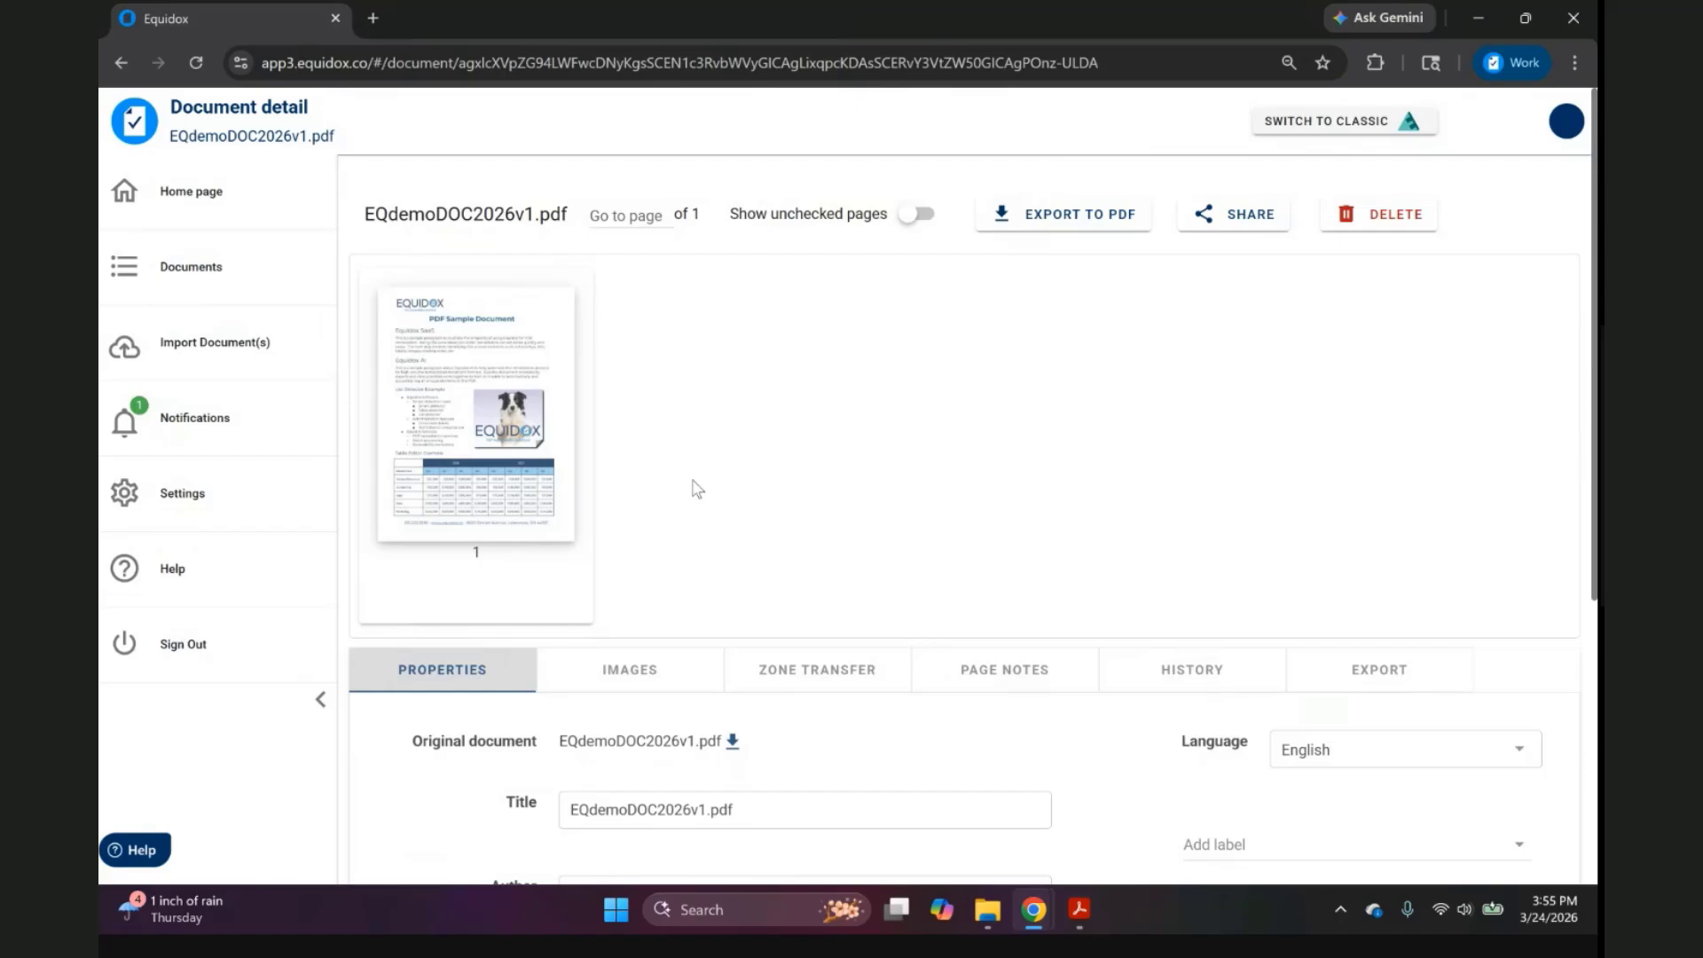
Change the document's title property to "Equidox demo Document", leaving no file extension.
scroll(662, 462, down, 2)
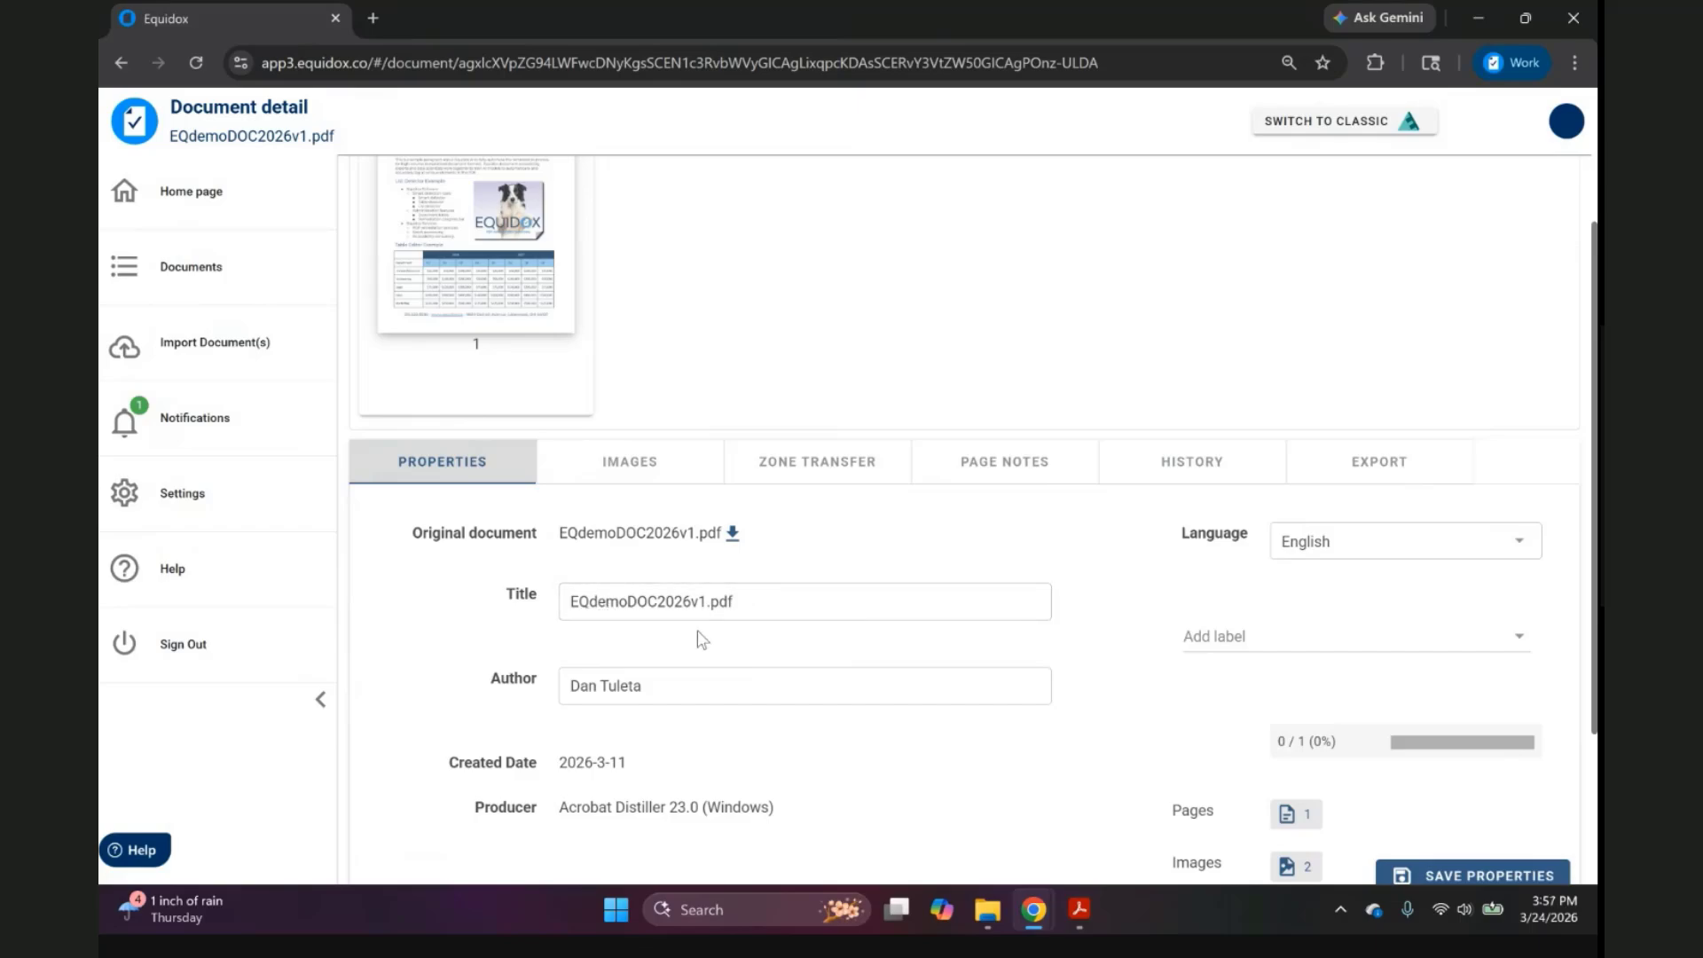
click(587, 601)
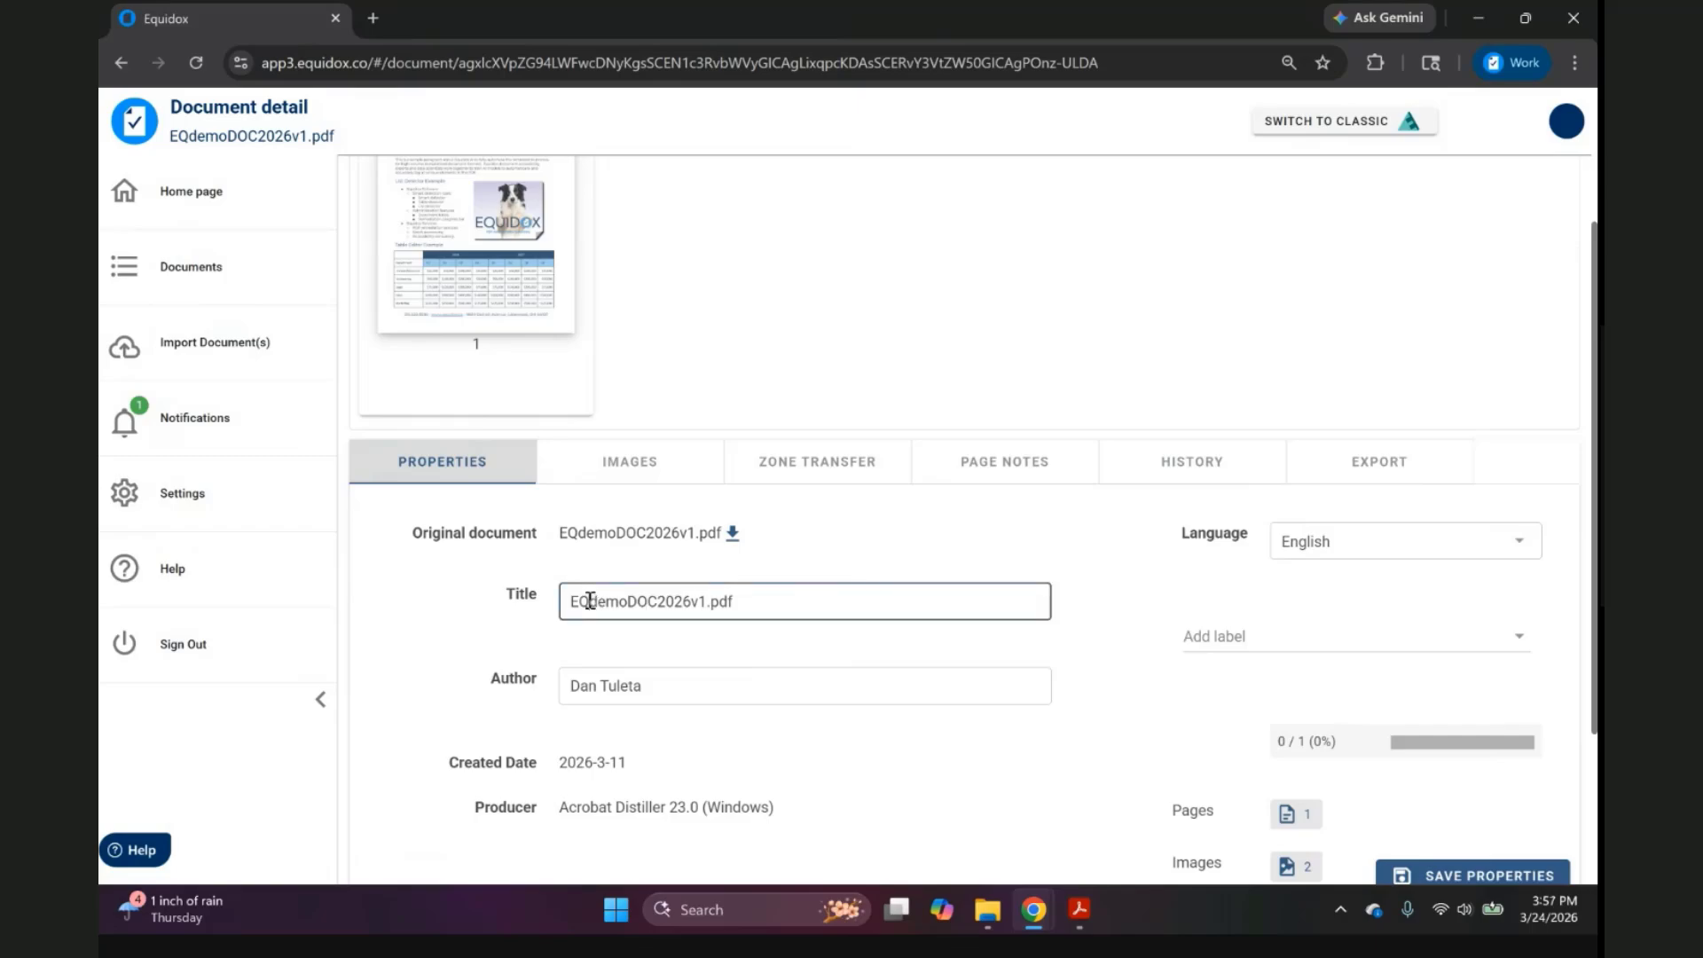
key(BackSpace)
text(quidox)
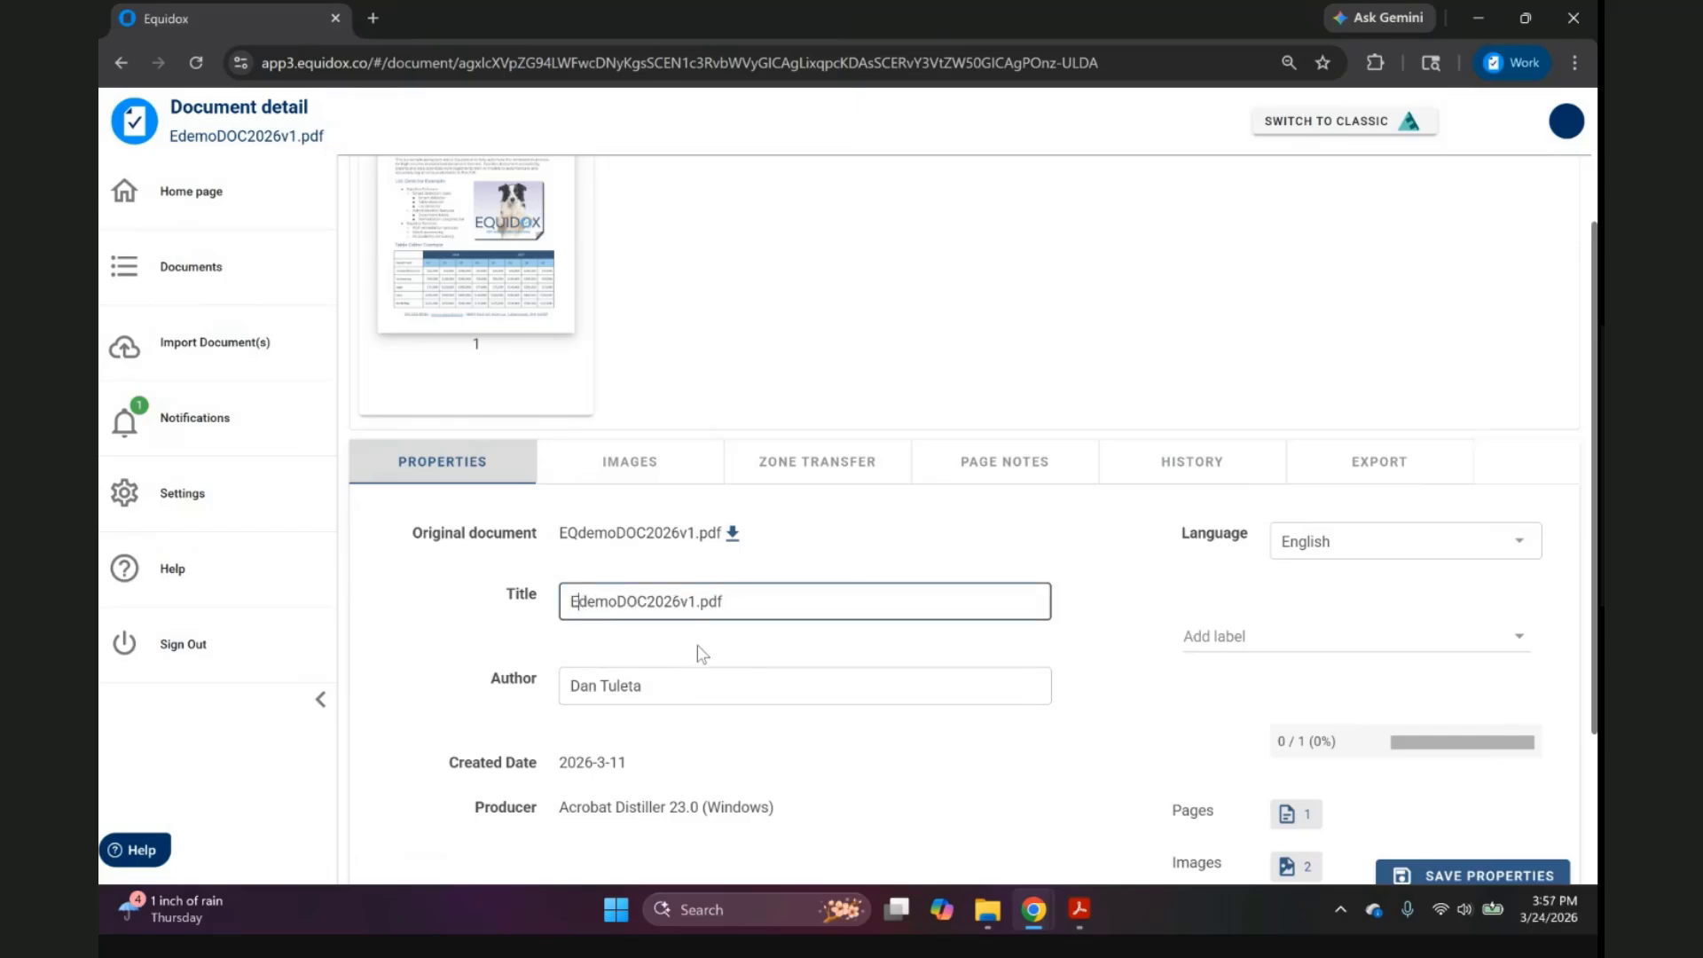
key(Right)
key(Right)
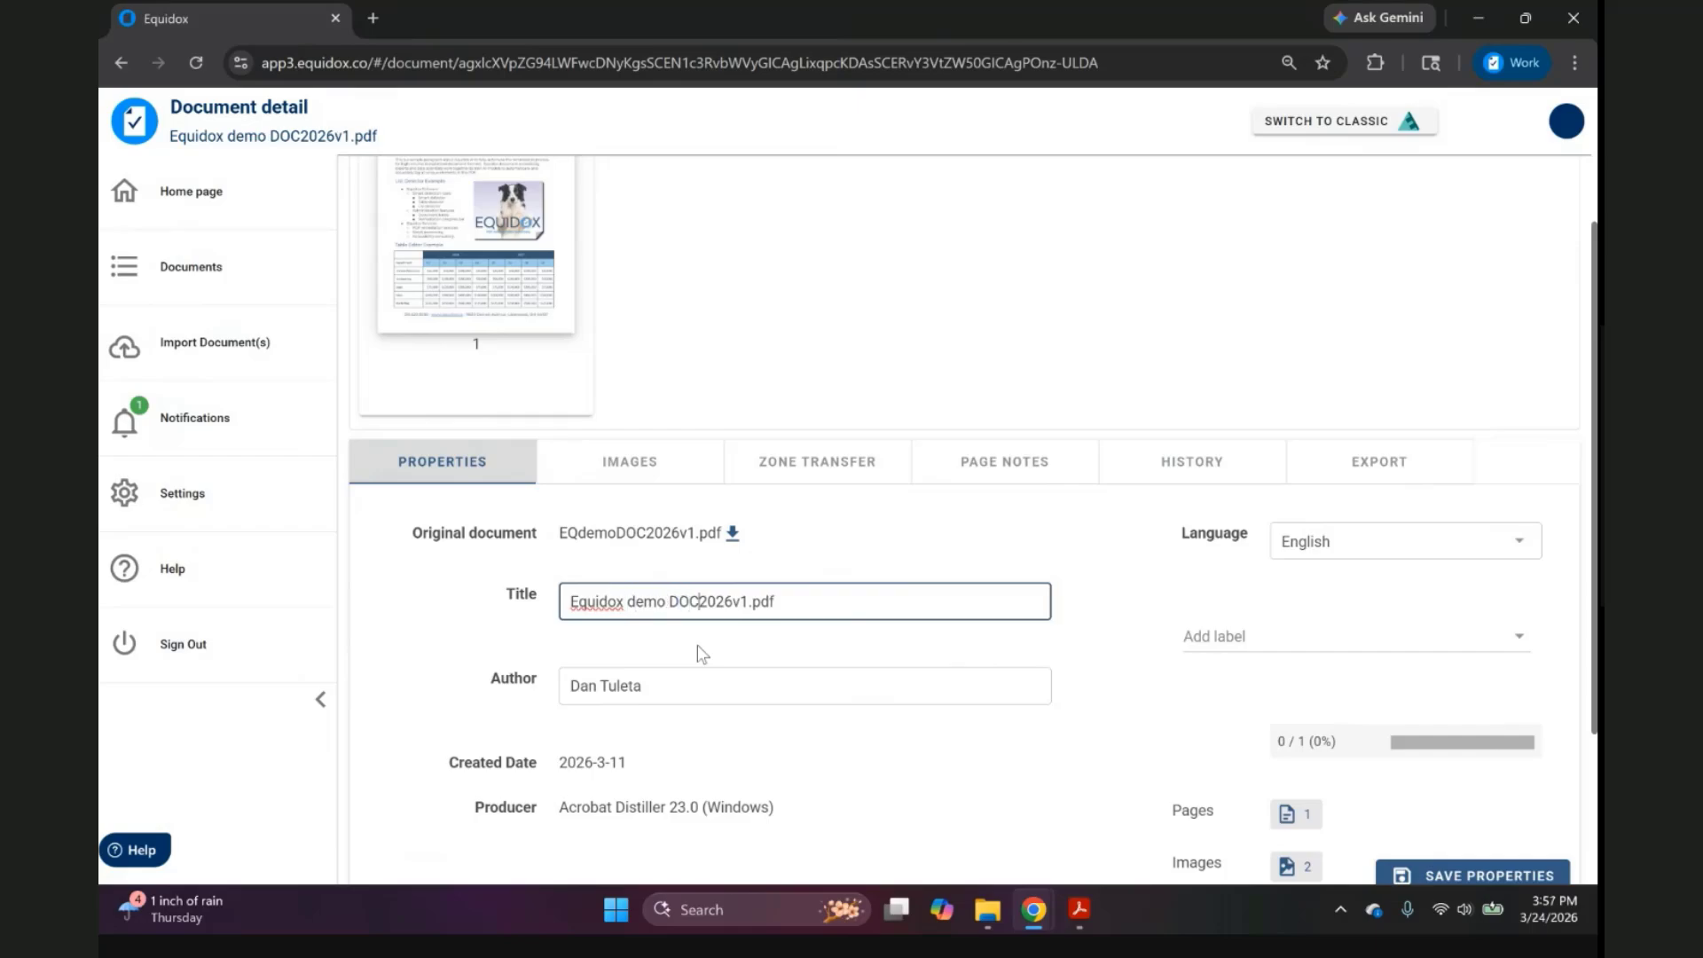
key(BackSpace)
key(BackSpace)
text(ocume)
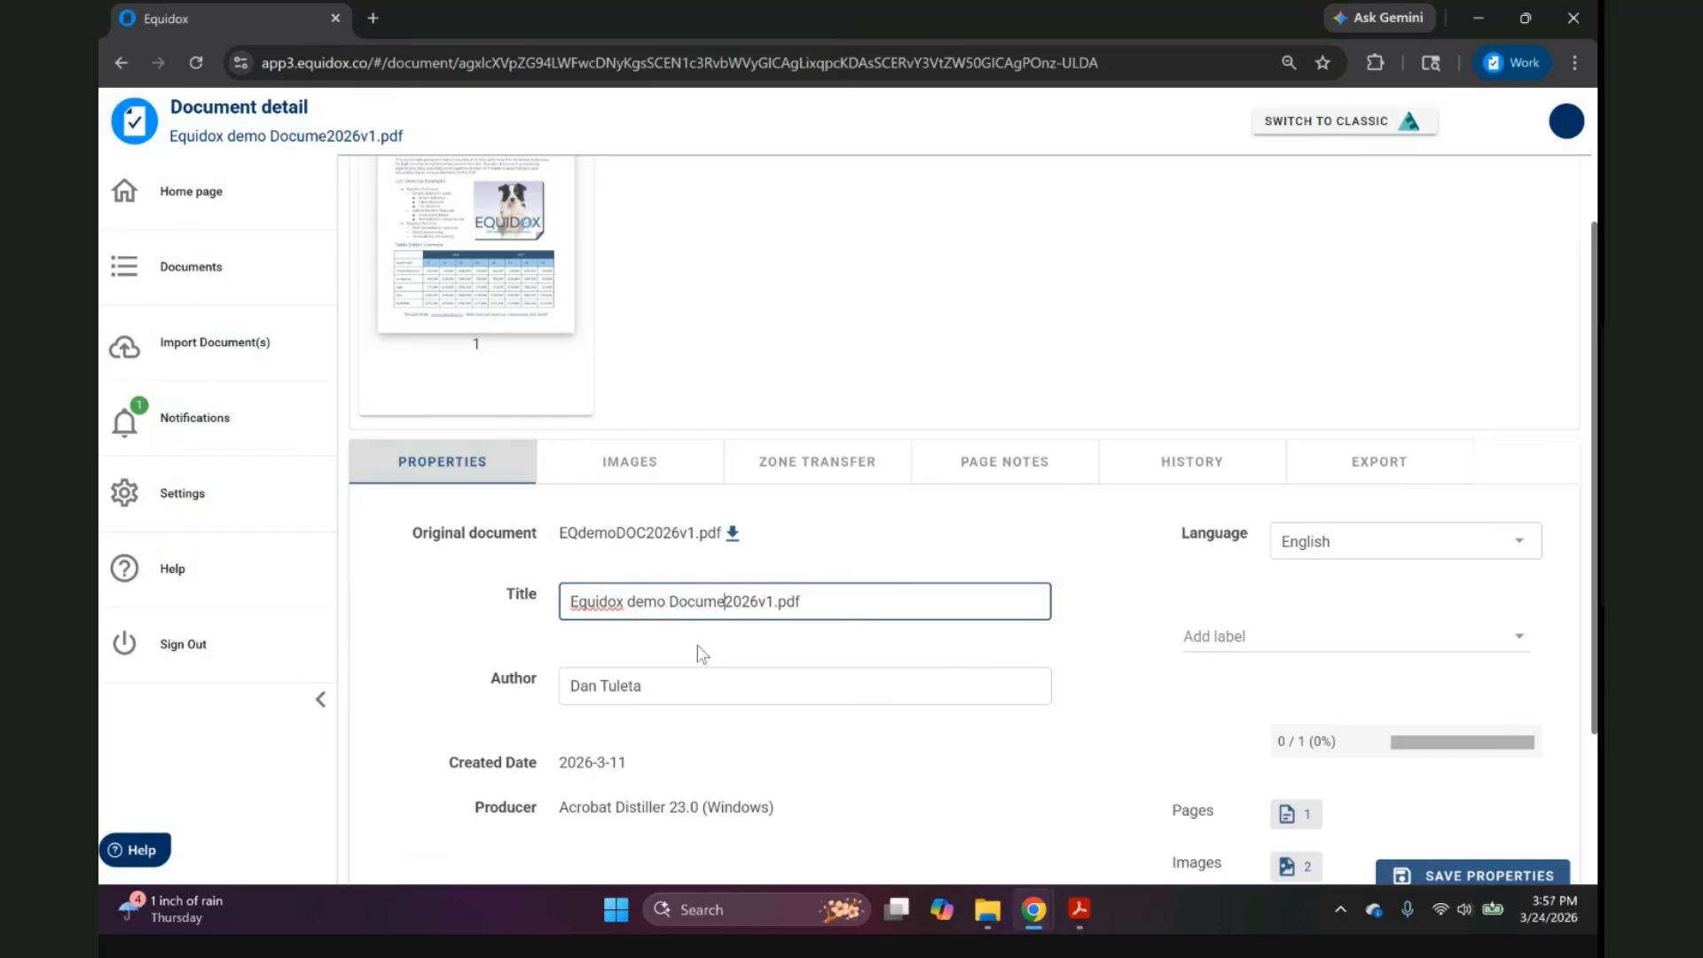
text(nt)
key(Delete)
key(Delete)
key(Delete)
key(Delete)
key(Delete)
key(Delete)
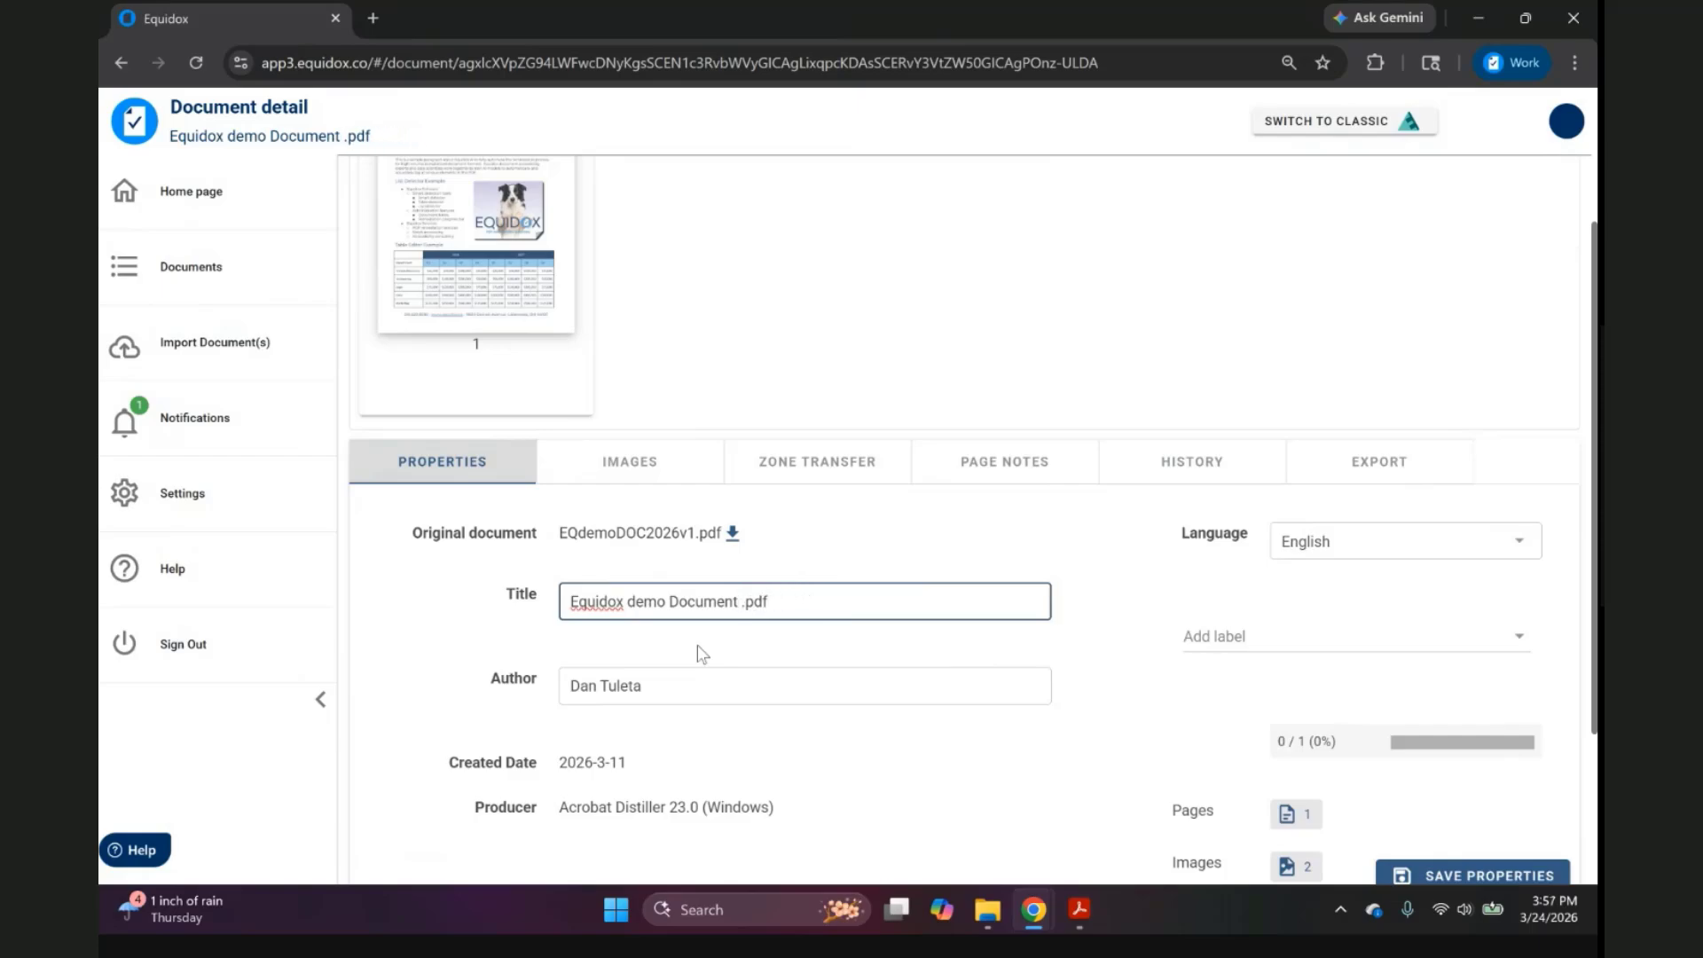
key(Delete)
key(Delete)
key(Delete)
key(Delete)
key(BackSpace)
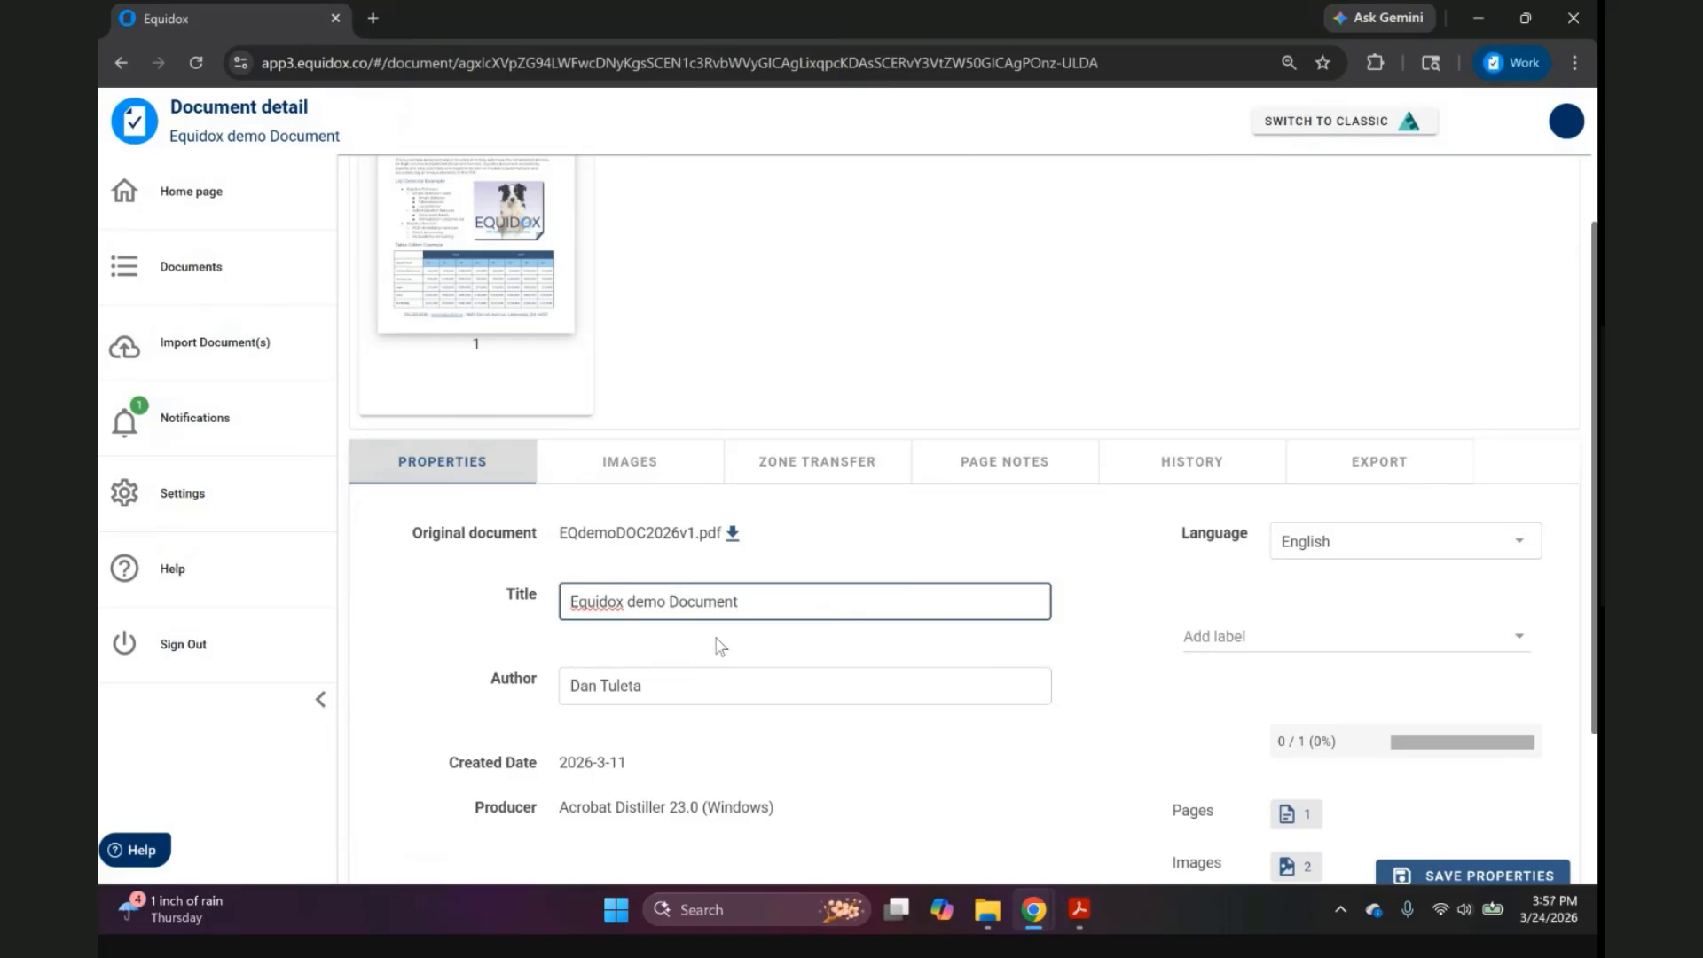
Replace the document's author with "Equidox Software Company".
click(672, 686)
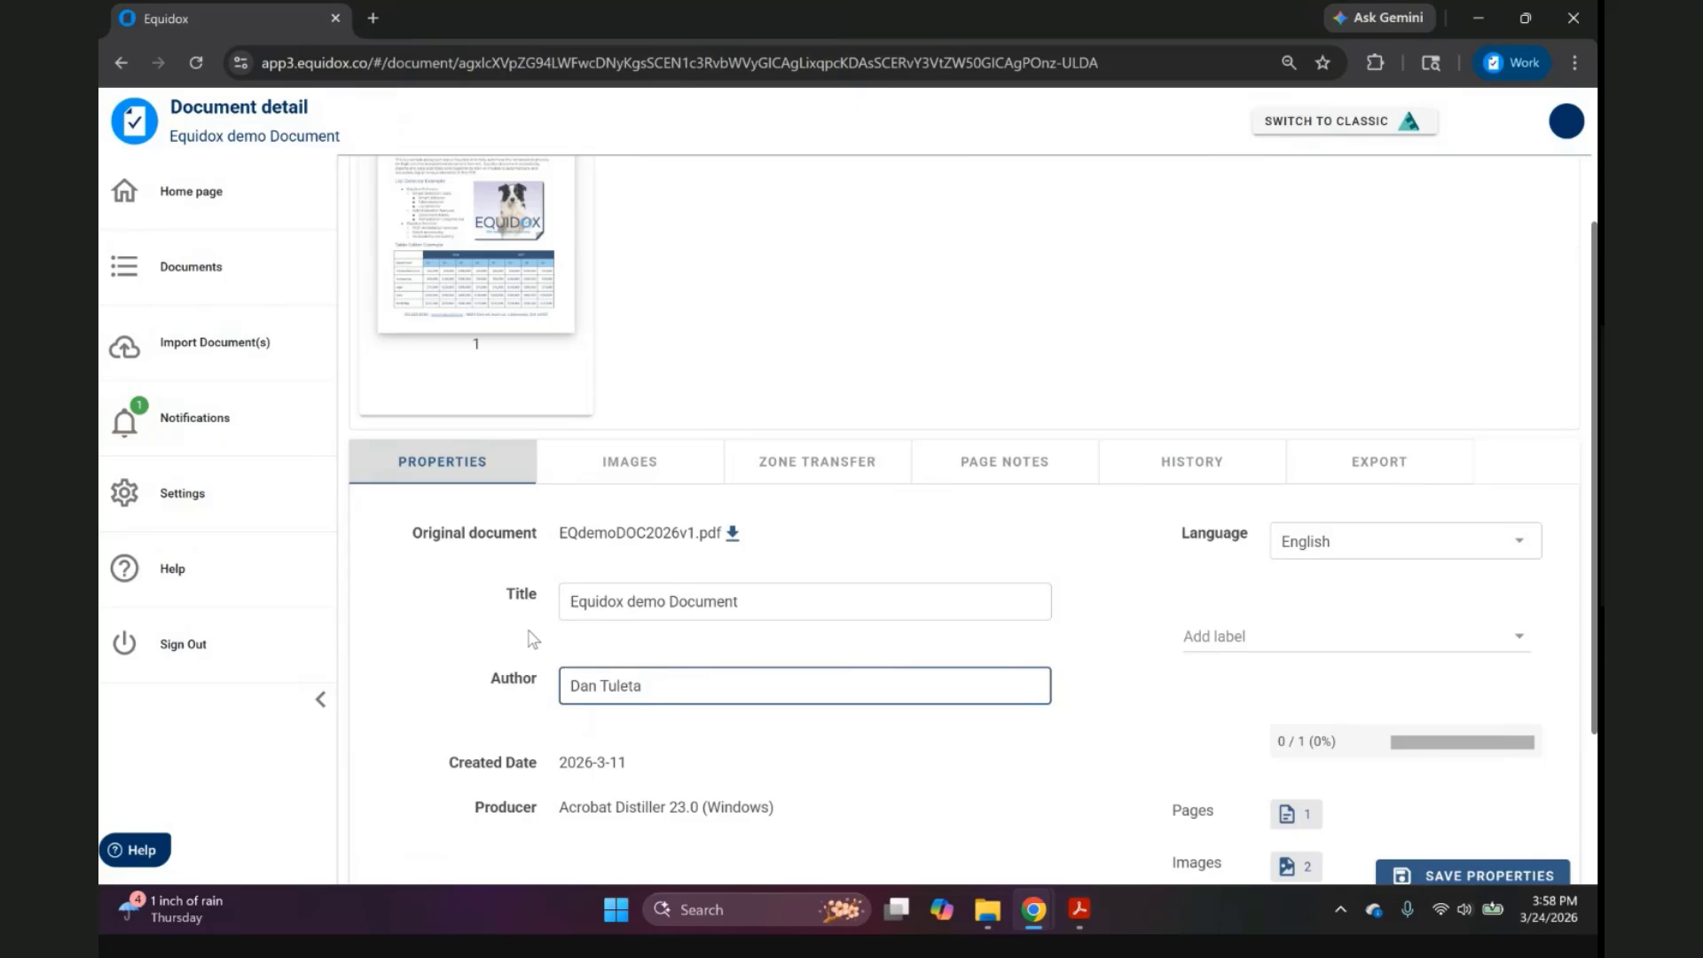
key(BackSpace)
key(BackSpace)
key(BackSpace)
key(BackSpace)
key(BackSpace)
key(BackSpace)
key(BackSpace)
text(Equidox Software Company)
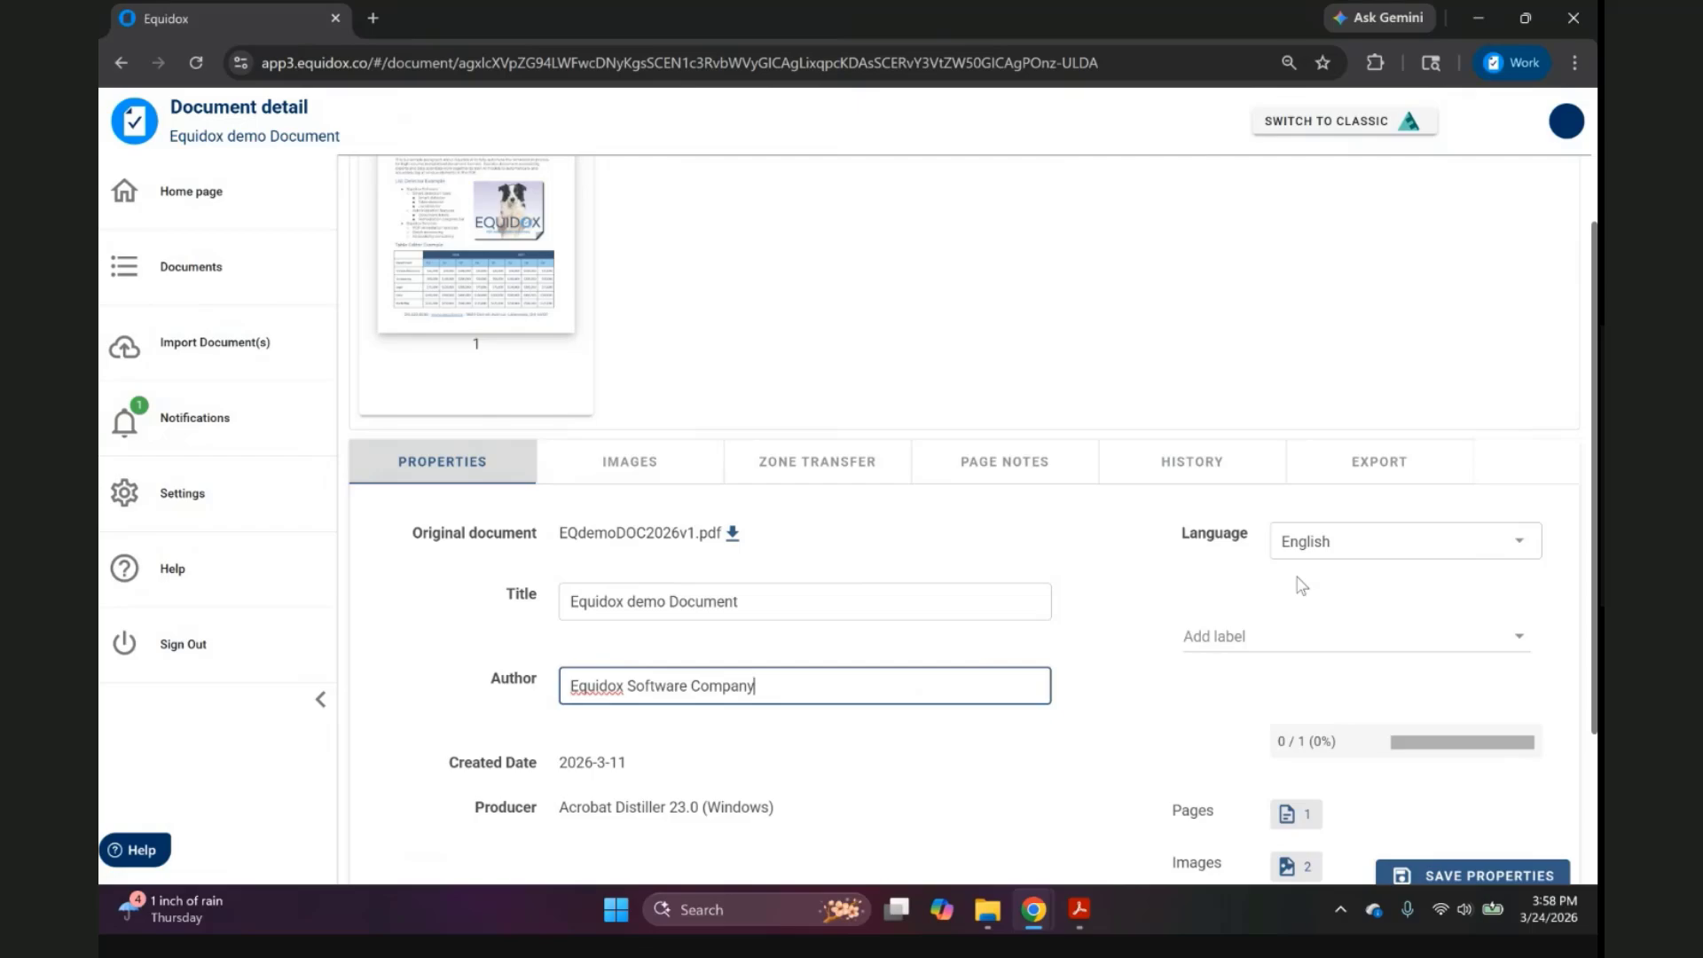
Look through the languages available for the document and close the list without choosing a different one.
click(1372, 541)
scroll(1372, 552, down, 7)
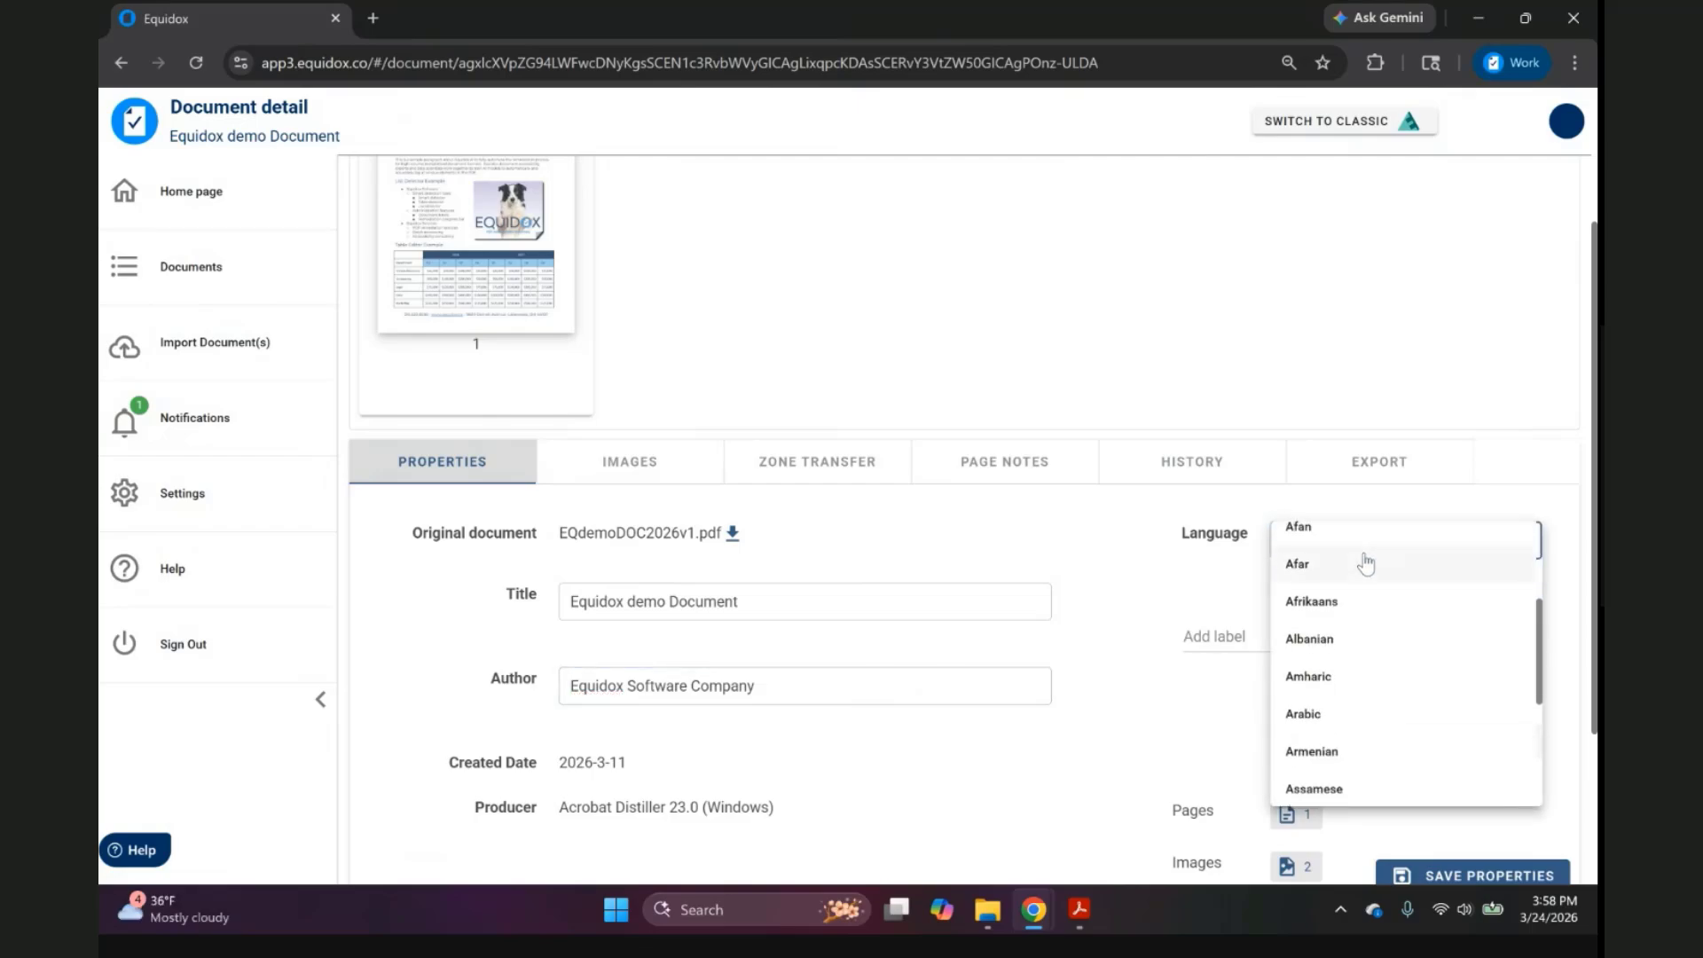
scroll(1362, 566, down, 10)
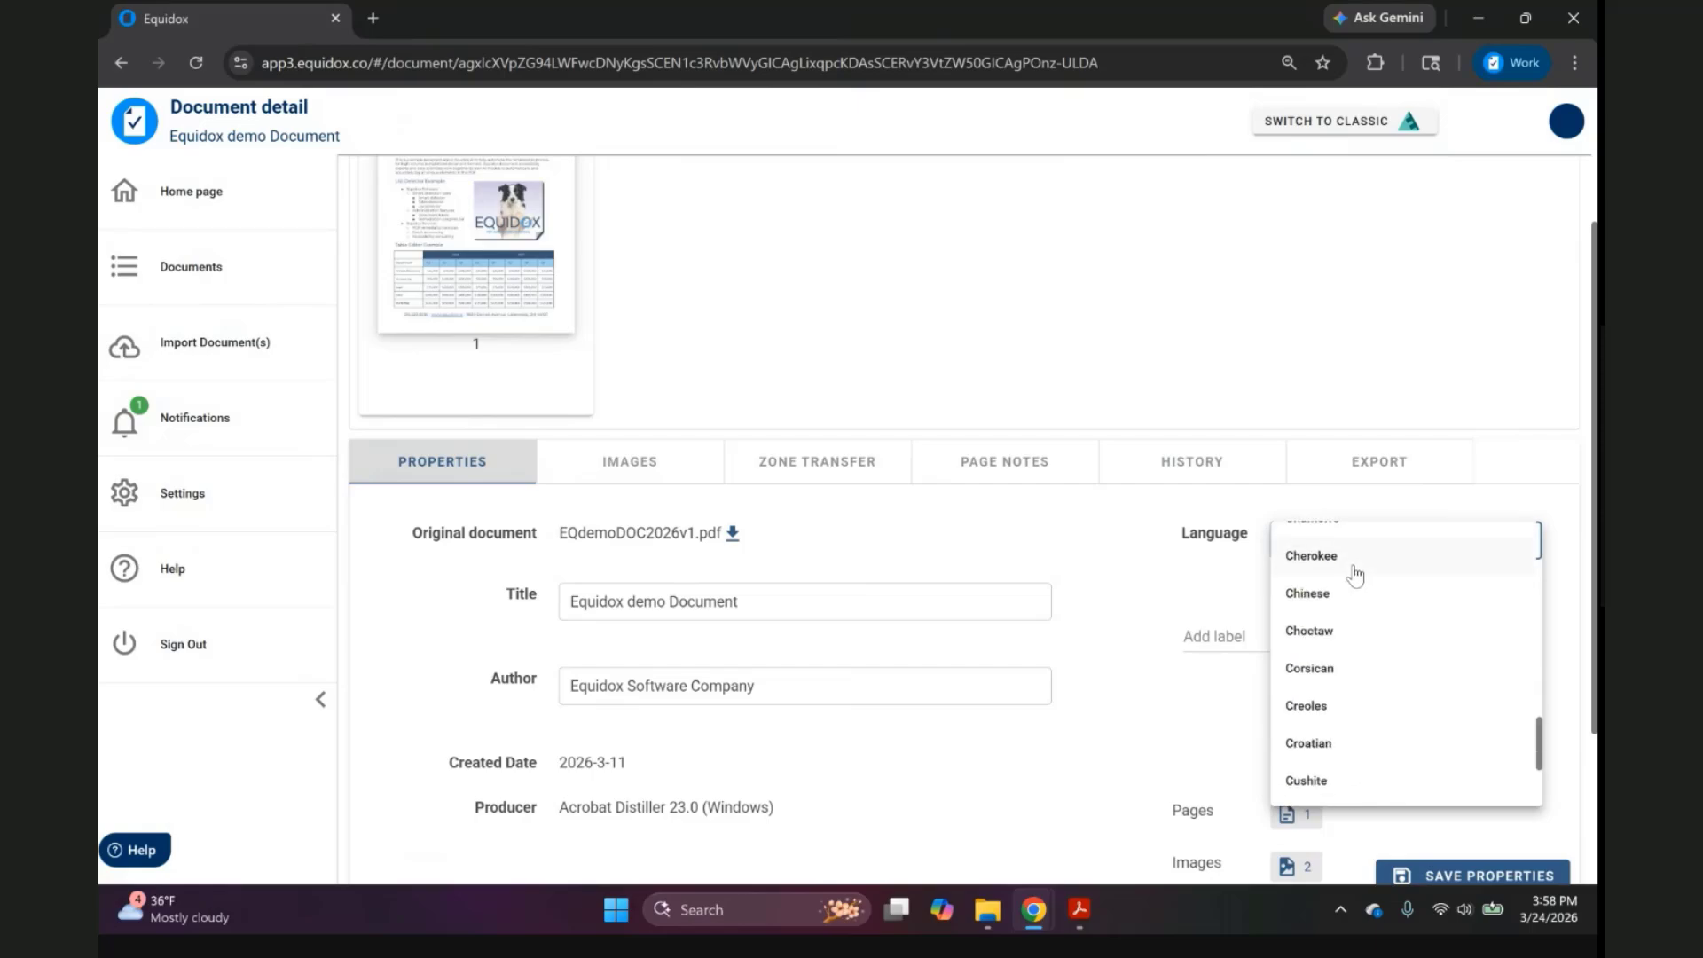
scroll(1352, 586, down, 10)
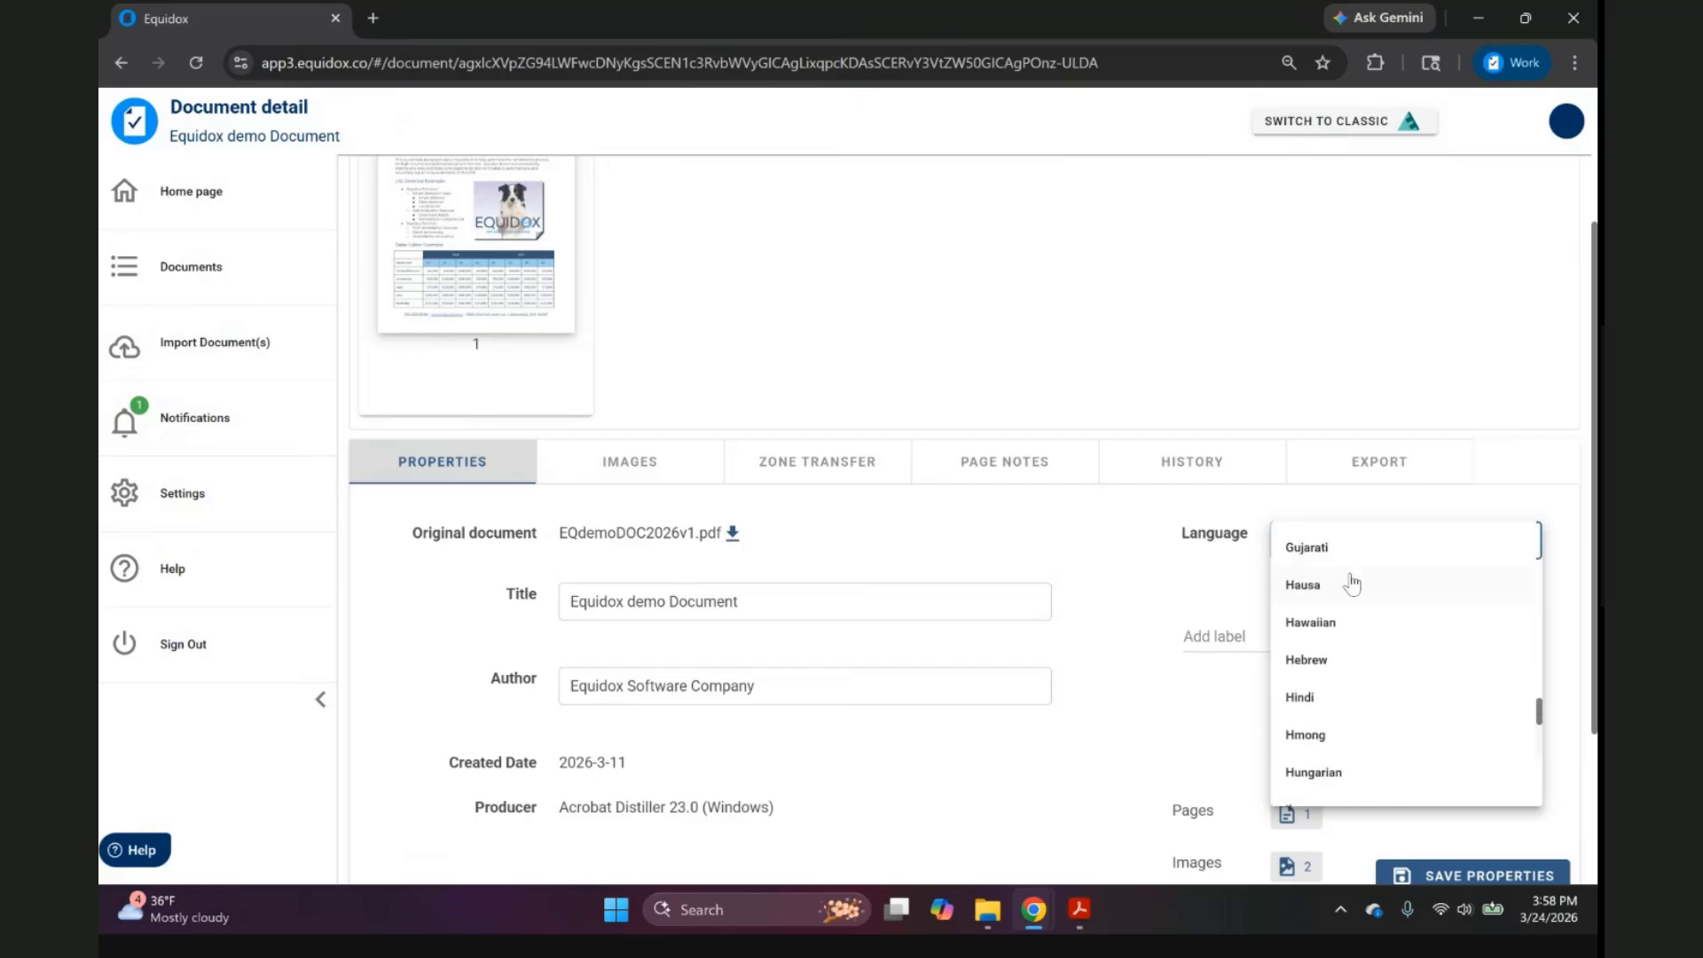
scroll(1350, 593, down, 8)
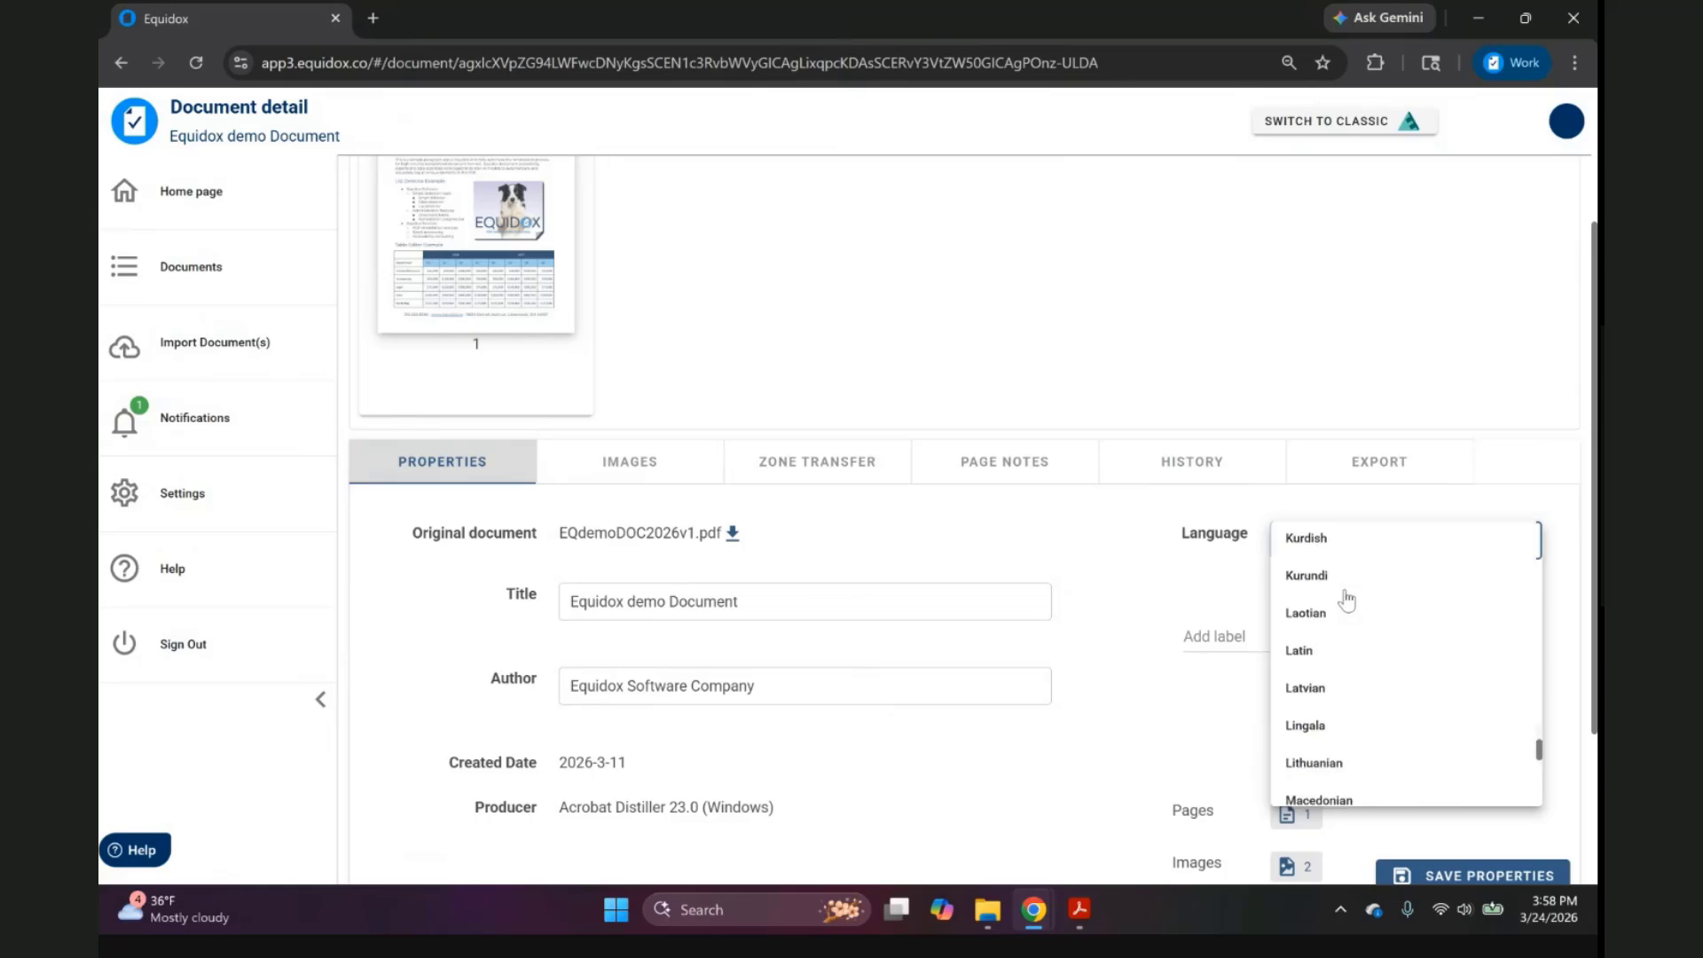
scroll(1350, 594, down, 8)
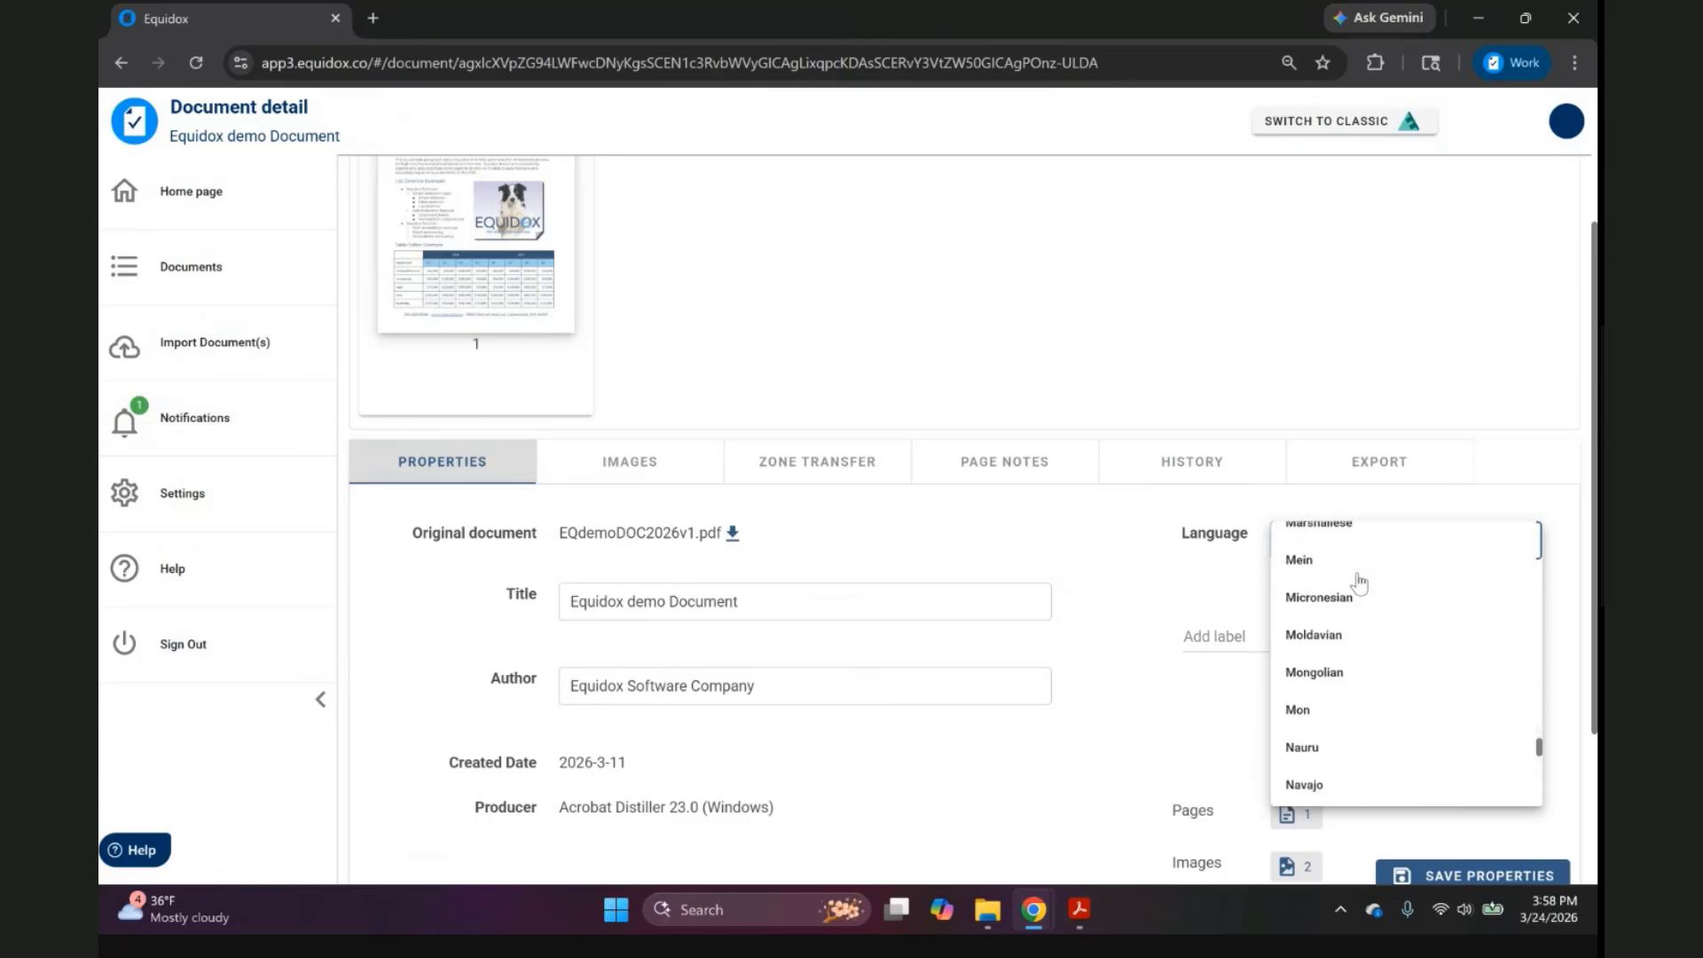
scroll(1352, 587, down, 5)
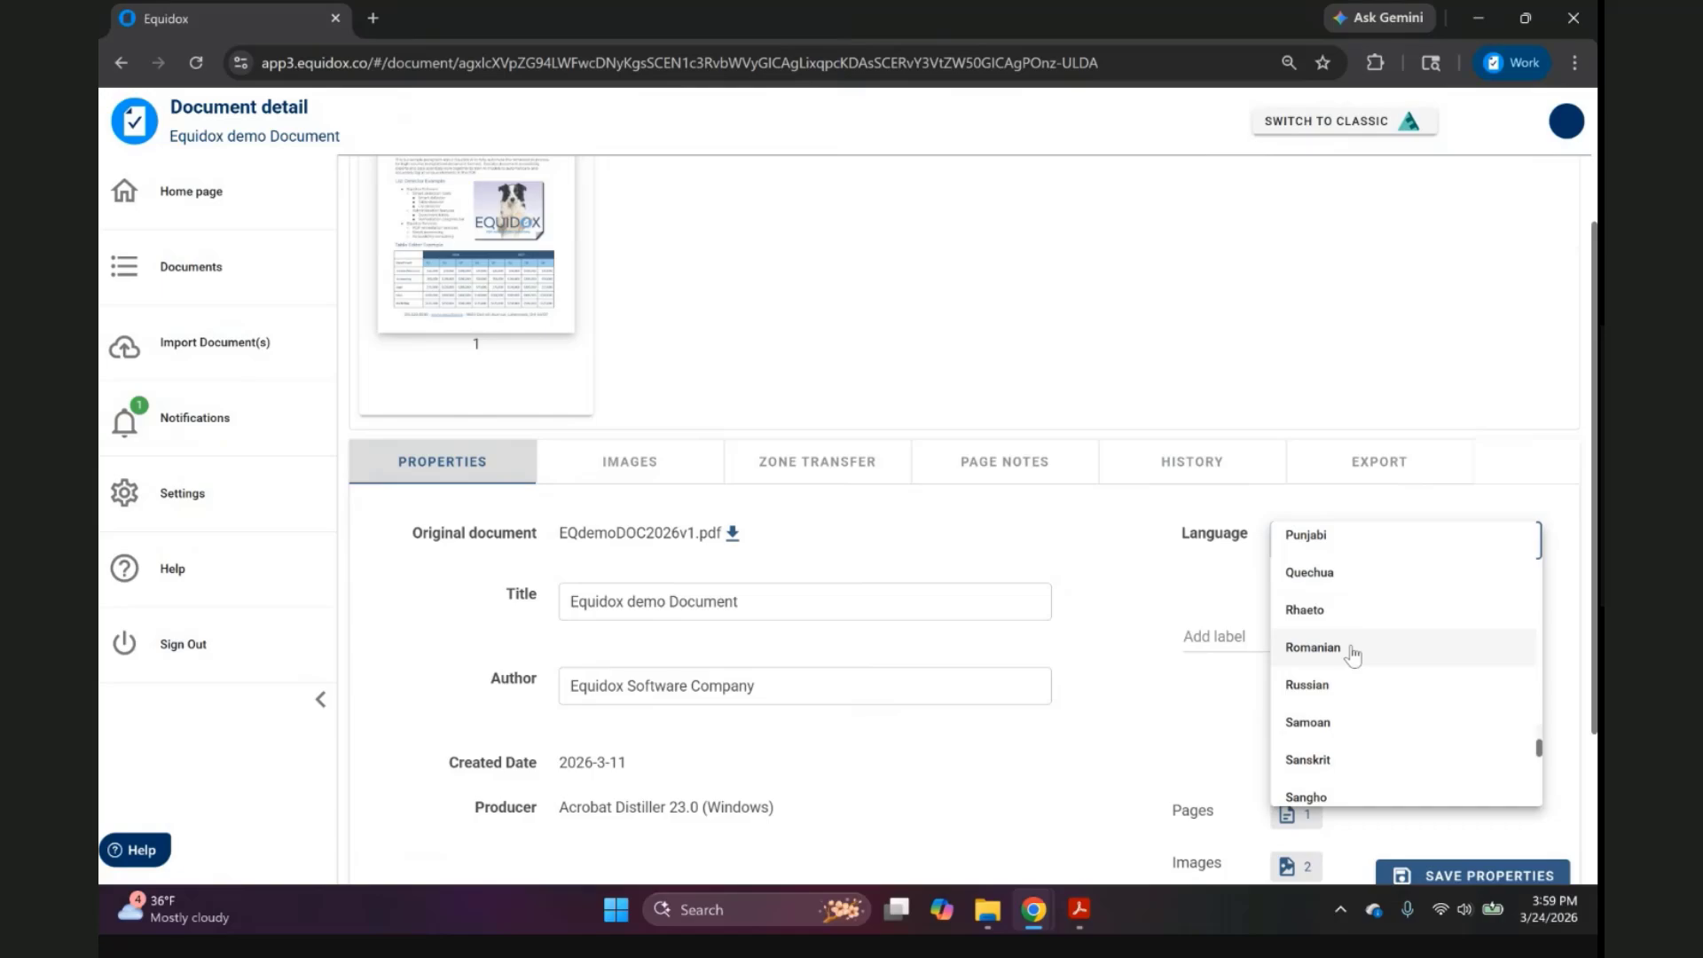
scroll(1351, 653, up, 15)
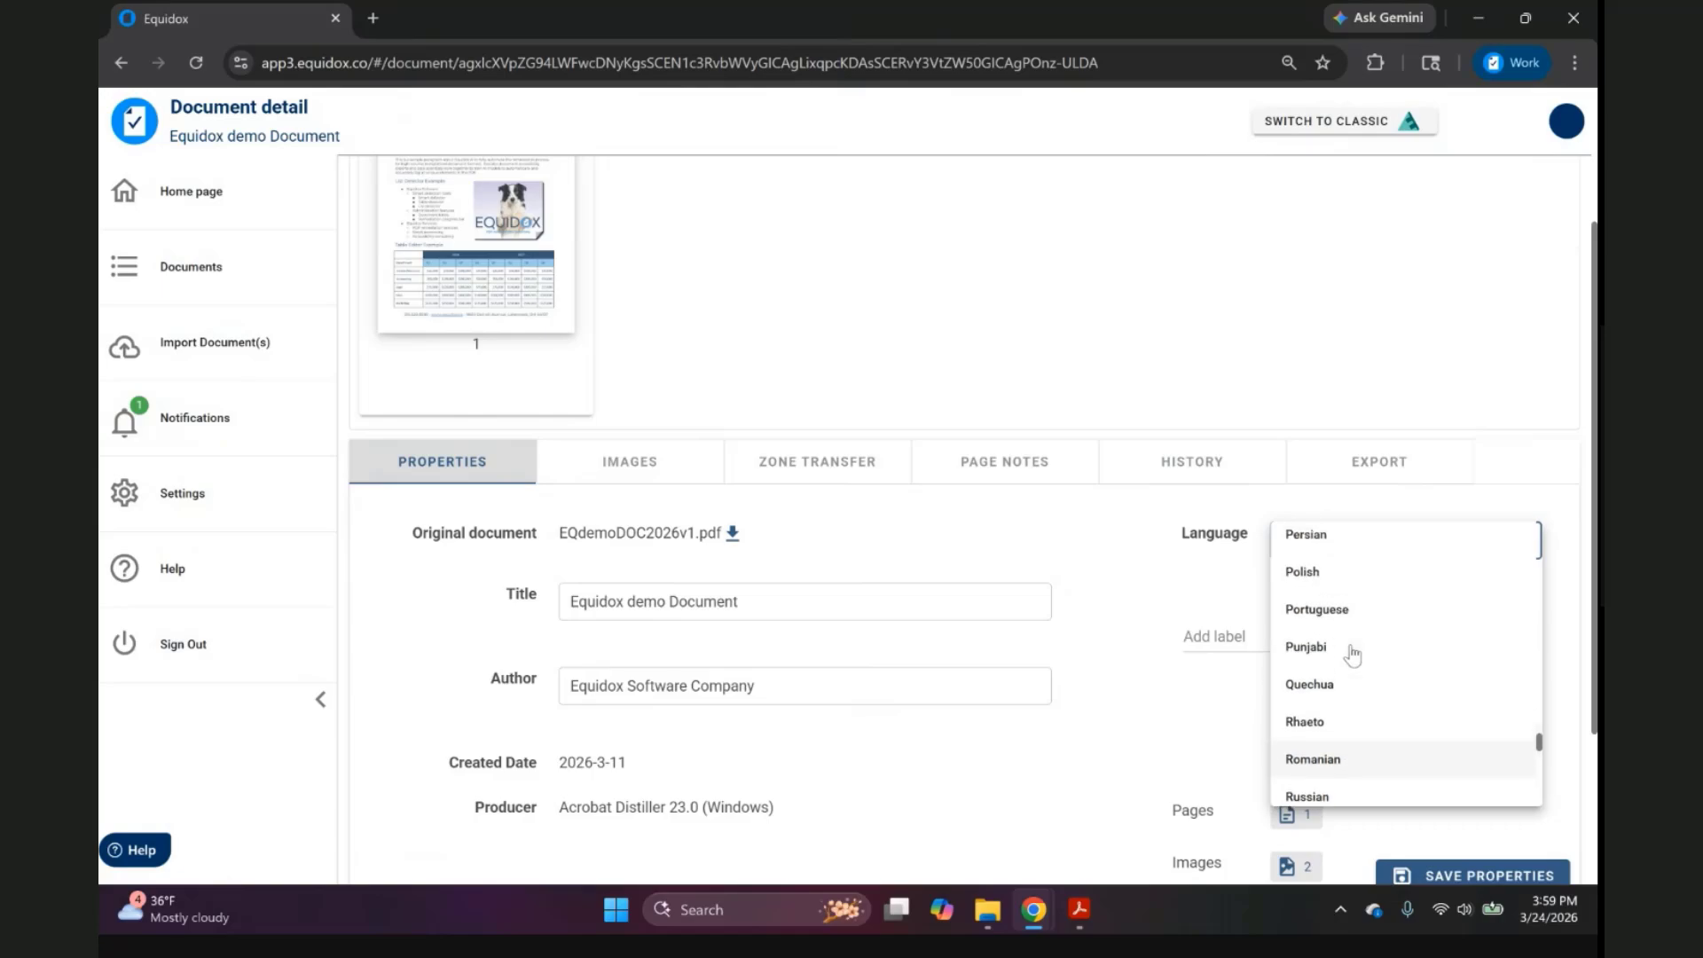
scroll(1352, 653, up, 15)
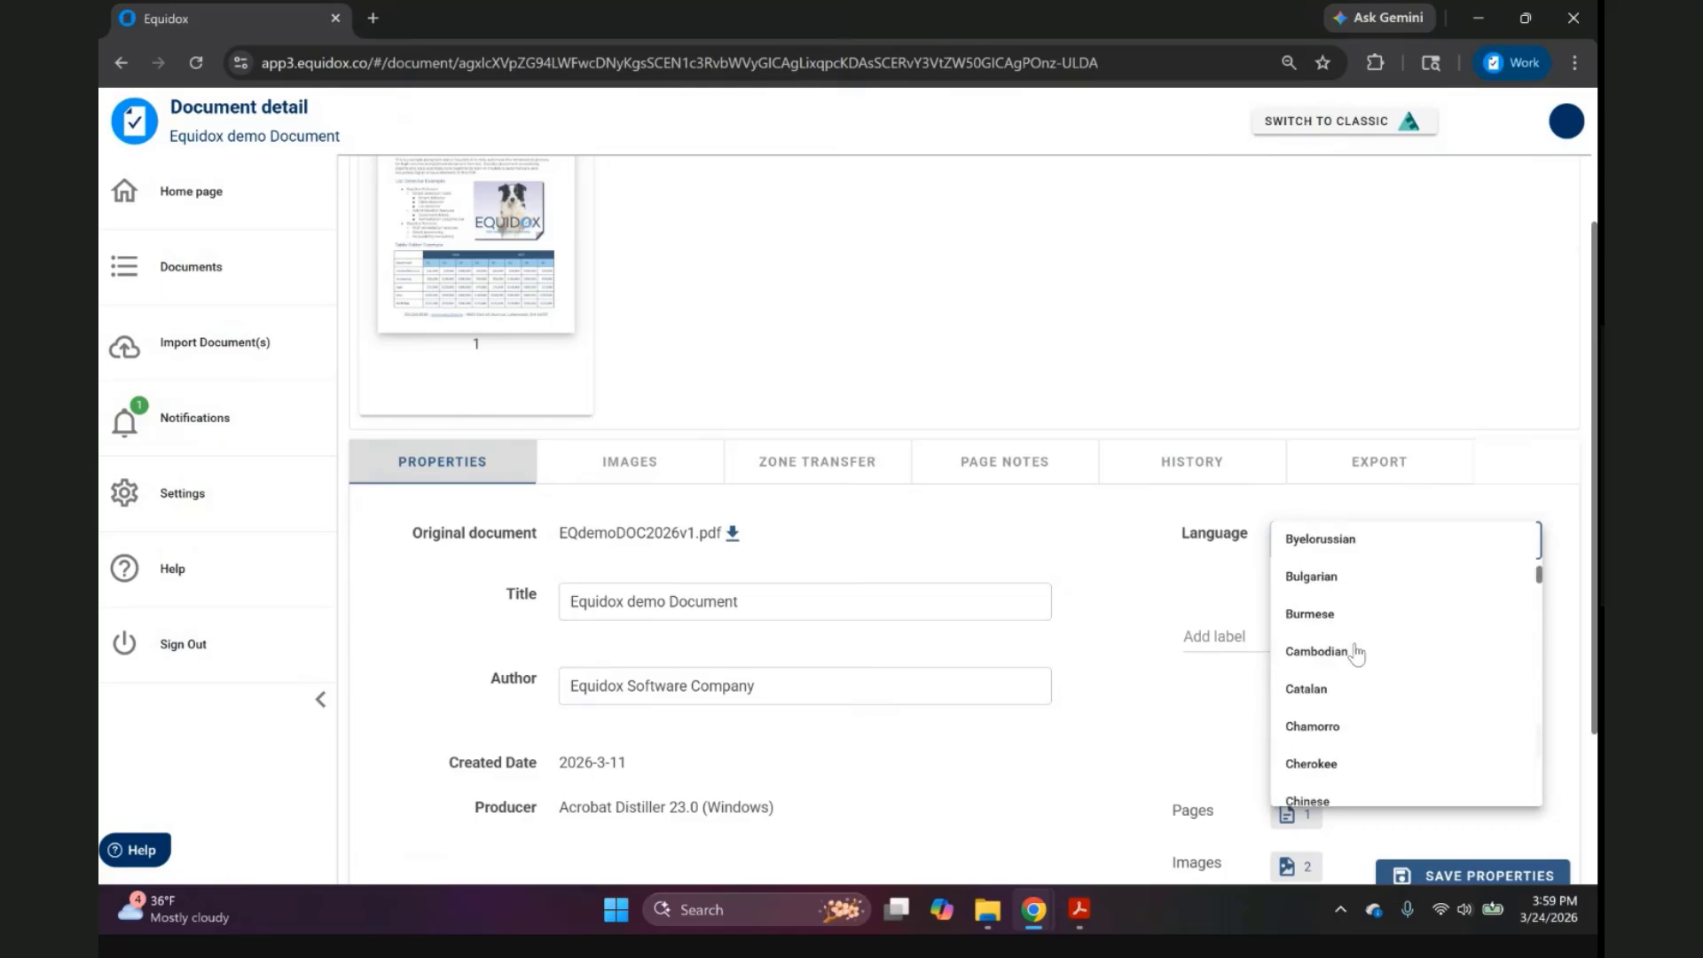
click(1114, 609)
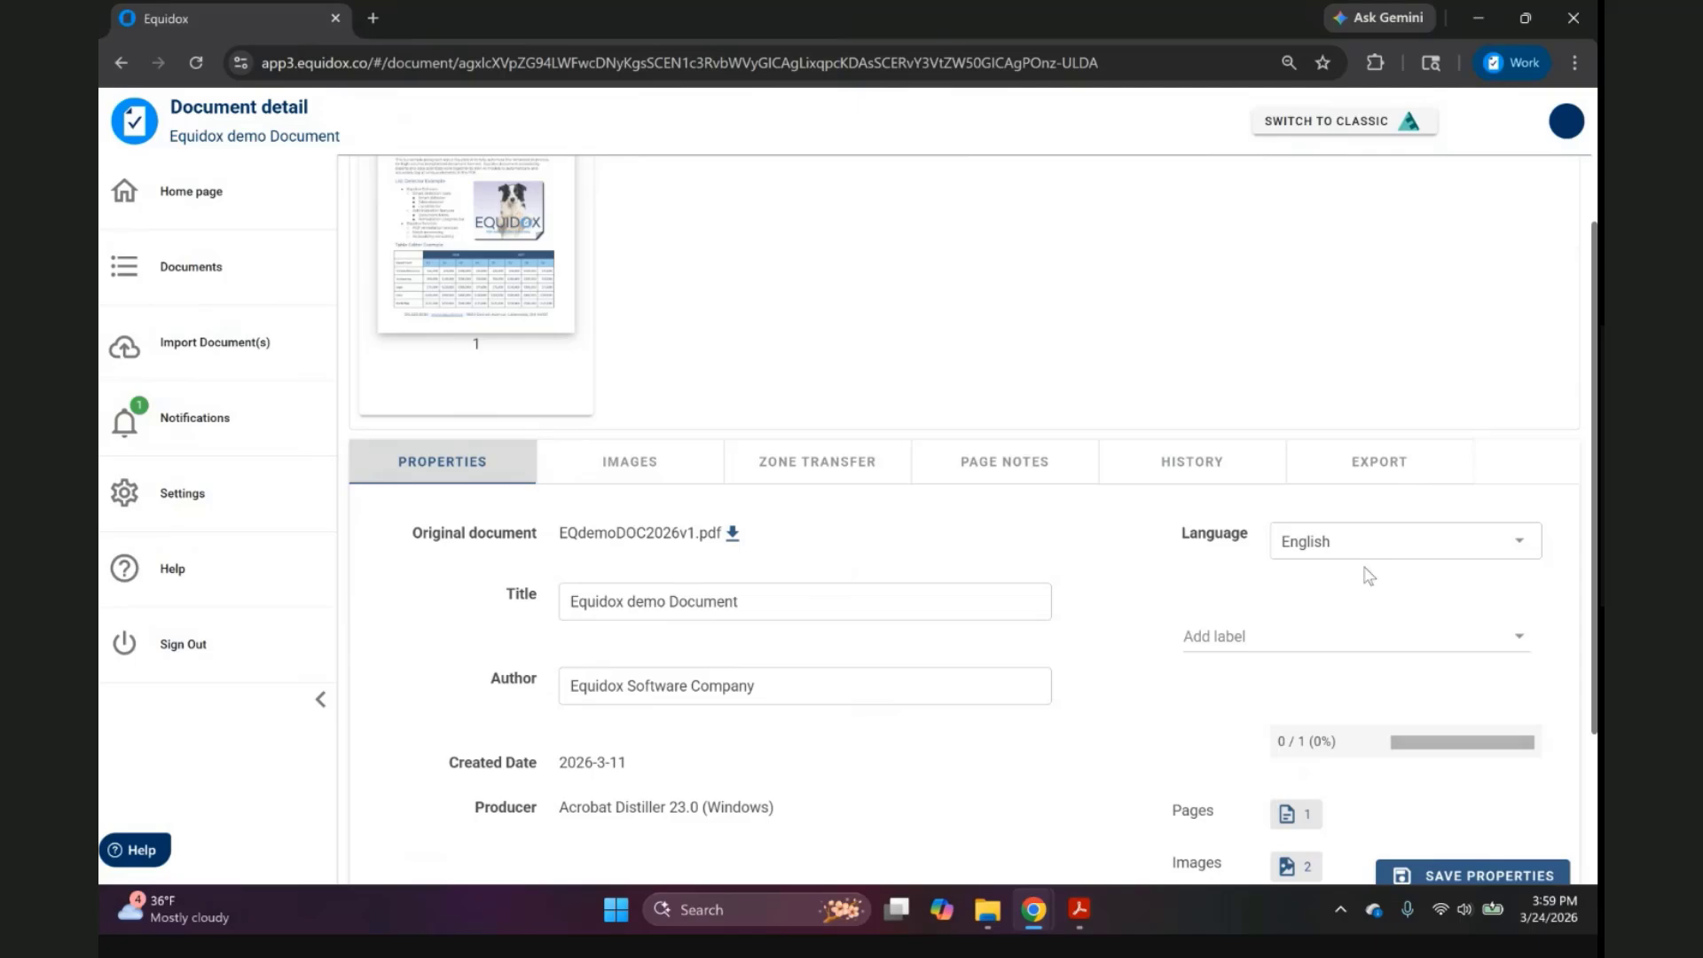
Save the document properties and open page 1 for remediation.
scroll(1368, 576, down, 2)
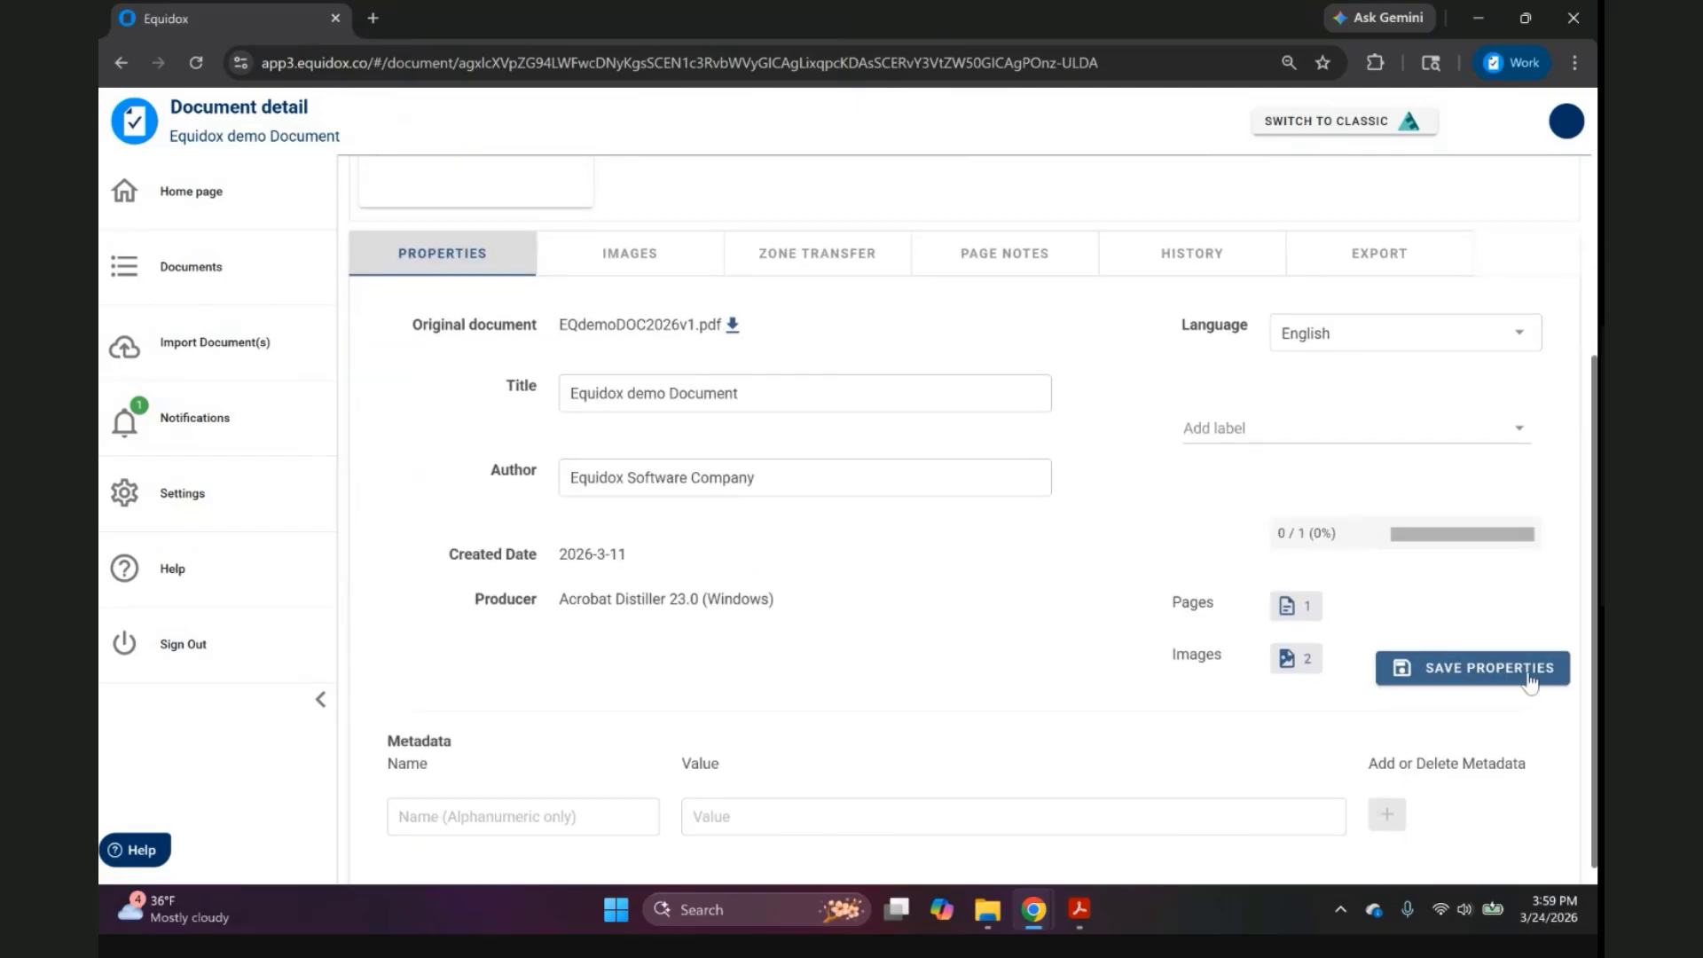
click(1470, 672)
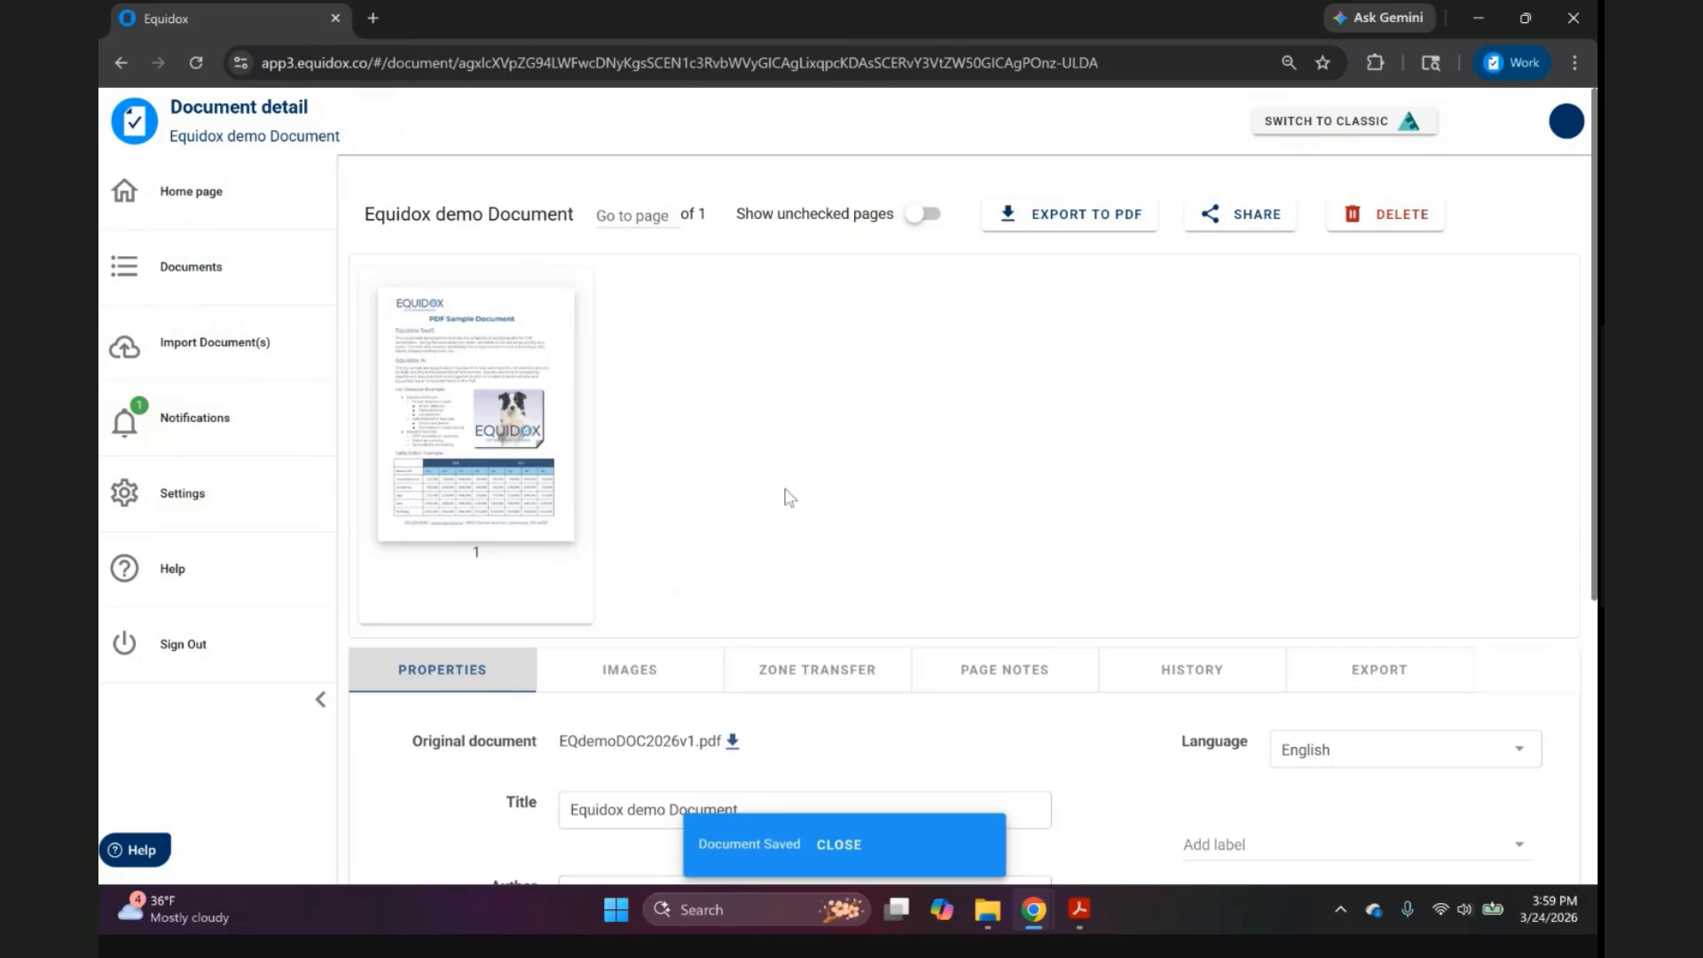
click(519, 355)
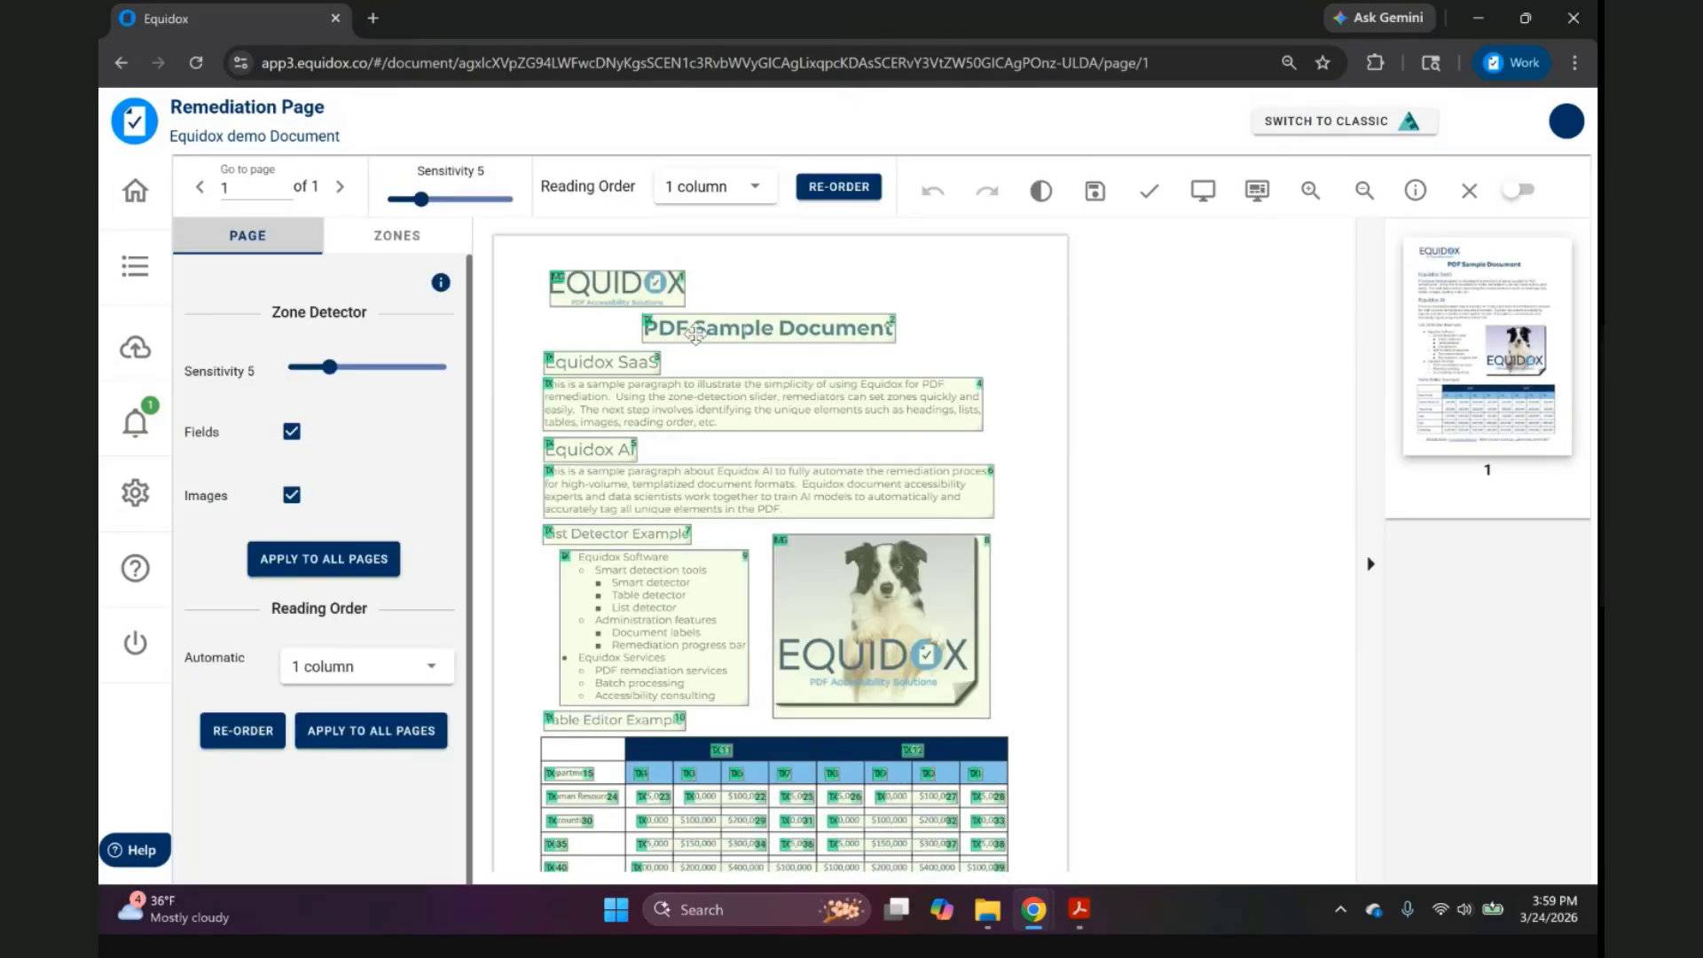
Inspect the zone properties of the document title, the Equidox SaaS and Equidox AI headings, and their paragraphs.
click(708, 330)
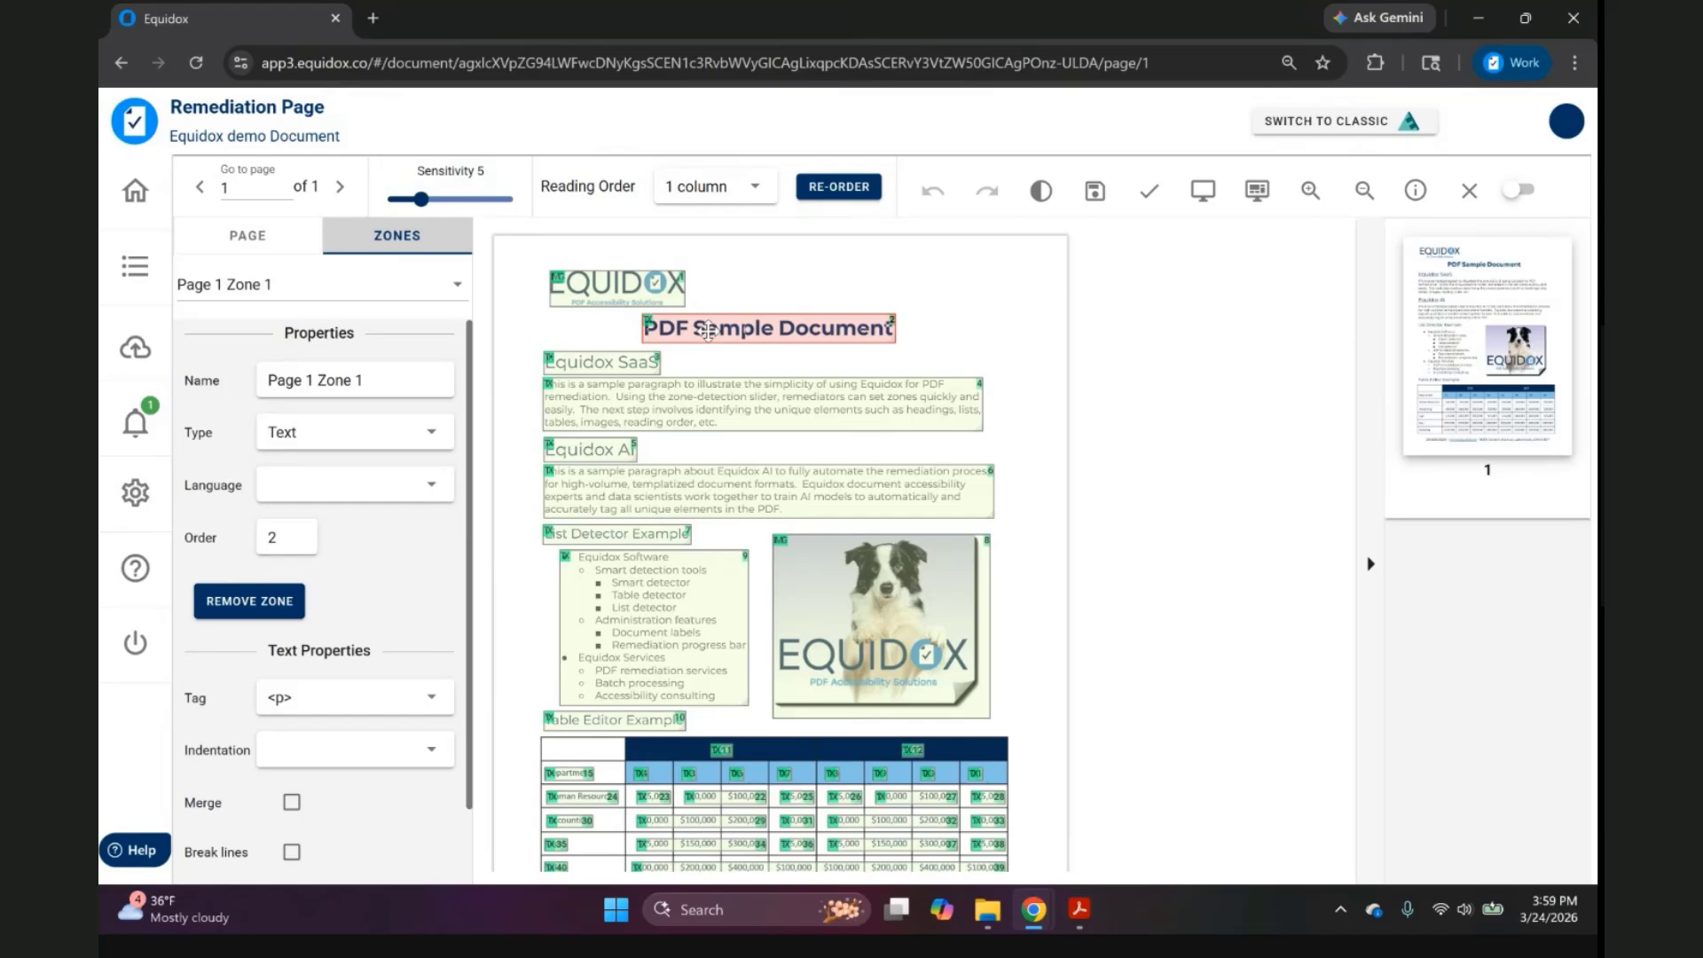
click(635, 362)
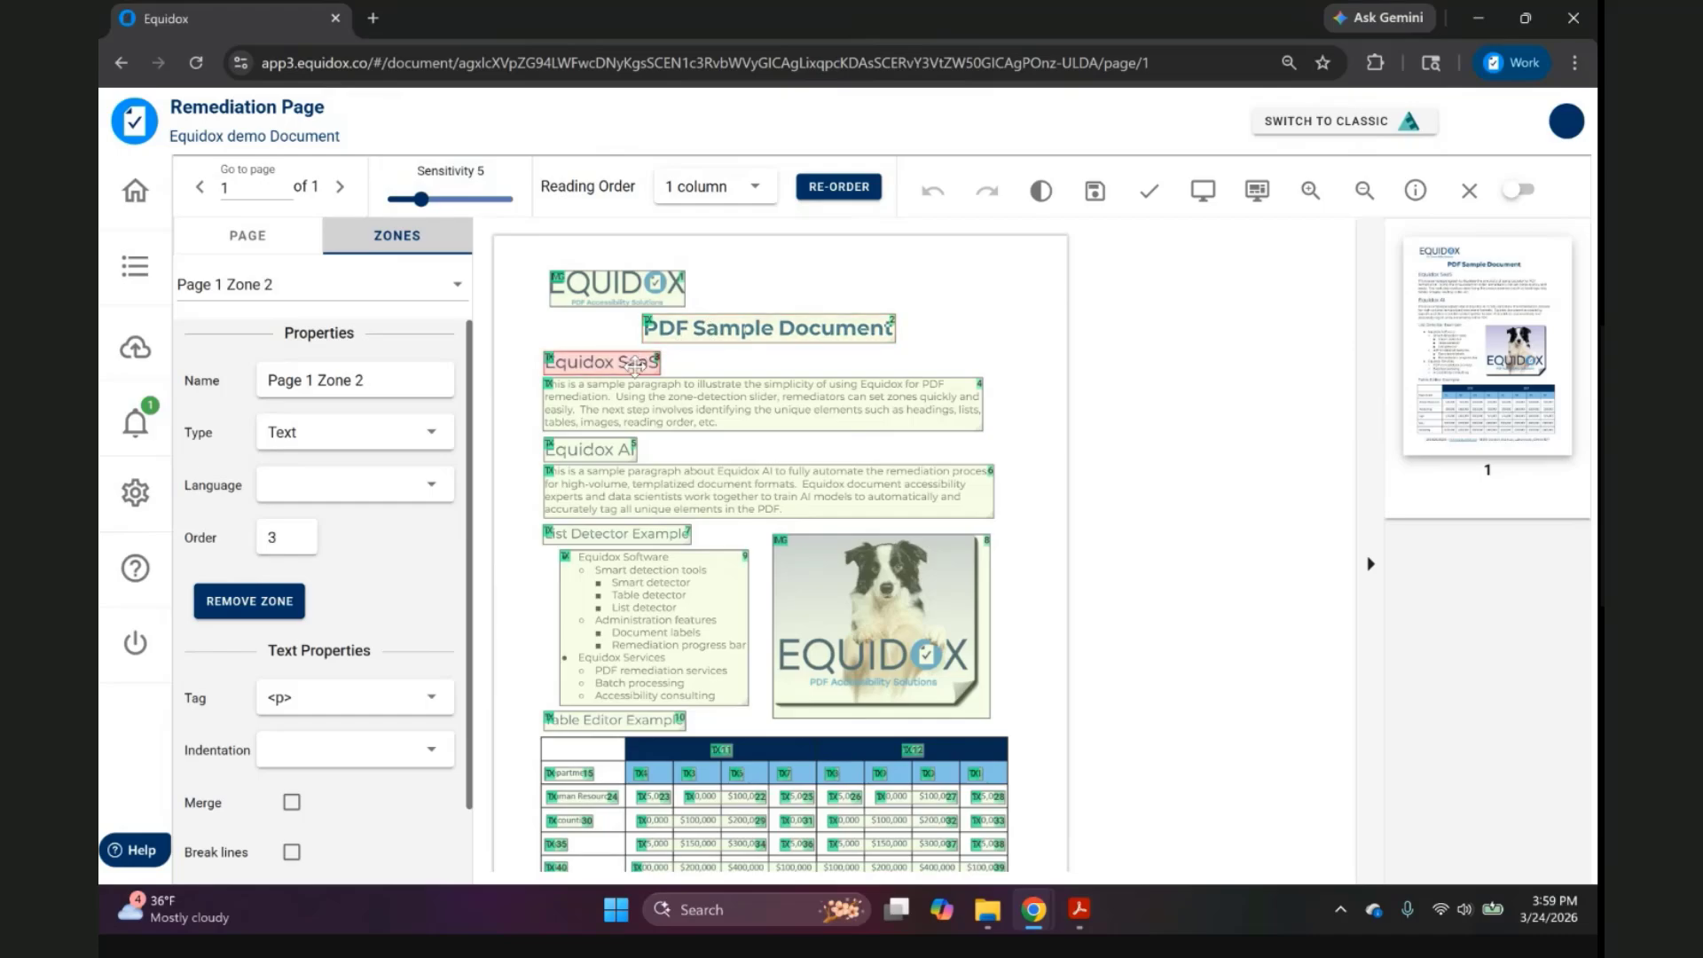
click(622, 401)
click(610, 449)
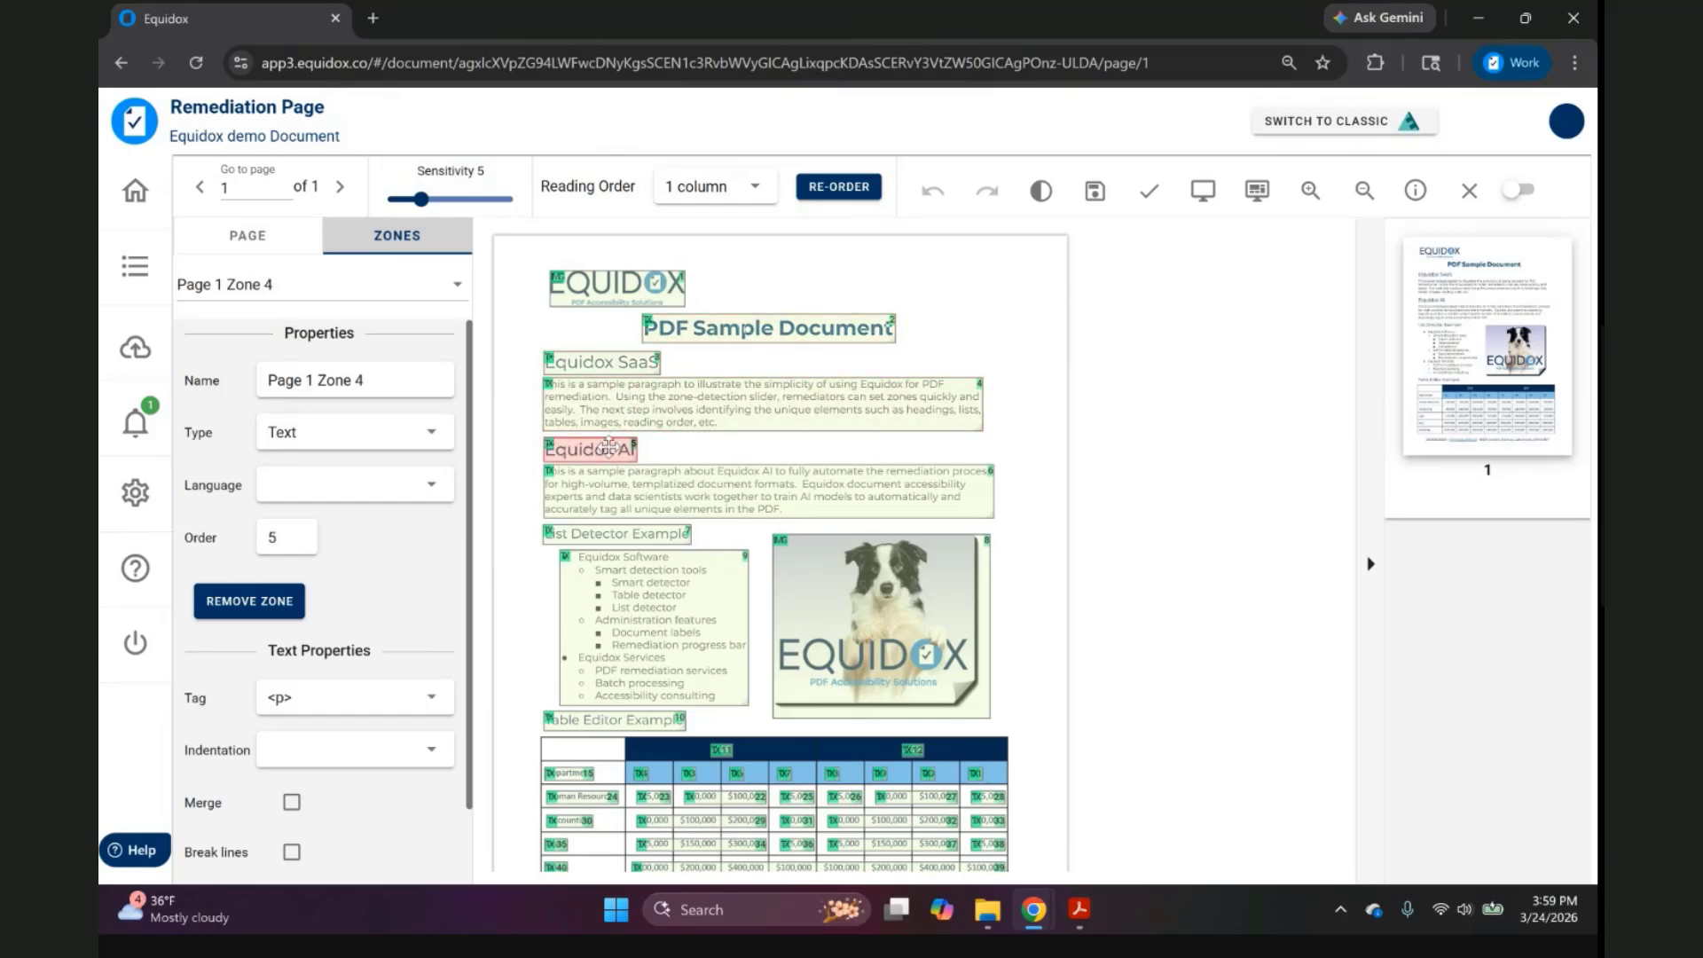
click(602, 494)
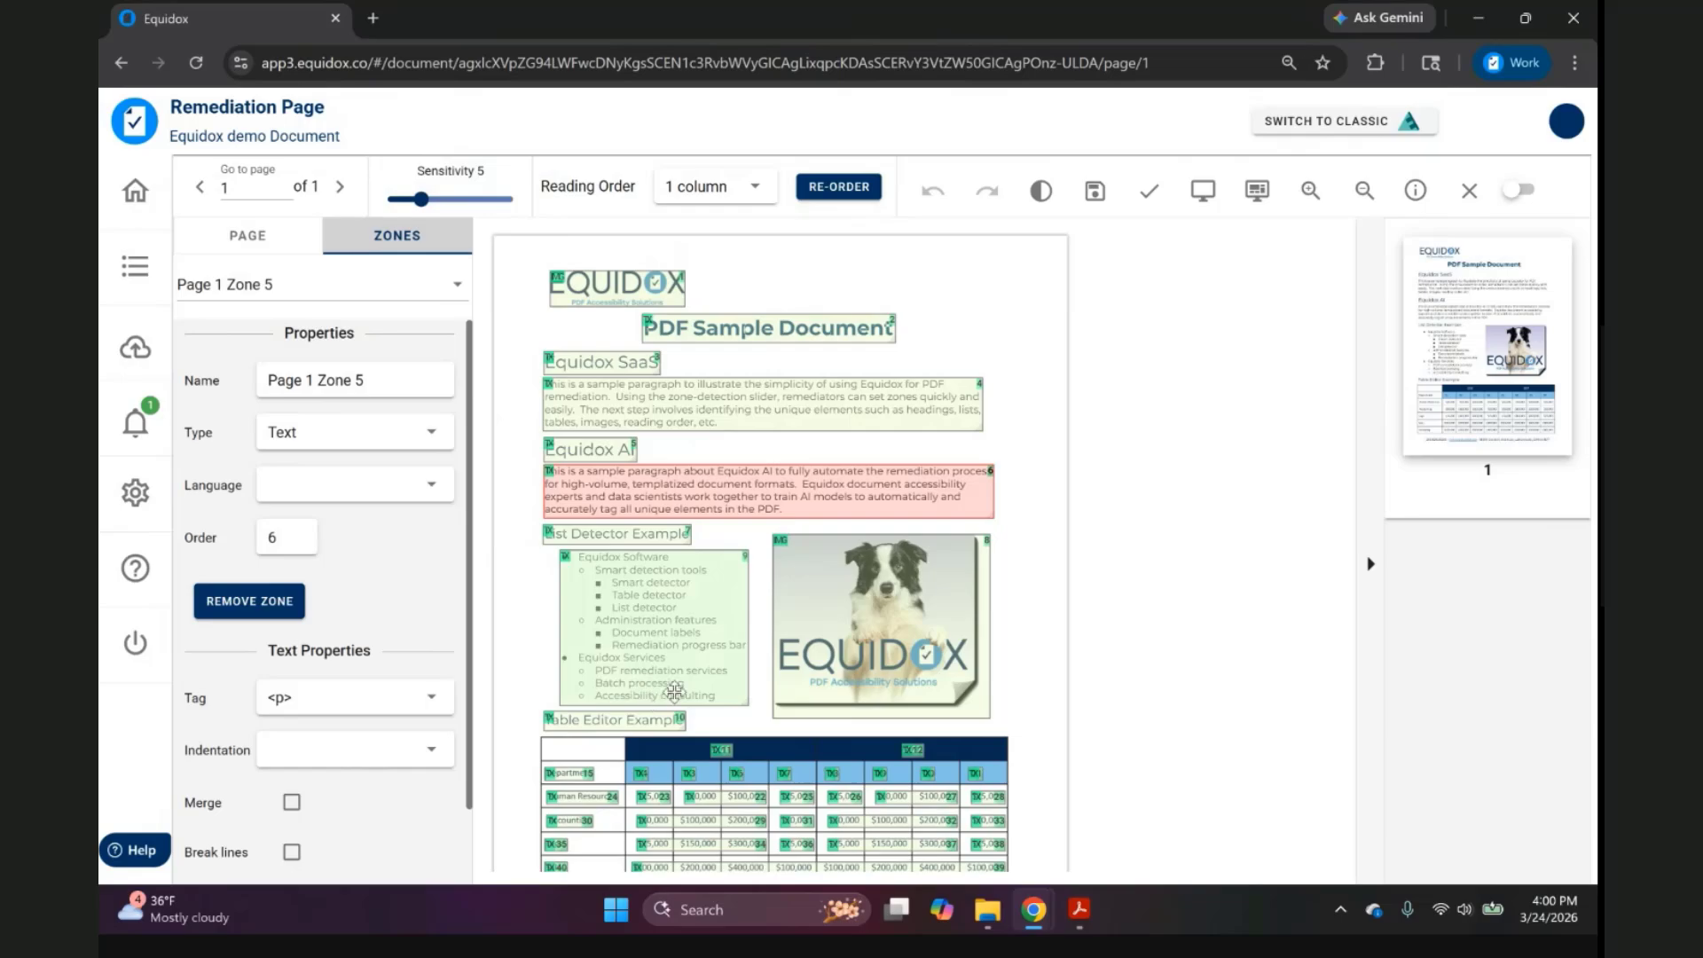
Preview the page as HTML, read through its untagged headings, list and table data, and return to the remediation page.
click(1214, 208)
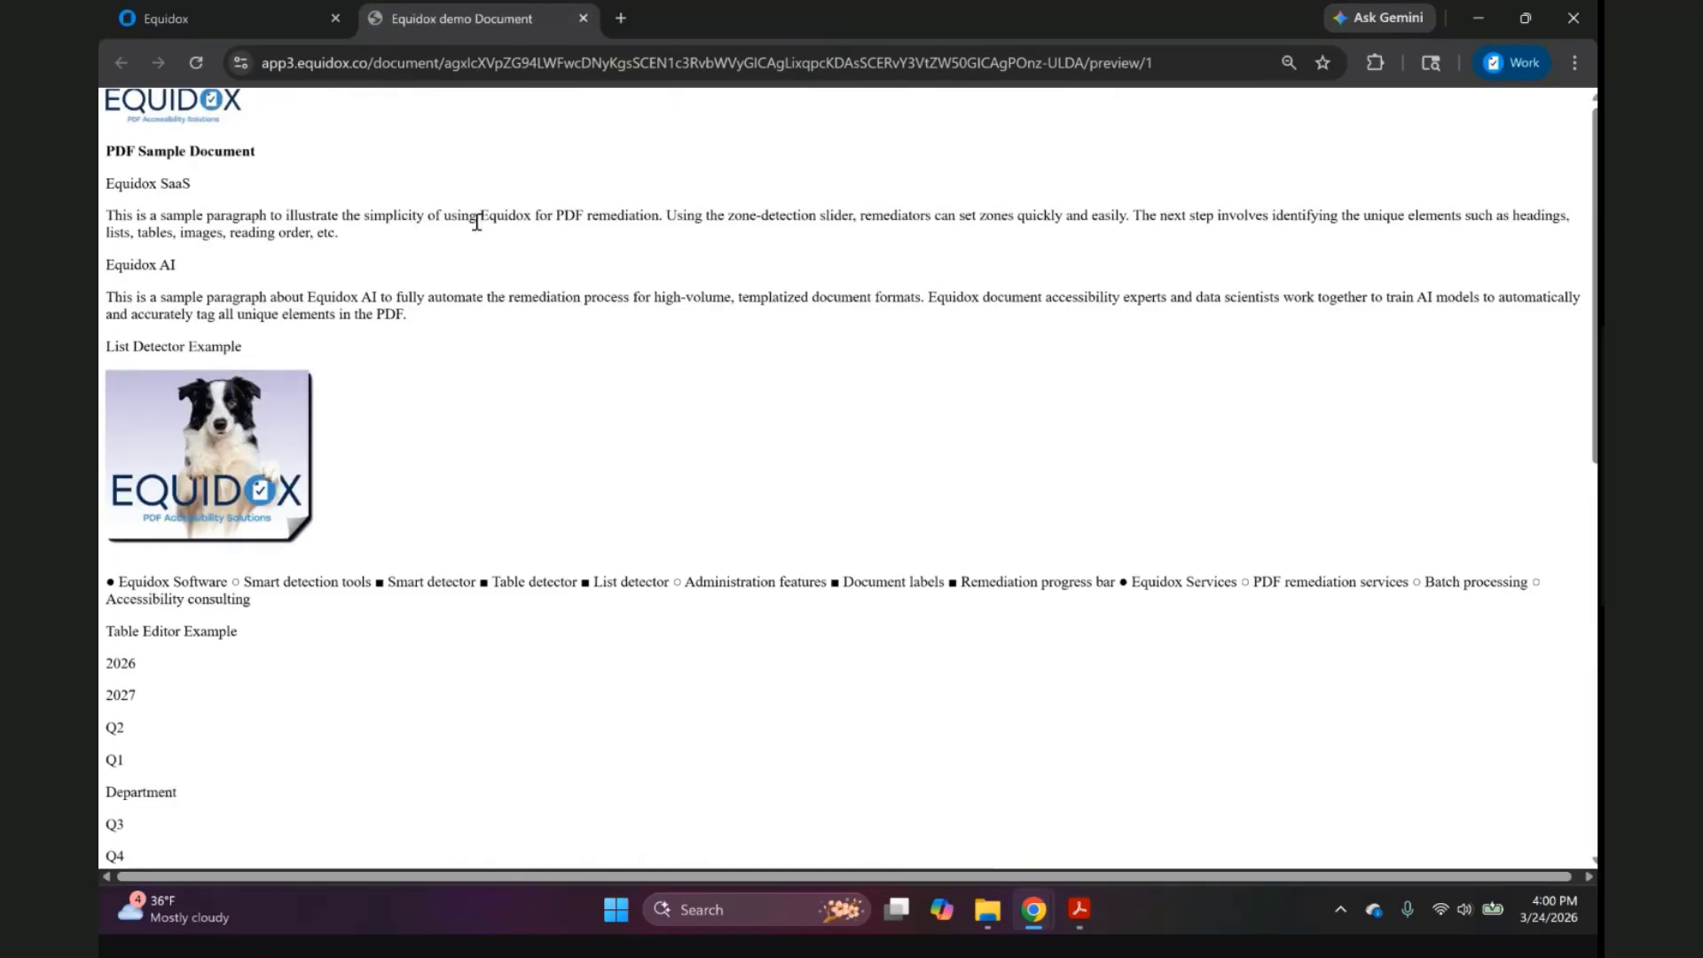
scroll(470, 249, down, 5)
scroll(461, 292, down, 5)
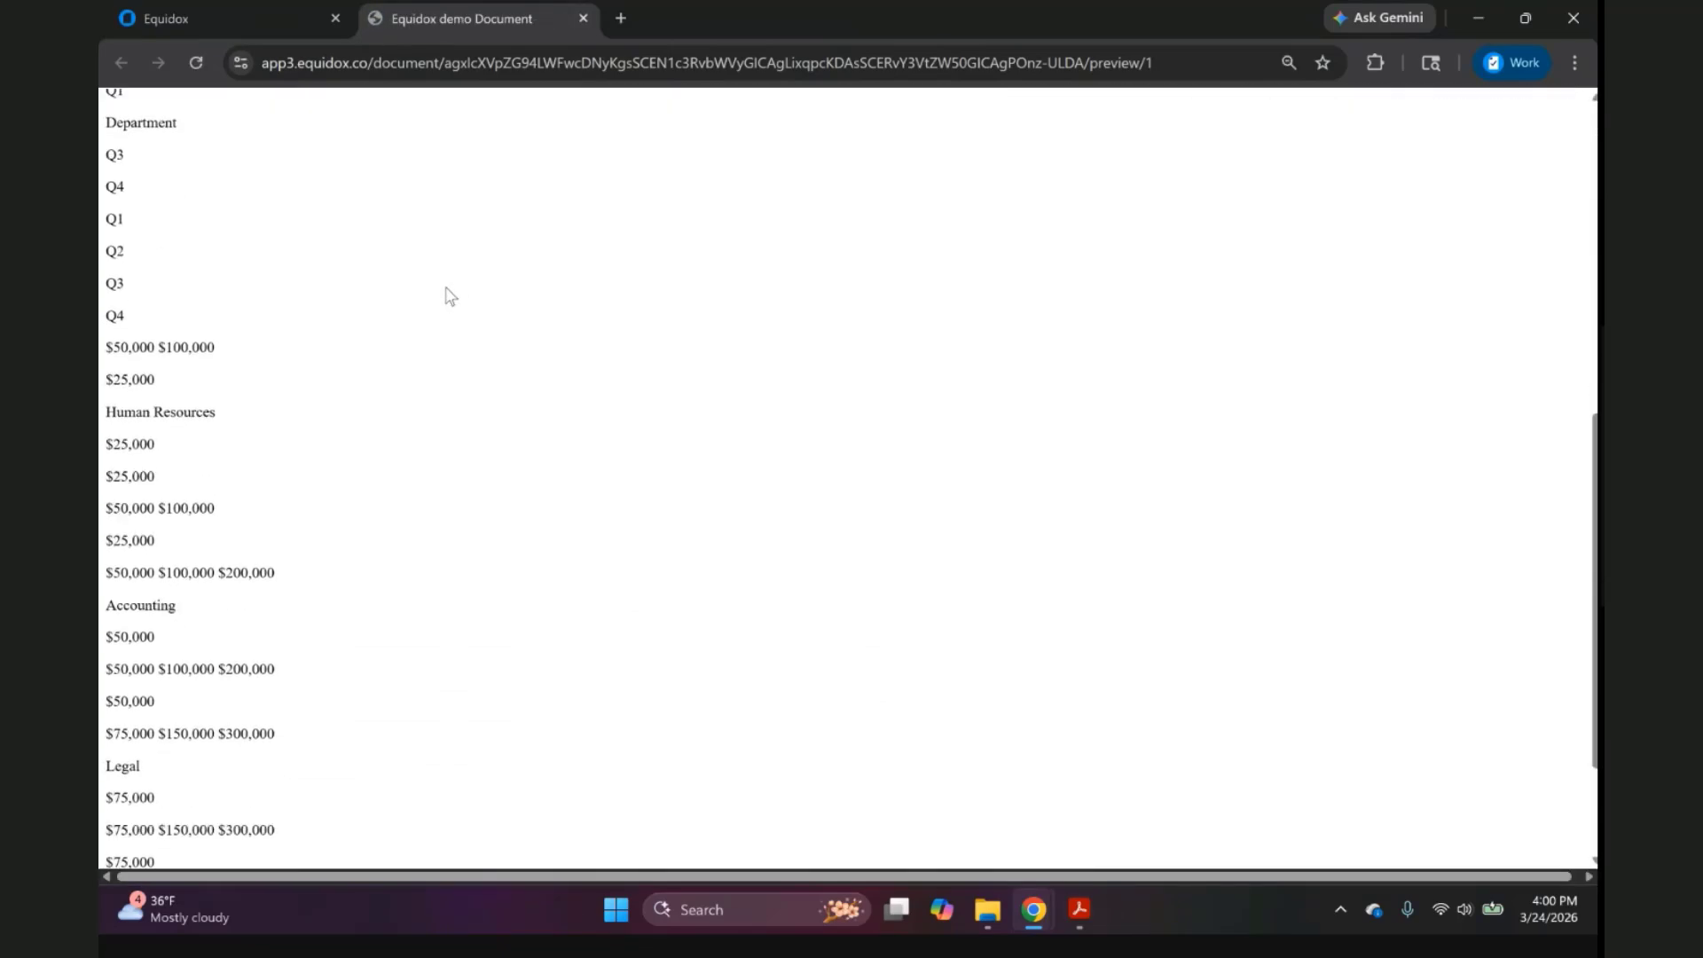
scroll(448, 332, up, 8)
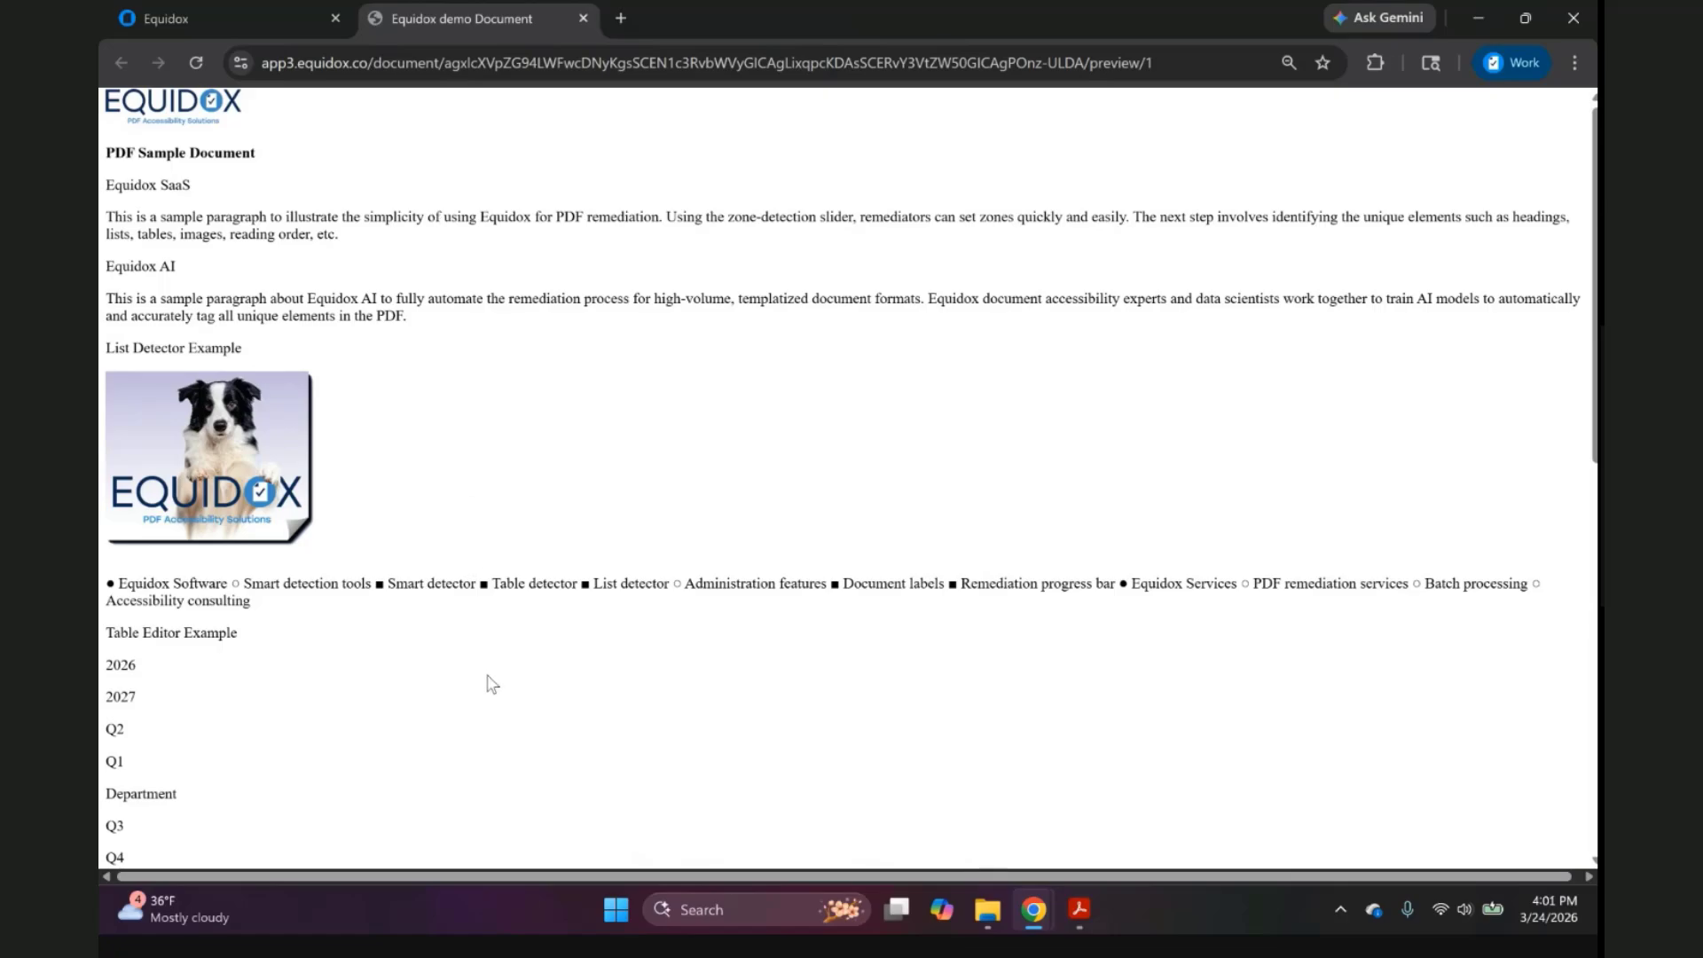
click(252, 19)
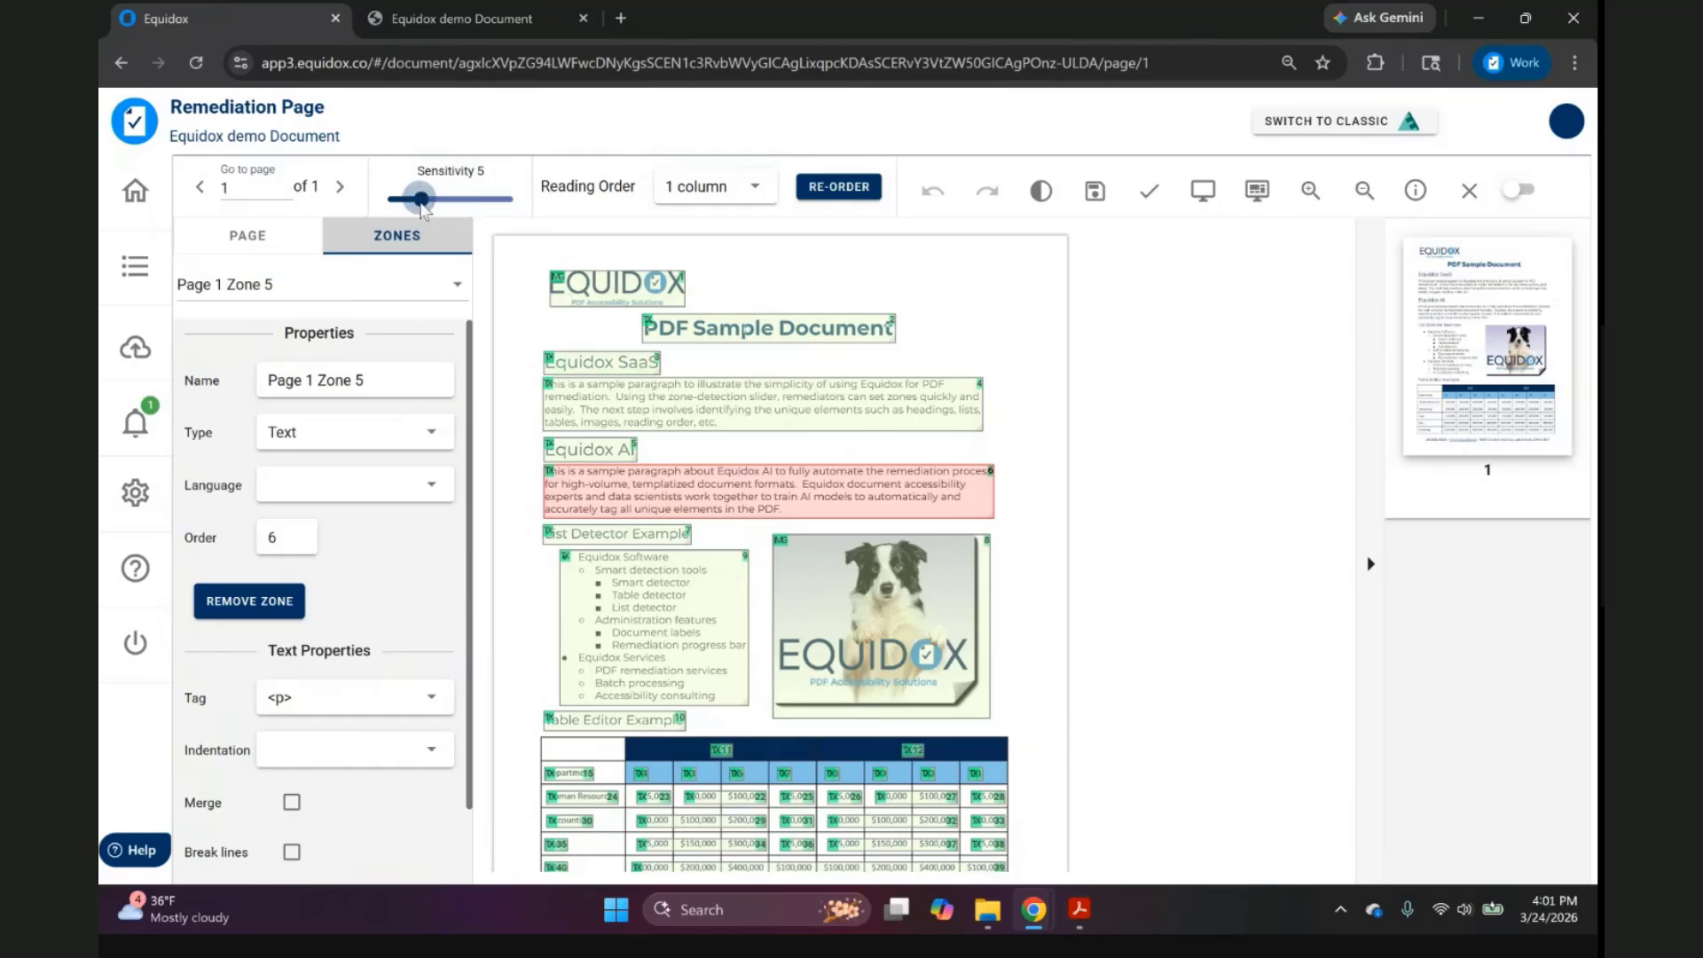
Raise the zone detection sensitivity to 20 and check the zones it makes across the page.
drag(421, 203, 509, 204)
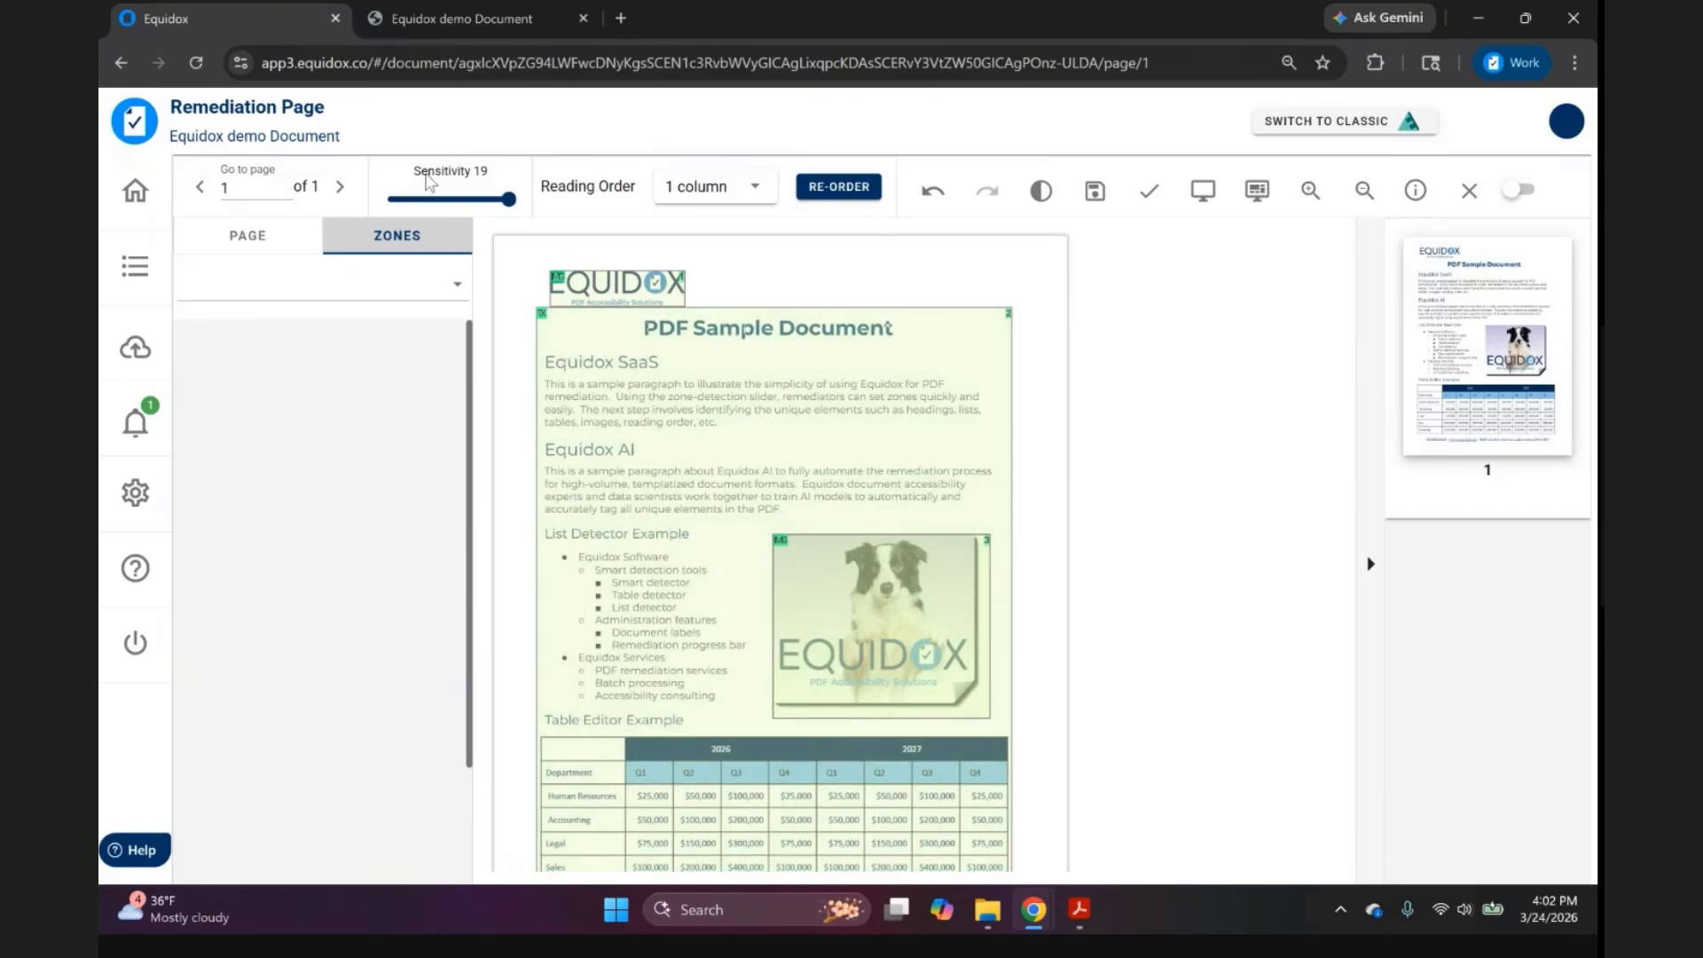
drag(509, 199, 515, 198)
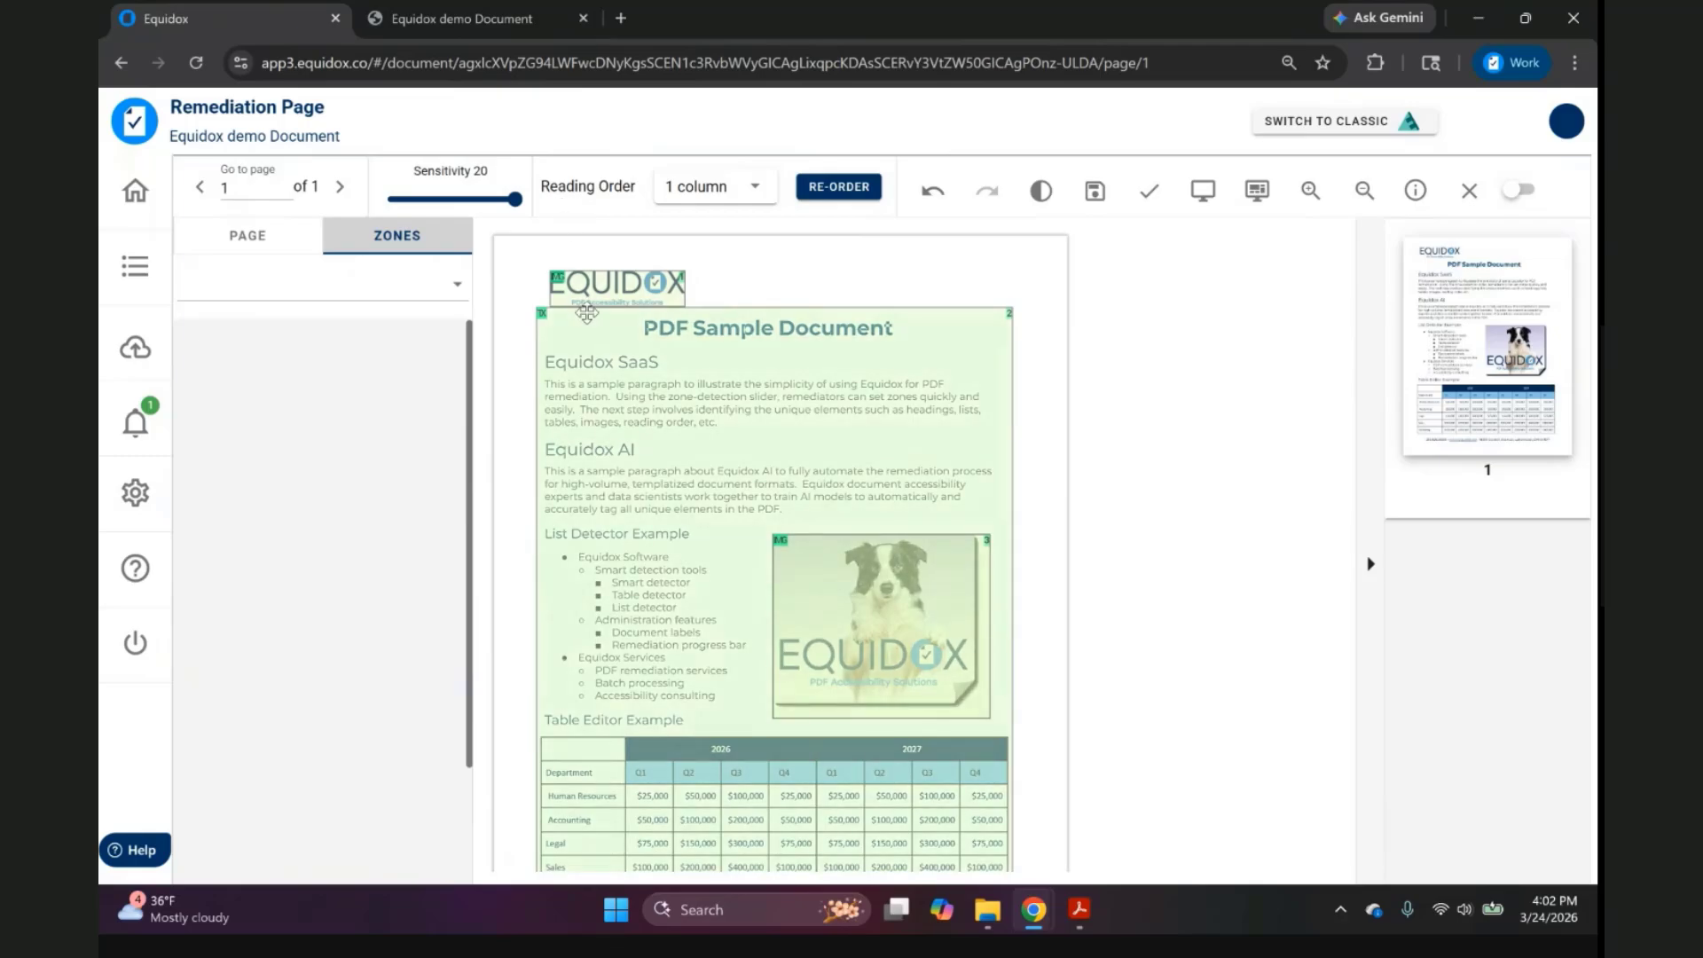
scroll(704, 434, down, 2)
scroll(705, 434, up, 2)
Preview the page with the enlarged zones, highlight its combined text block, and return the zone detection sensitivity to 5.
click(1199, 200)
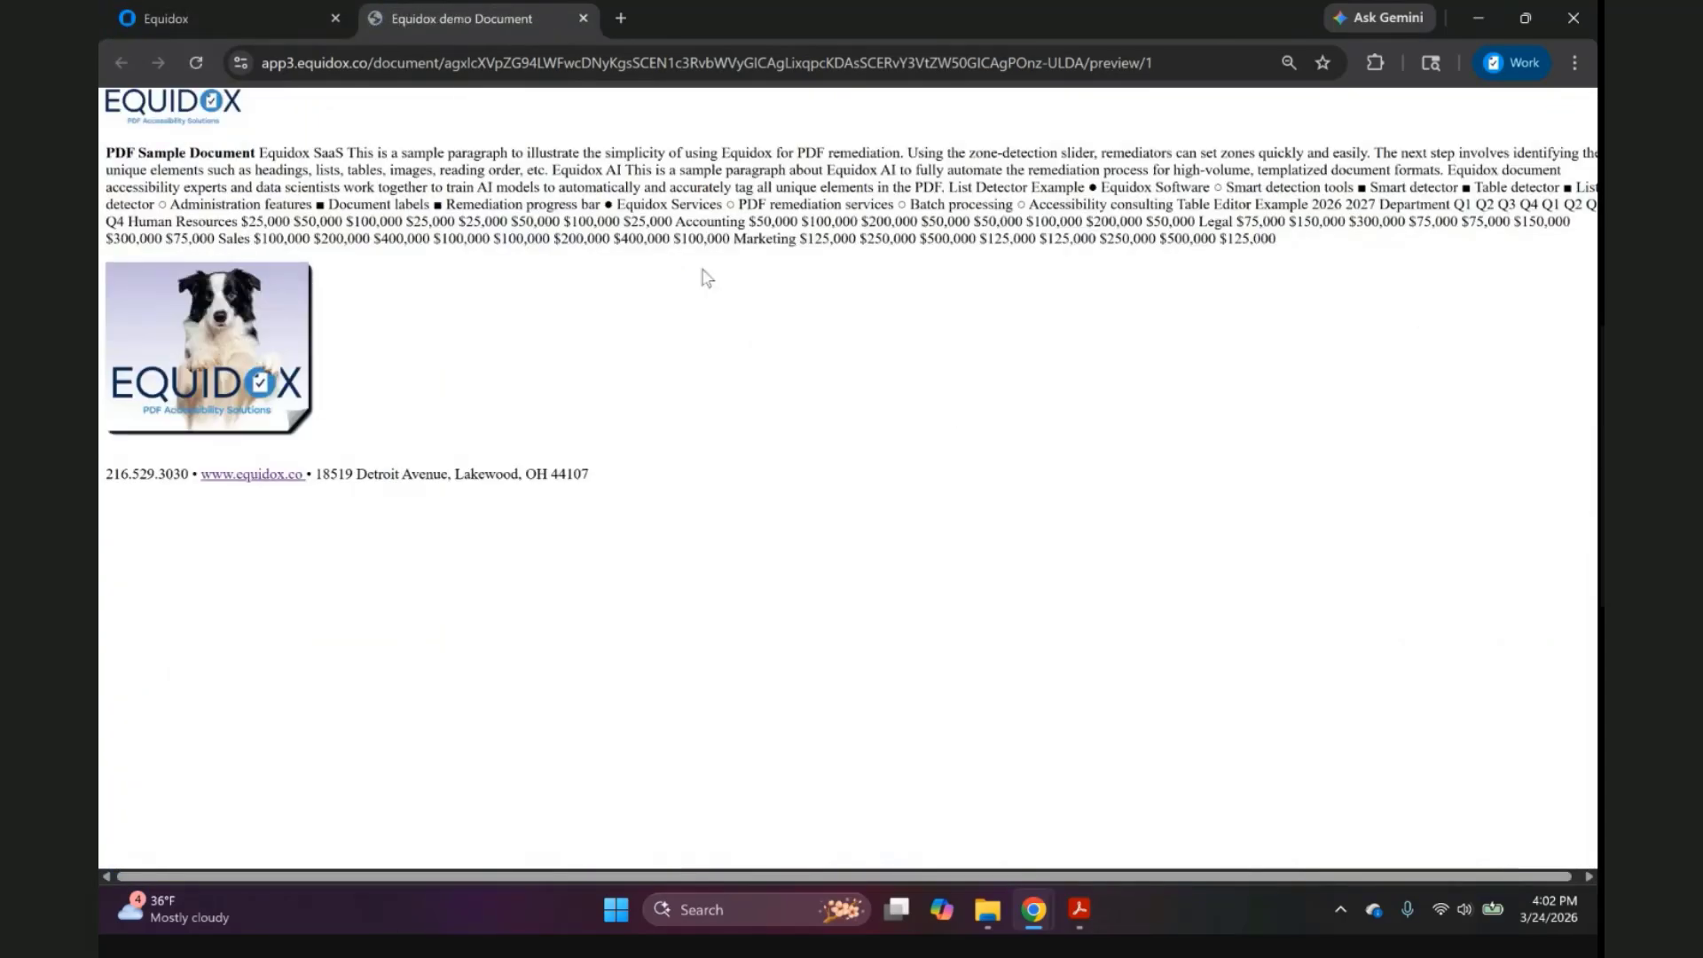
triple_click(631, 203)
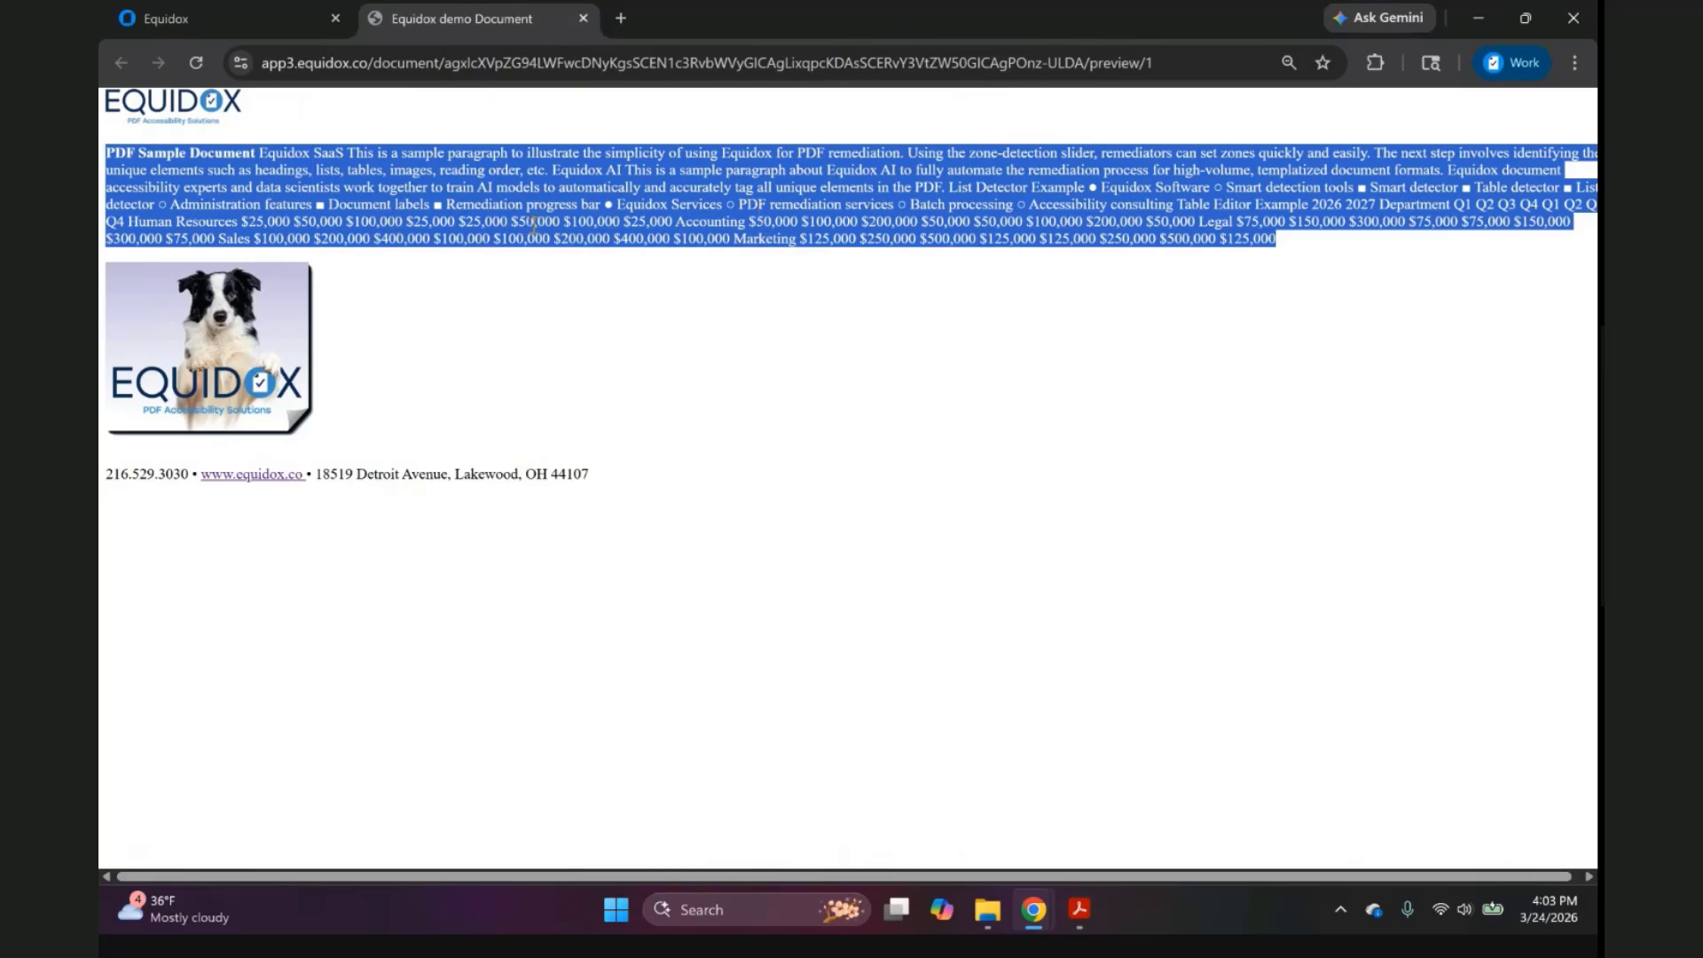
click(254, 19)
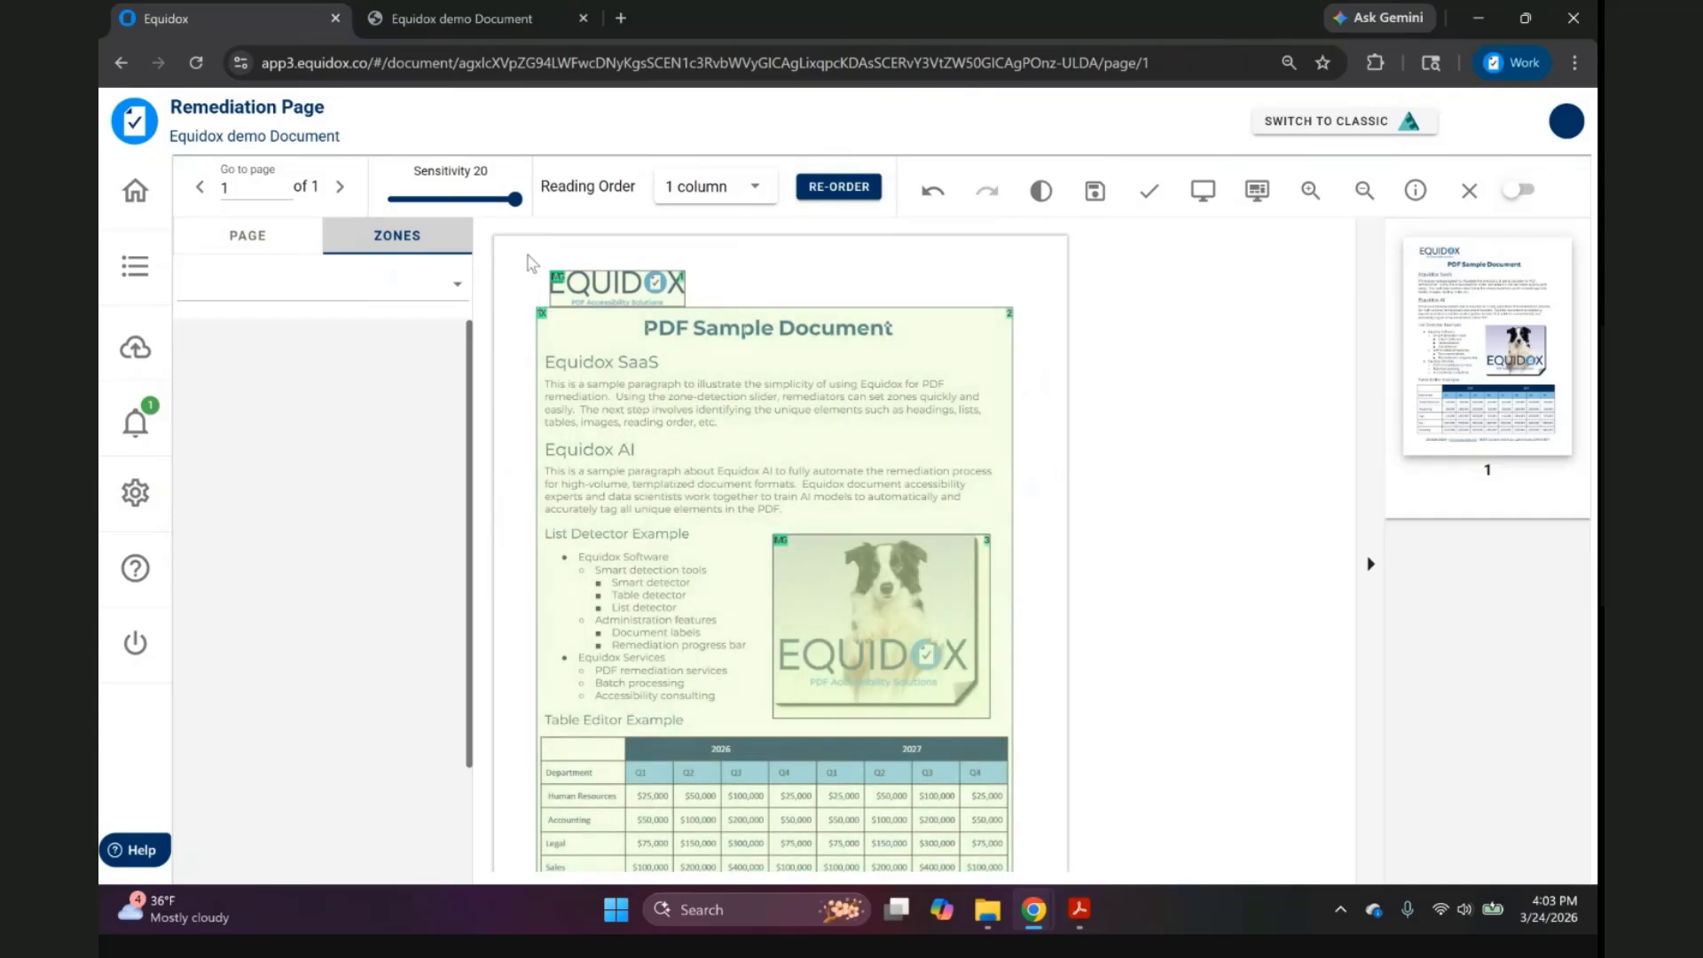
drag(515, 199, 422, 200)
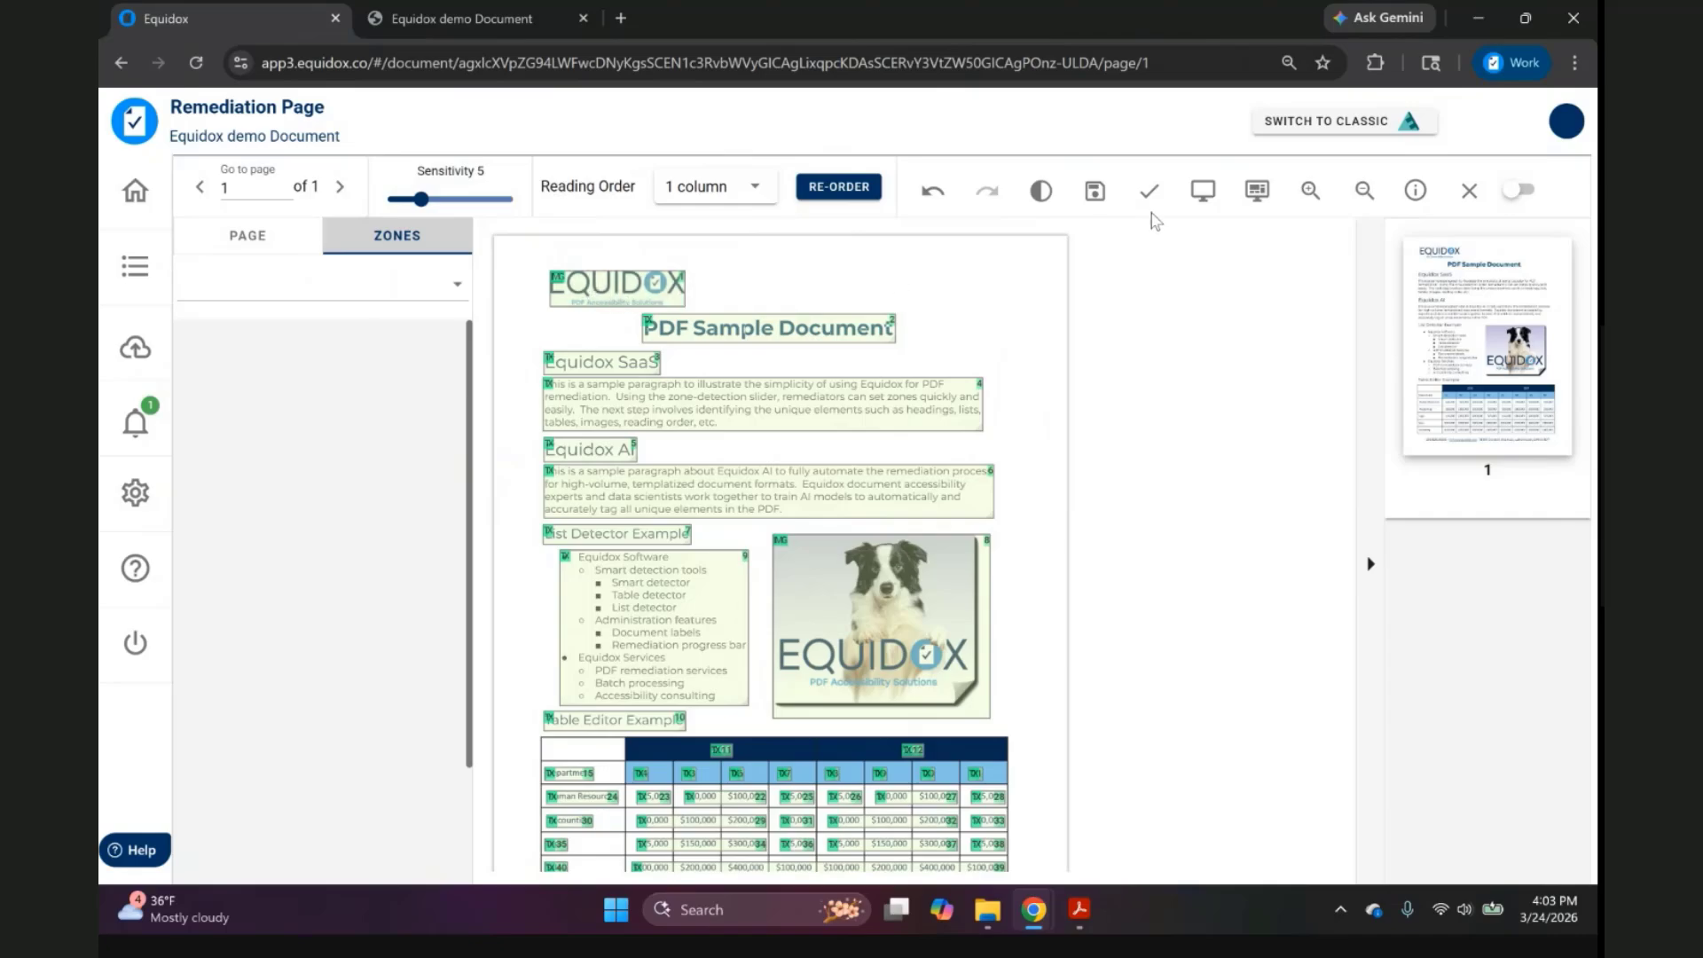
Tag the "PDF Sample Document" title zone as a level 1 heading.
click(1309, 191)
click(1309, 191)
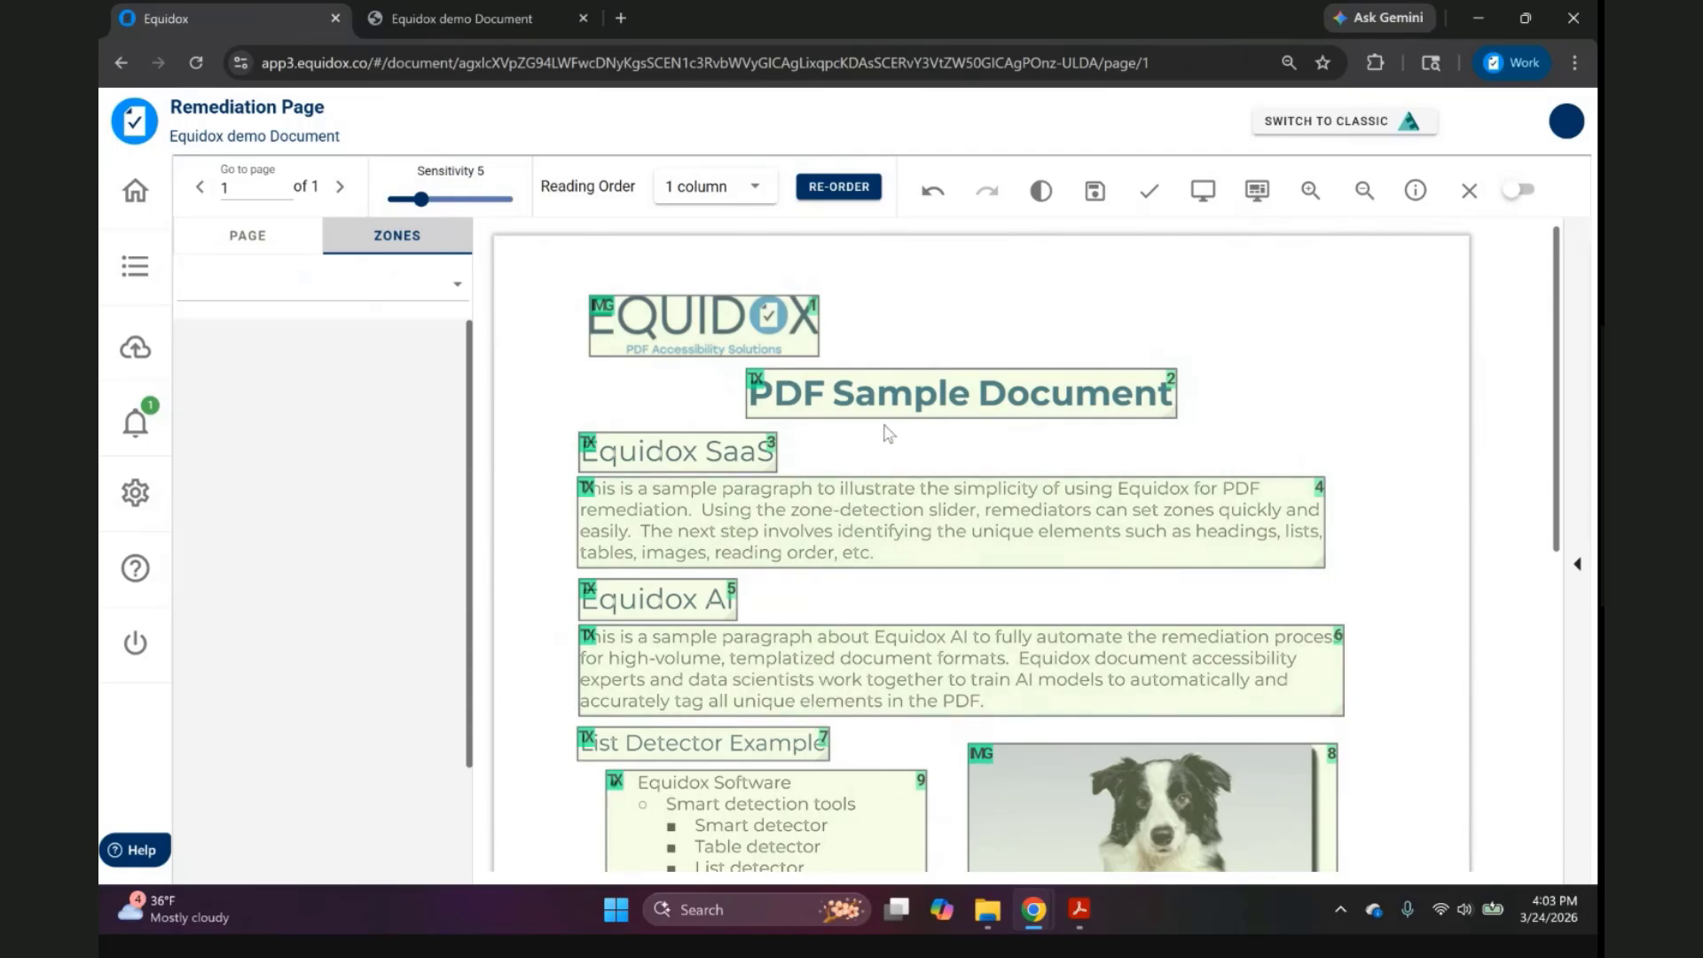
click(886, 396)
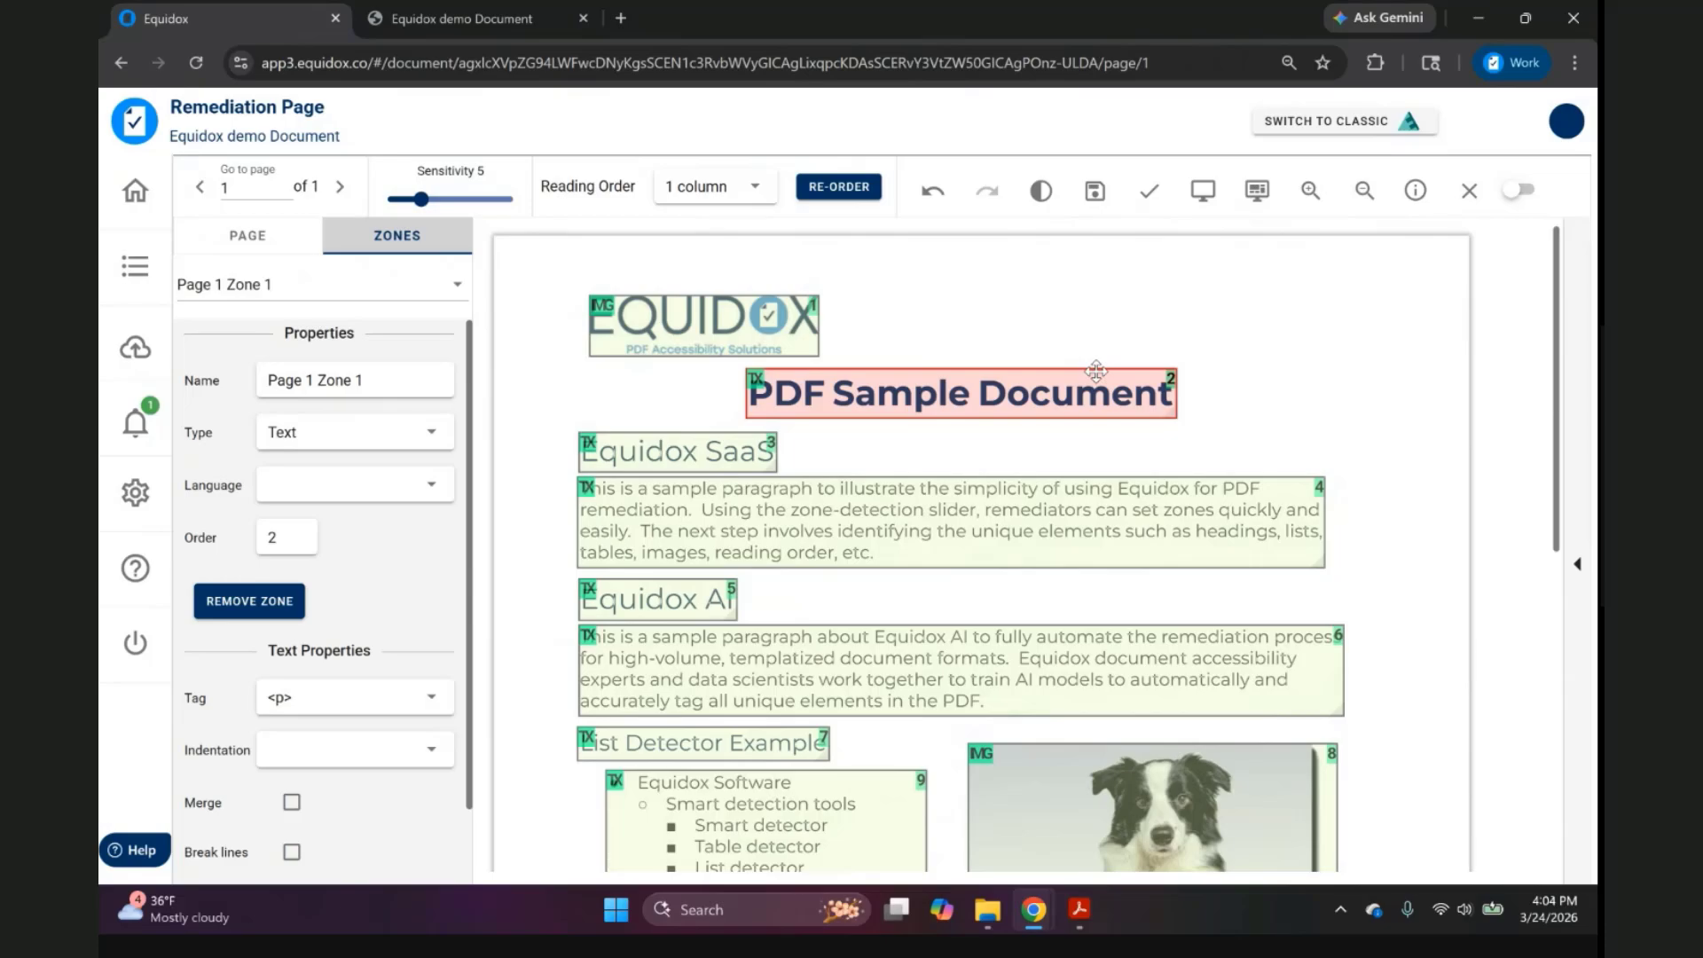
click(436, 441)
scroll(400, 484, down, 3)
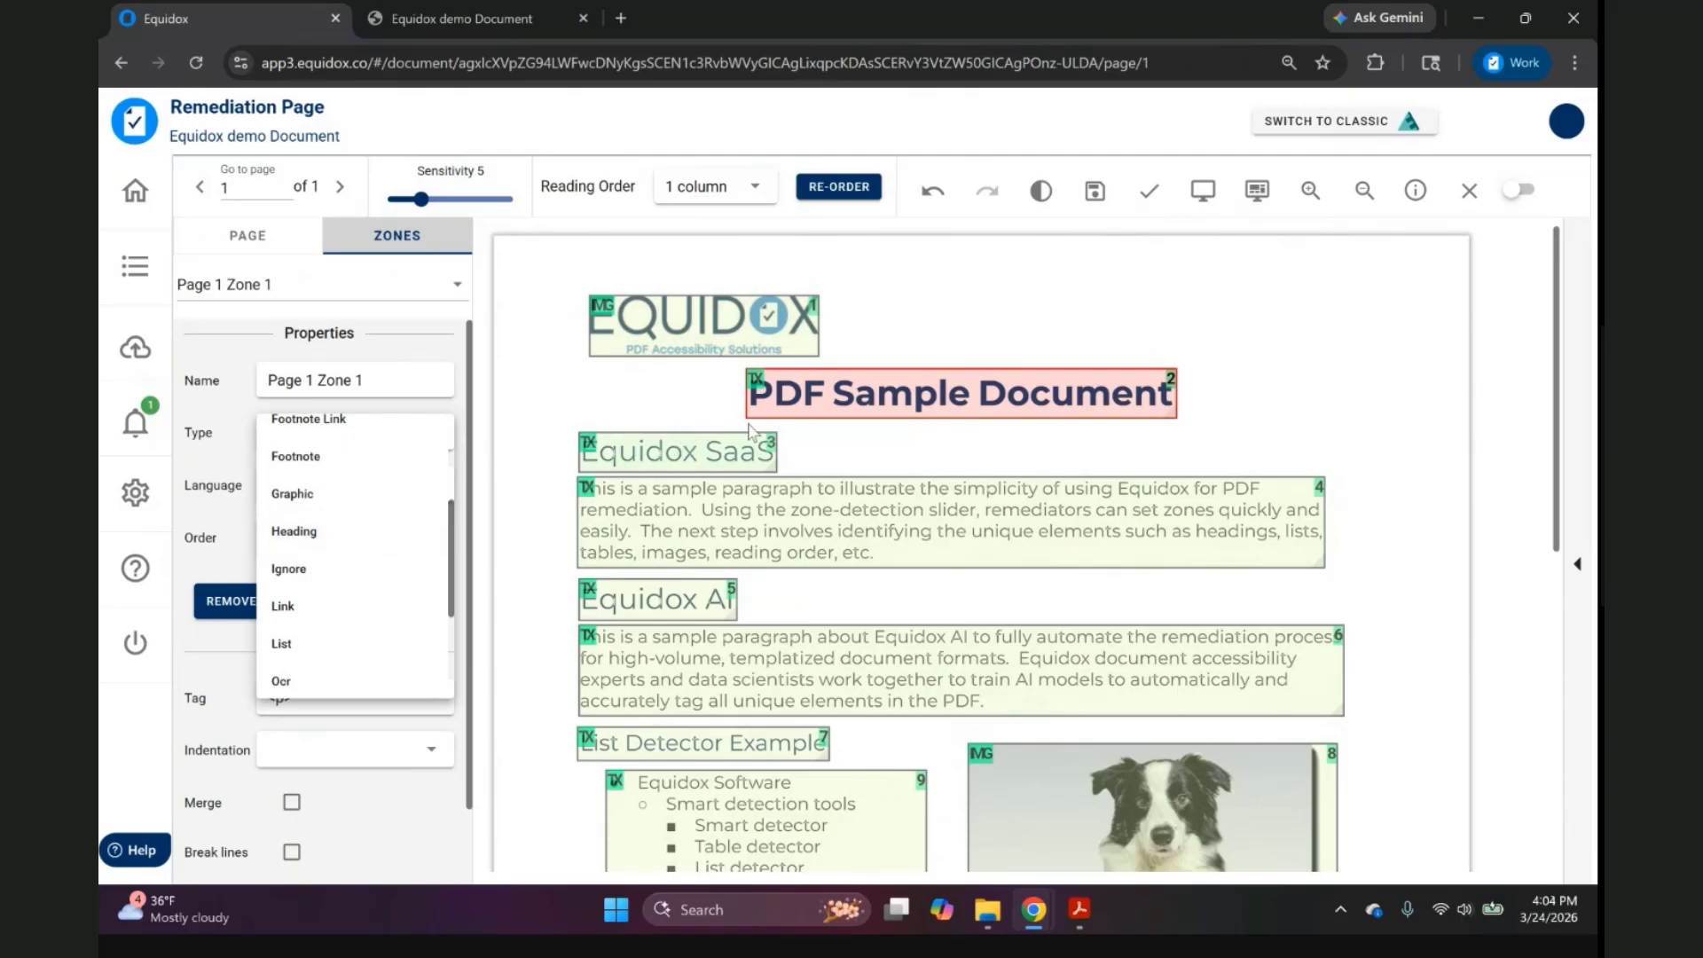
click(812, 399)
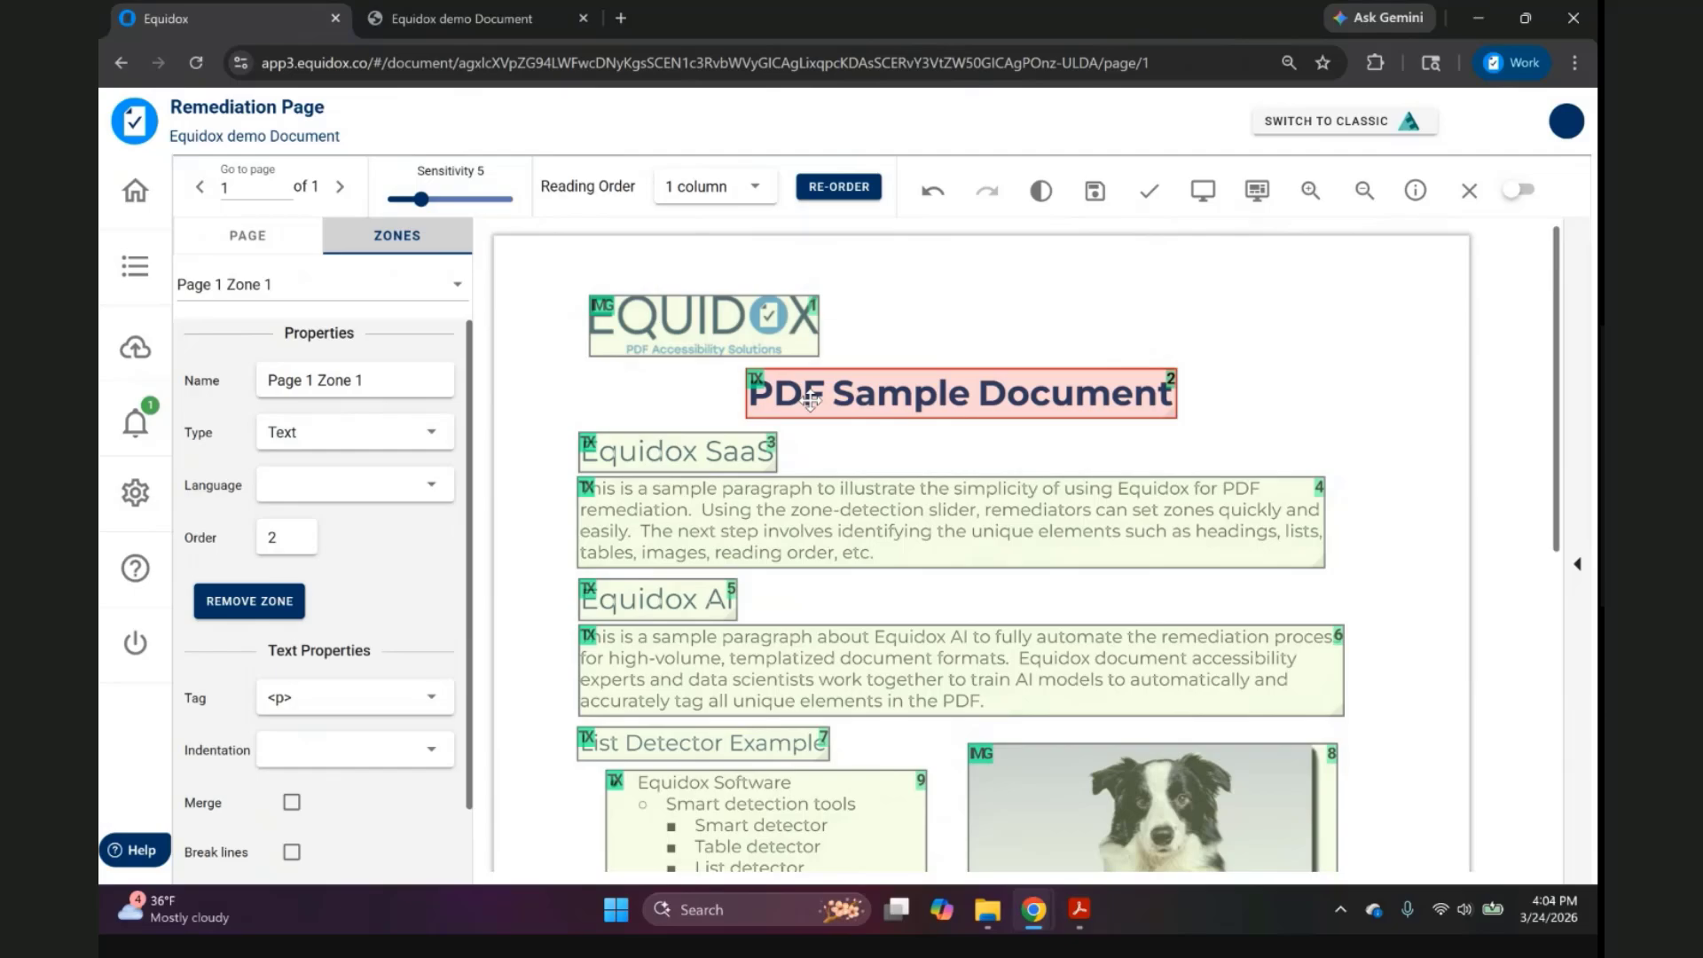
key(h)
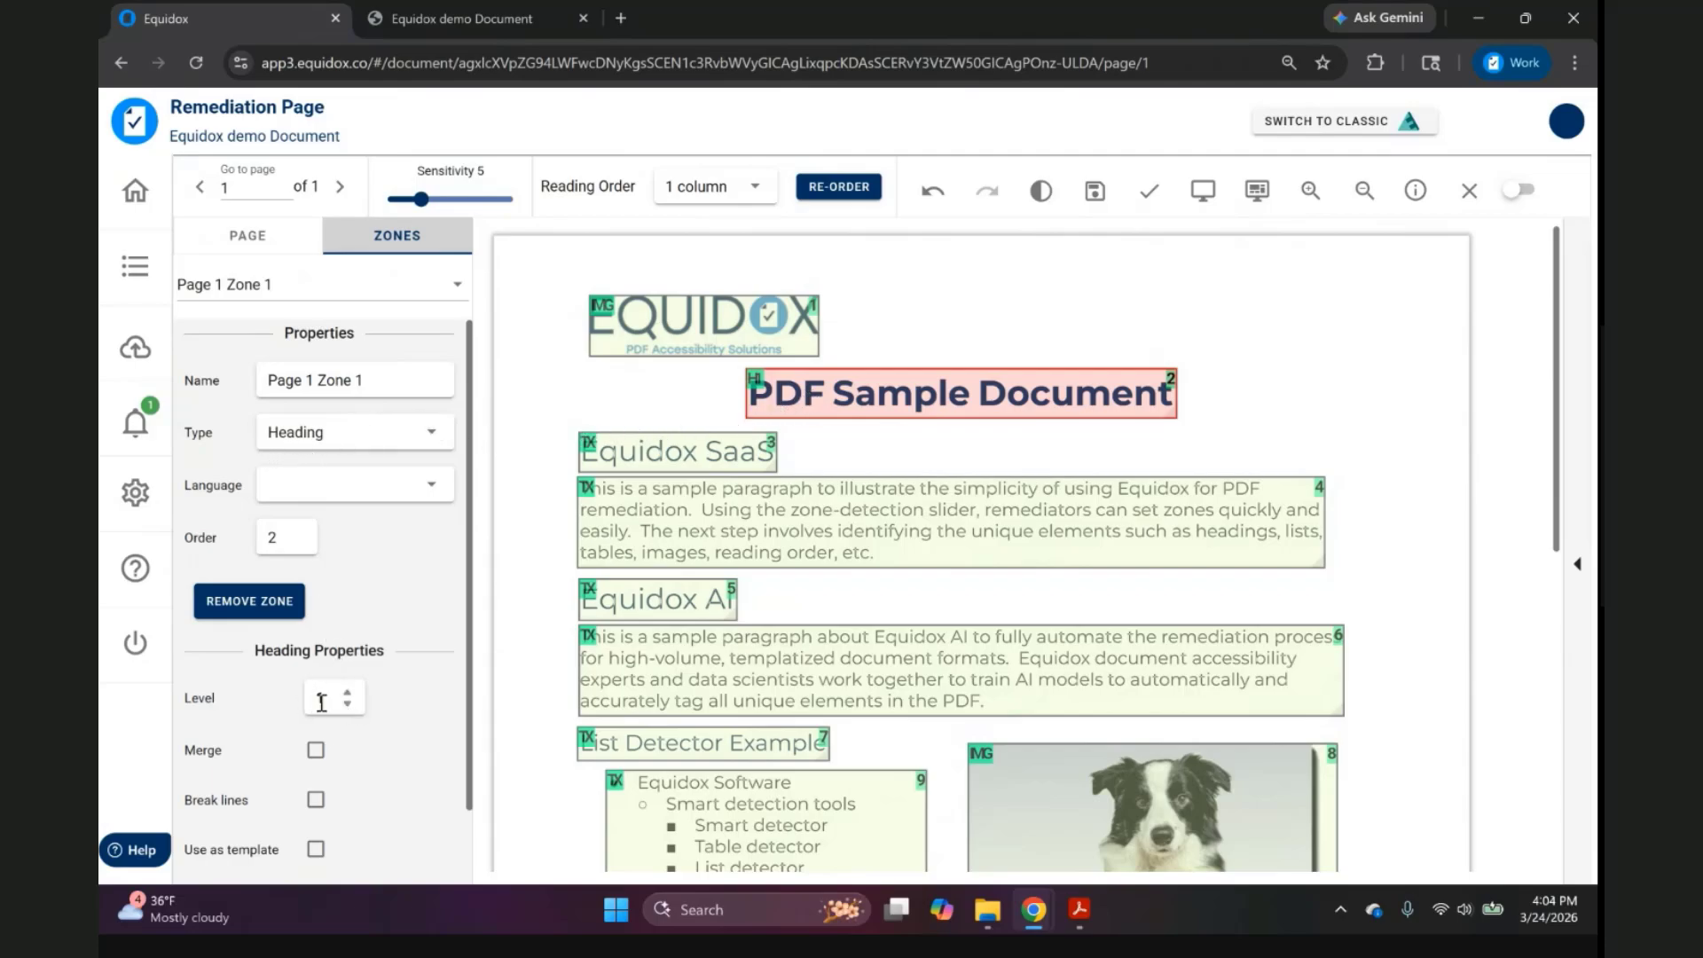
Tag the "Equidox SaaS" and "Equidox AI" zones as level 2 headings.
click(659, 446)
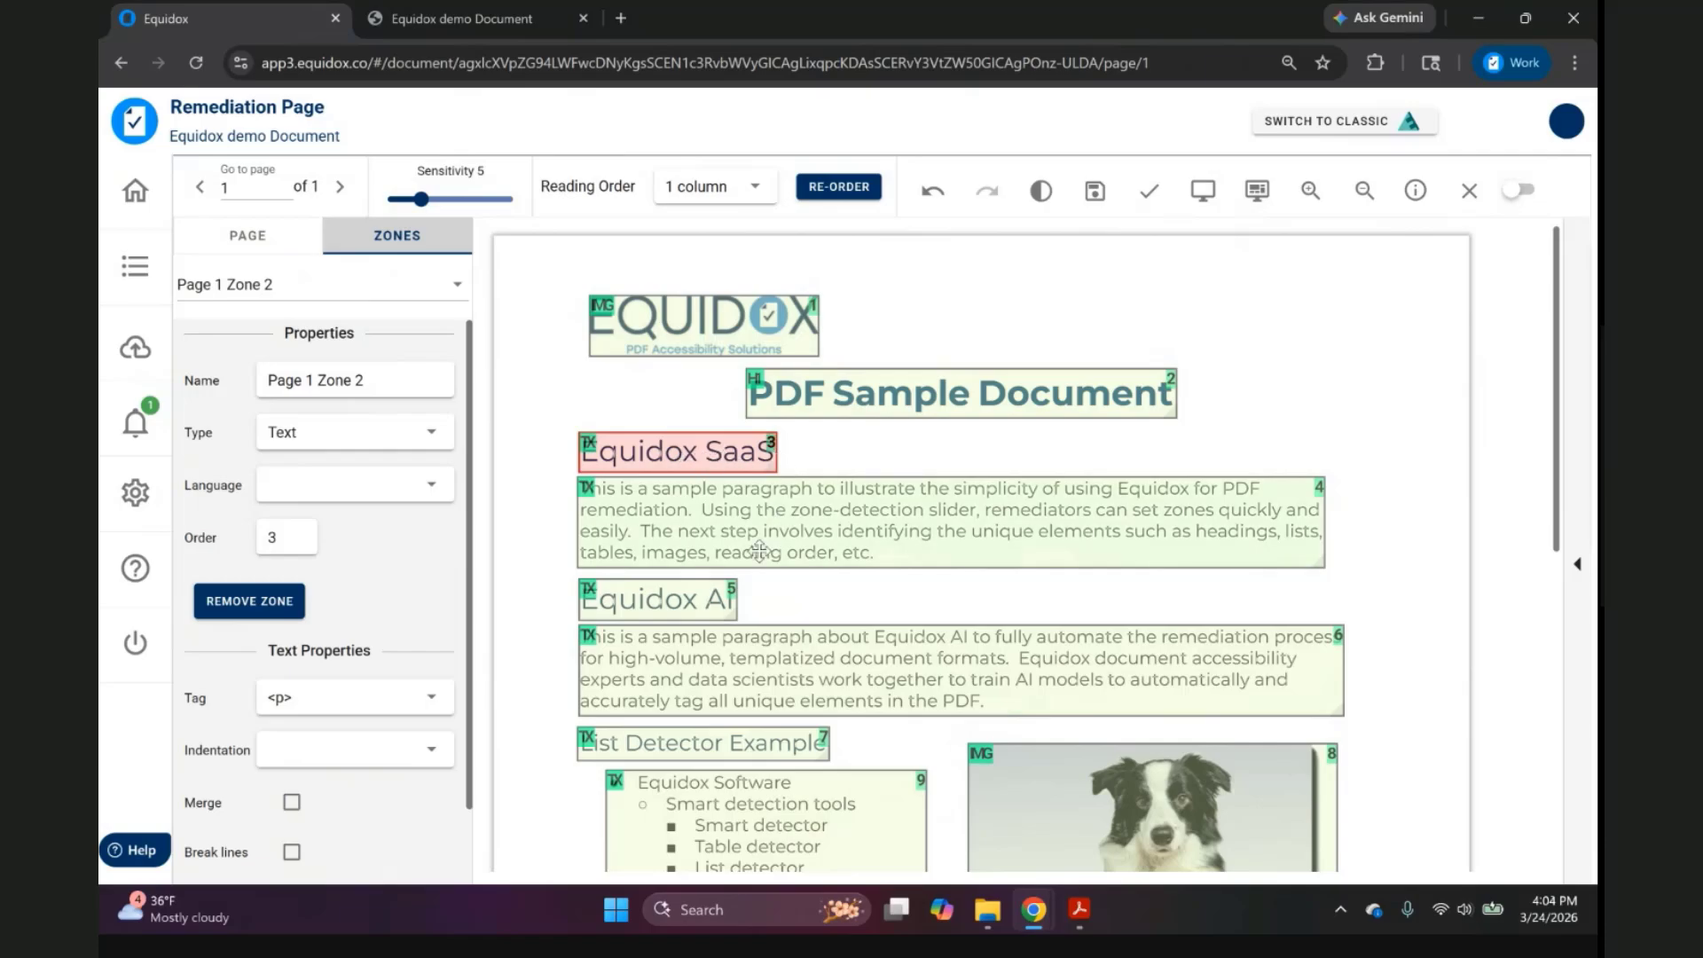
key(2)
click(711, 610)
key(2)
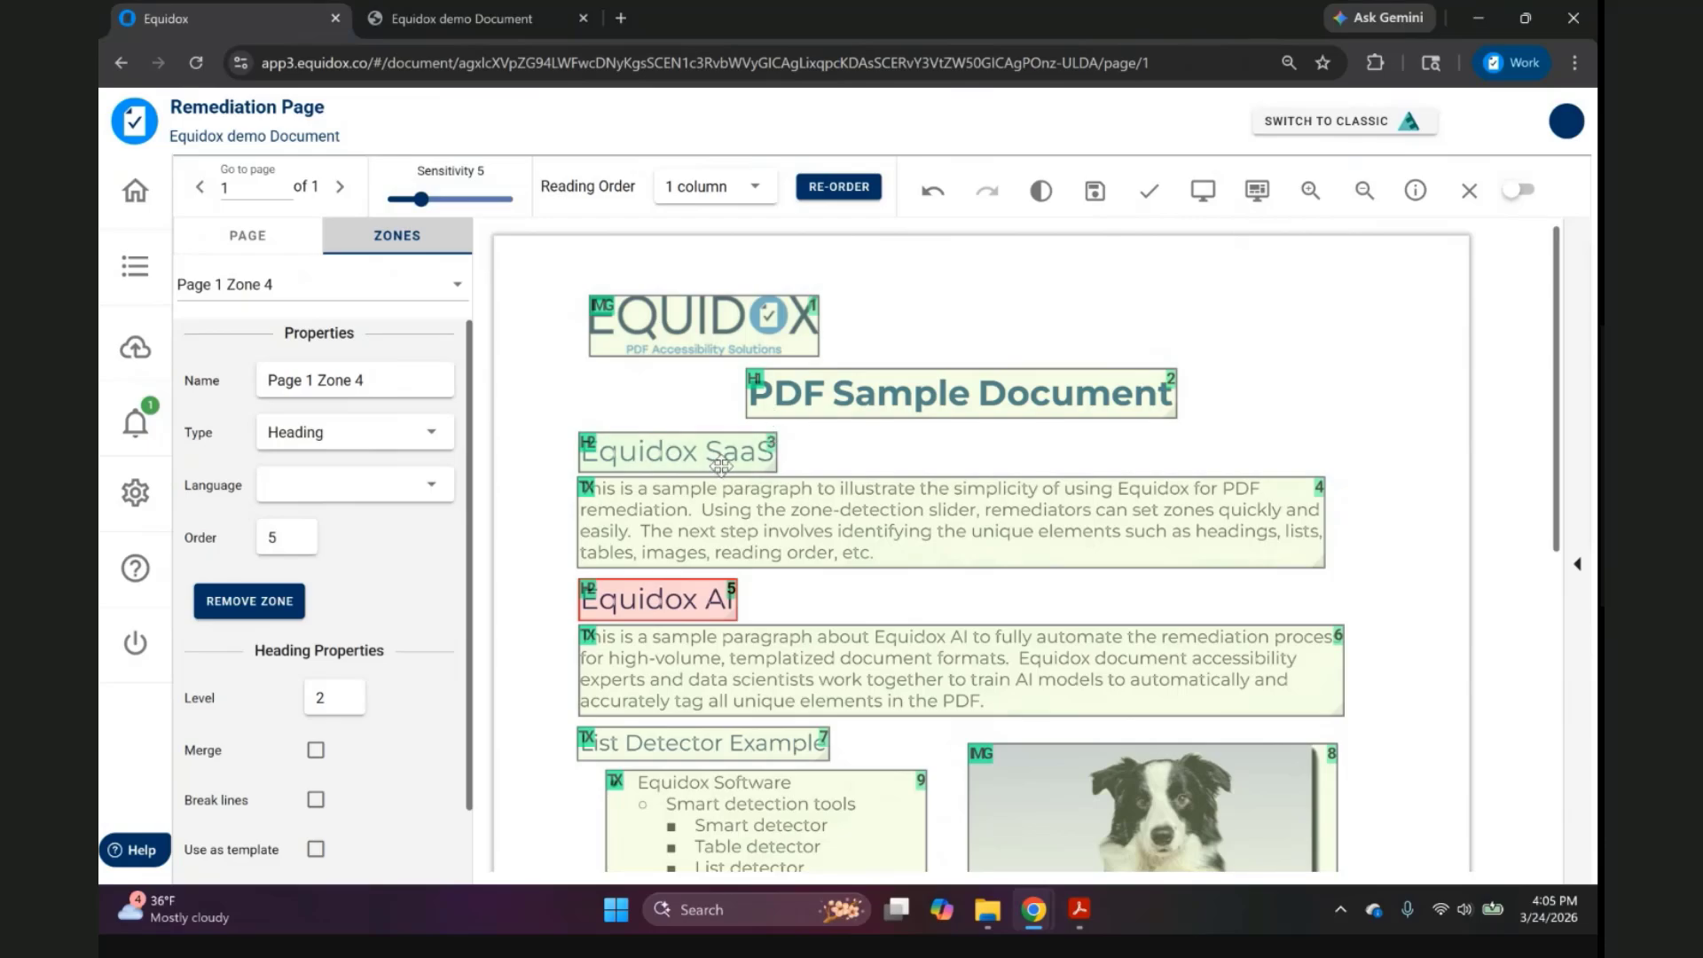
Tag the "List Detector Example" and "Table Editor Example" zones as level 3 headings.
scroll(723, 462, down, 3)
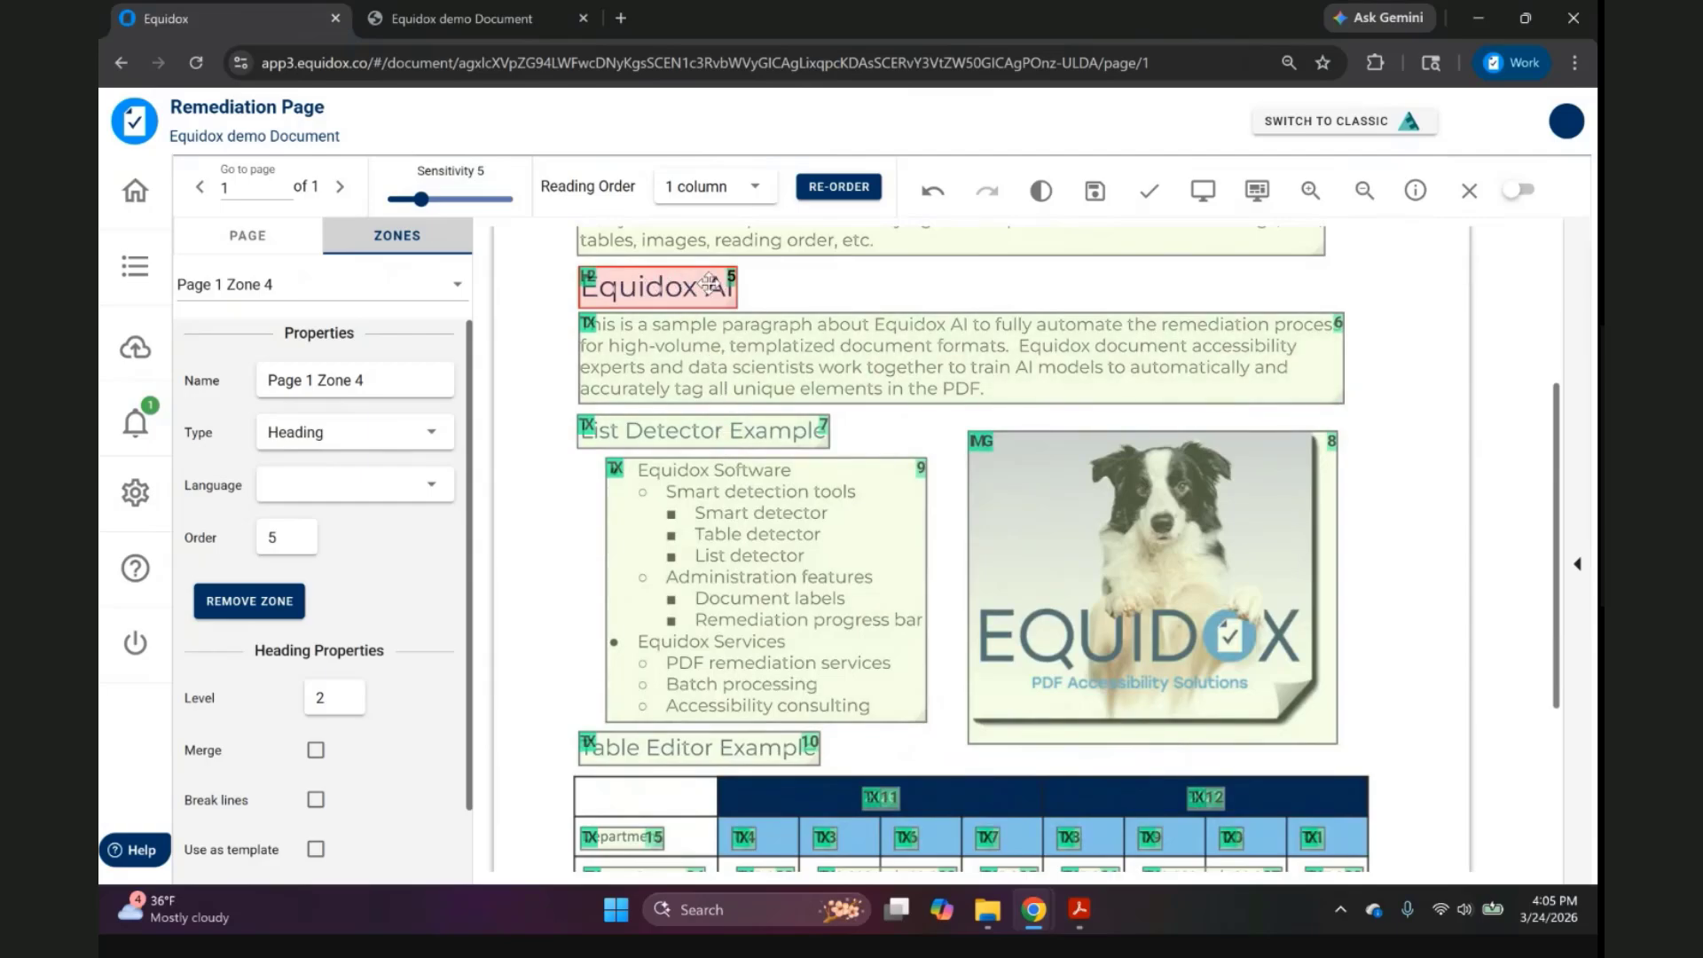
click(748, 439)
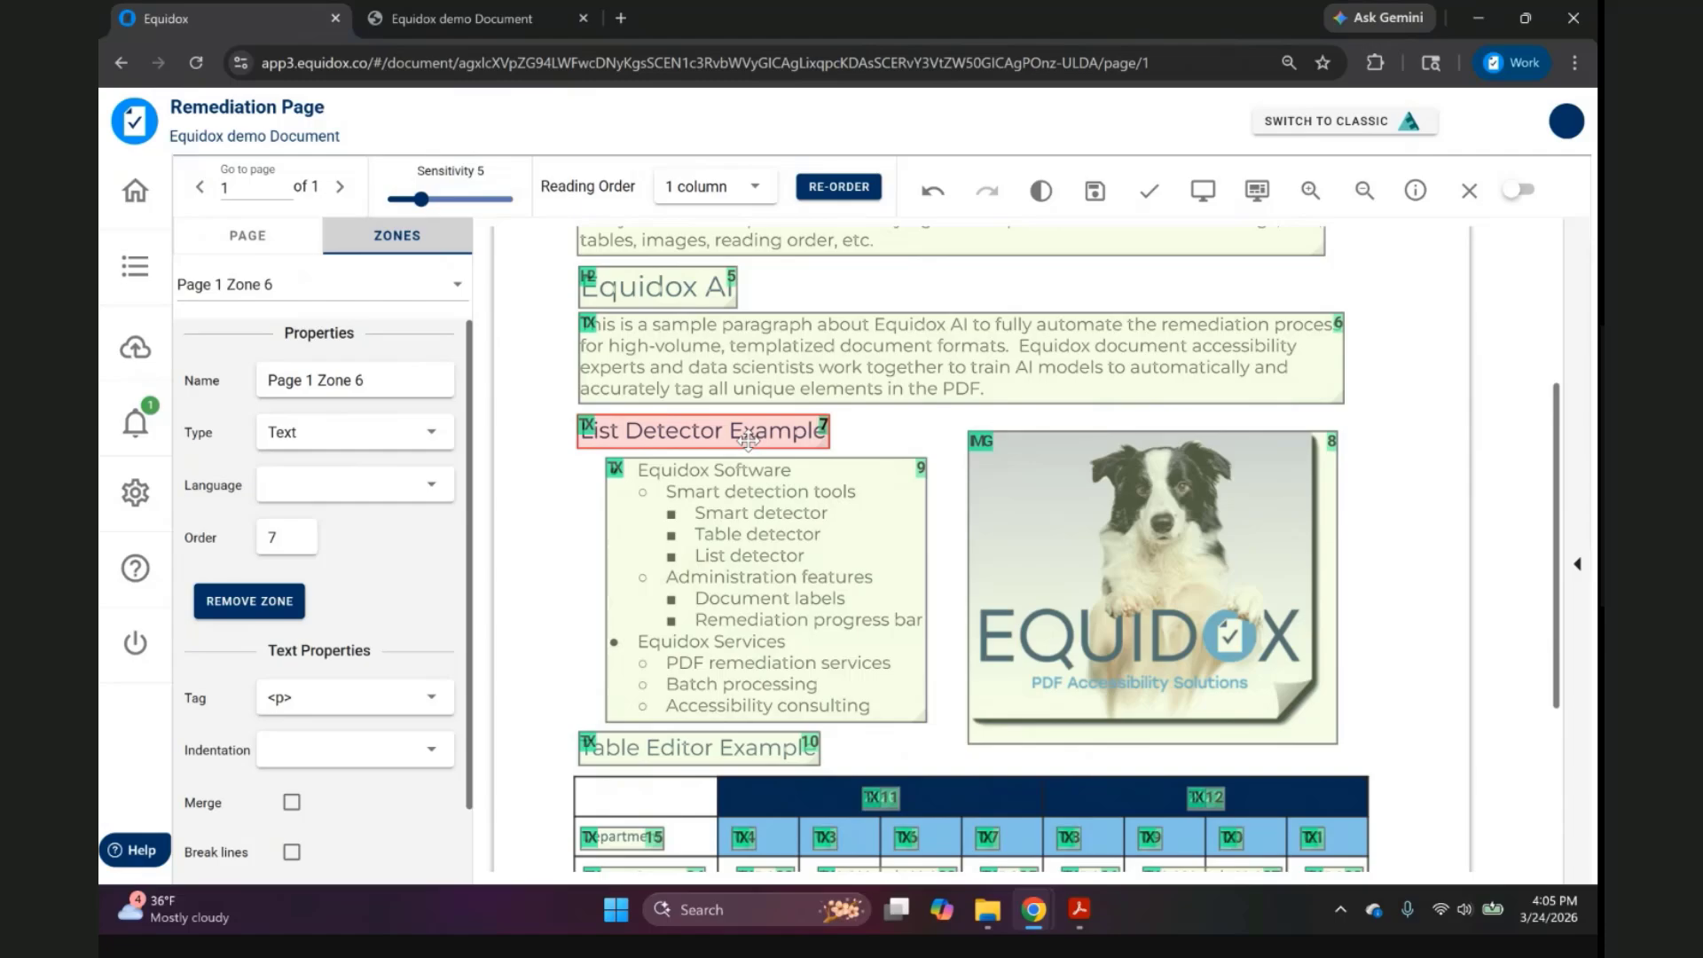
key(3)
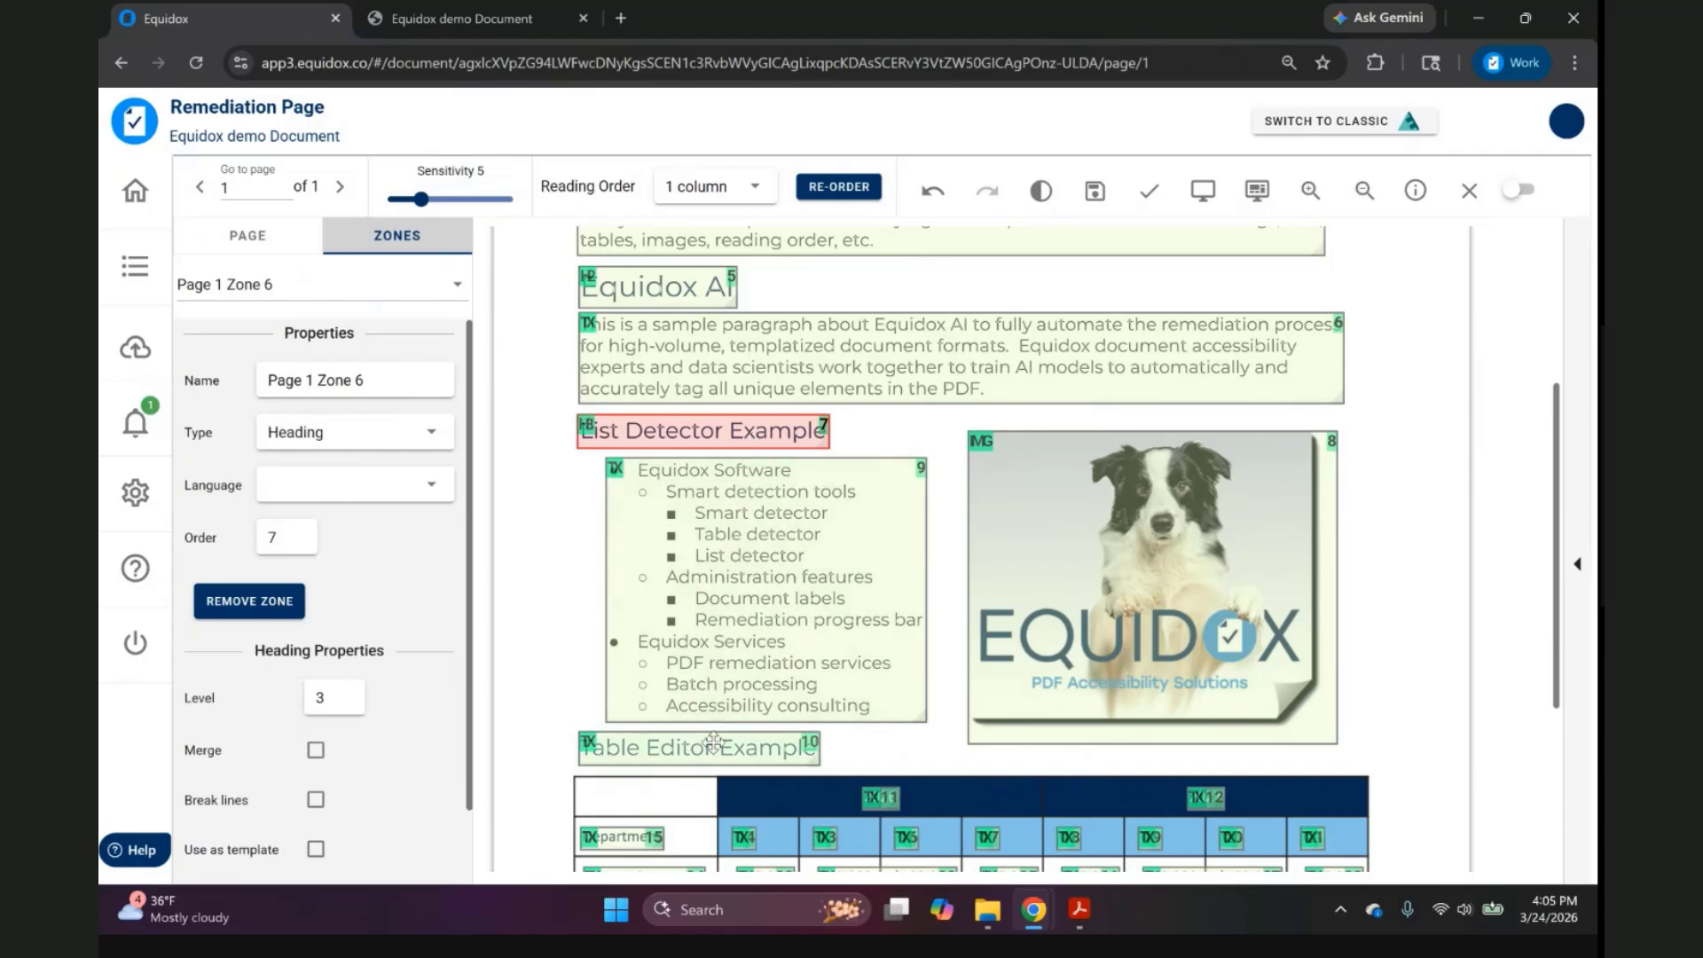
click(713, 741)
key(3)
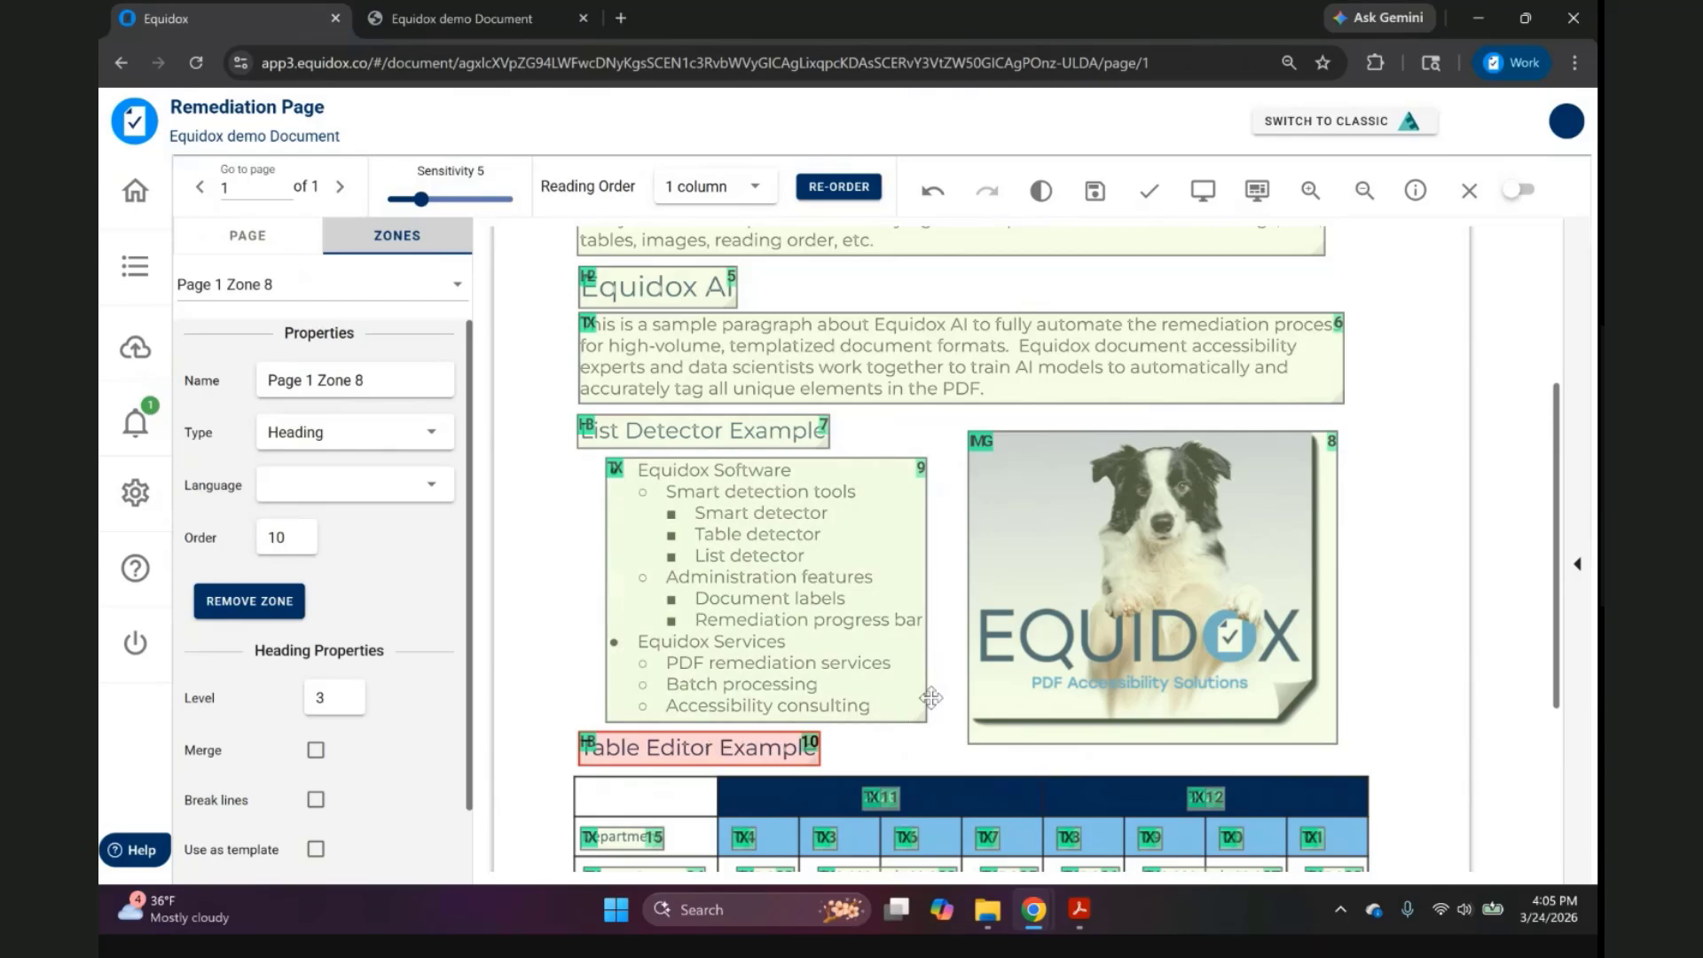
Preview the page, examine each tagged heading and both sample paragraphs by highlighting them, and return to the remediation page.
click(1208, 193)
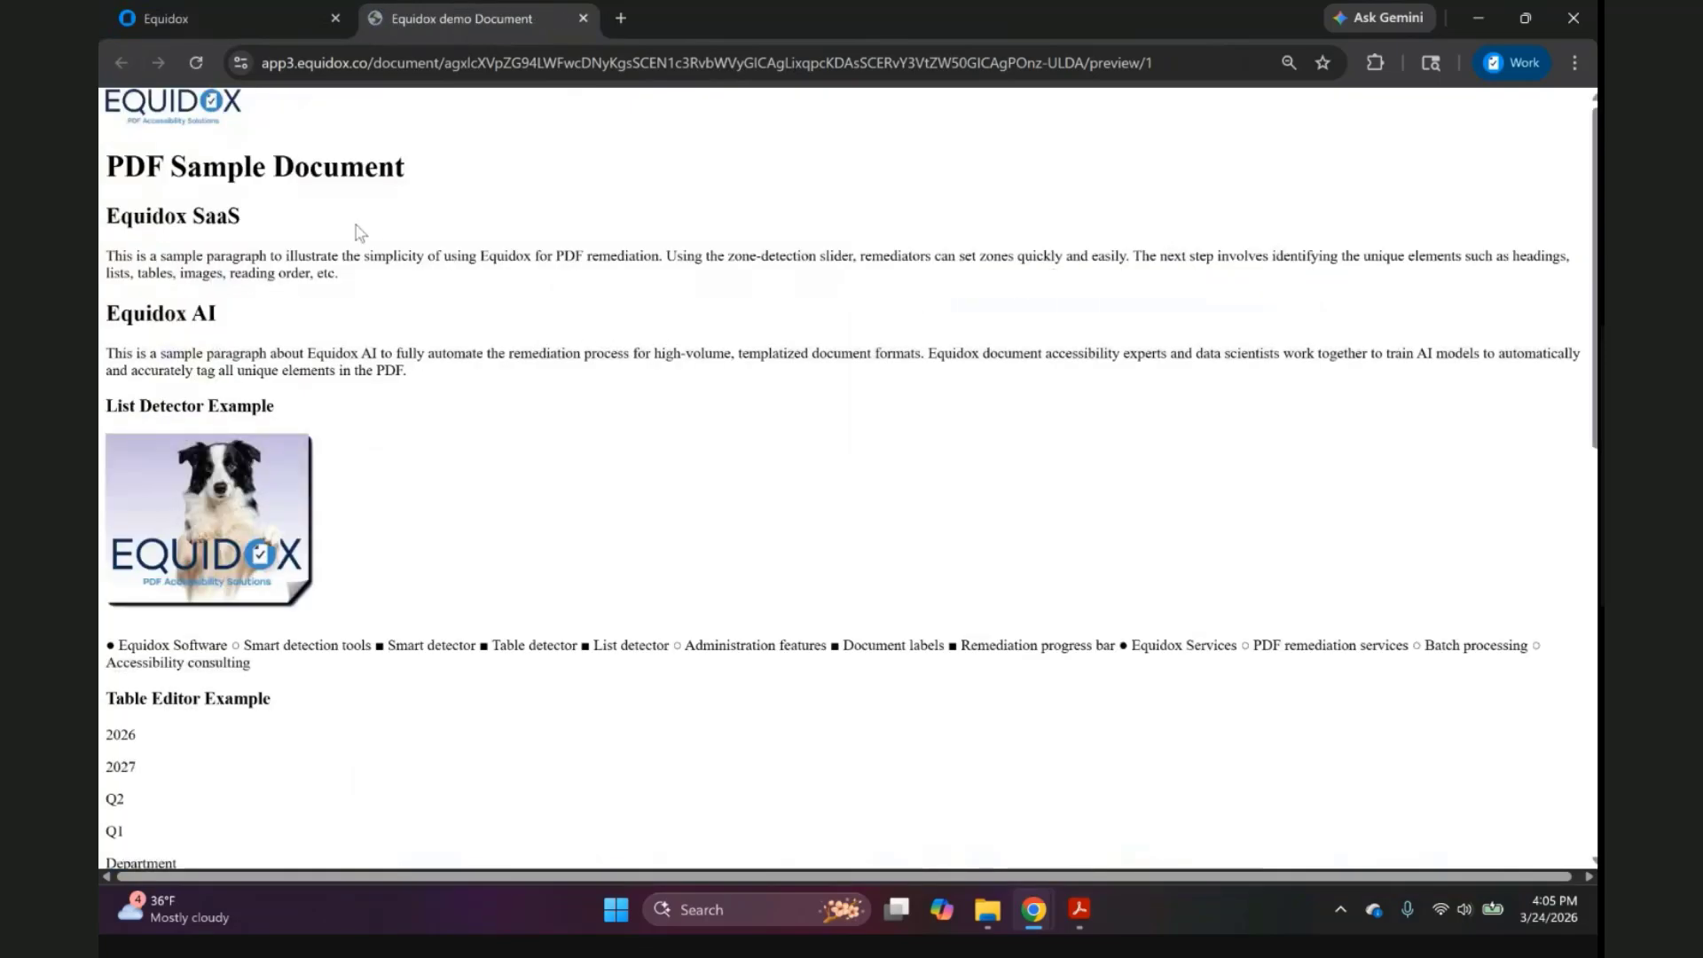
triple_click(310, 174)
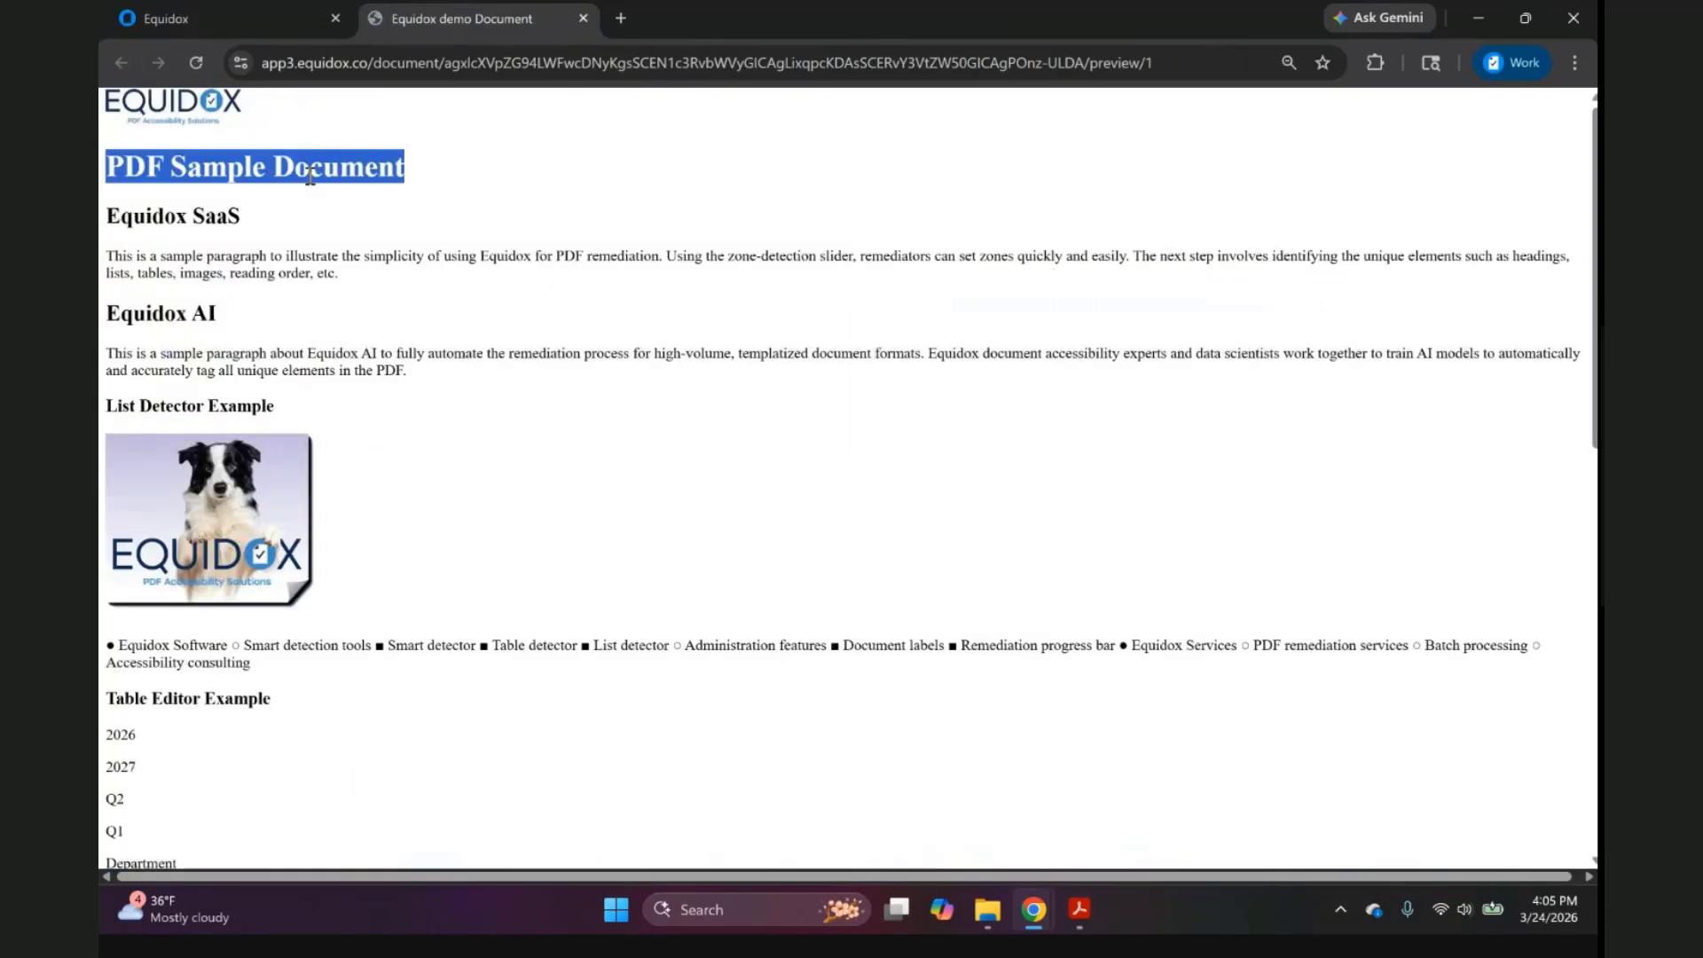
triple_click(213, 211)
triple_click(174, 315)
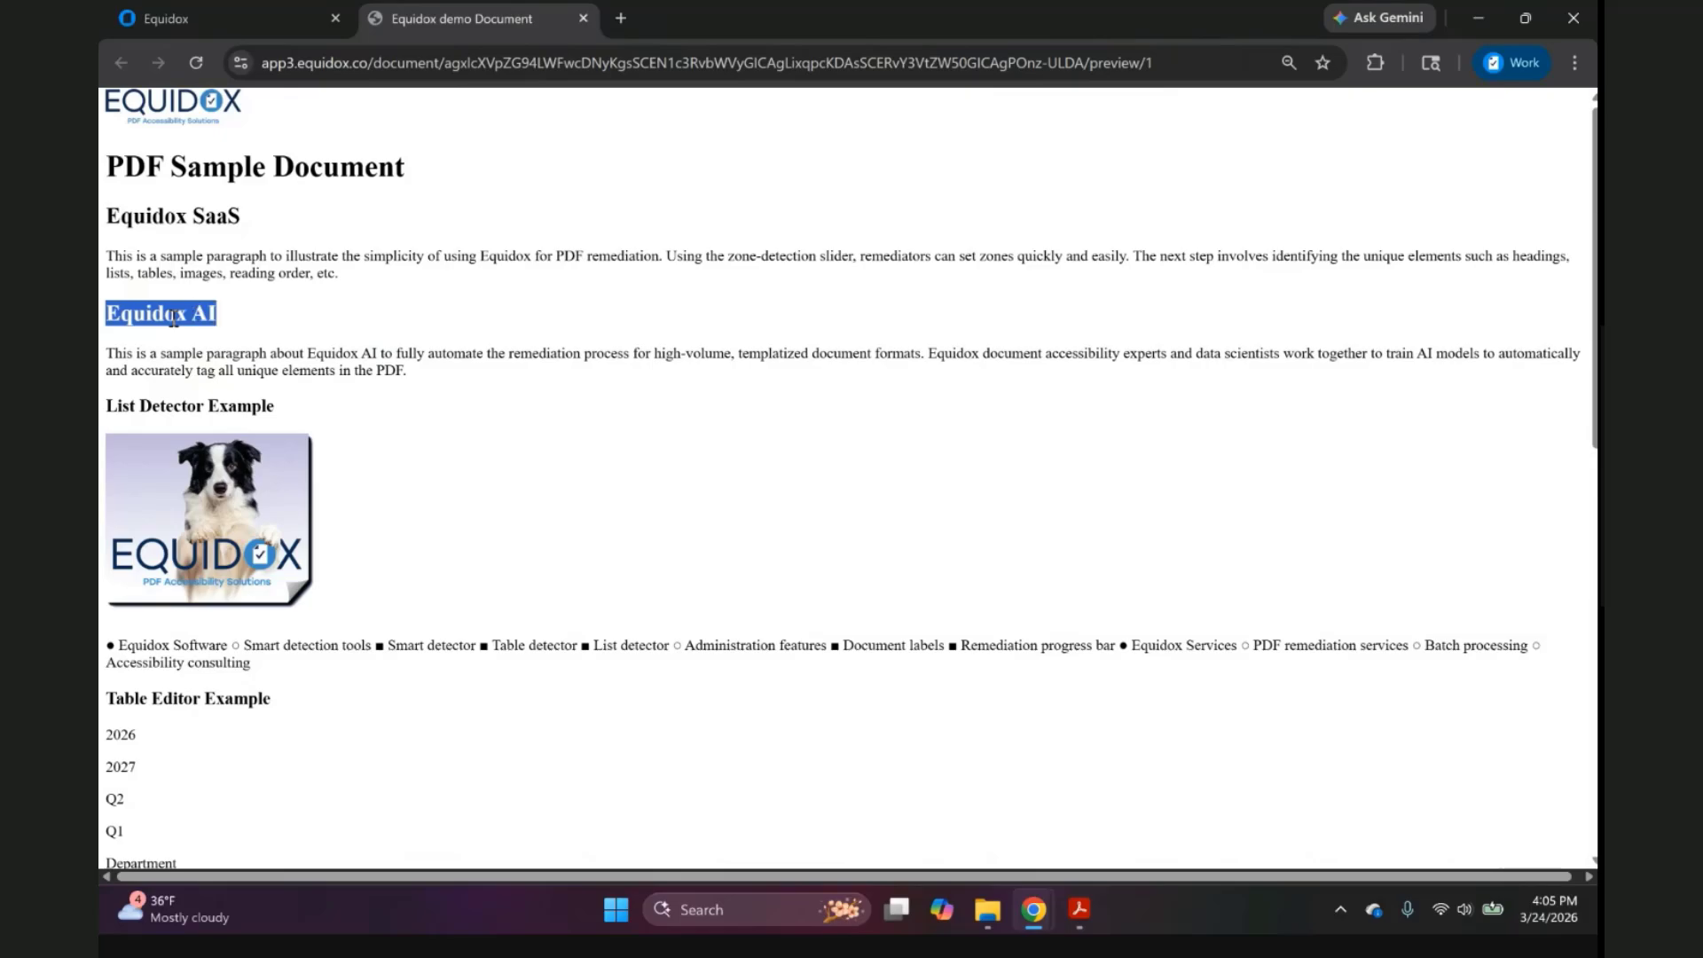
triple_click(201, 410)
triple_click(240, 705)
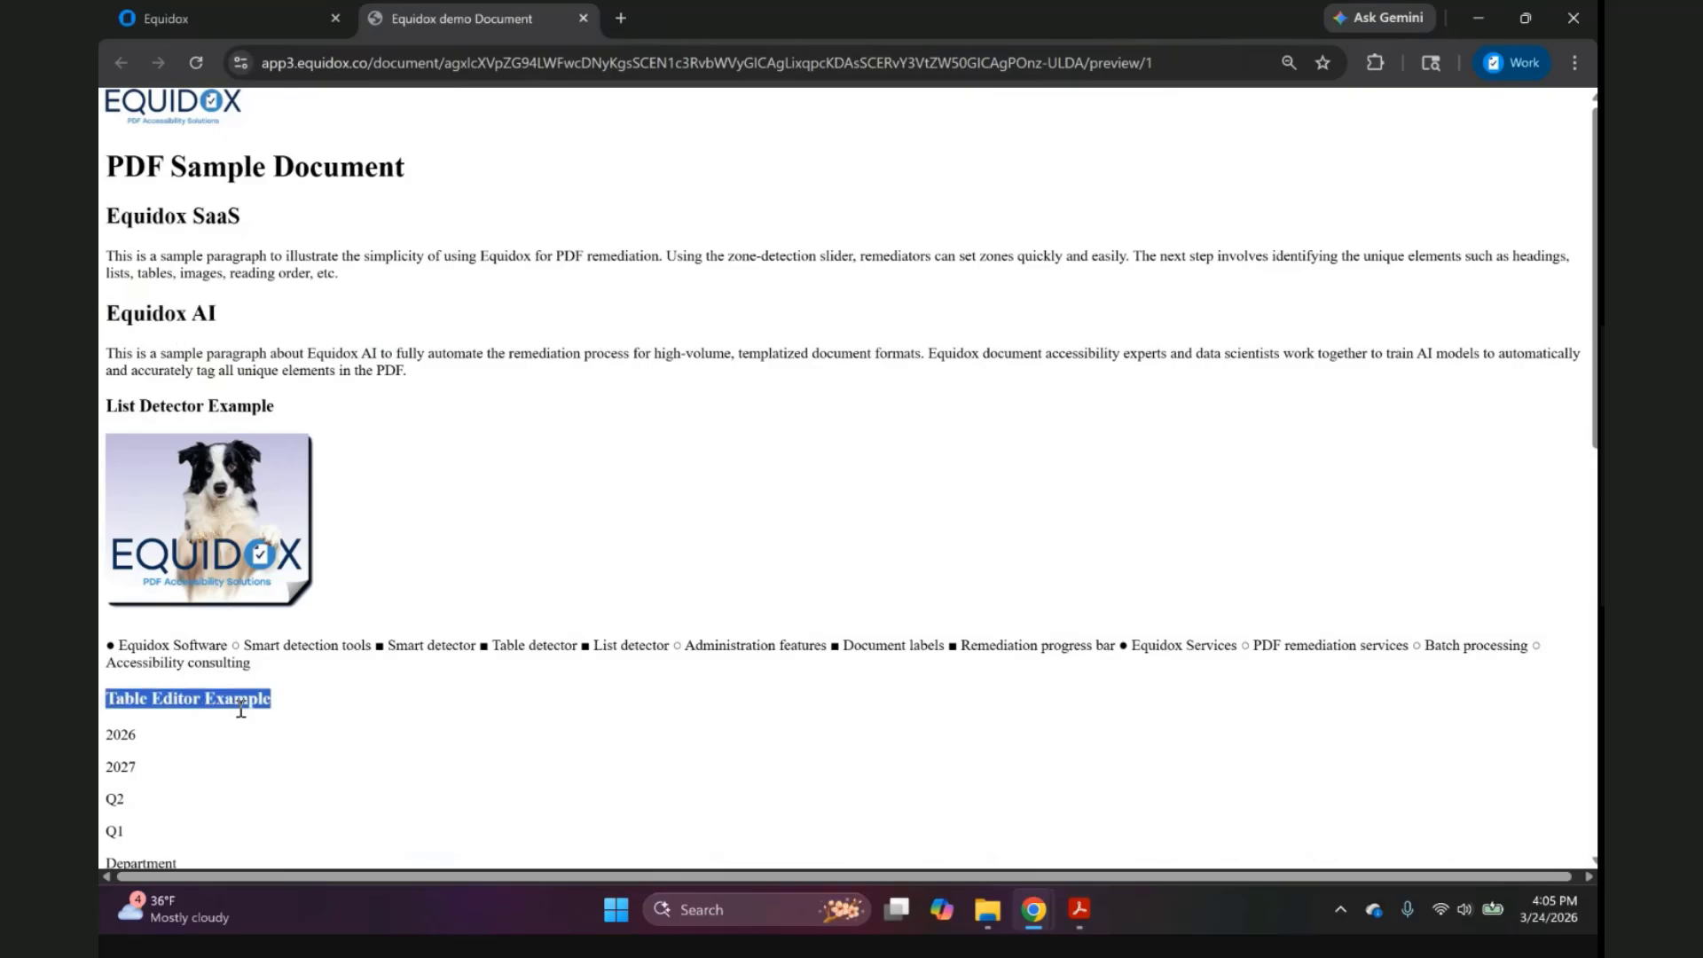
triple_click(285, 256)
triple_click(329, 356)
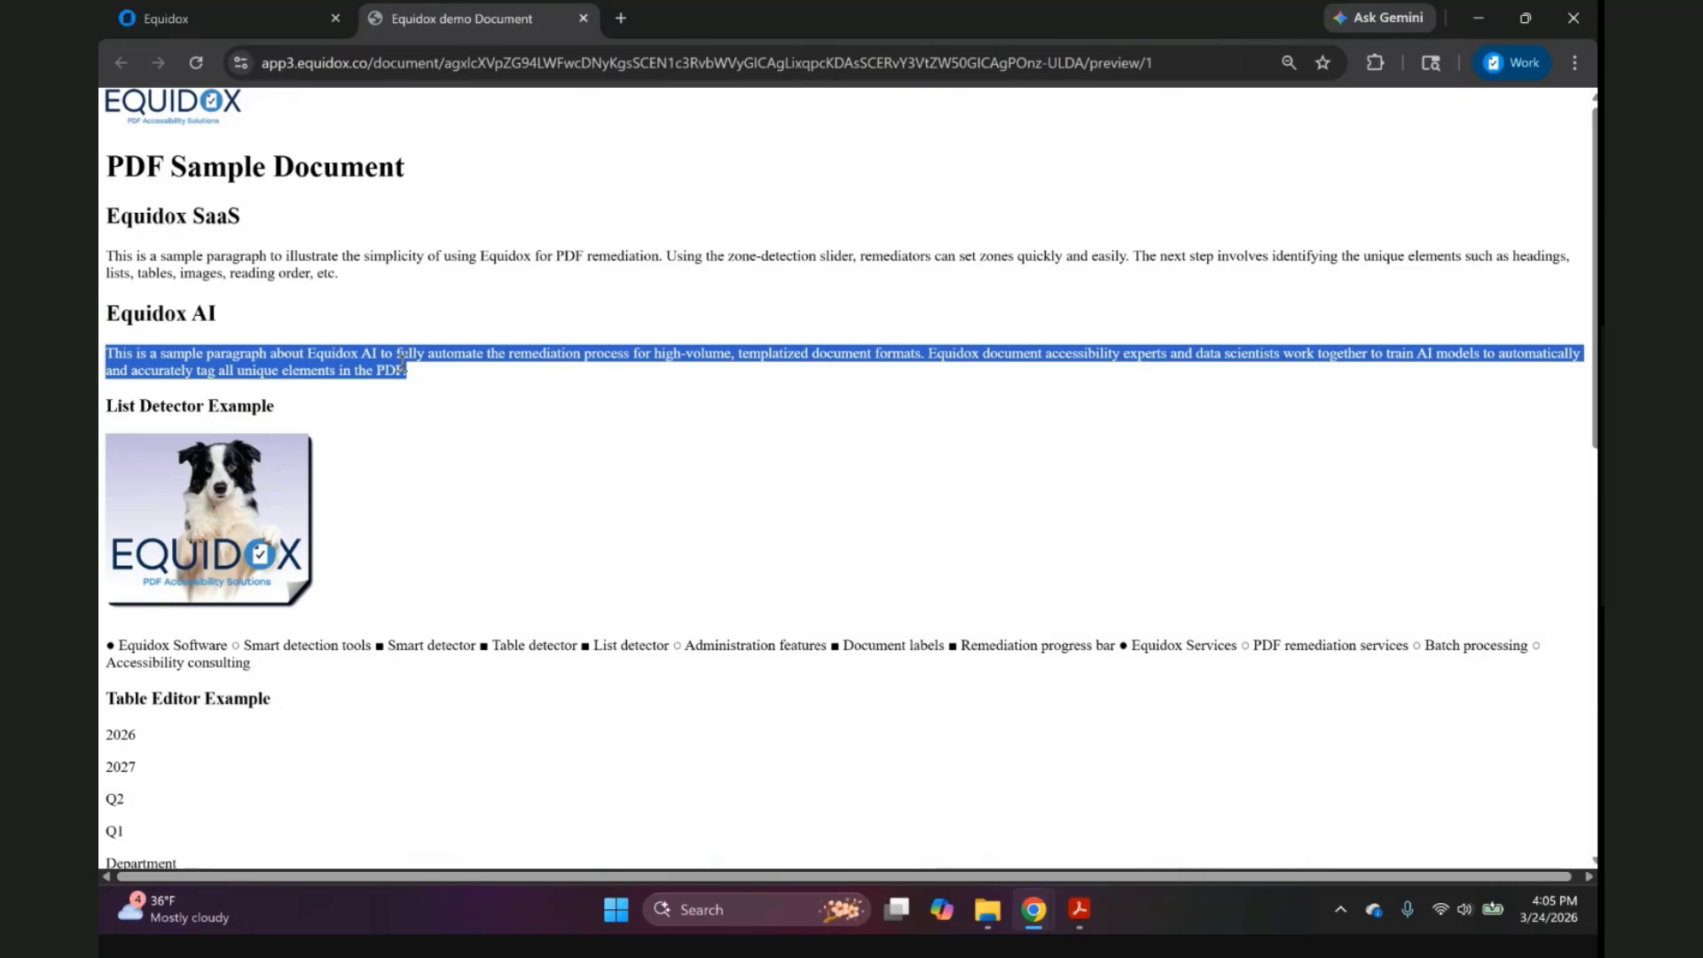
click(324, 16)
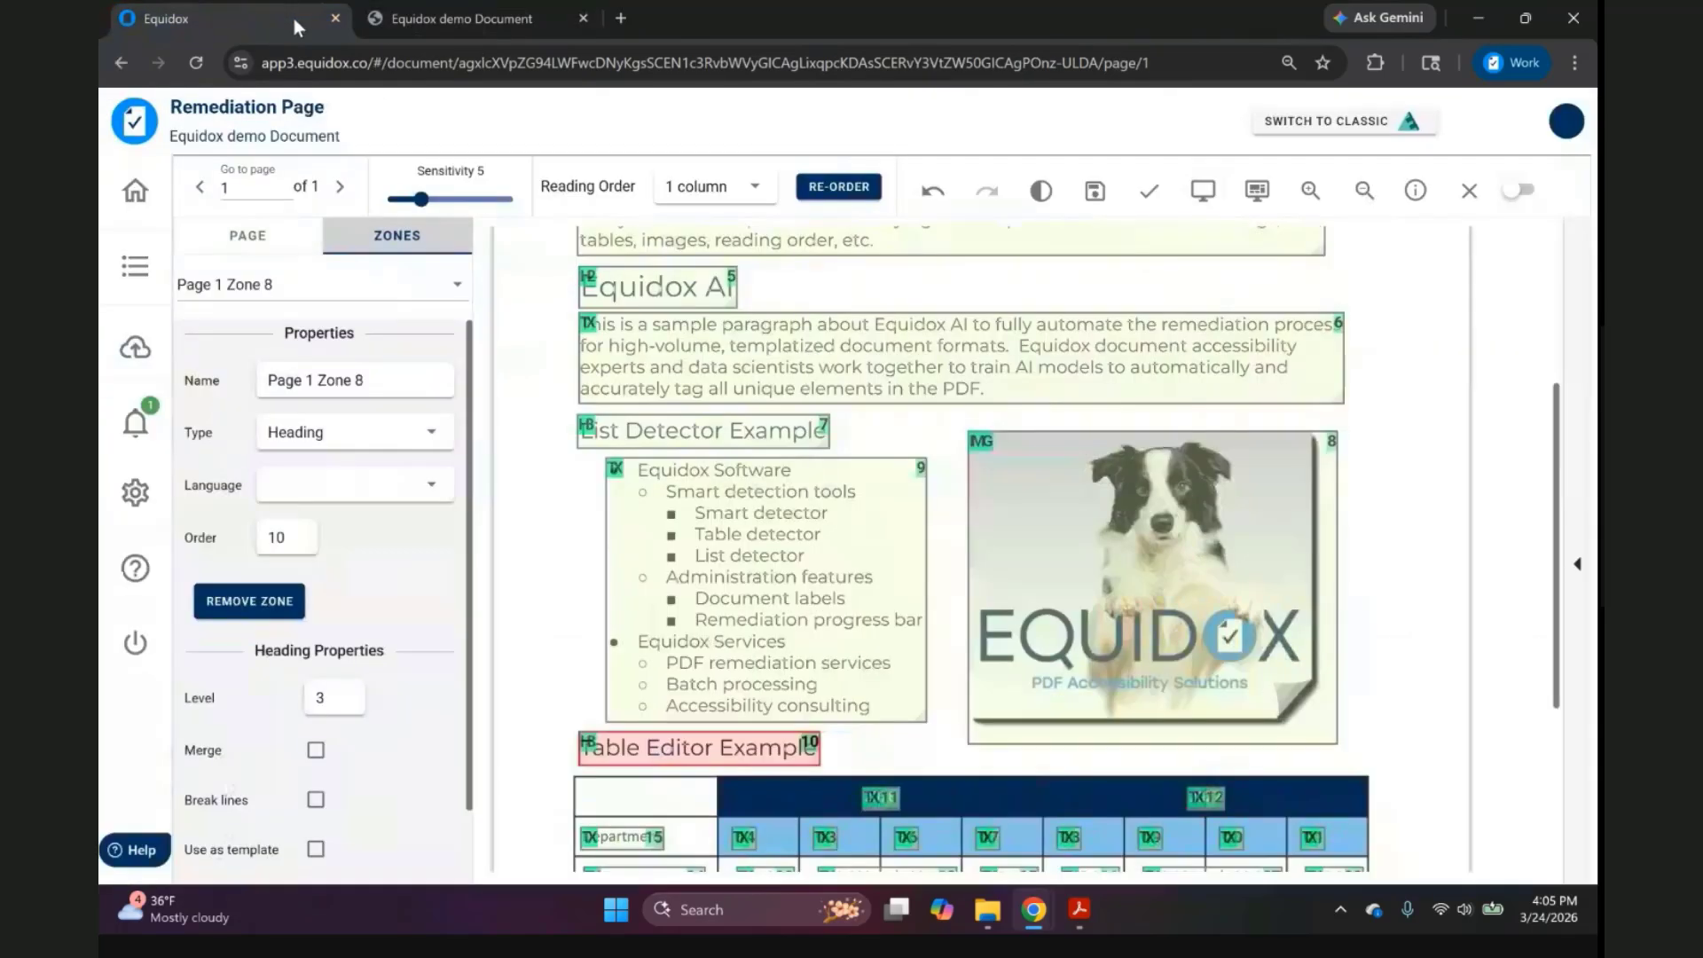
Inspect the zones of the sample paragraphs and the nested bullet list, and compare them with the page preview.
scroll(704, 412, up, 3)
click(694, 393)
click(727, 564)
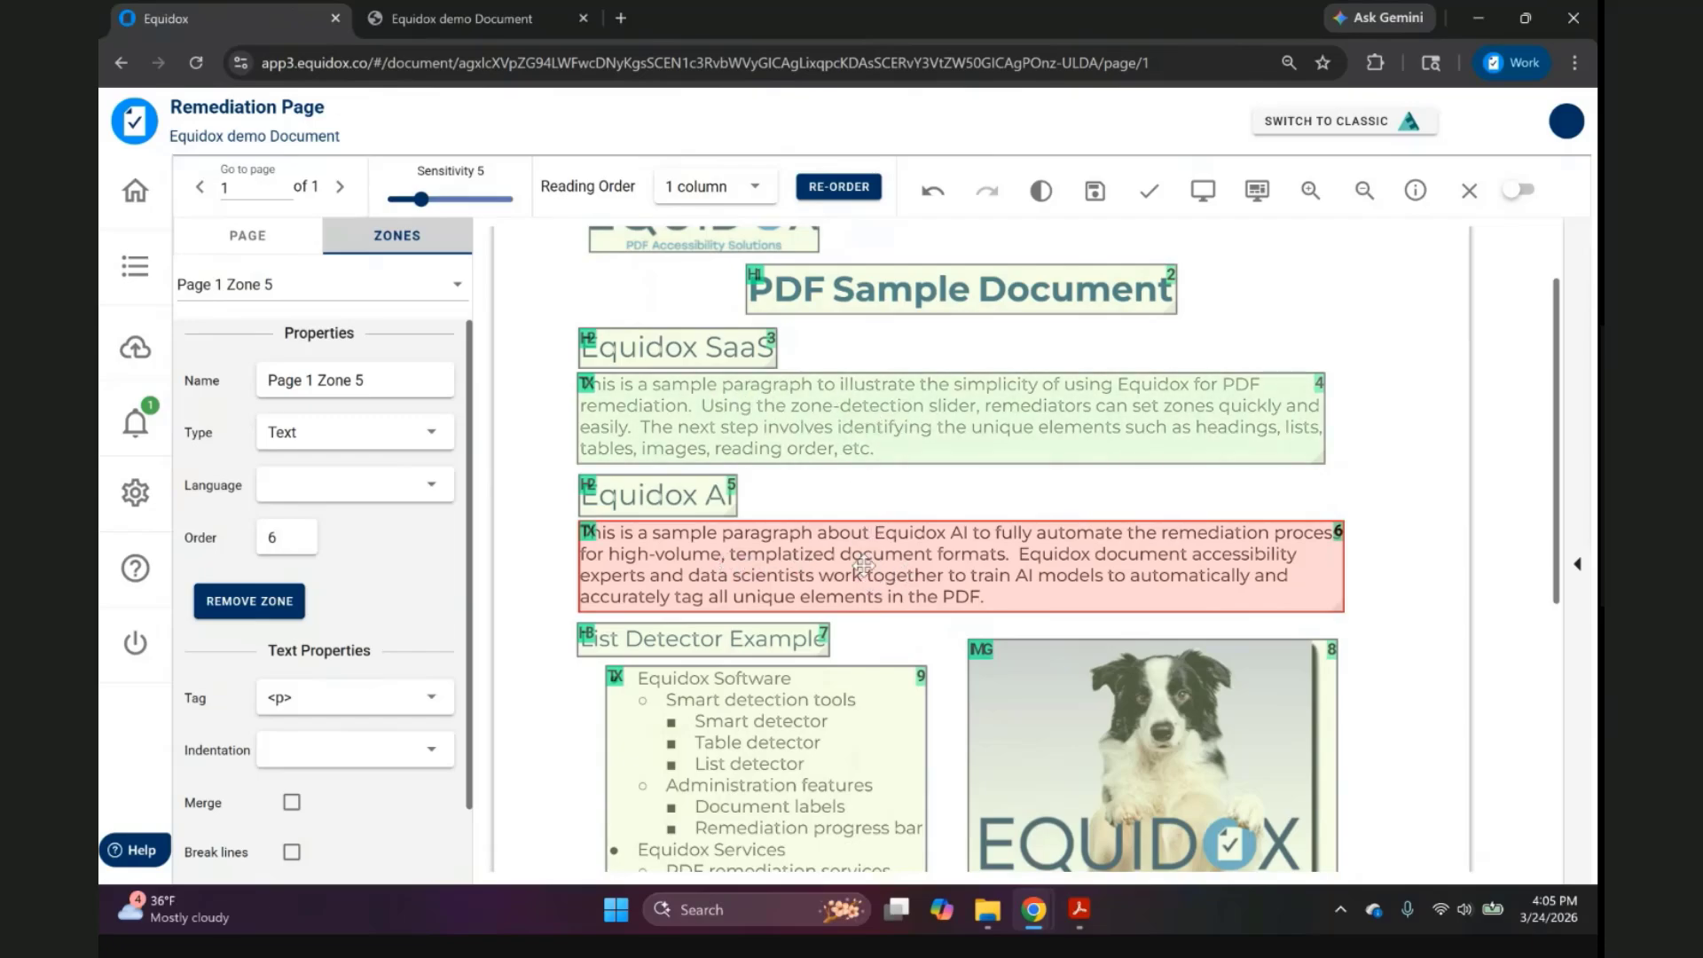
scroll(863, 584, down, 3)
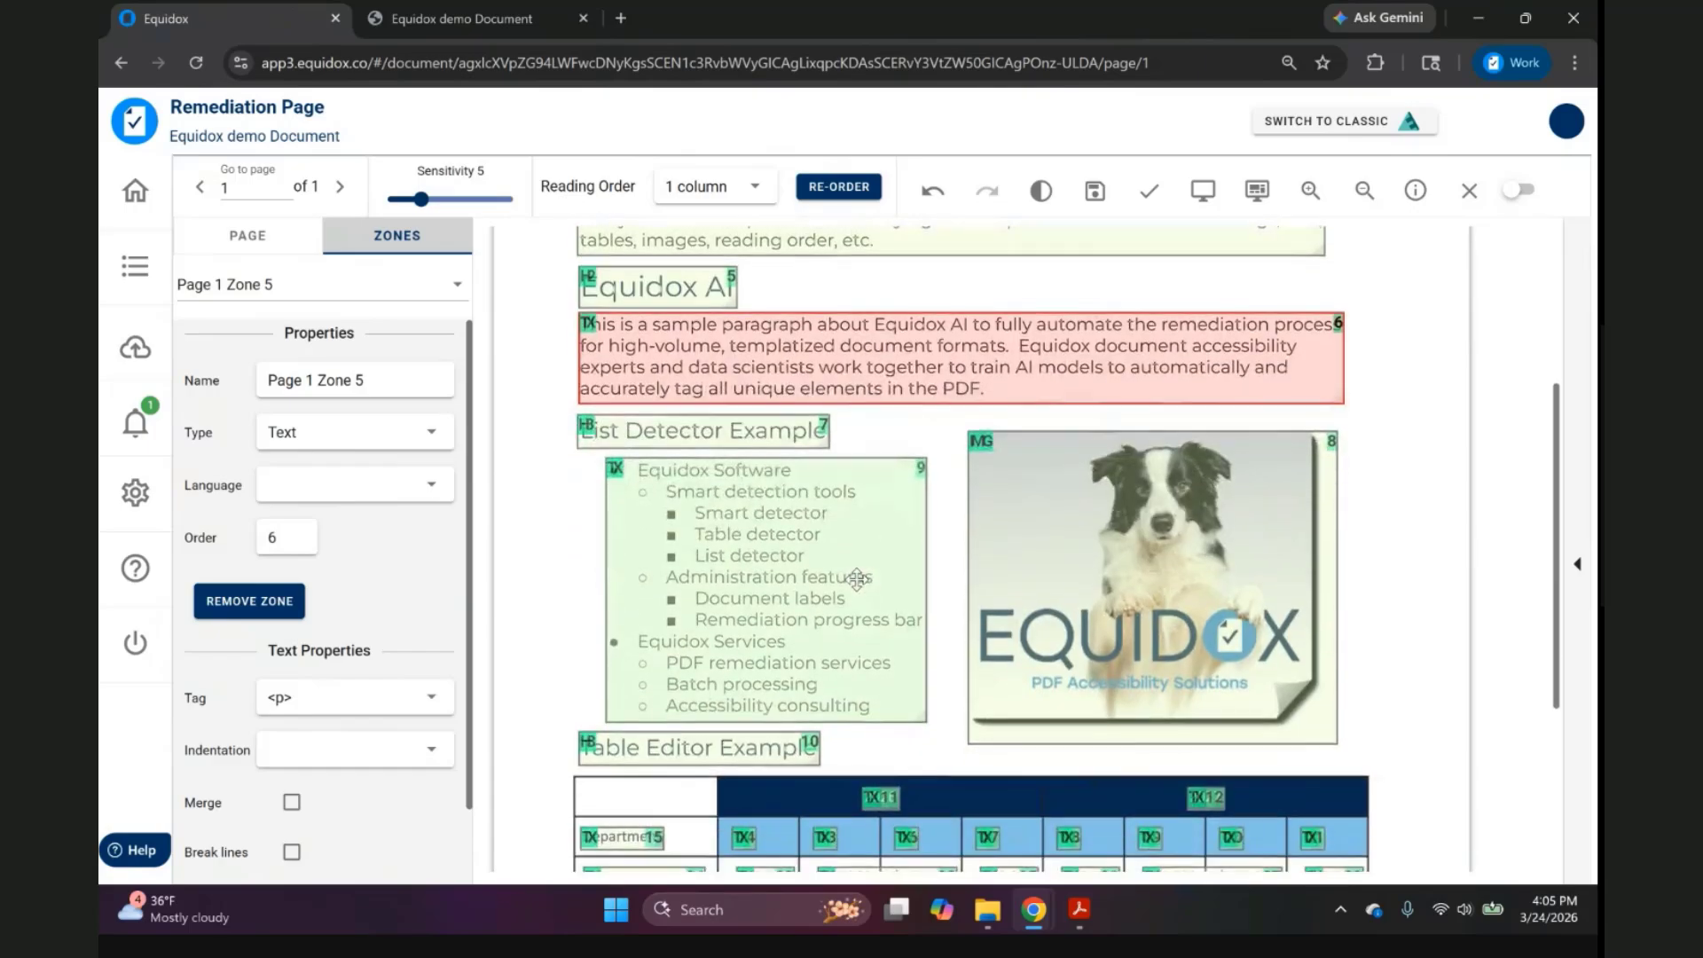
click(794, 550)
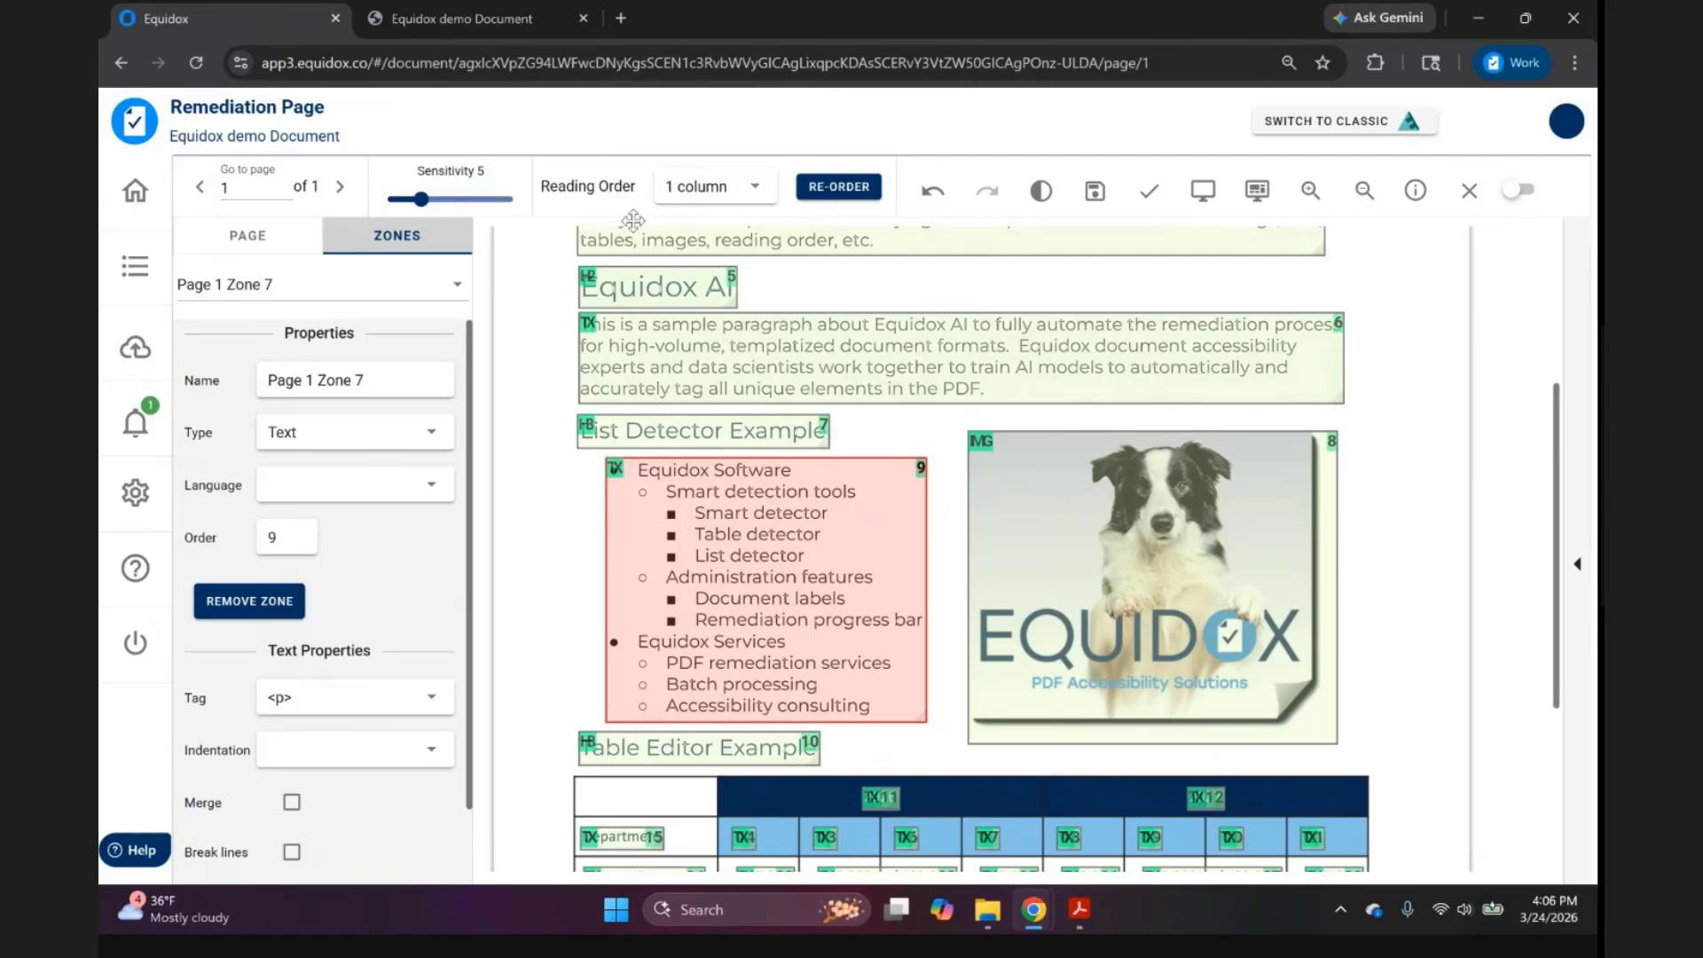
click(521, 18)
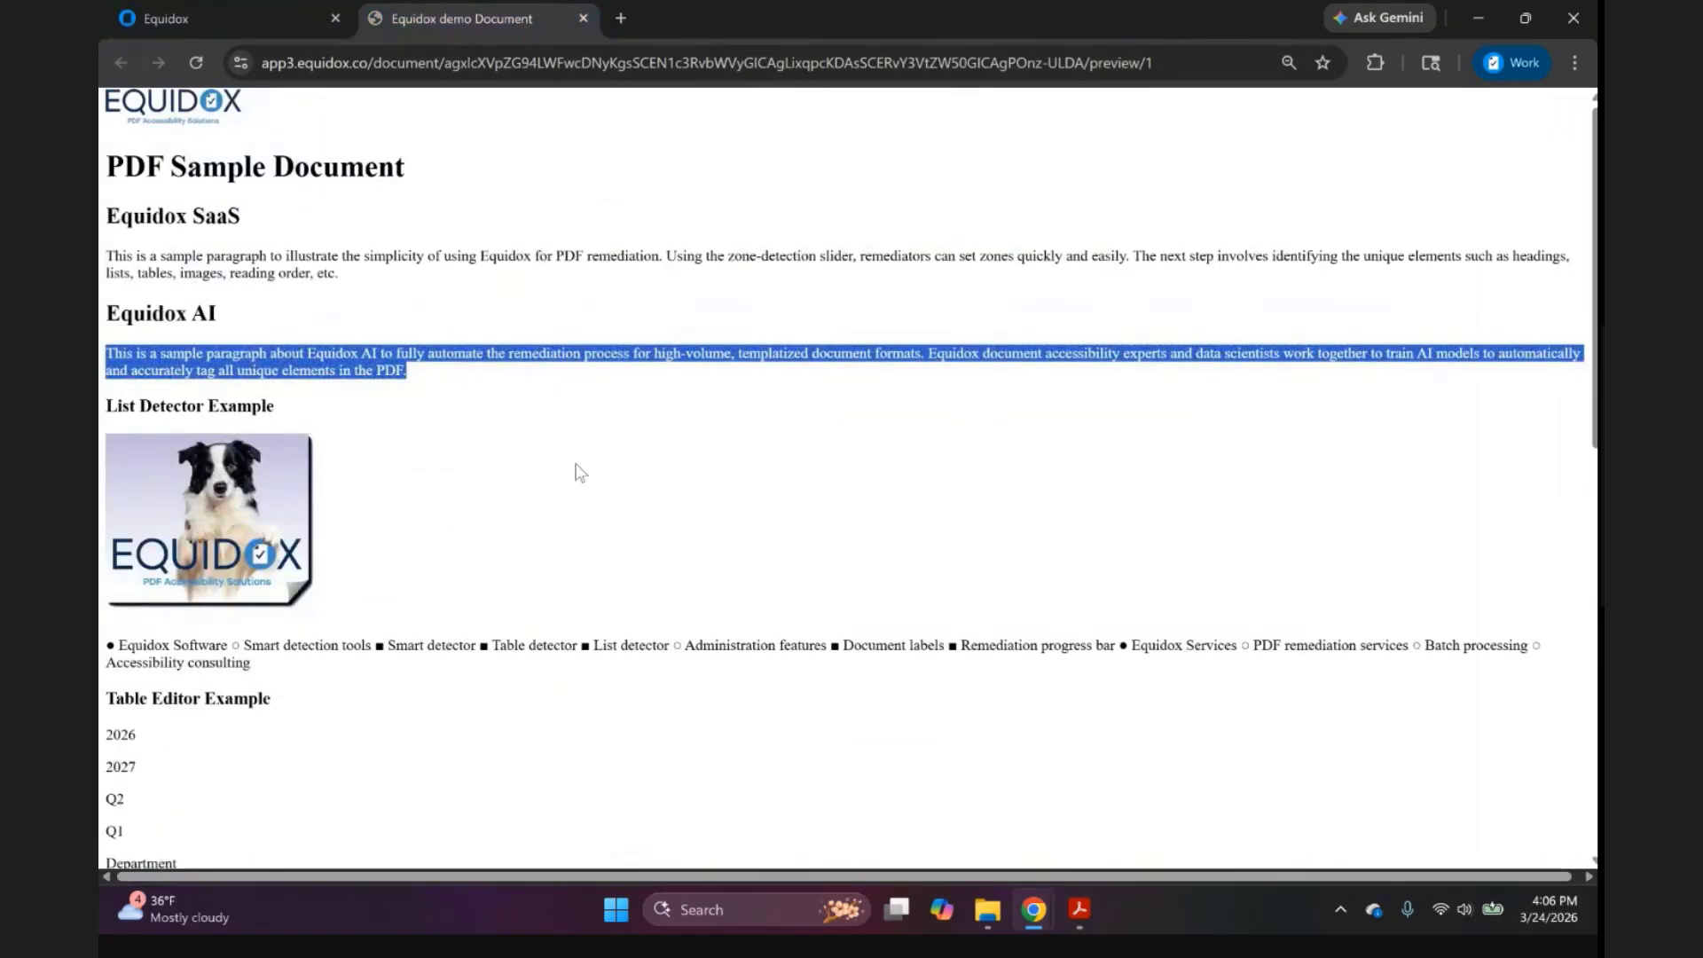
Examine the bullet list in the page preview by highlighting its first-, second- and third-level items, and return to the remediation page.
scroll(577, 471, down, 2)
click(592, 441)
triple_click(592, 441)
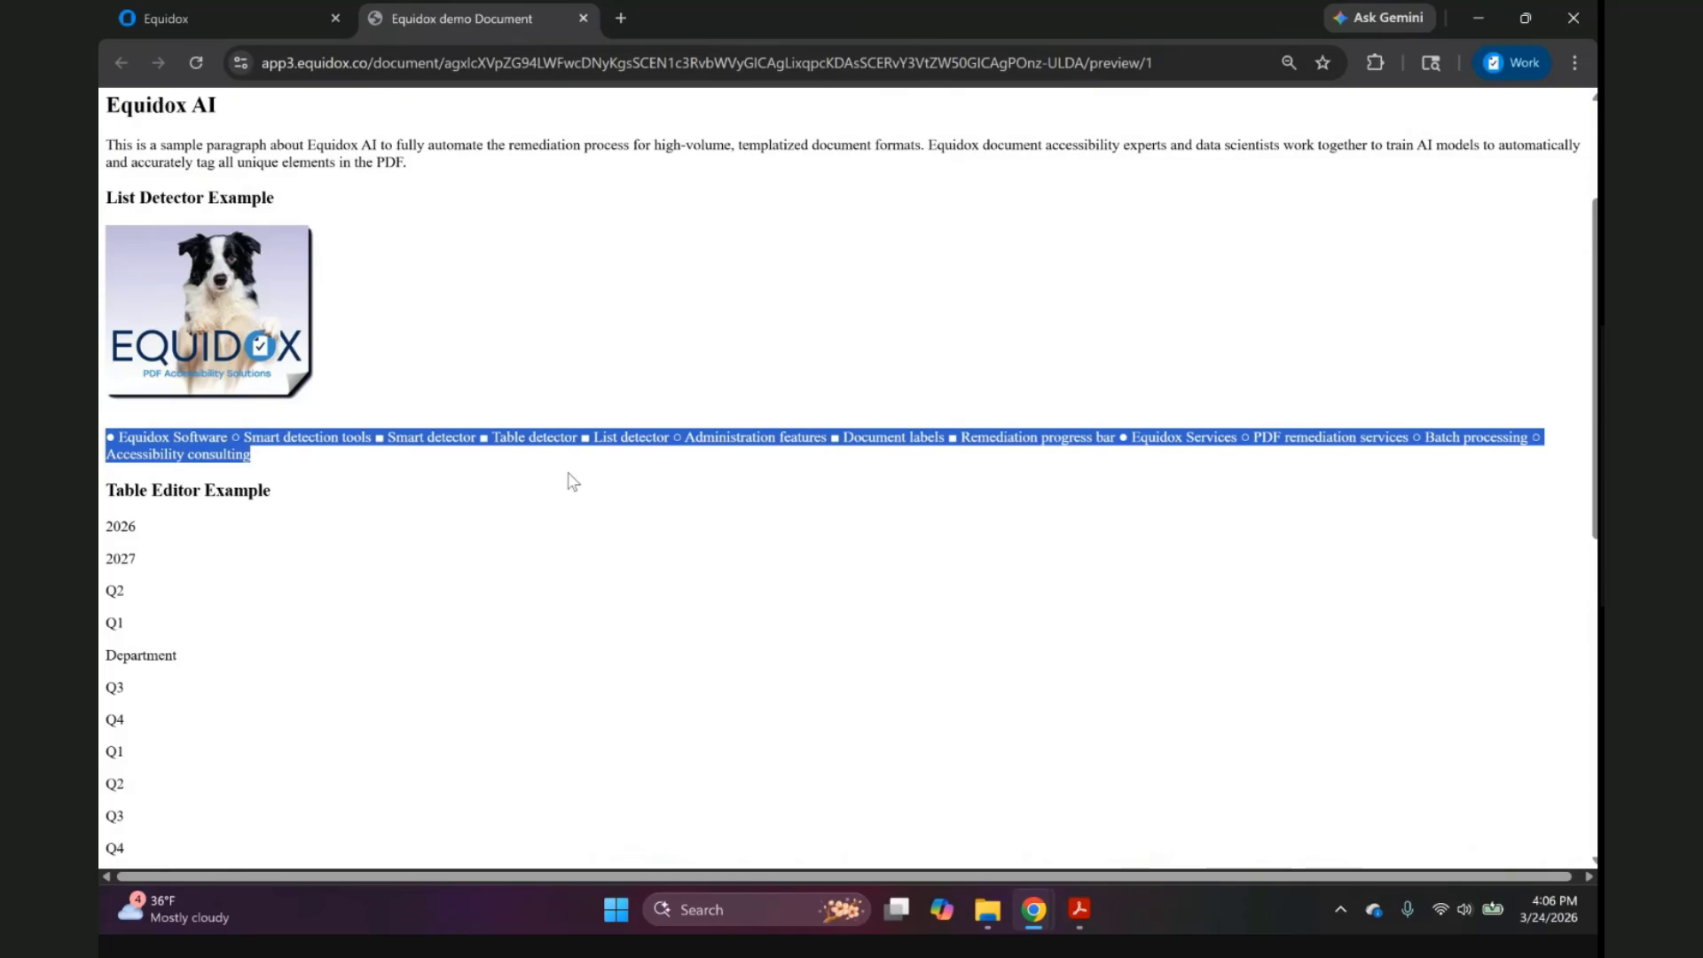
click(572, 481)
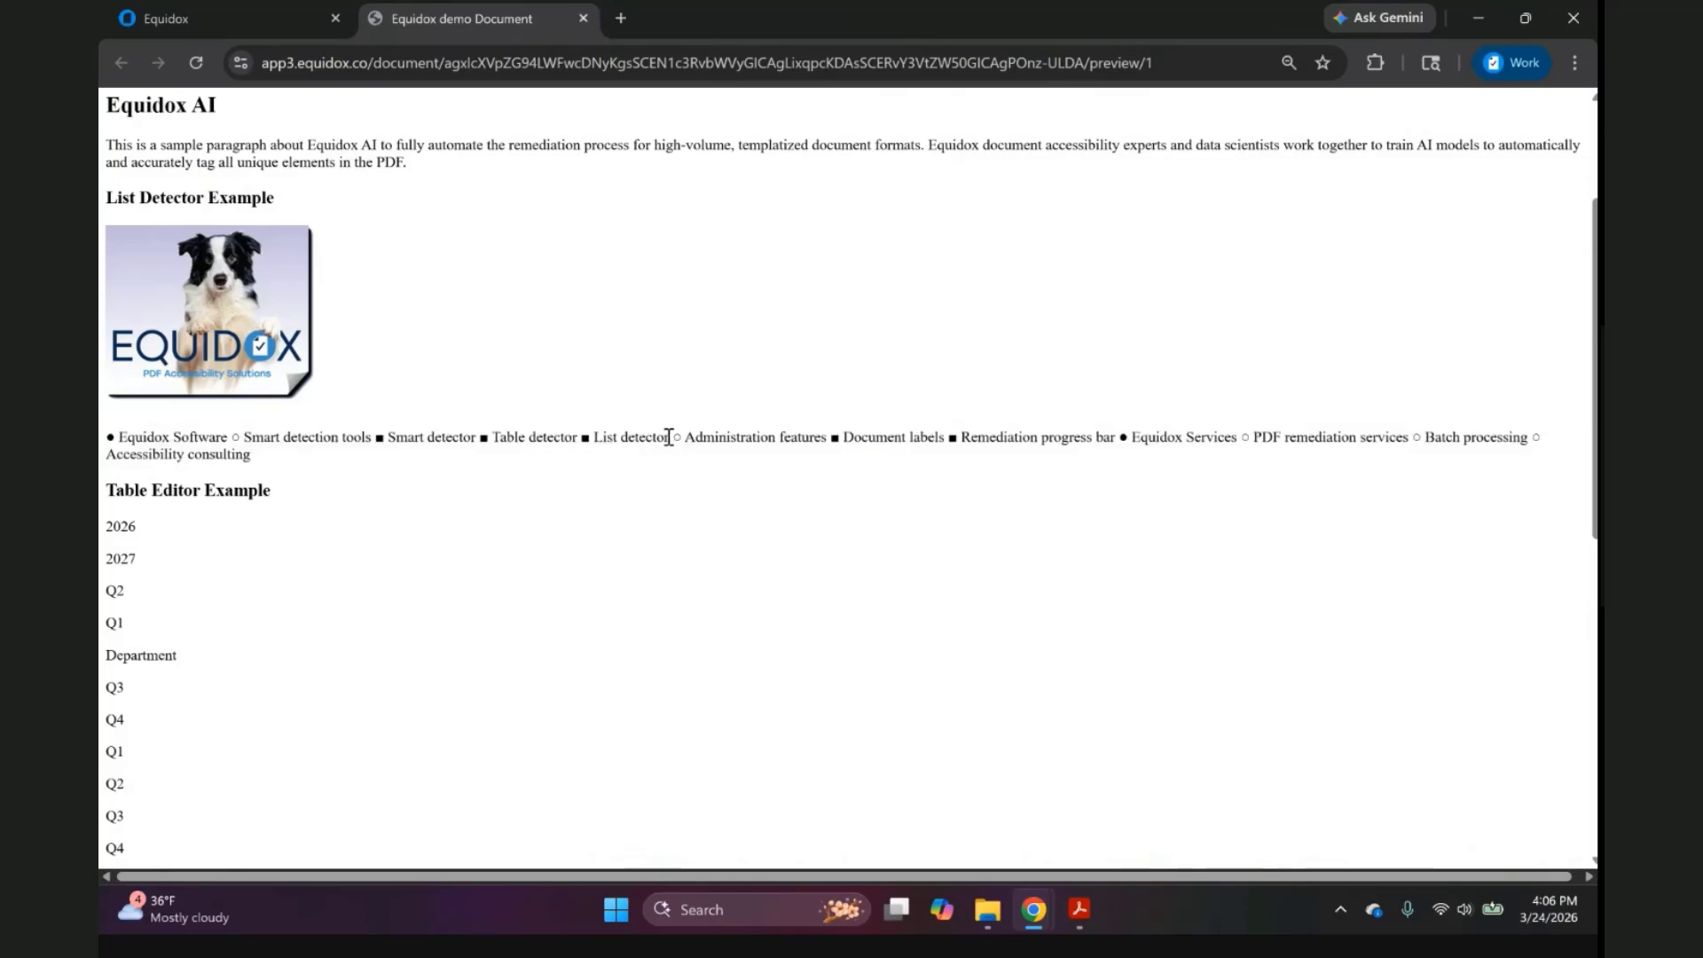
drag(668, 438, 376, 440)
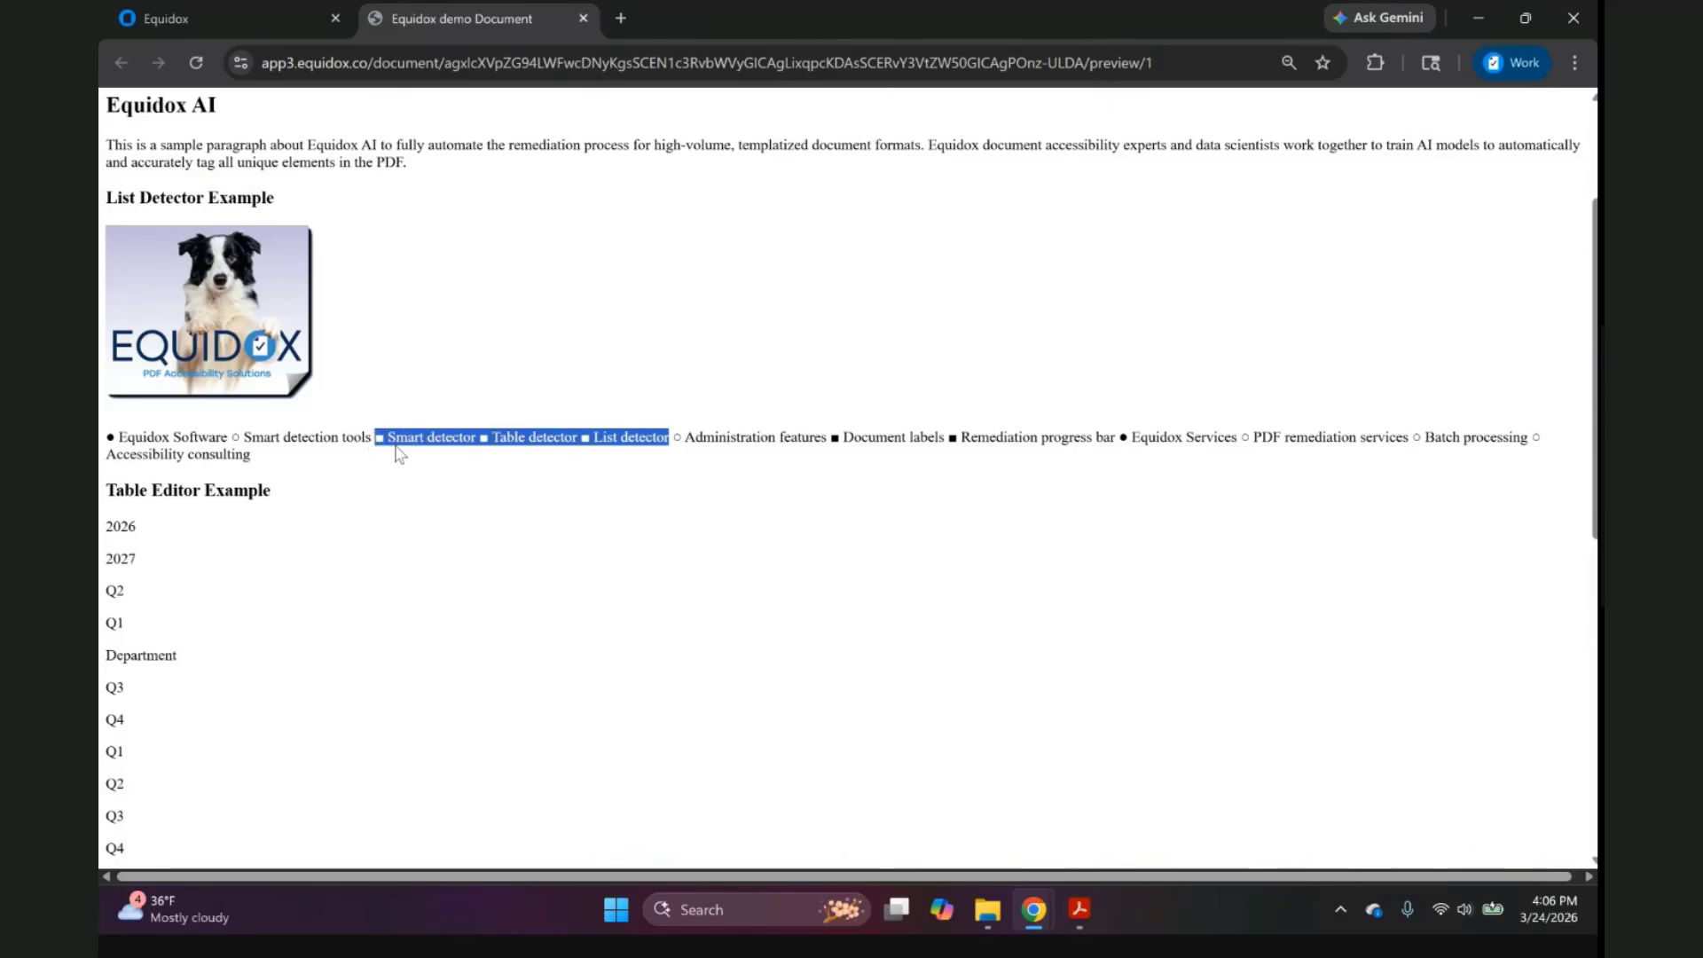
drag(370, 440, 233, 439)
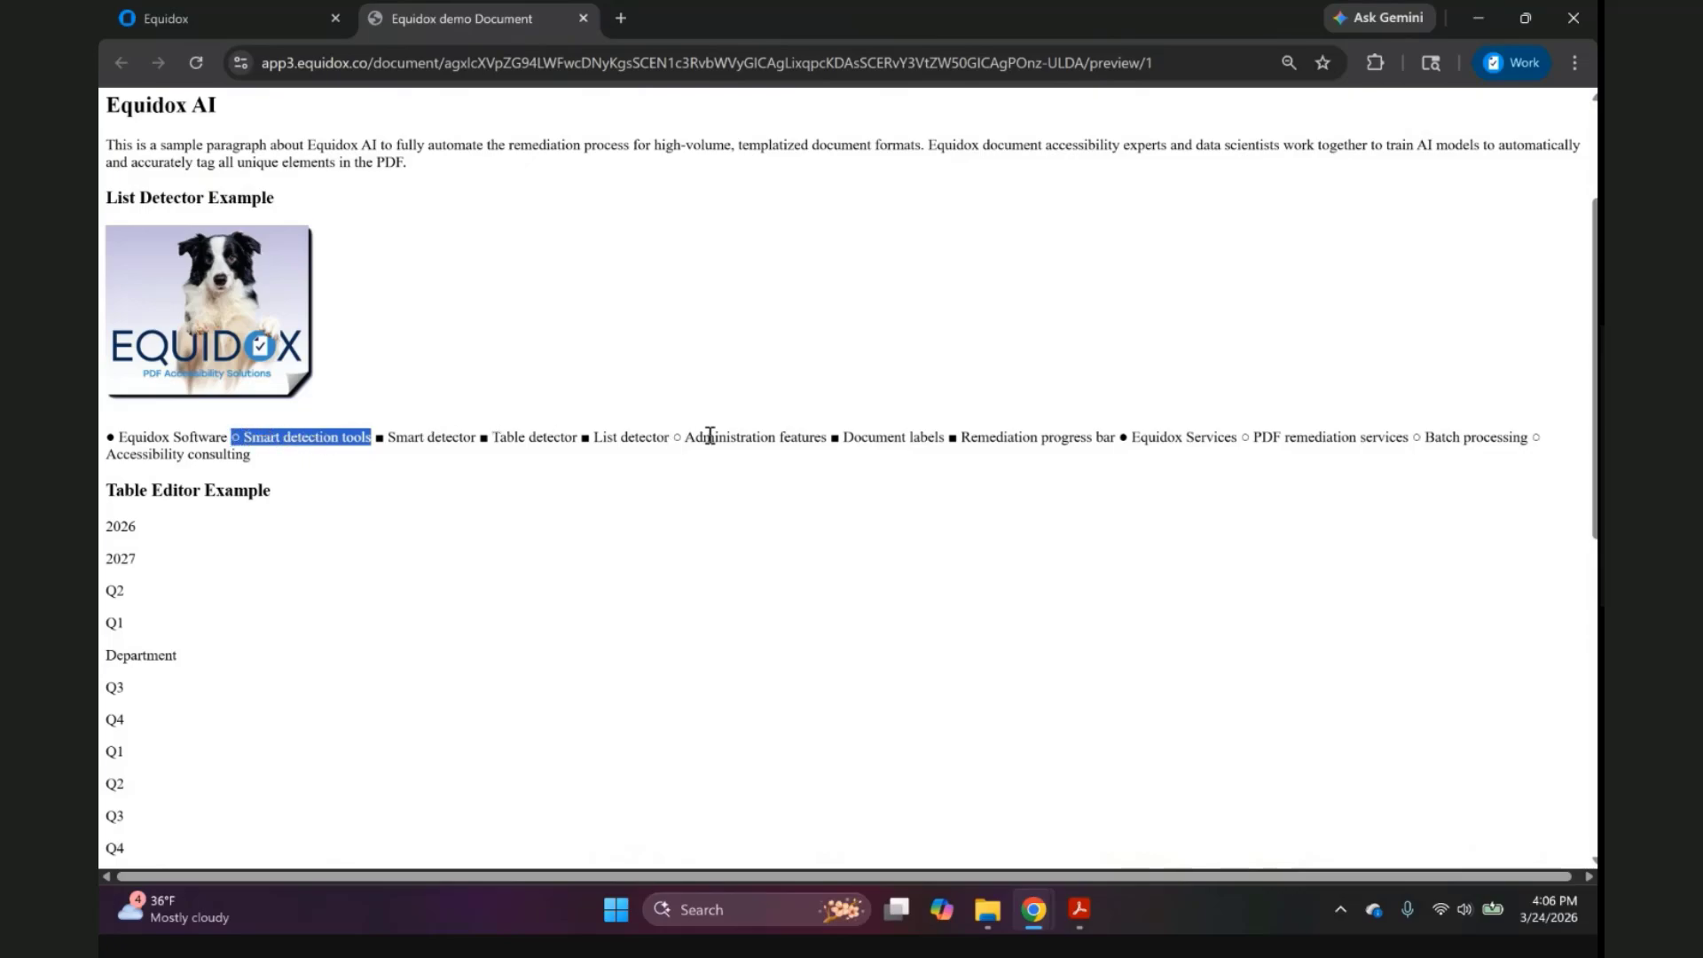
drag(677, 435, 827, 432)
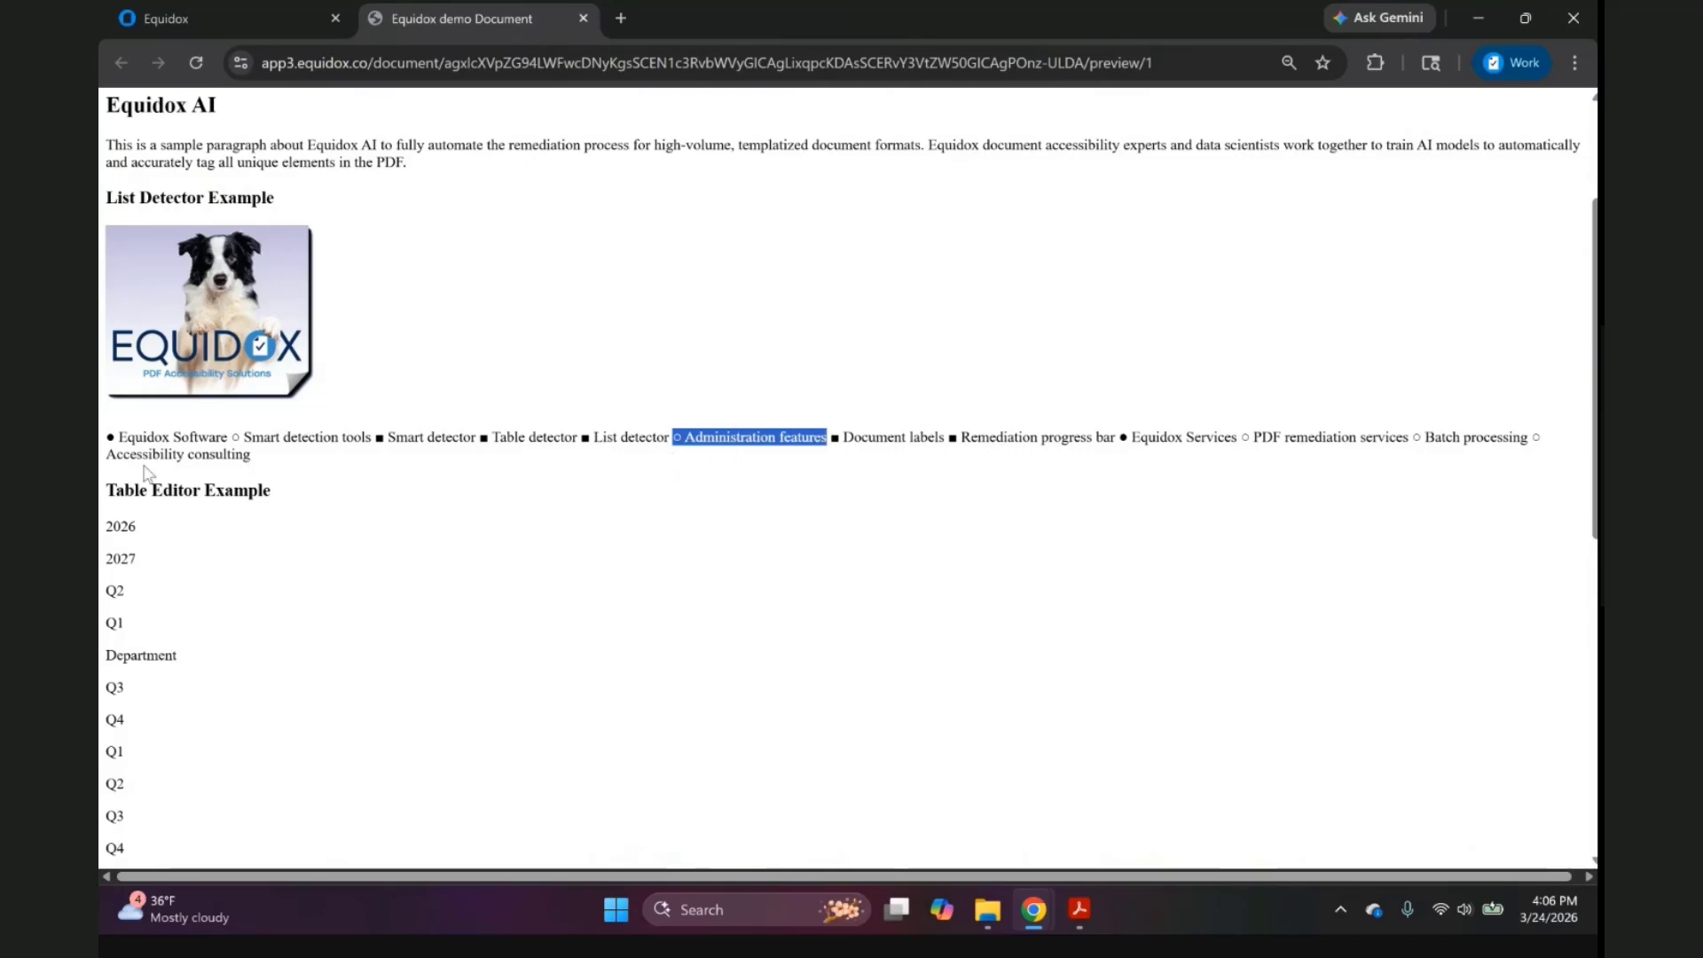
drag(233, 435, 105, 436)
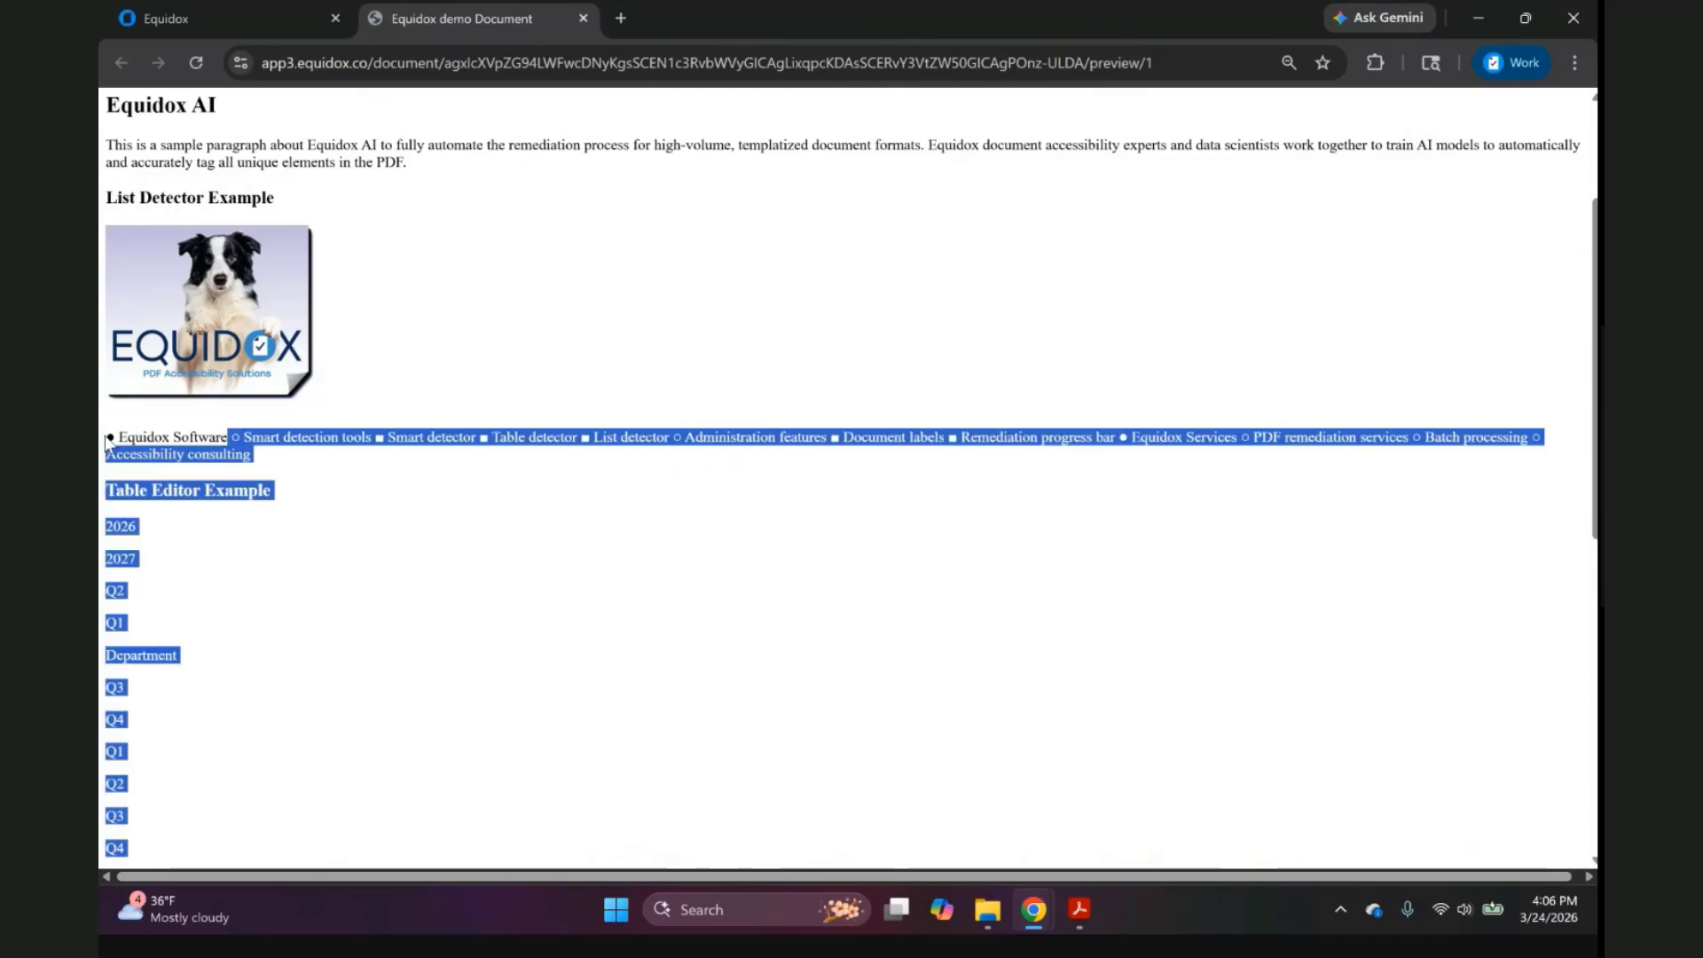
click(110, 438)
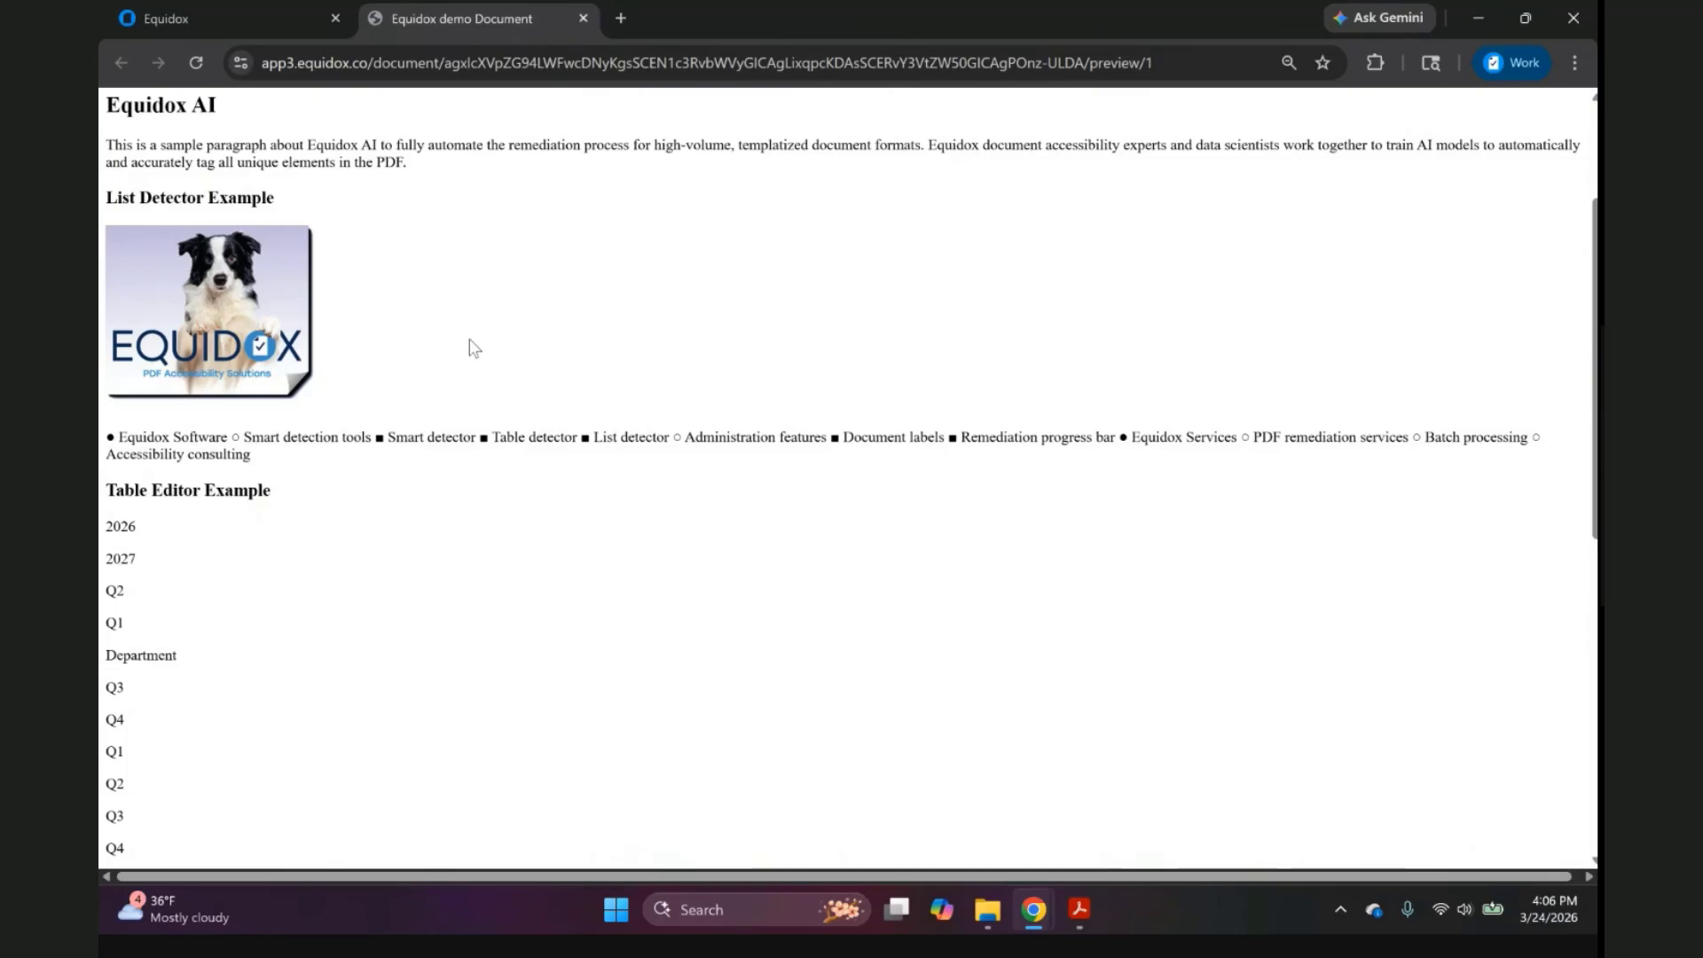
click(289, 19)
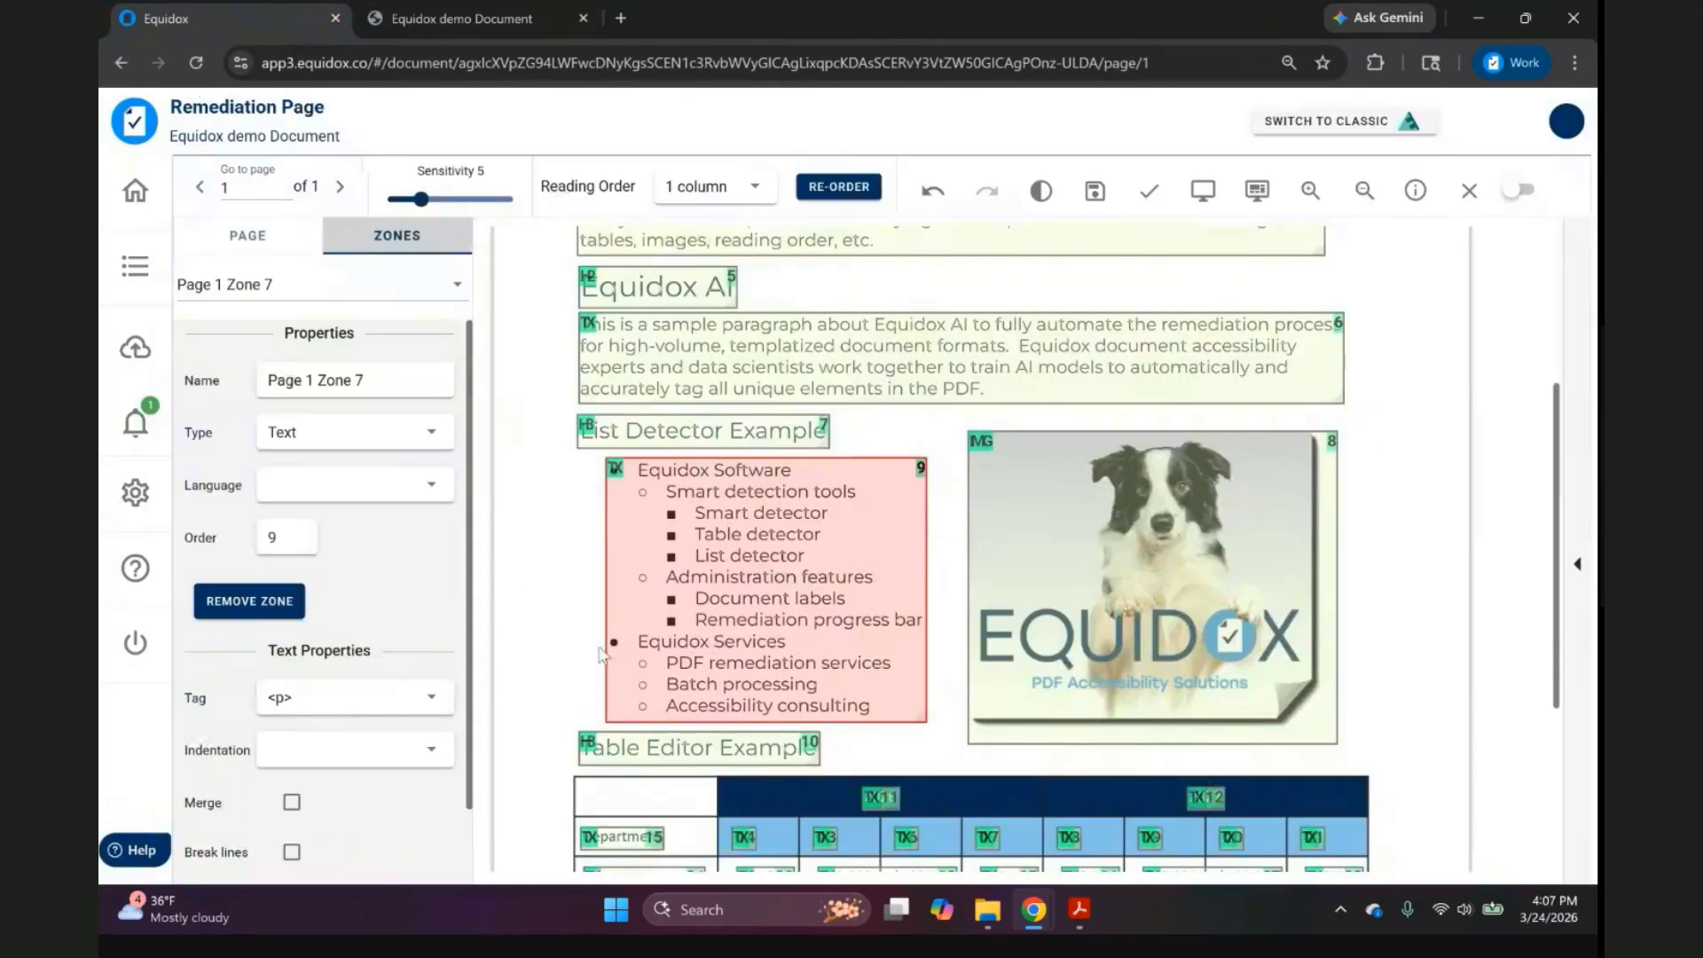
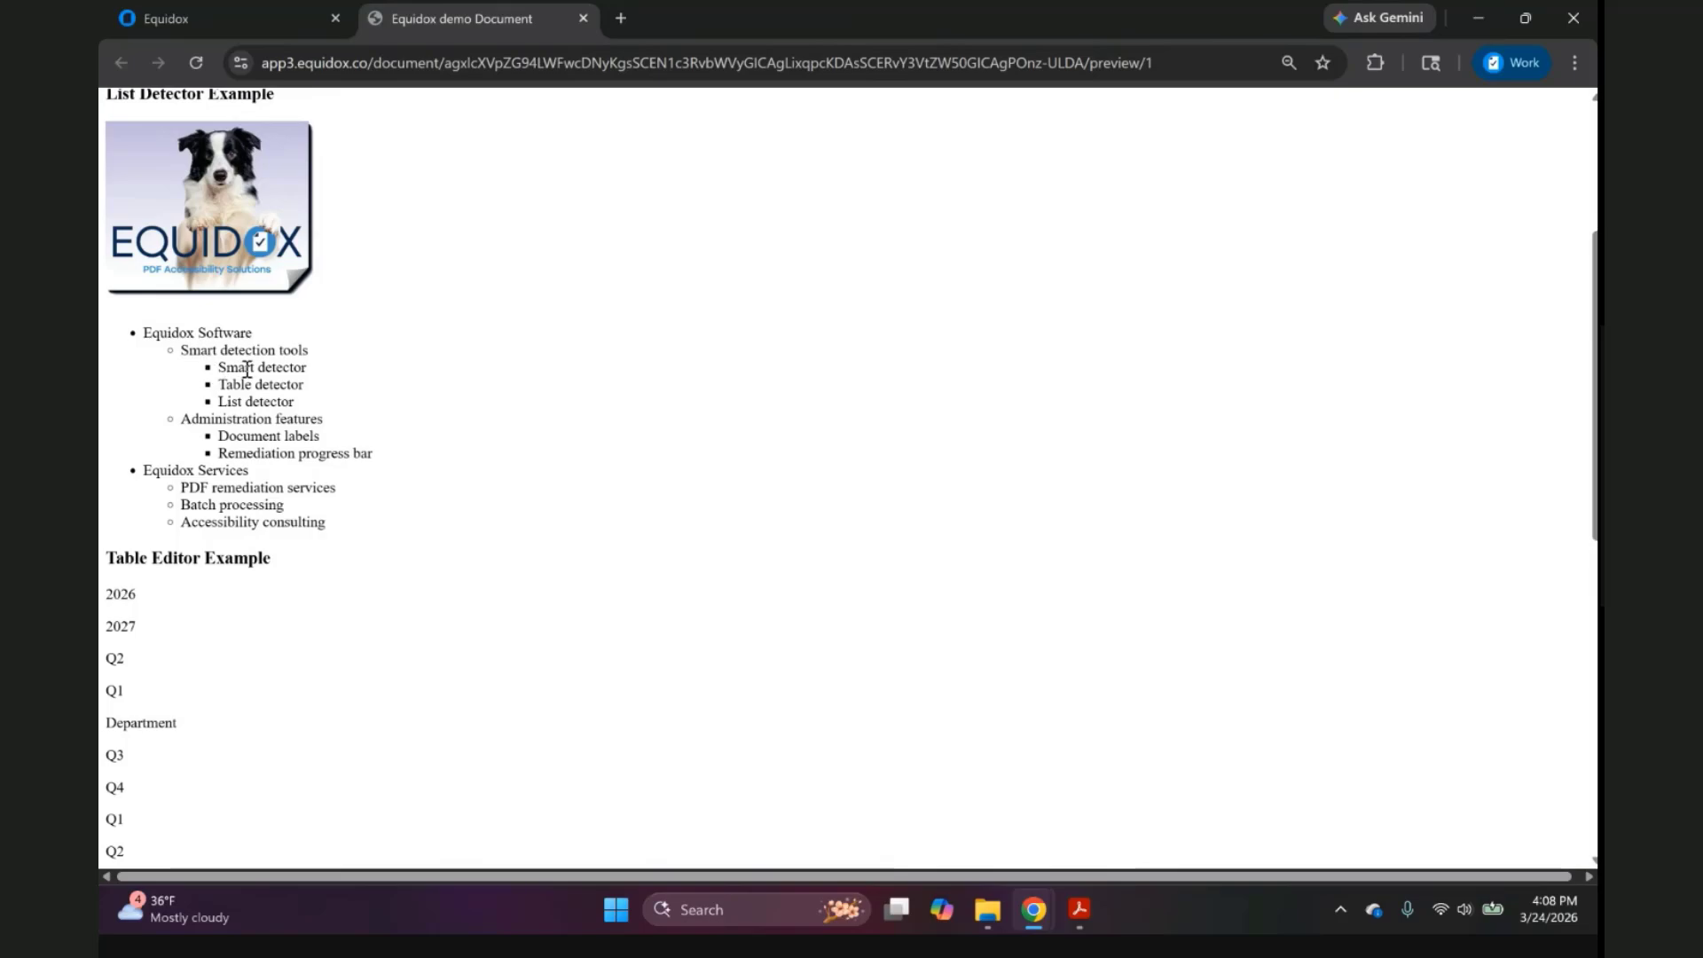
Check the "Smart detector" item of the nested list in the preview, and return to the table on the remediation page.
drag(220, 363, 312, 379)
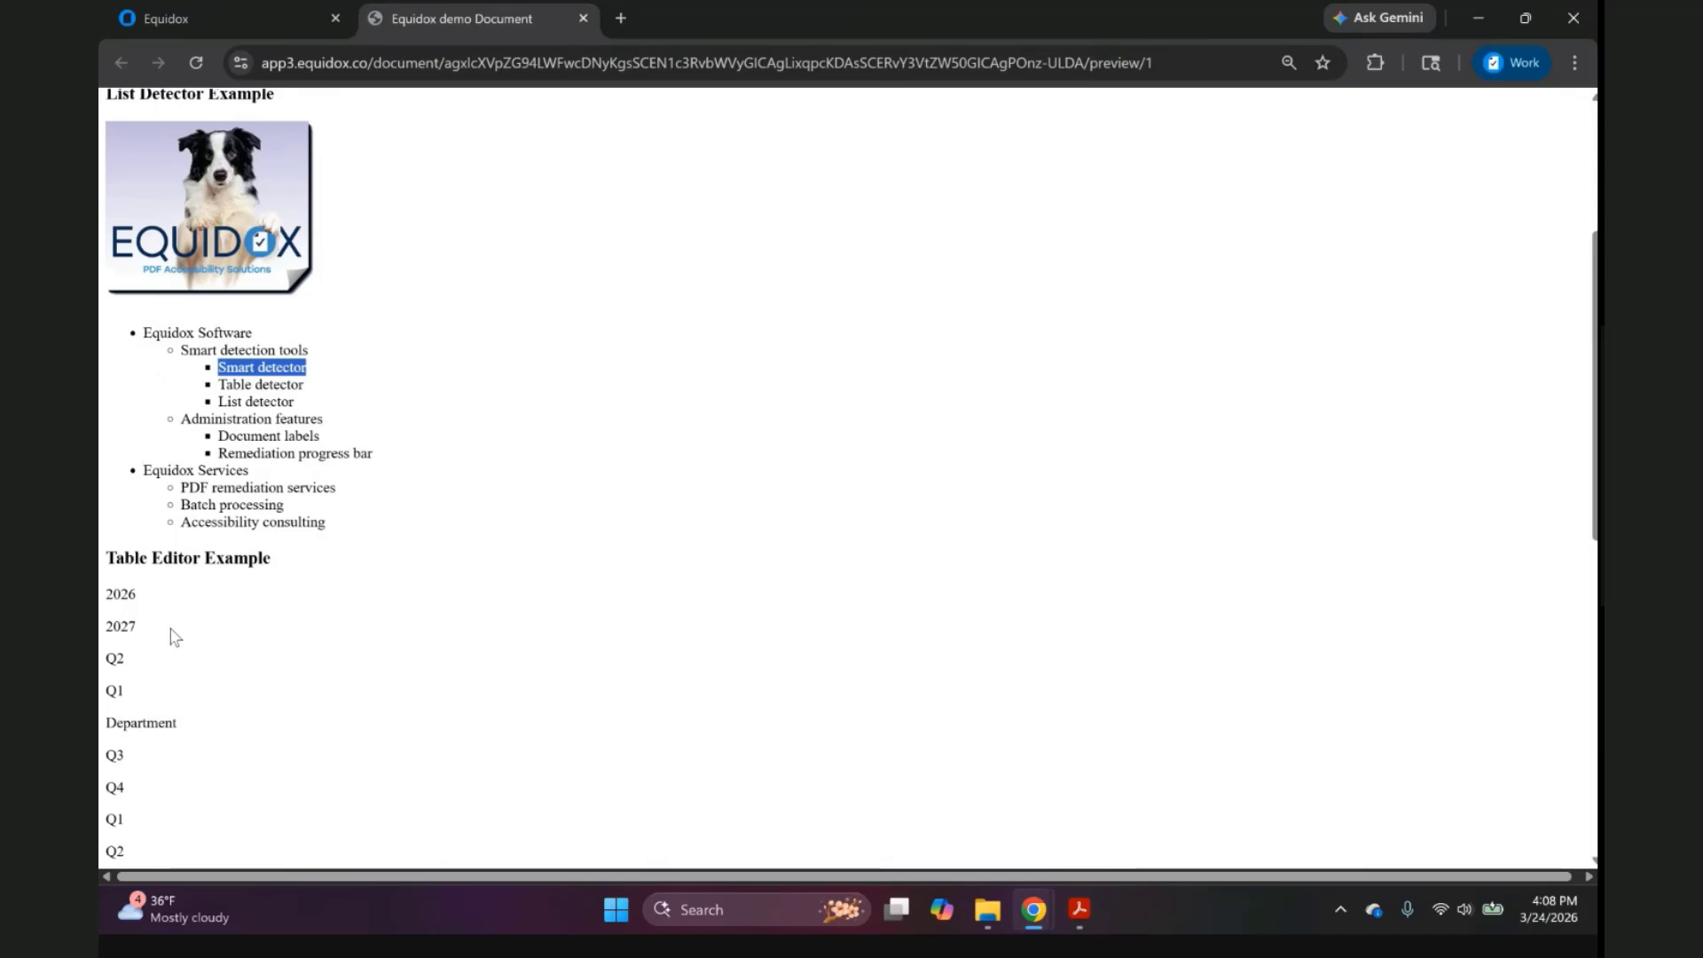
click(268, 23)
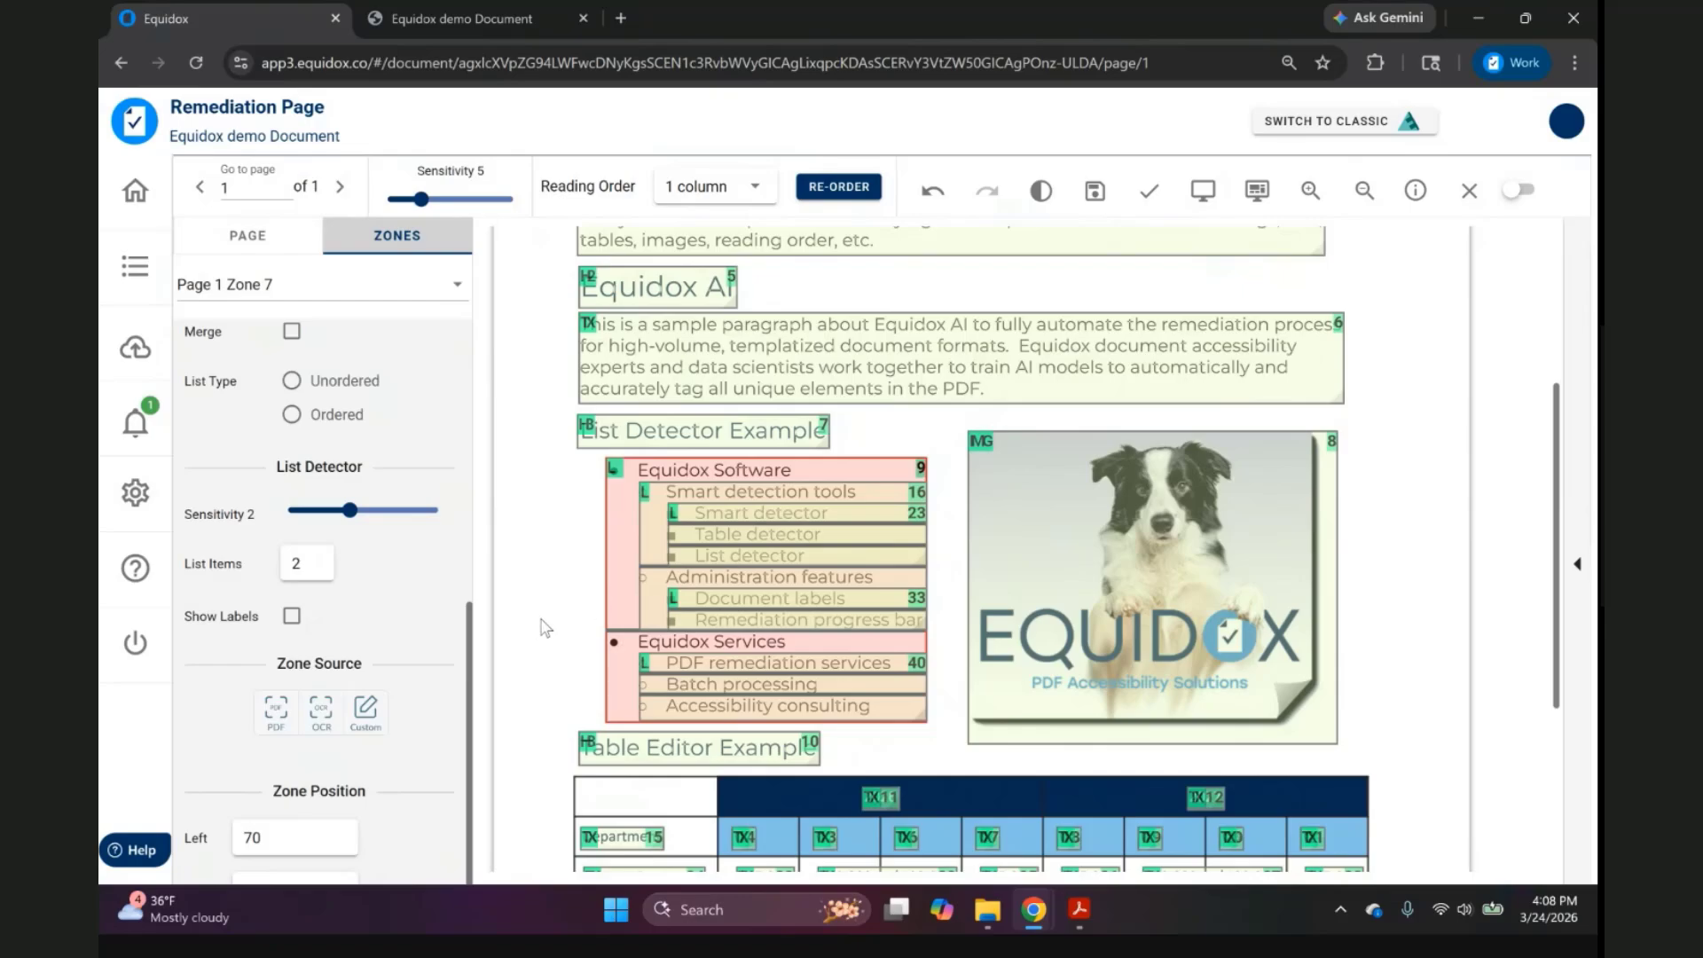
scroll(545, 627, down, 4)
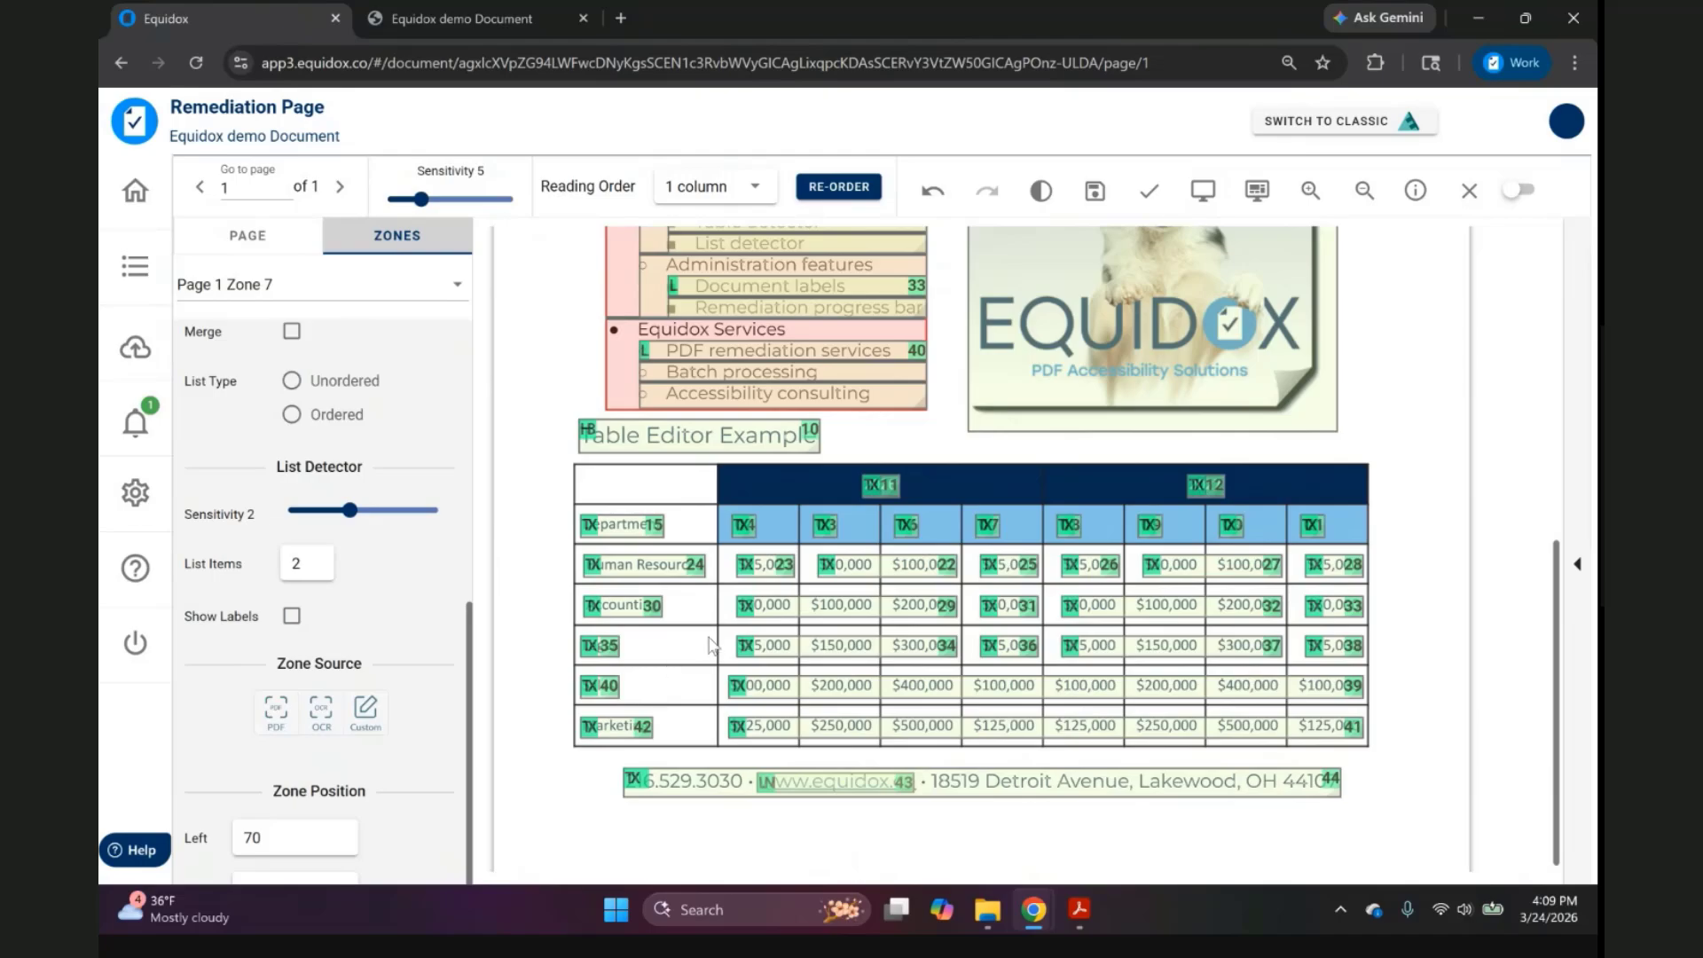
Move the text zones off the table's "Accounting" cell, the last Accounting amount, the last "Q4" header and the "2027" header.
drag(622, 606, 674, 642)
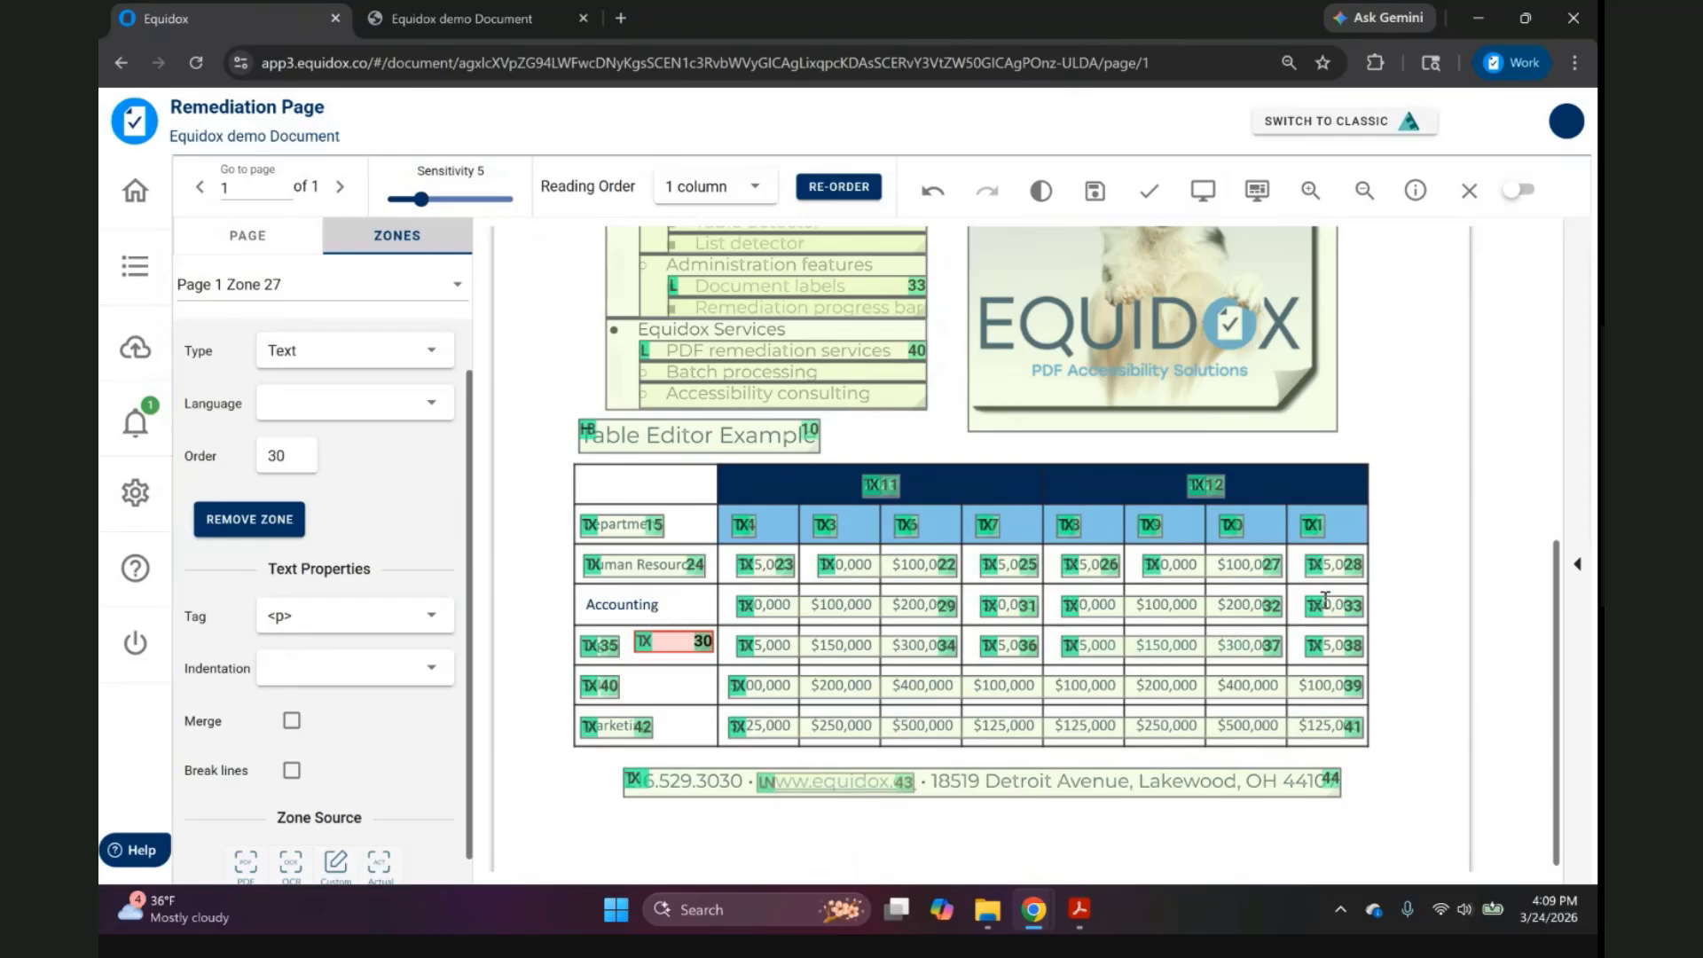
drag(1334, 602, 1298, 642)
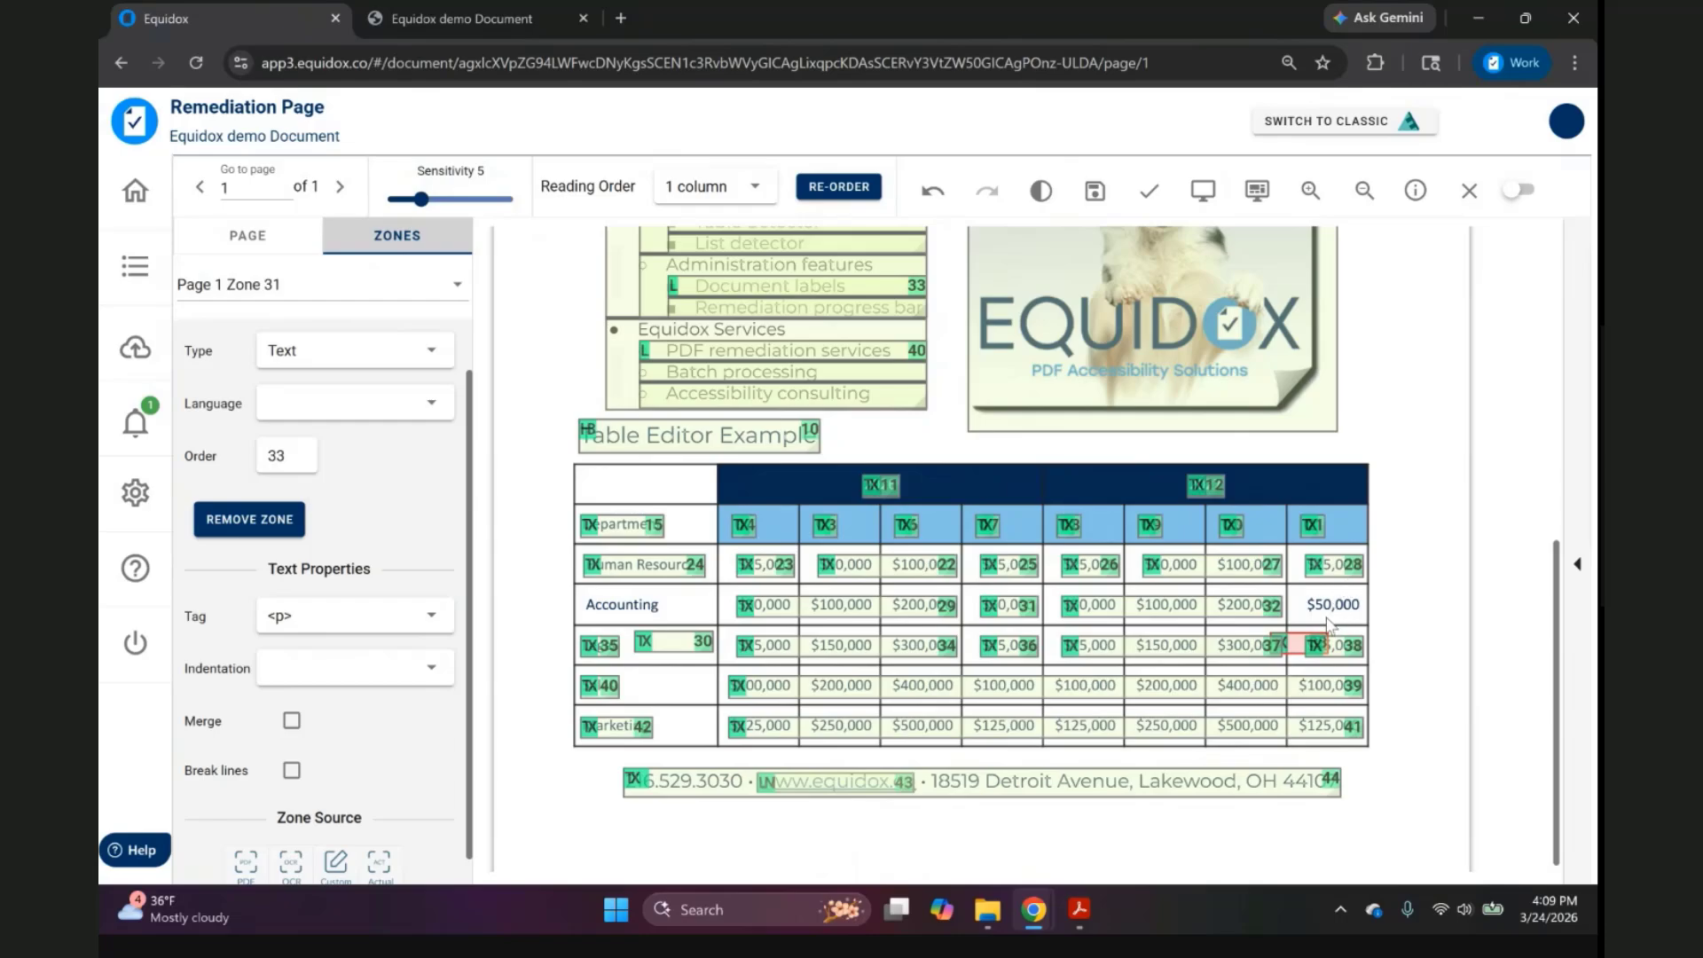
click(1317, 527)
drag(1315, 527, 1293, 577)
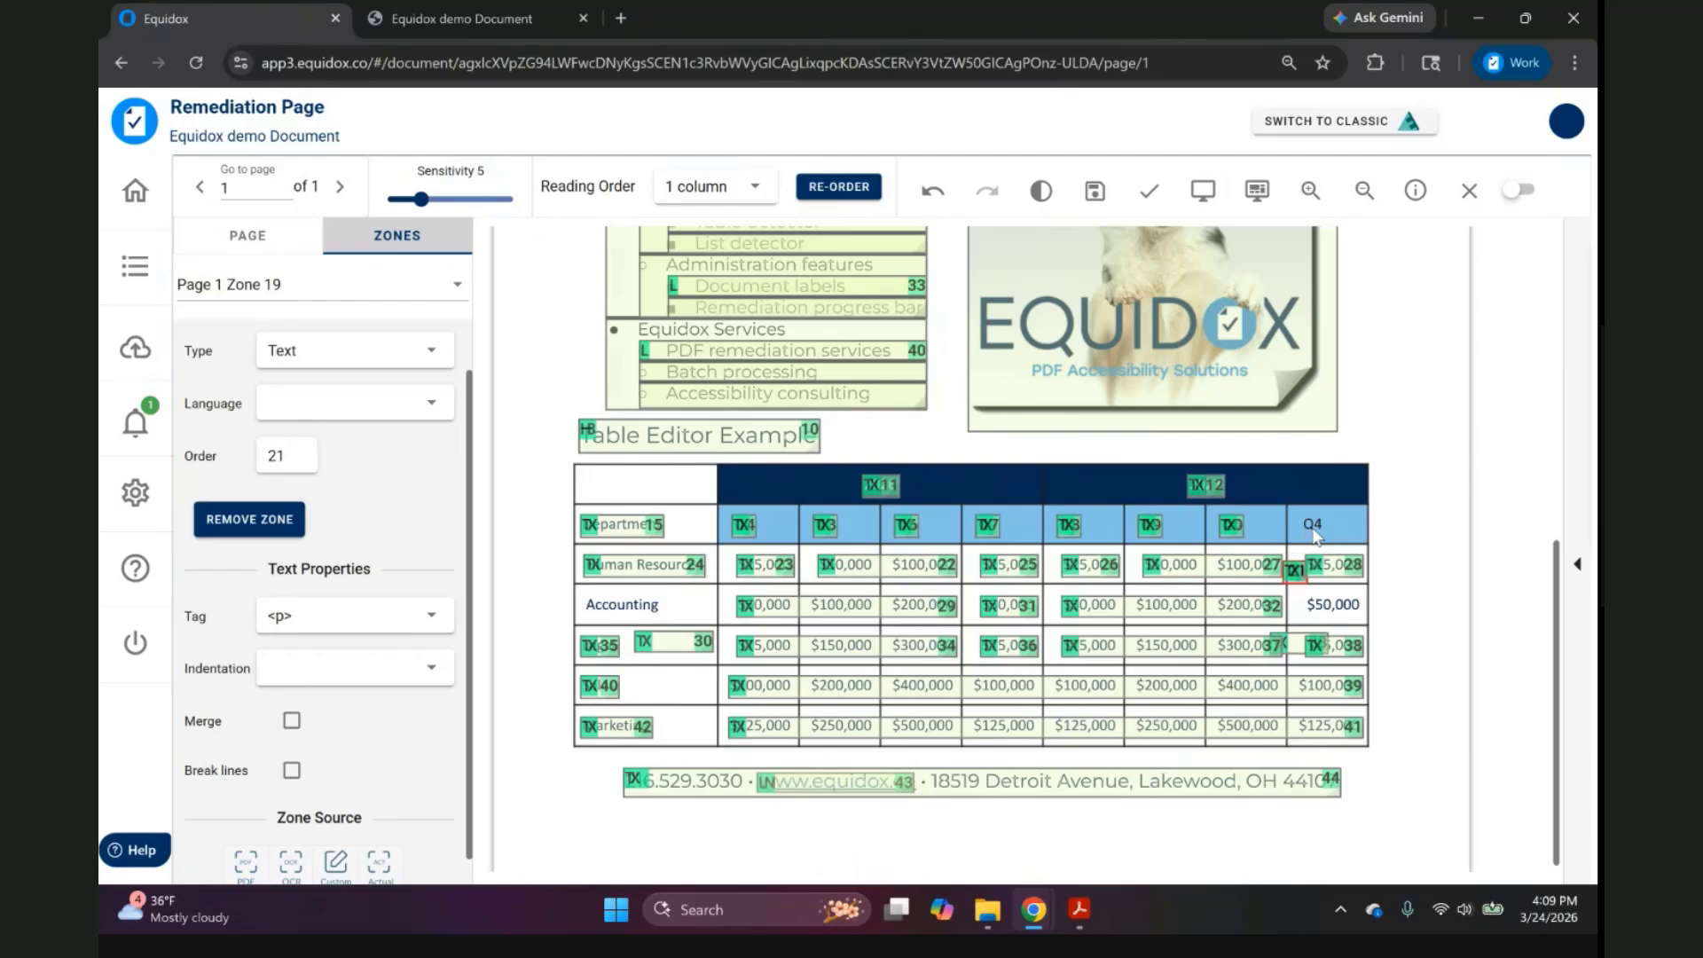
click(1209, 486)
drag(1209, 486, 1180, 534)
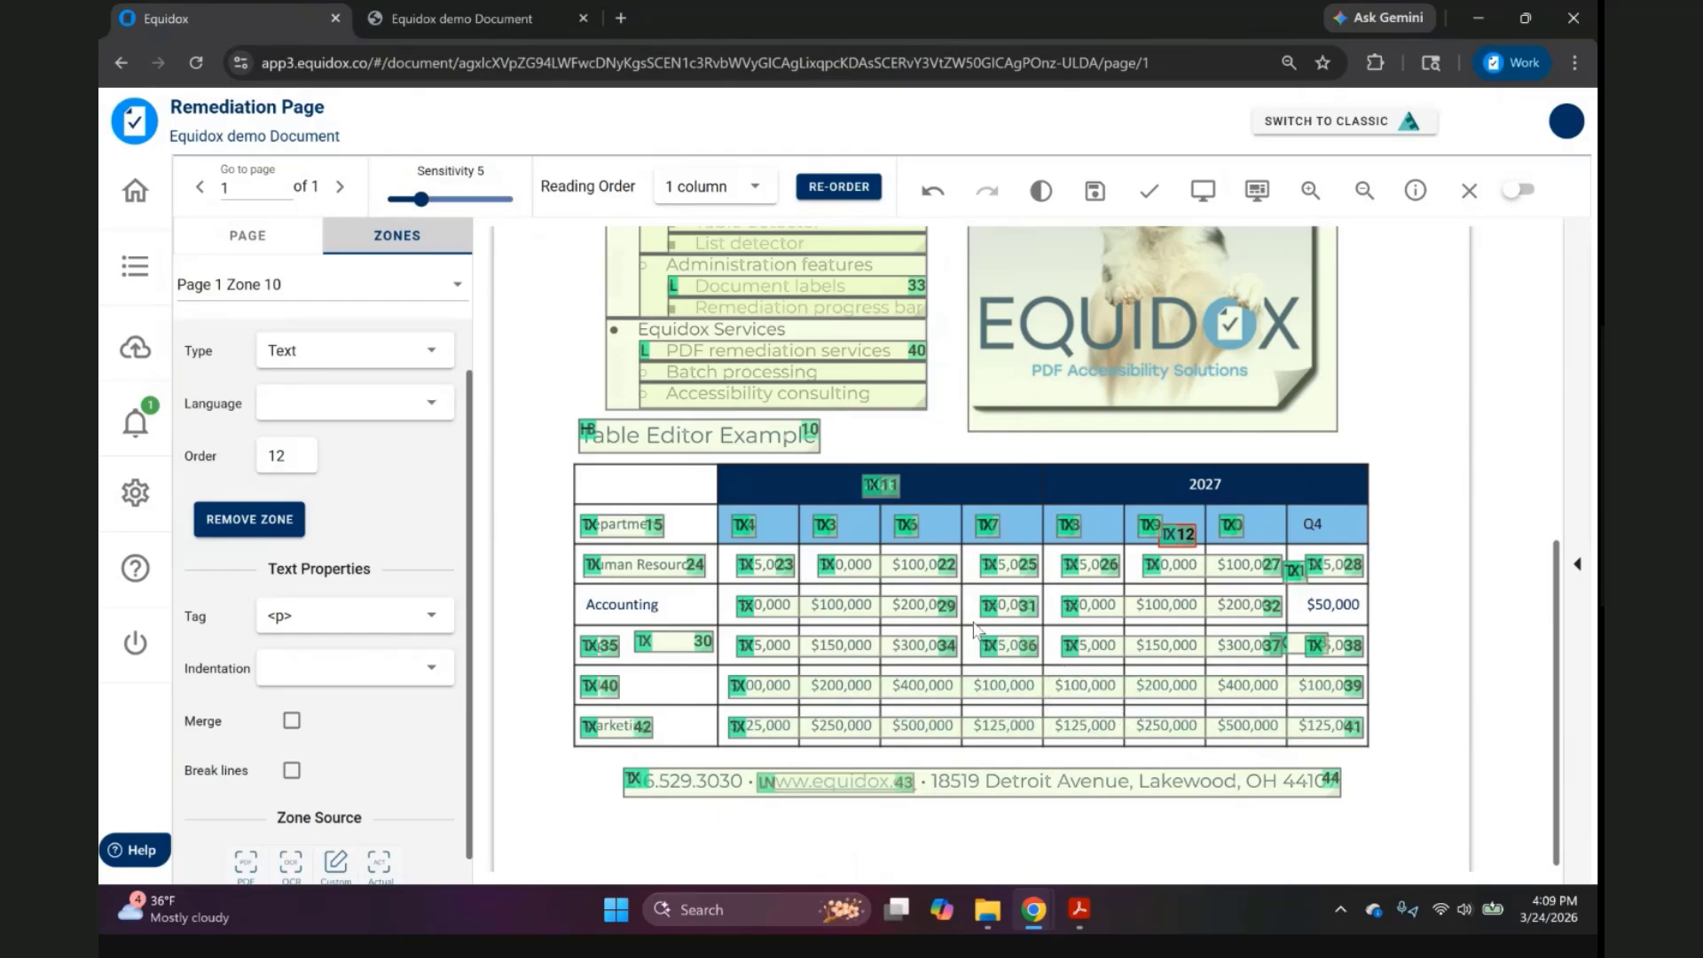
Review how the table contents read in the page preview down to the Sales amounts, and return to the remediation page.
click(502, 29)
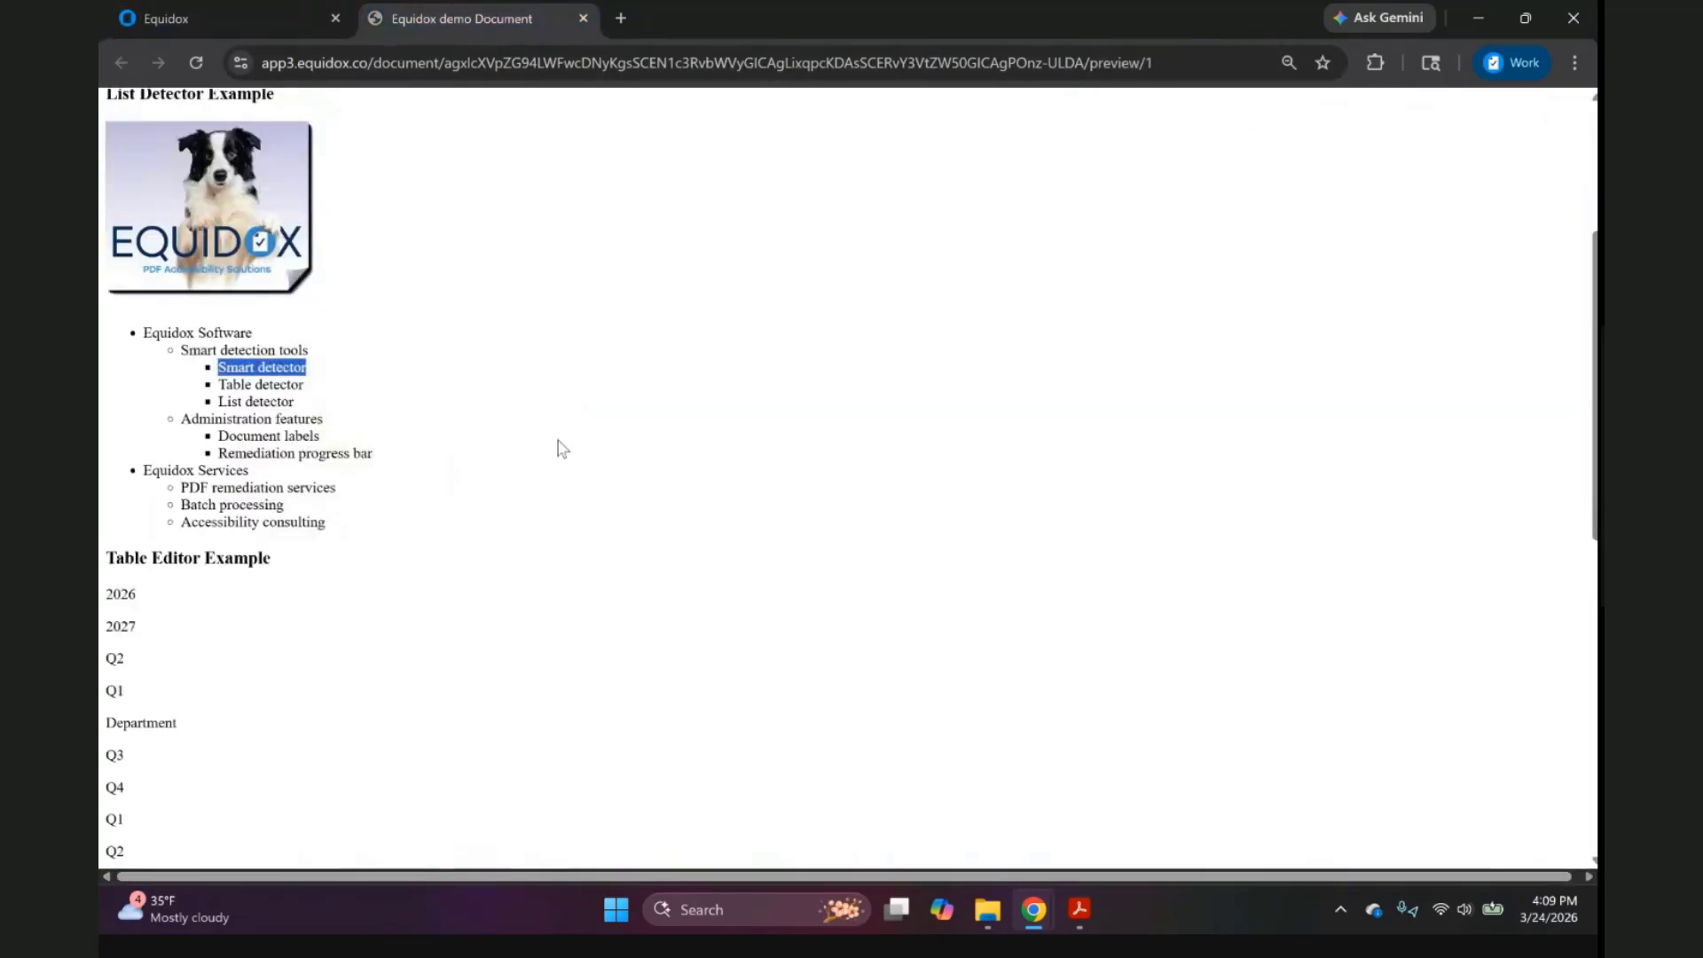
scroll(539, 498, down, 3)
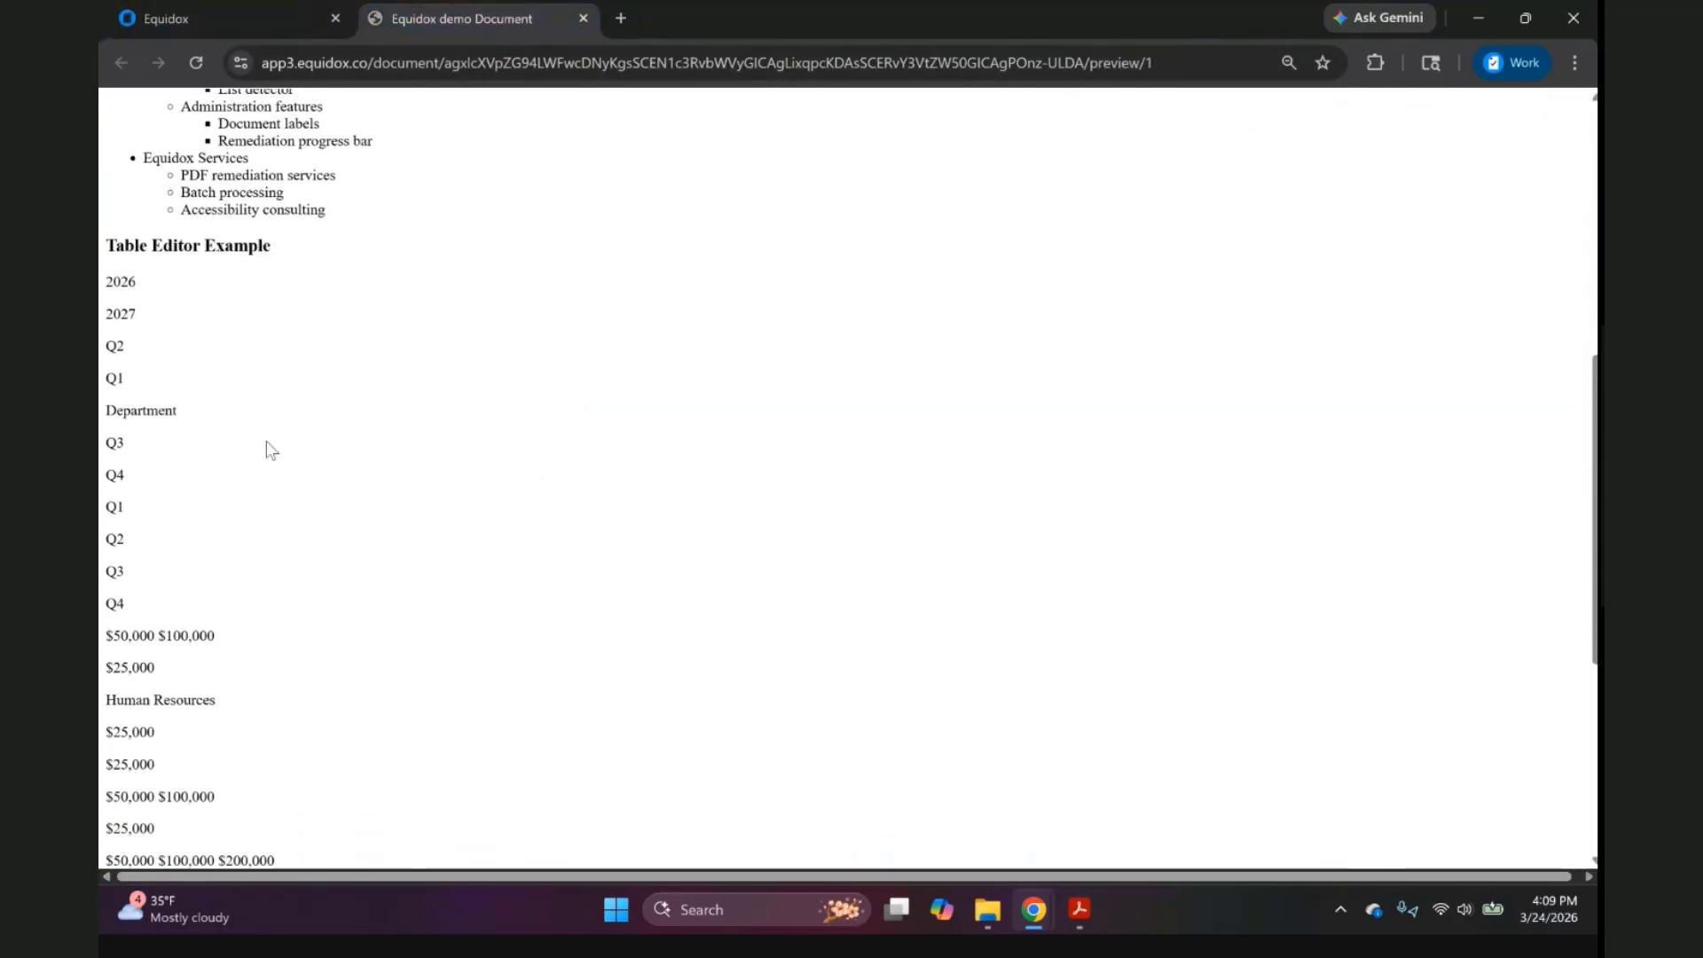
scroll(284, 404, down, 3)
scroll(284, 428, down, 2)
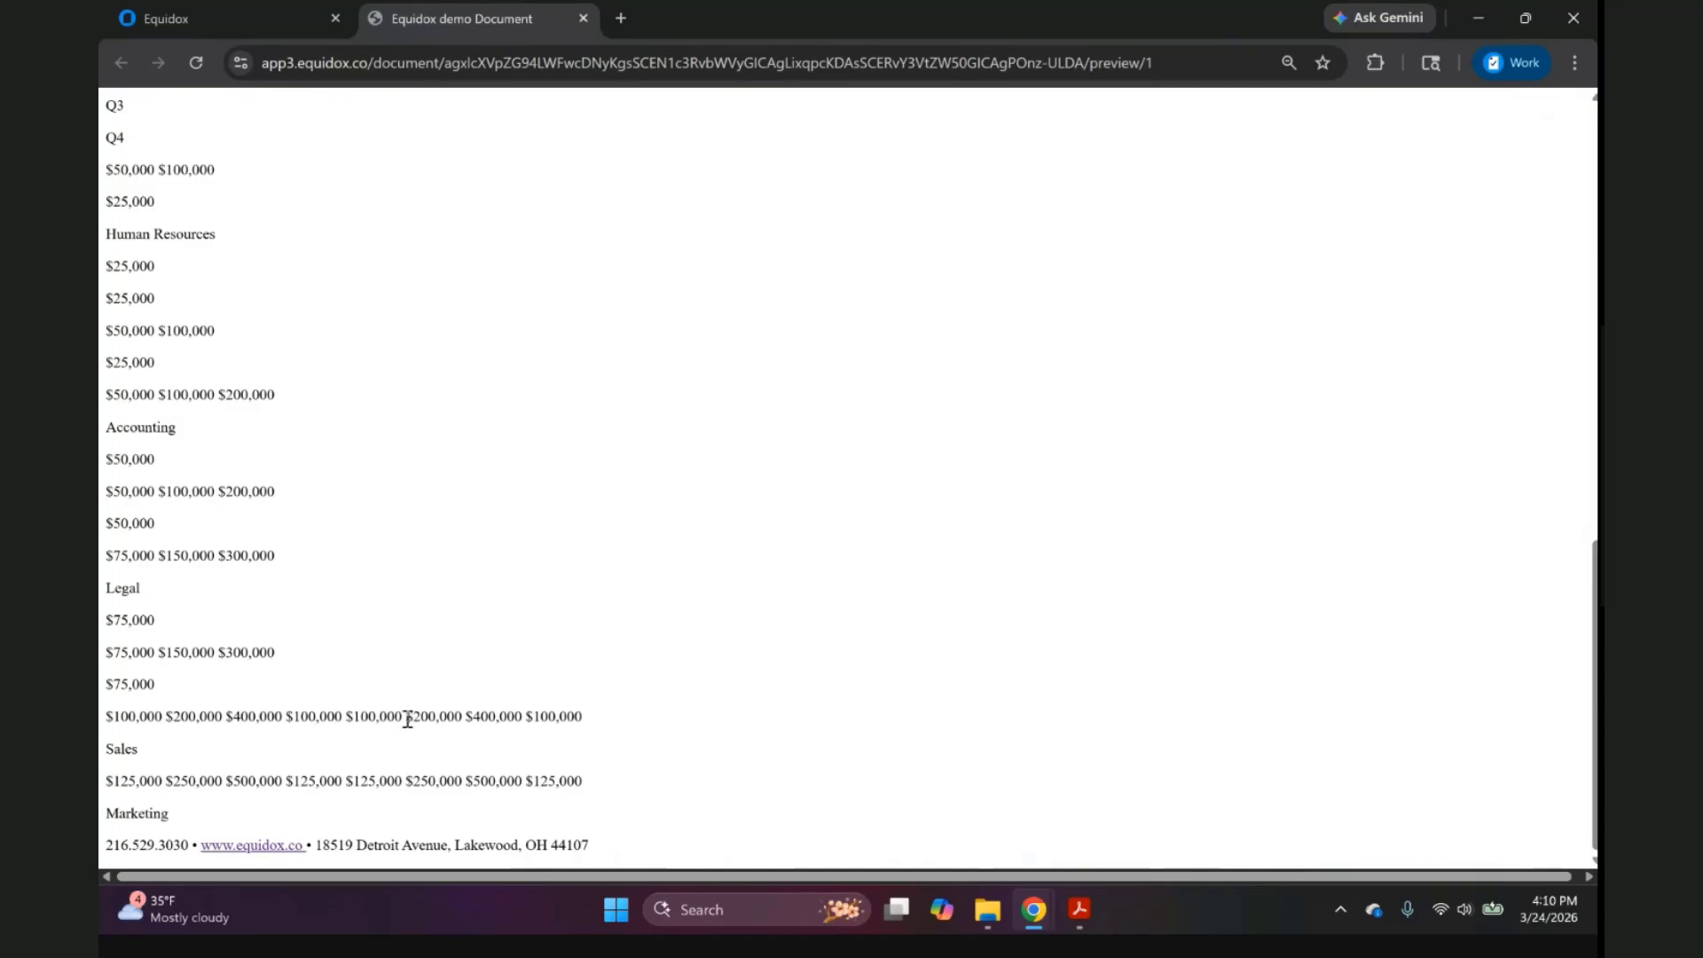
drag(408, 719, 459, 712)
click(280, 17)
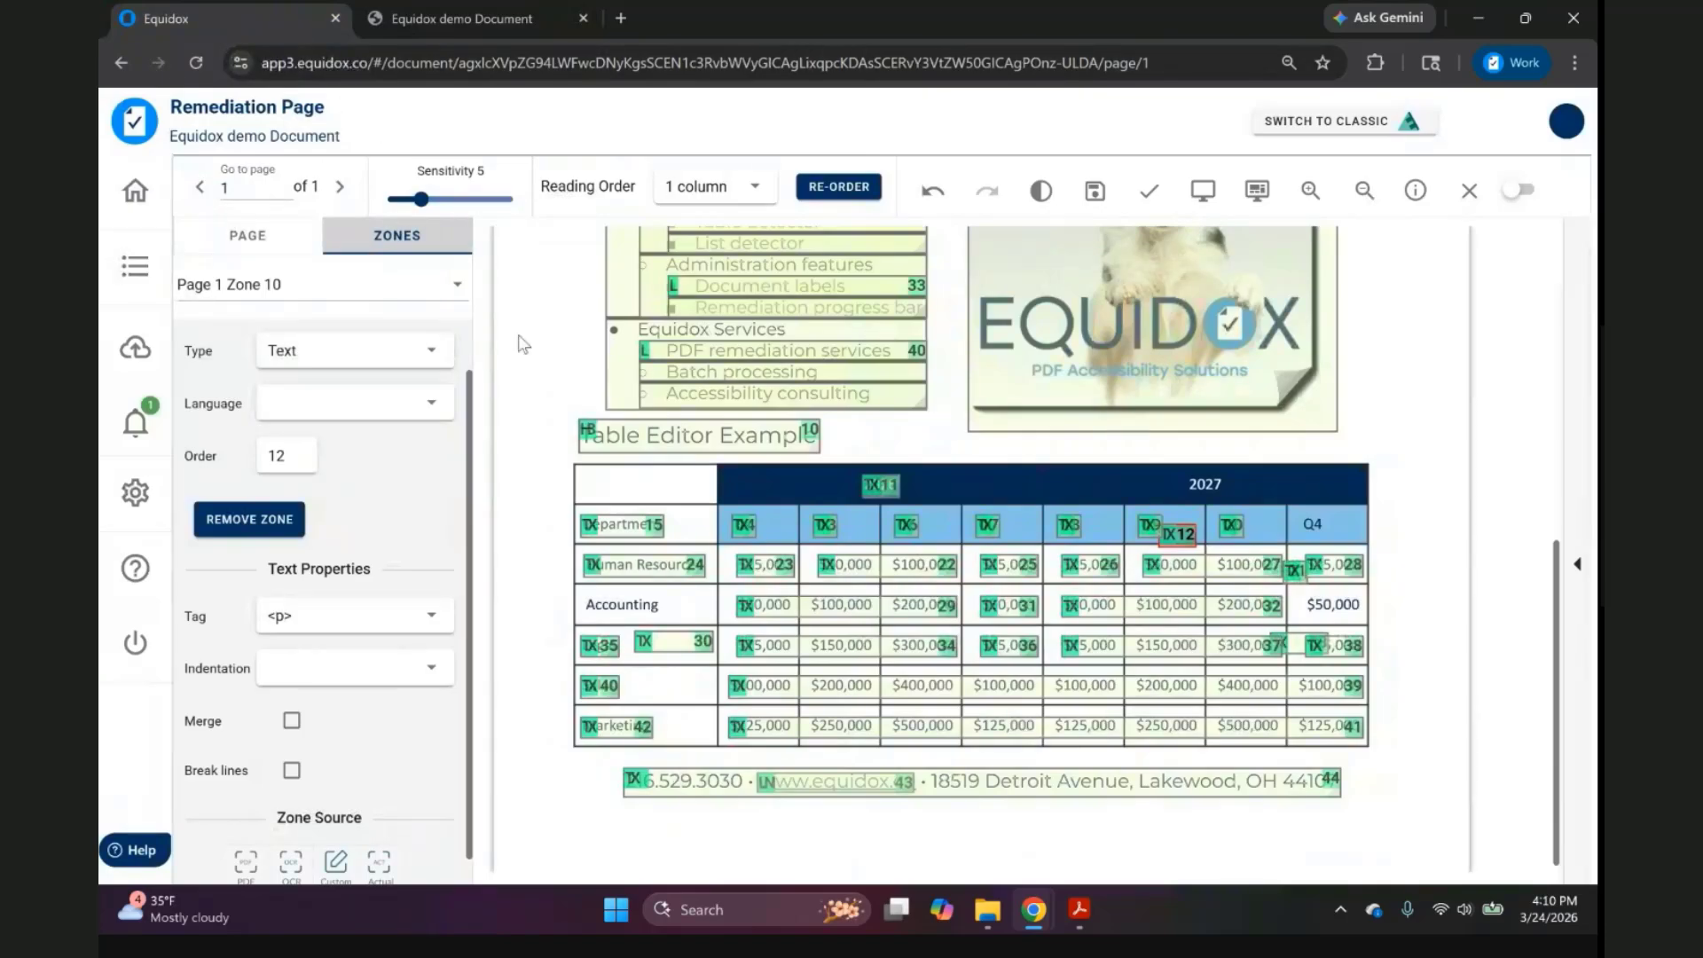
Draw a zone around the entire table, set its type to Table and open it in the Table Editor.
drag(581, 472, 1374, 750)
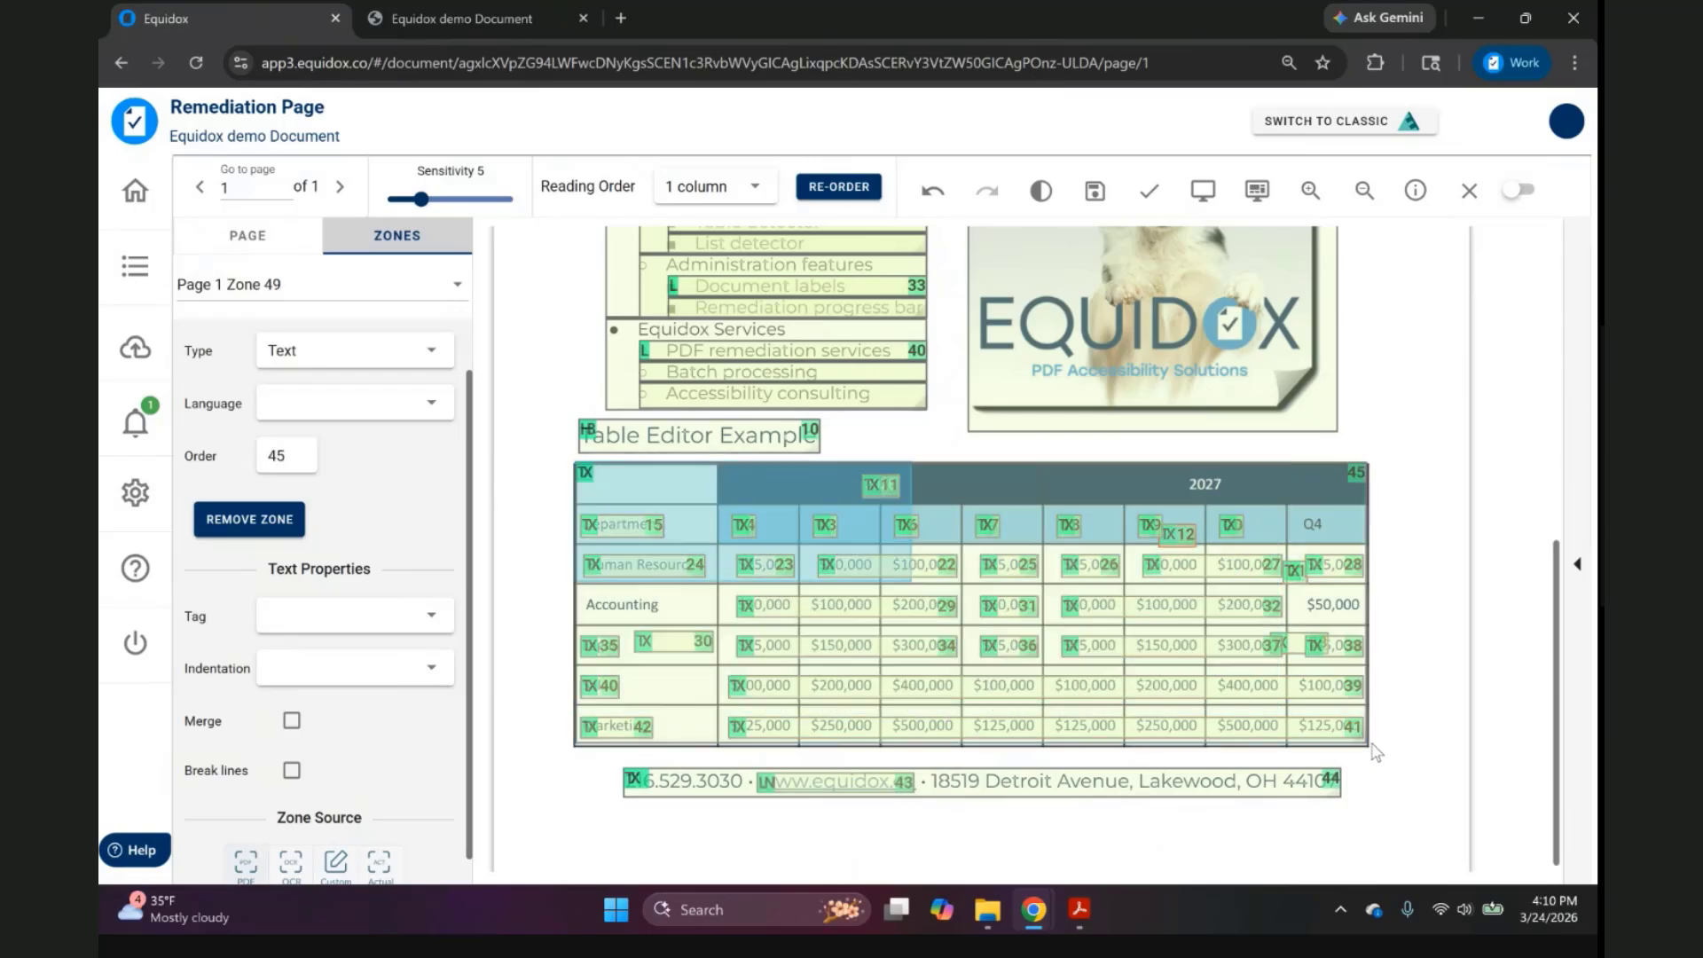
click(1125, 496)
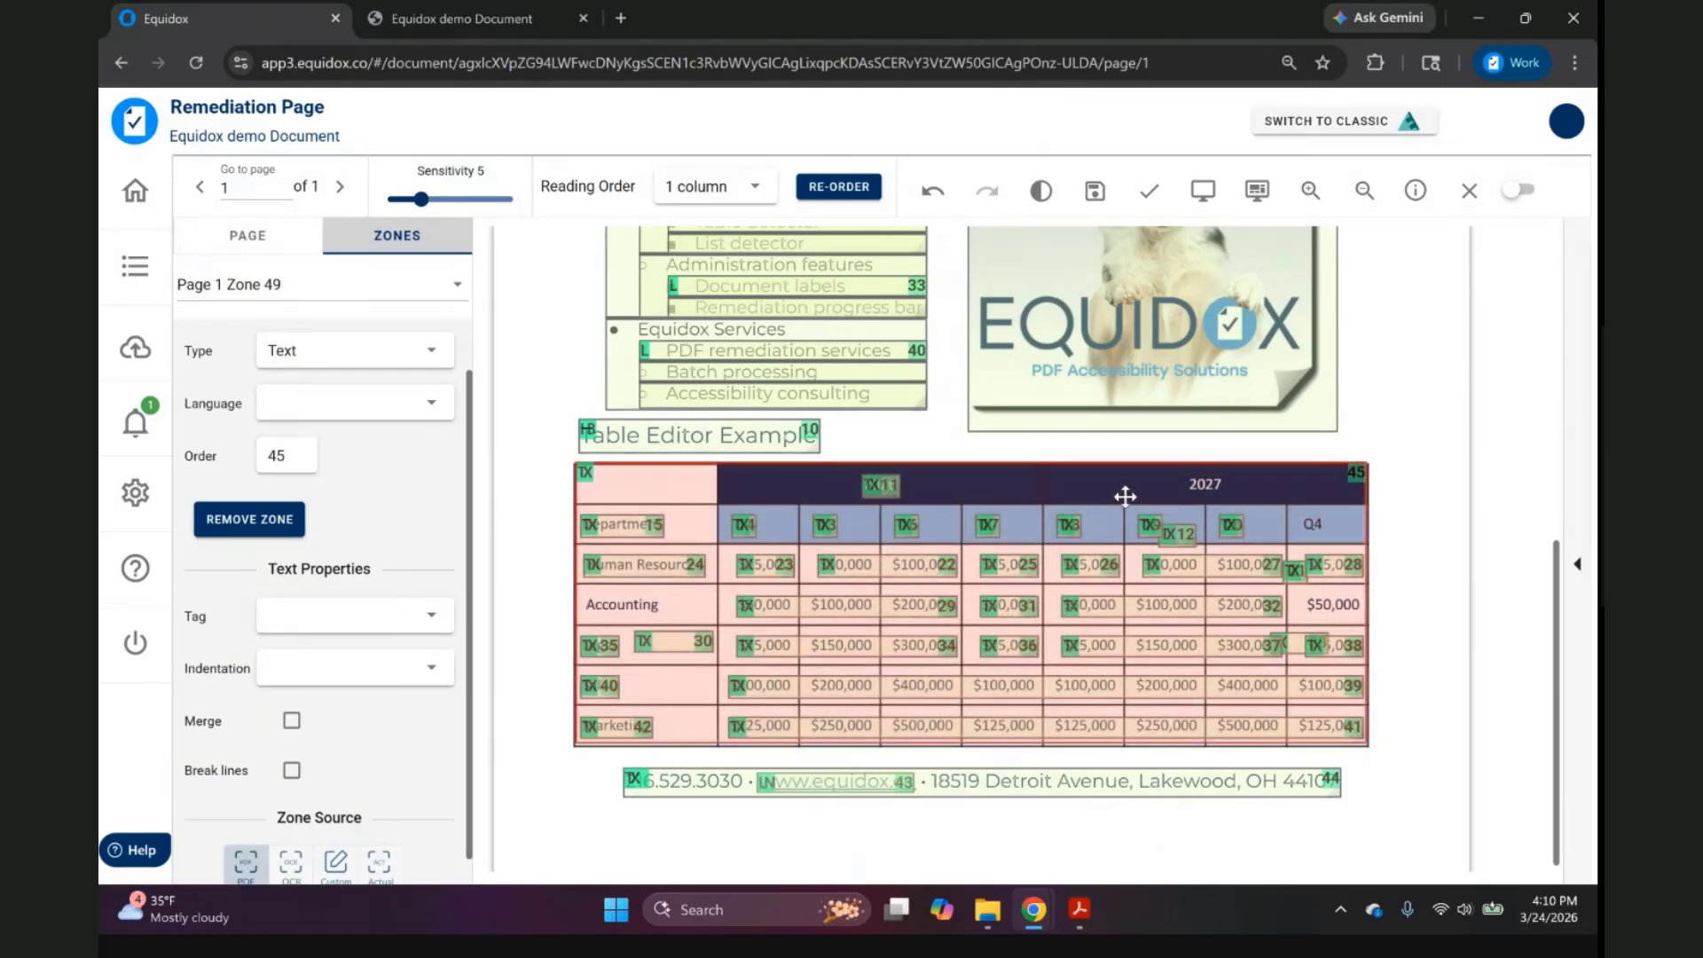
key(t)
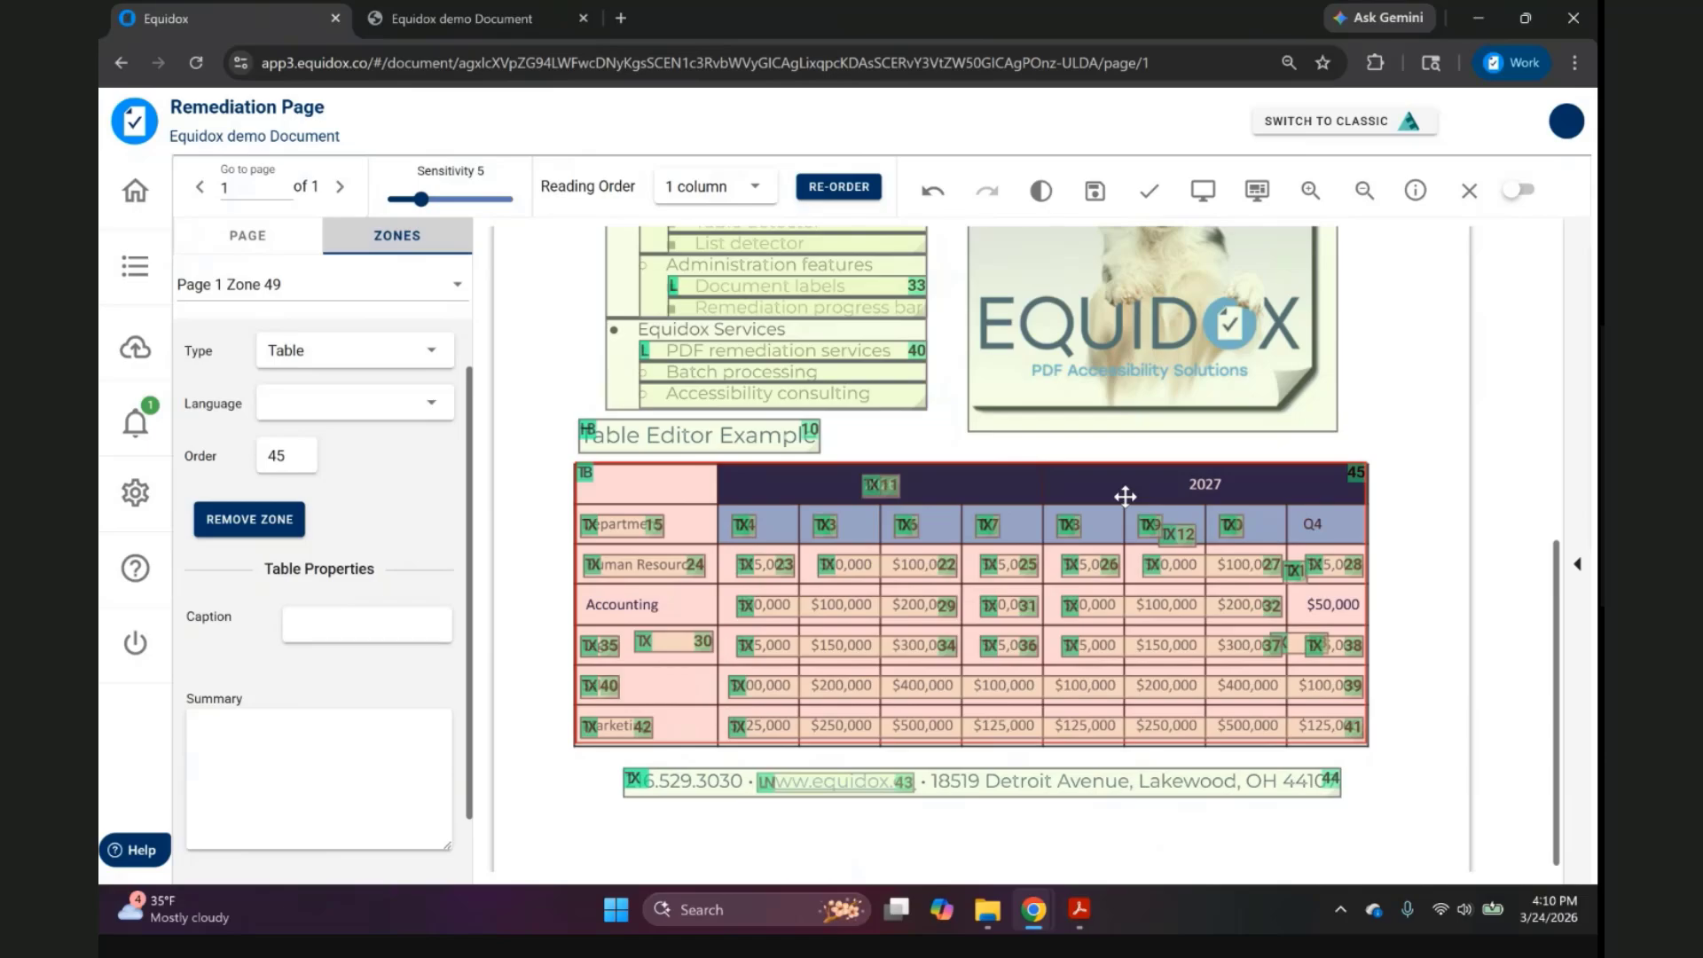
double_click(1125, 497)
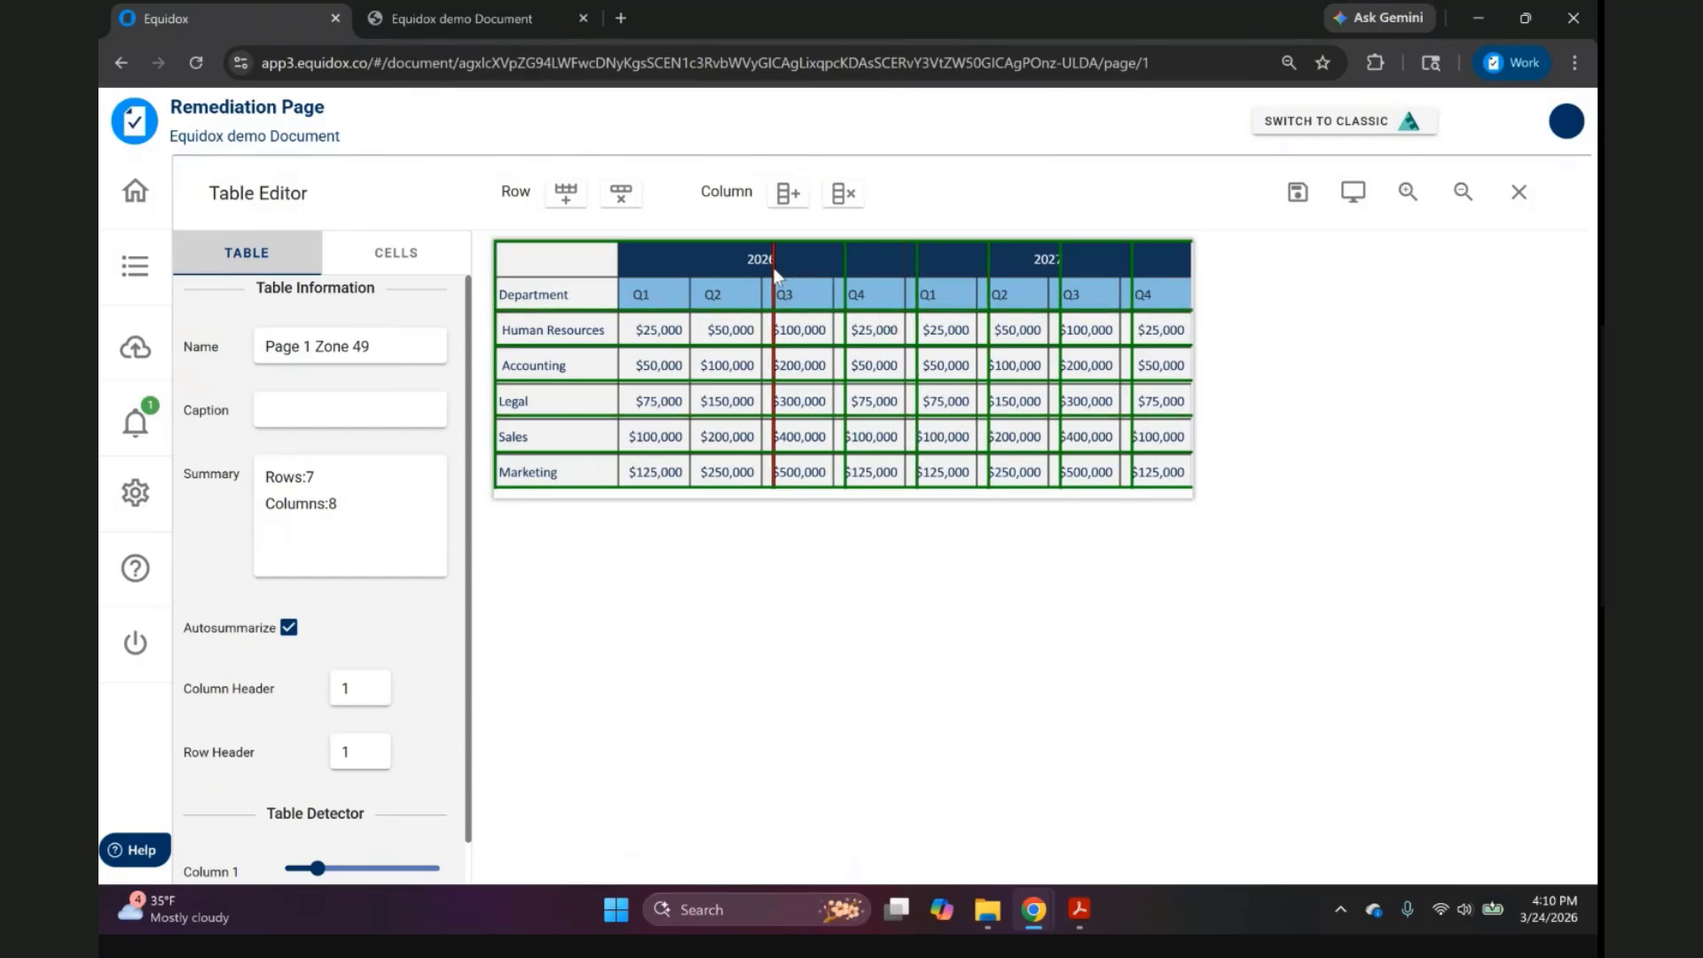
Try manual grid editing by shifting the first Q3 column line and splitting and deleting rows and columns at the first cell.
mouse_move(775, 271)
mouse_down()
mouse_move(800, 273)
mouse_move(786, 279)
mouse_up()
click(728, 303)
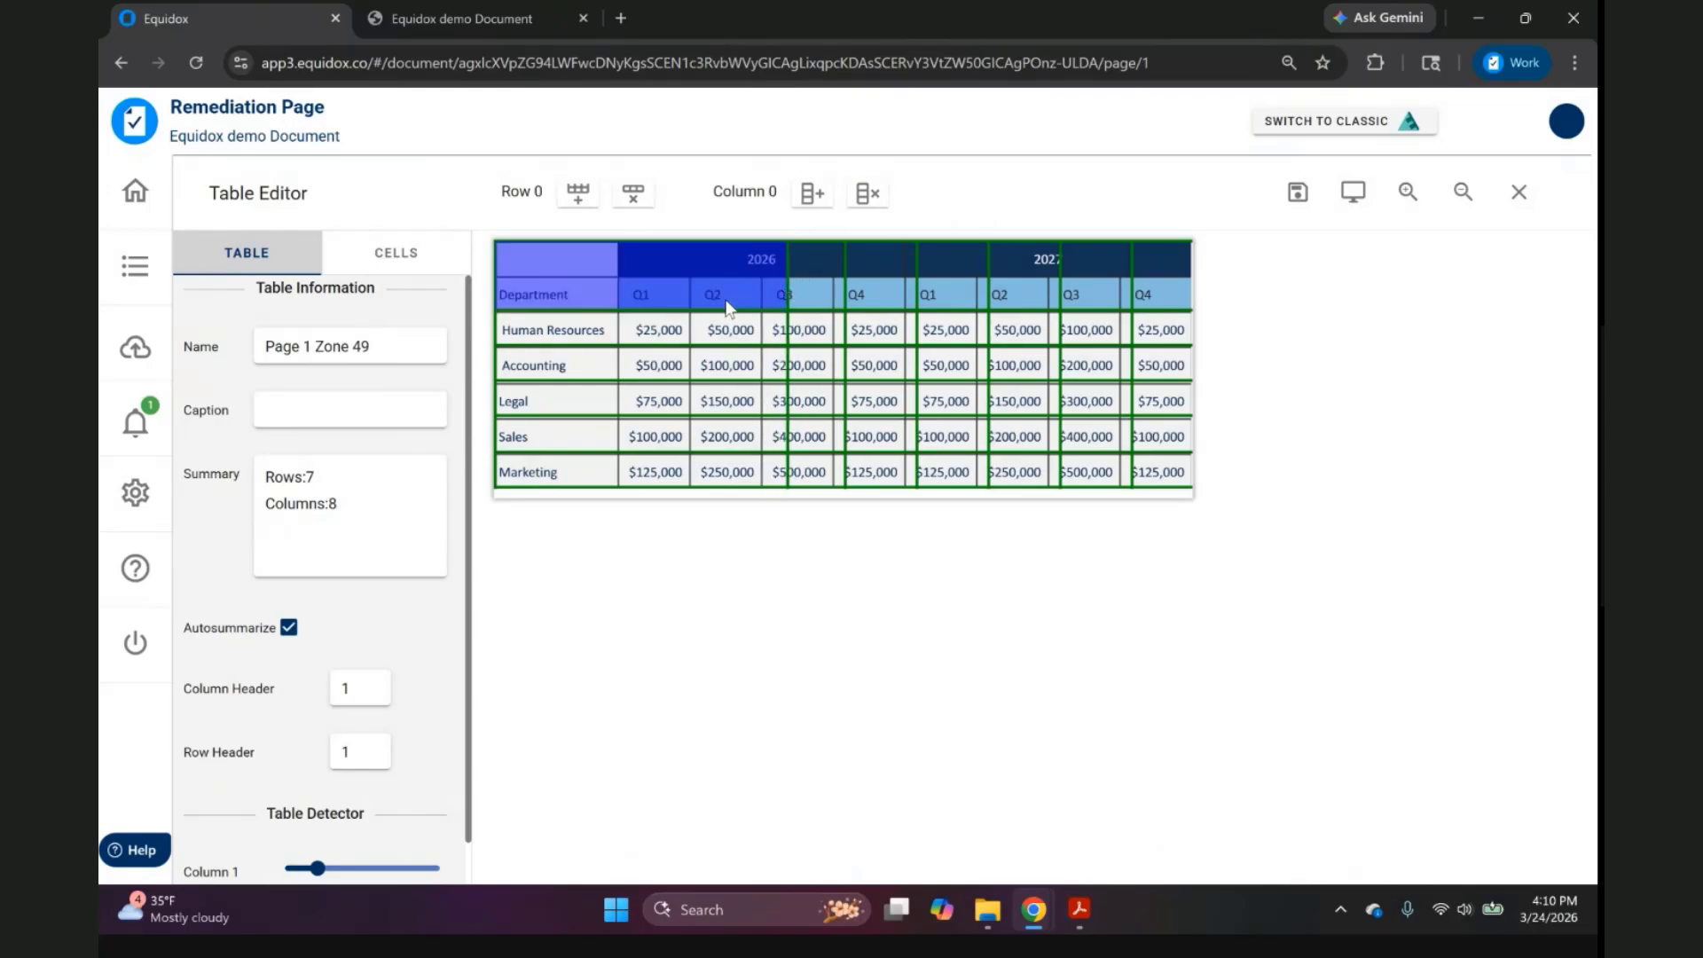
click(583, 200)
click(633, 196)
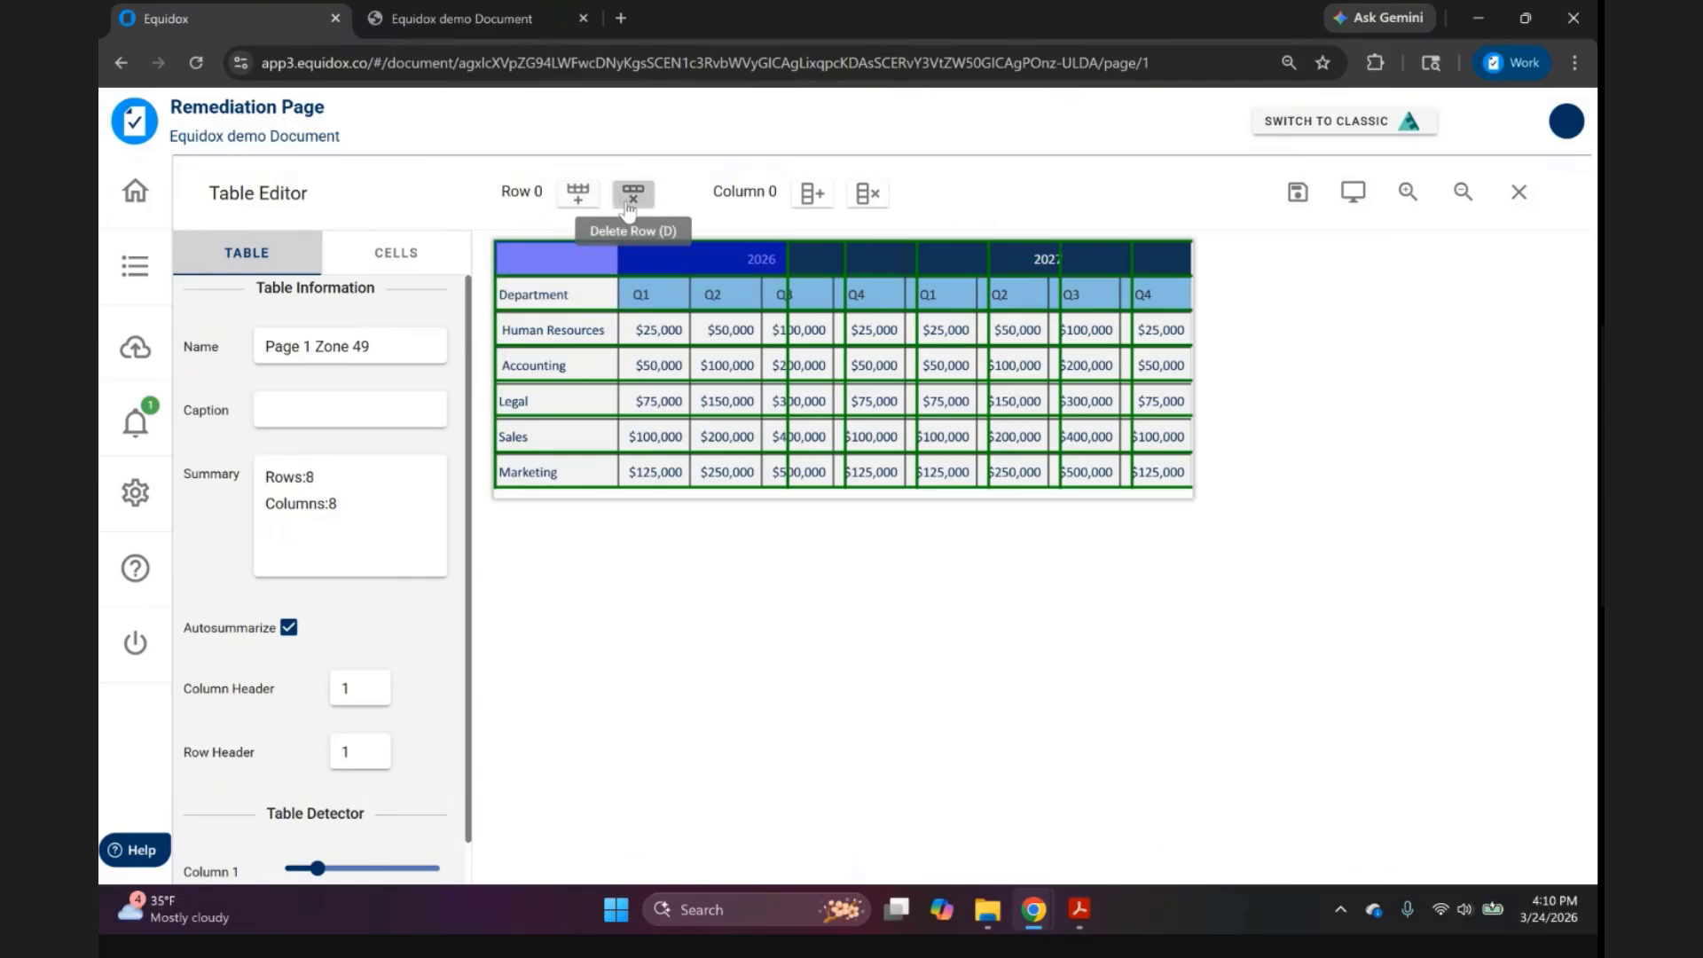
click(632, 195)
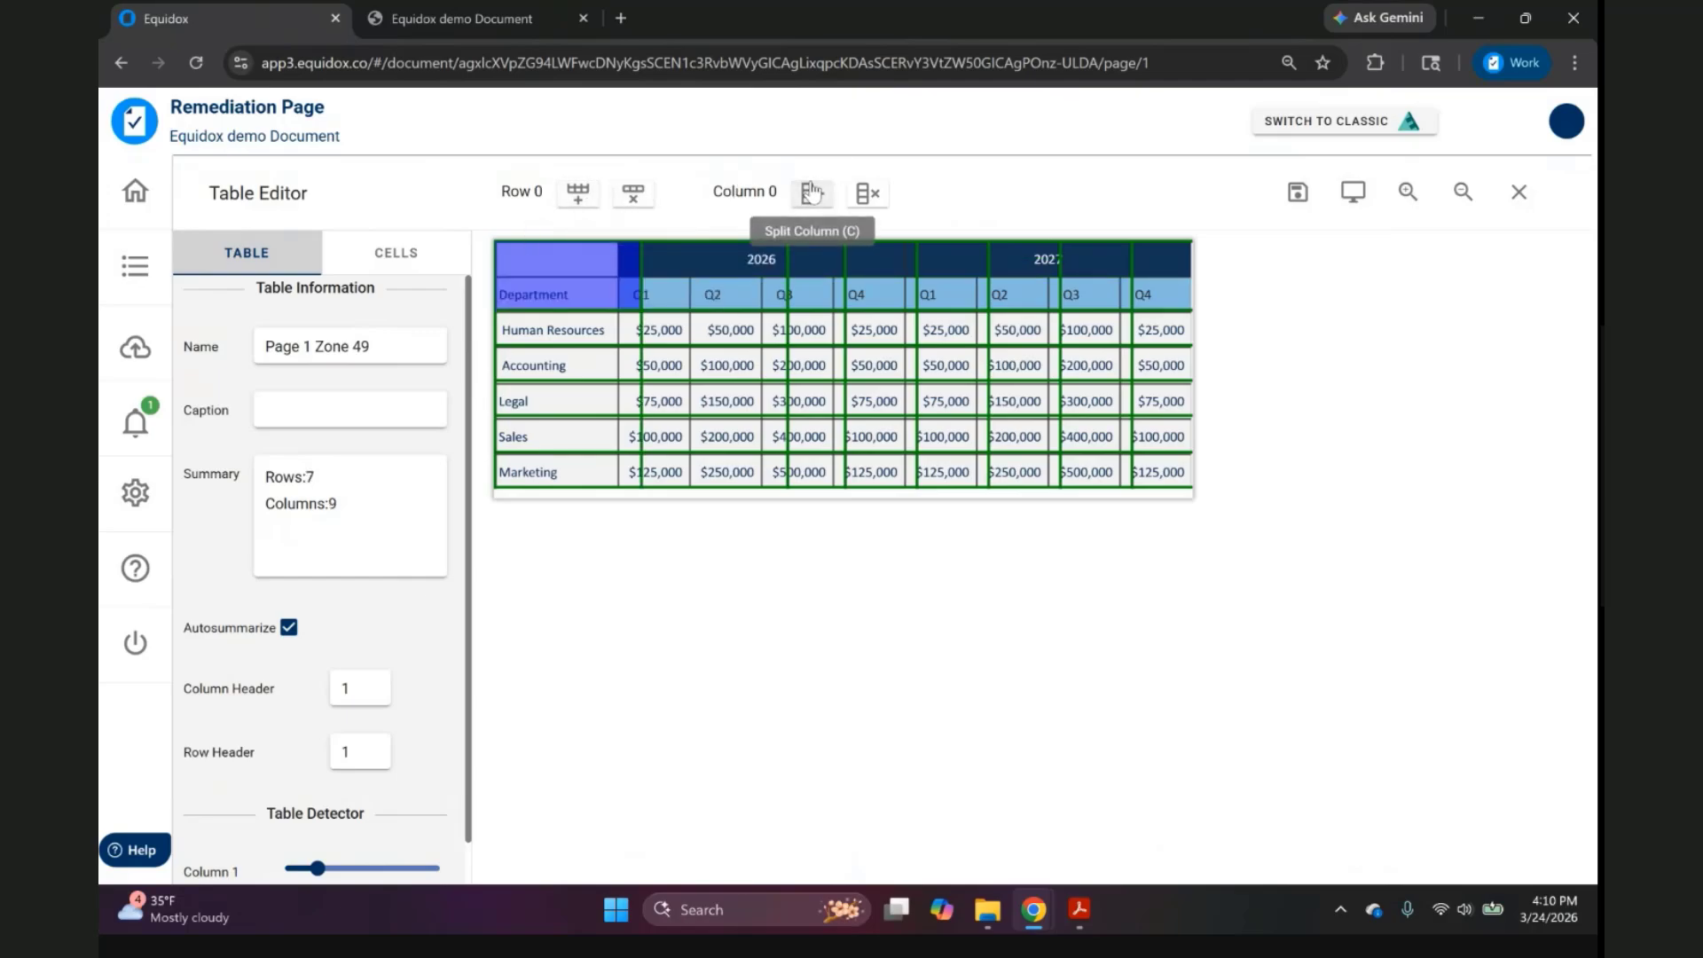
click(868, 194)
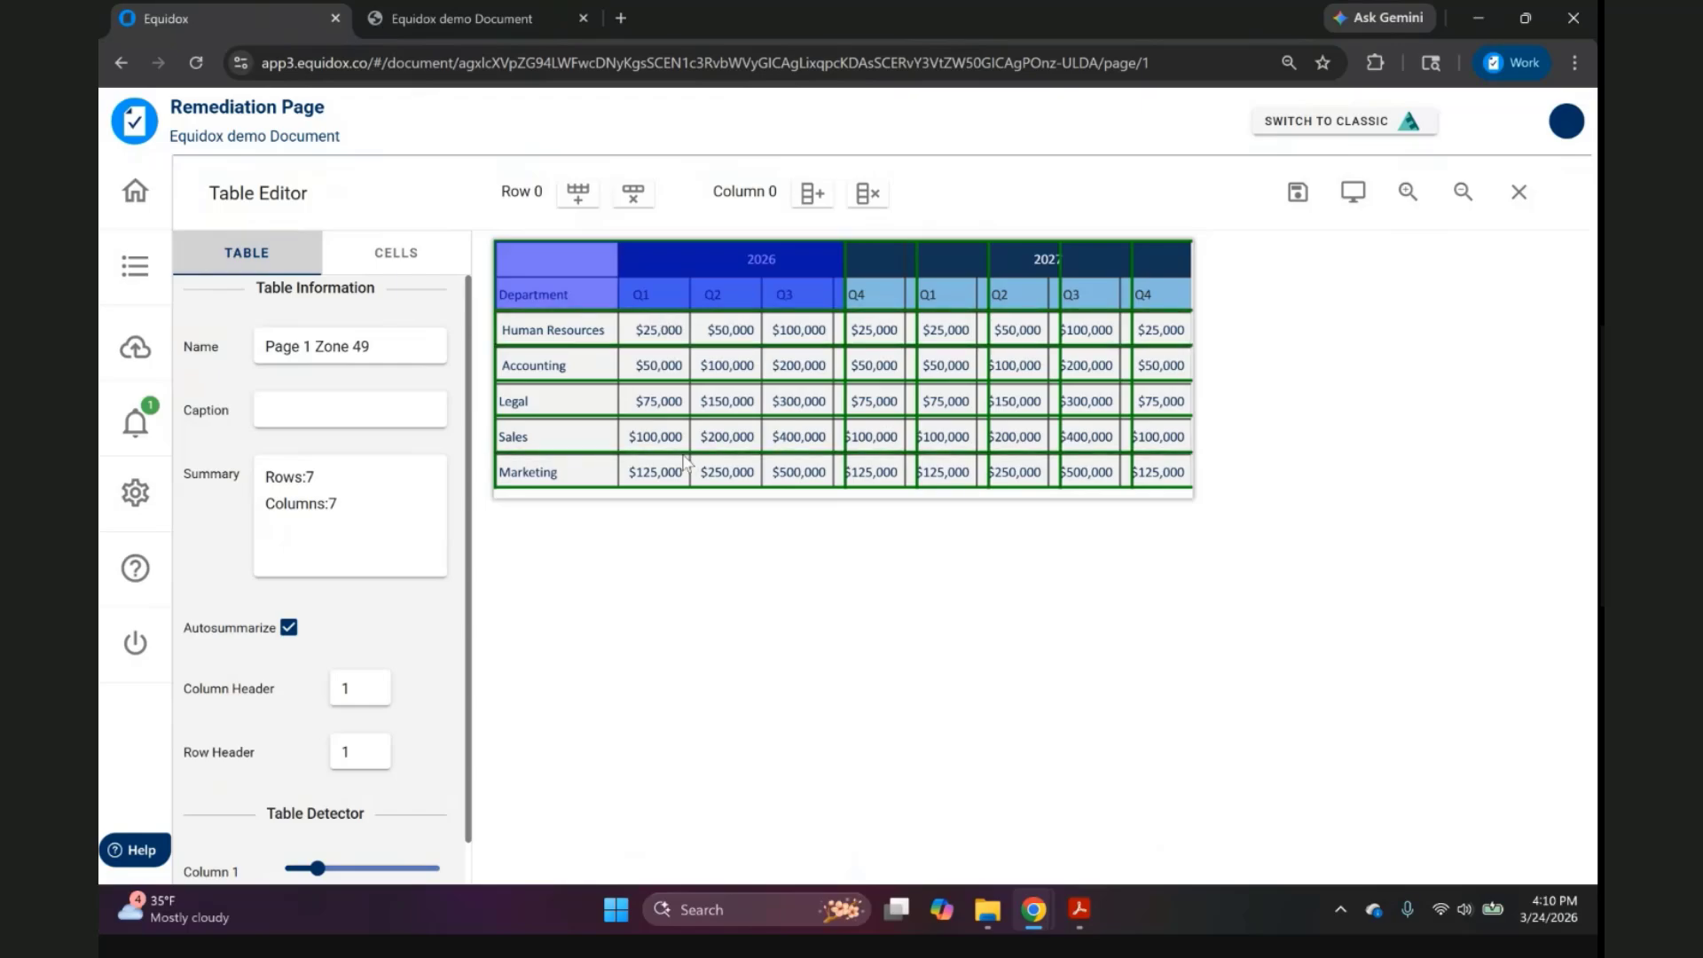
Set the Table Detector's column and row sensitivity to 2.
scroll(351, 430, down, 3)
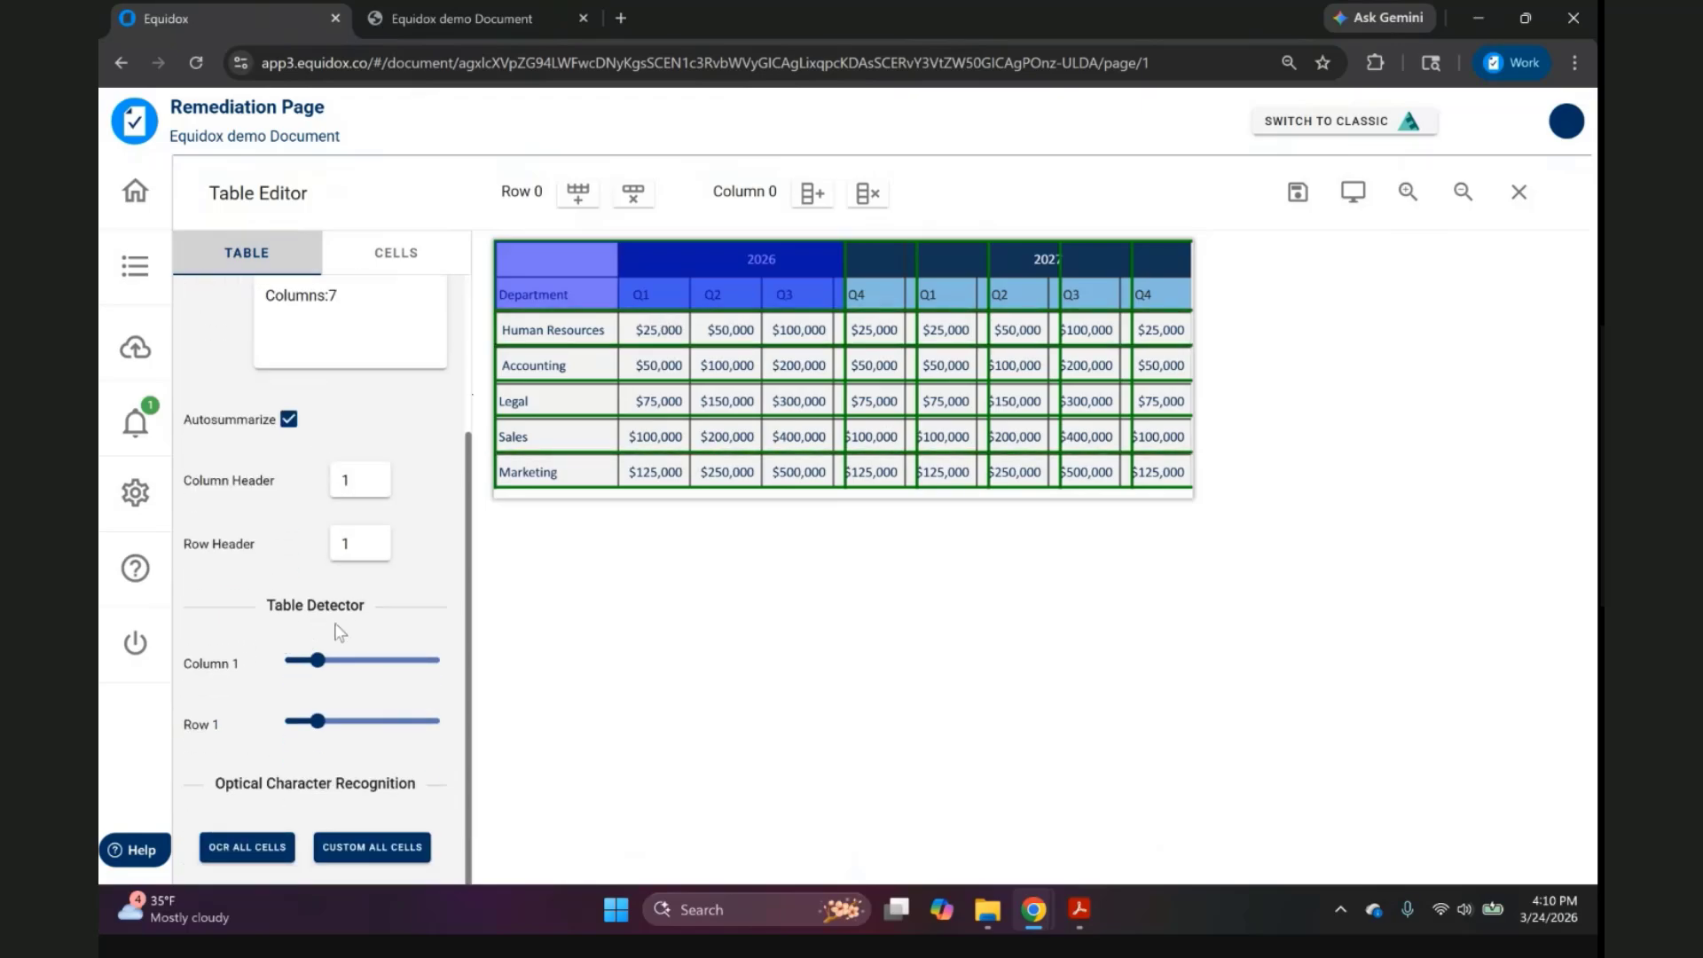
drag(317, 660, 348, 660)
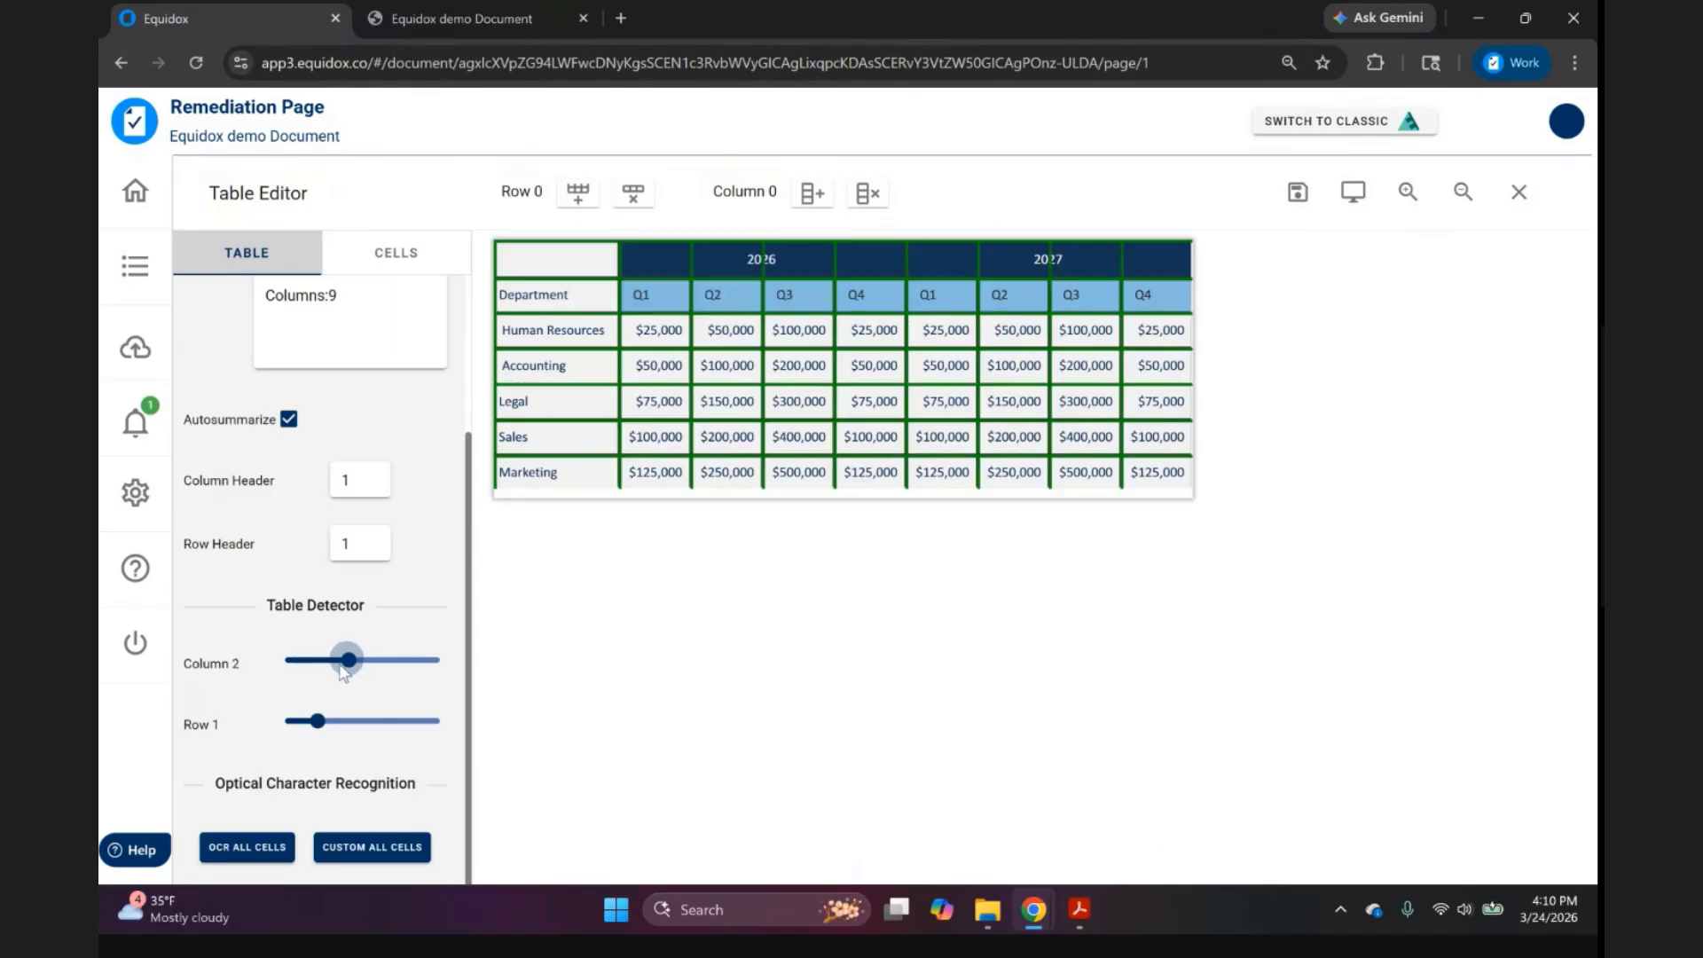
drag(317, 720, 349, 720)
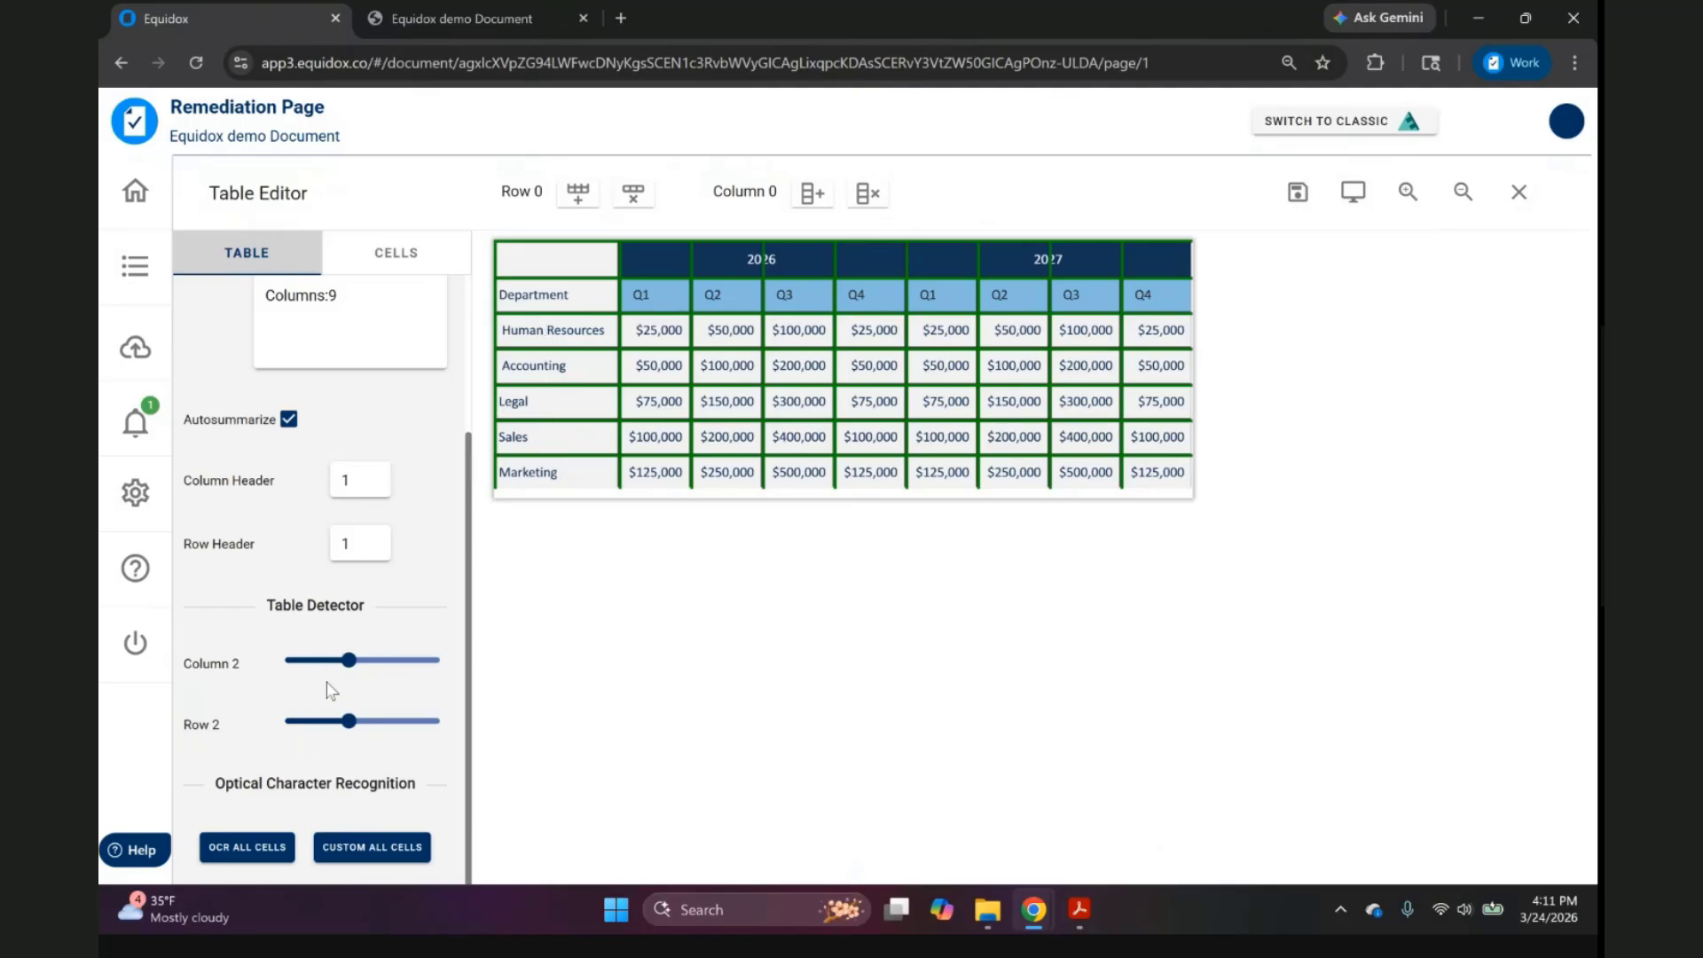
Check the detected cells by stepping down the first column and across the Marketing row, and preview the table.
click(556, 271)
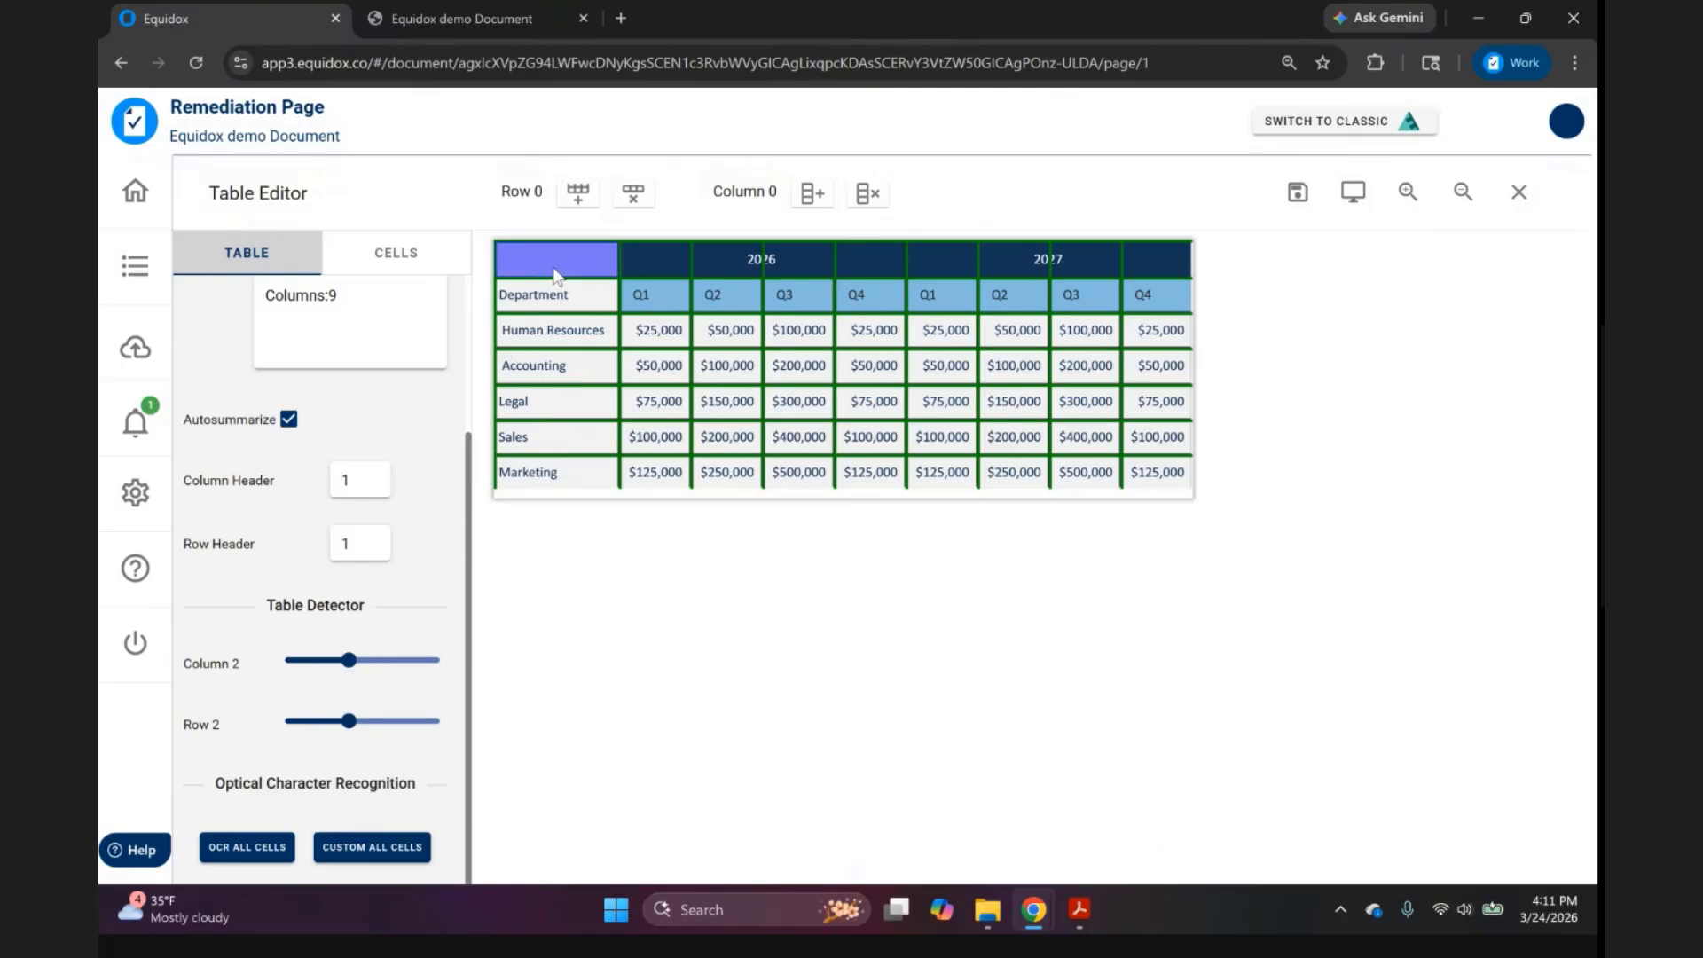
key(Down)
key(Down)
key(Down)
key(Down)
key(Down)
key(Down)
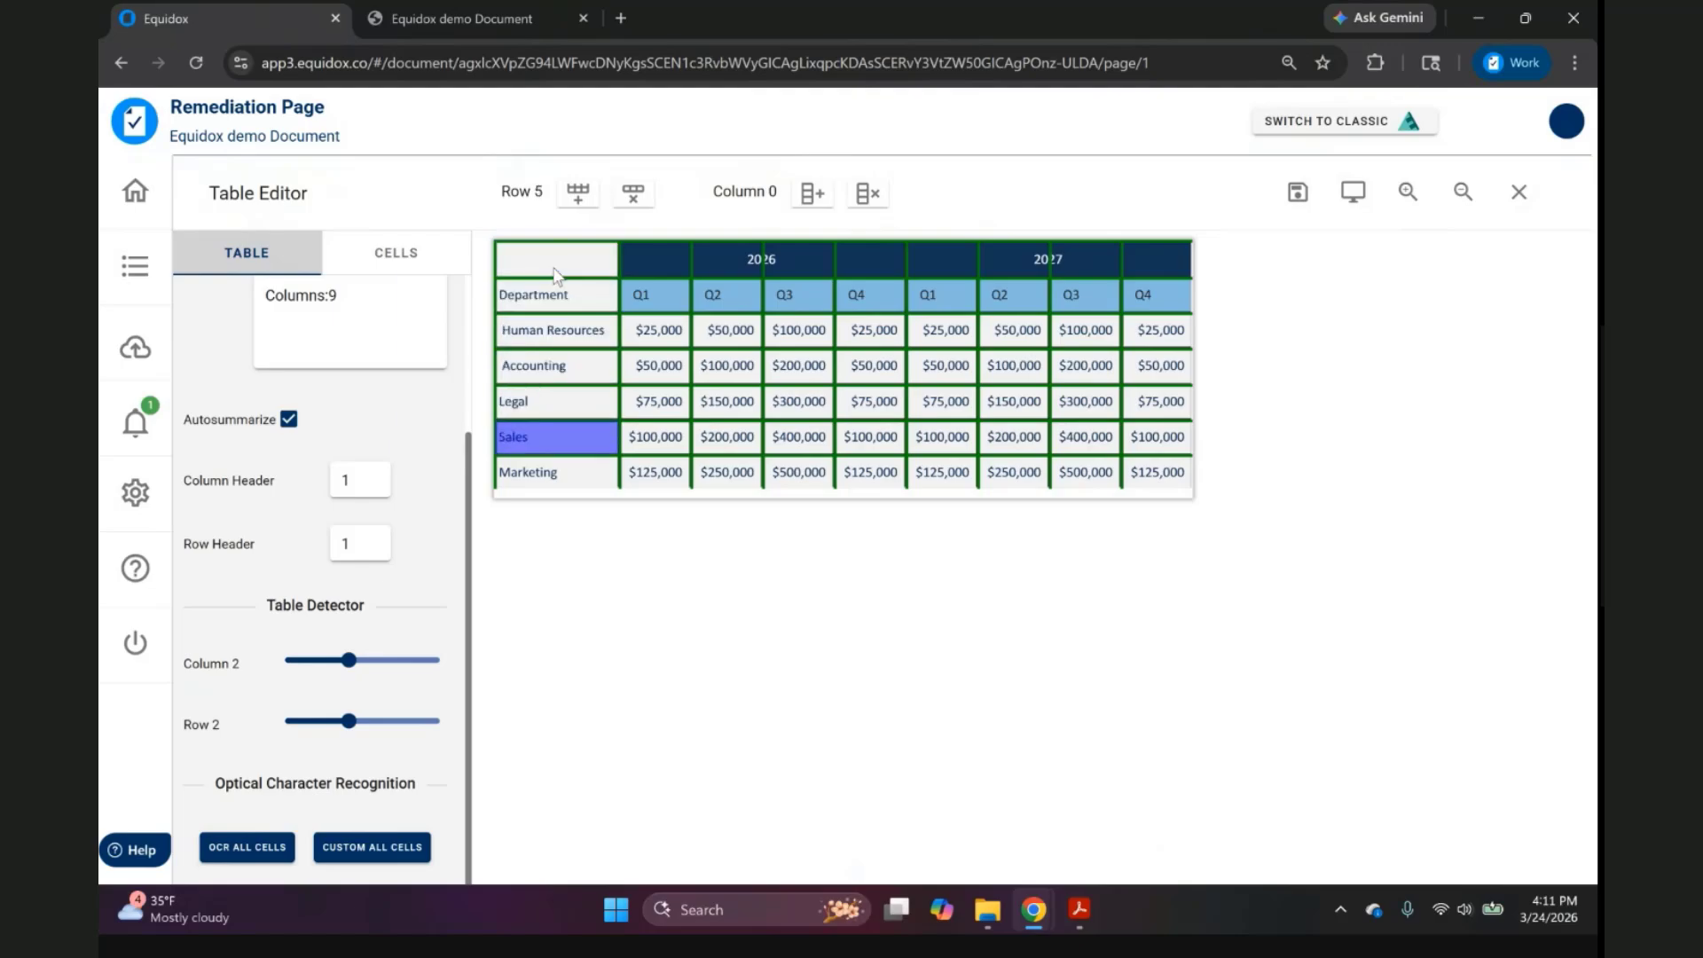
key(Right)
key(Right)
key(Right)
key(Right)
key(Right)
key(Right)
key(Right)
key(Right)
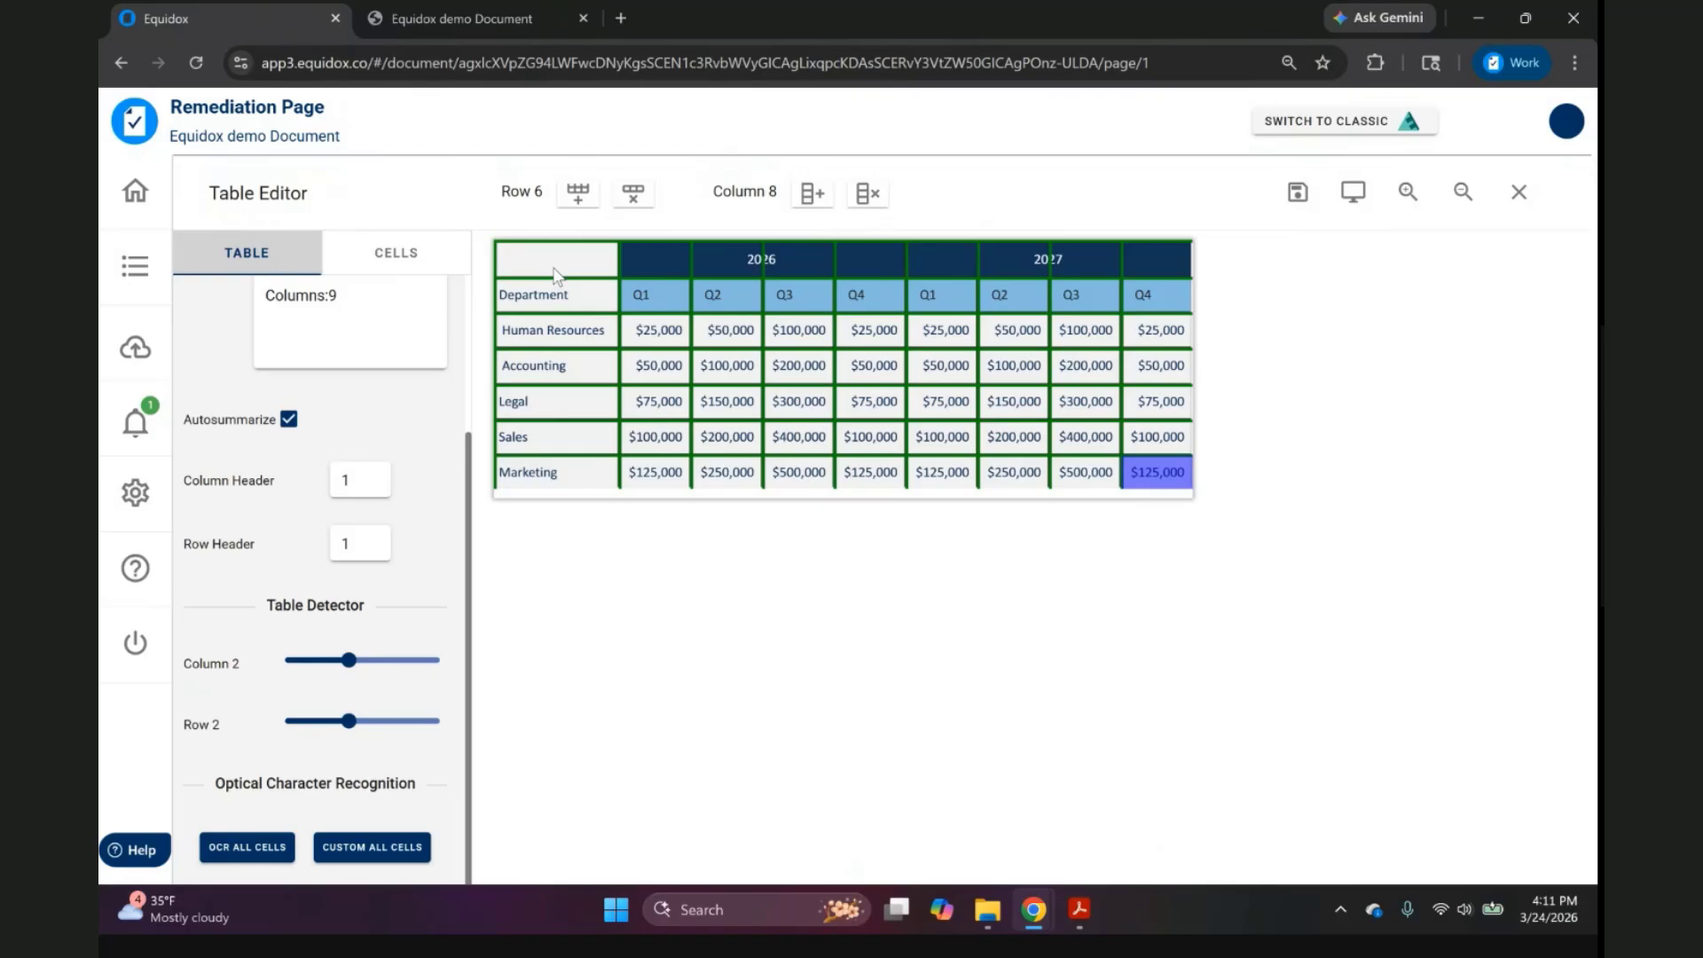
click(1363, 195)
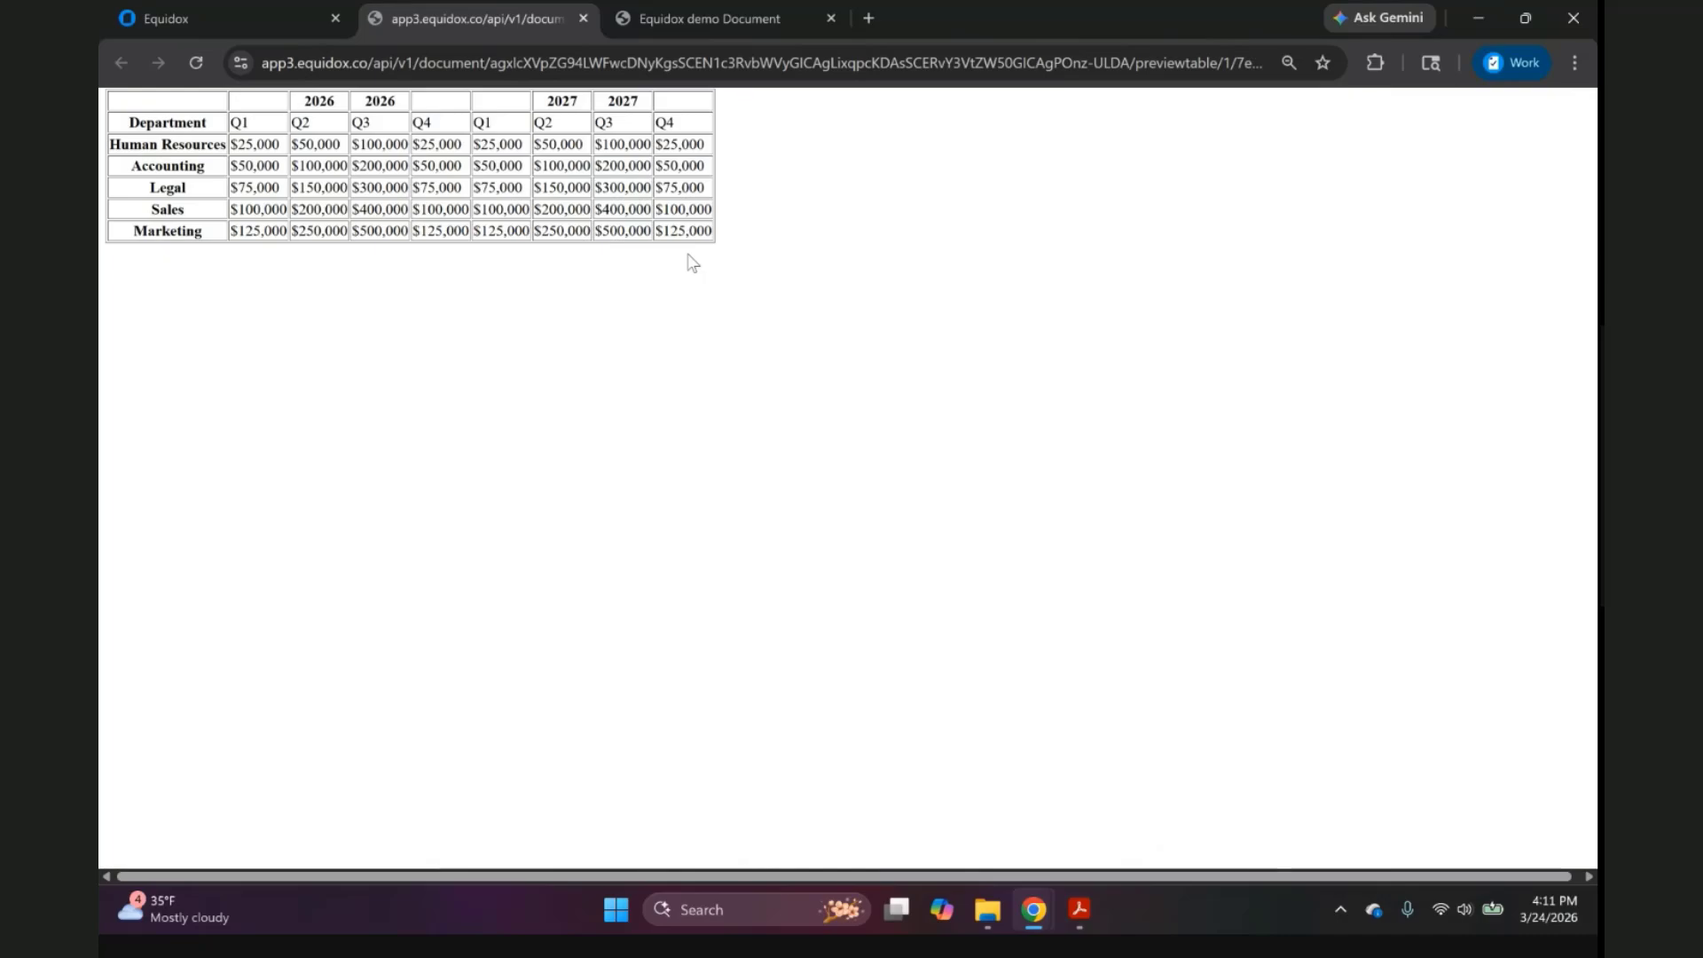
Compare the table's plain text in the document preview with the table preview, examining the duplicated 2026 and 2027 header cells.
click(715, 19)
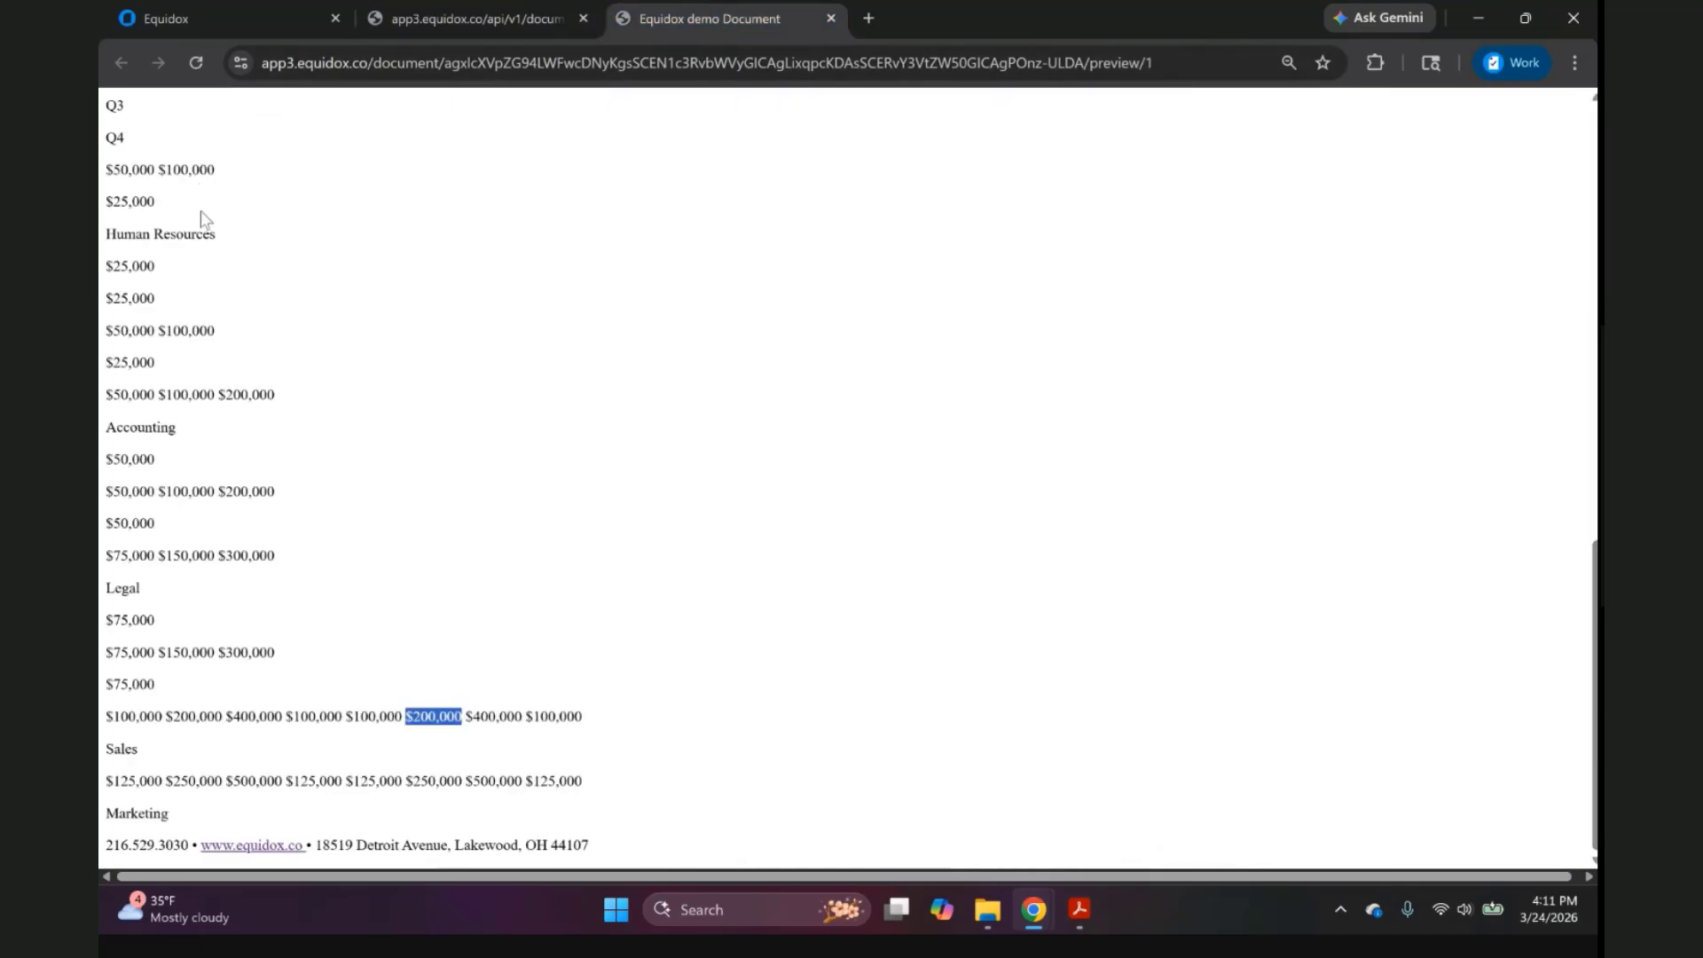
scroll(277, 600, up, 4)
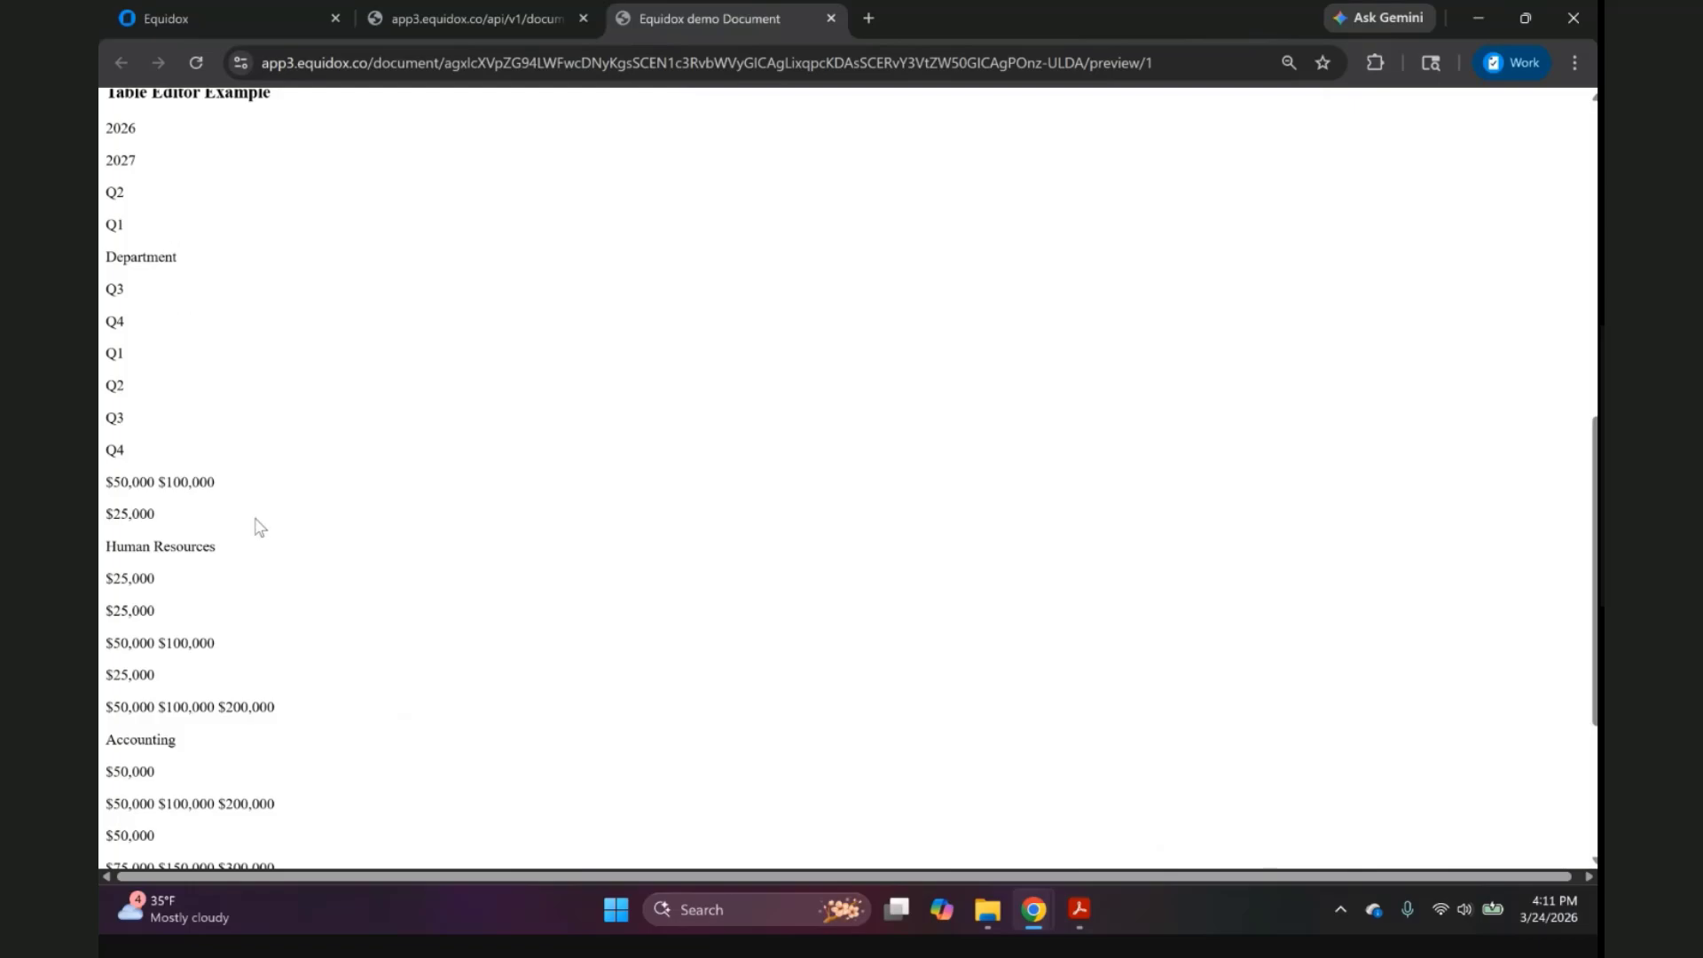
scroll(256, 519, down, 3)
scroll(257, 520, up, 3)
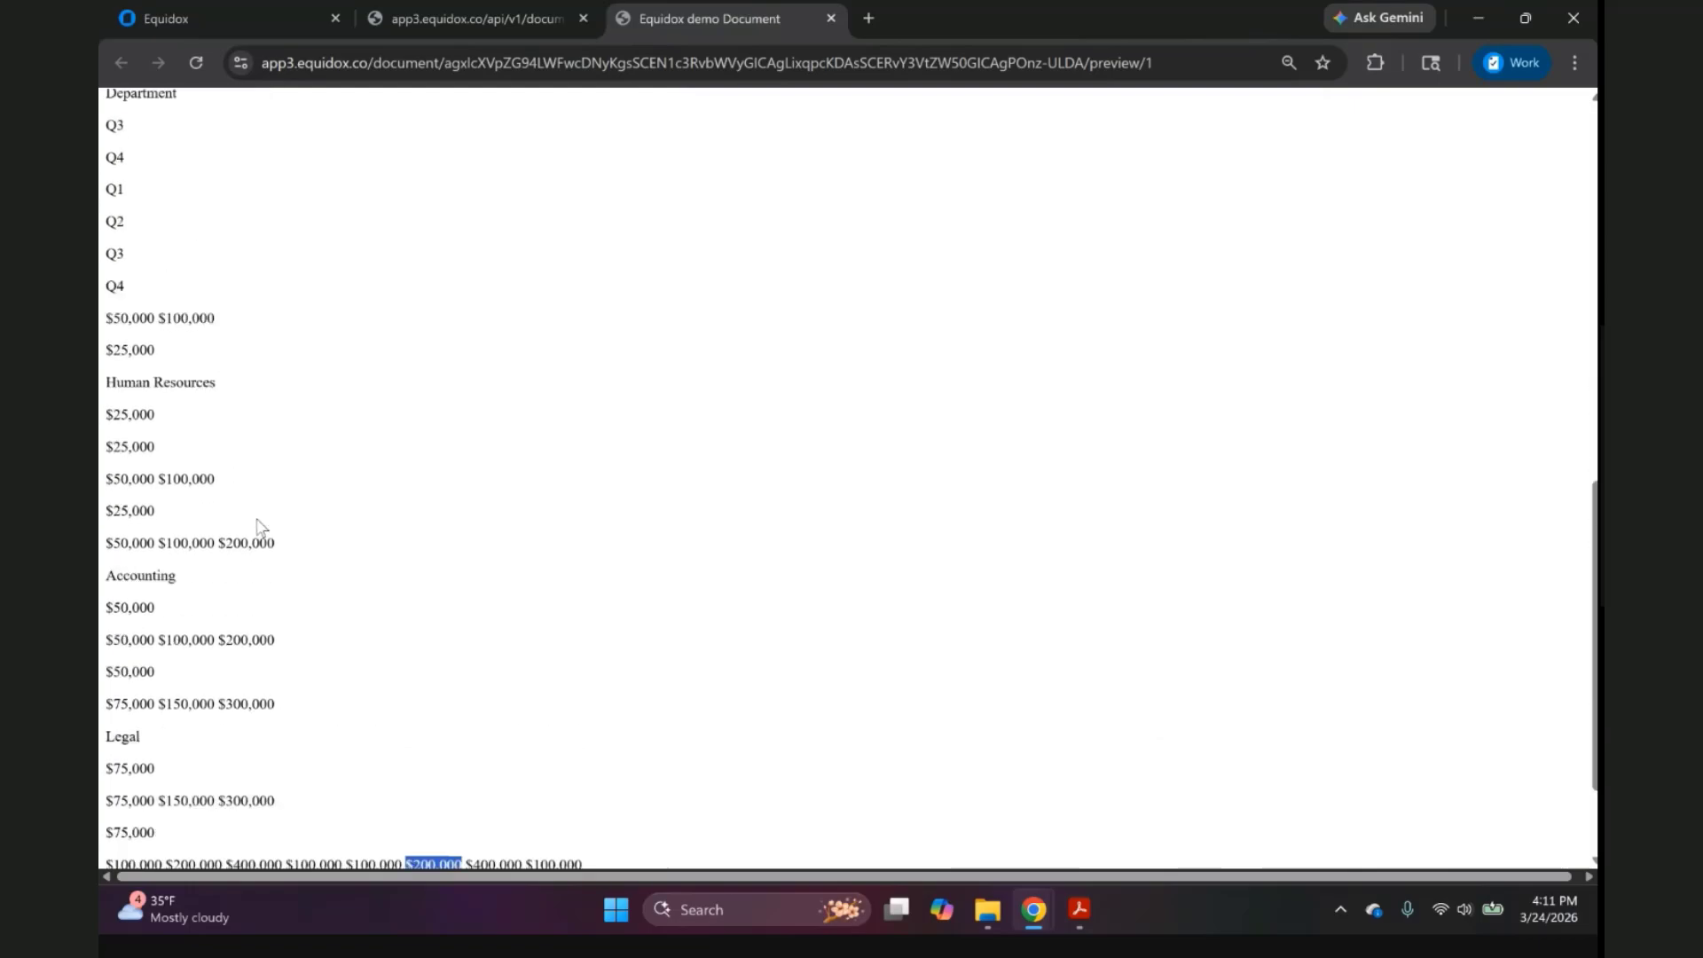
click(494, 18)
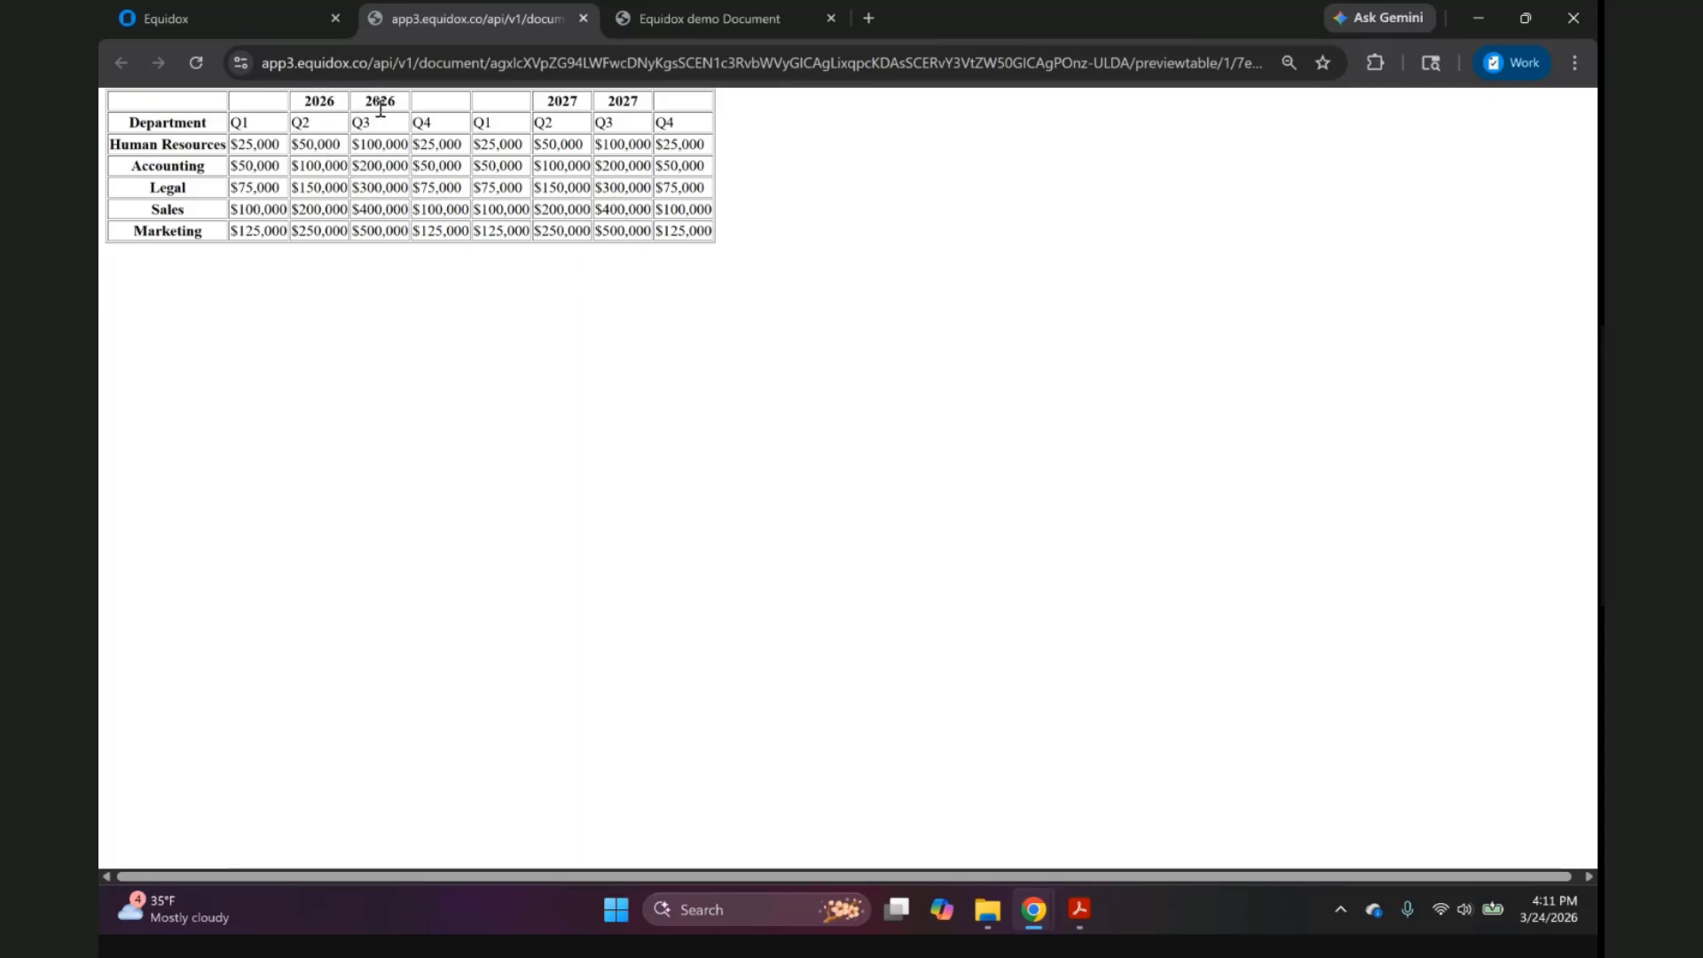
double_click(320, 100)
double_click(373, 100)
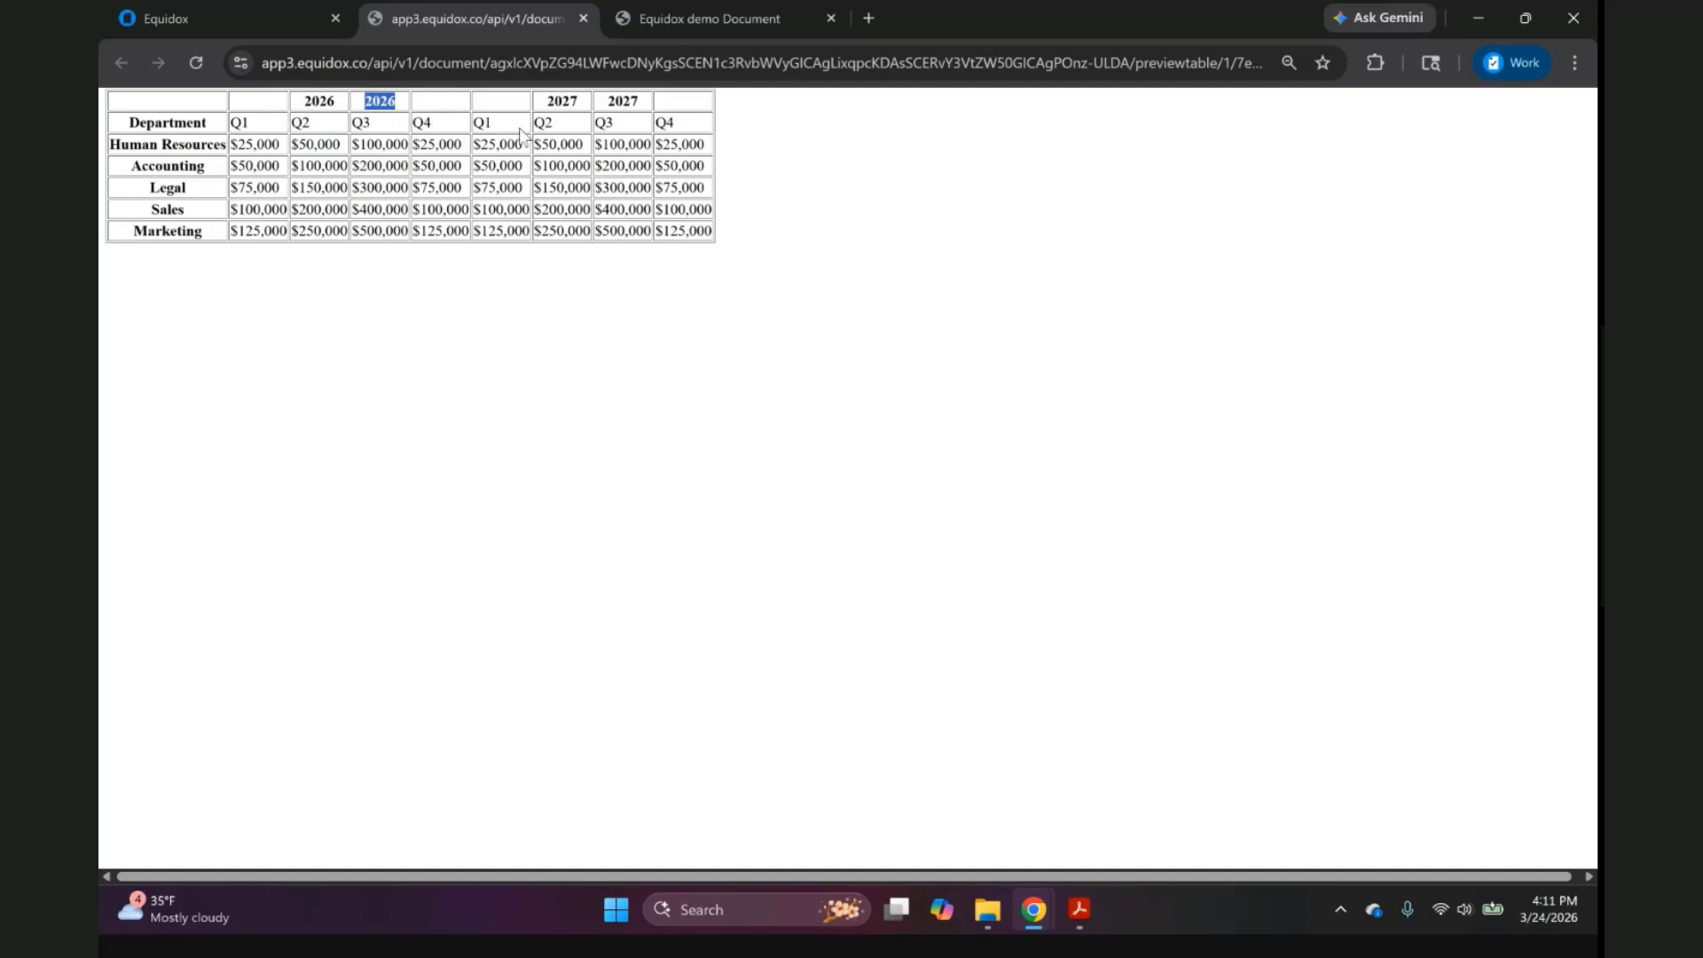
double_click(562, 101)
double_click(623, 101)
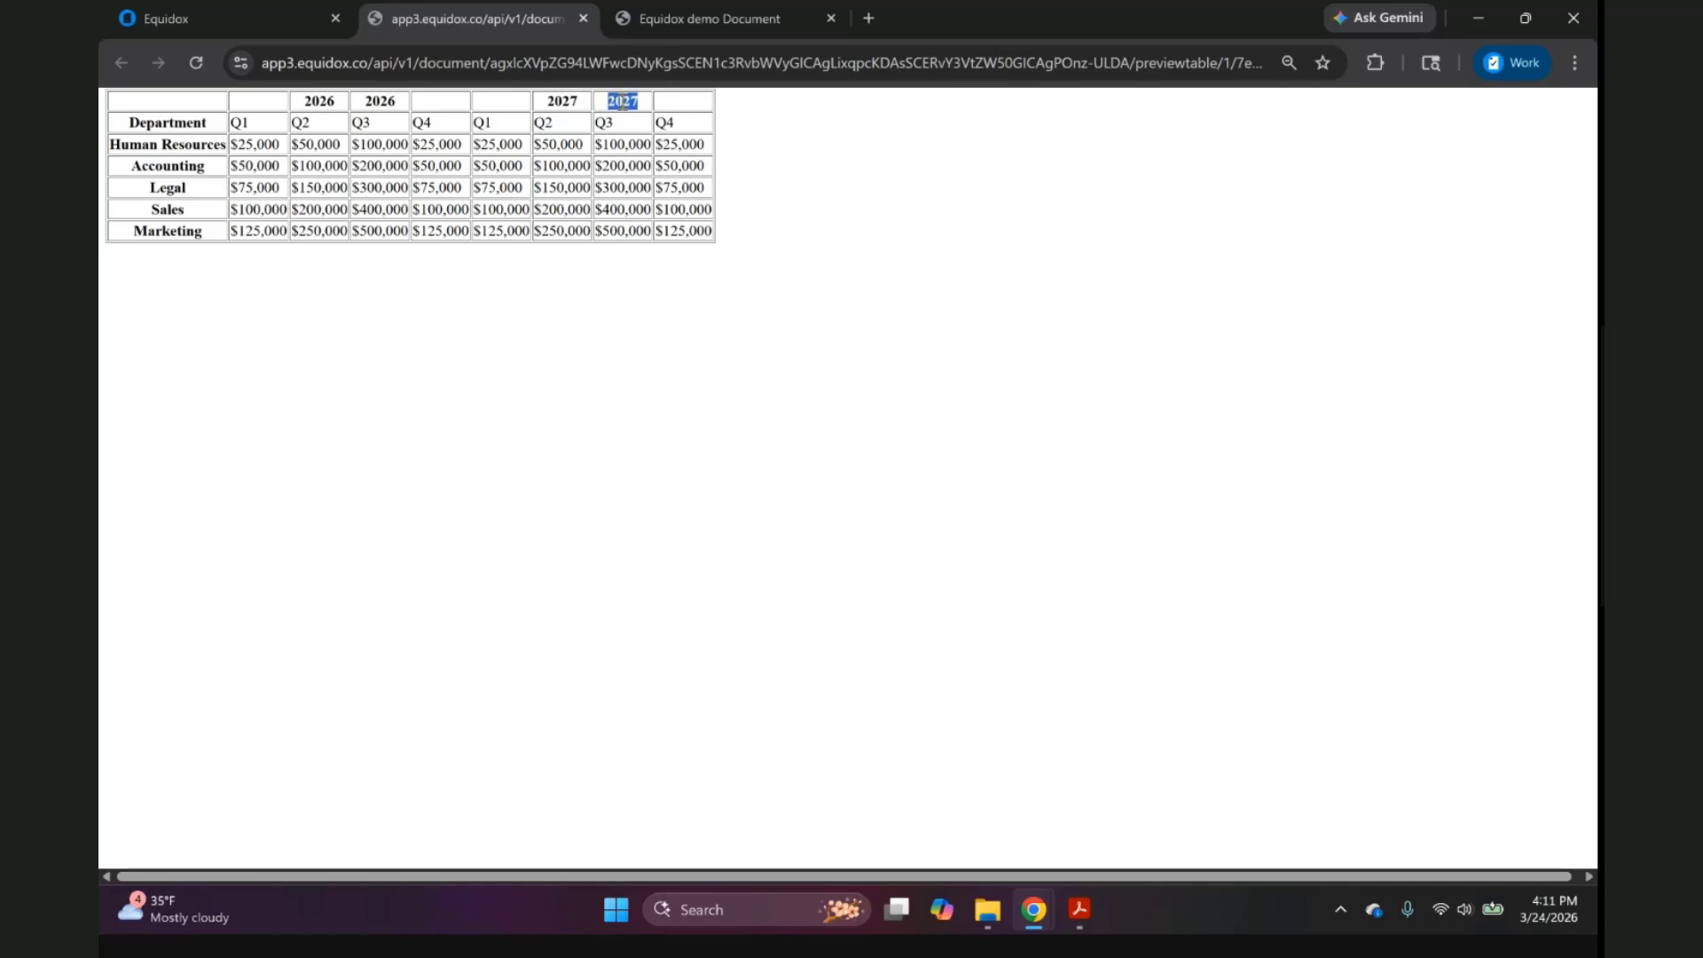
In the Table Editor's top row, span the 2026 header across columns 2-5 and the 2027 header across columns 6-9.
click(280, 18)
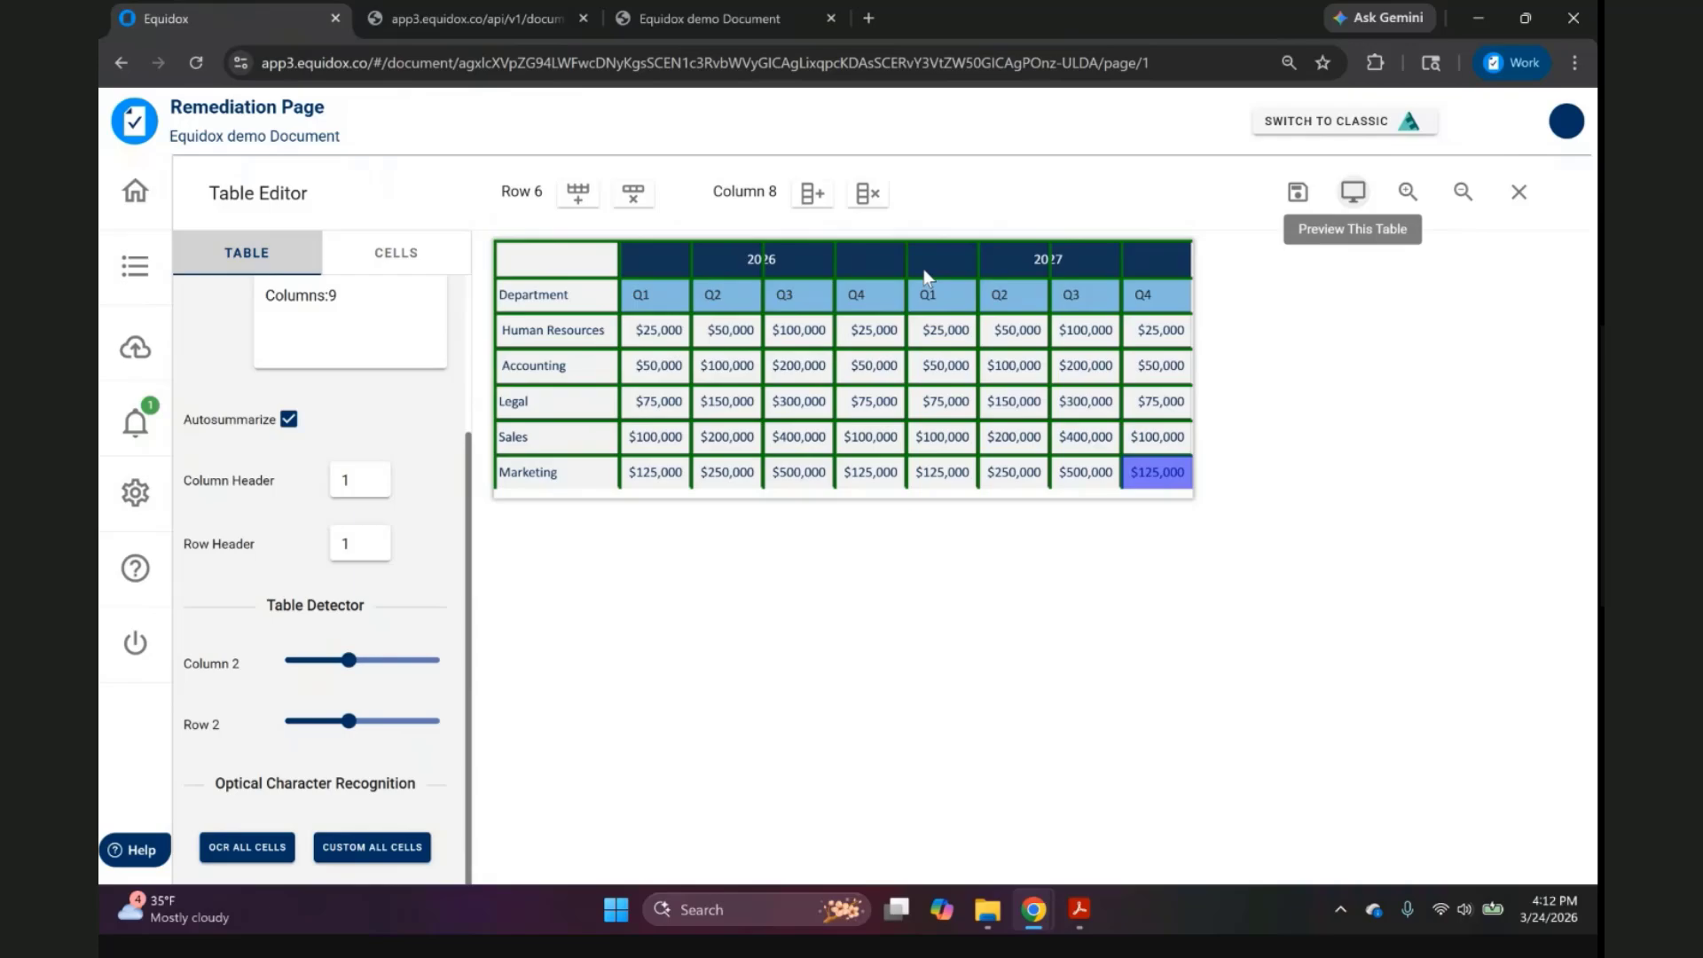
click(660, 255)
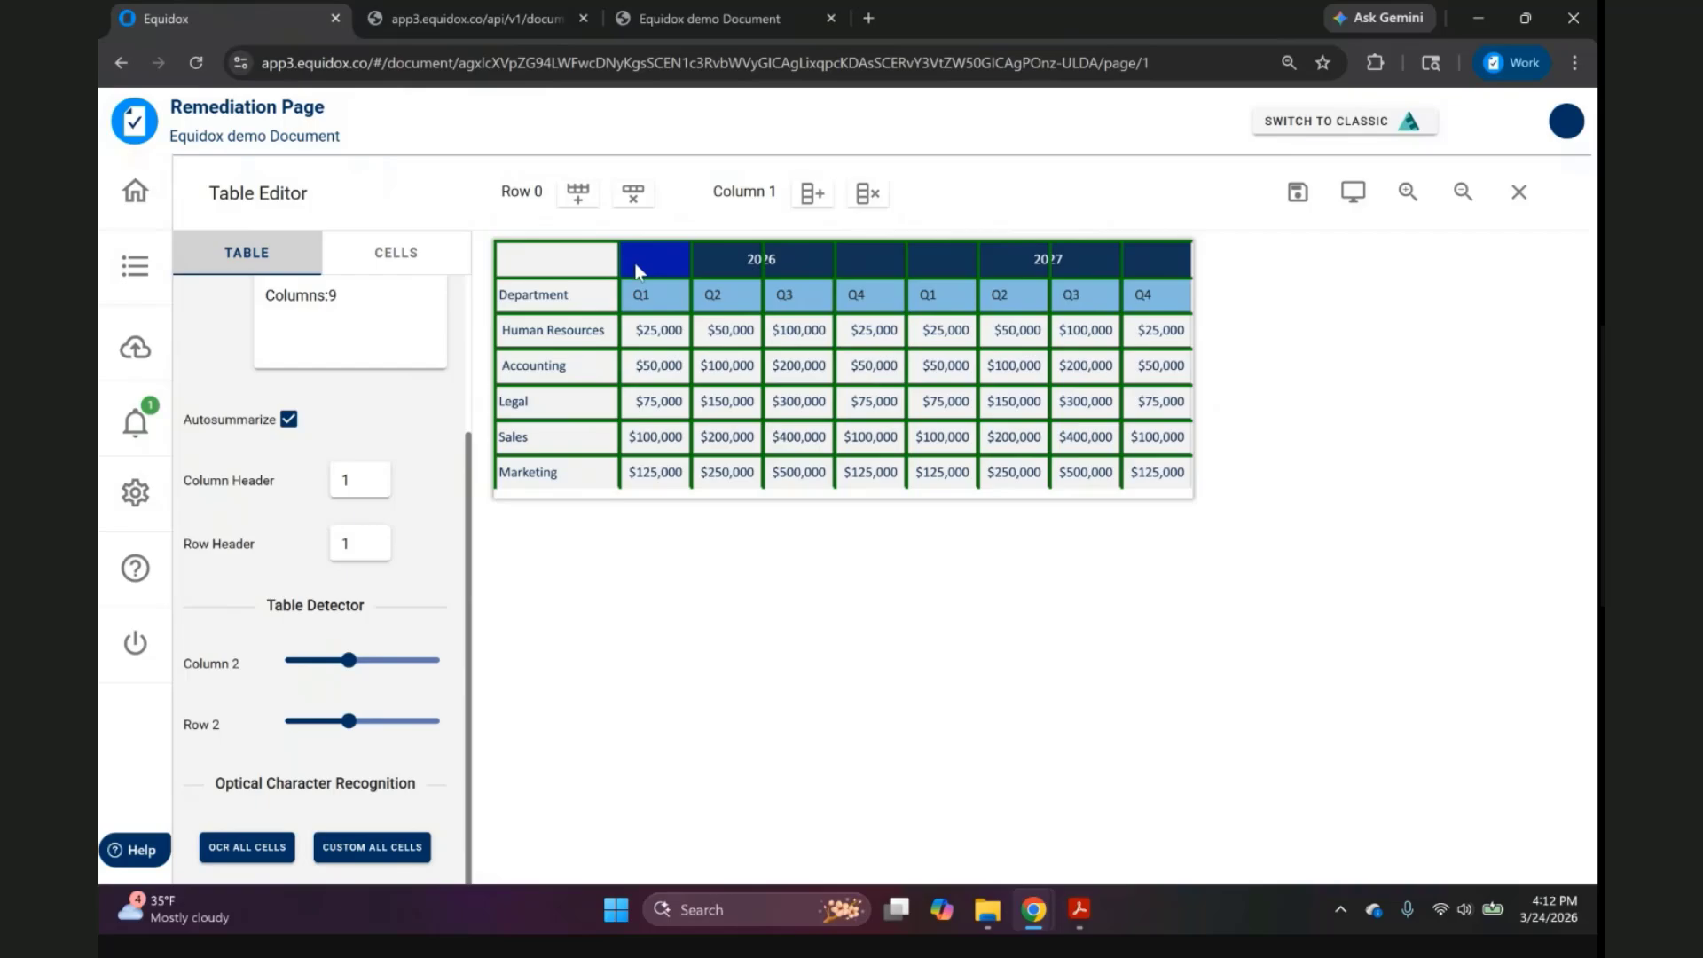
shift+click(877, 254)
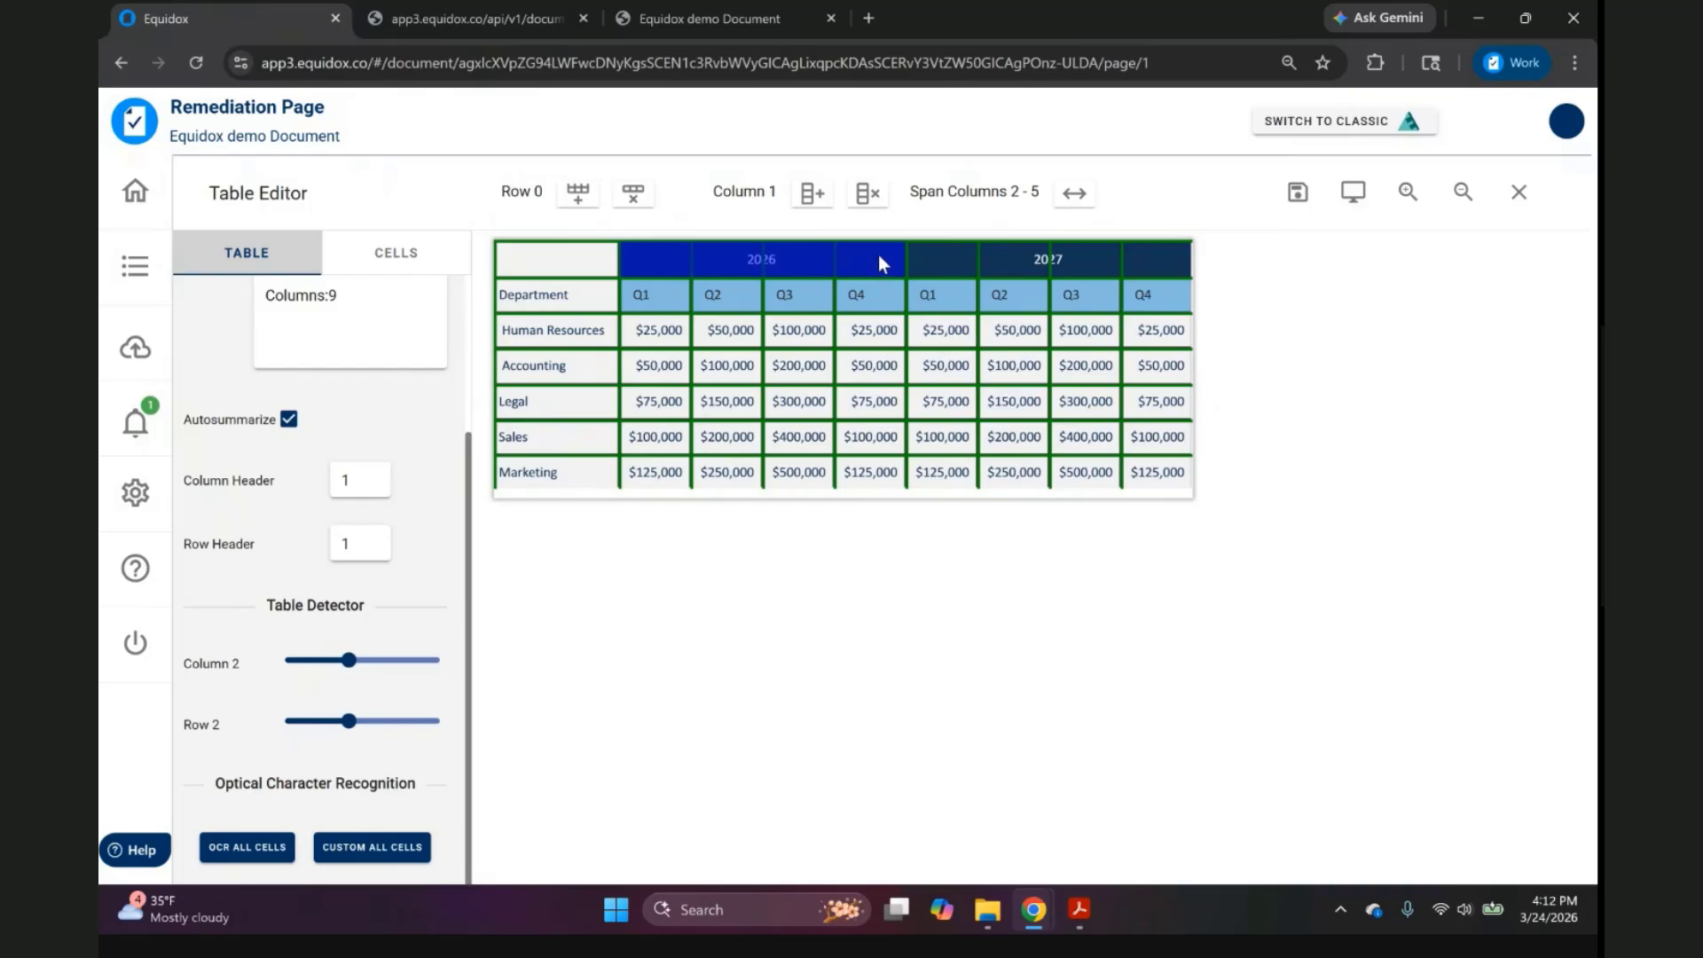
click(1073, 197)
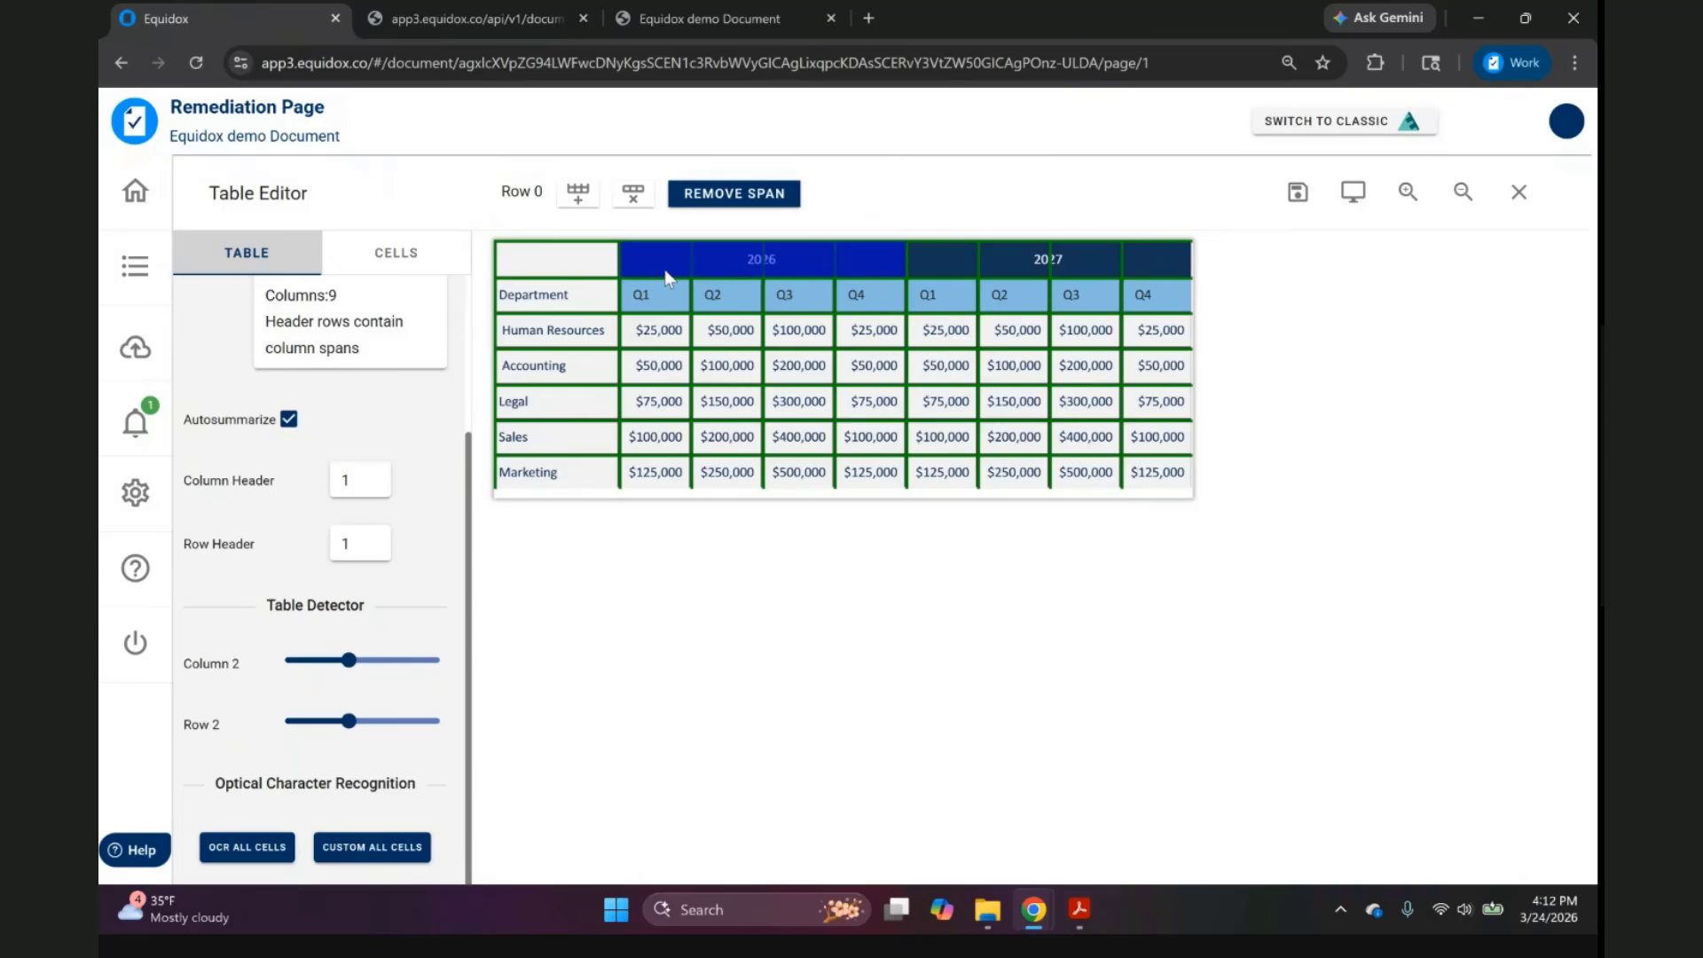
click(933, 275)
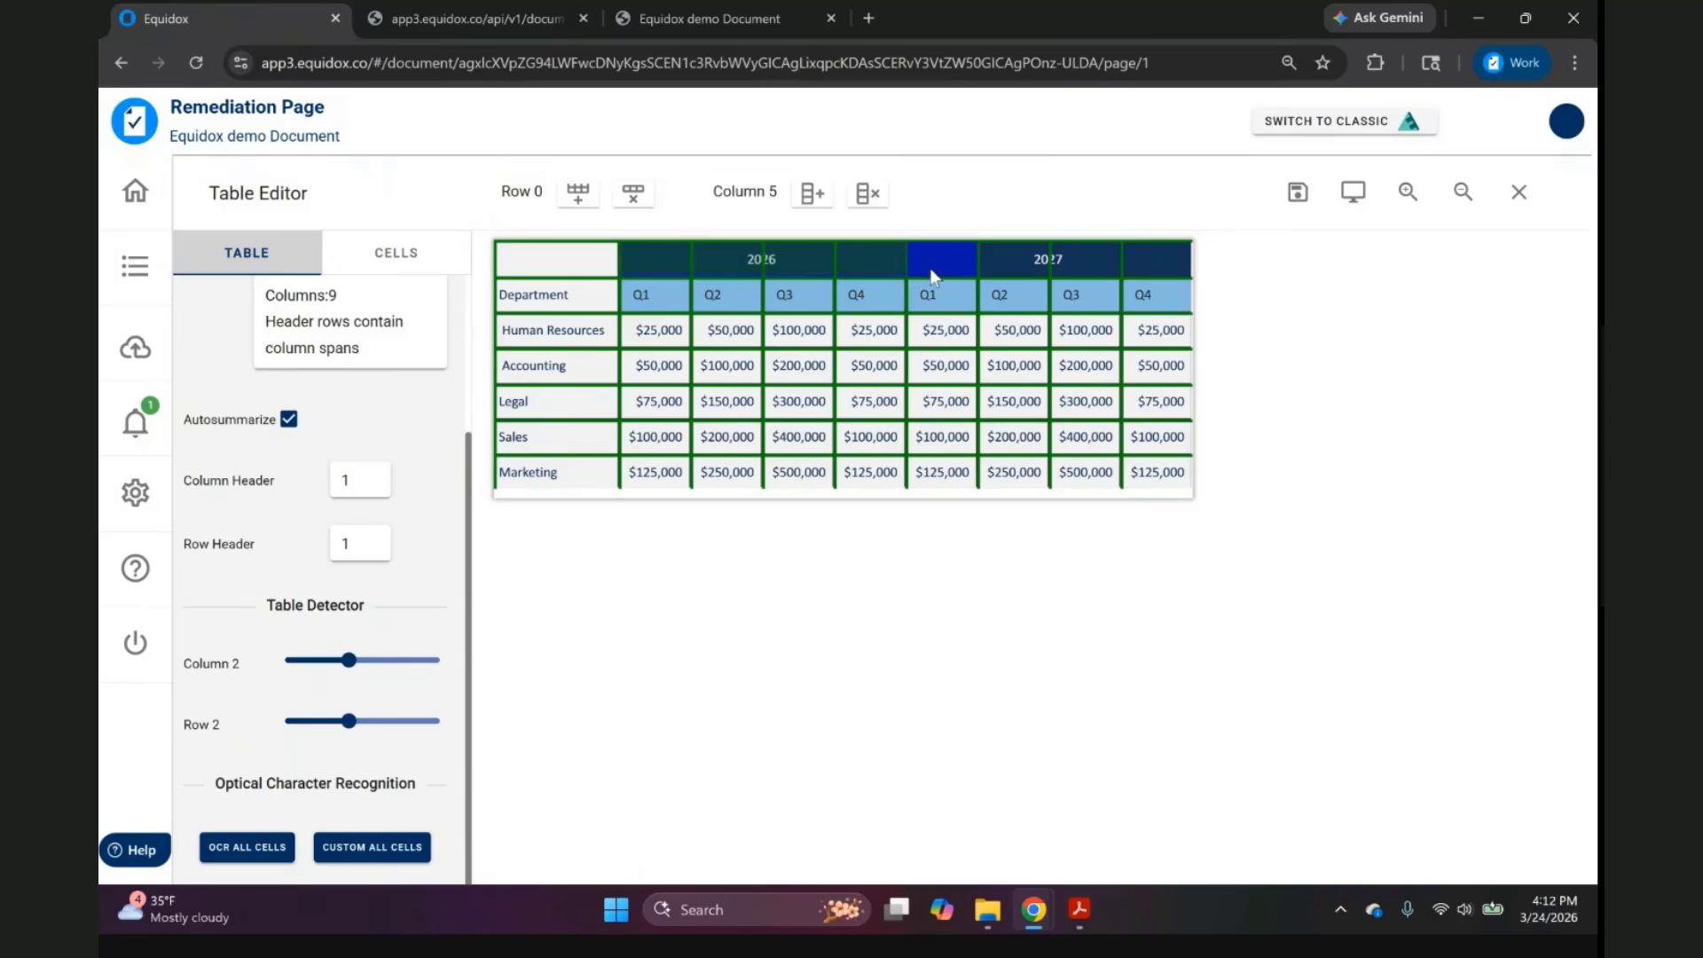
drag(933, 275, 1140, 254)
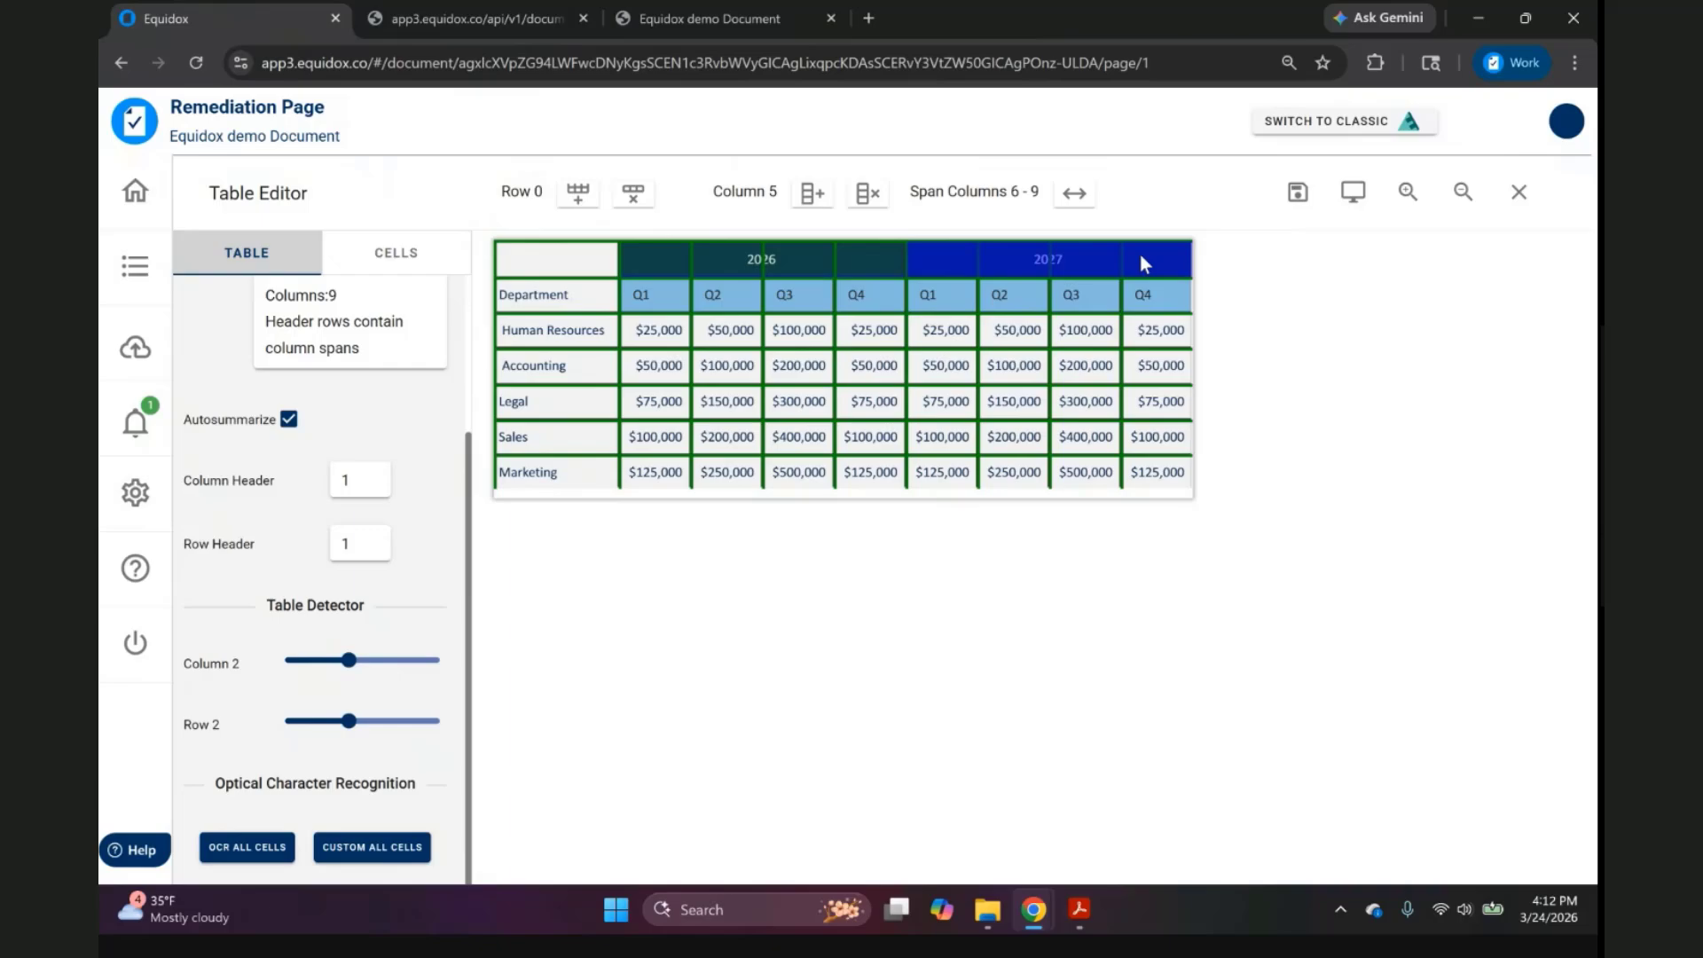
click(1072, 195)
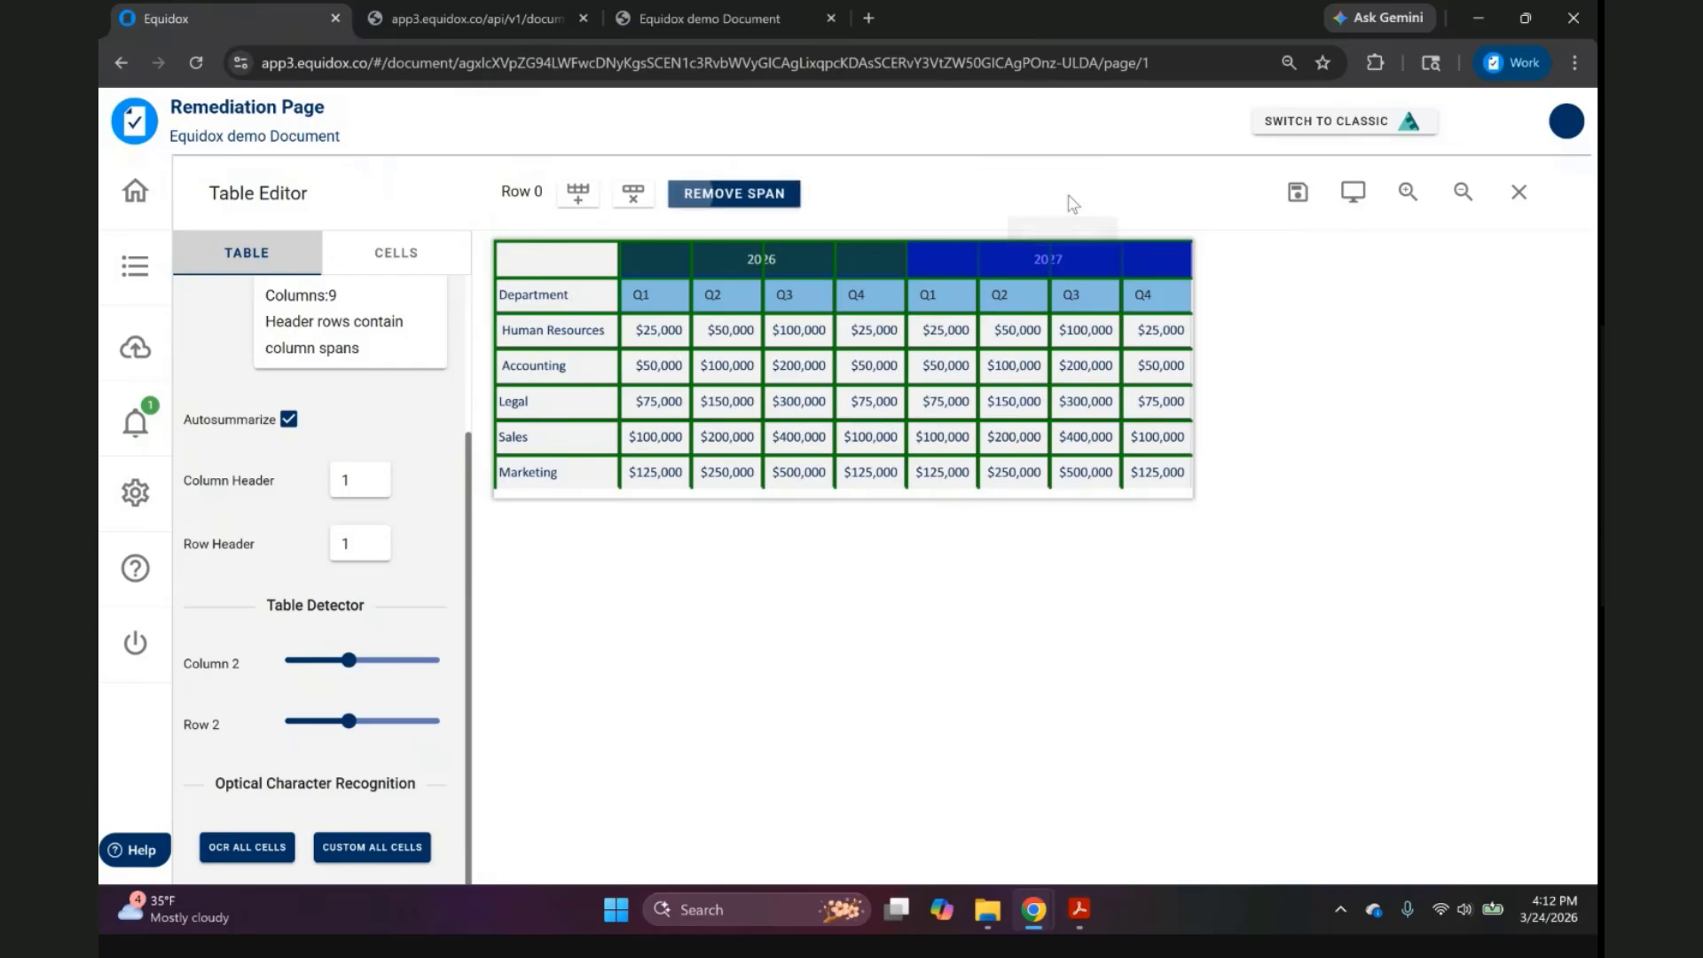
Preview the table and examine the spanned 2026 and 2027 headers, the Legal row header and the quarter labels beneath the years.
click(1355, 192)
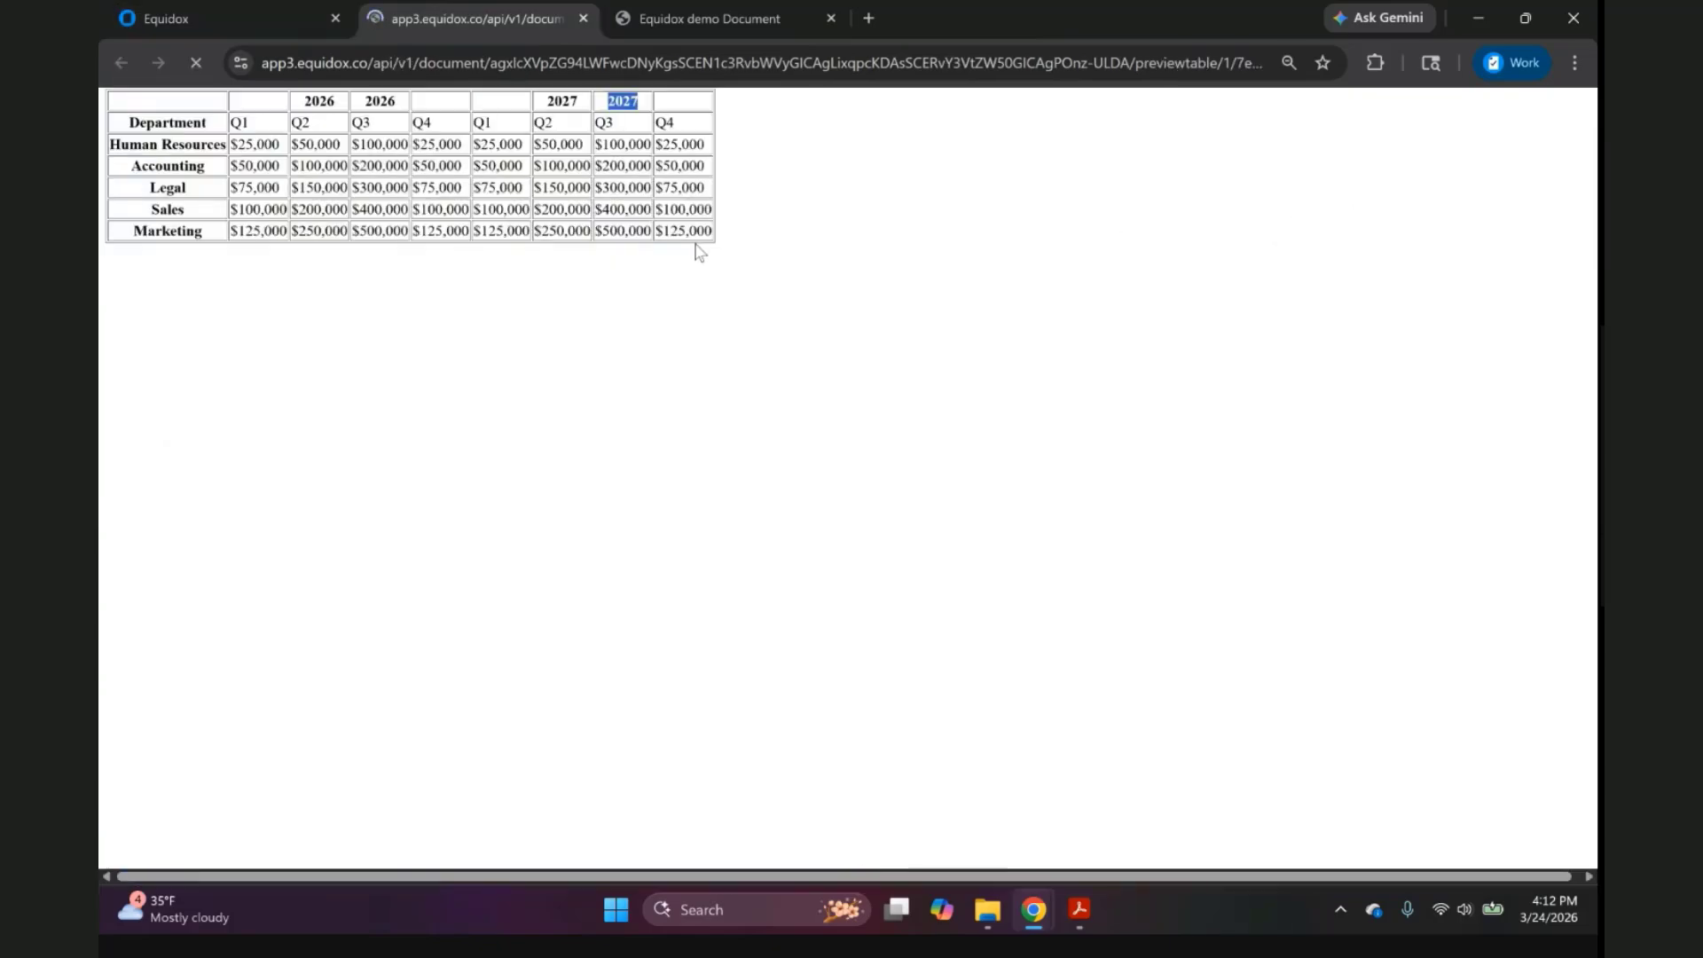
double_click(355, 100)
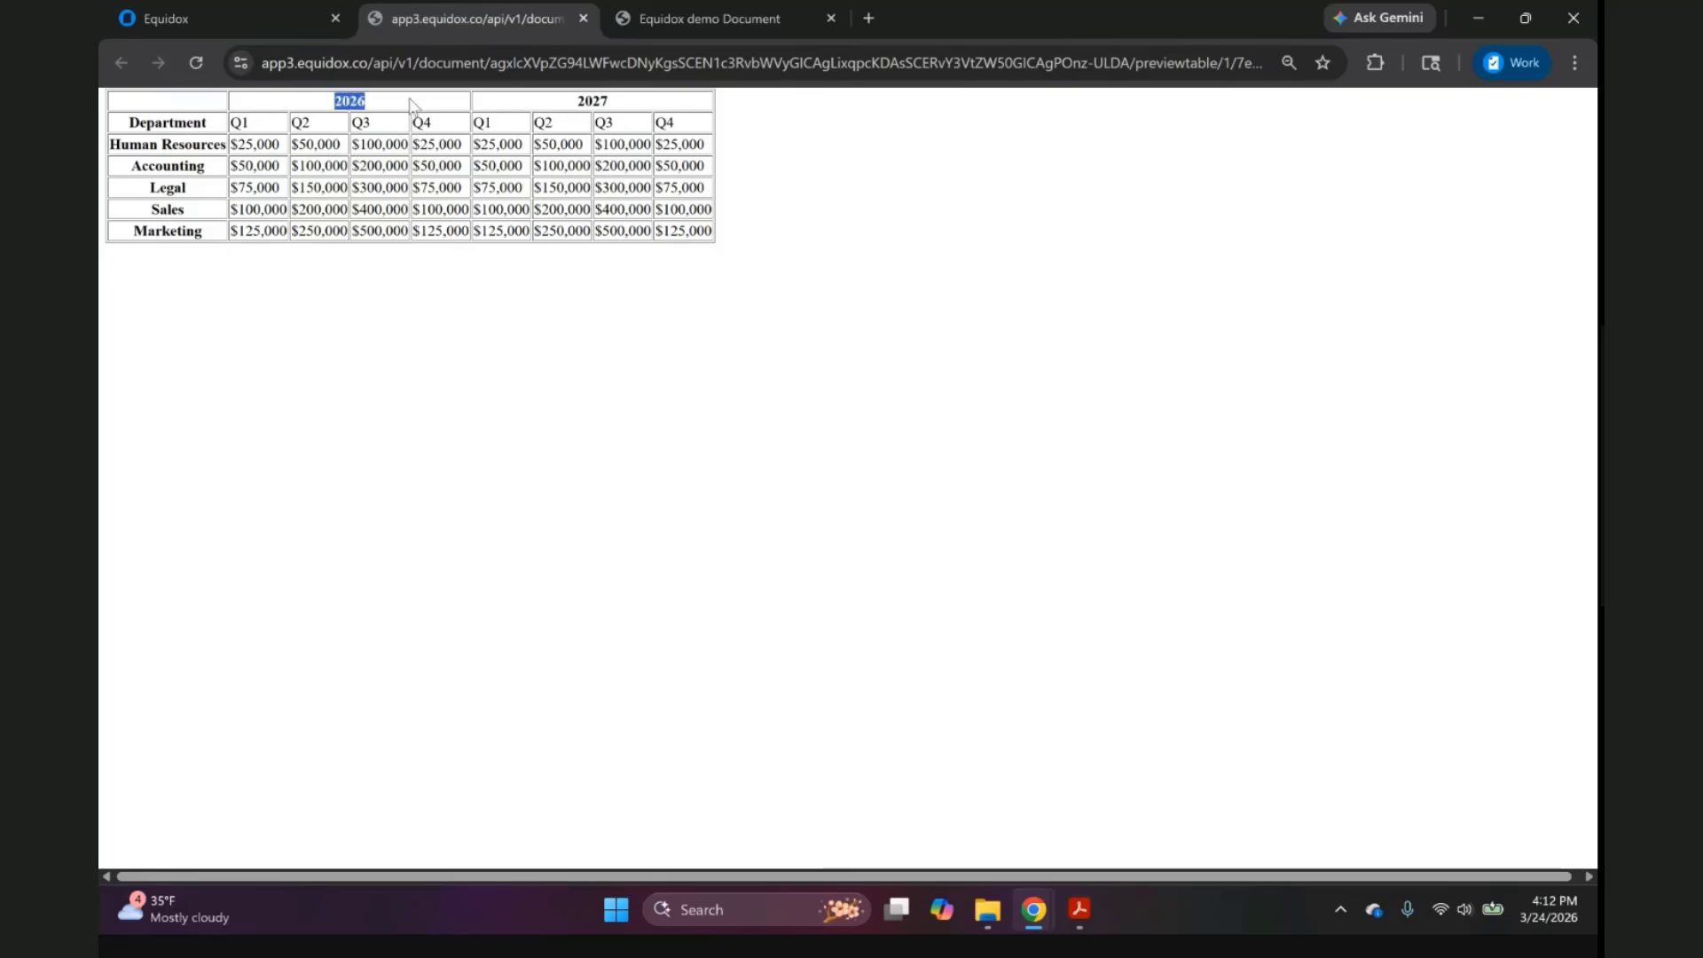
double_click(592, 100)
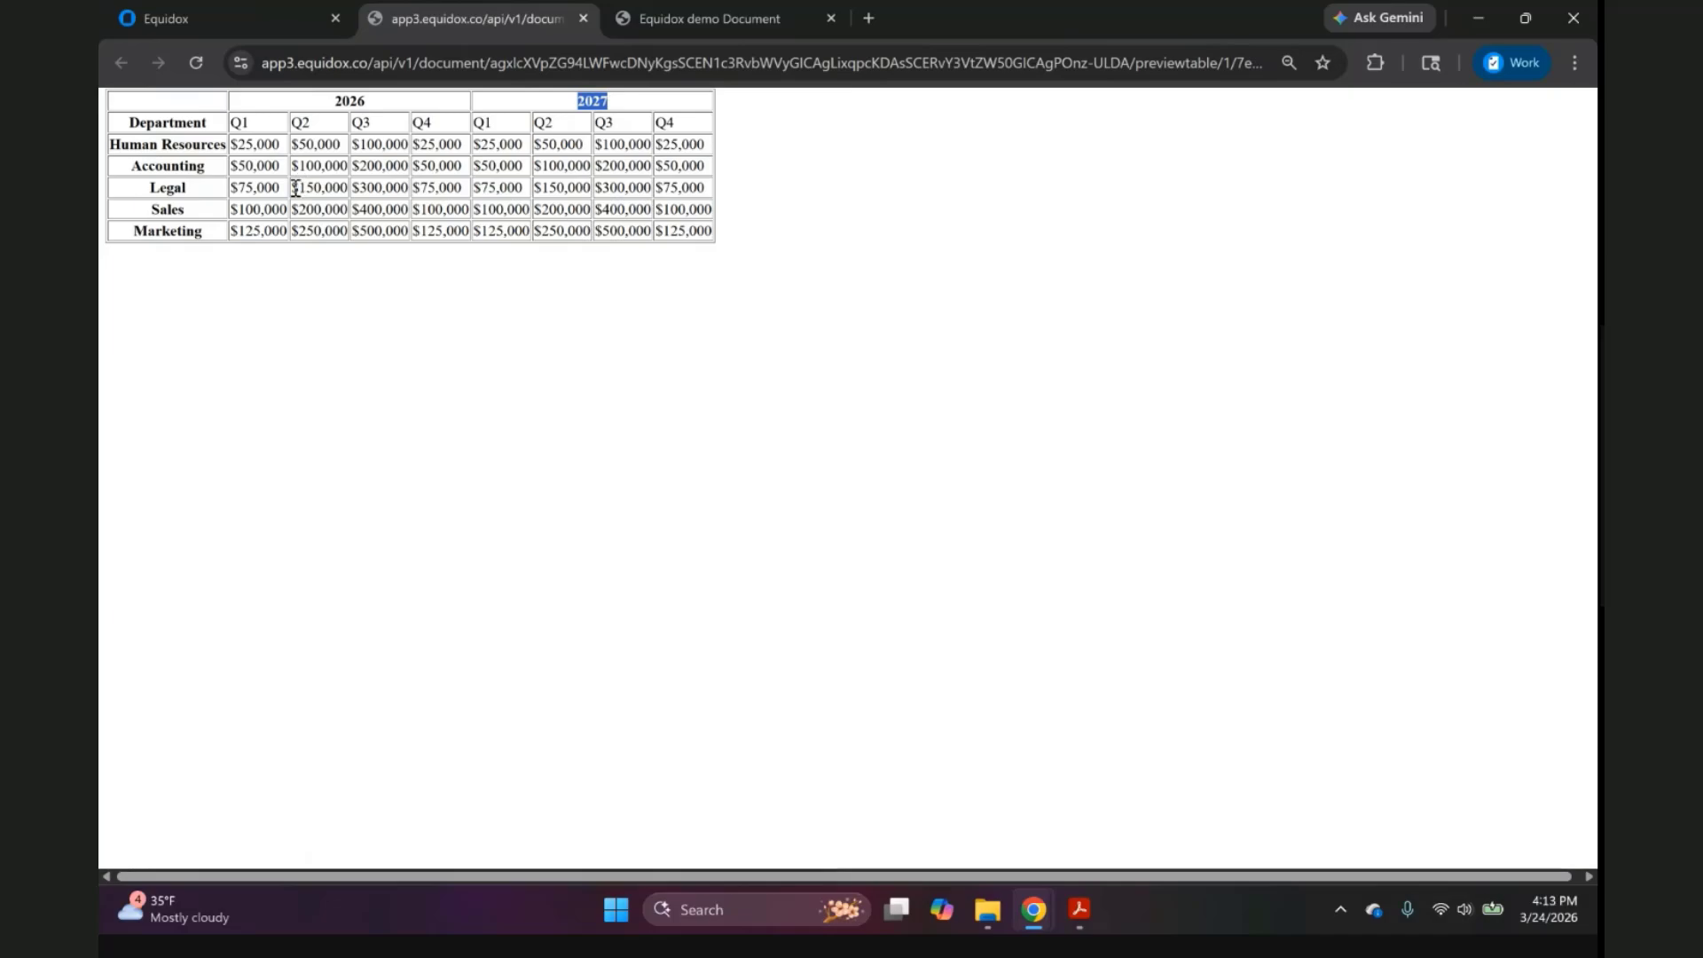
double_click(355, 94)
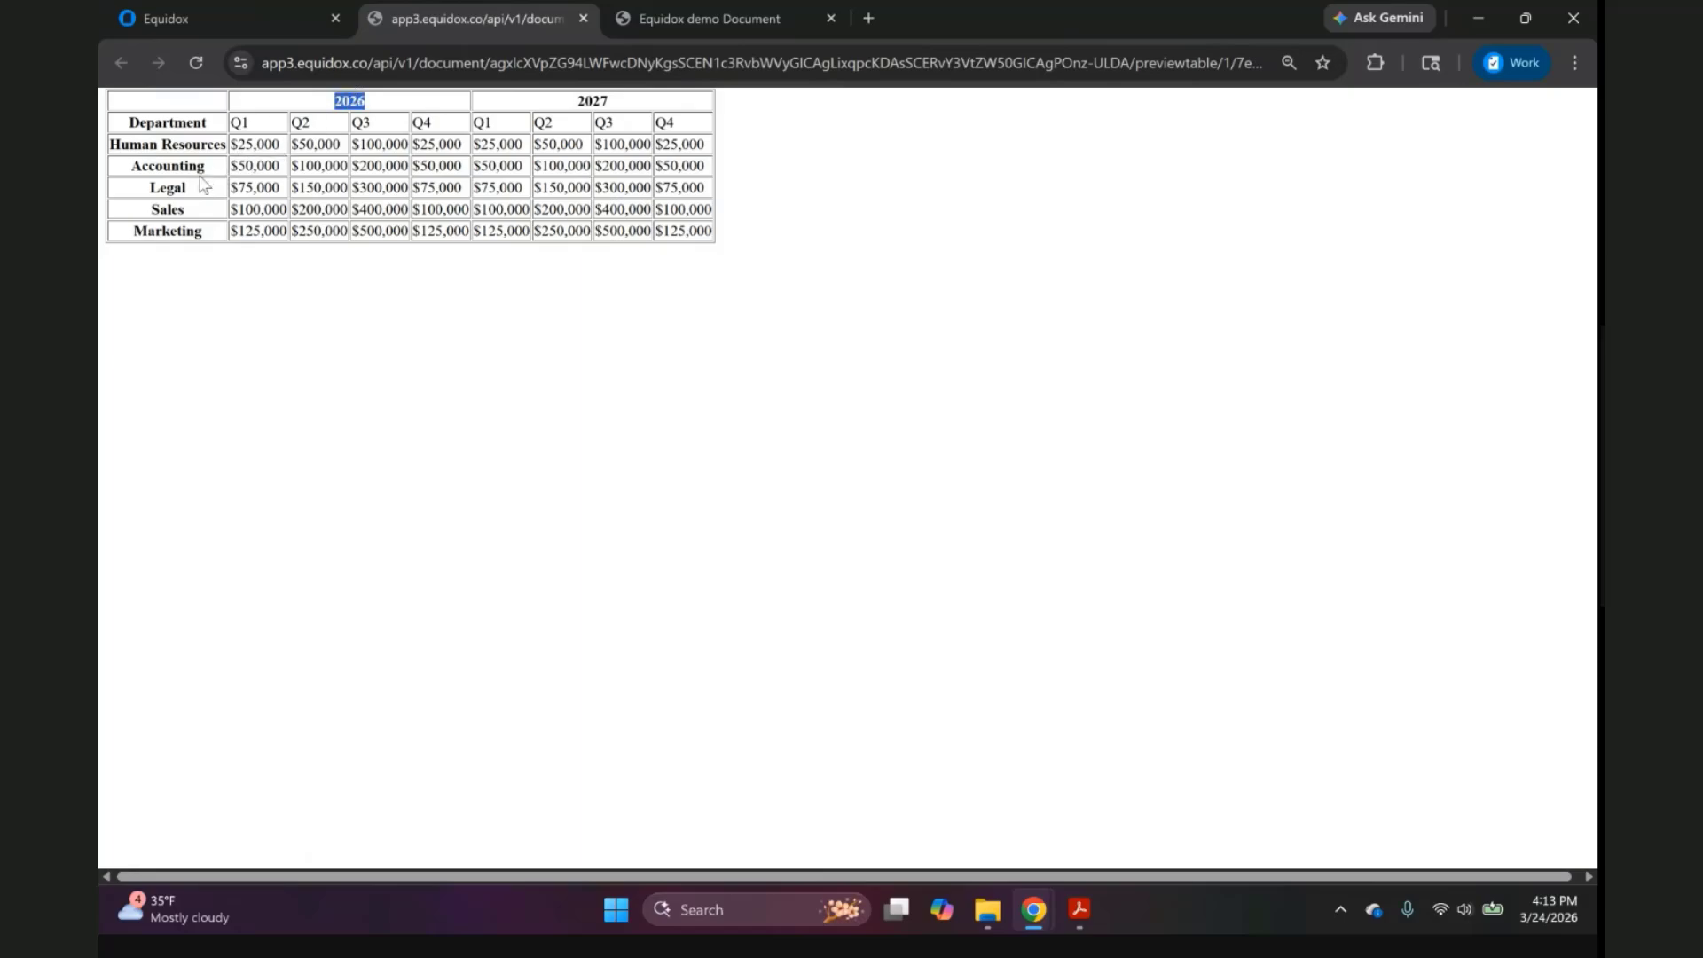
double_click(172, 182)
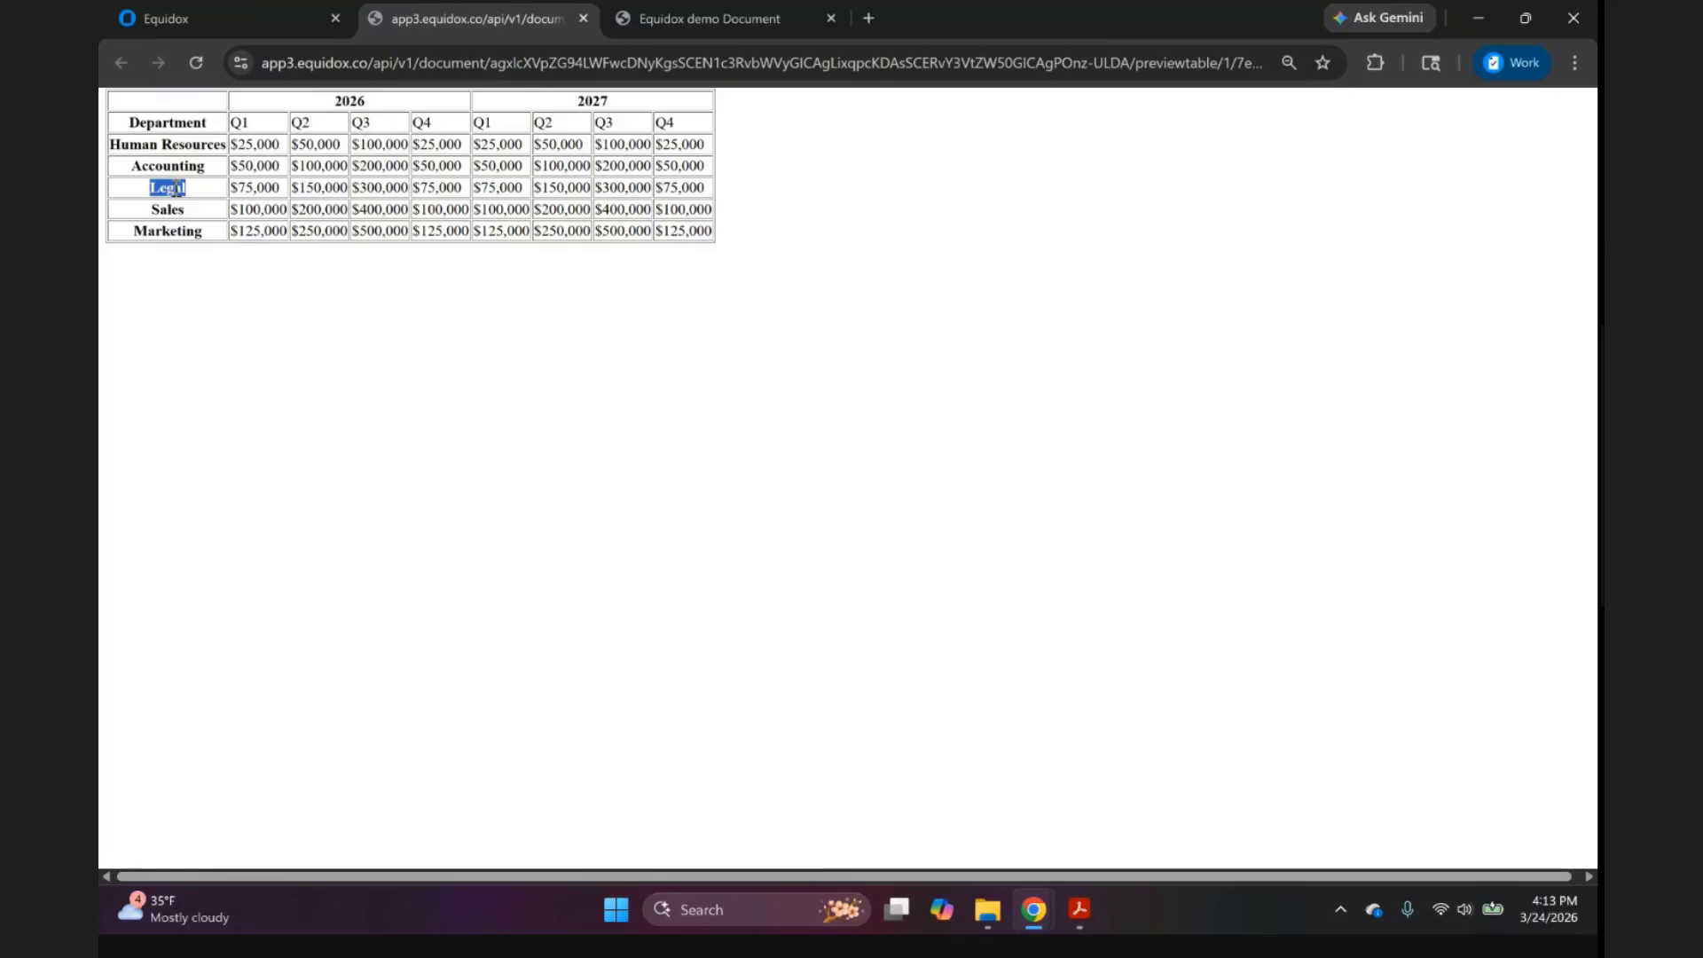
double_click(358, 99)
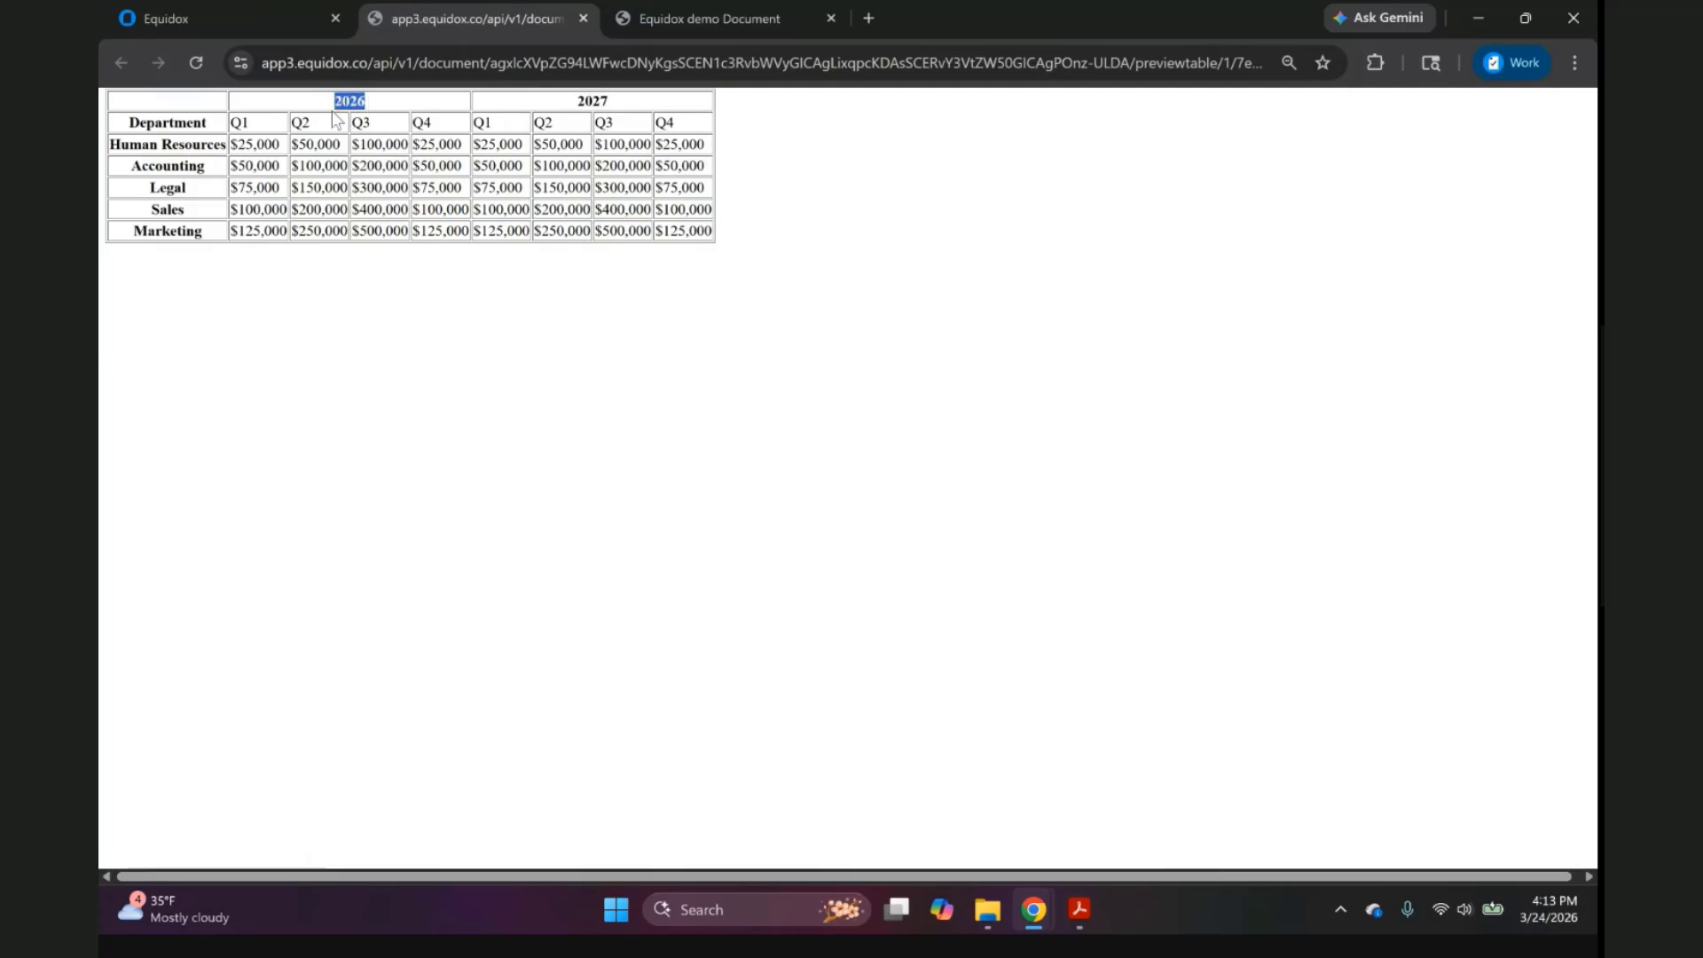
double_click(300, 123)
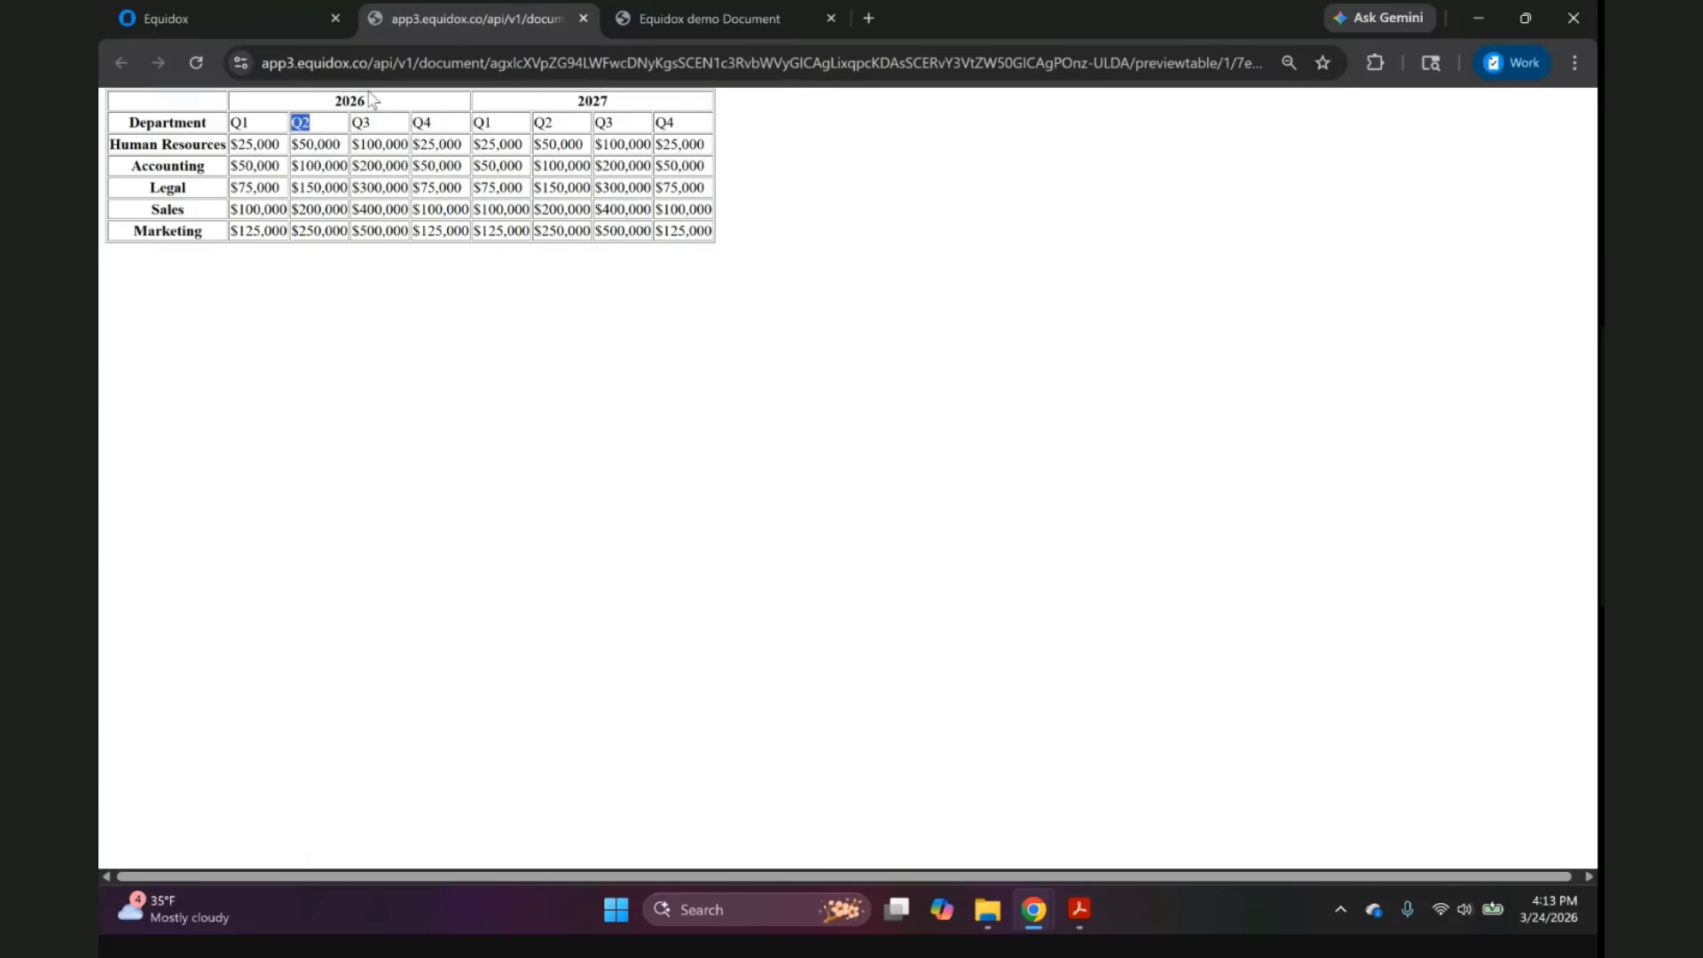
Set the table's Column Header count to 2 and check the quarter header cells in the table preview.
click(290, 19)
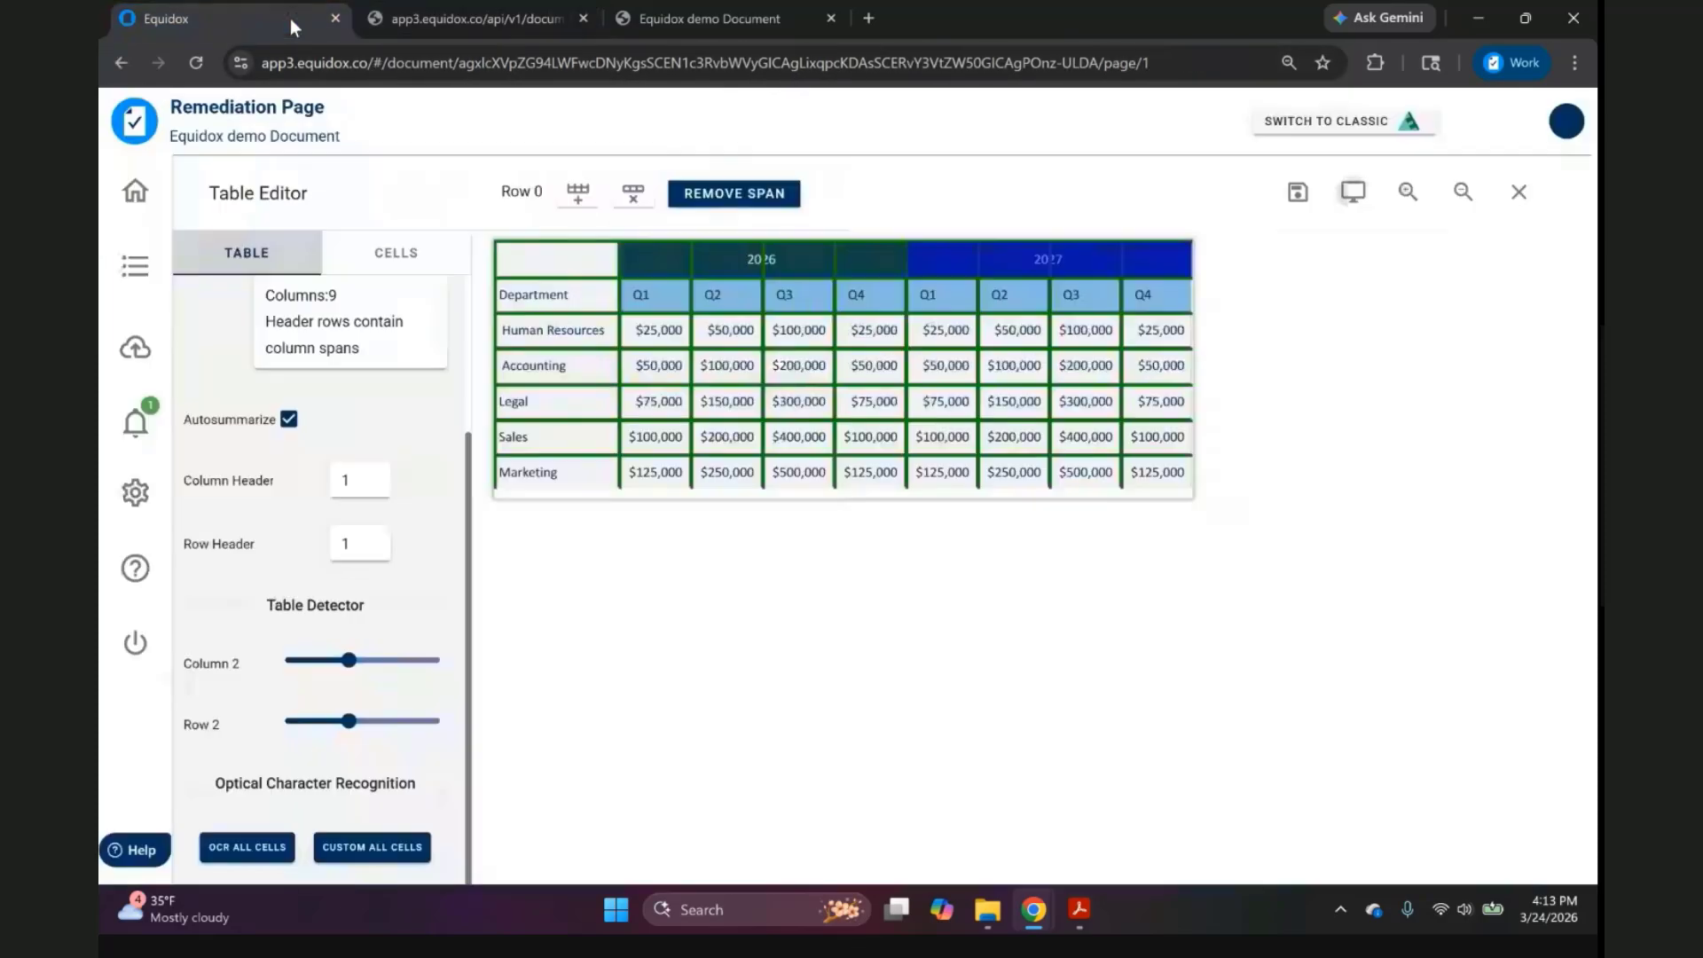
click(374, 476)
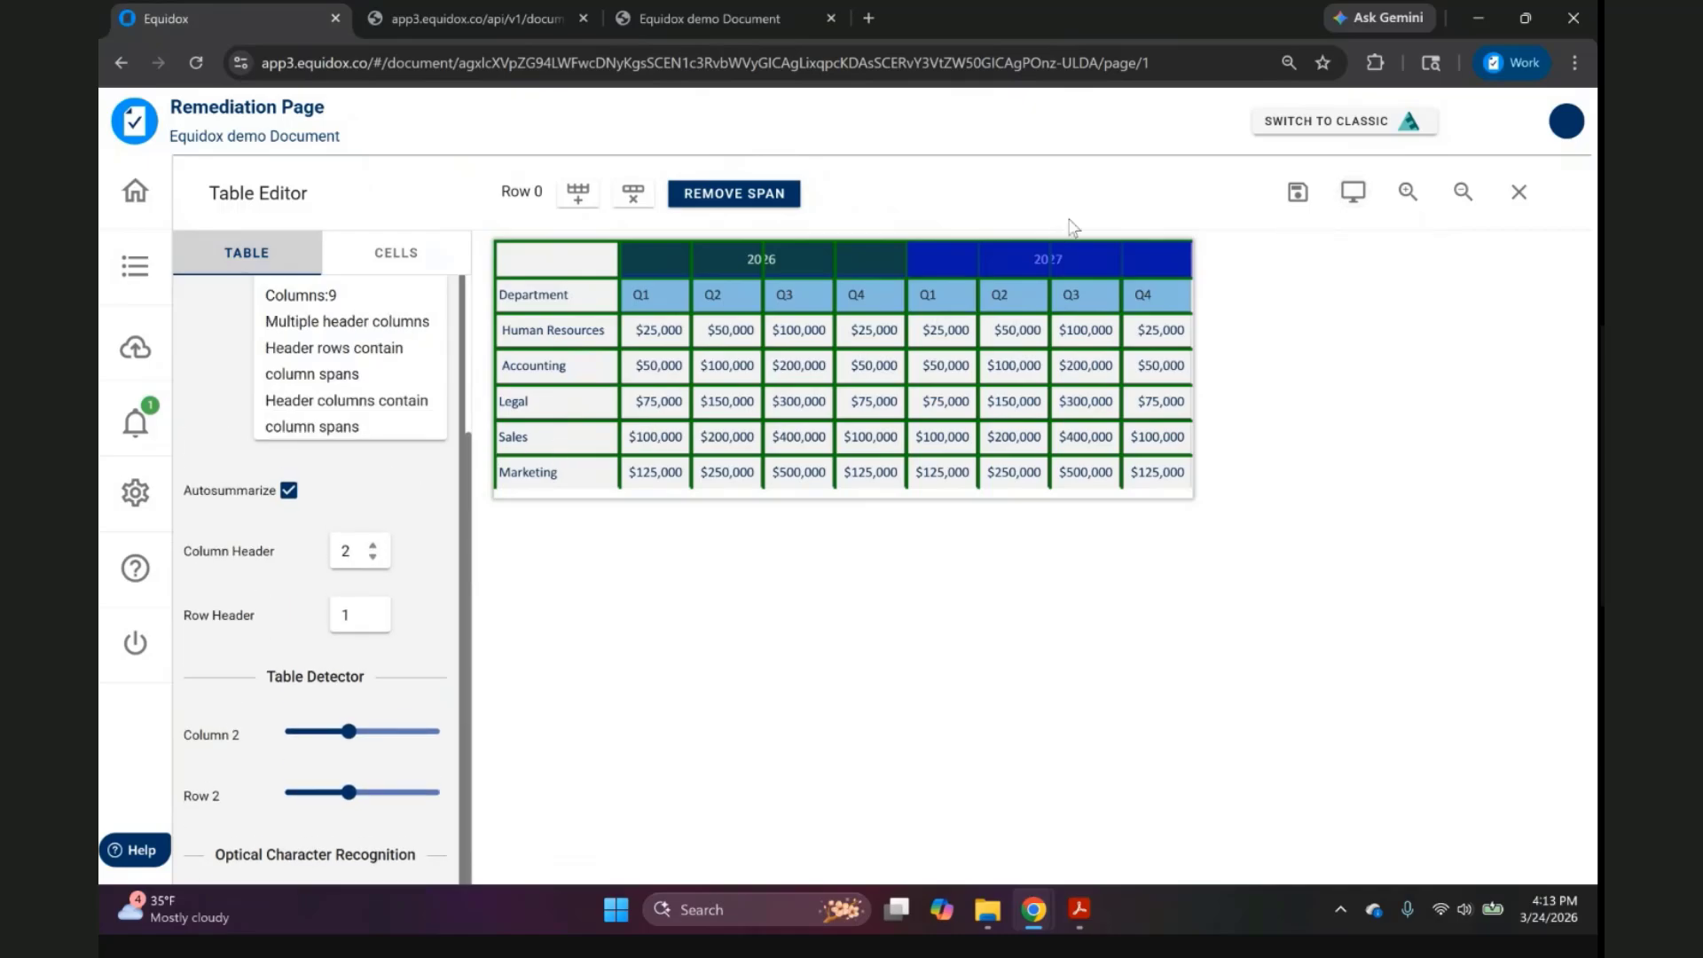
click(1352, 194)
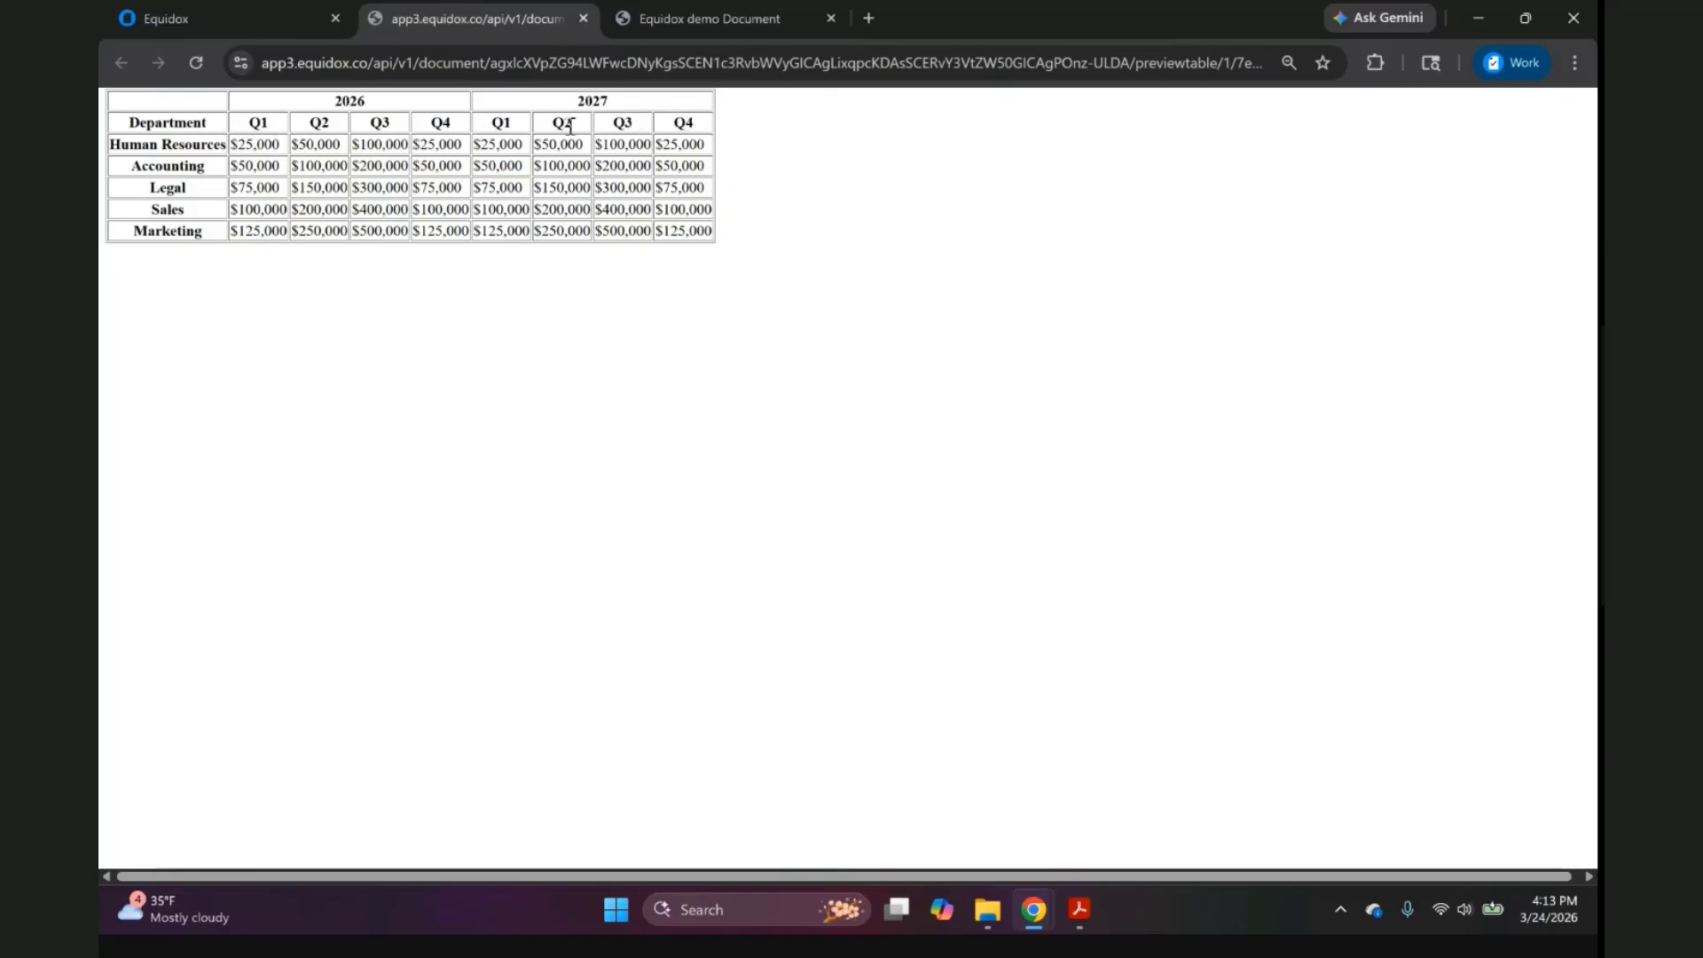
double_click(690, 121)
right_click(690, 121)
key(Escape)
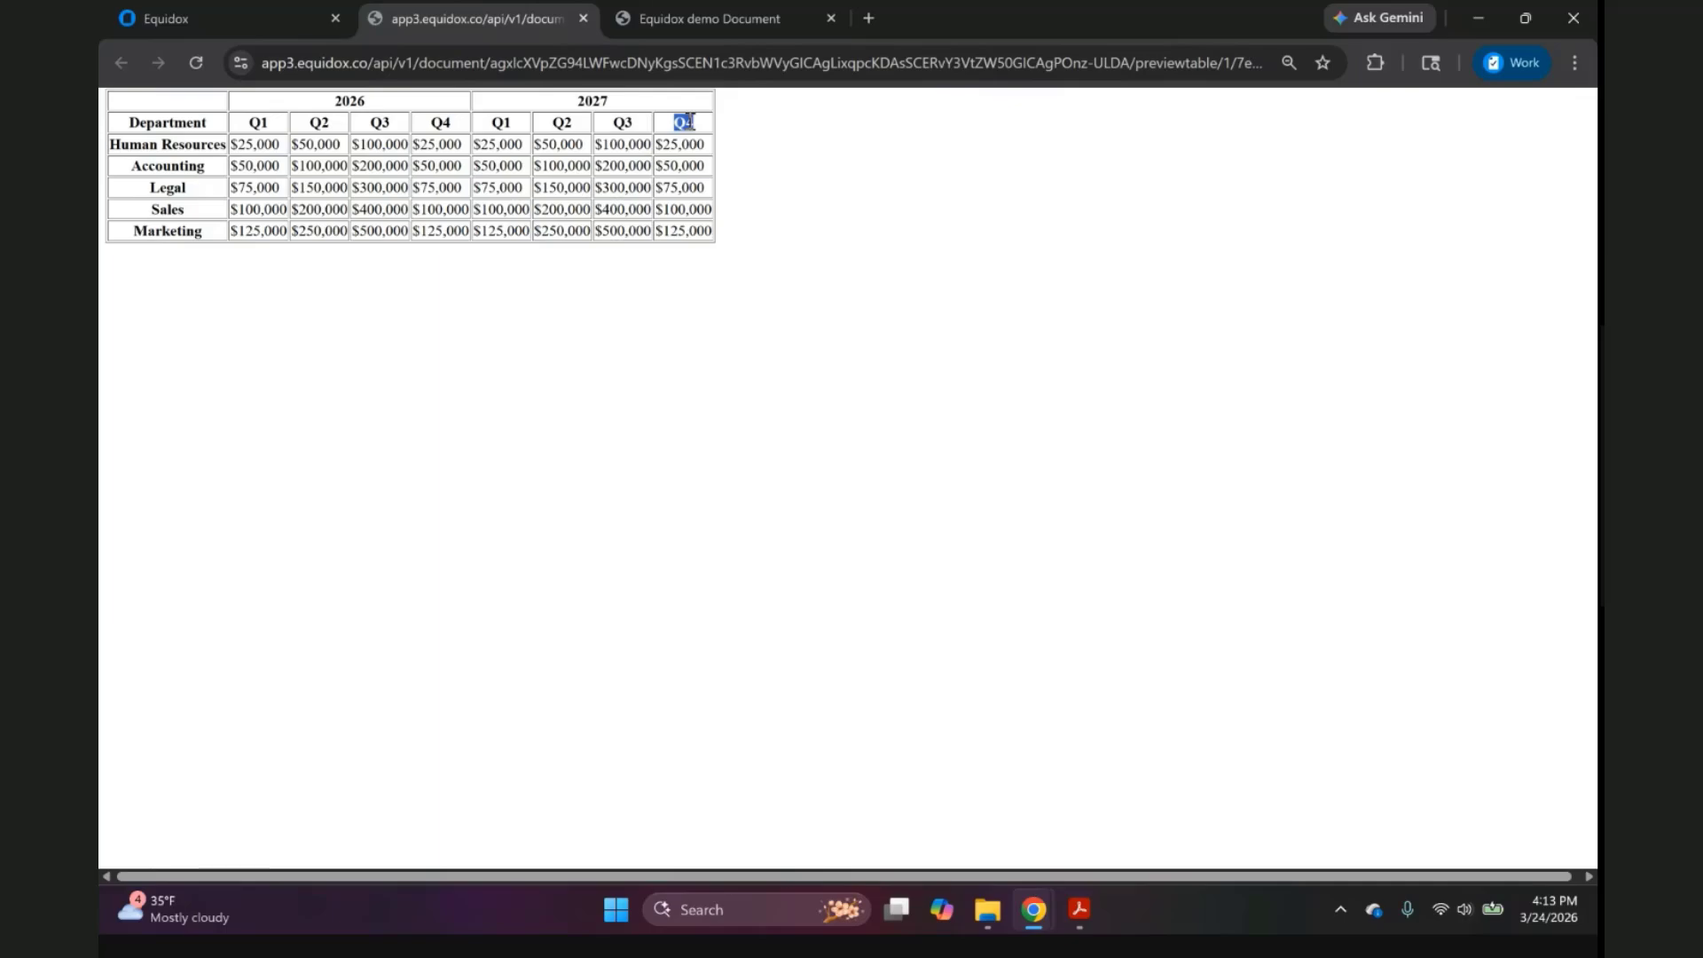
Review how the untagged table's text reads from the quarter labels to the Marketing row in the document preview.
click(706, 22)
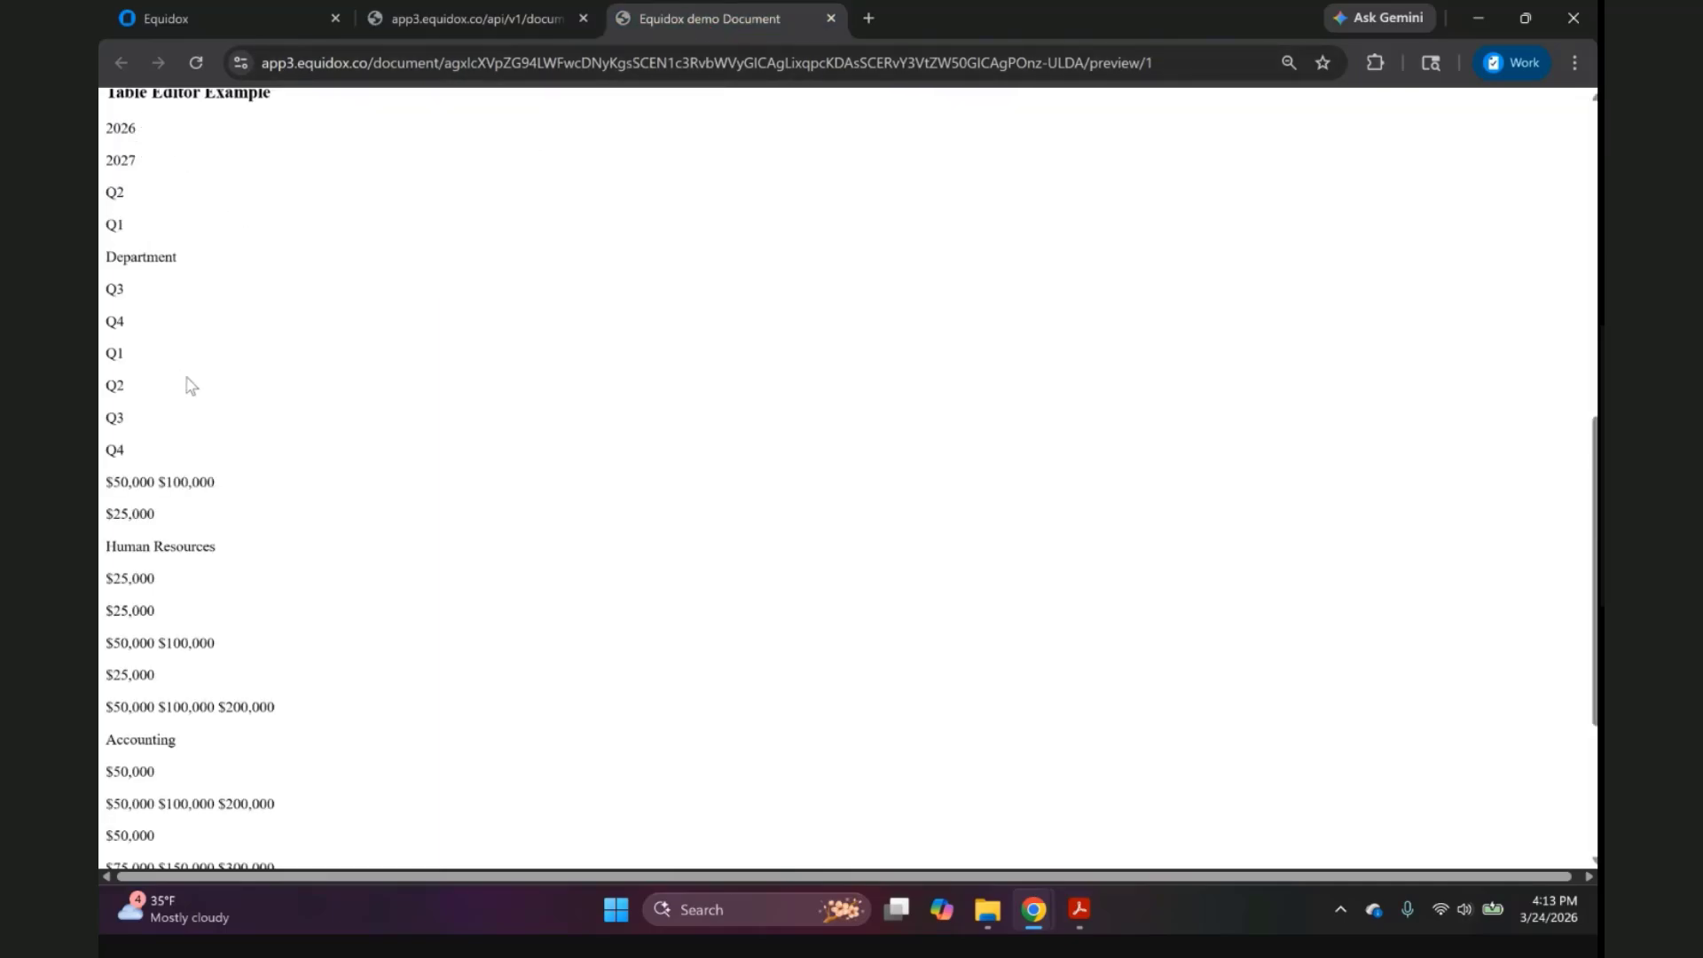
scroll(195, 408, down, 3)
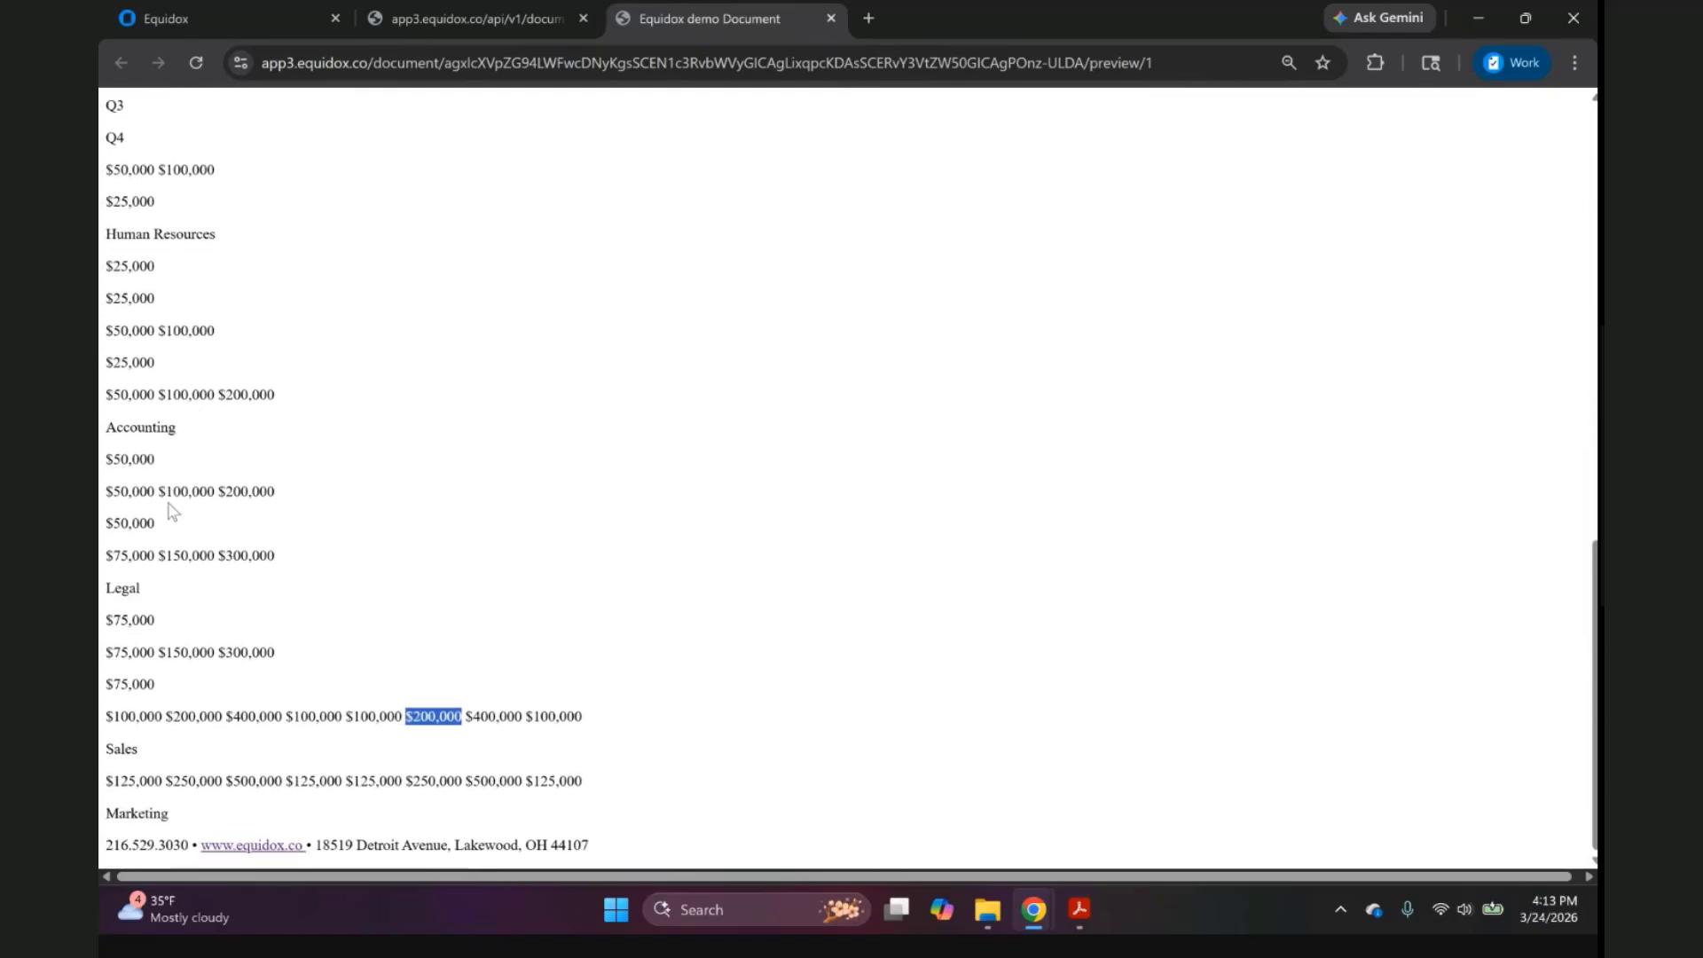
scroll(331, 490, up, 3)
scroll(329, 484, up, 2)
scroll(199, 183, down, 4)
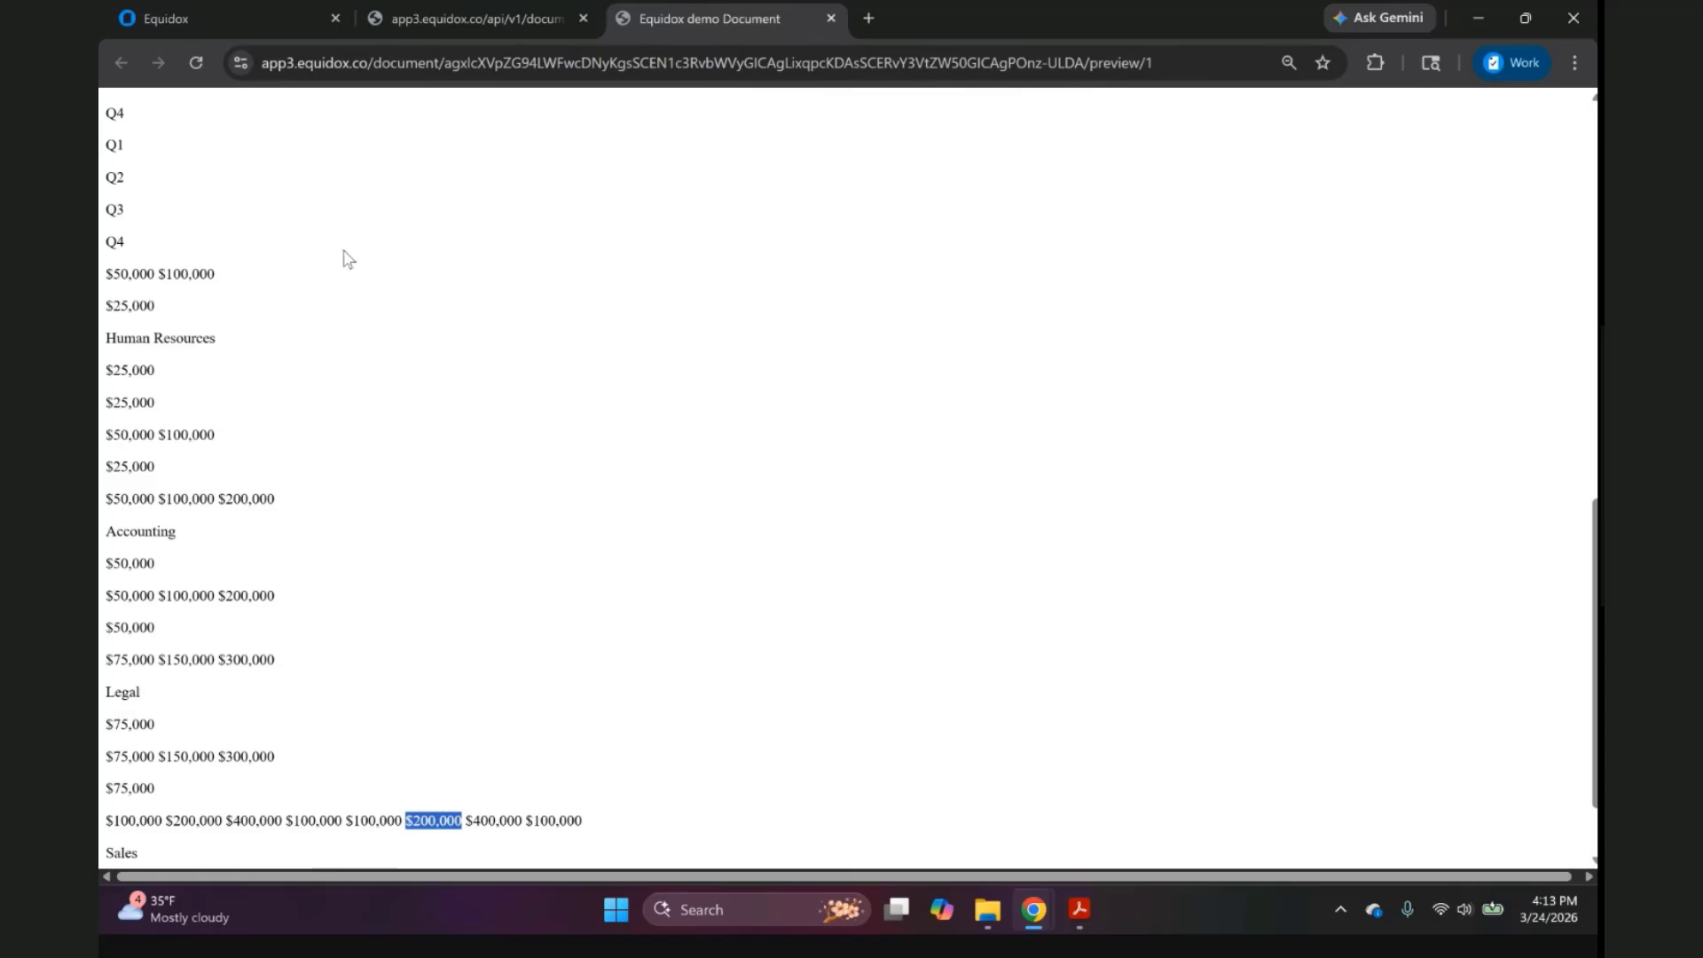
scroll(325, 248, down, 2)
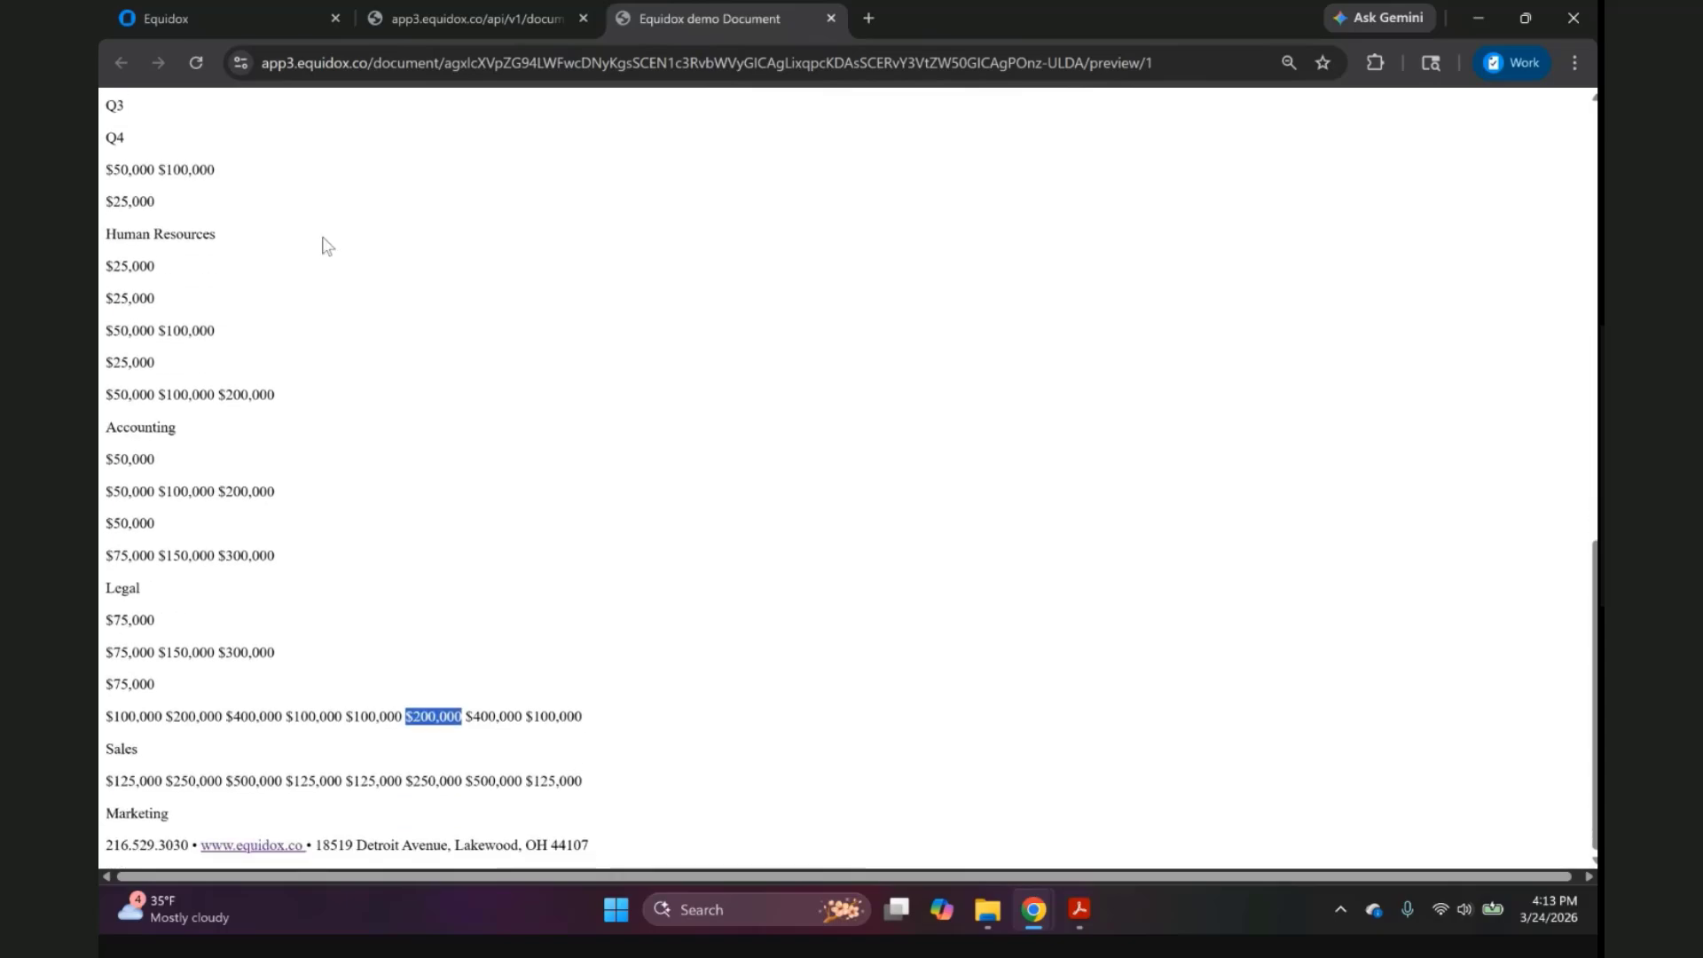
Examine the Marketing row header and its 2027 Q2 cell in the table preview, comparing them with the untagged document preview.
click(420, 20)
click(495, 307)
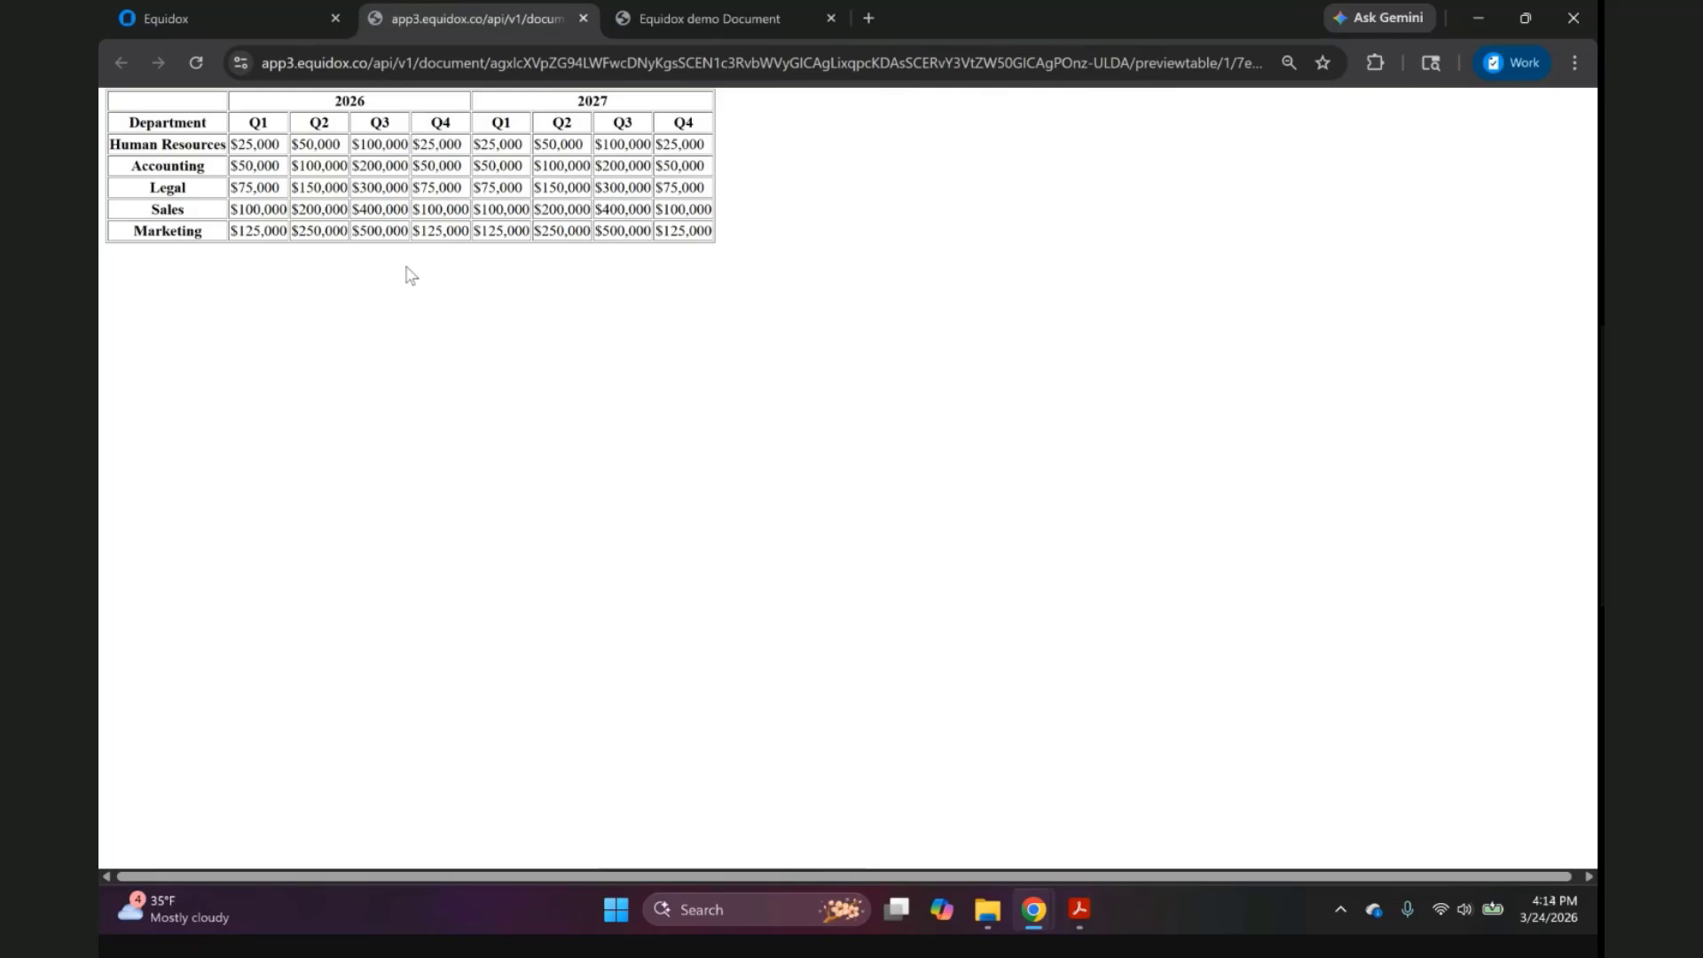
double_click(176, 232)
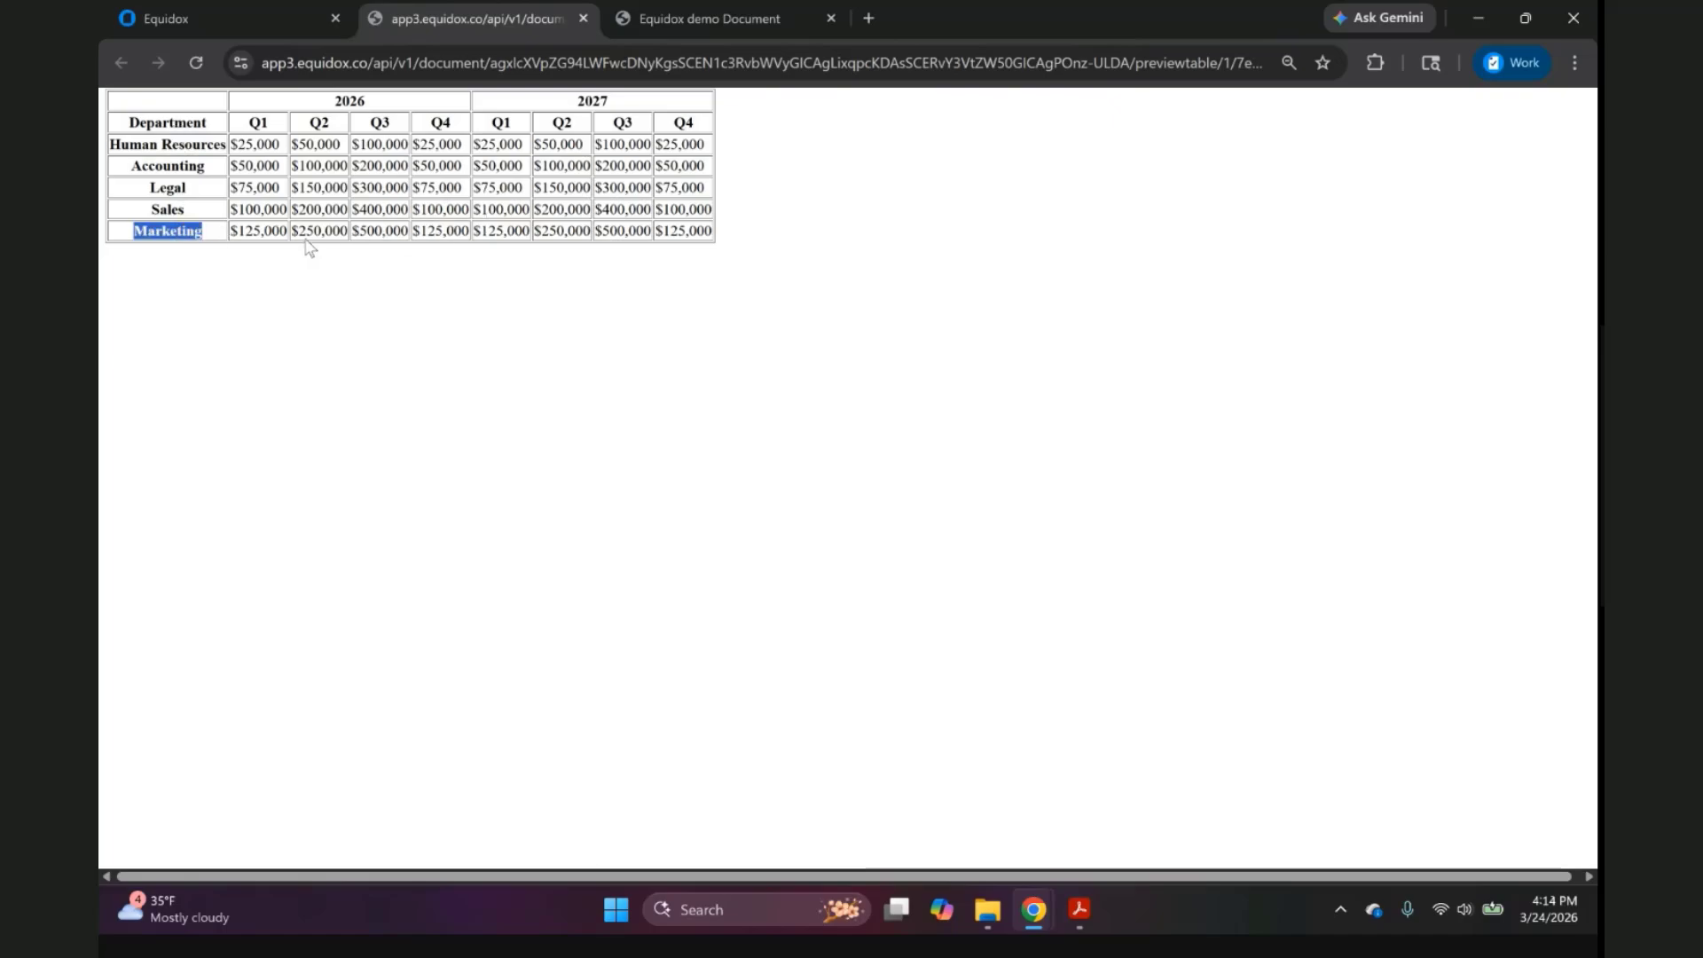
triple_click(569, 232)
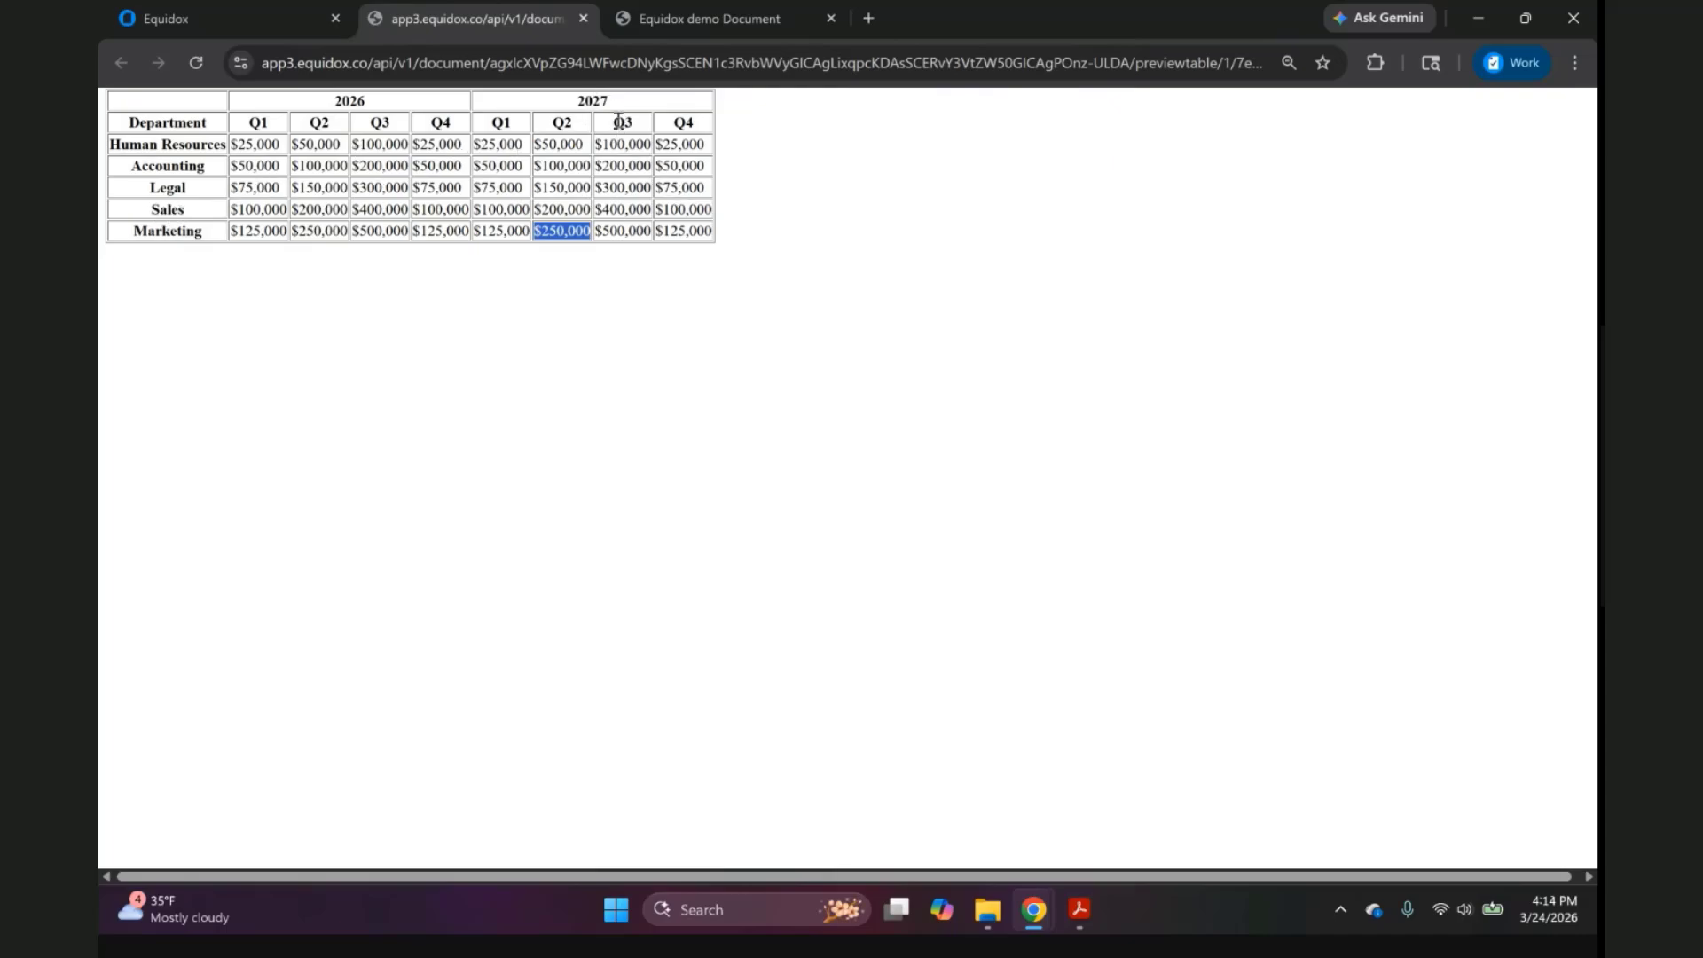
click(675, 18)
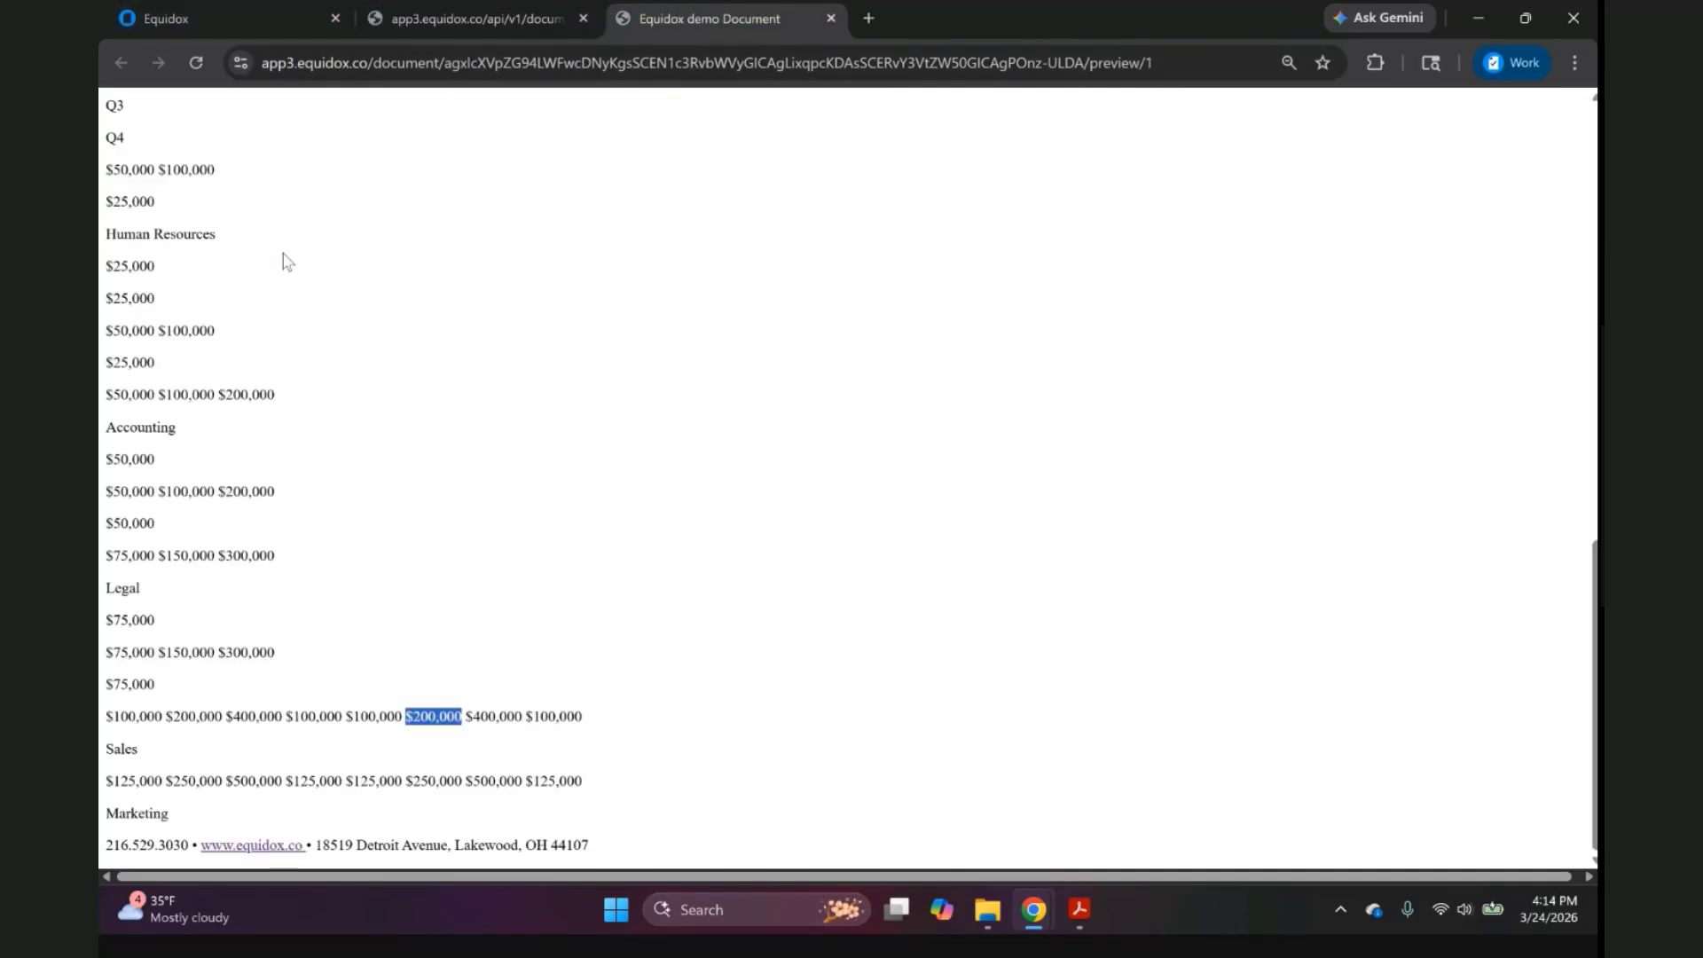
scroll(284, 634, up, 5)
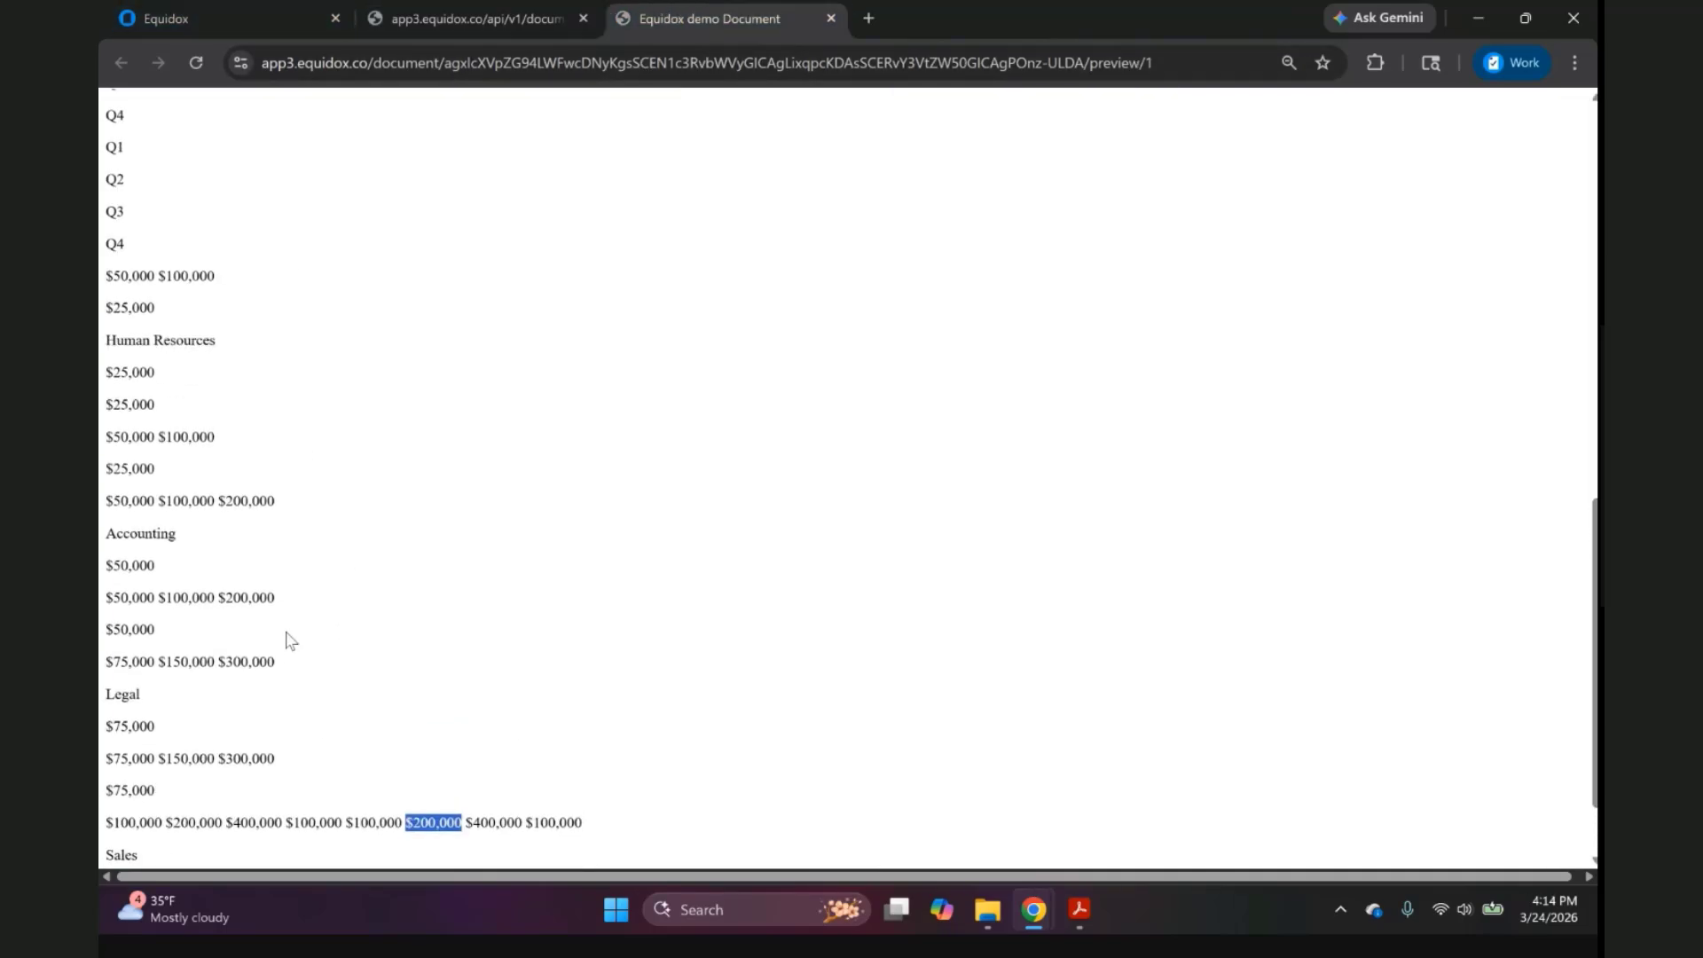
scroll(285, 635, down, 5)
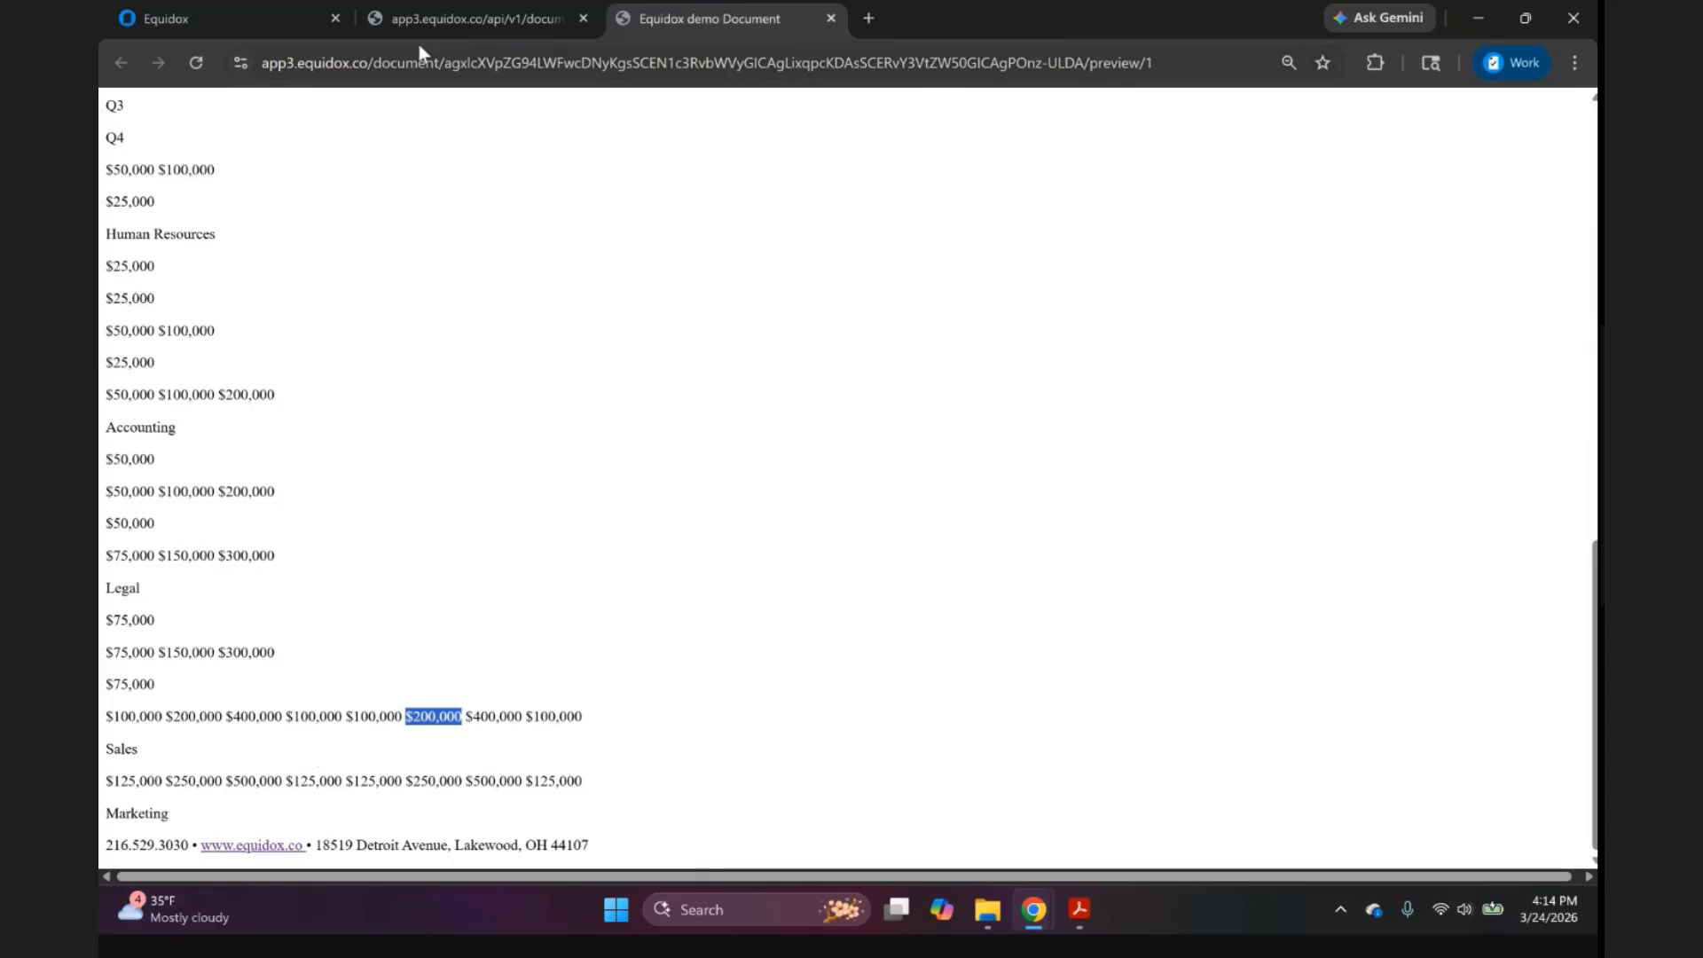
click(453, 18)
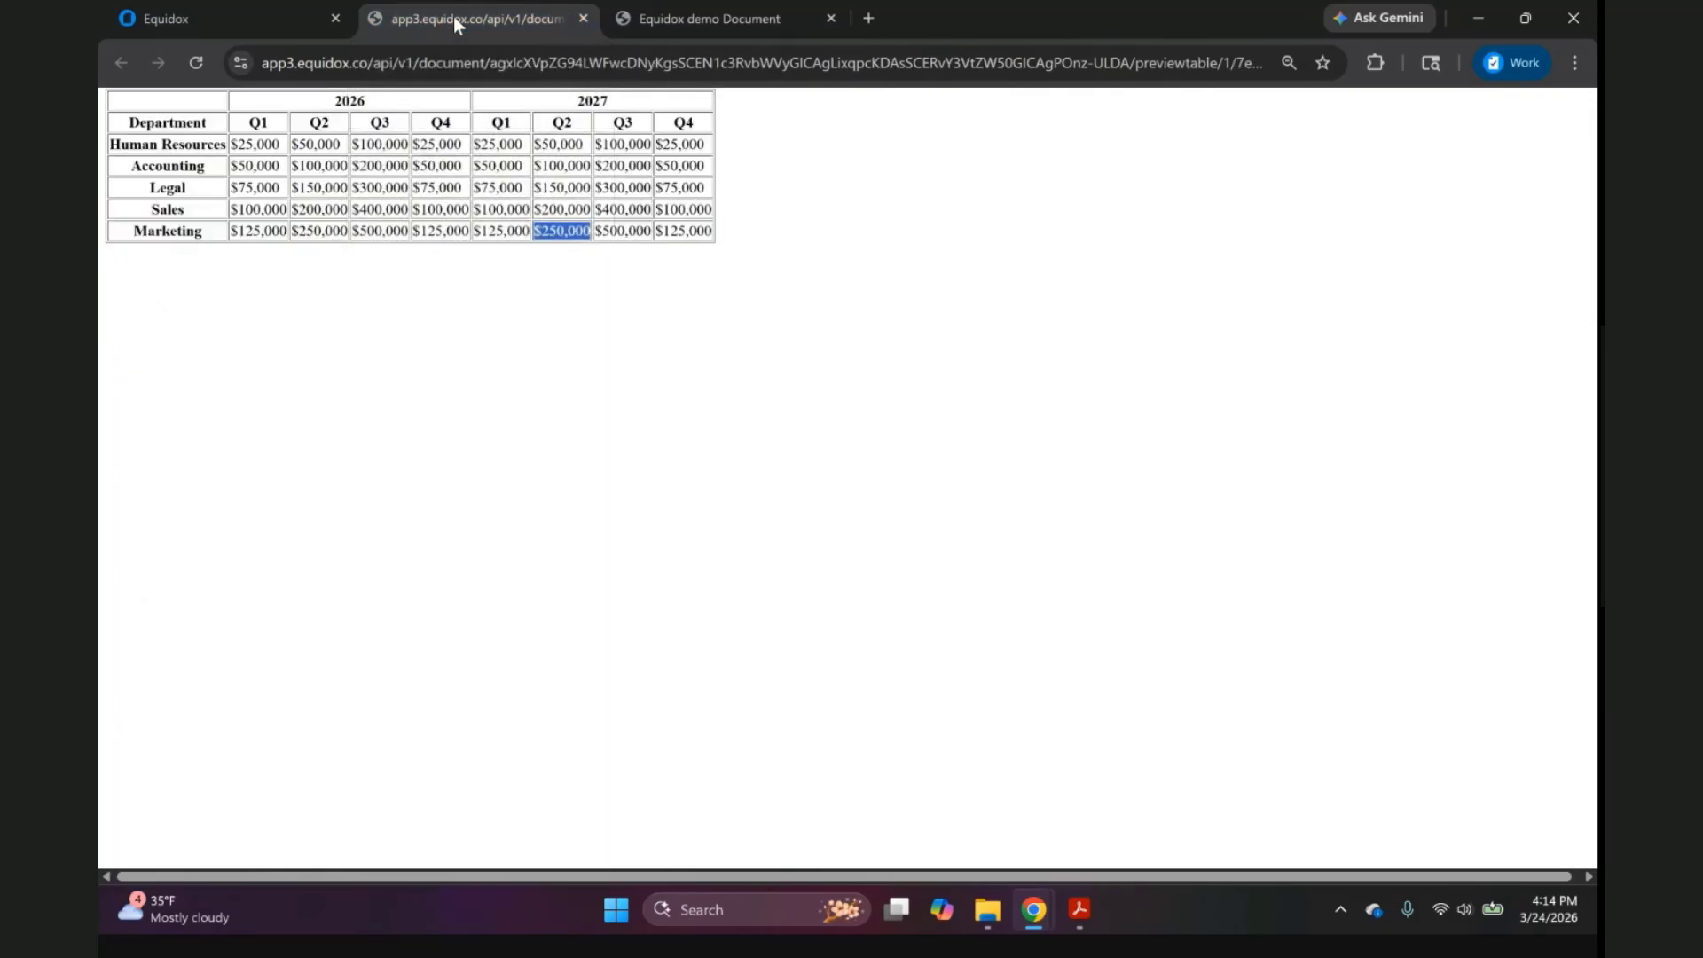
Close the table preview, save the table with its header settings and exit the Table Editor.
click(583, 18)
click(289, 18)
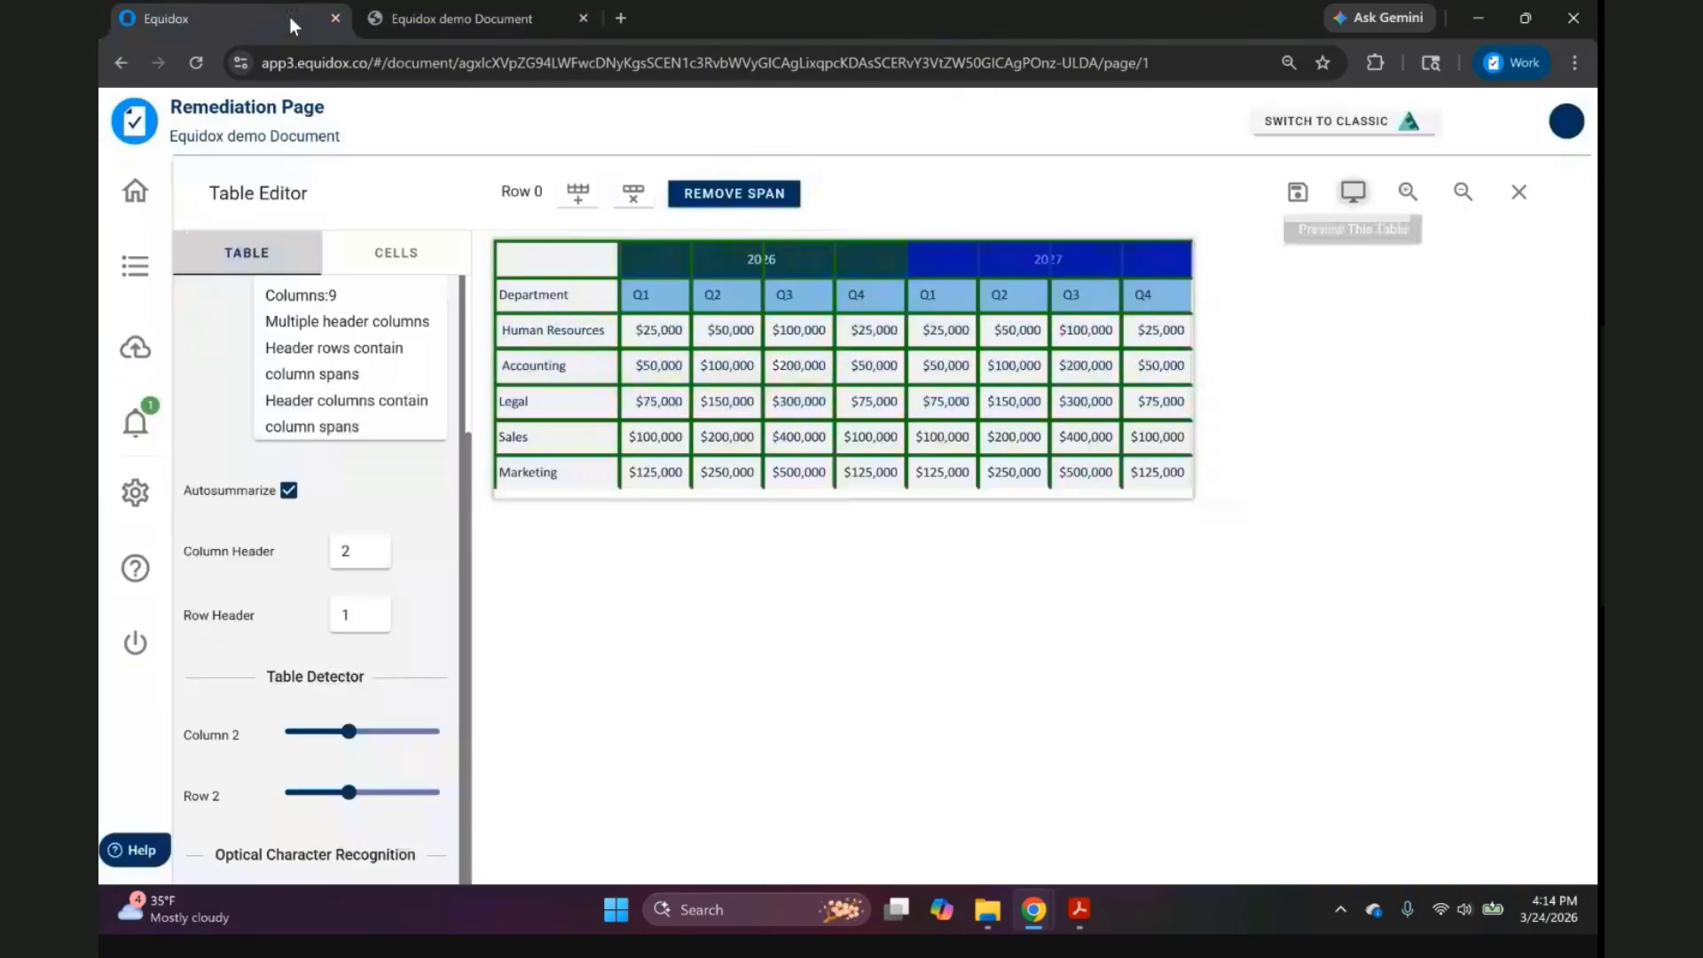
click(1298, 191)
click(1521, 200)
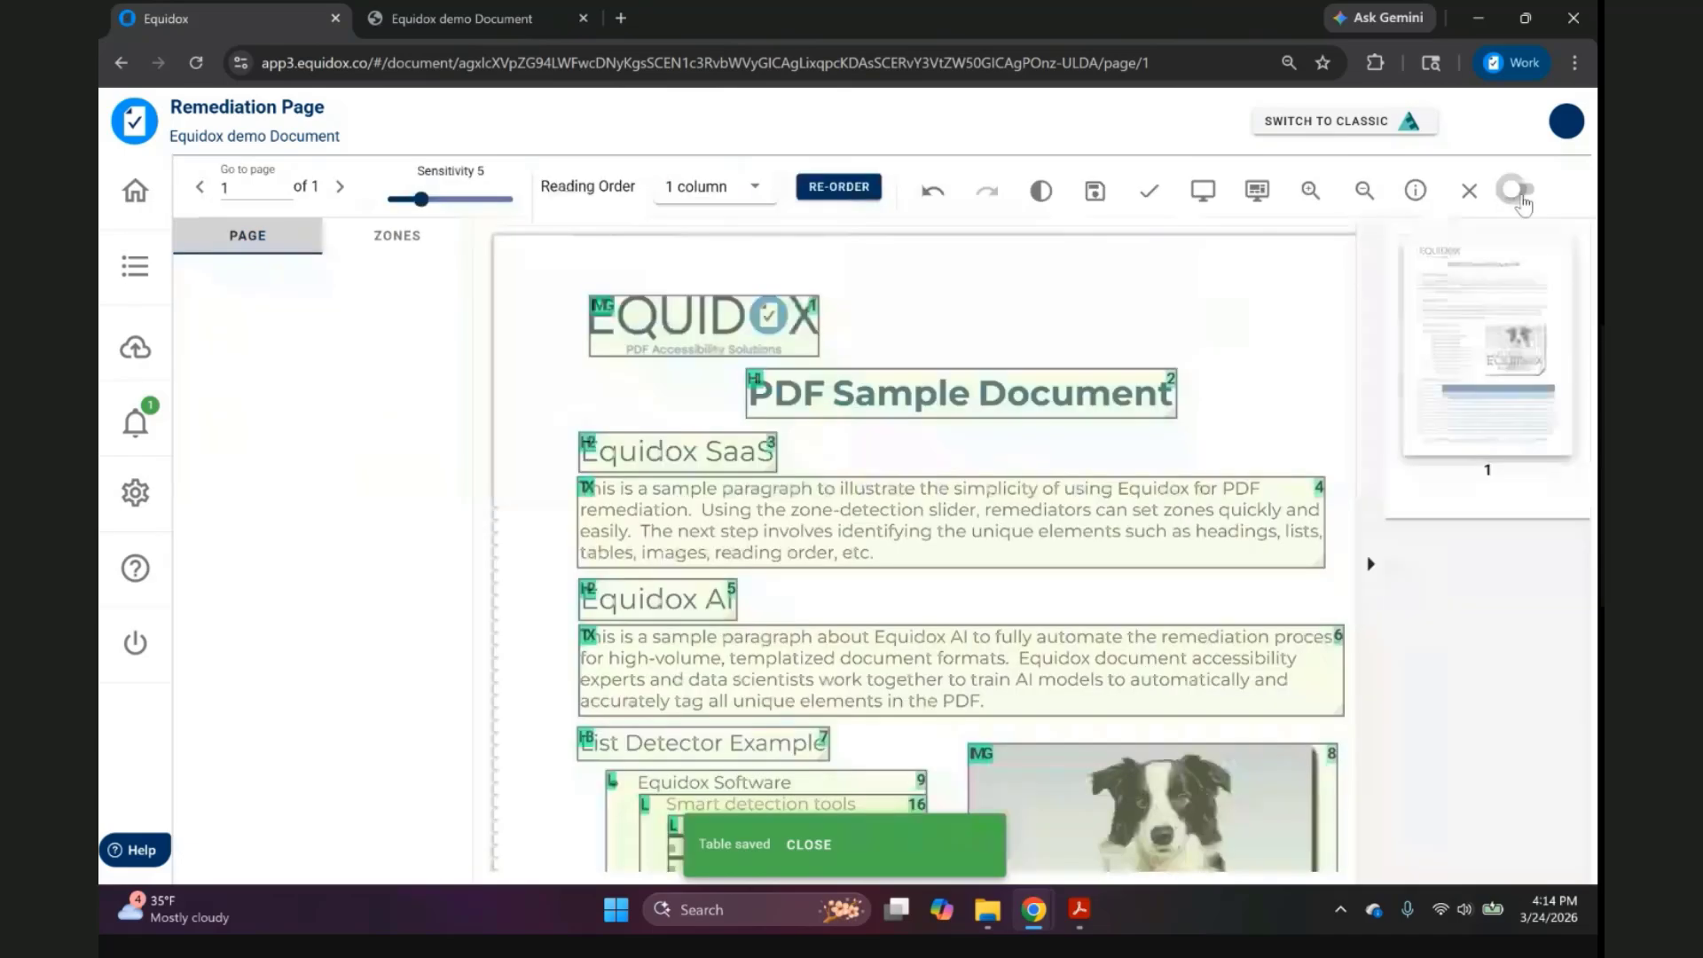
Preview the whole document and examine where the footer contact line reads relative to the table.
scroll(1257, 335, down, 5)
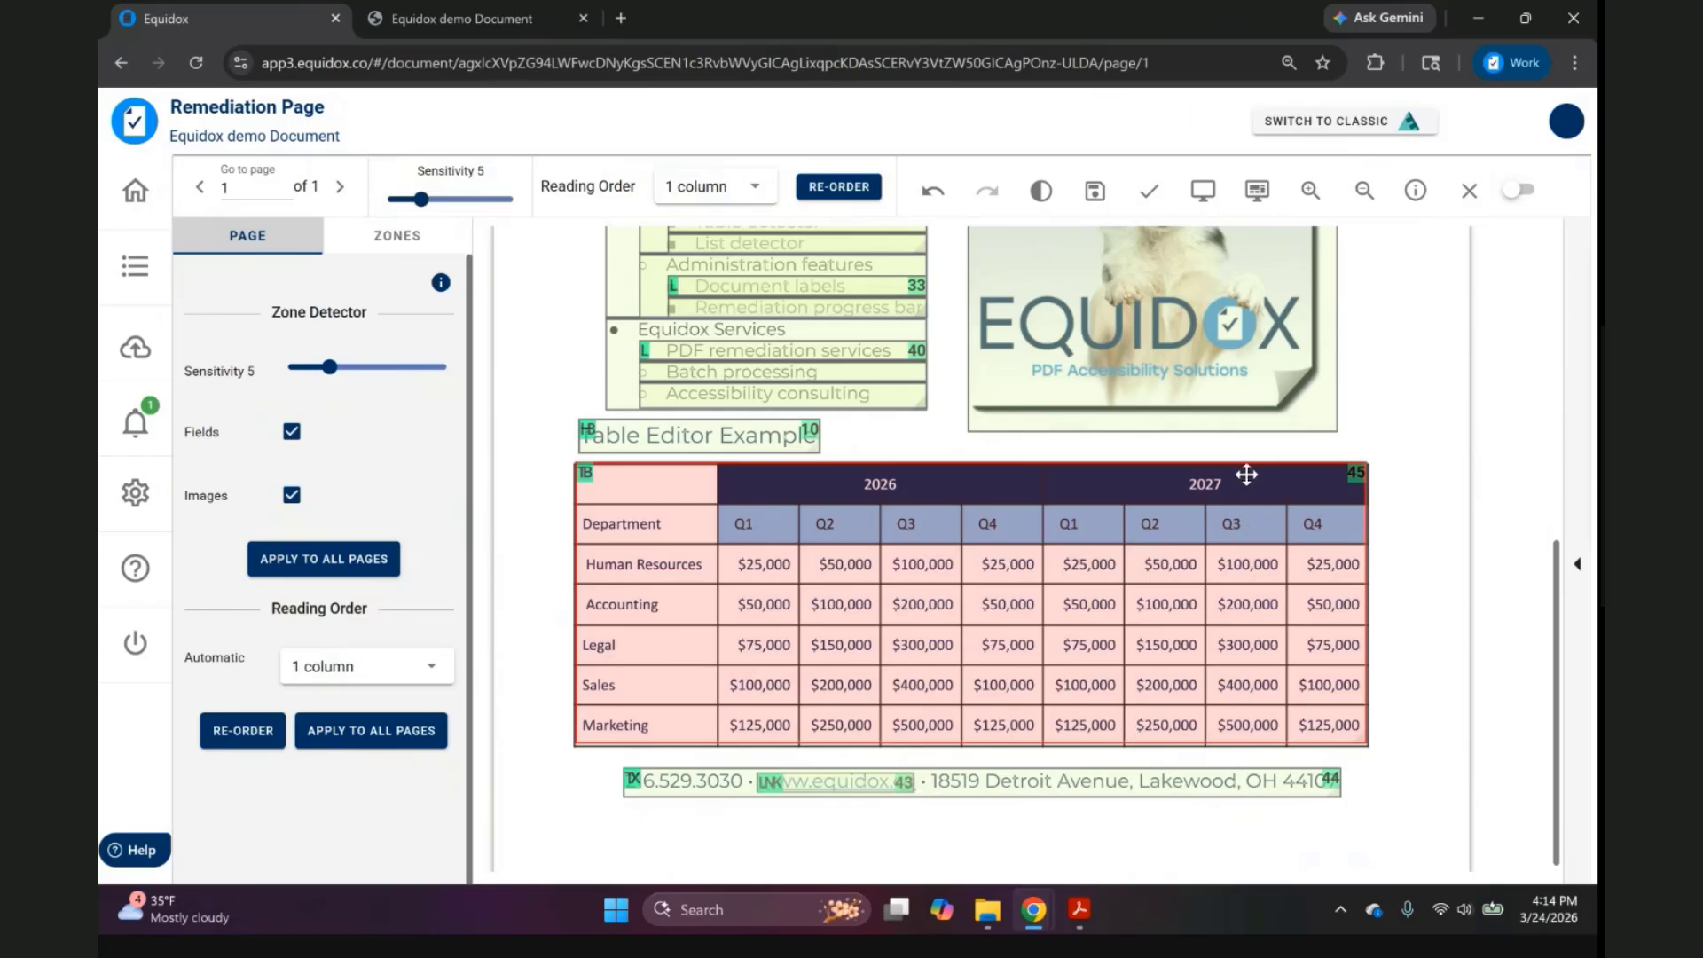
click(1215, 199)
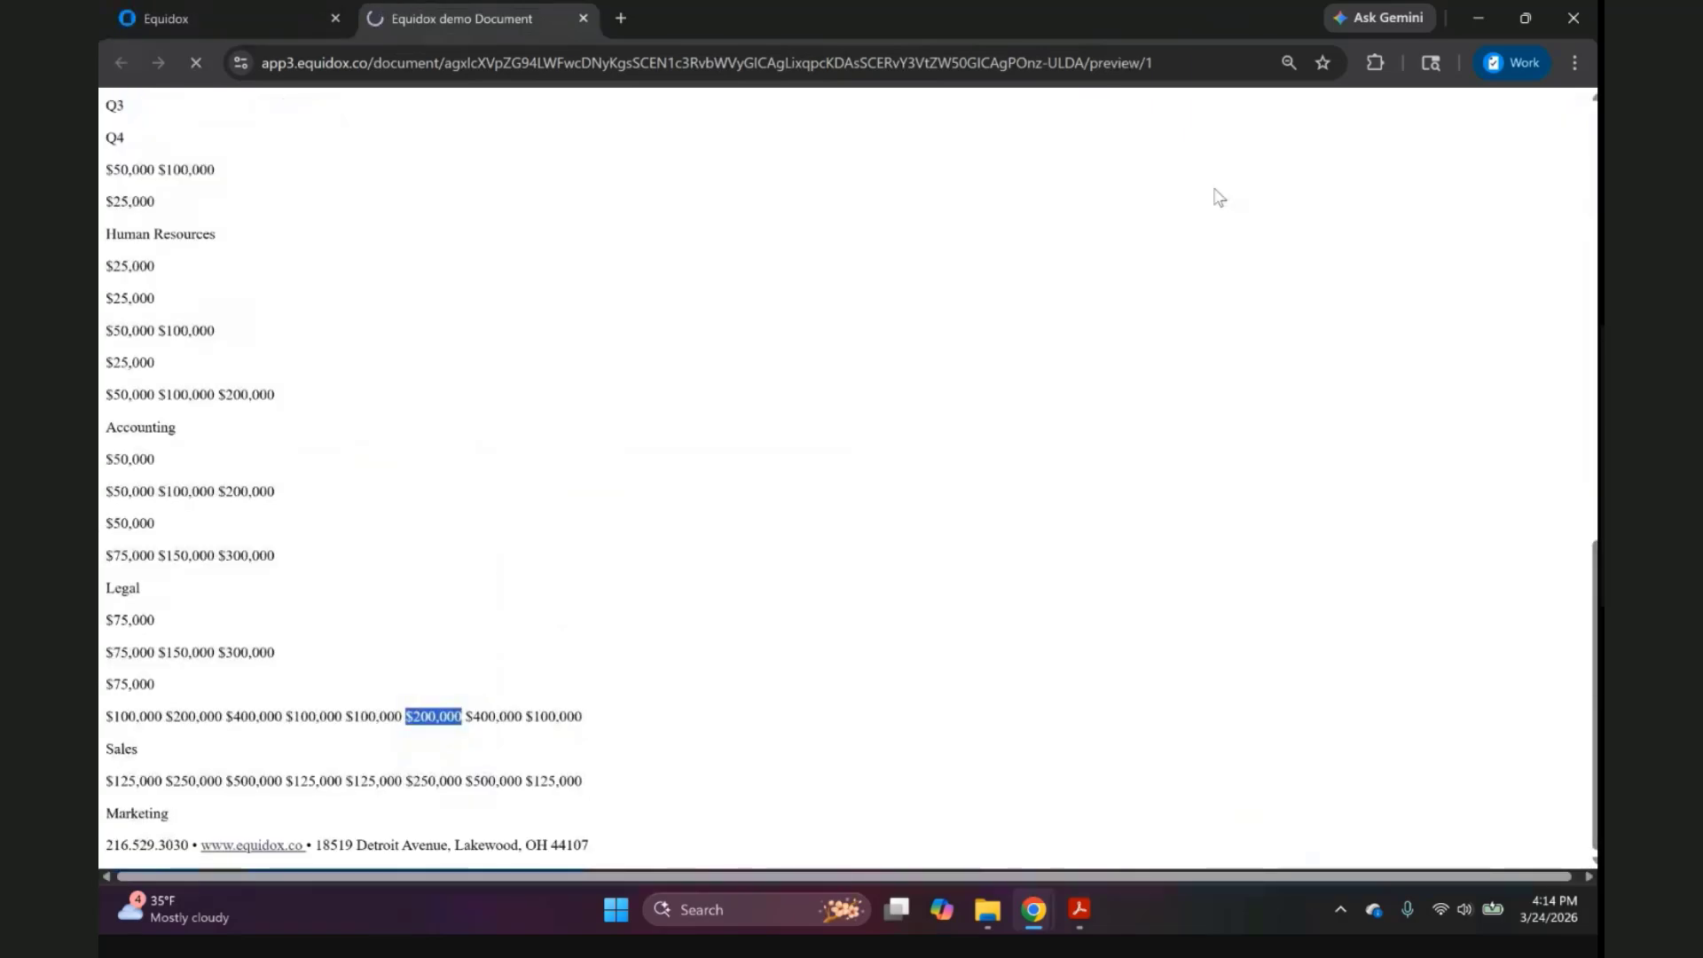
scroll(488, 572, down, 3)
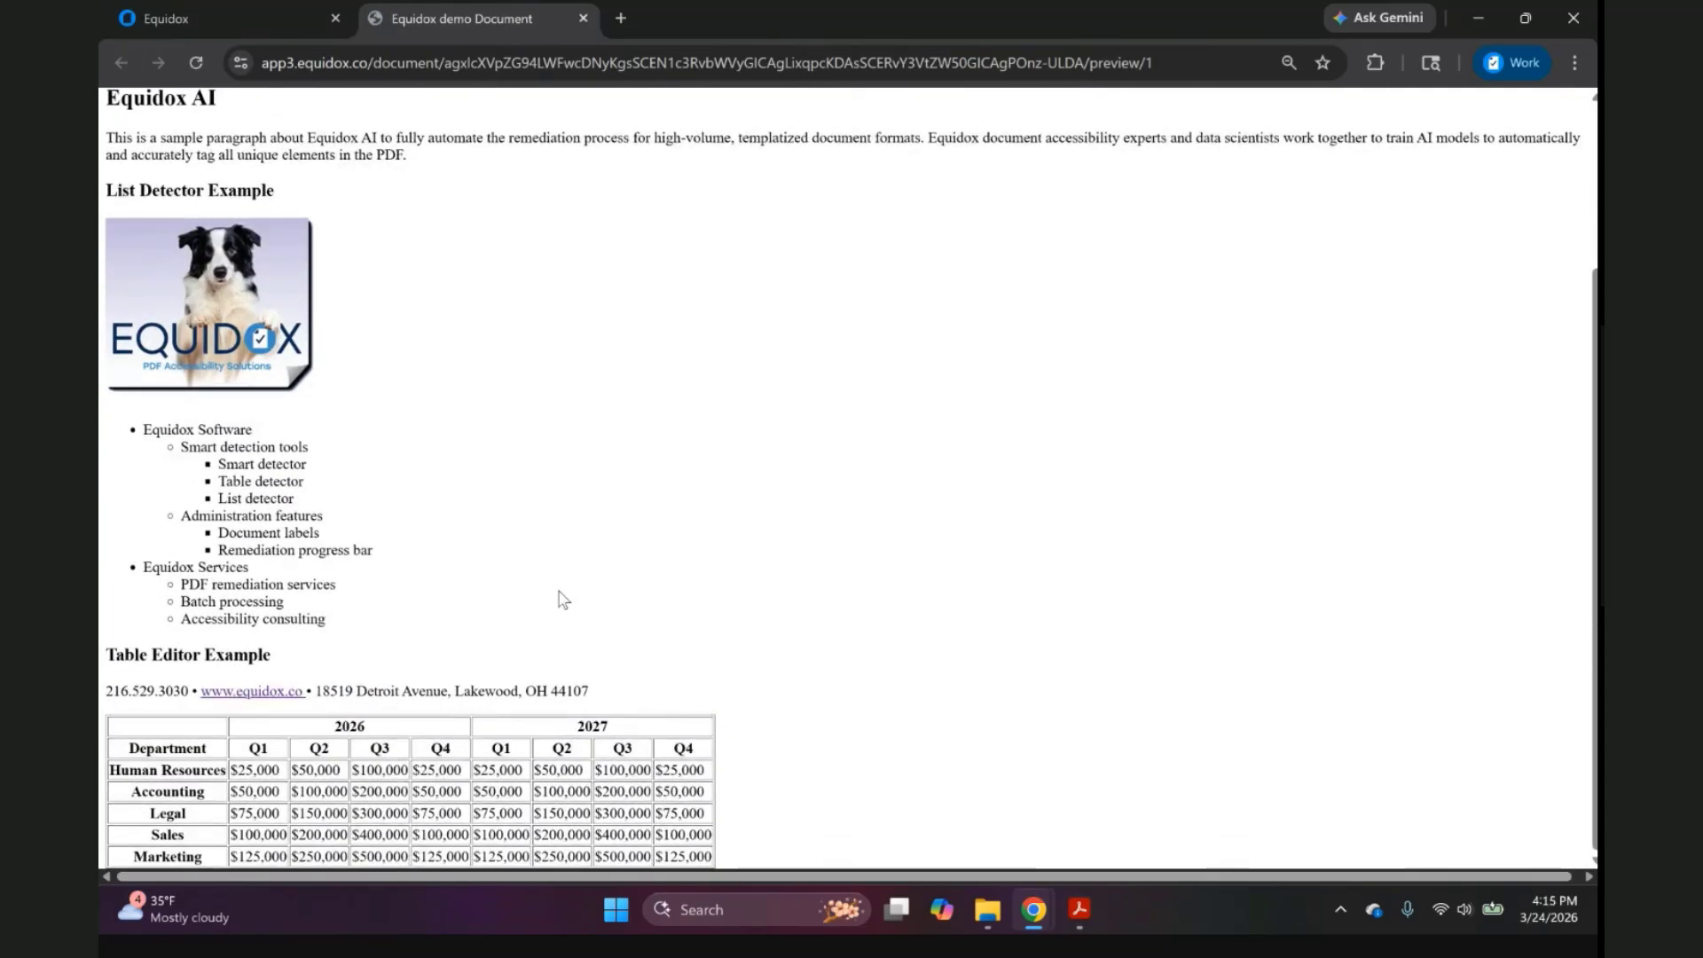
triple_click(453, 691)
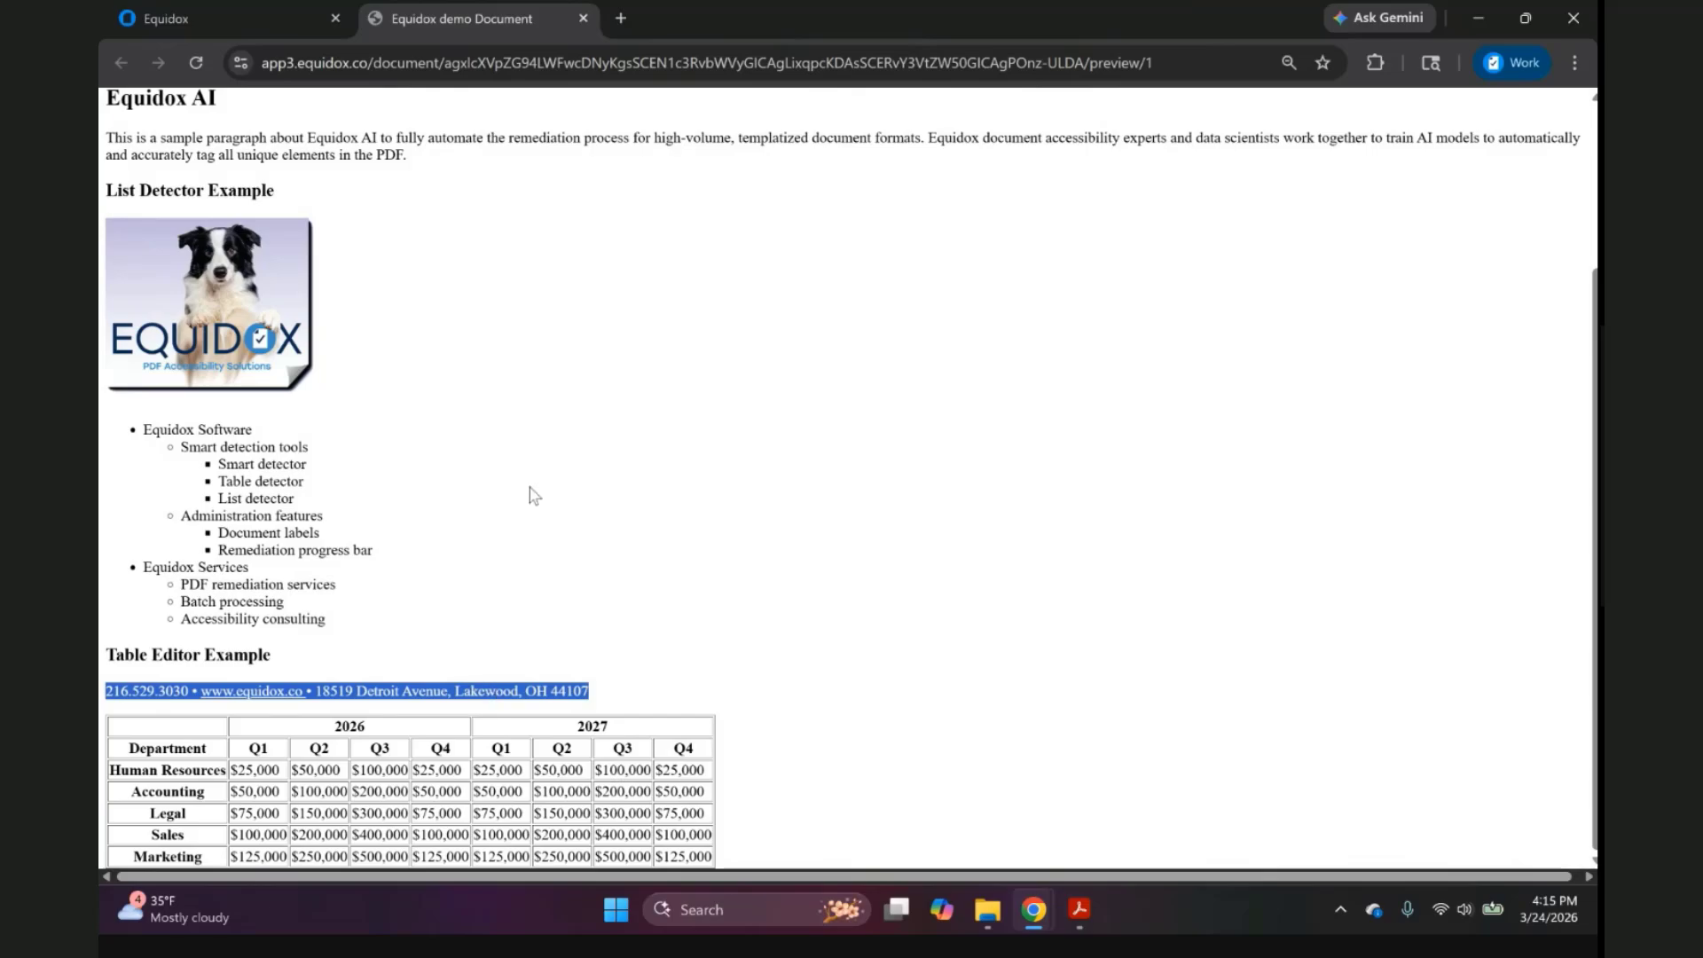
Re-order the page's zones using the 1 column reading order and open the updated document preview.
click(273, 23)
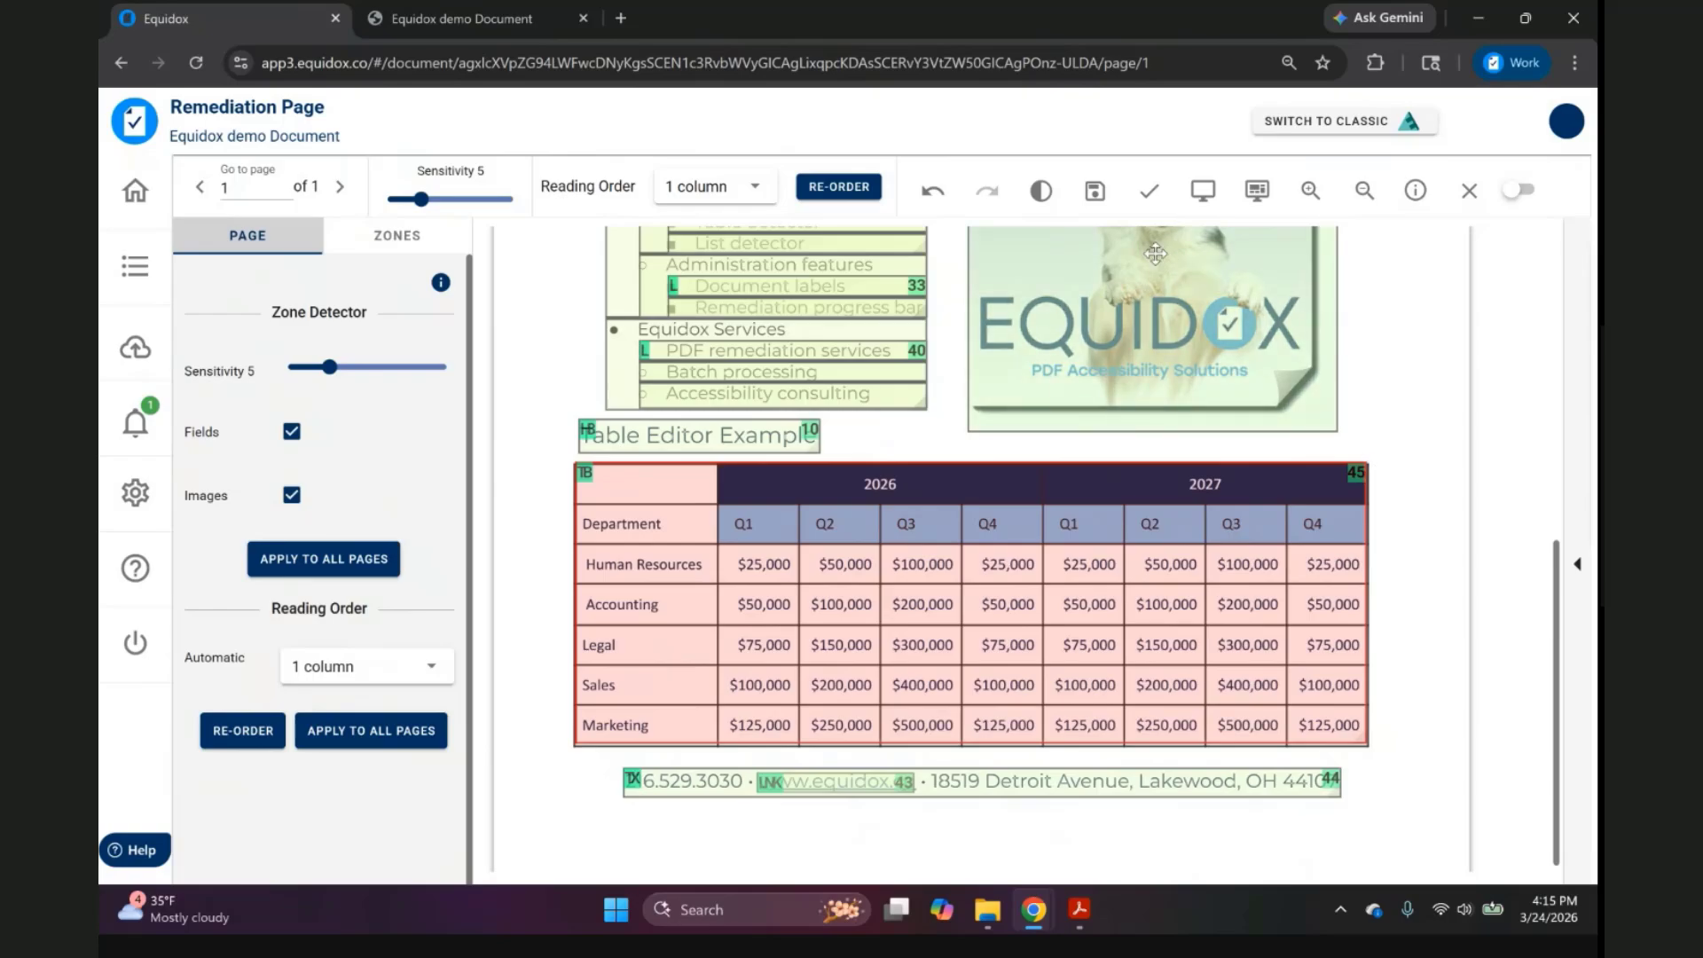
click(865, 196)
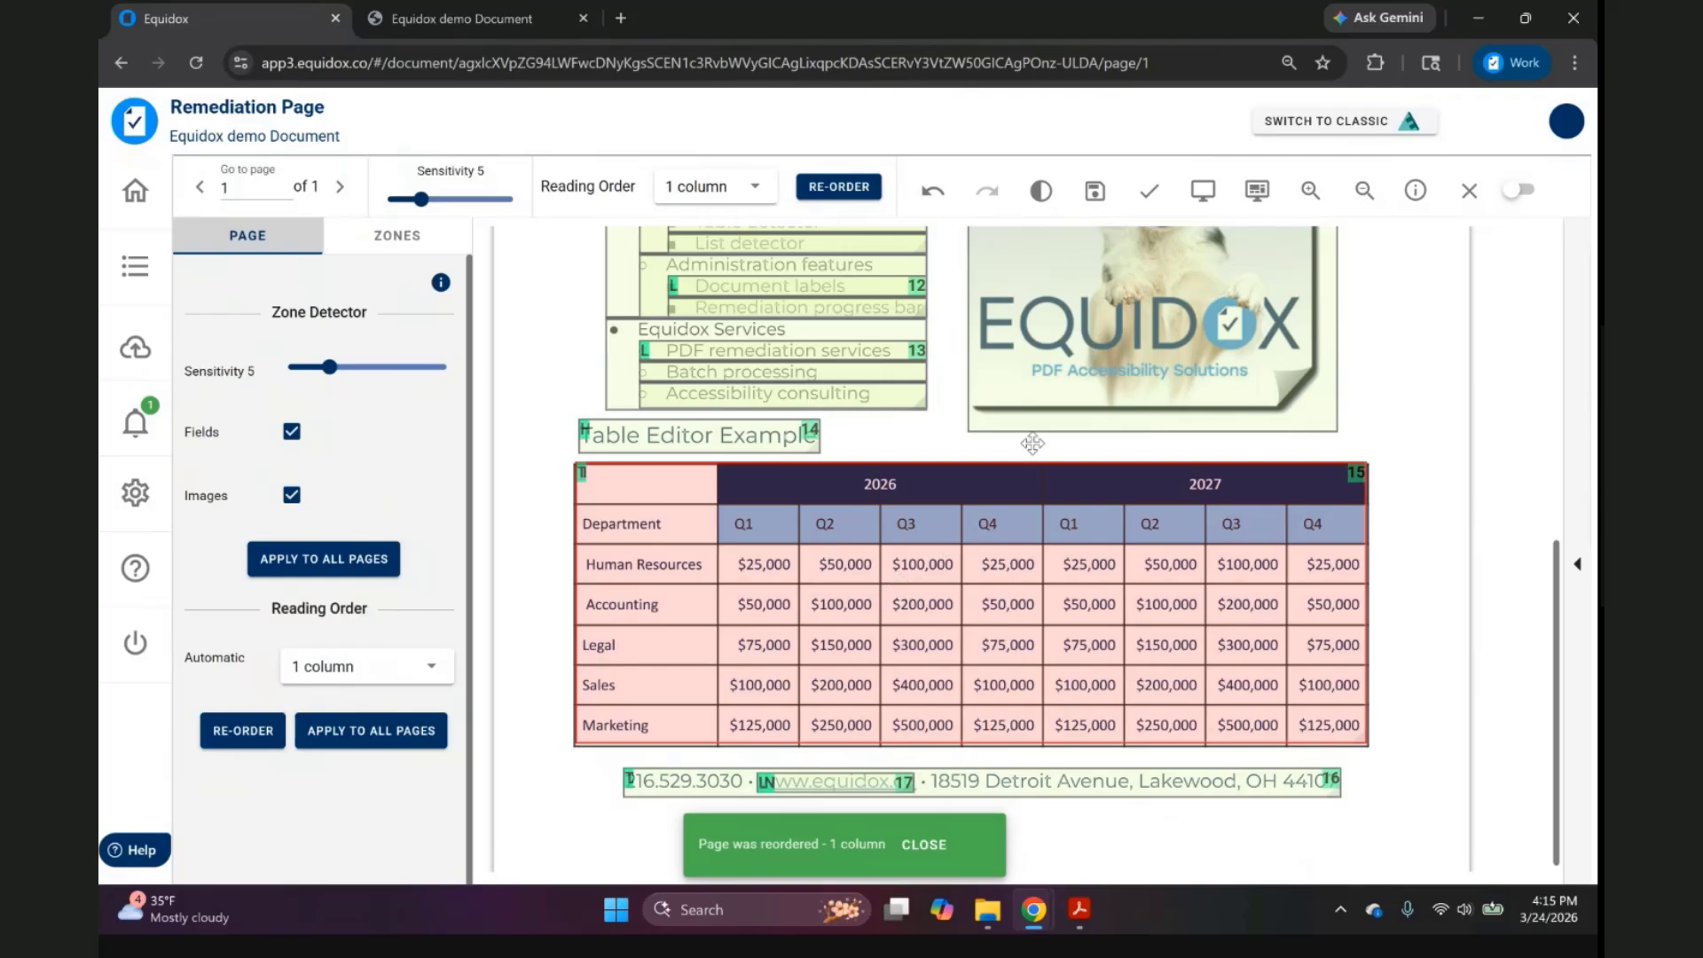
click(1205, 201)
scroll(457, 532, down, 2)
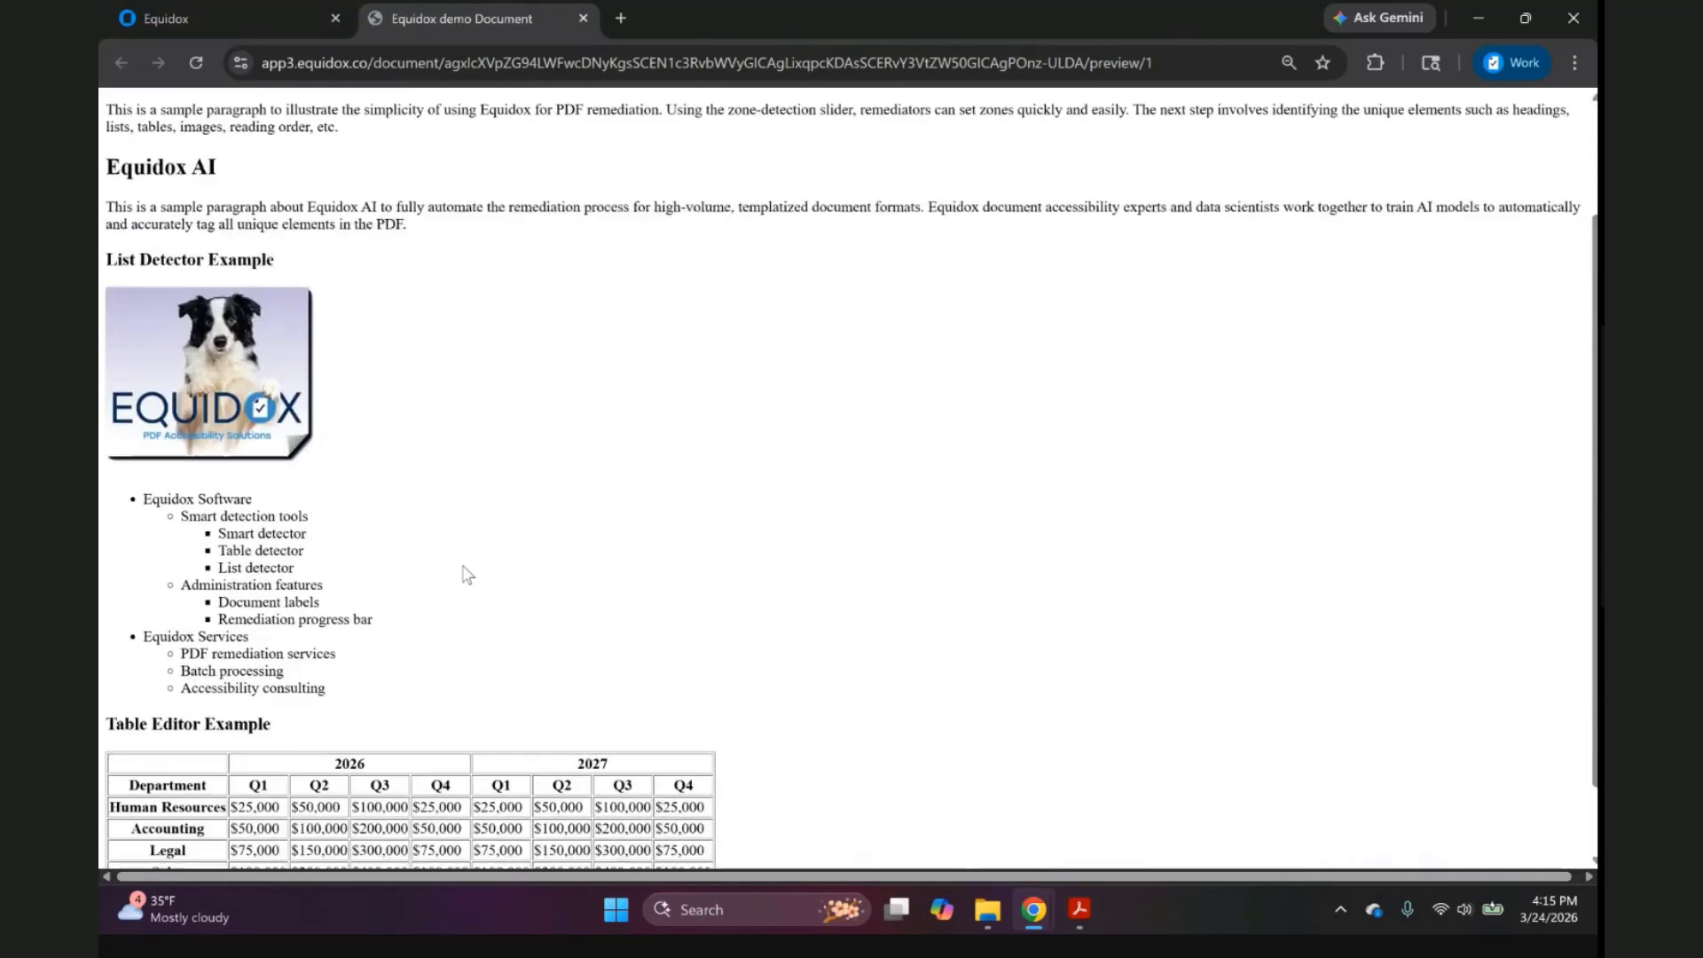
Review the reading sequence of the Table Editor Example heading, table and footer line, and the rest of the previewed document.
scroll(463, 572, down, 1)
triple_click(250, 640)
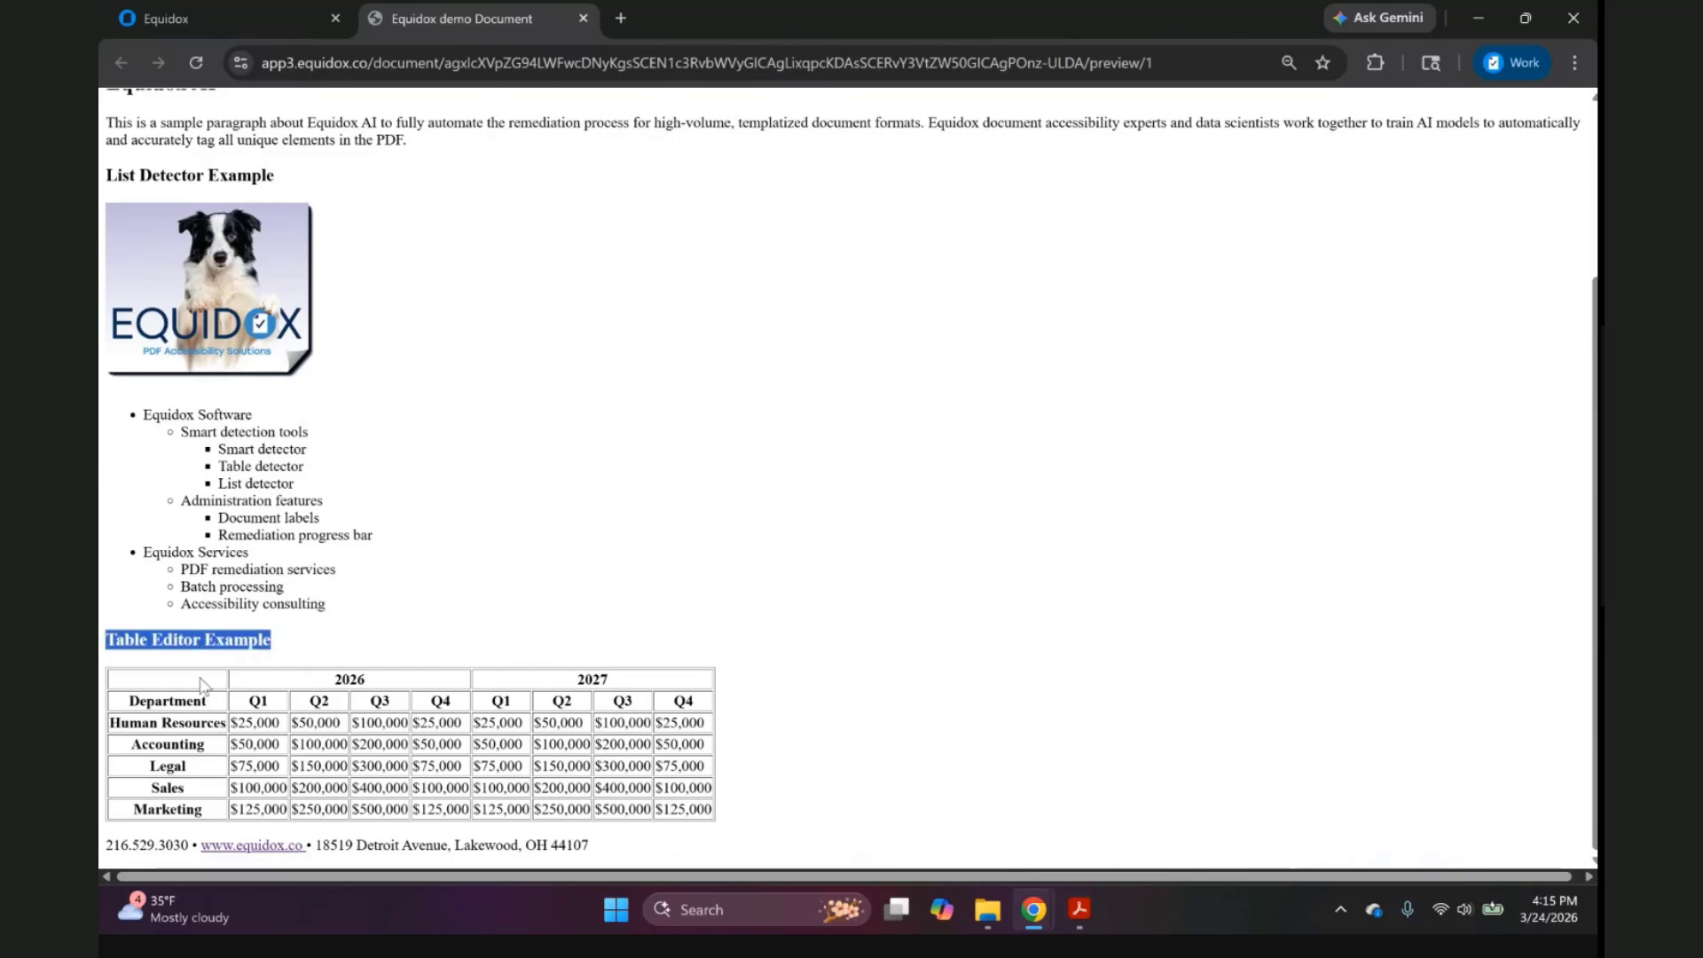
drag(204, 687, 729, 822)
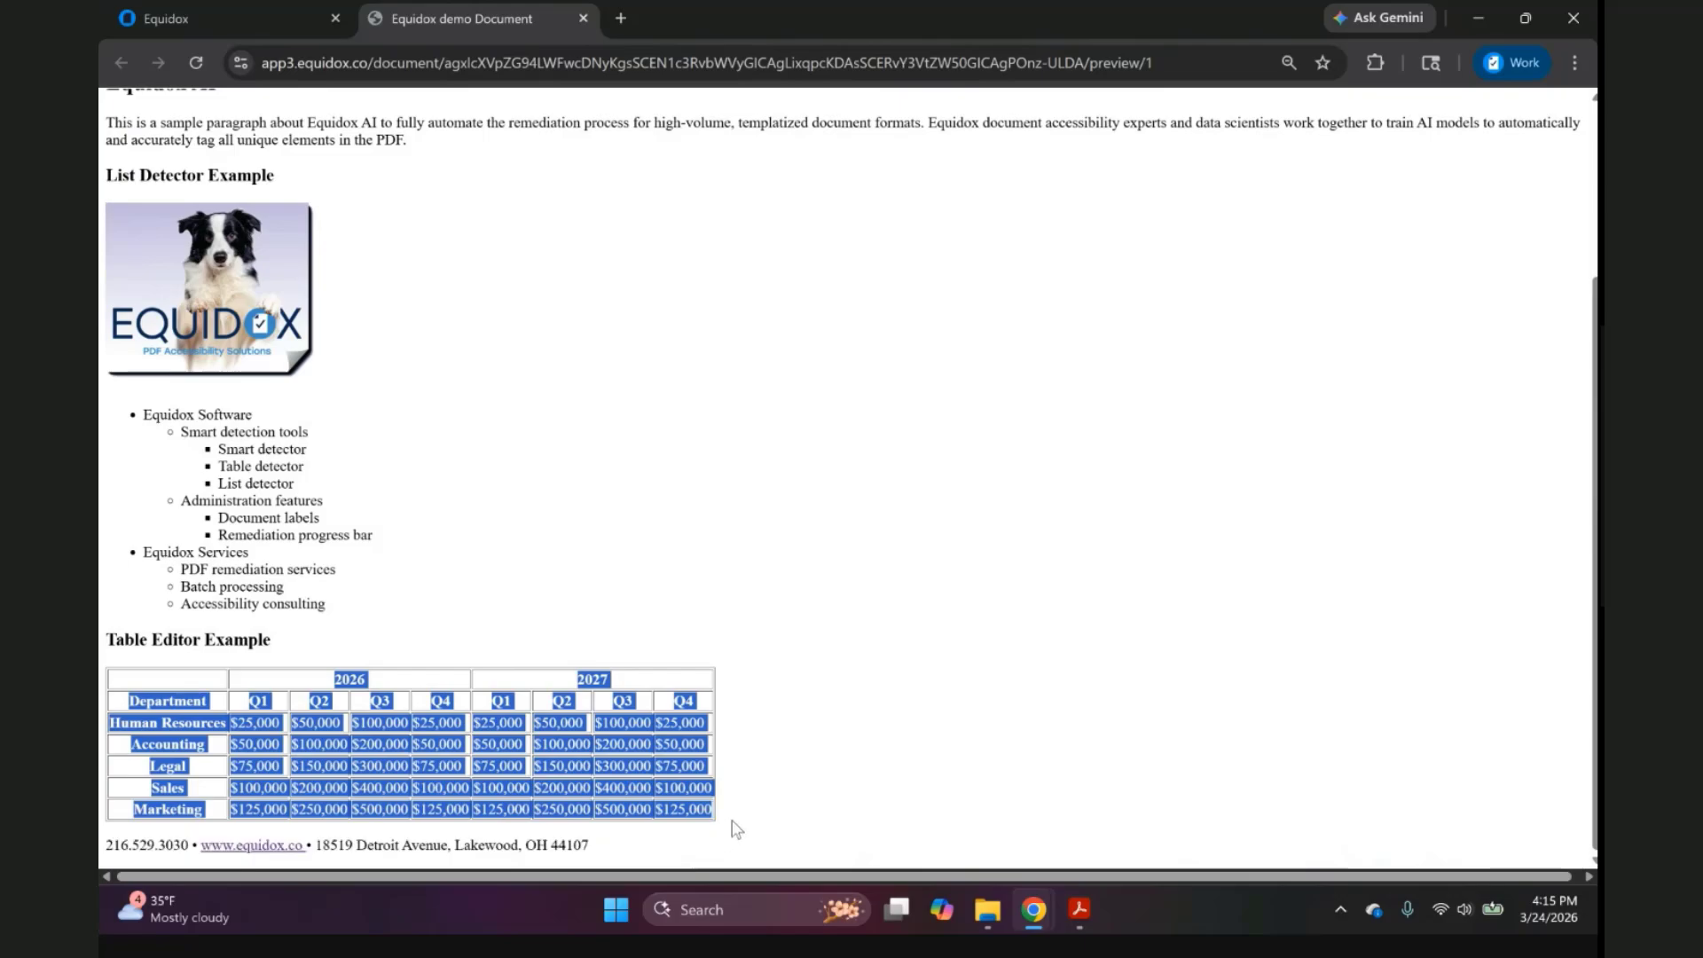
click(749, 781)
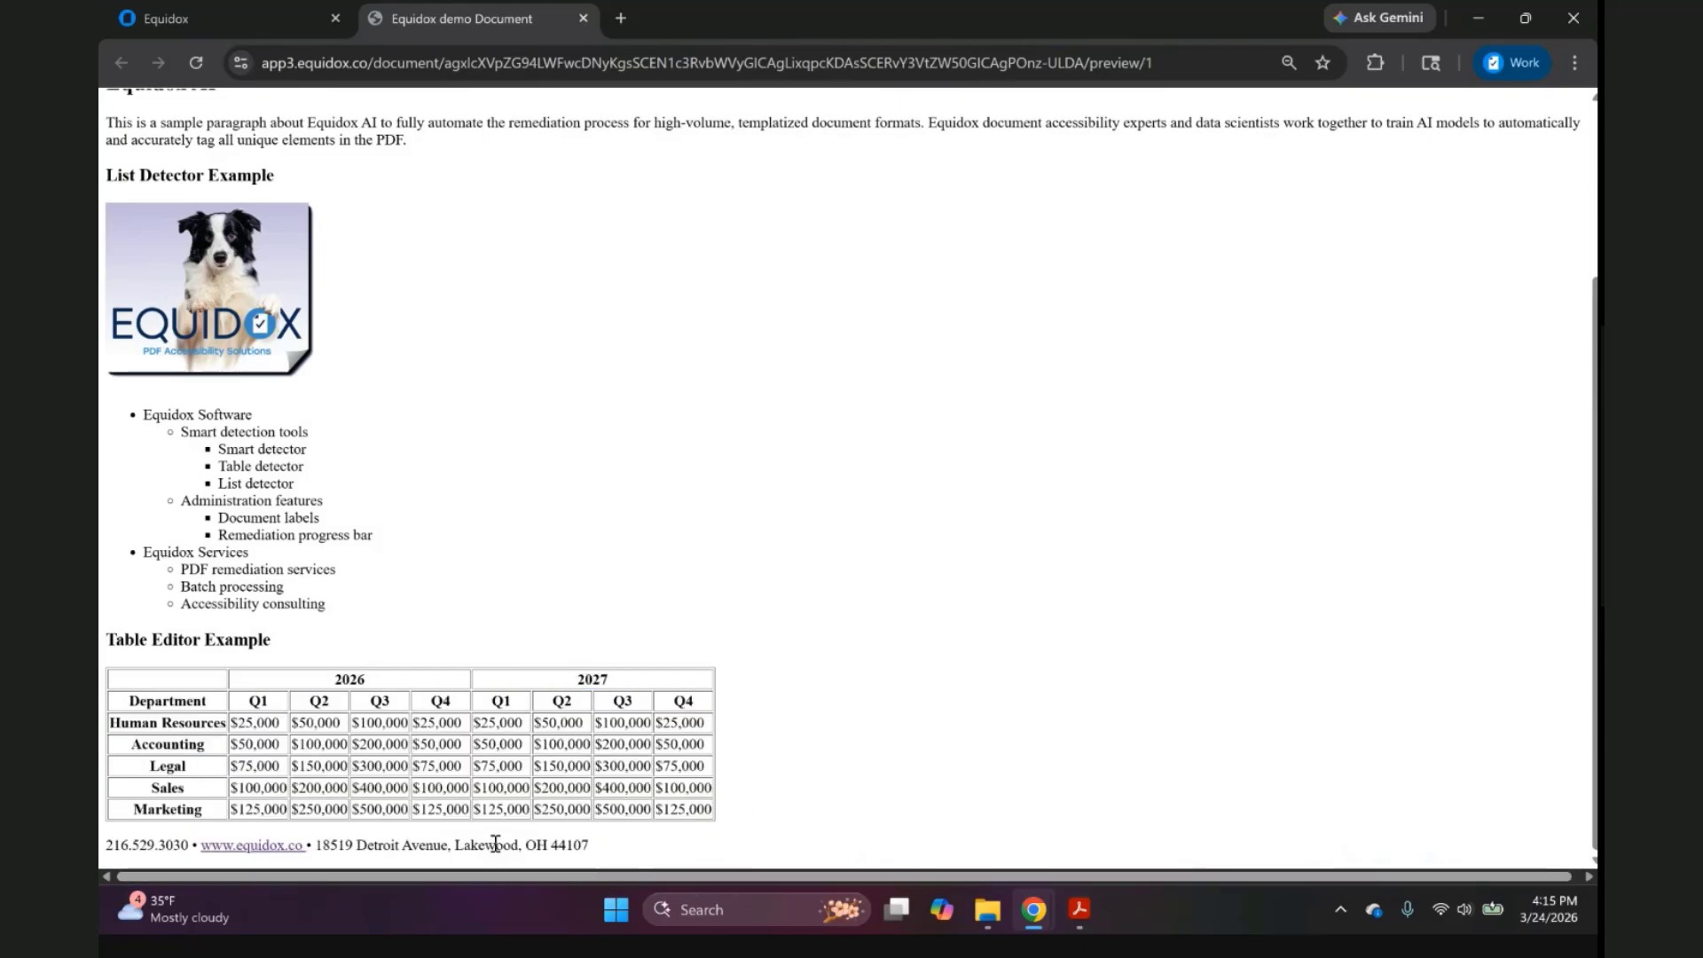
triple_click(494, 844)
click(494, 843)
scroll(596, 647, up, 3)
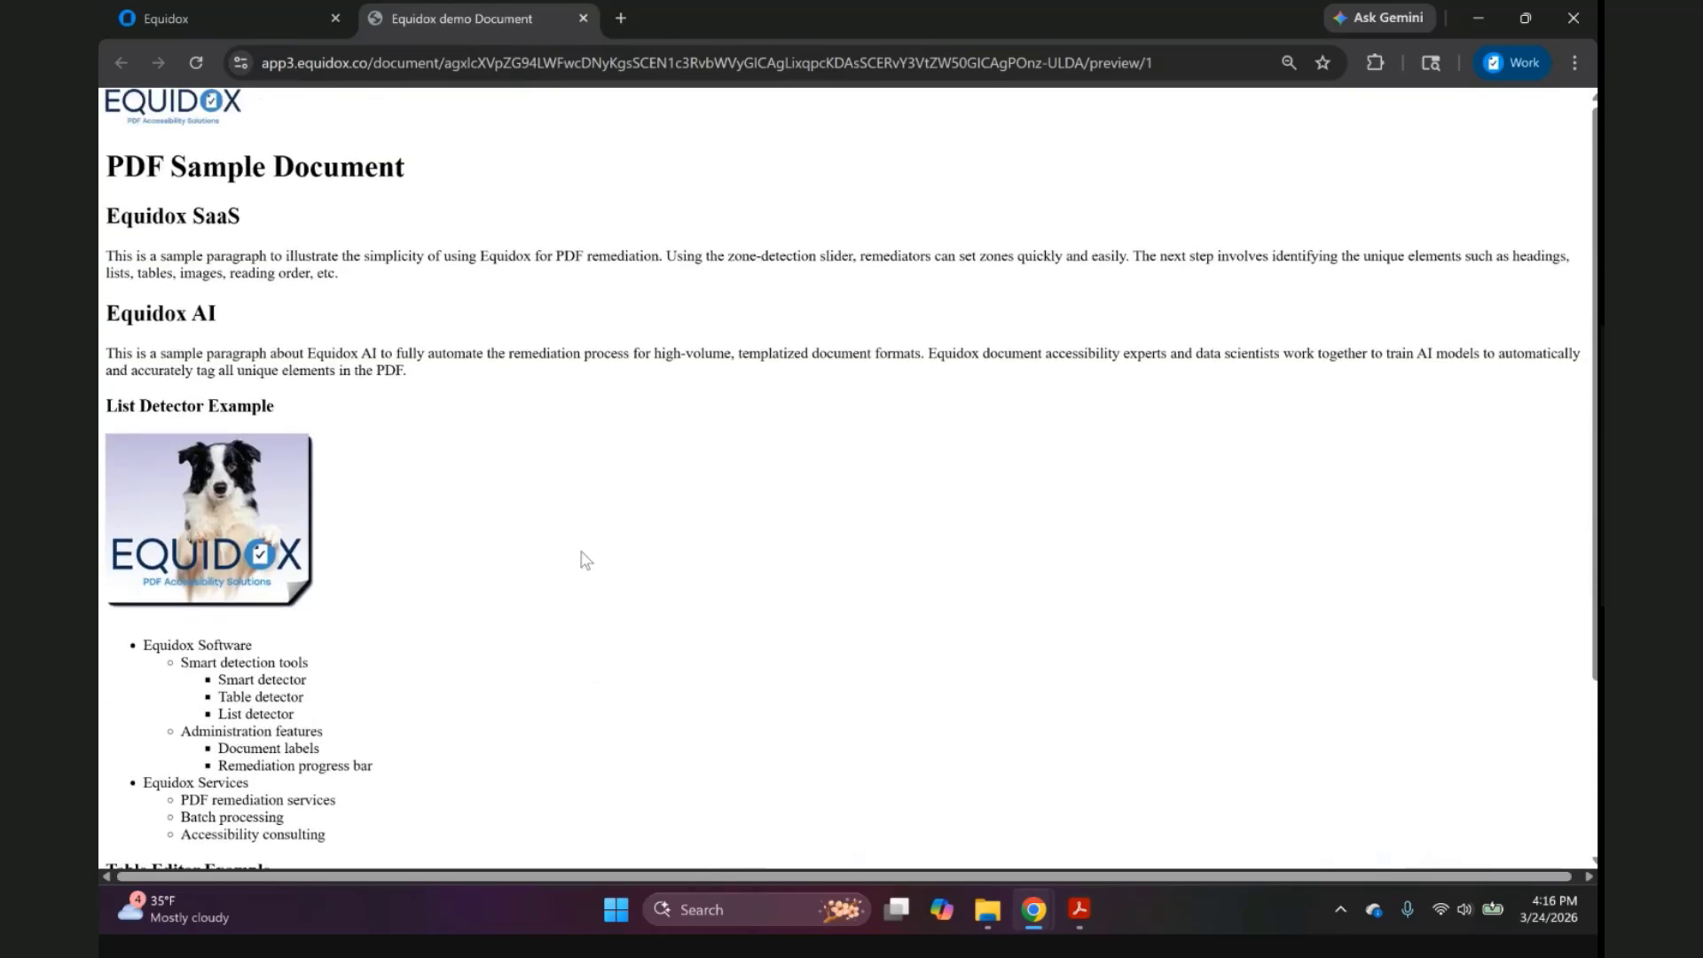
scroll(582, 559, down, 3)
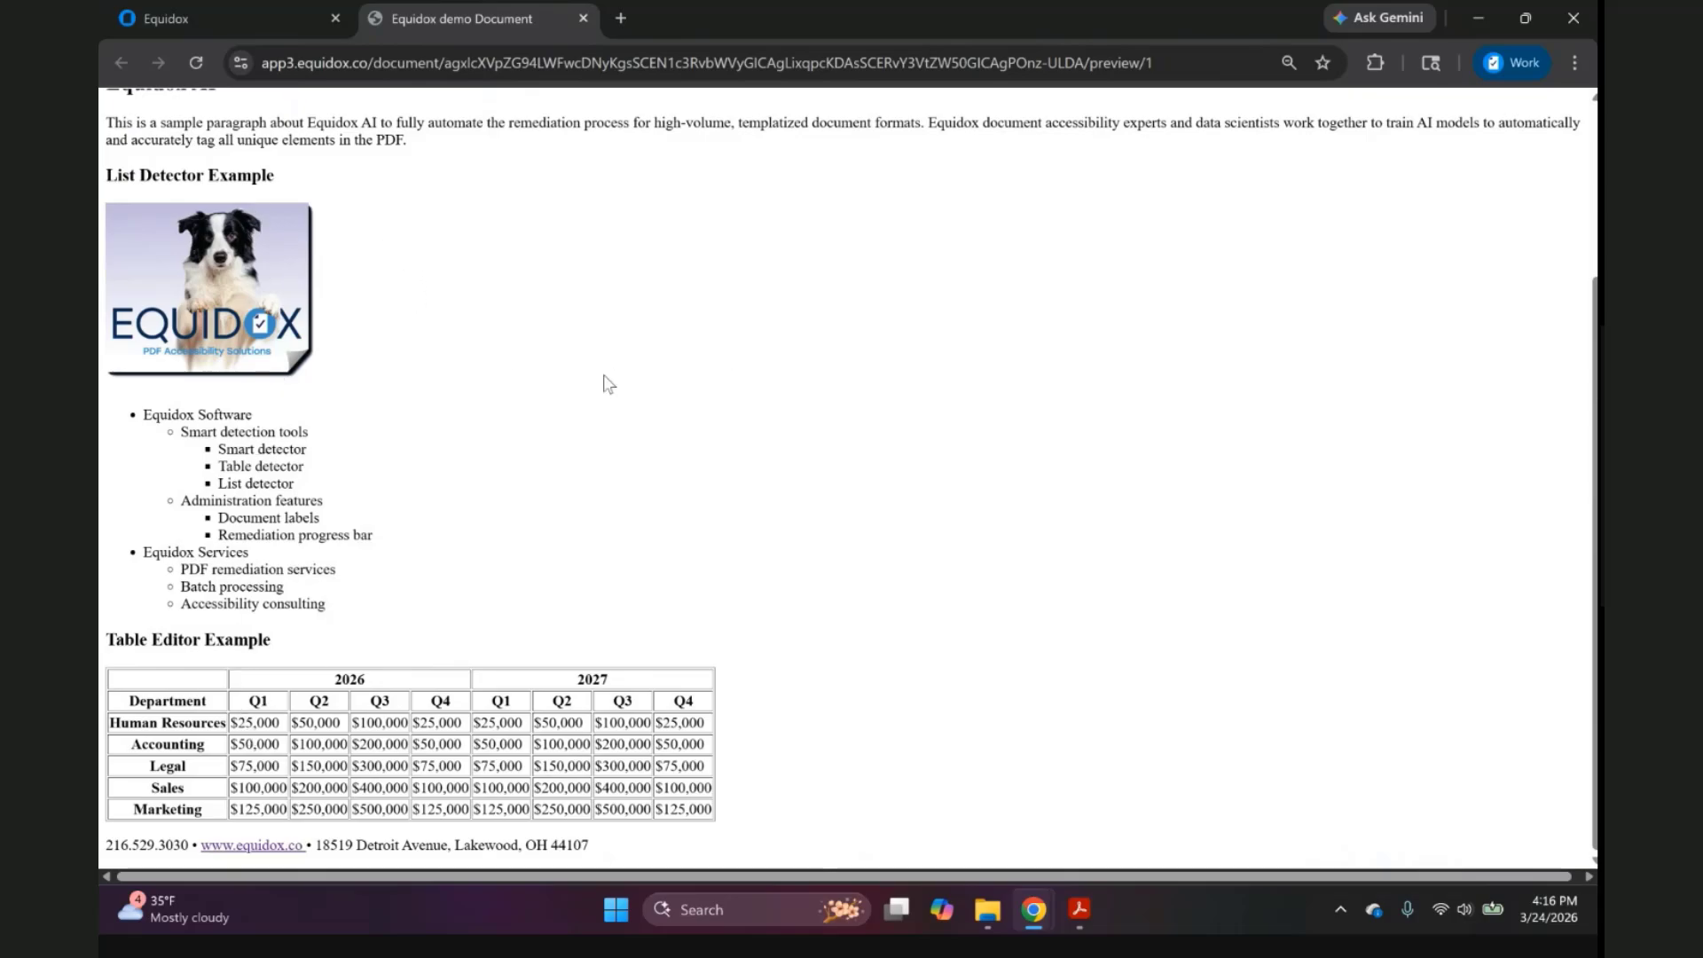
scroll(422, 408, up, 3)
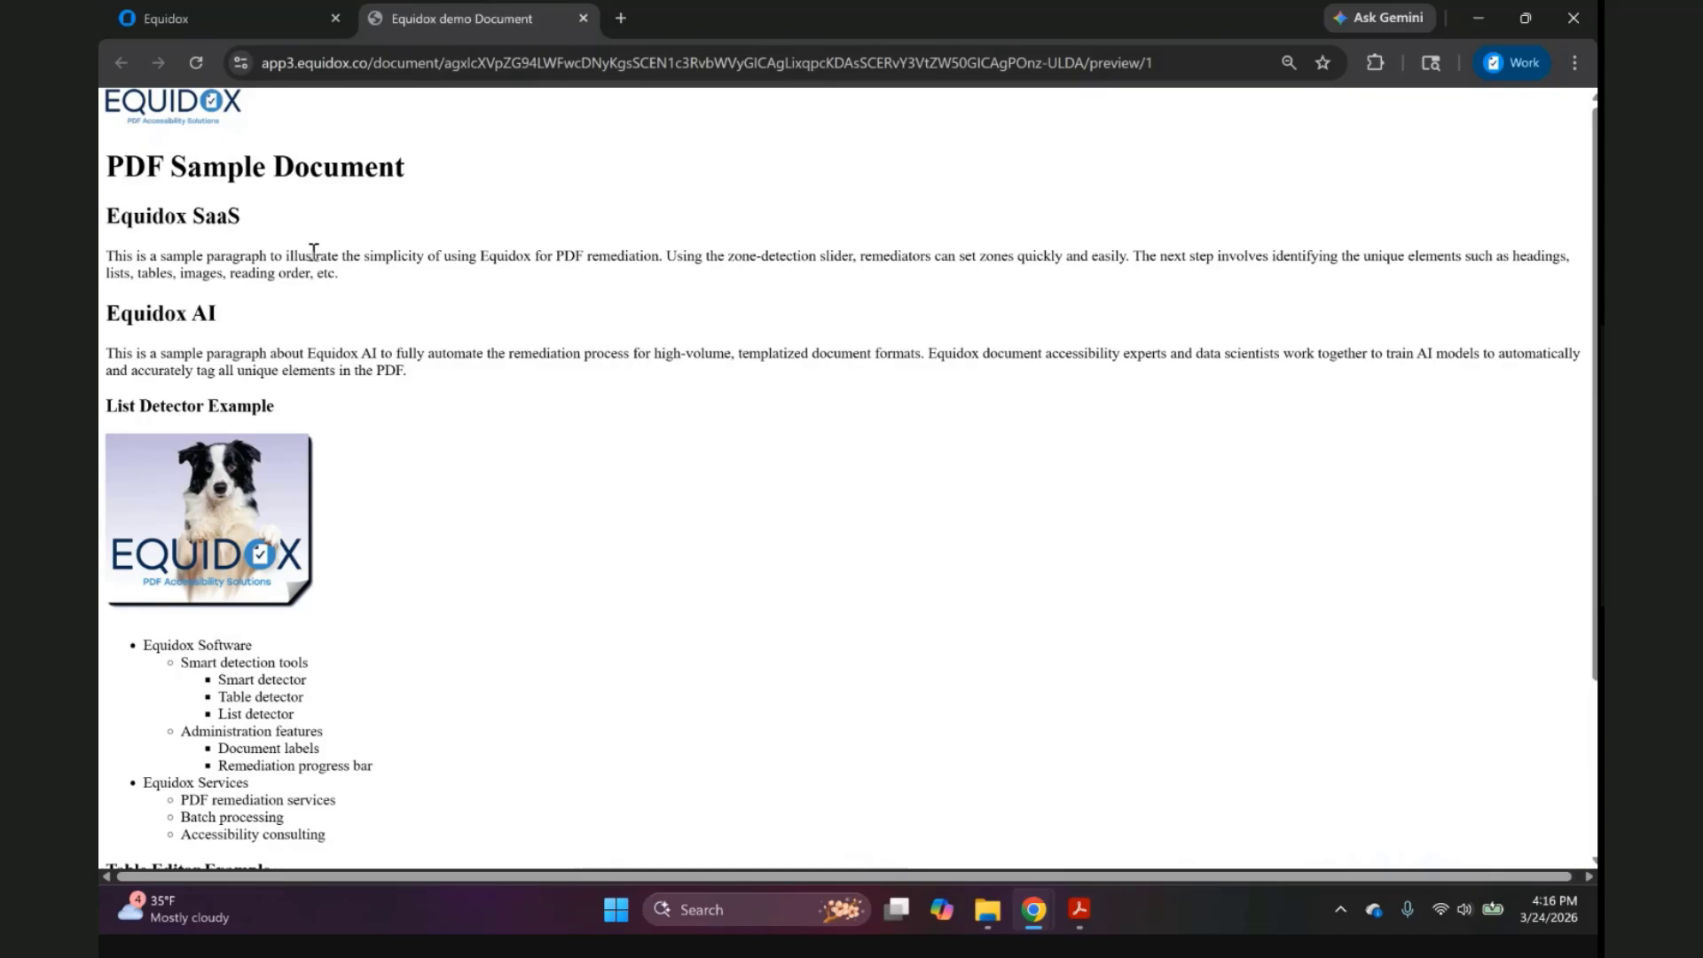
Return to the remediation page and examine the zone numbering and the available column options for the reading order.
click(263, 27)
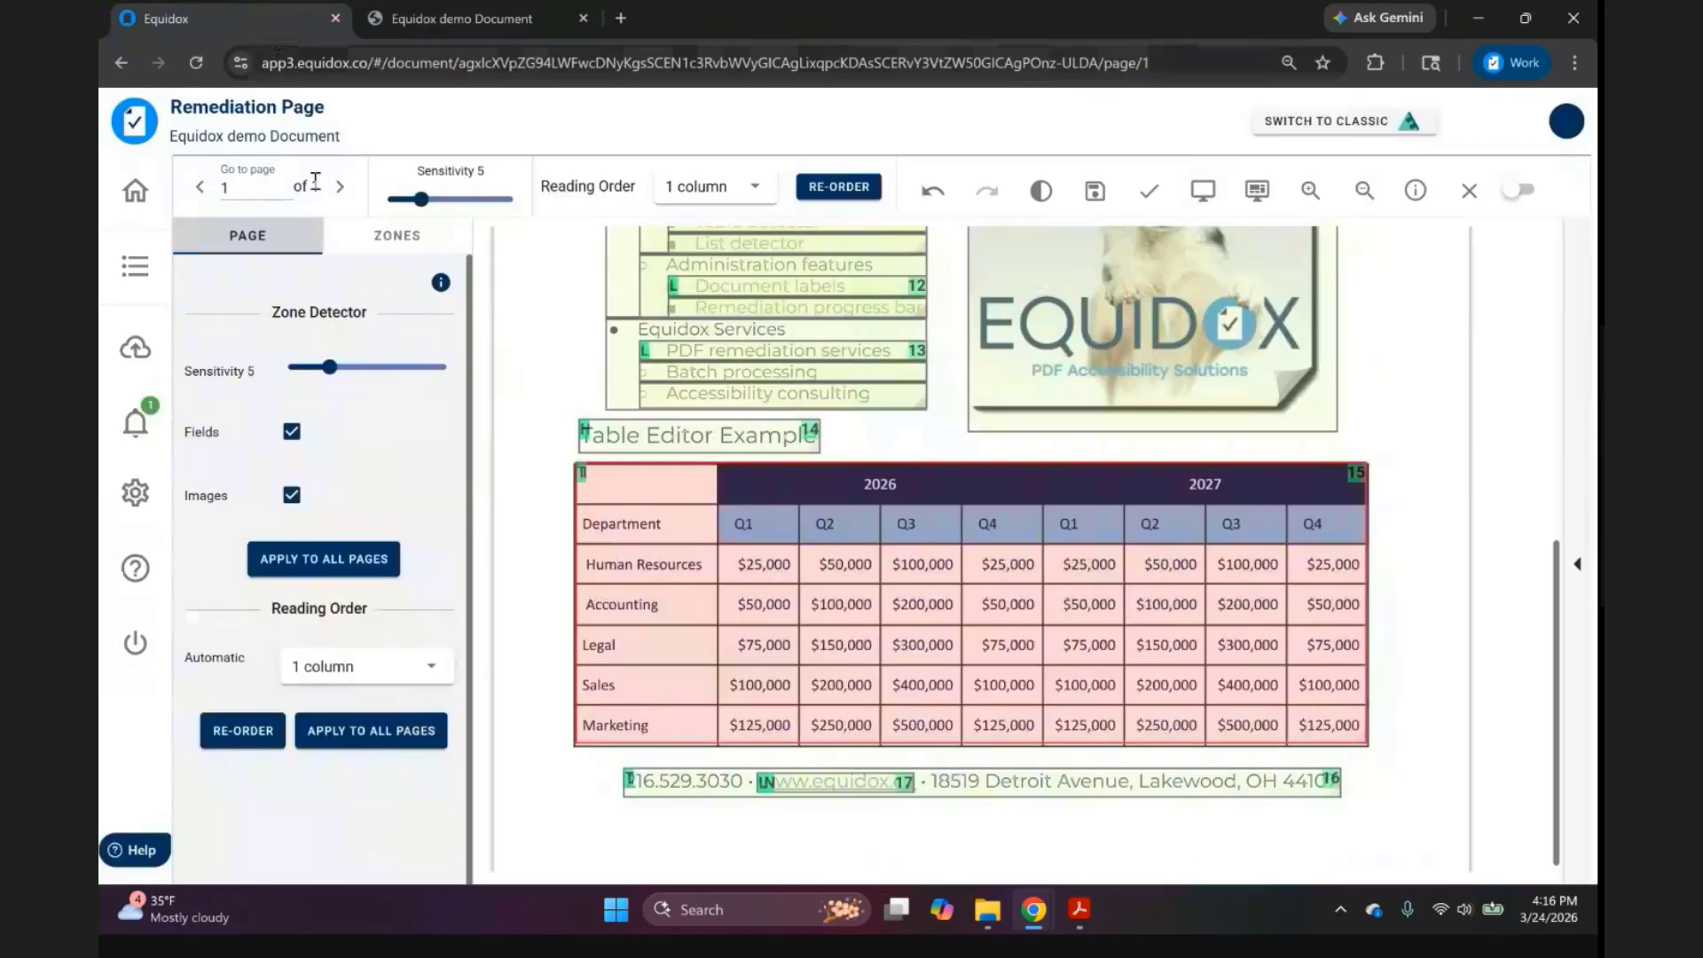
scroll(683, 631, up, 6)
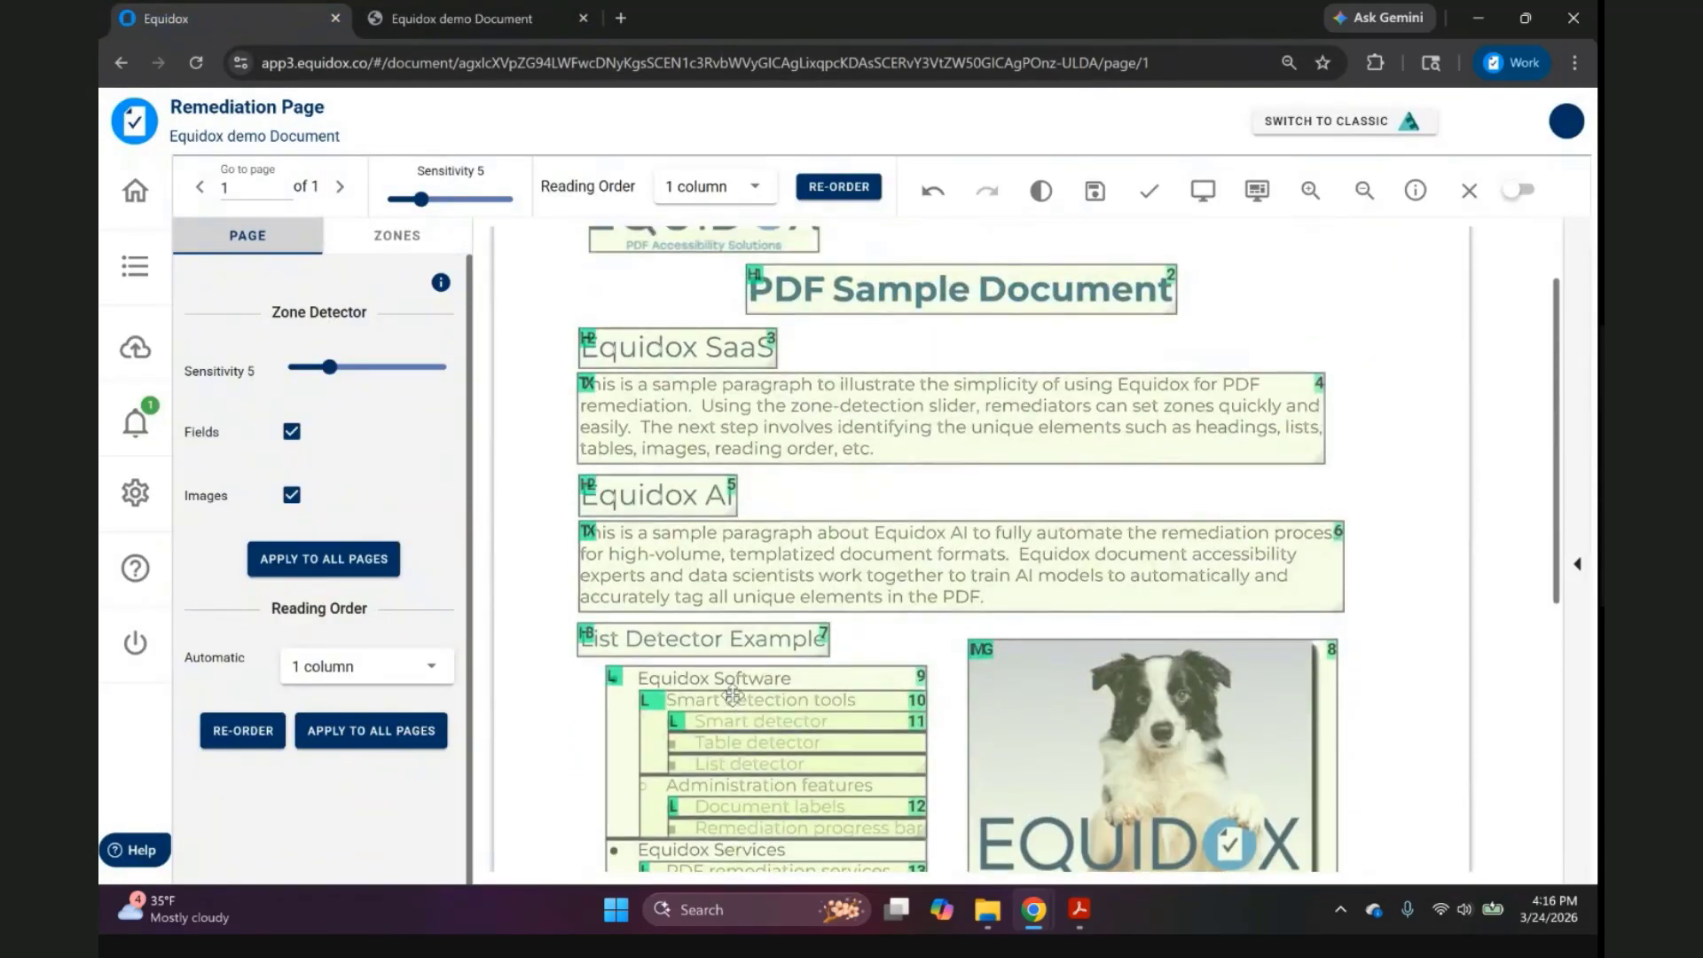
scroll(733, 695, up, 1)
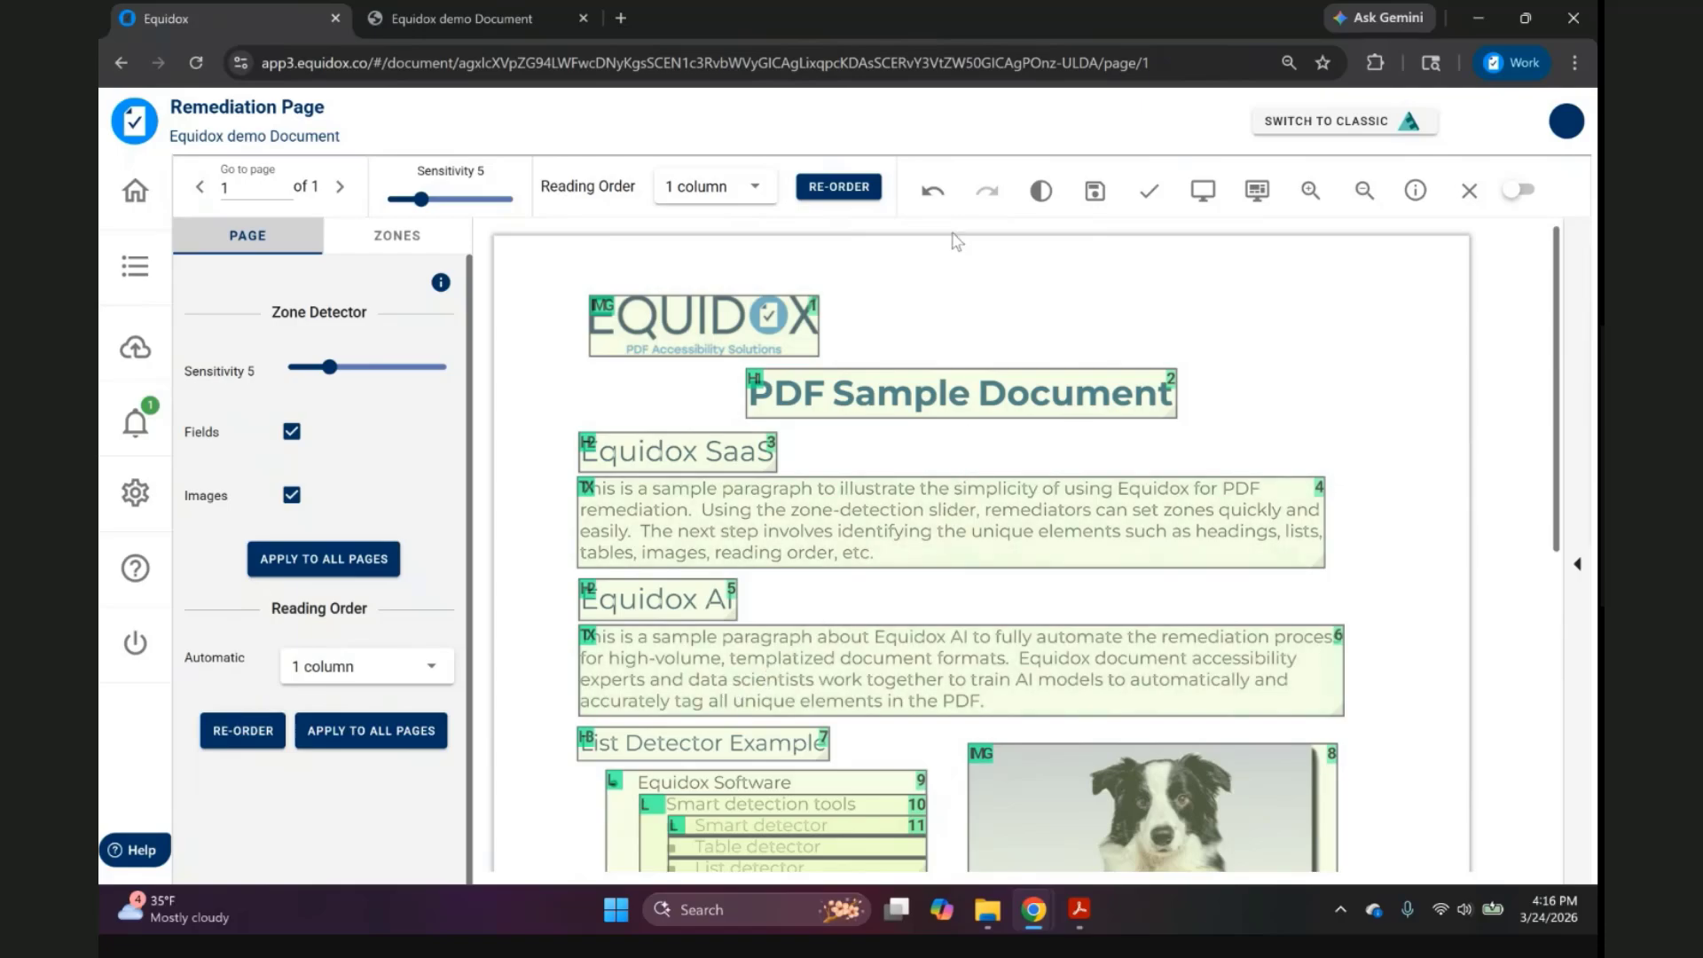
click(754, 201)
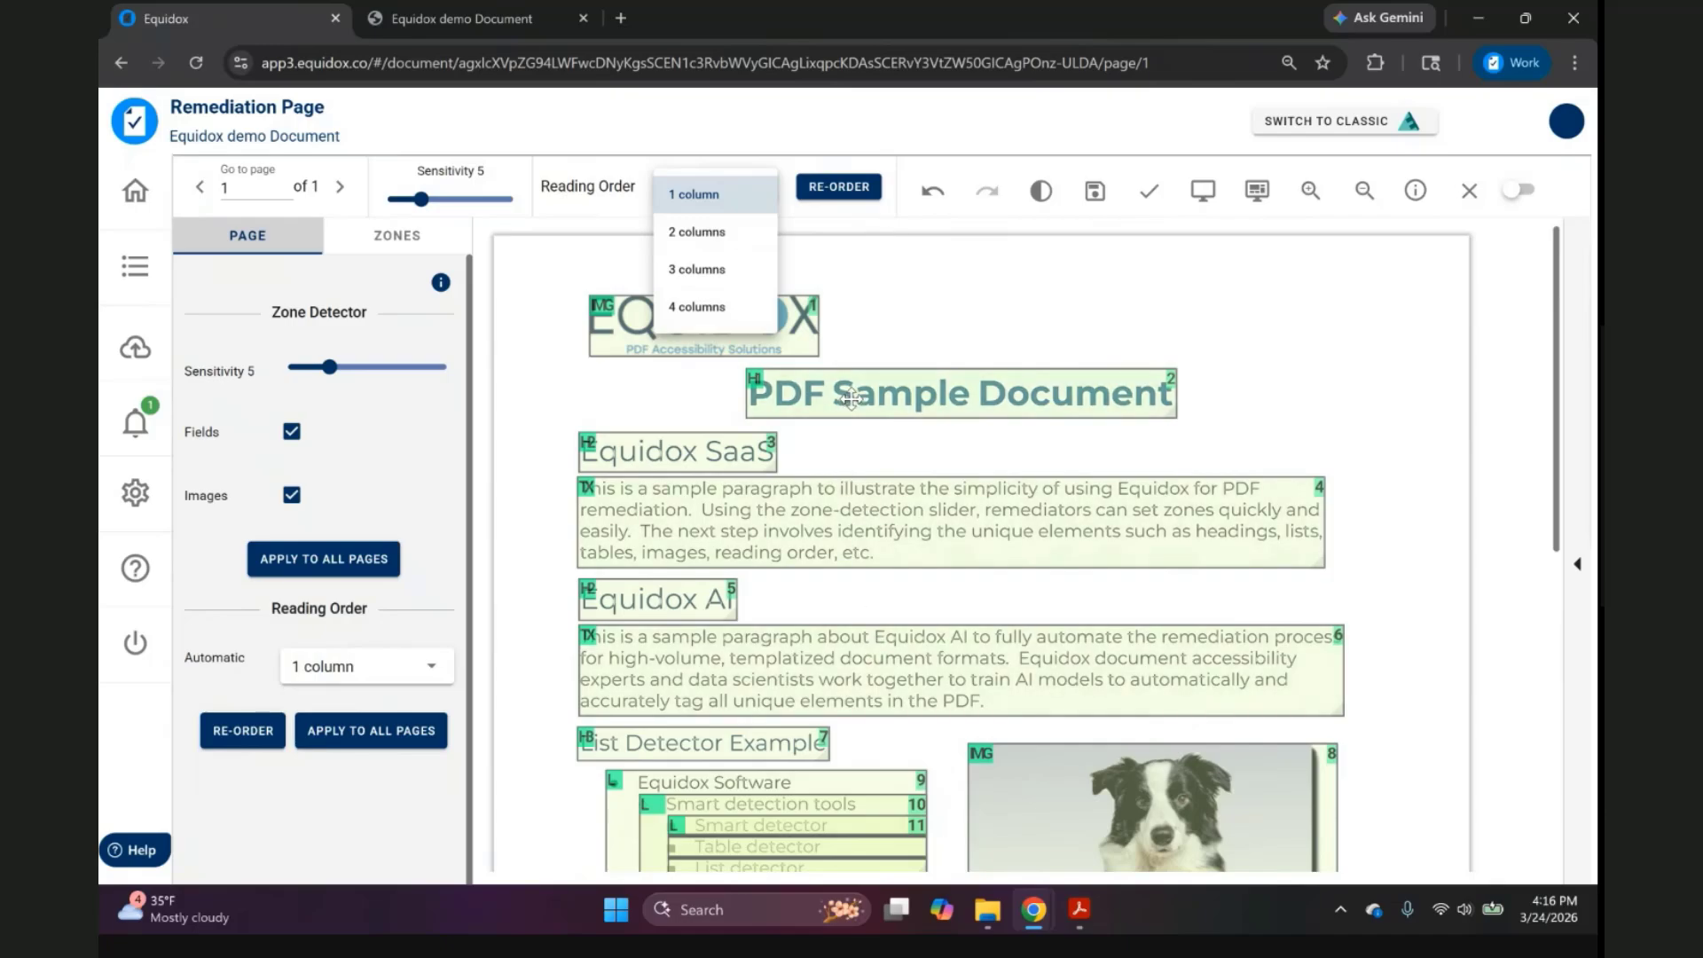
click(860, 142)
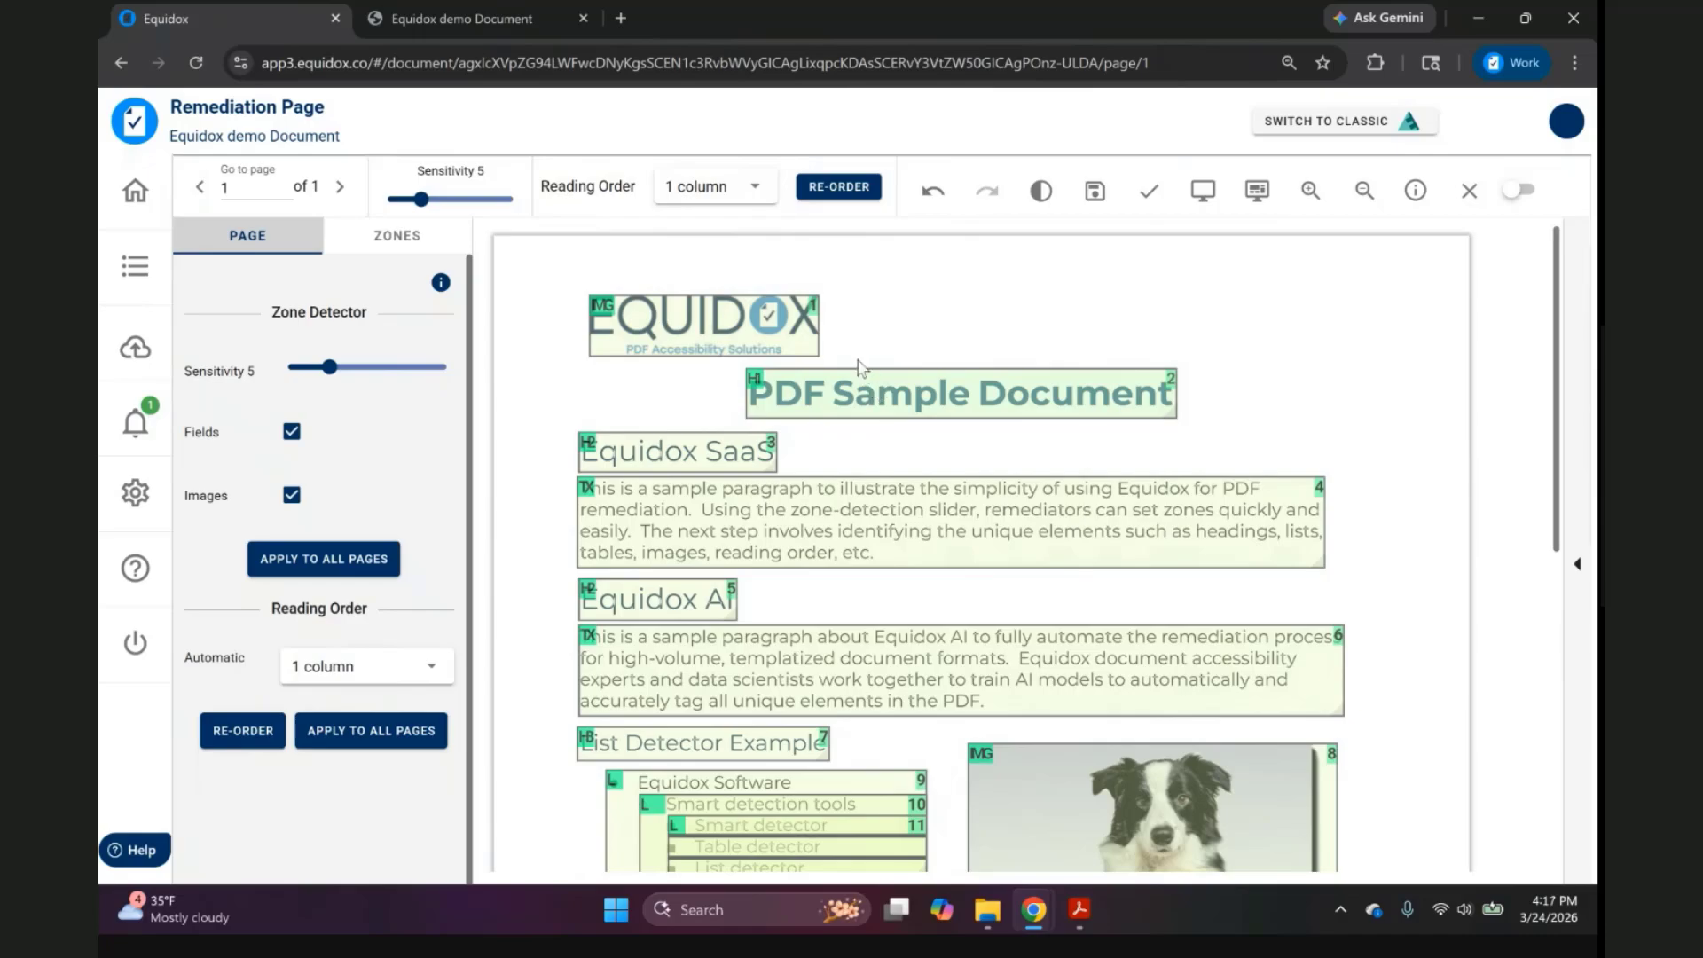
click(756, 188)
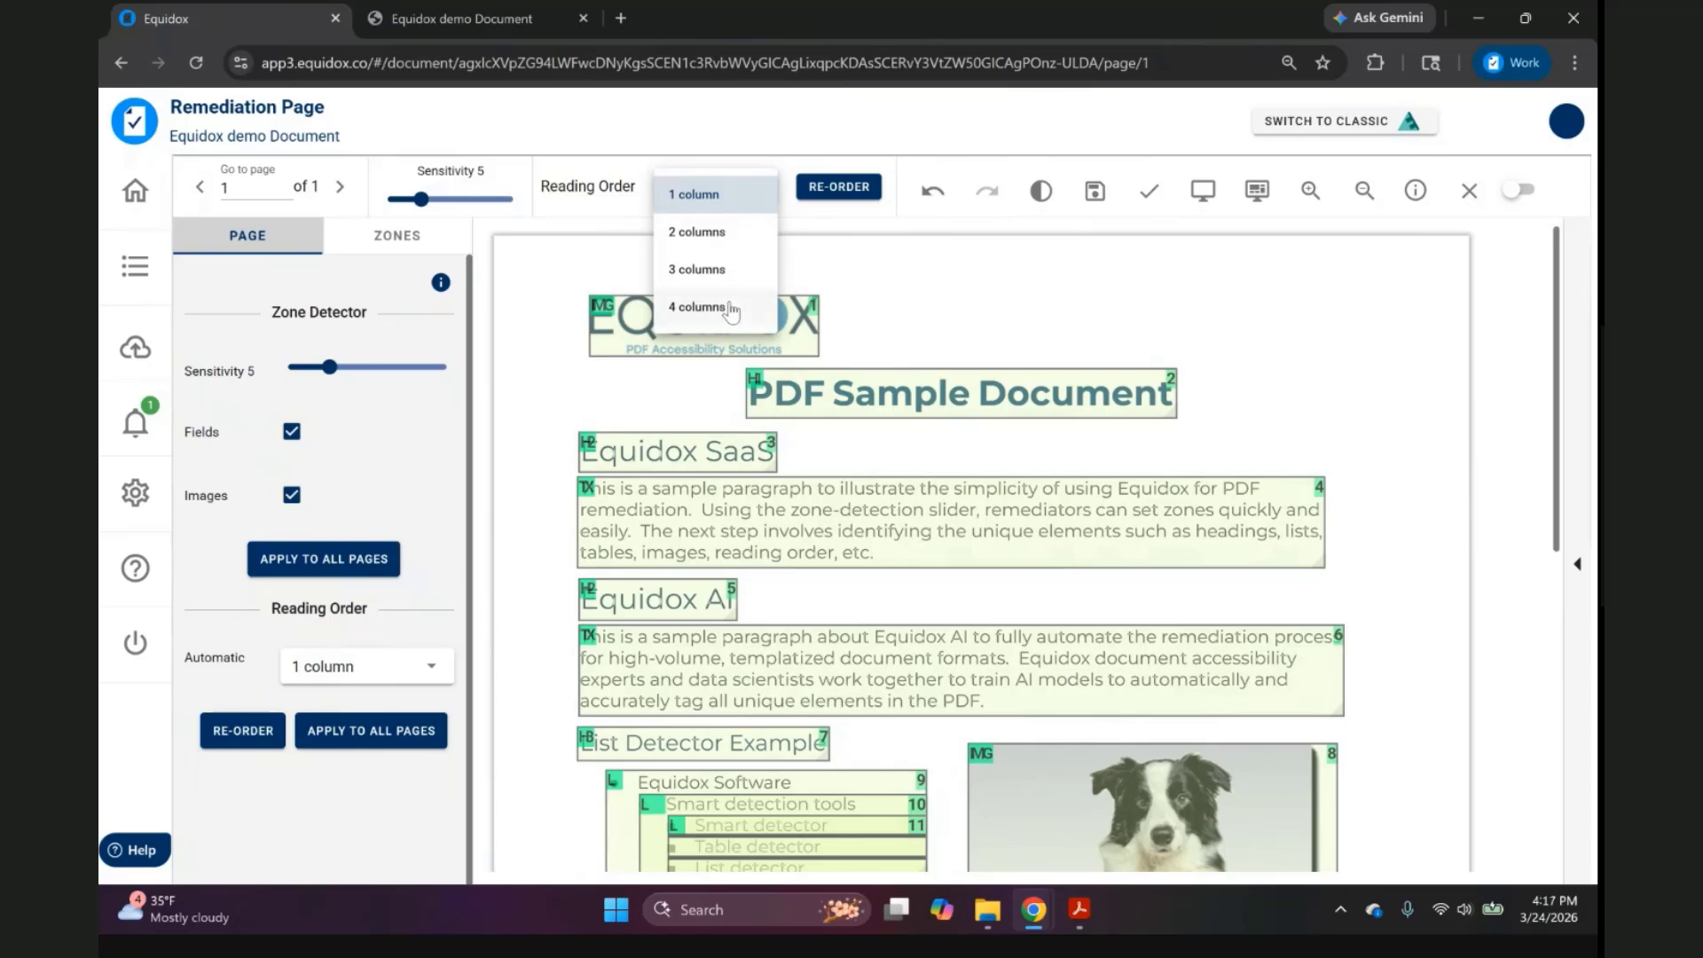
click(786, 126)
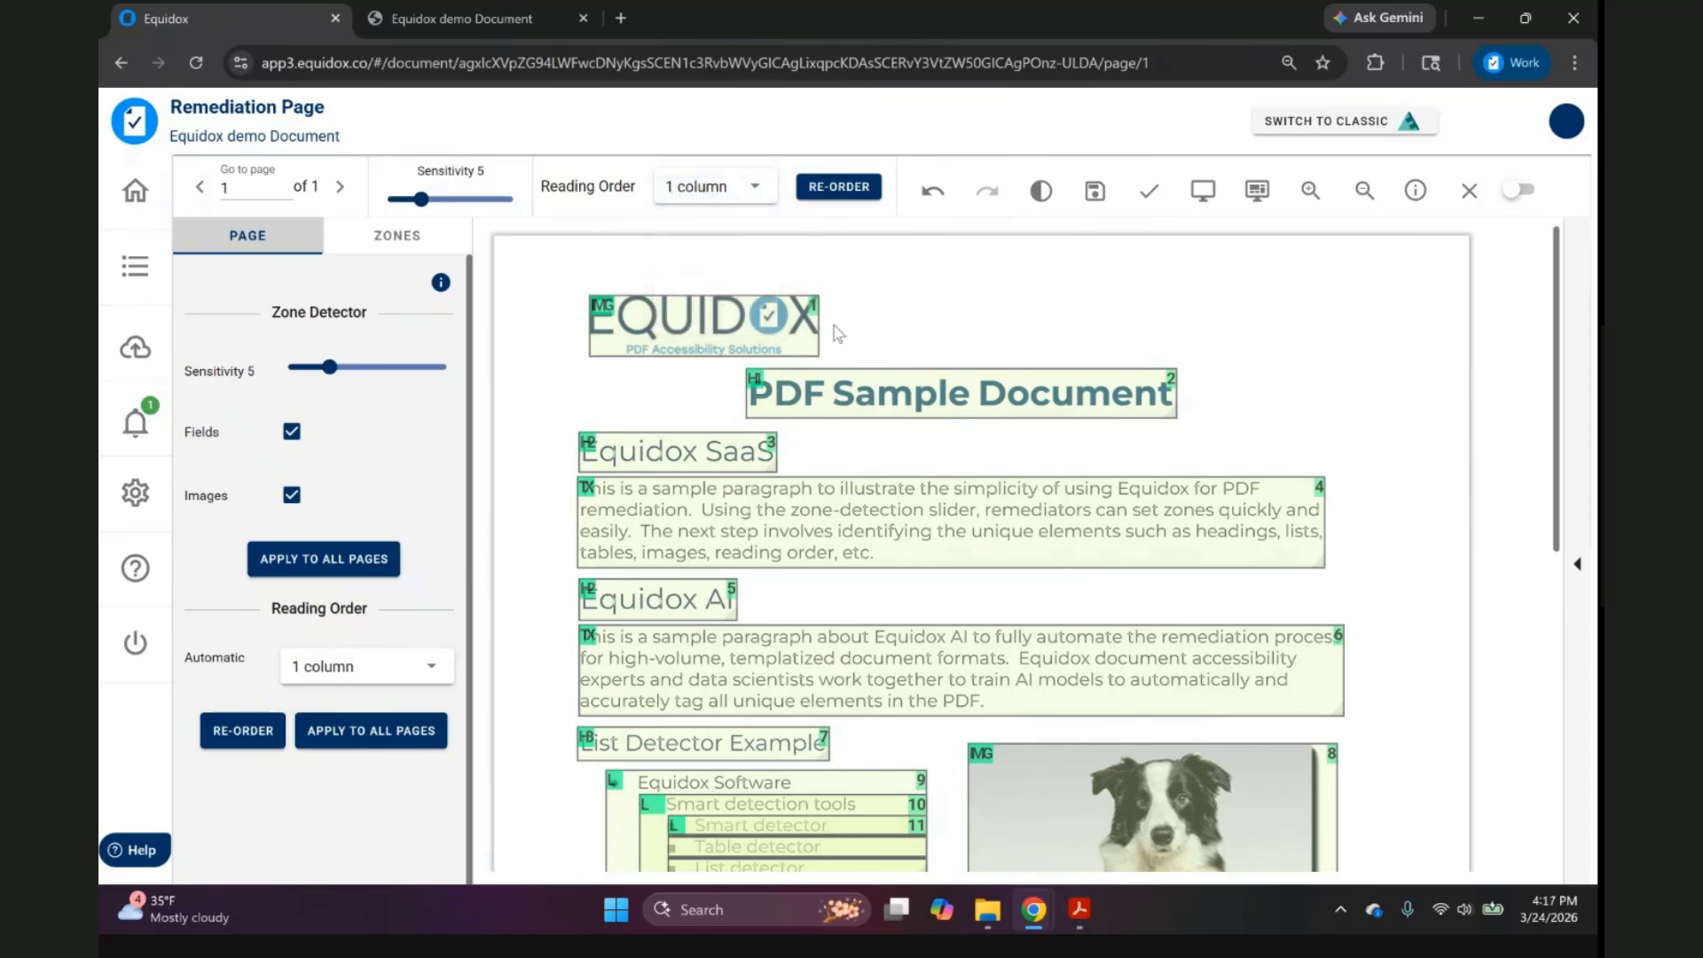
Set the order of the PDF Sample Document heading zone to 0.2 so it reads before the logo image.
click(856, 392)
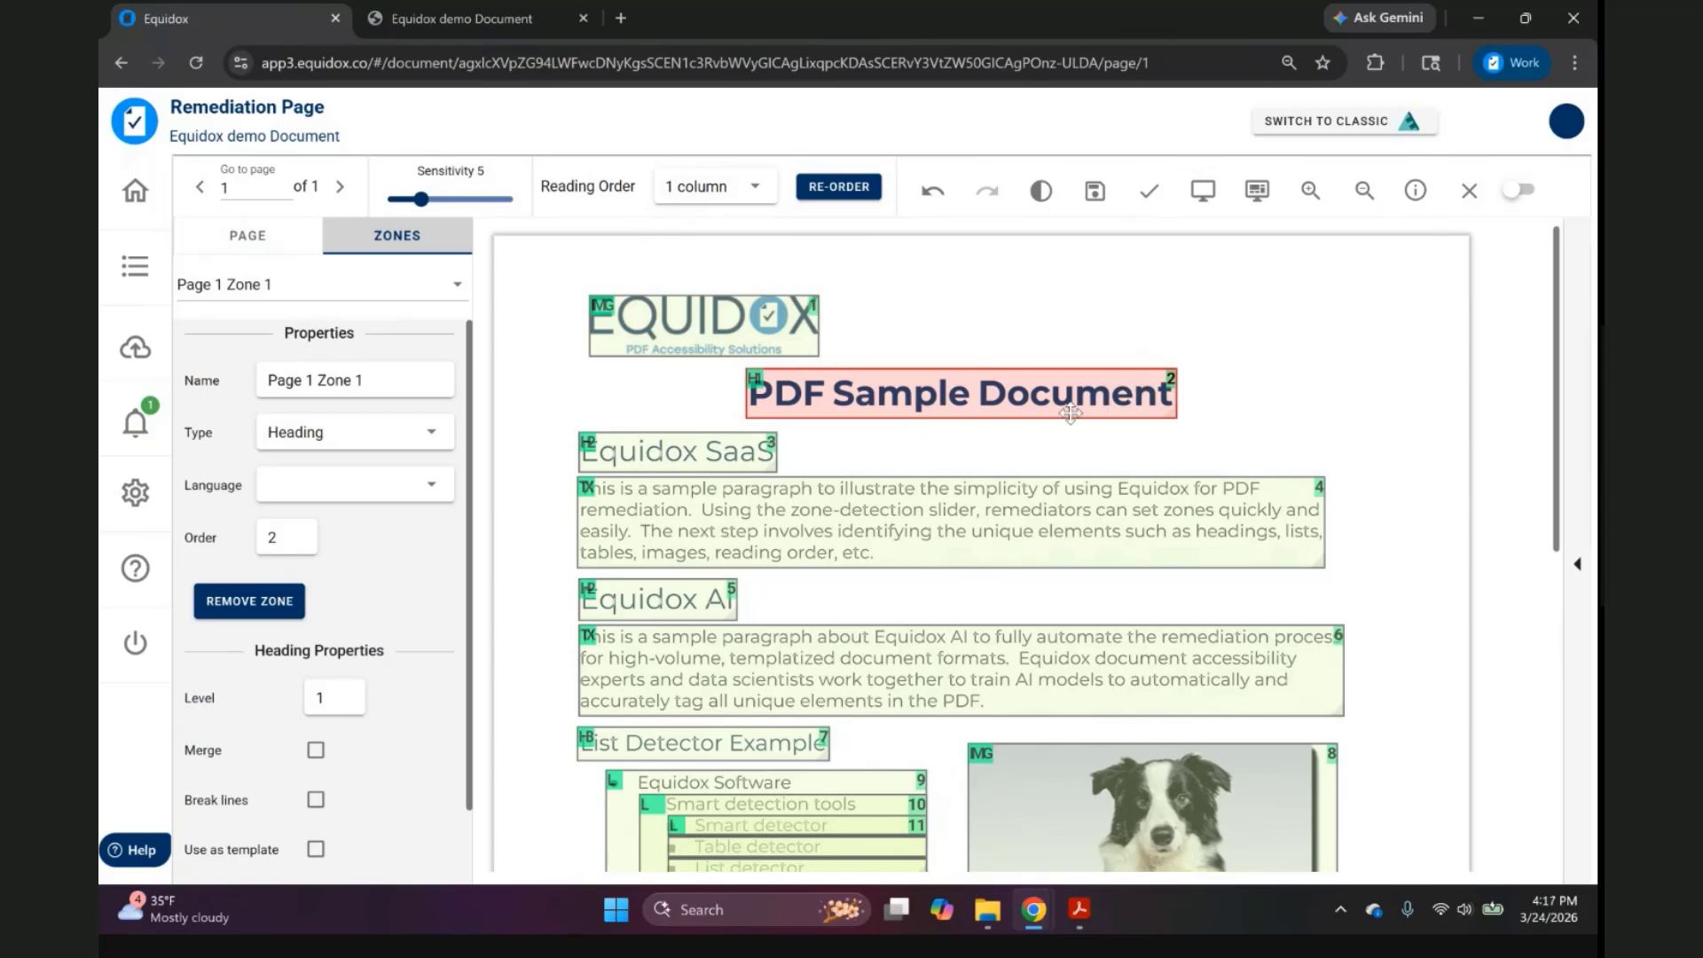
click(780, 337)
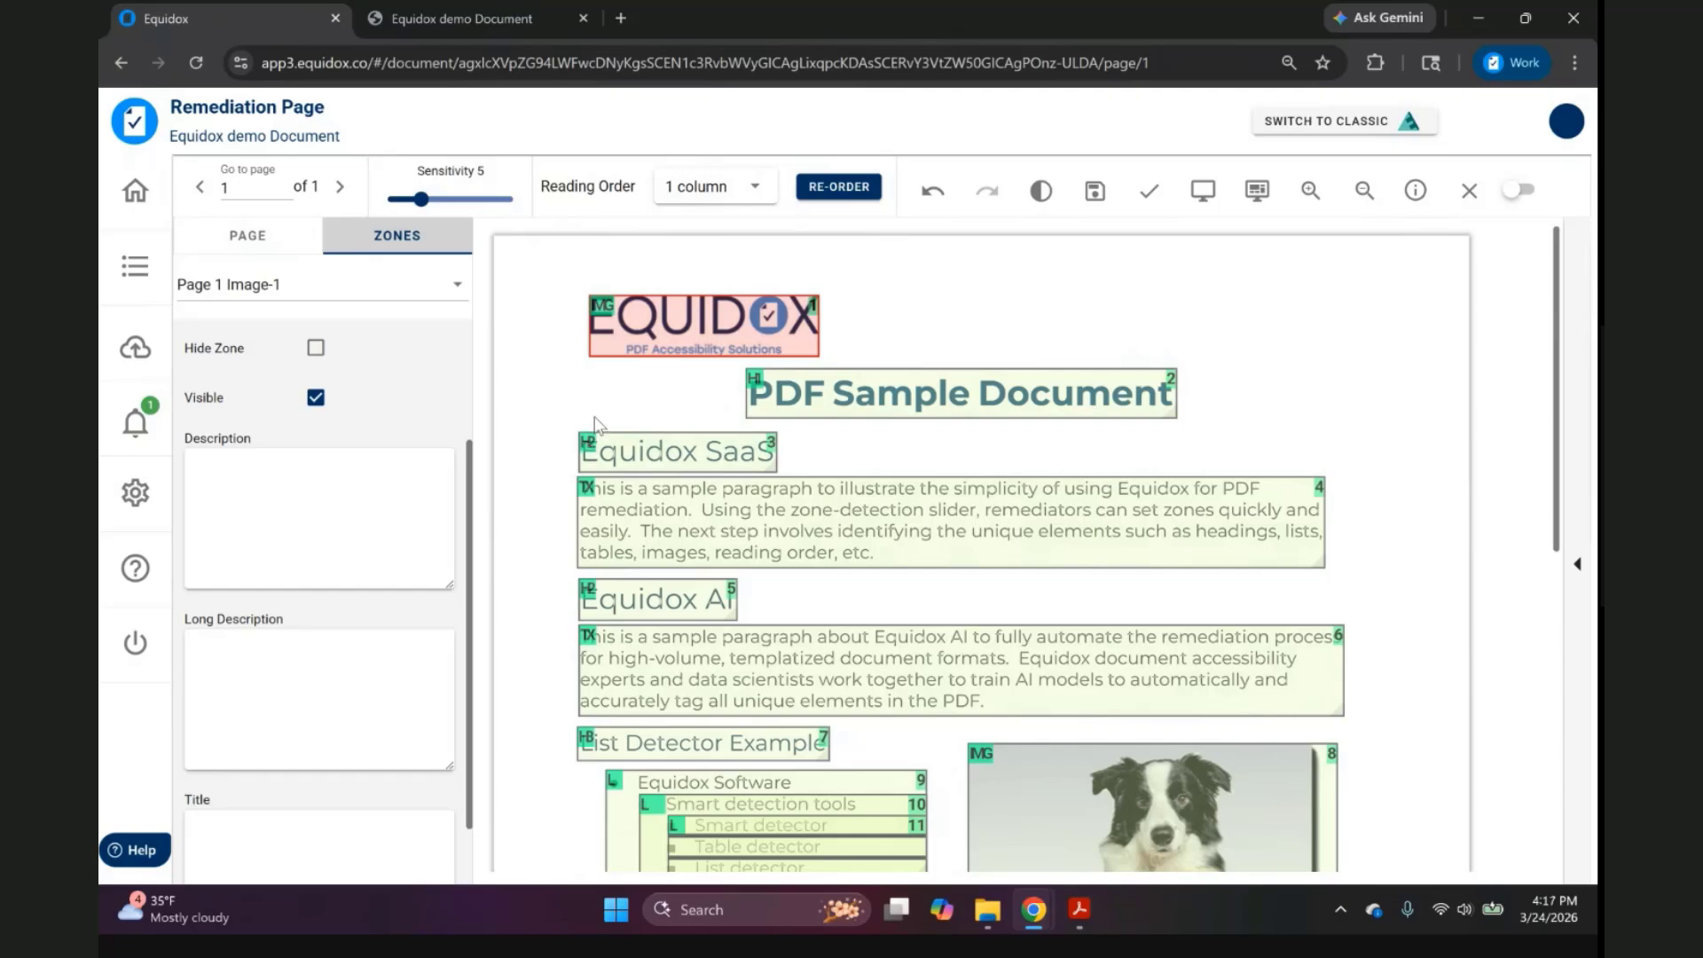
click(831, 381)
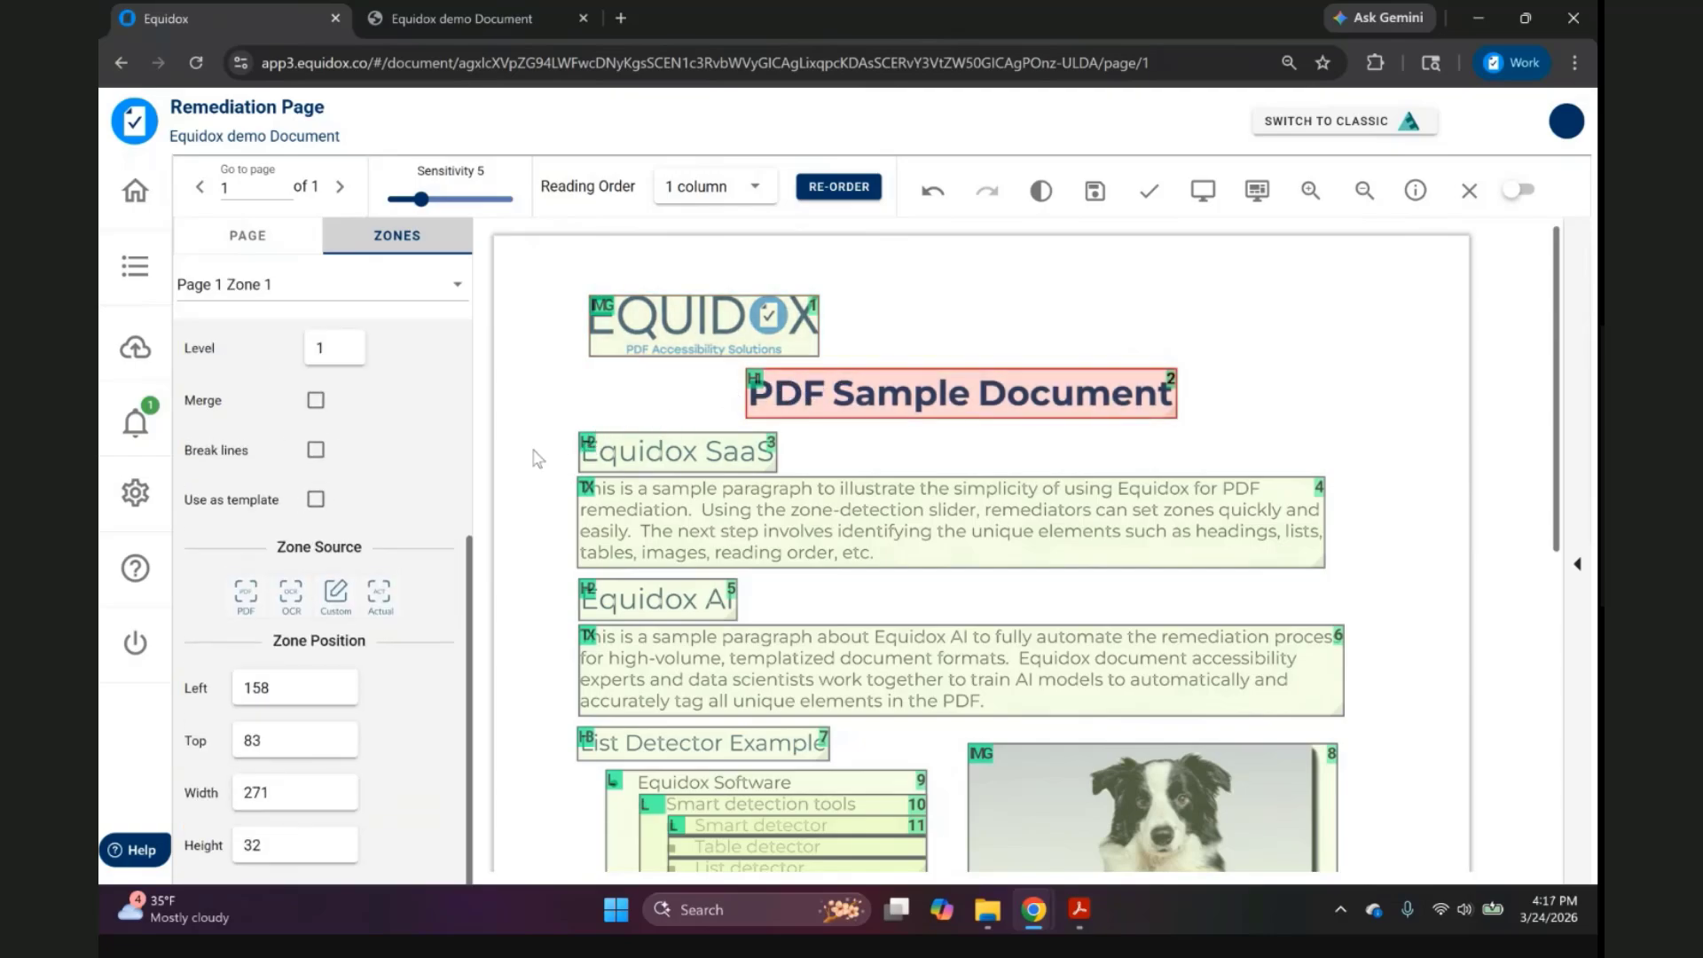
scroll(391, 513, up, 4)
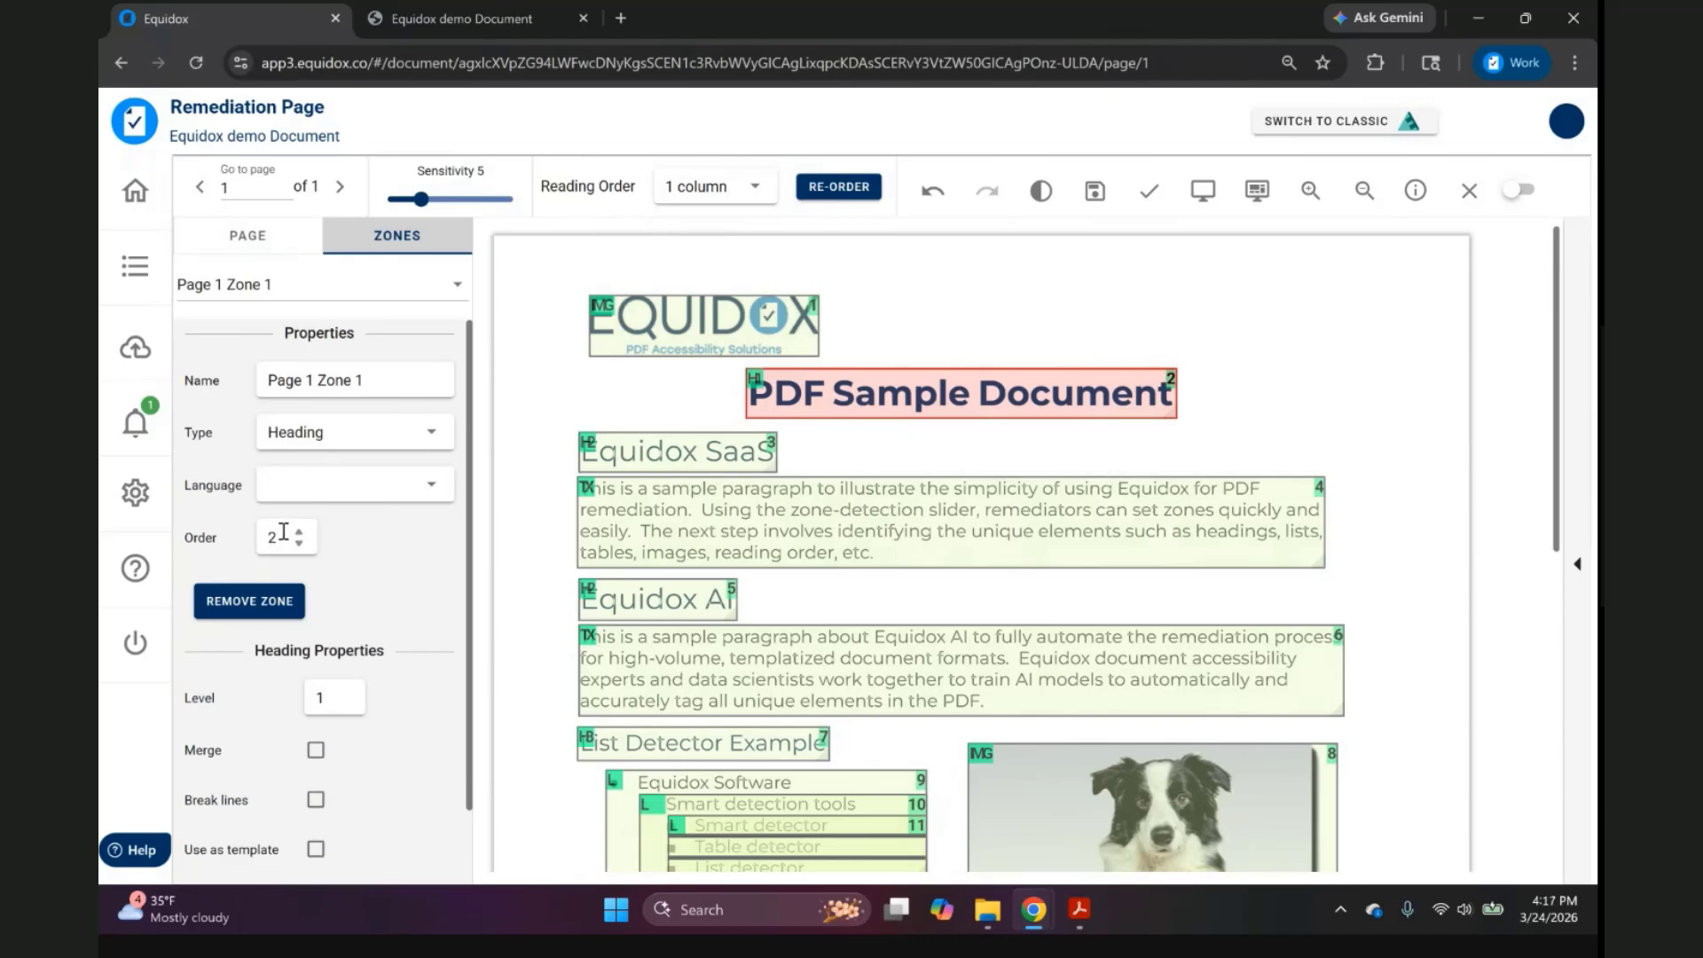
text(0.)
Preview the document and check the reading order of the PDF Sample Document title, the logo and the remaining content.
click(1202, 194)
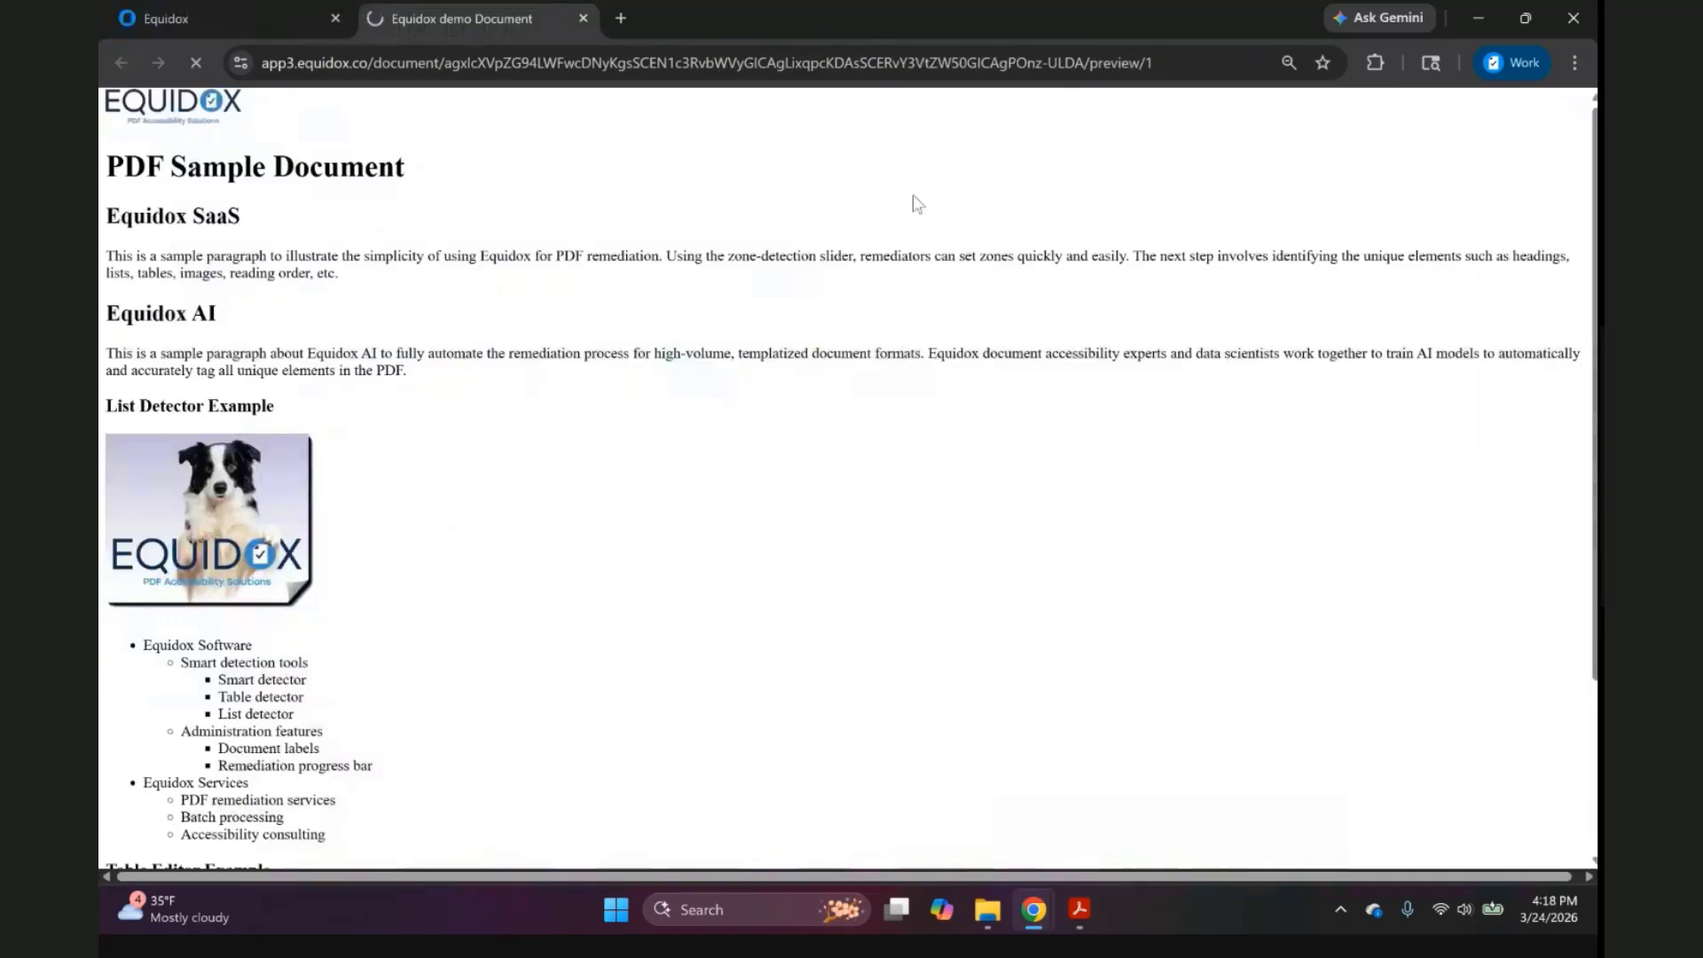
triple_click(251, 127)
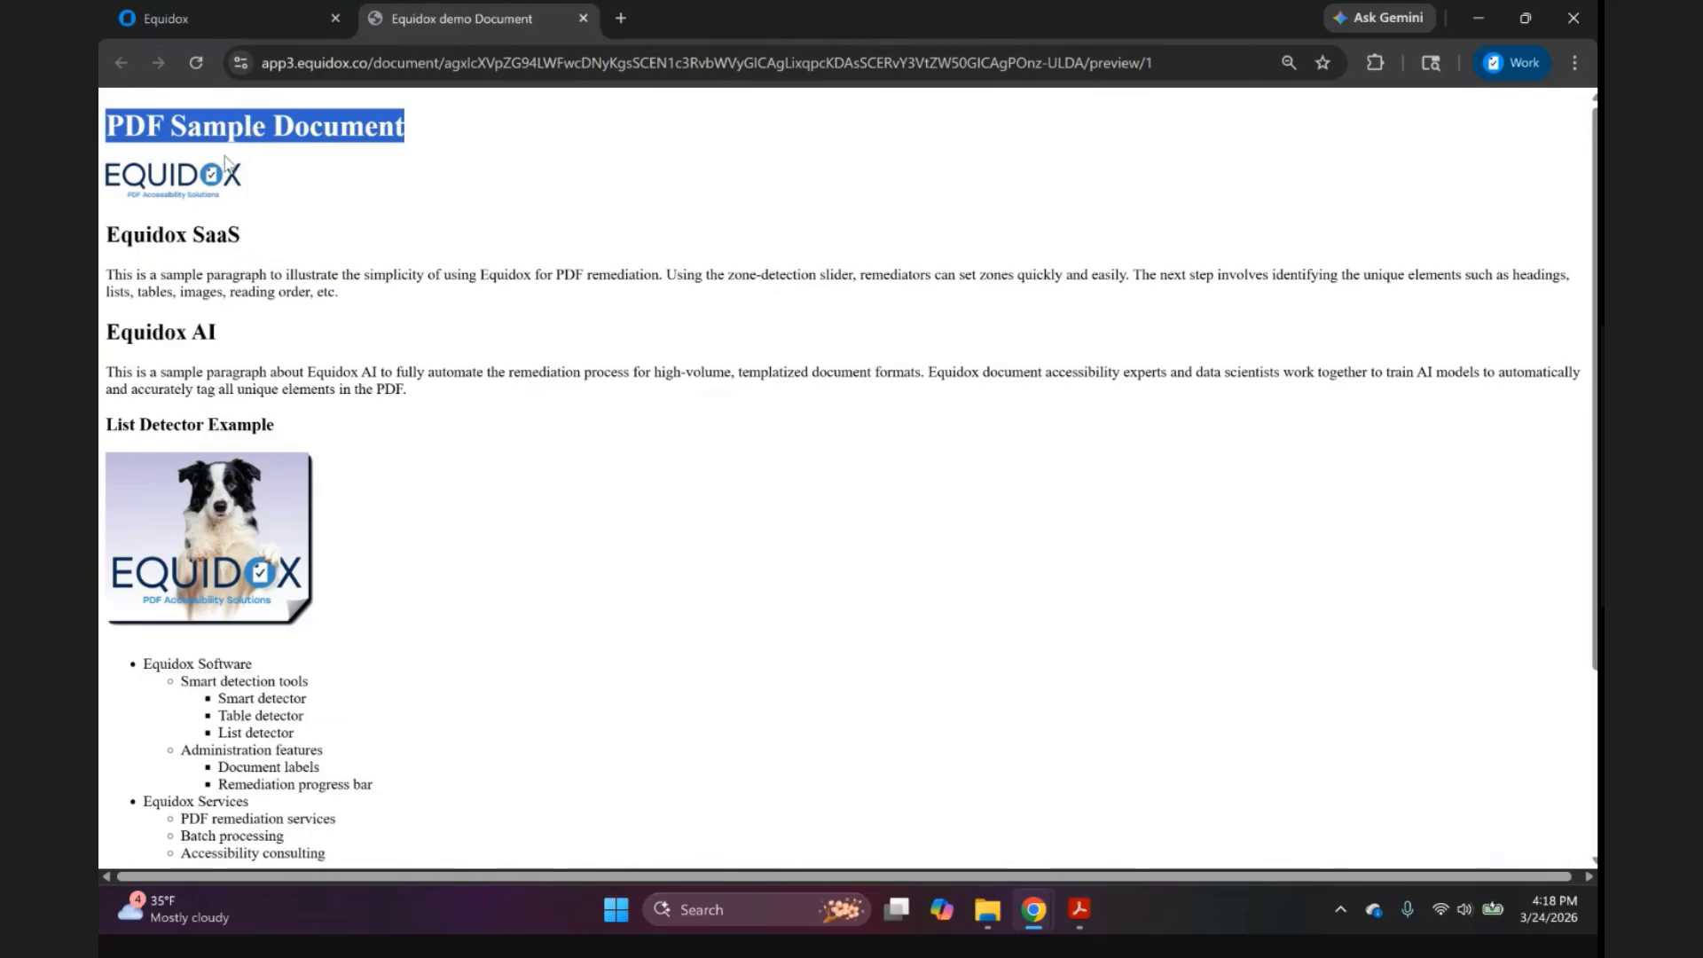
scroll(320, 729, down, 3)
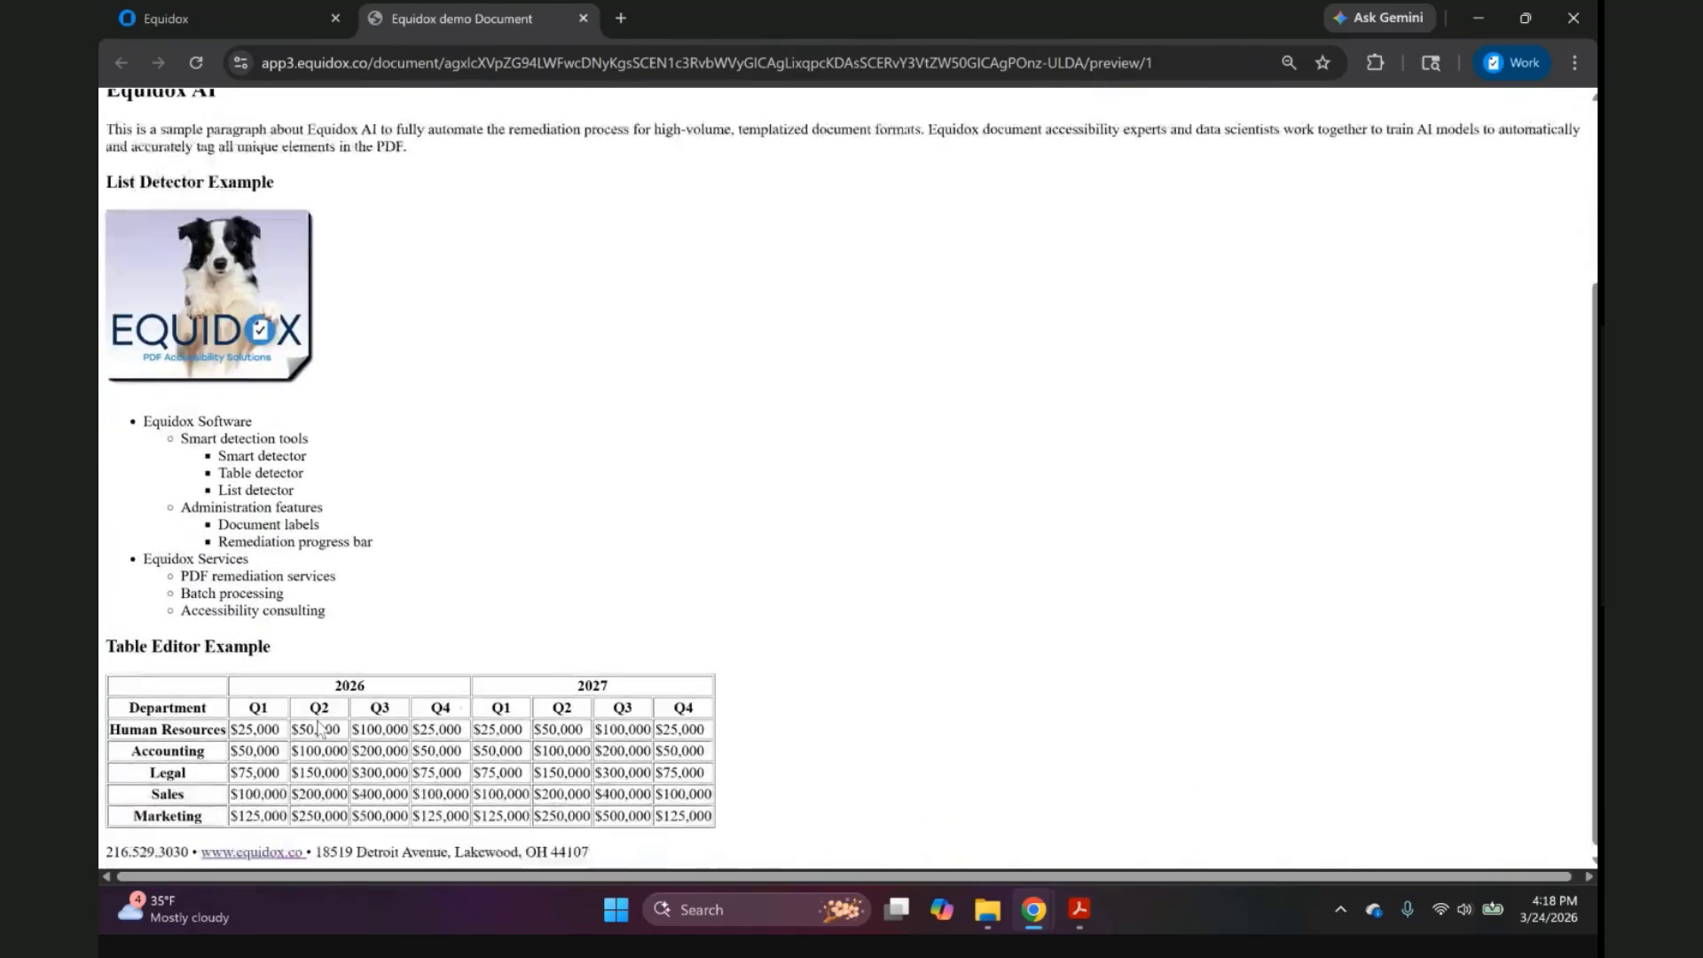
scroll(316, 718, up, 3)
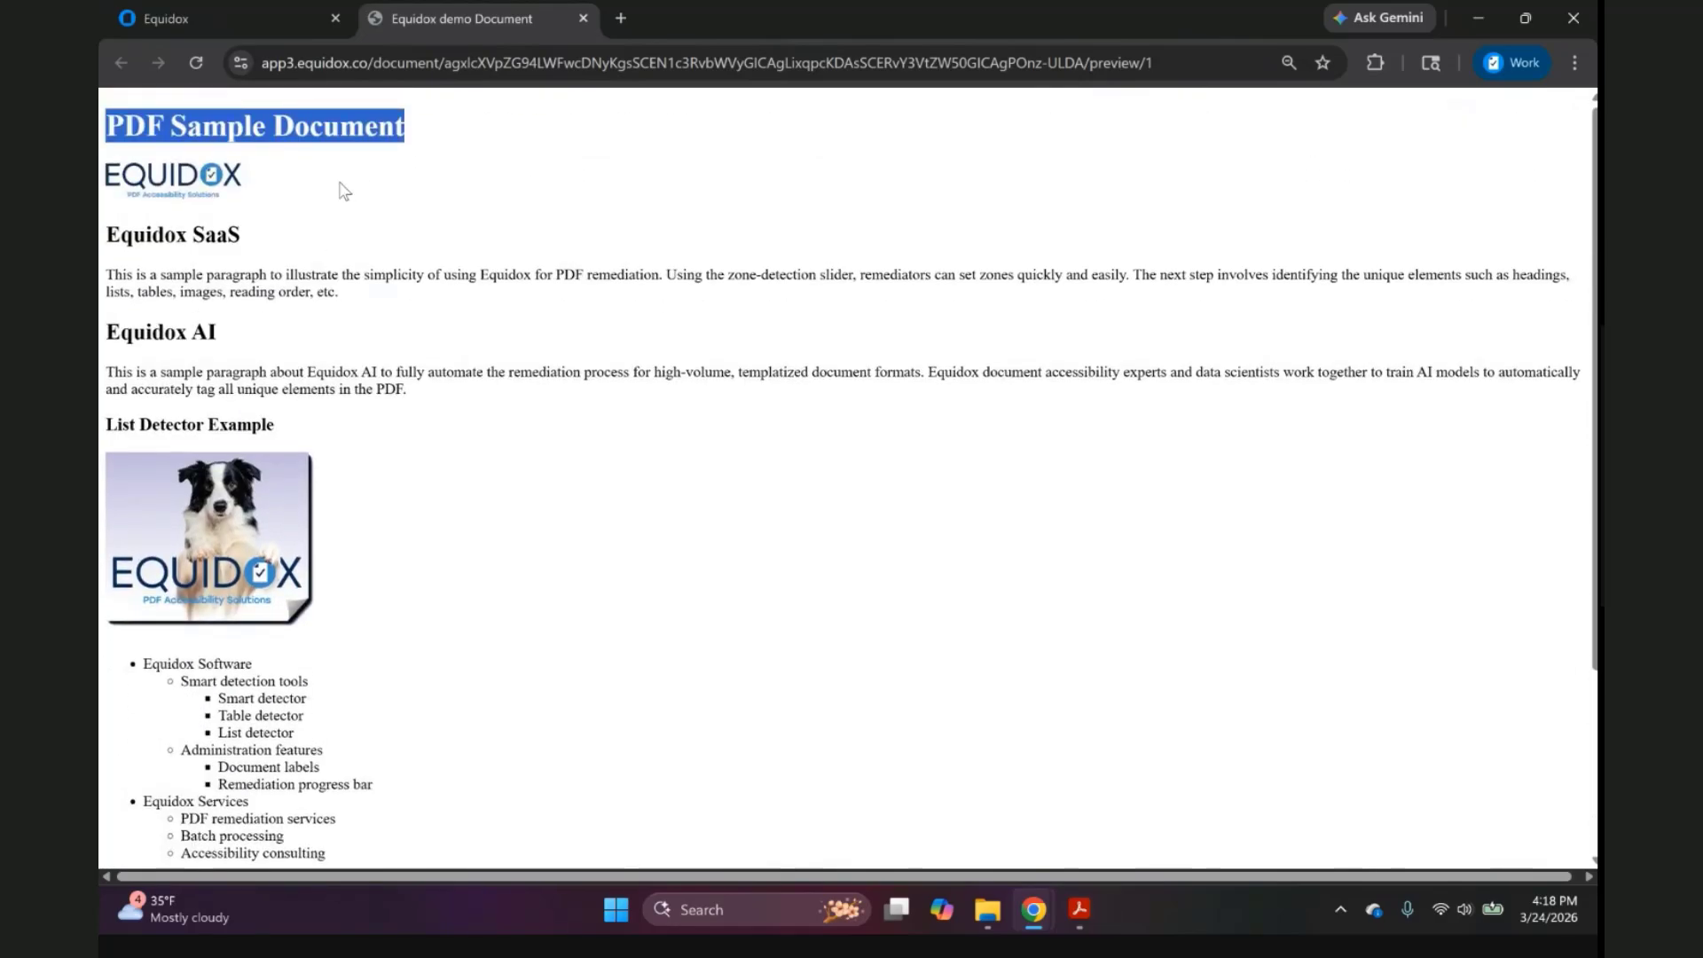
Give the logo image zone above the PDF Sample Document title the description "Equidox logo".
click(245, 25)
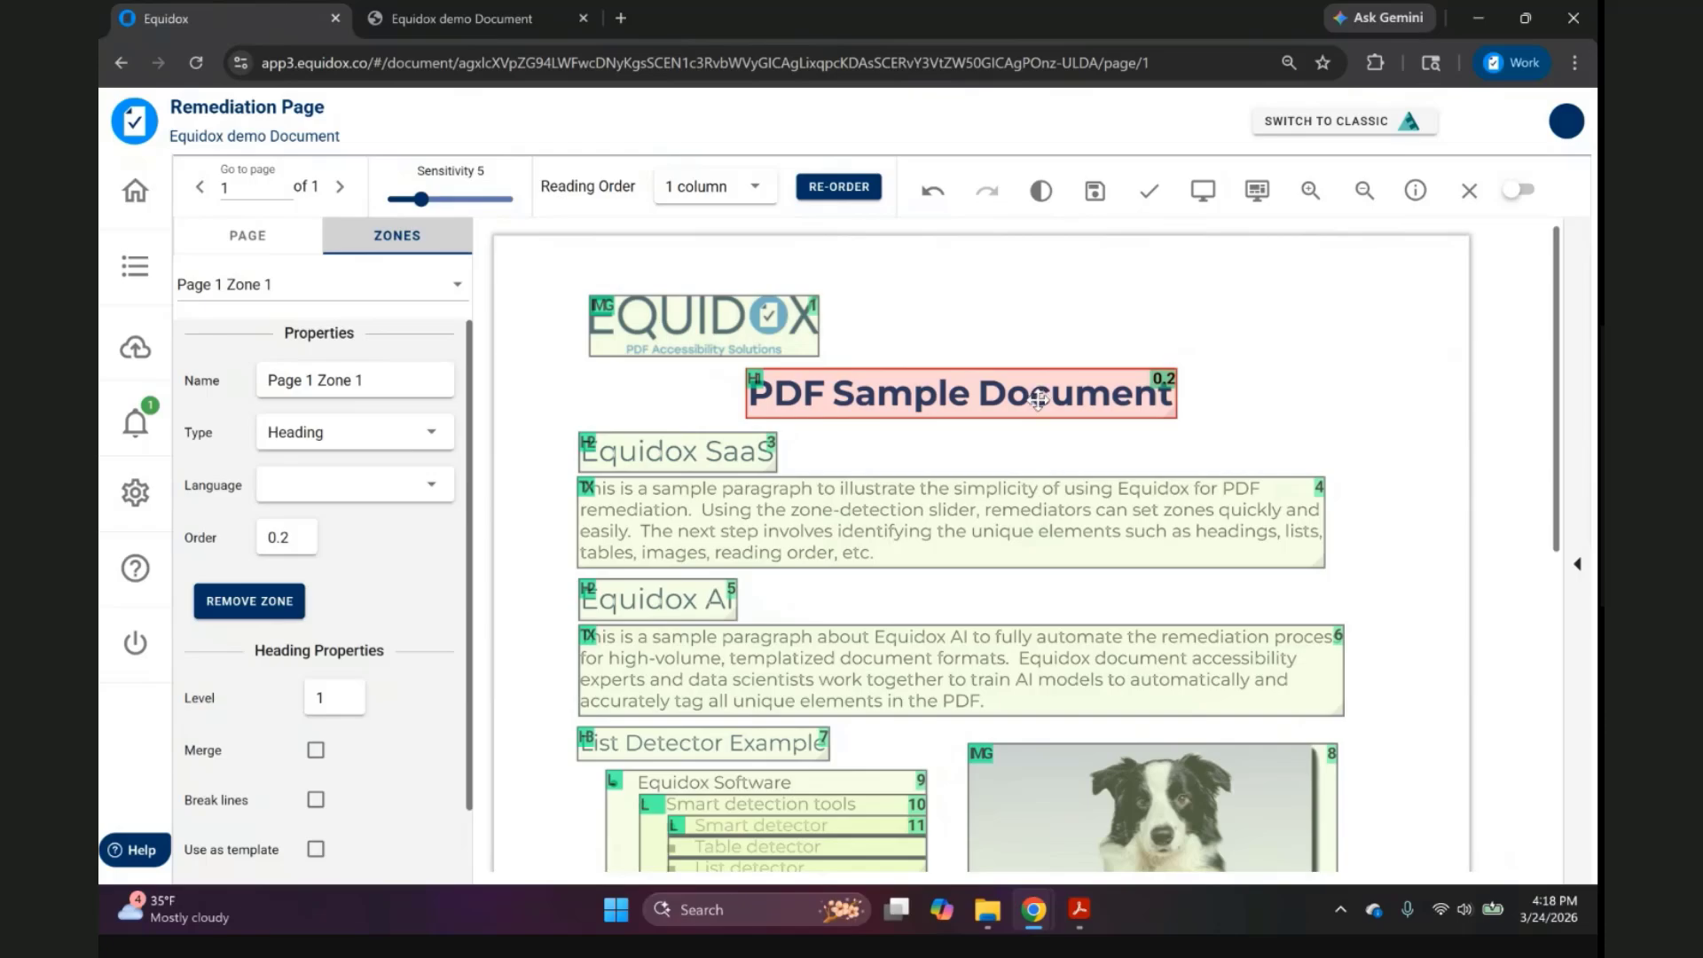
click(685, 328)
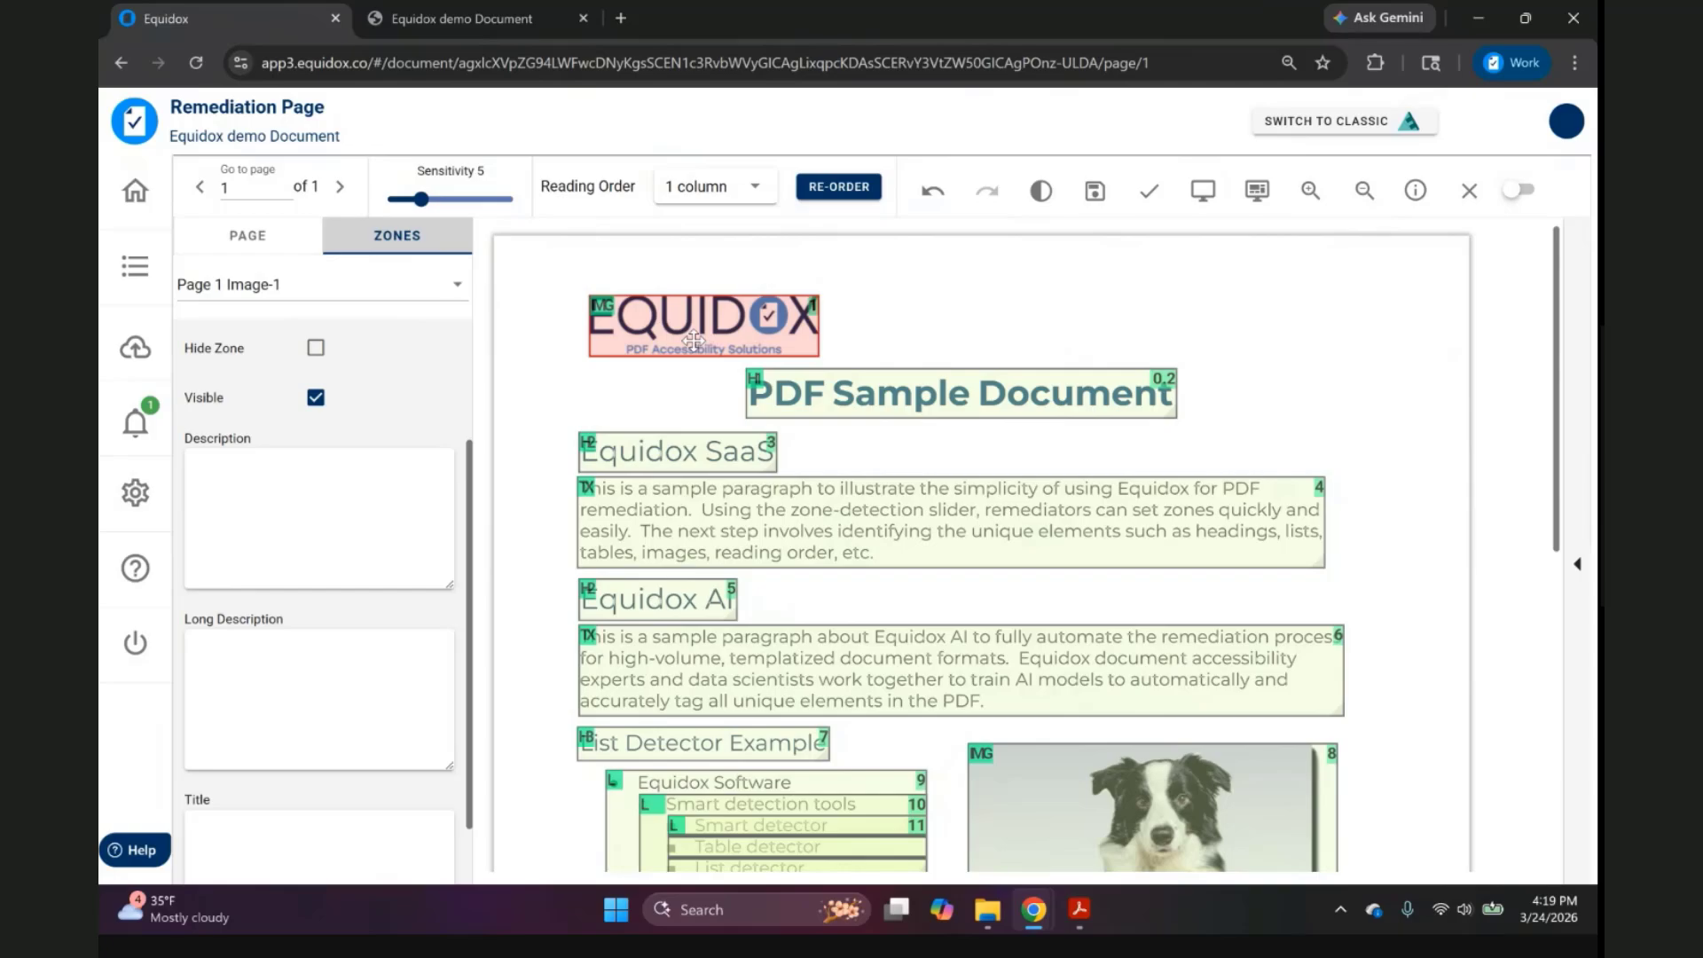
click(263, 479)
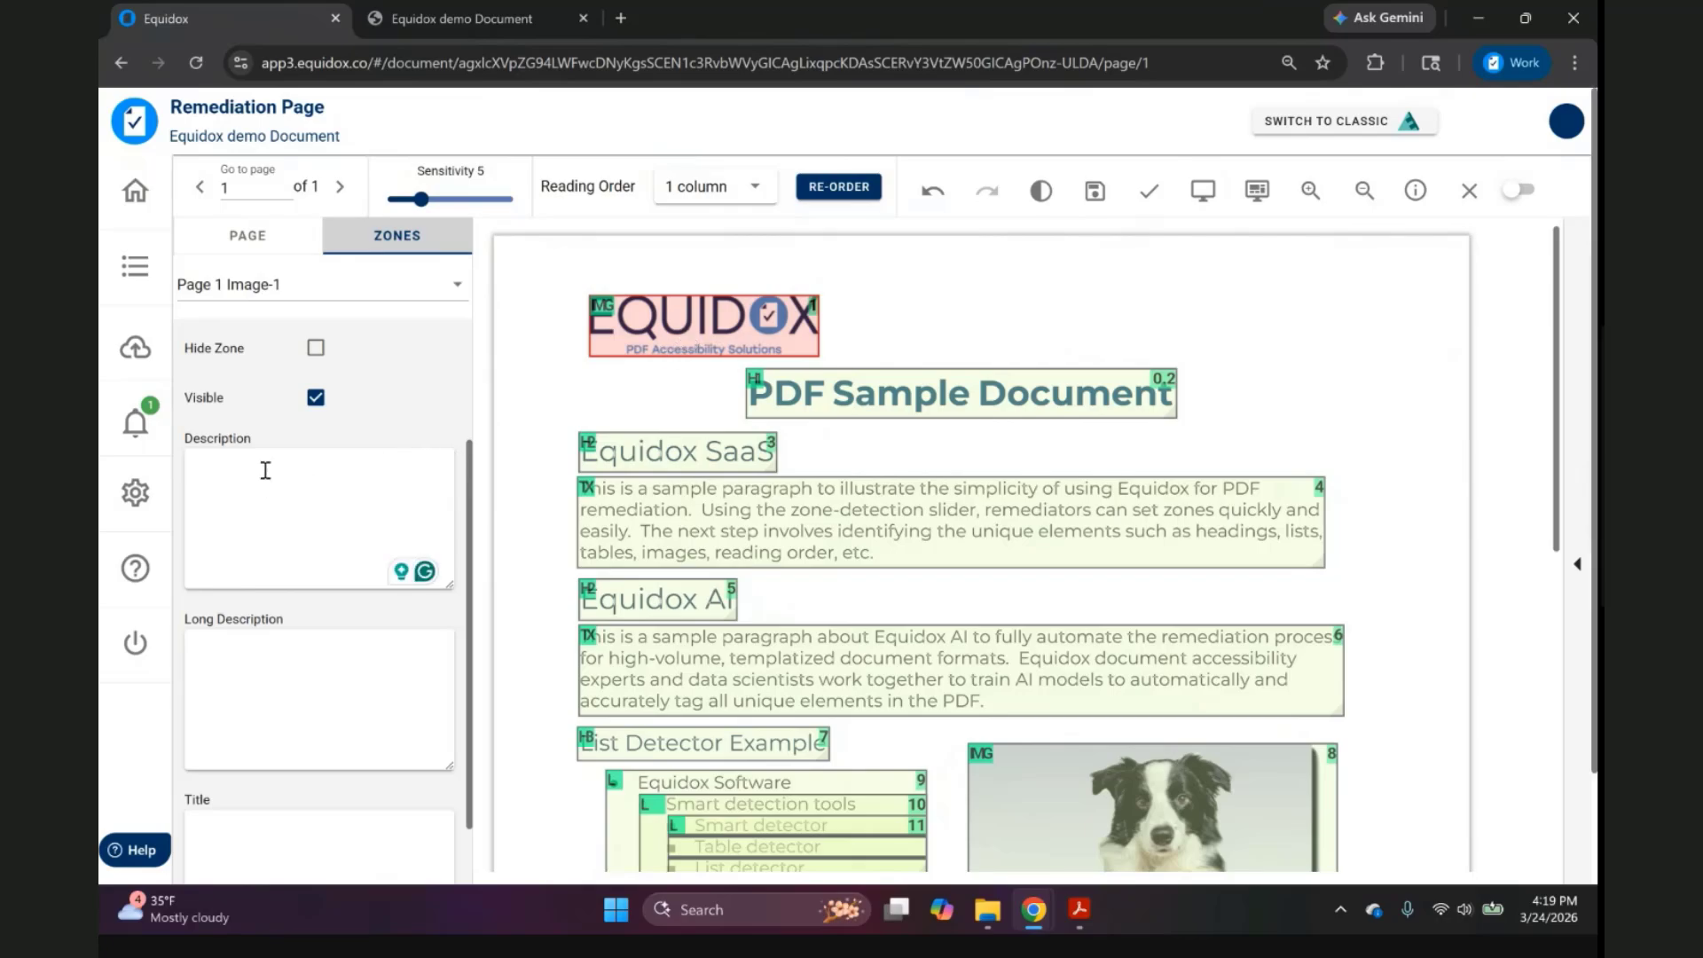
text(Equidox)
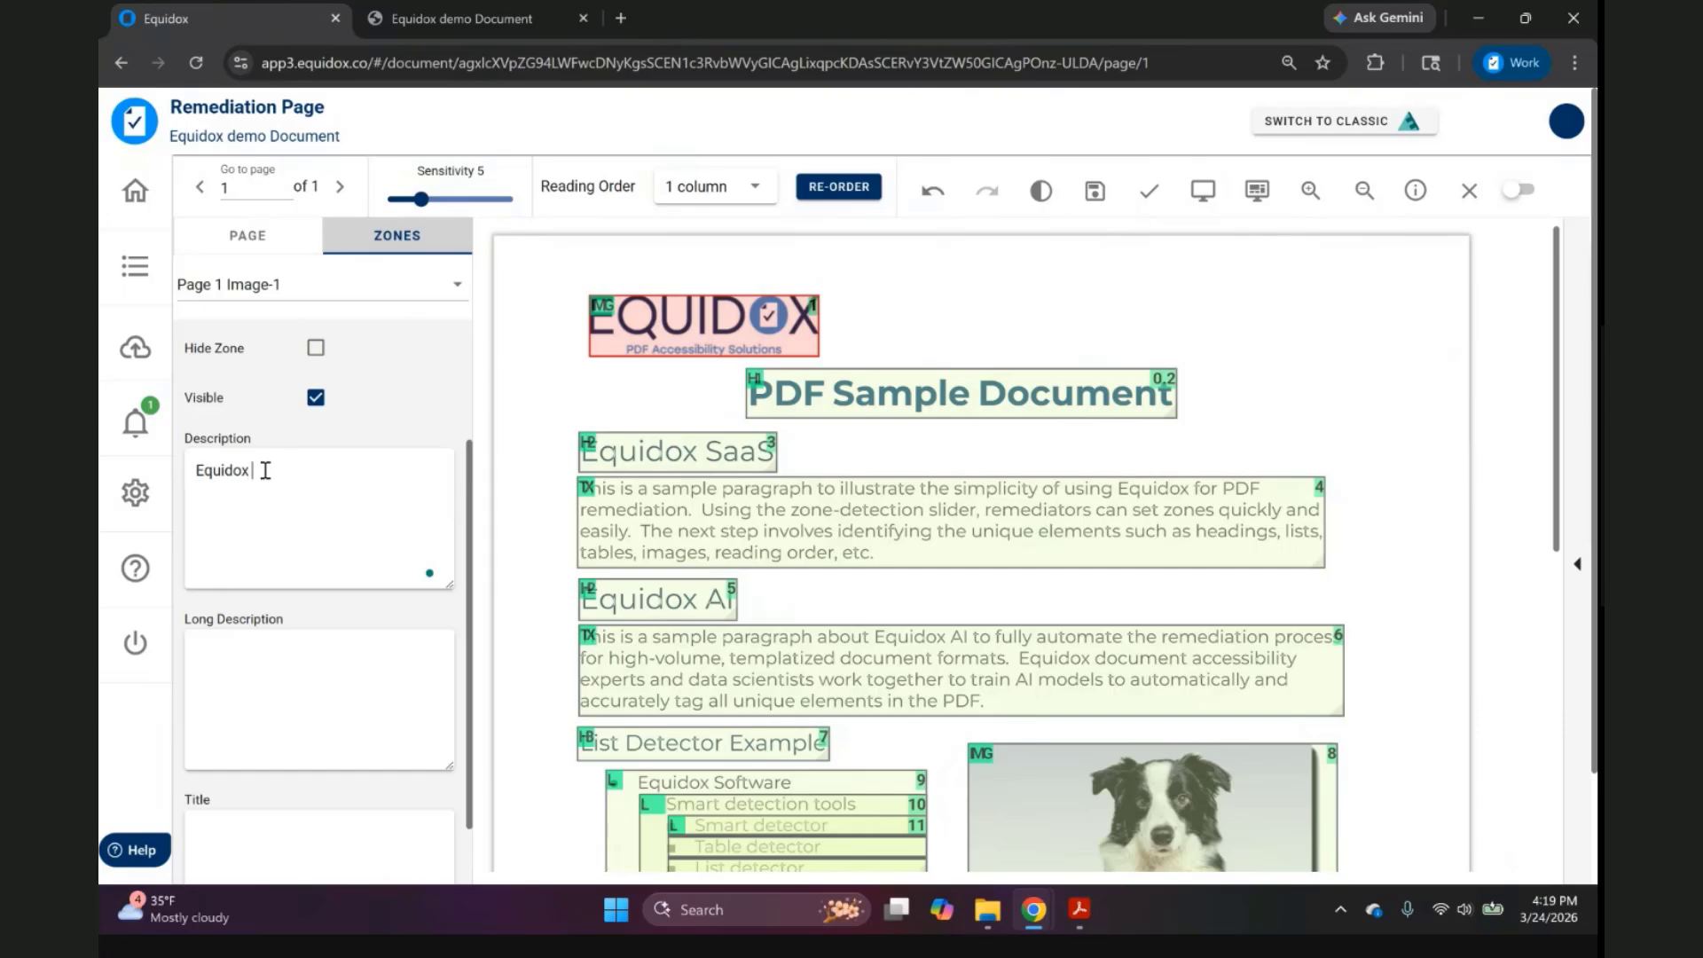
text( logo)
scroll(1020, 523, down, 3)
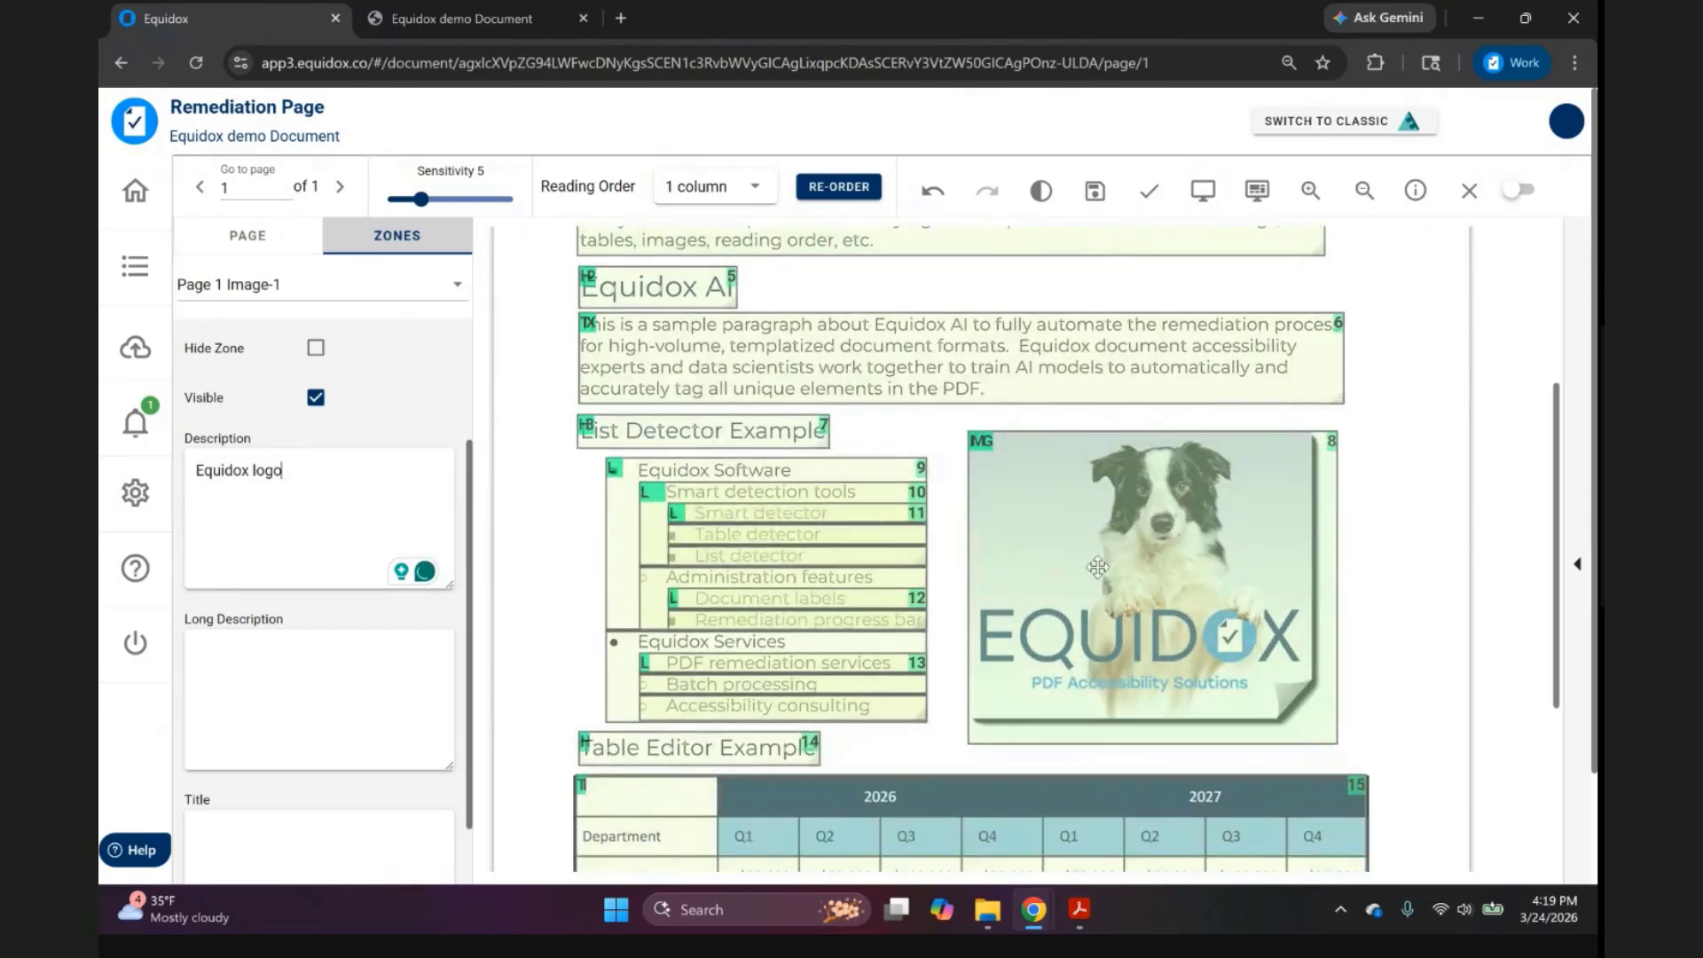
Take the dog image beside the list out of the page's tagged zones and check the document preview.
click(1098, 566)
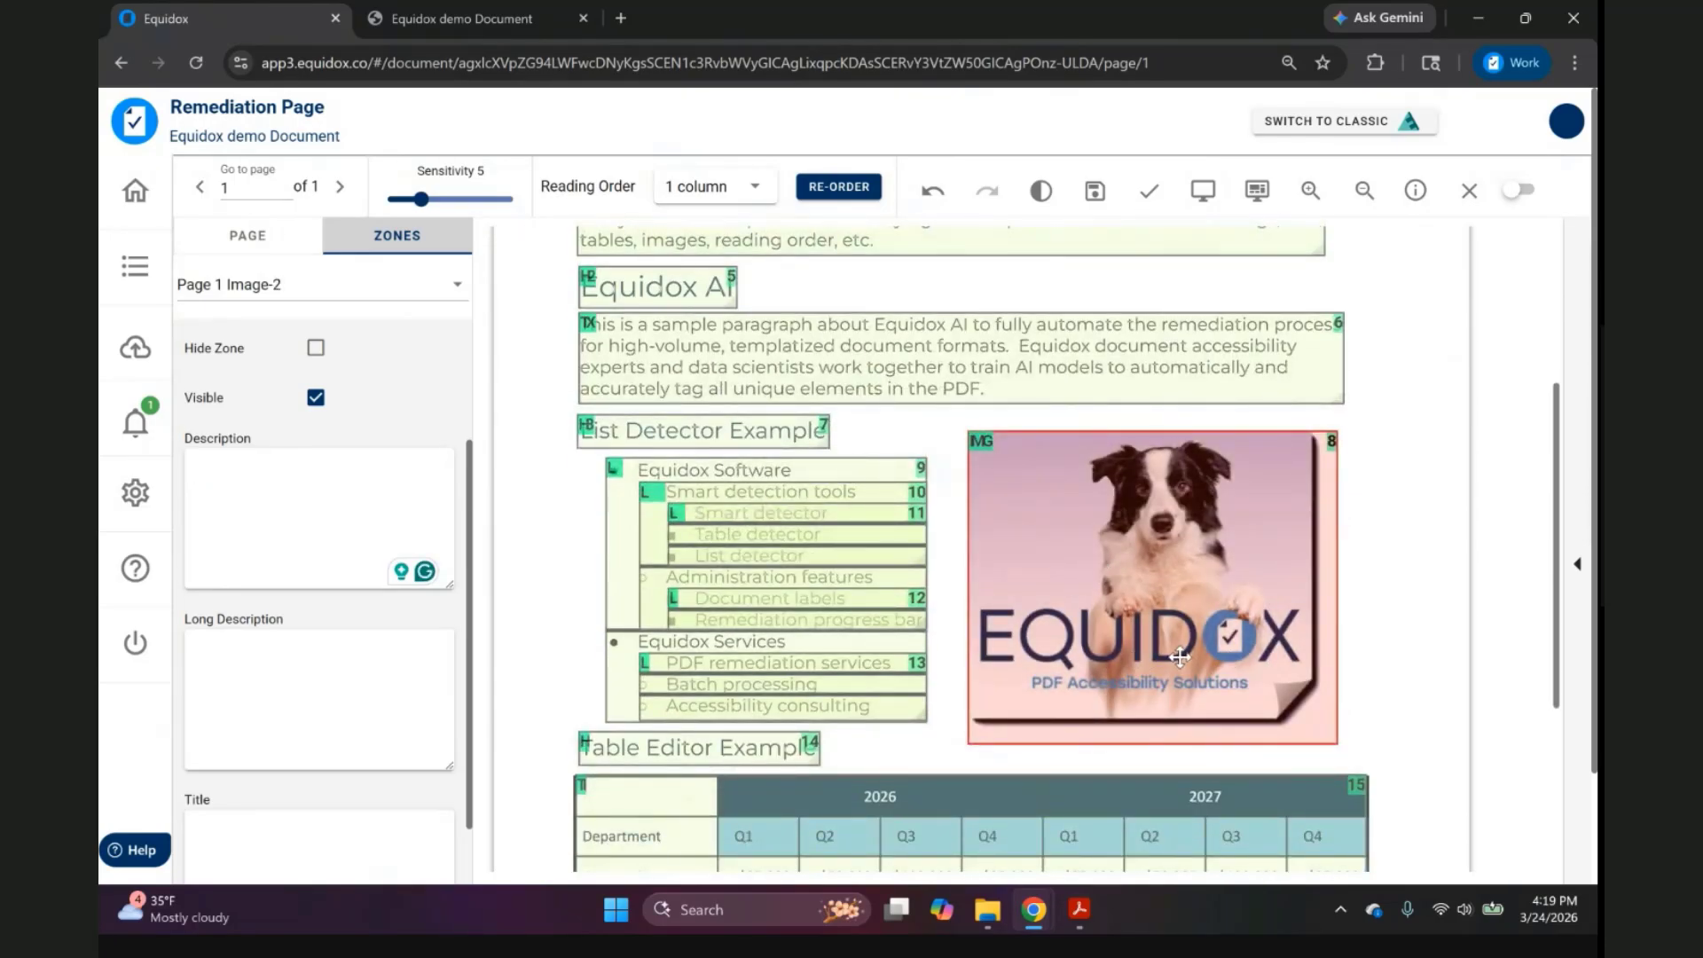
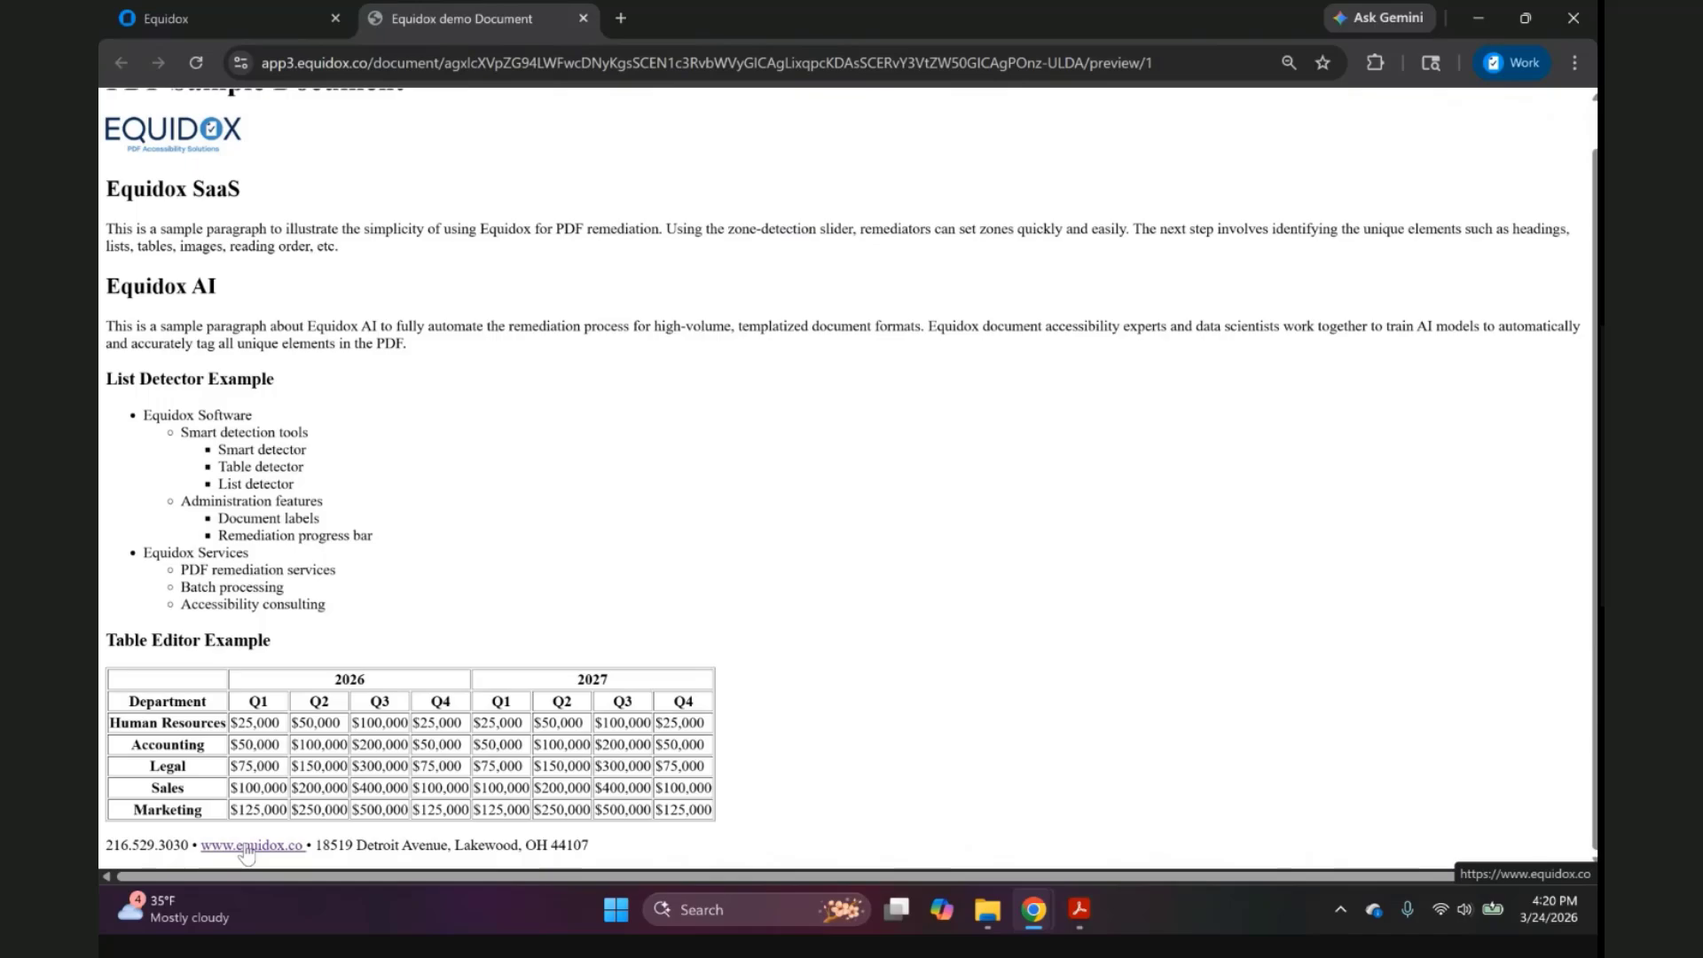
scroll(323, 449, up, 1)
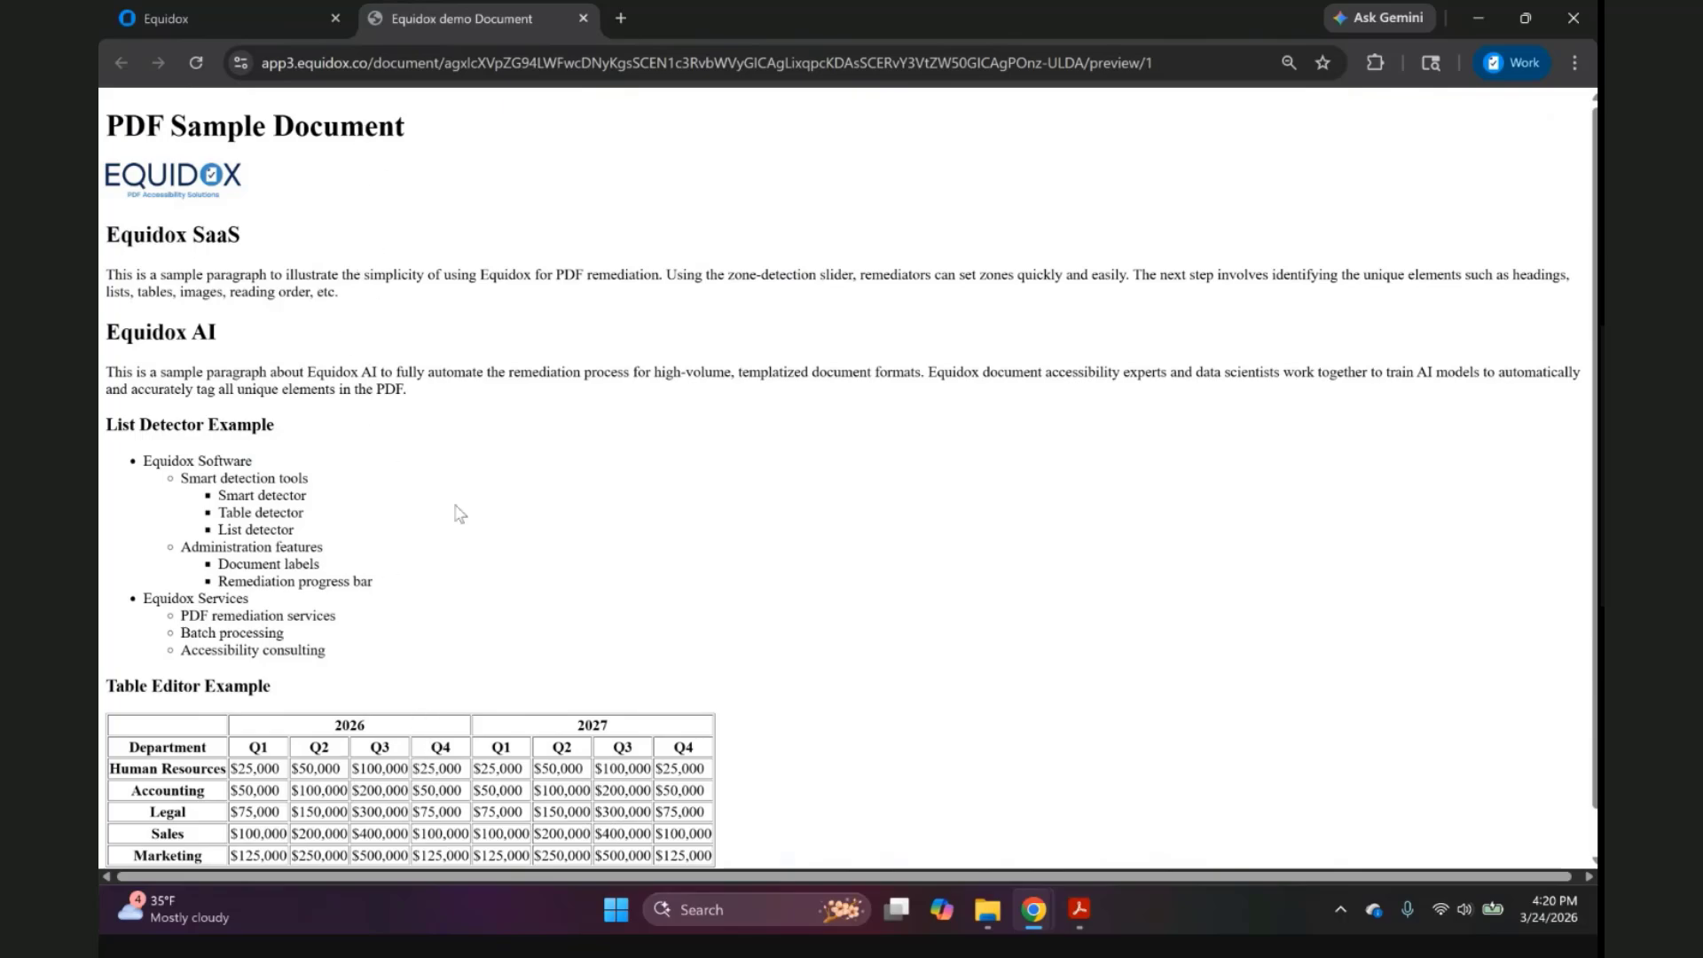
Return to the remediation page, mark the page as validated and go back to the document details.
click(295, 18)
click(1150, 193)
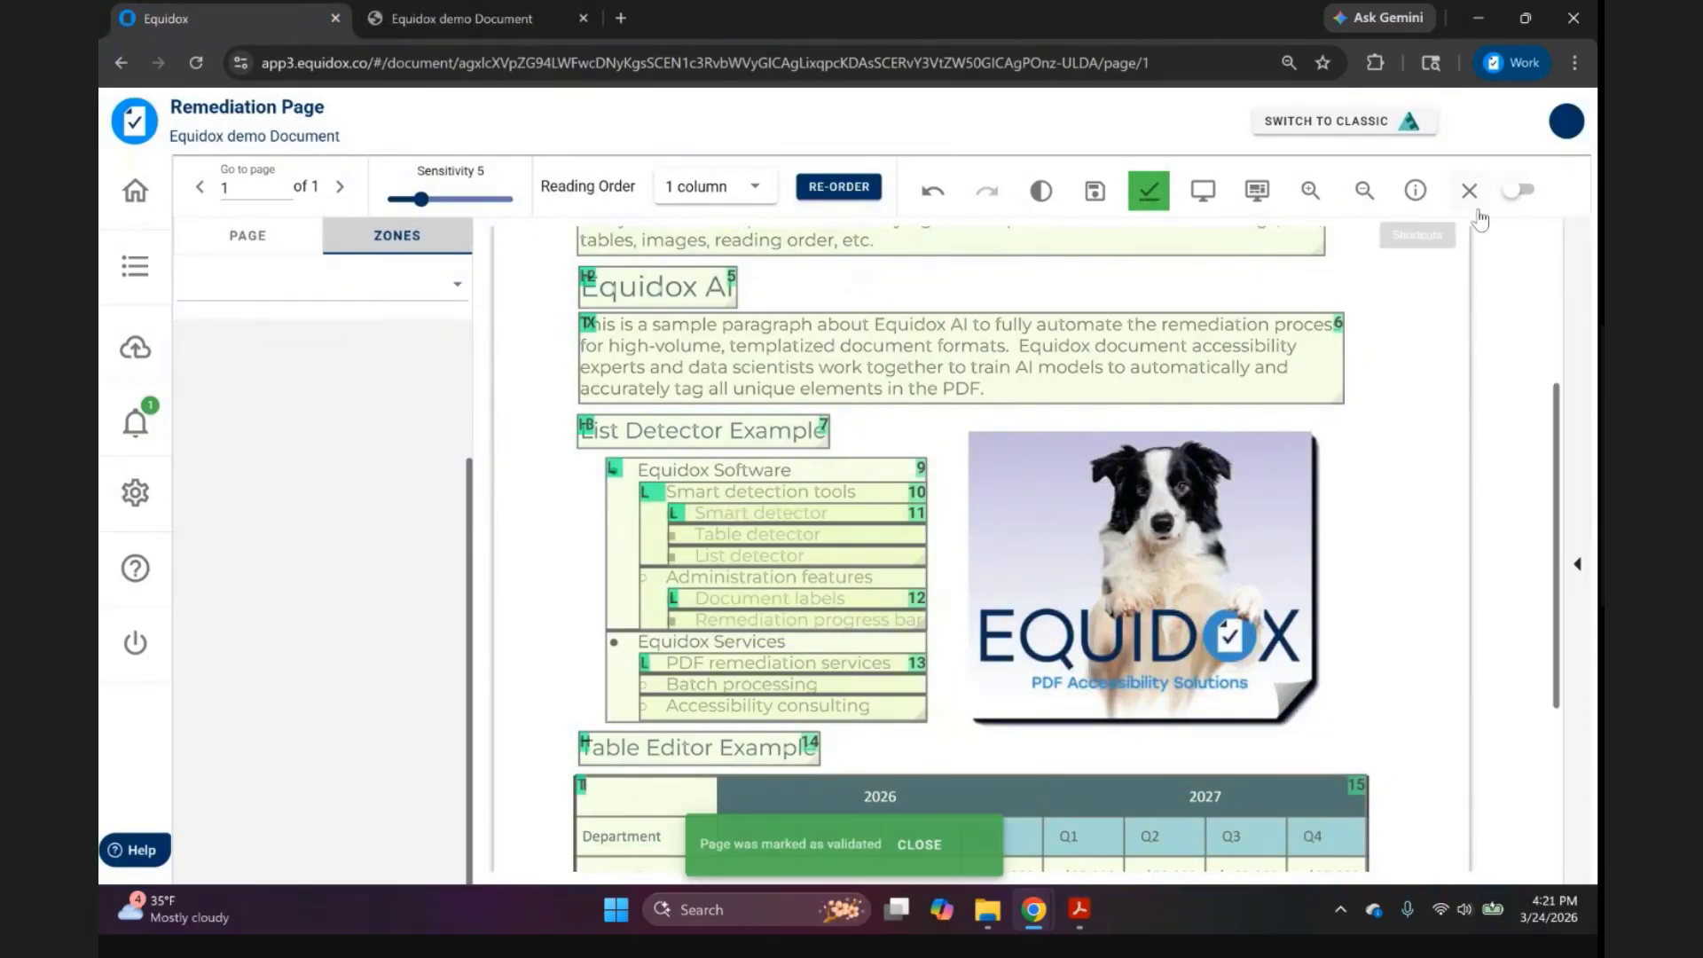
click(1470, 190)
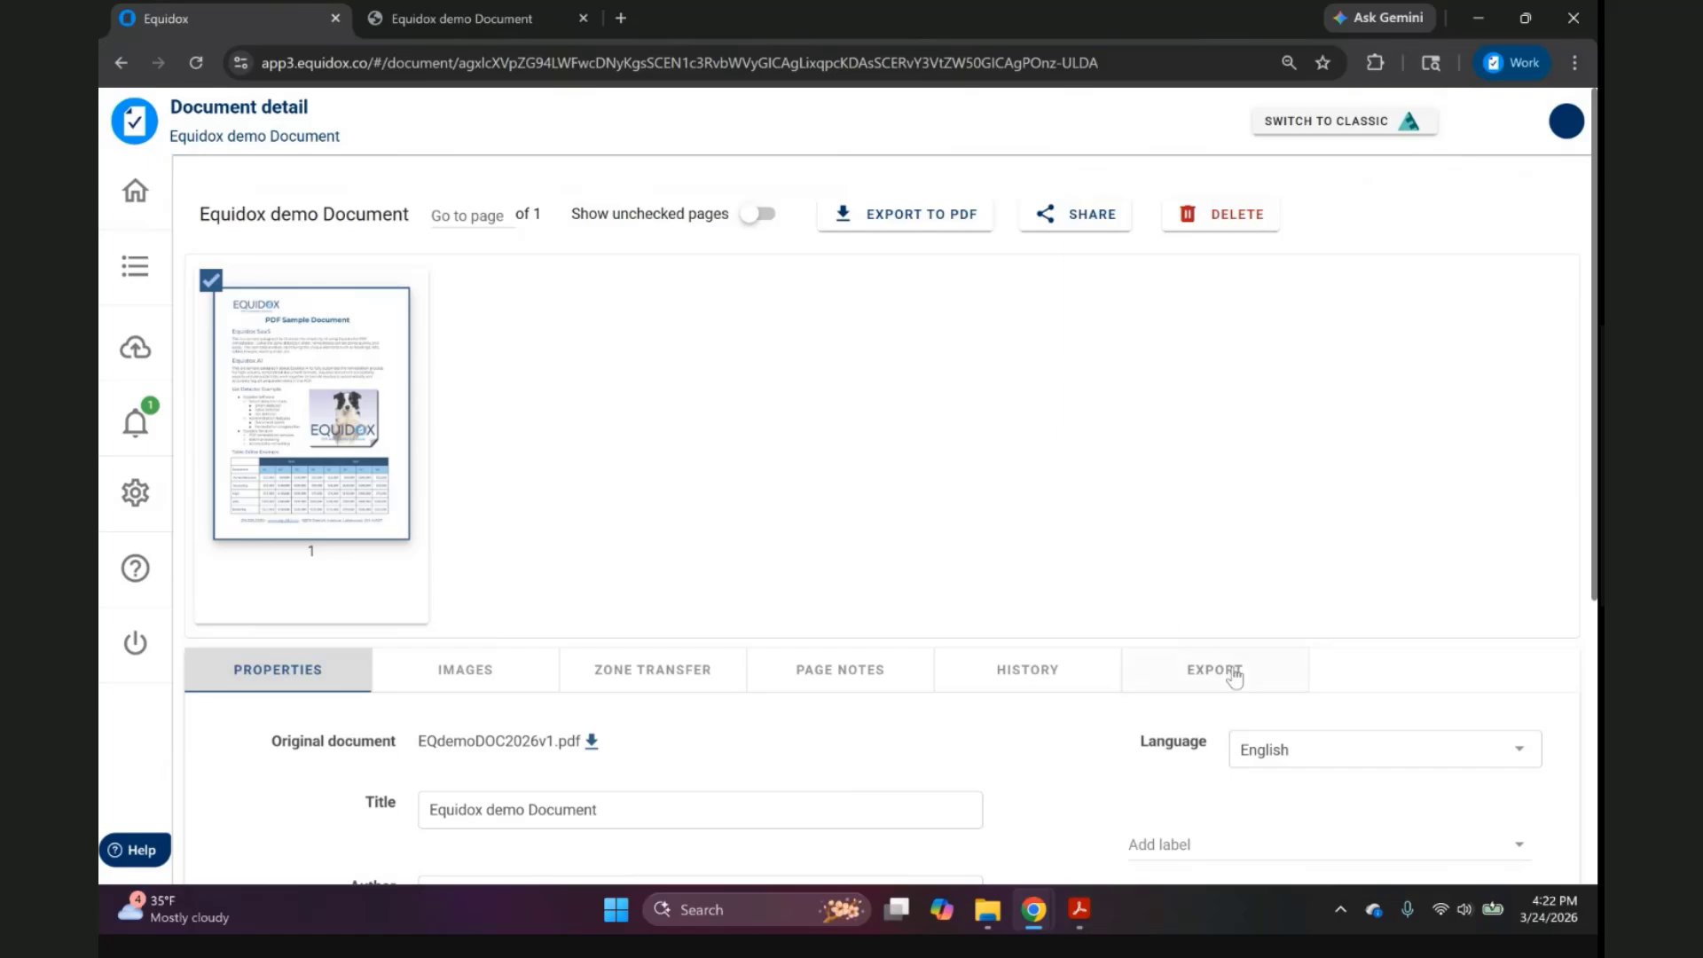
Generate the PDF export of all document pages and look through the resulting file.
click(1233, 674)
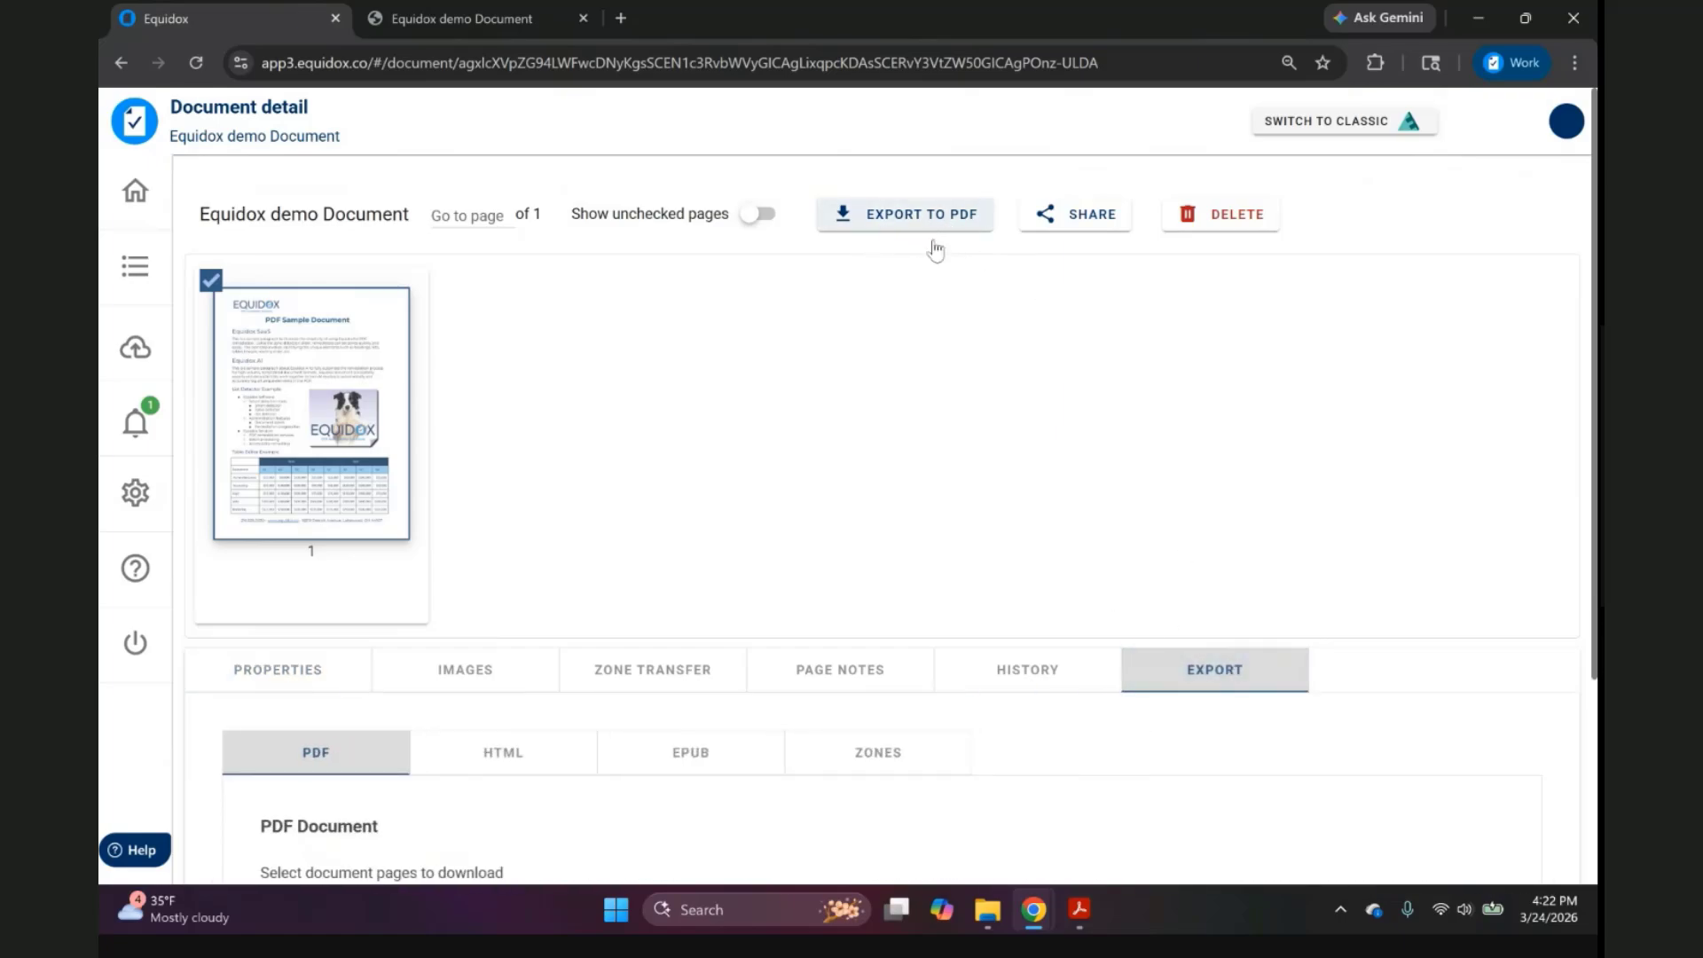
scroll(705, 497, down, 3)
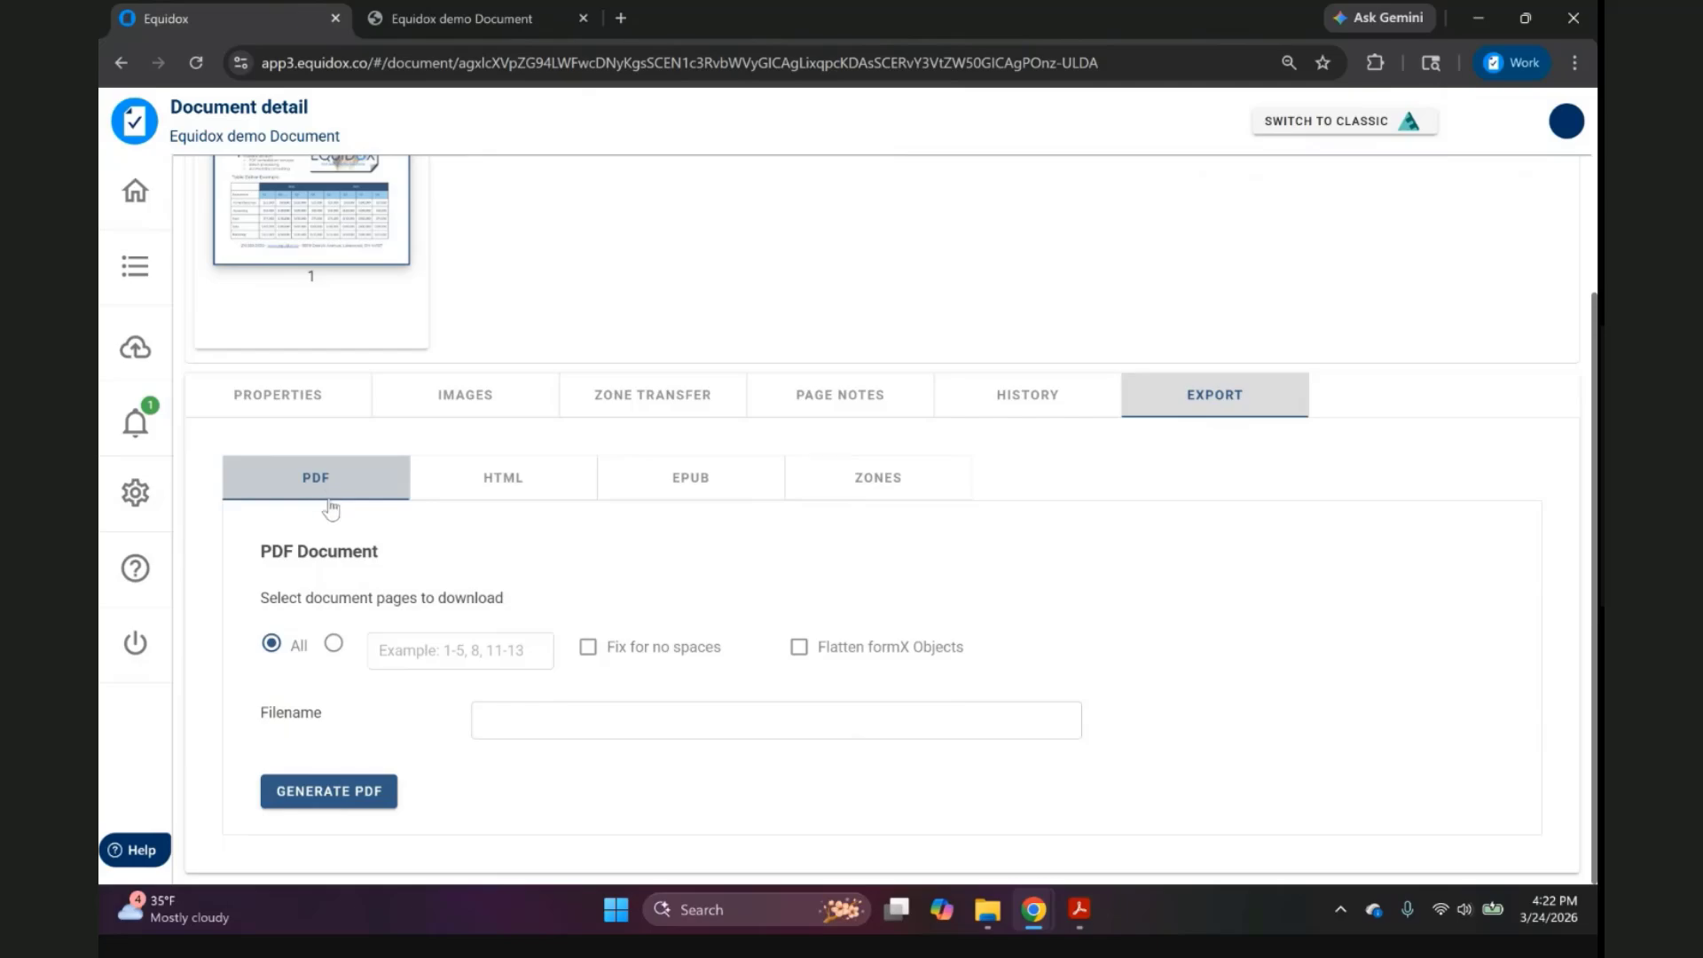
click(363, 799)
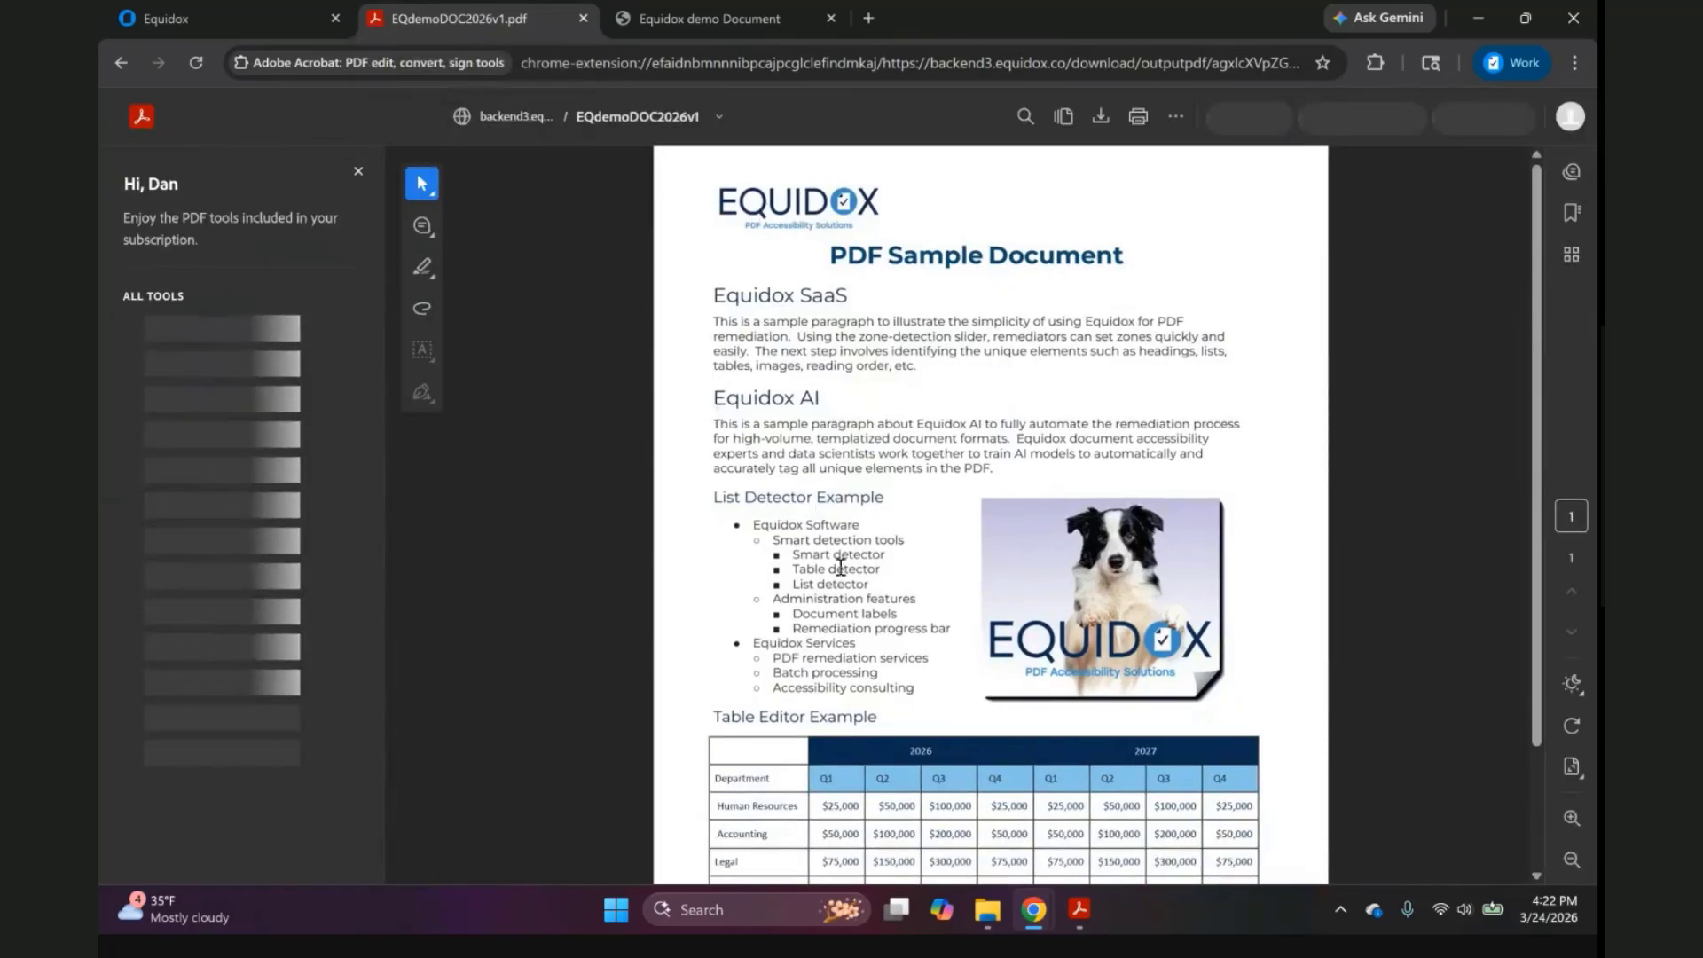
scroll(840, 568, down, 2)
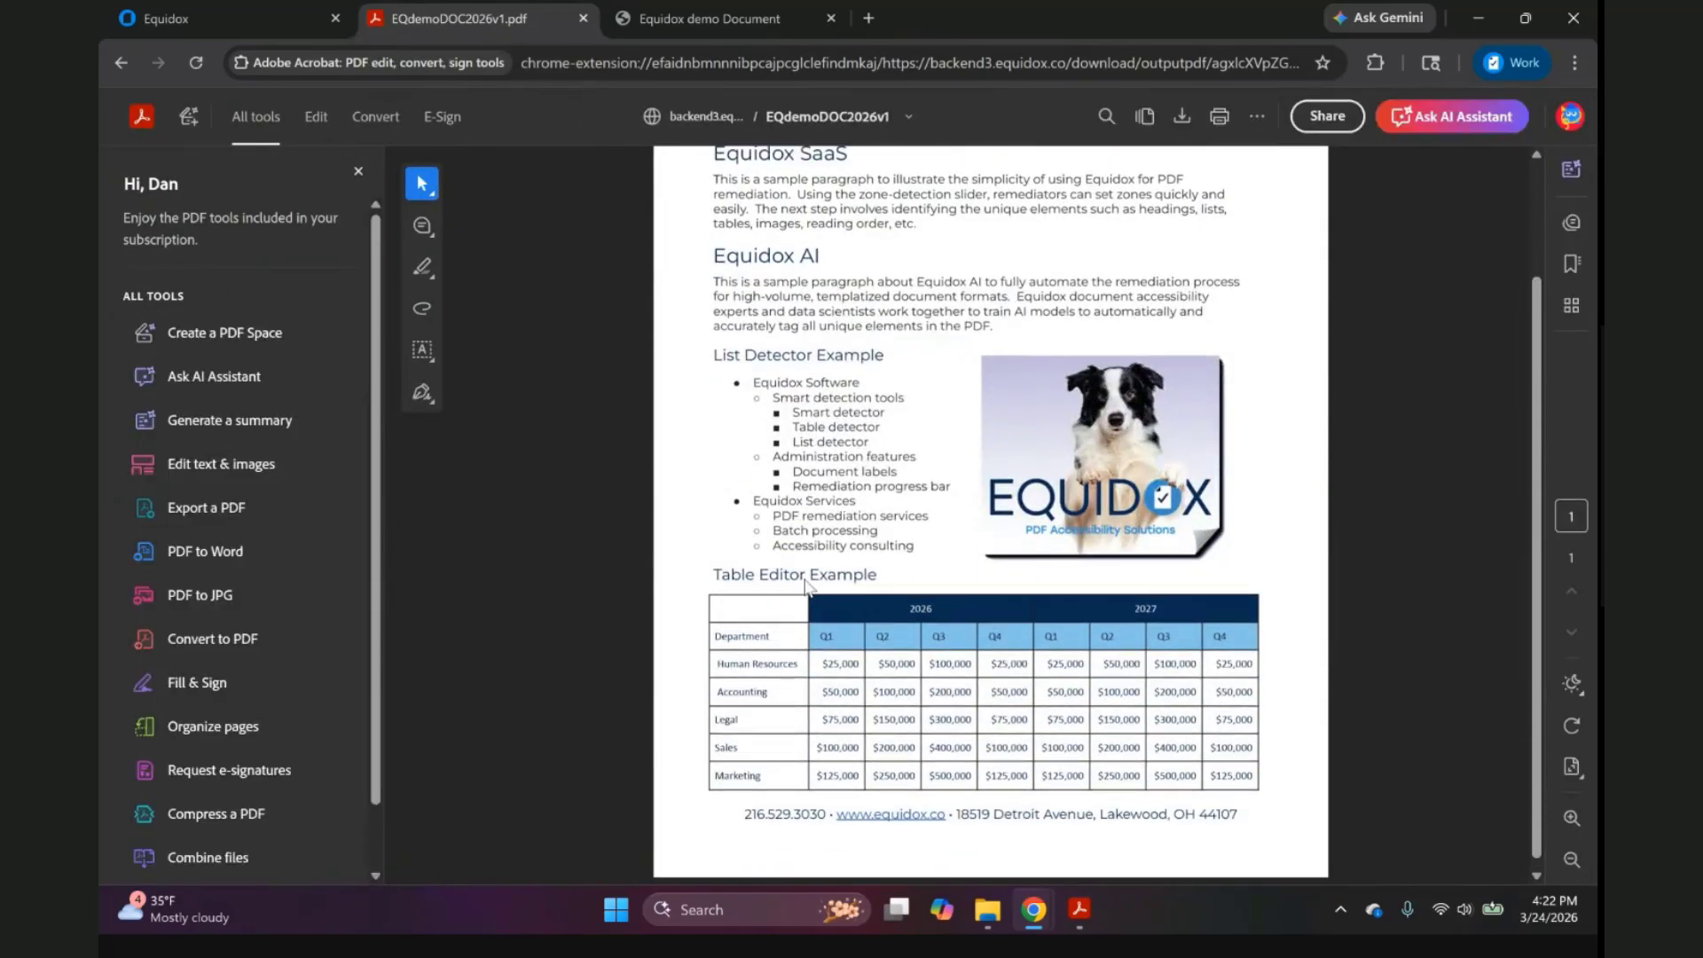
scroll(834, 502, down, 2)
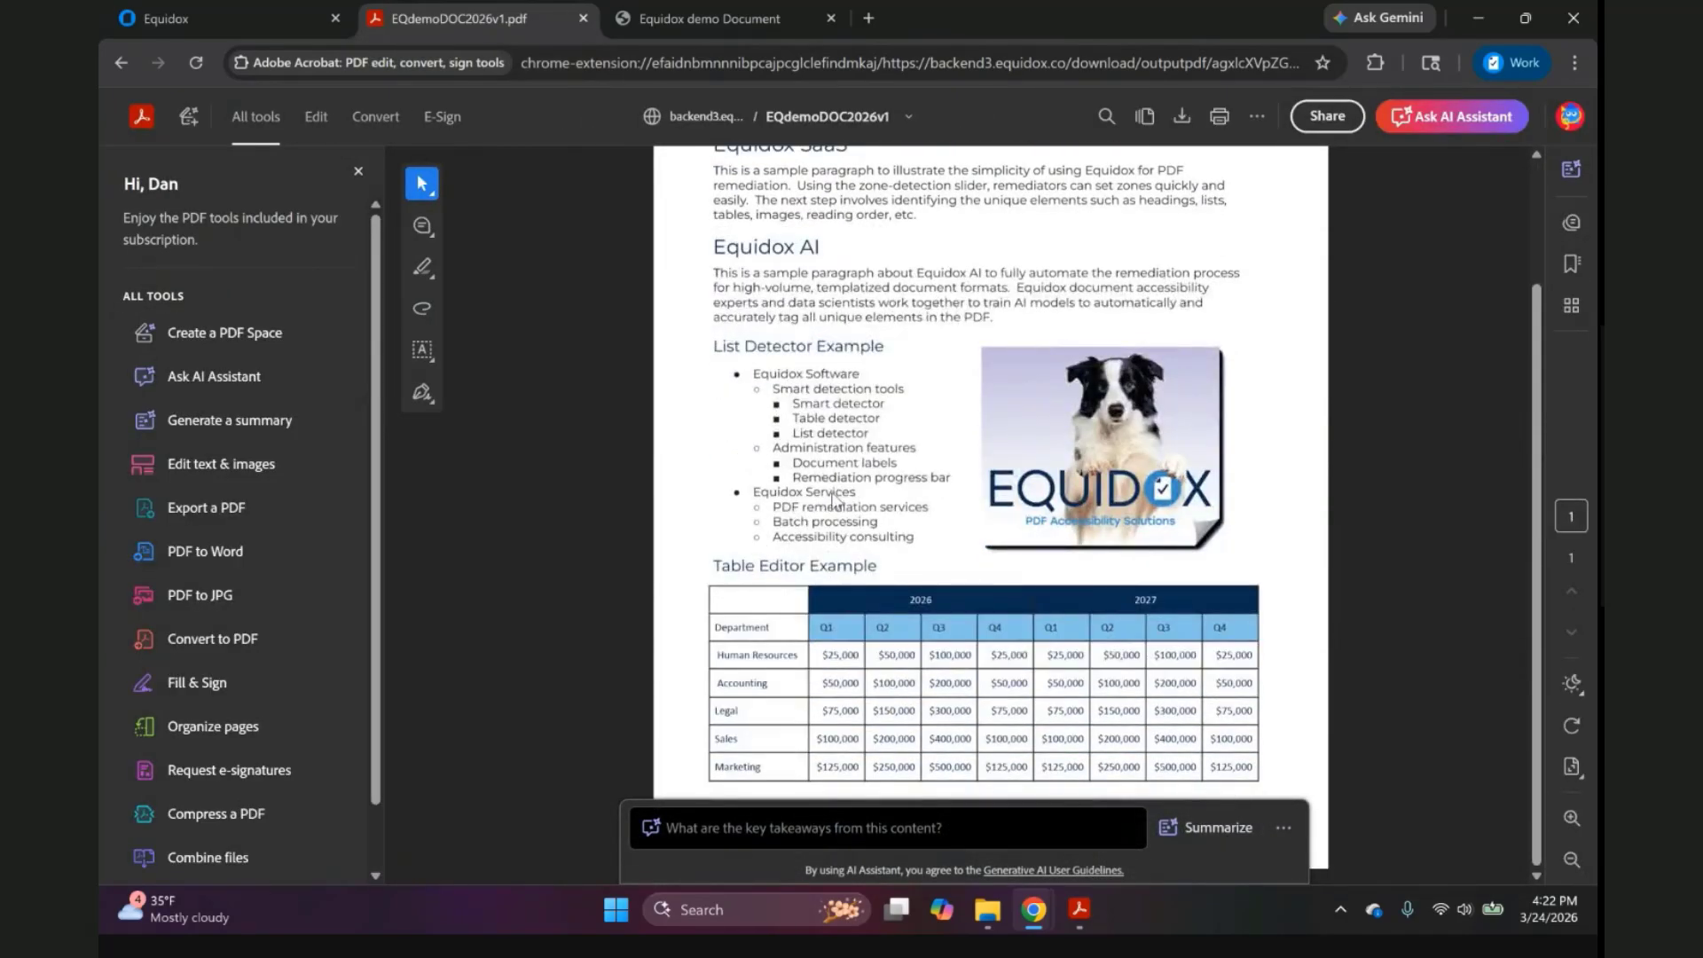
scroll(899, 452, down, 2)
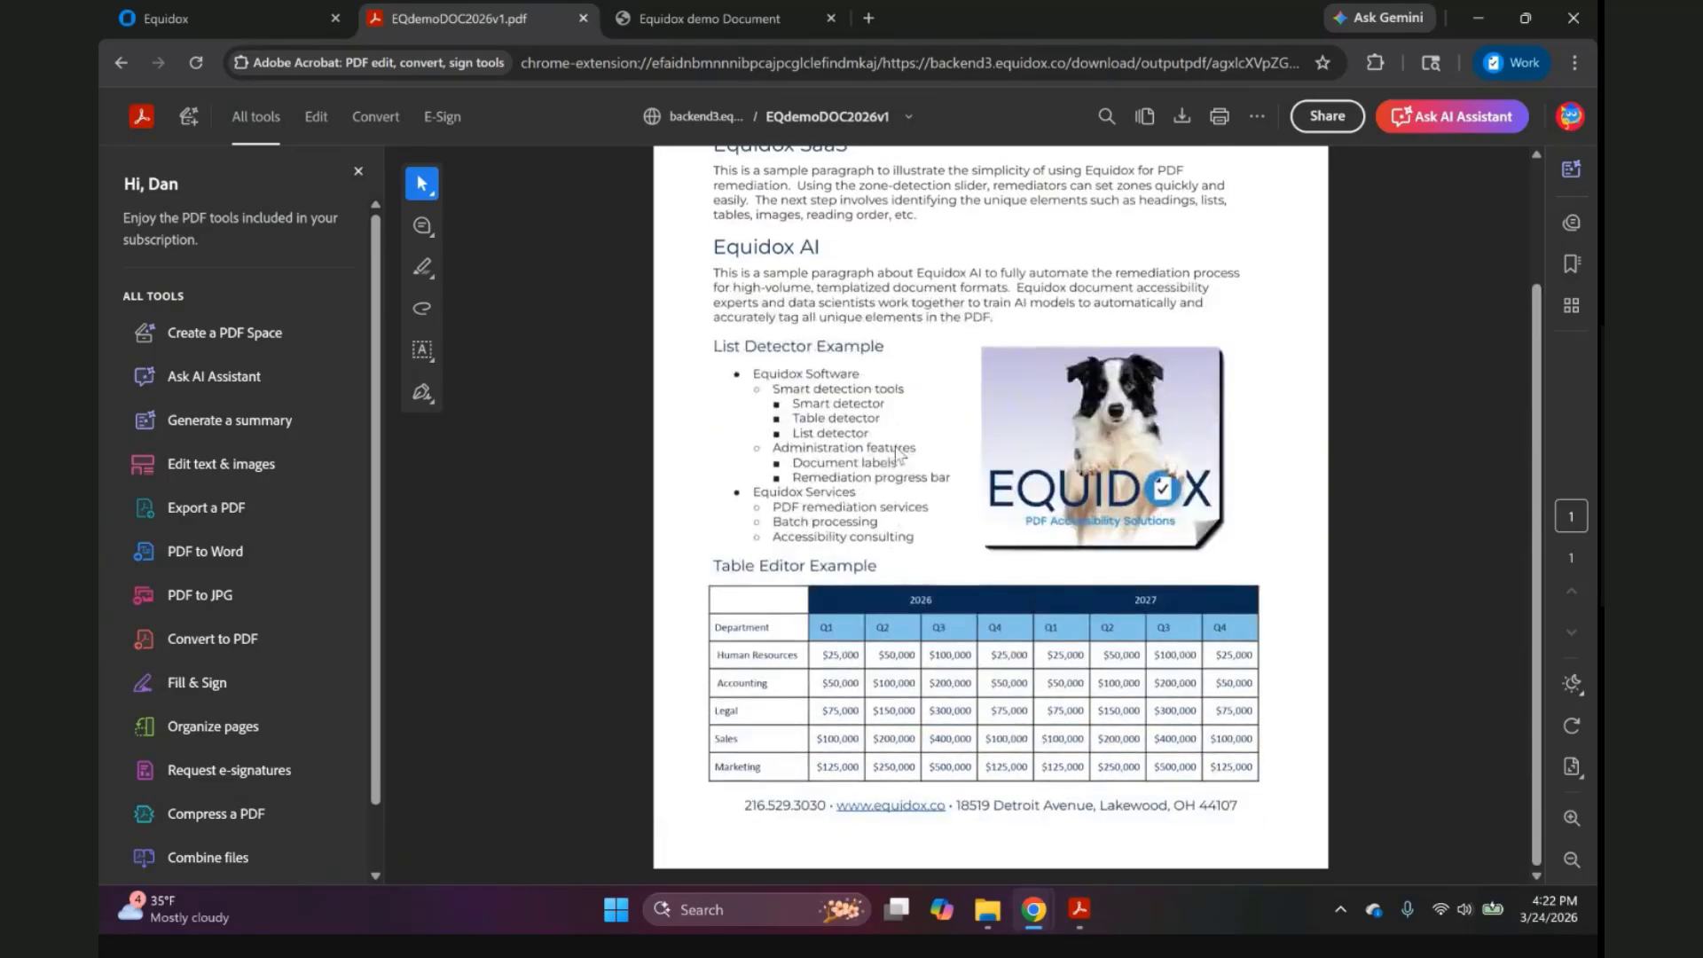
scroll(899, 452, up, 2)
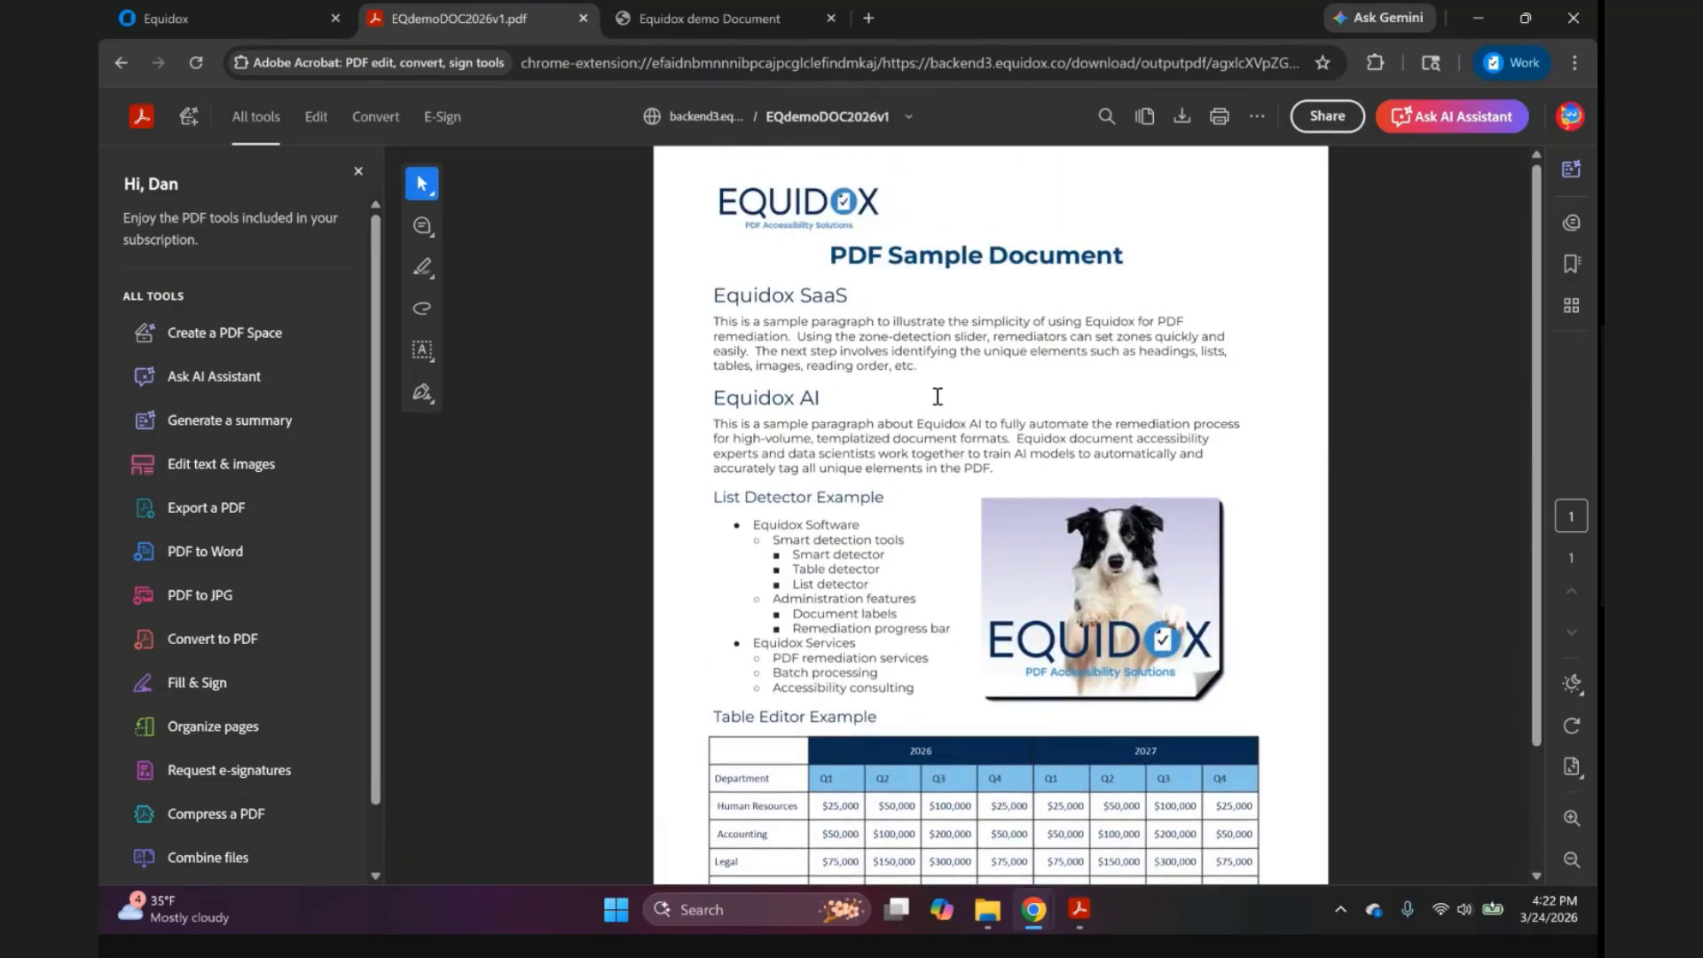
Save the exported PDF to the Desktop as EQdemoDOC2026v1.
click(1180, 117)
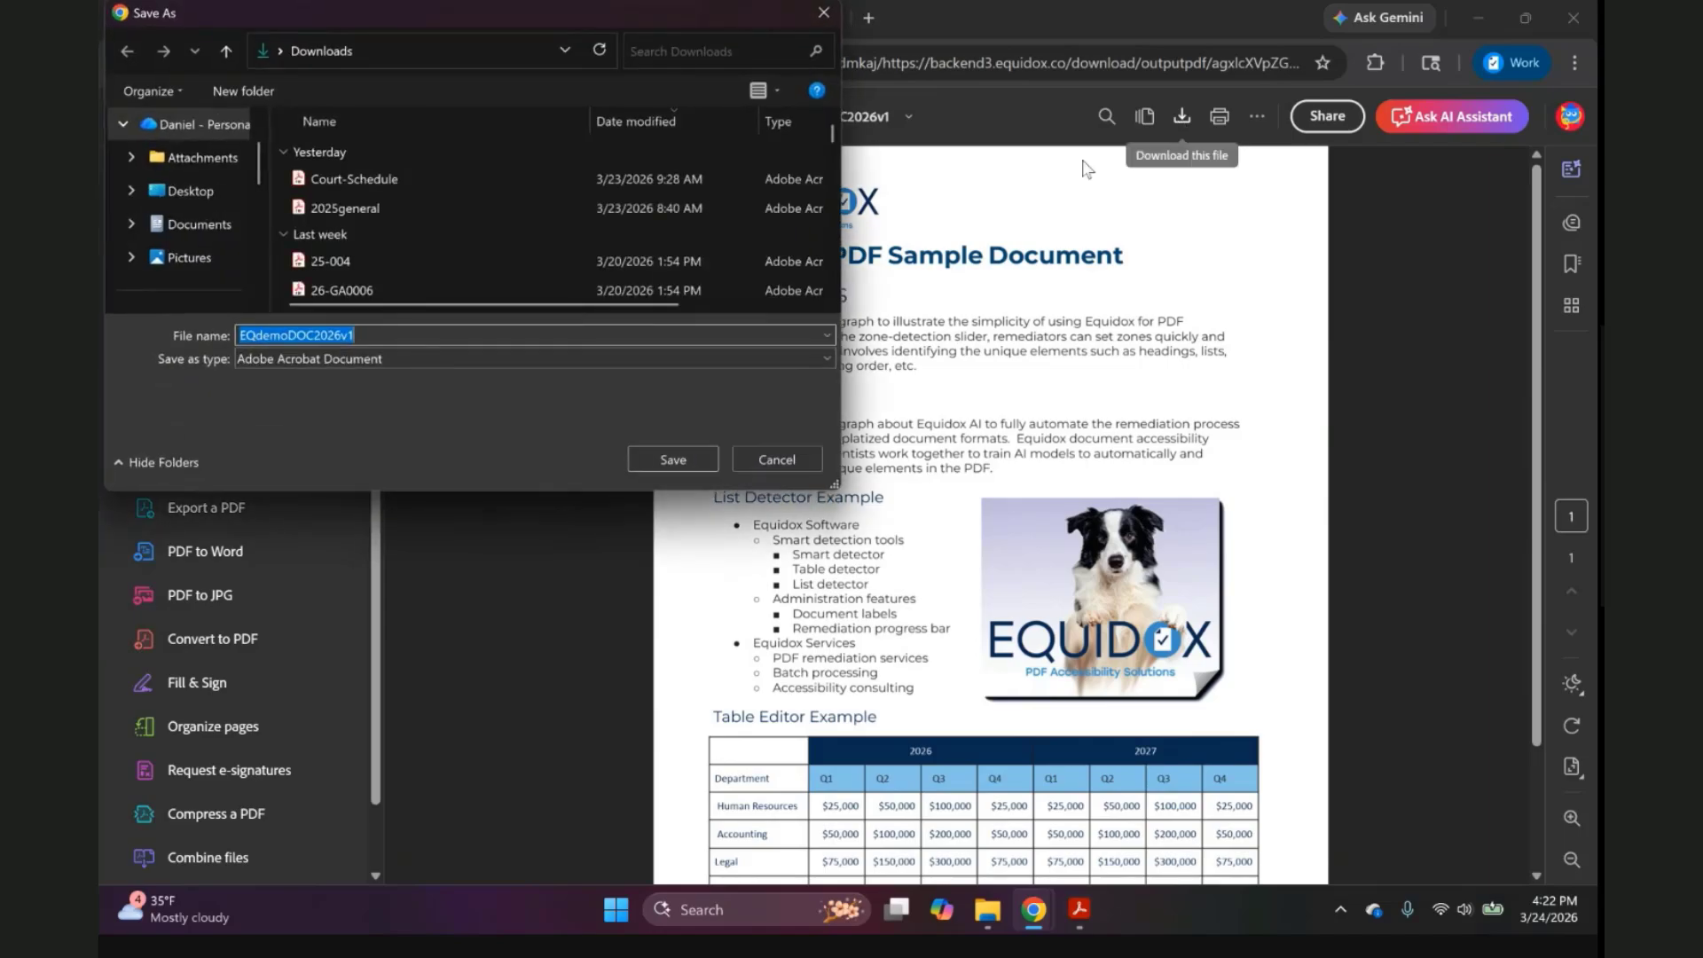
click(189, 191)
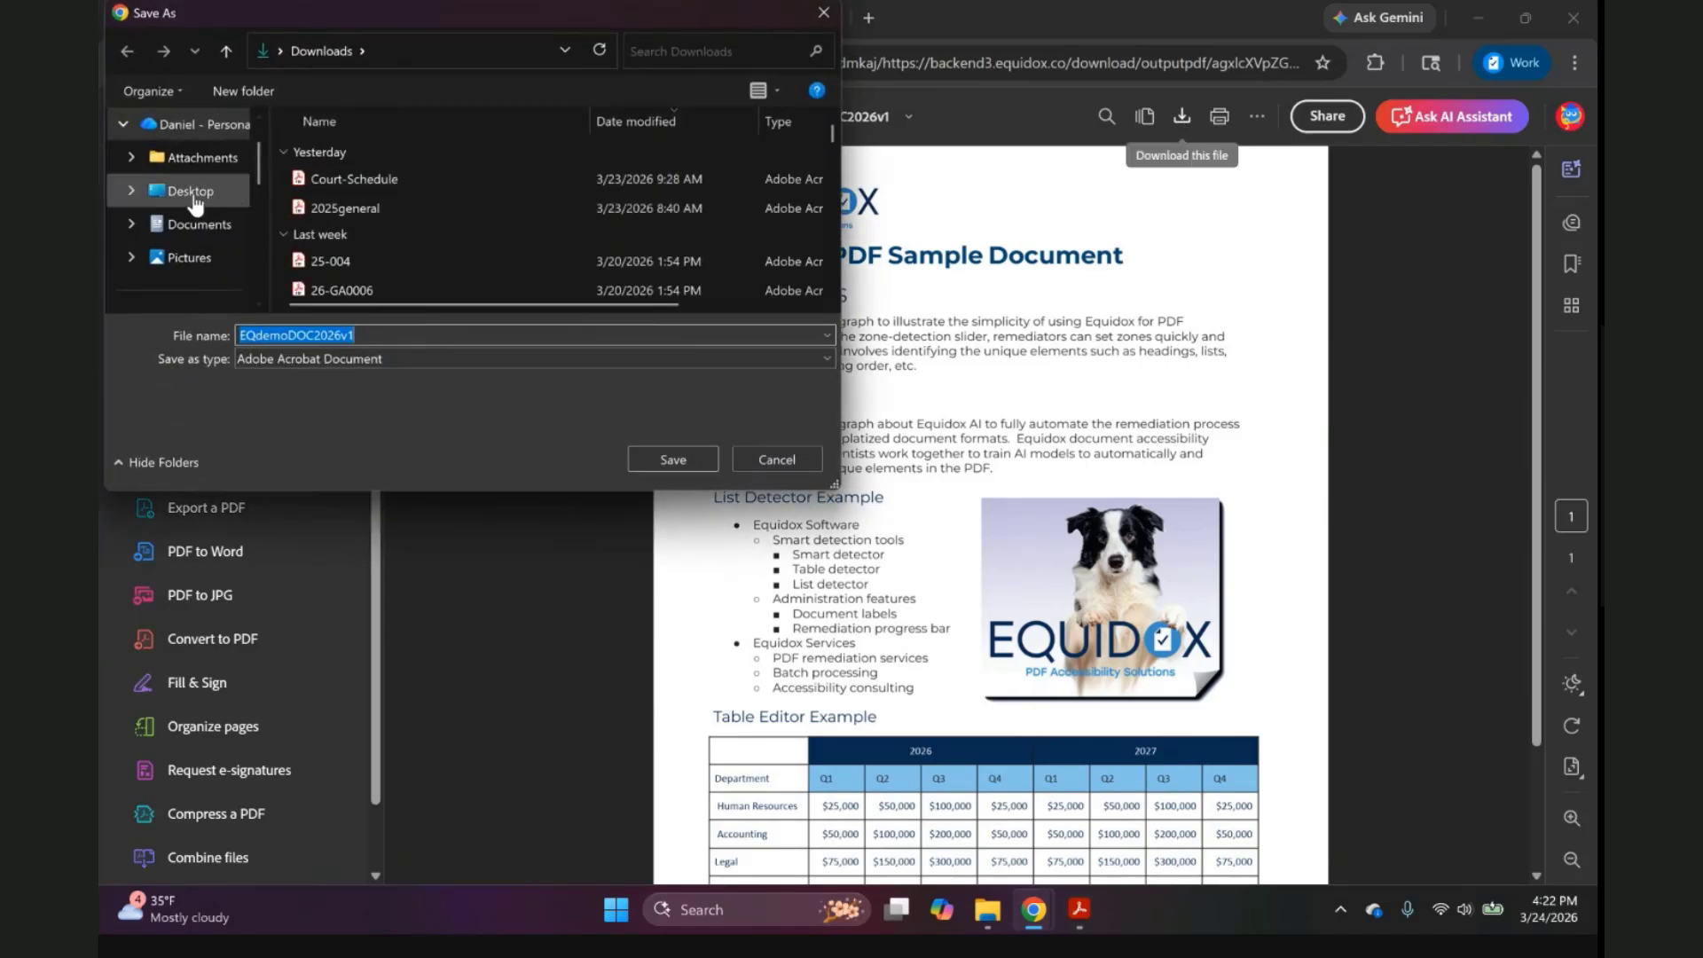
click(658, 460)
Switch to File Explorer and open EQdemoDOC2026v1 from the Desktop in Adobe Acrobat.
click(988, 909)
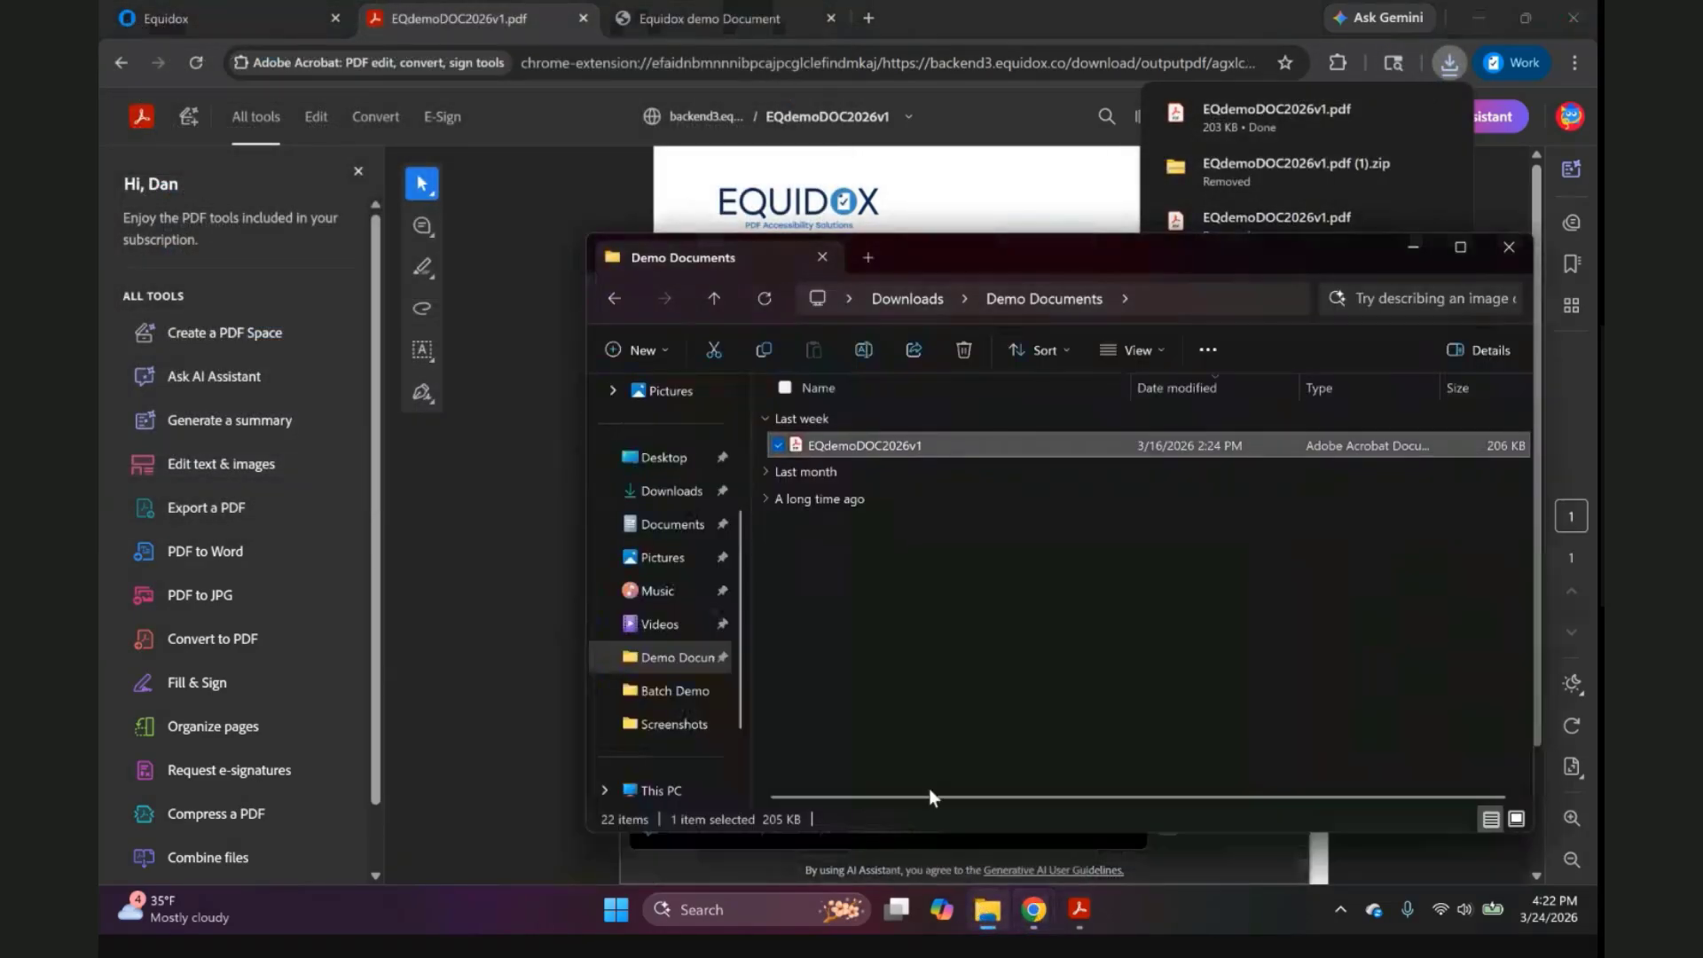
click(665, 457)
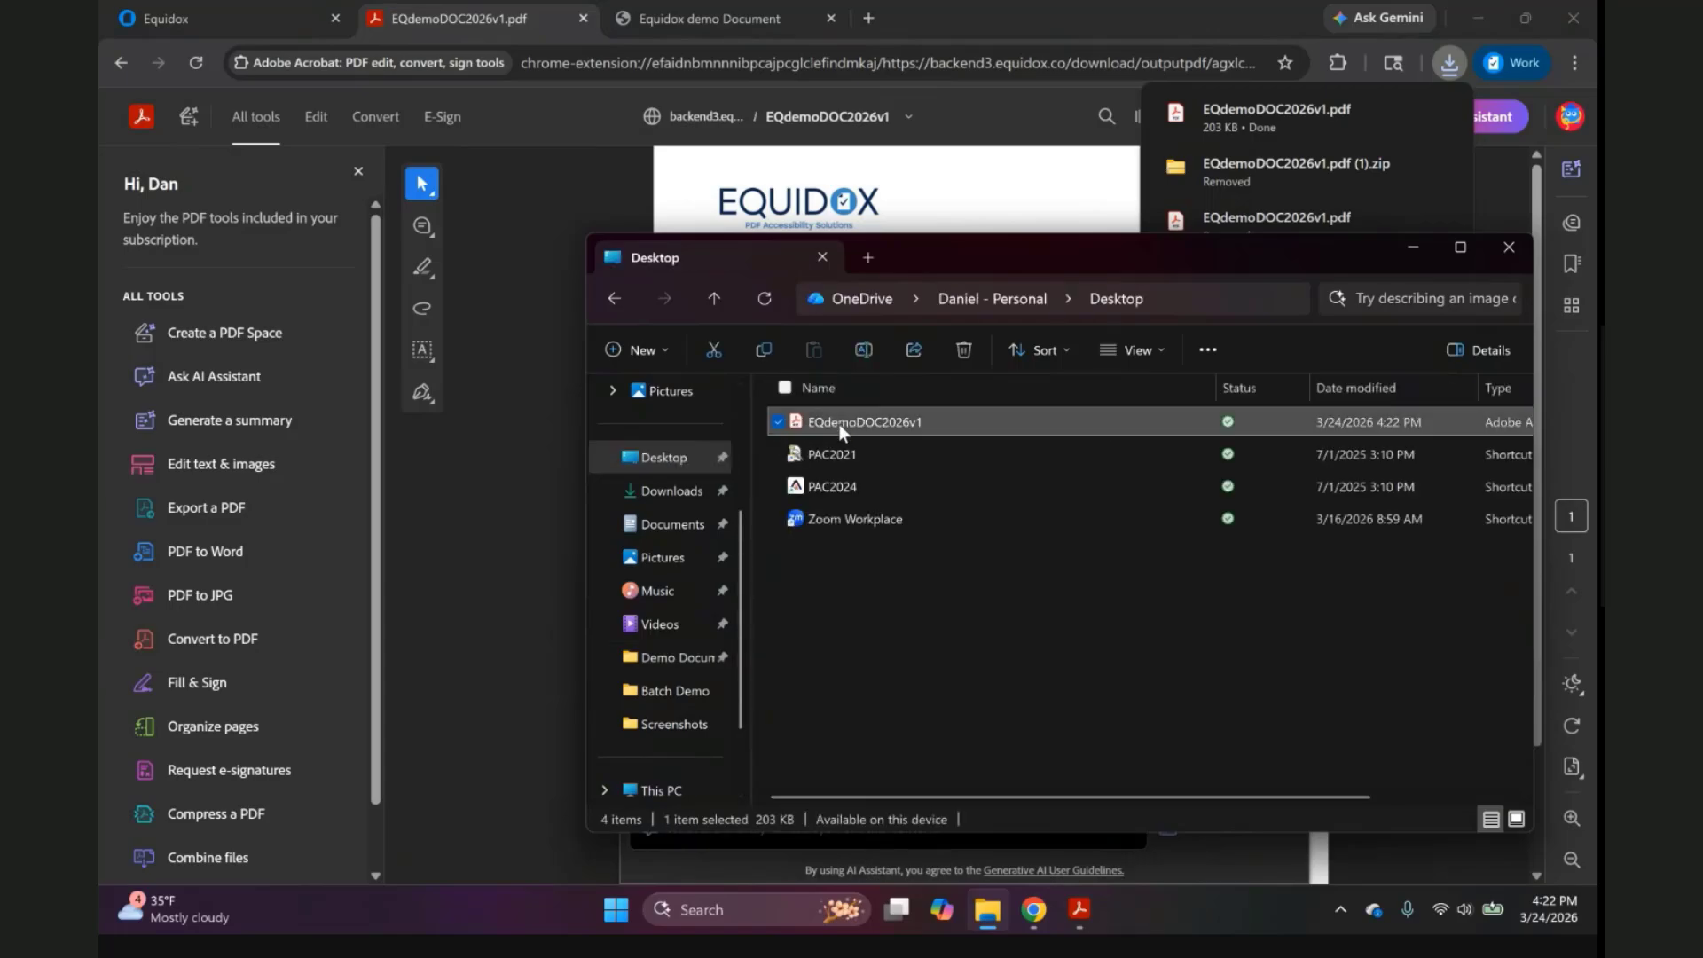
double_click(839, 423)
Walk through the accessibility tags from the Document tag to the list tag, checking which page content each one highlights.
click(1221, 188)
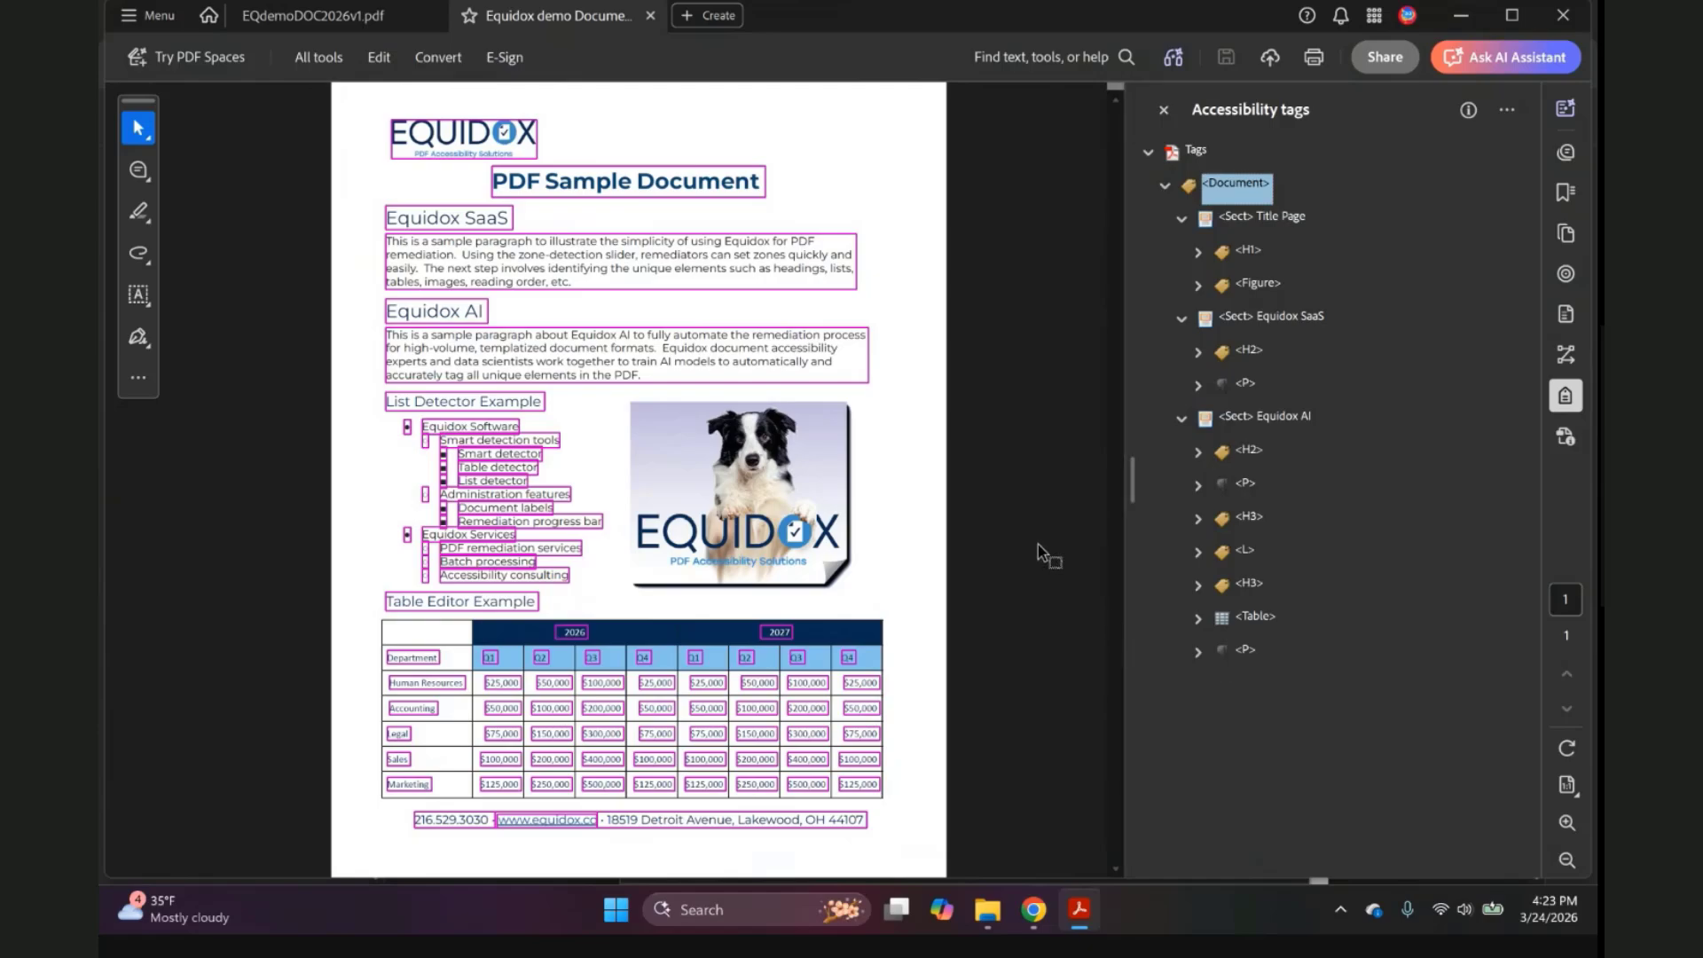
key(Down)
key(Down)
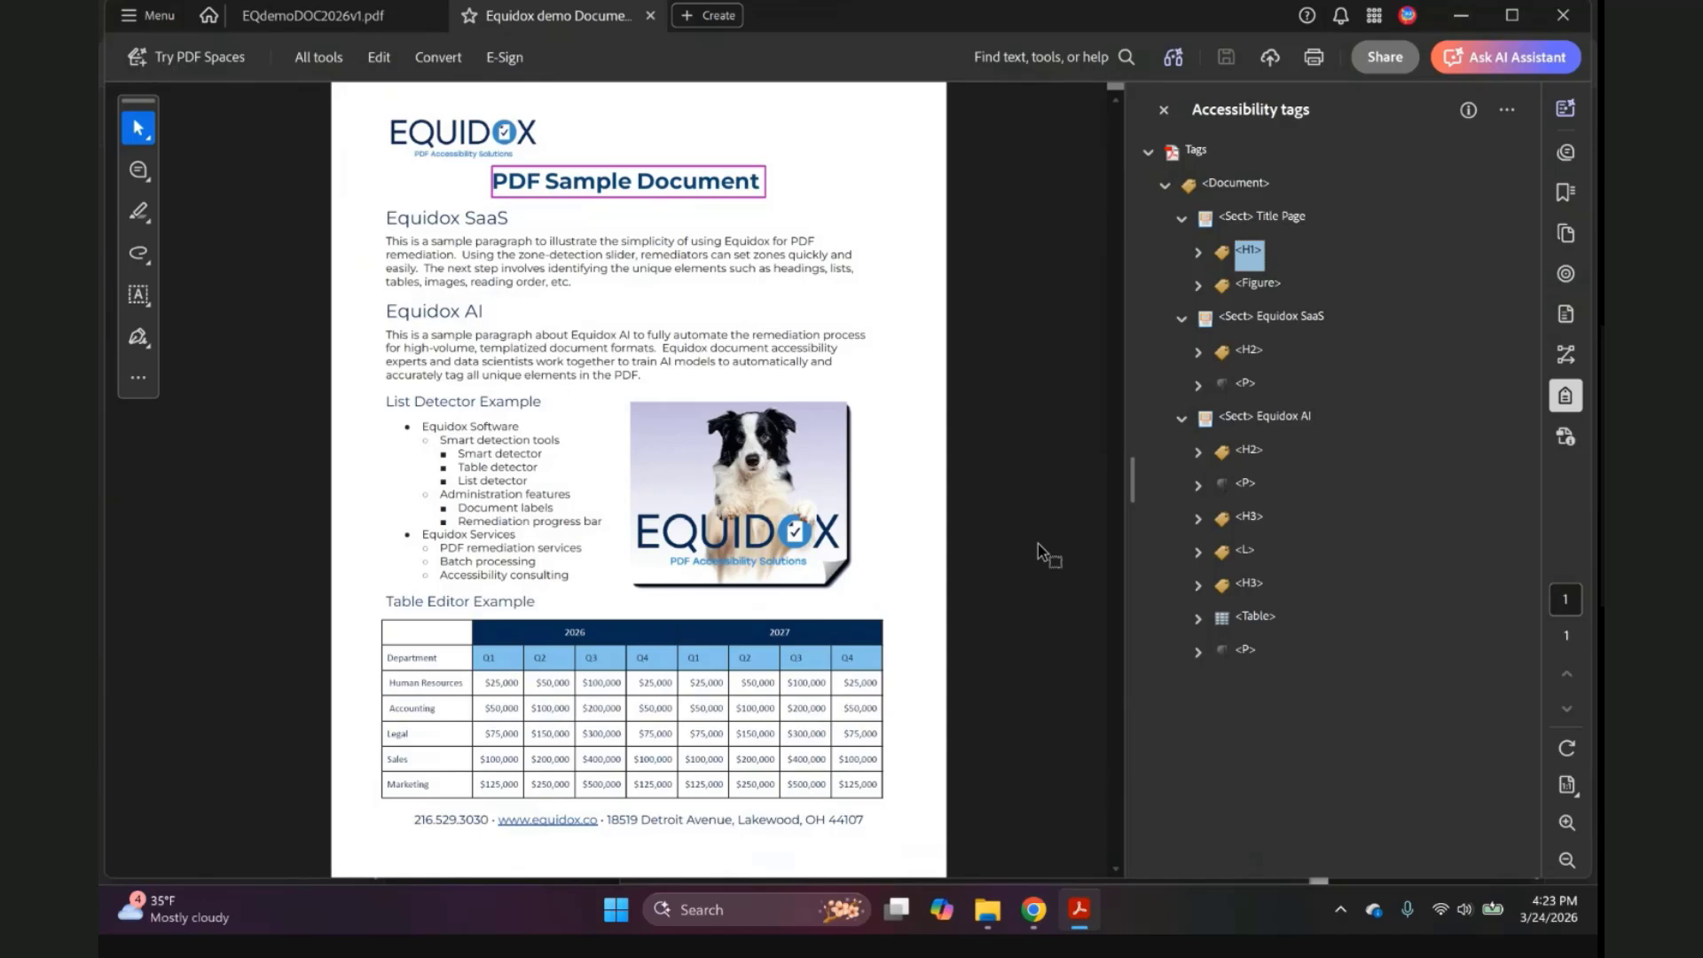
key(Down)
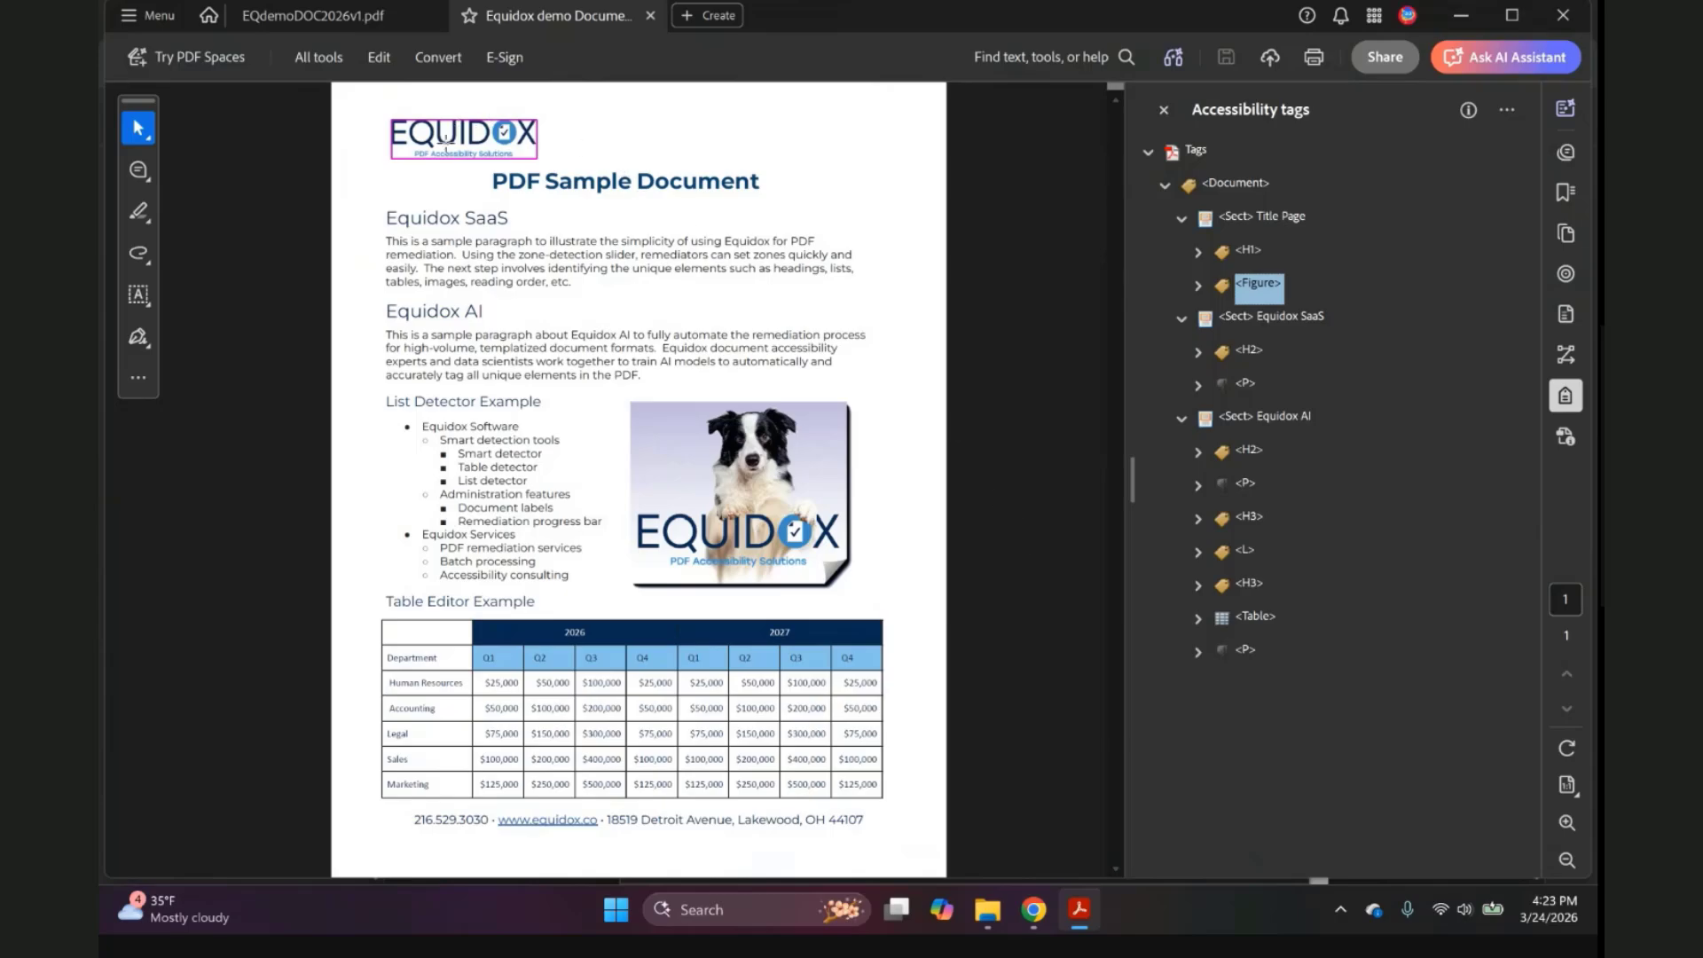
mouse_move(446, 144)
key(Down)
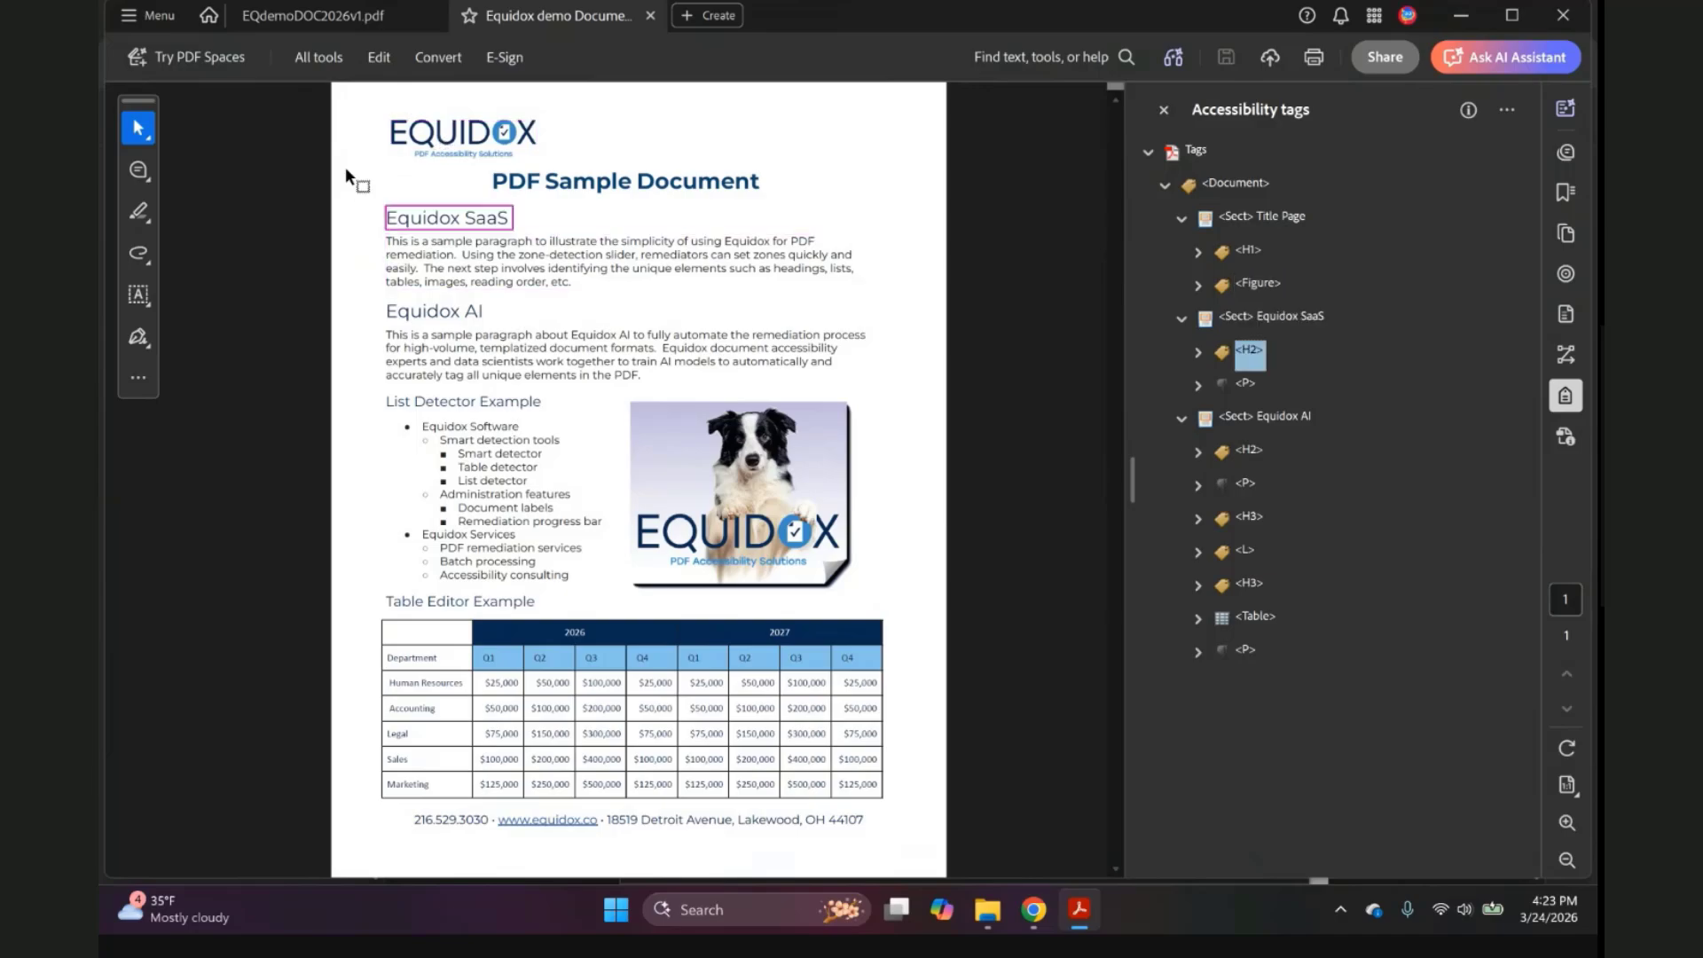
key(Down)
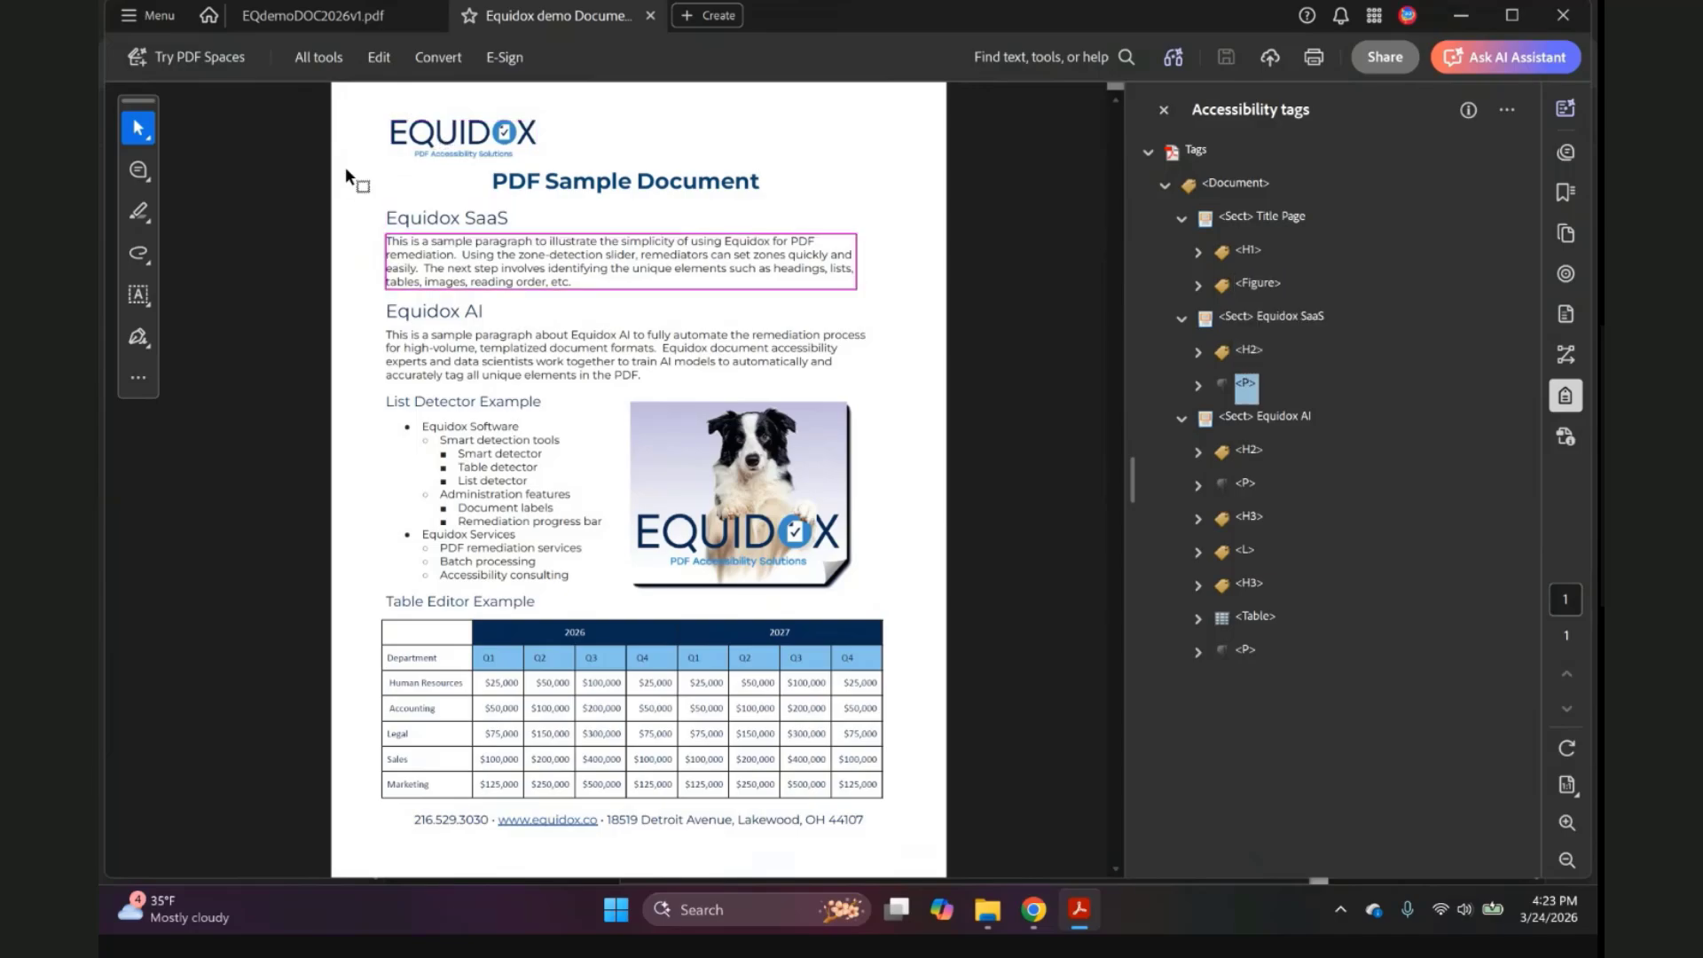
key(Down)
key(Down)
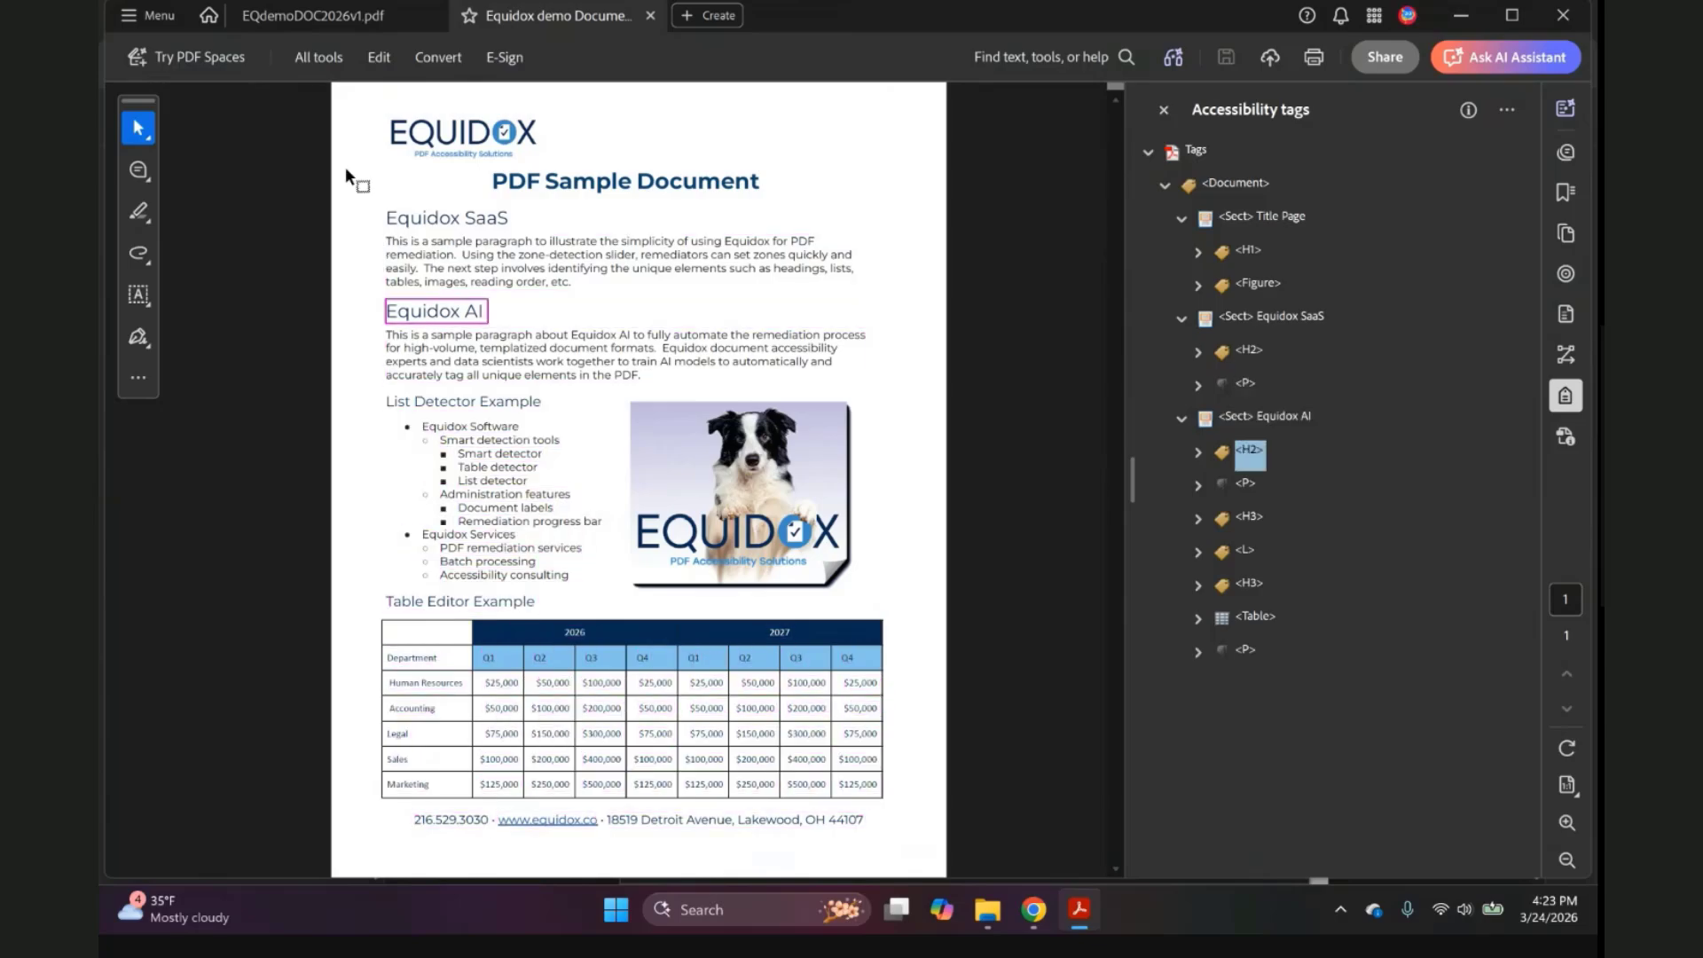
key(Down)
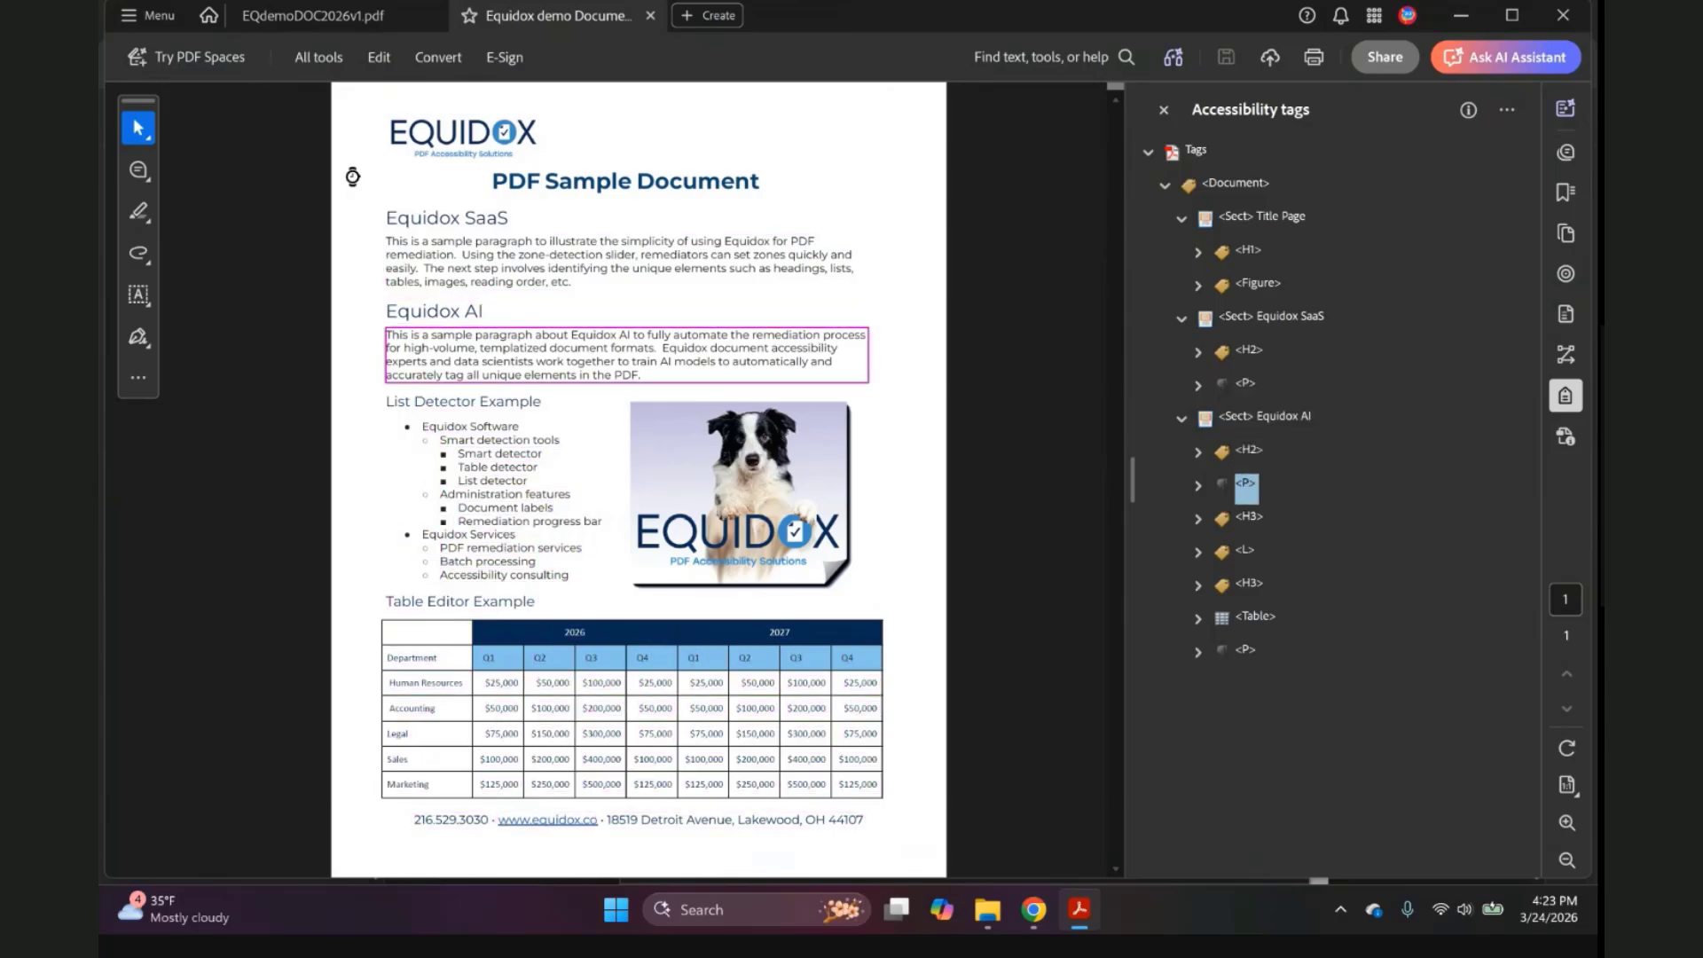
key(Down)
key(Down)
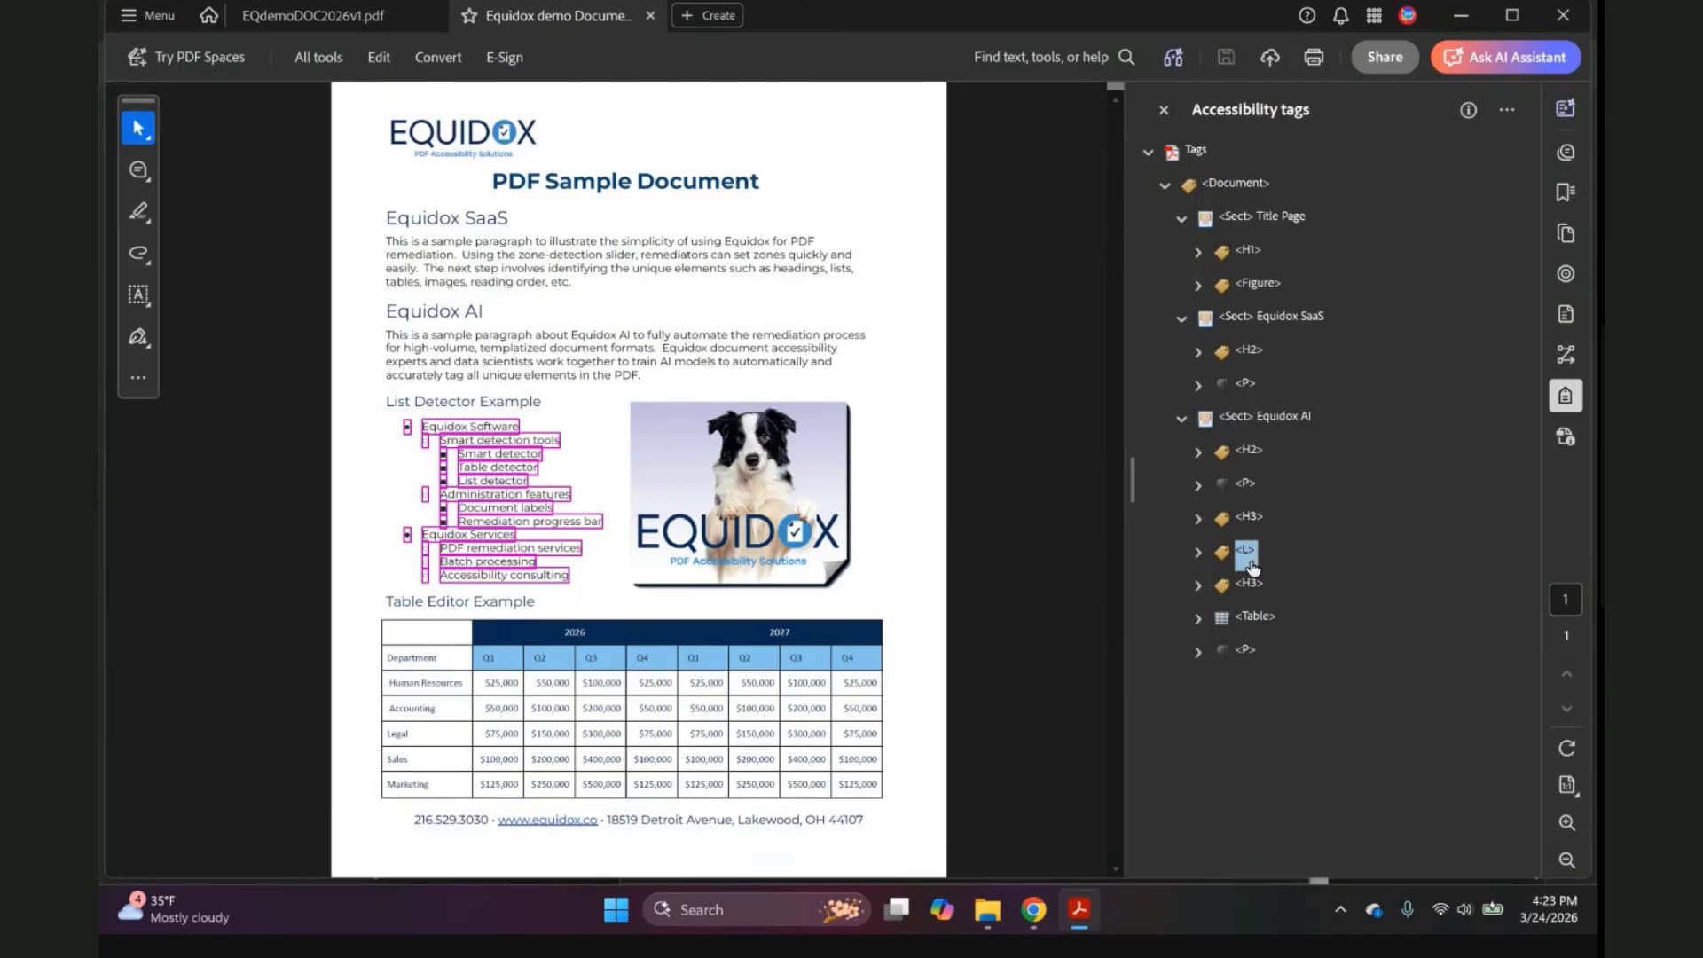
Expand the list tag and its first list item to examine the label and body of Equidox Software.
click(1199, 554)
click(1215, 588)
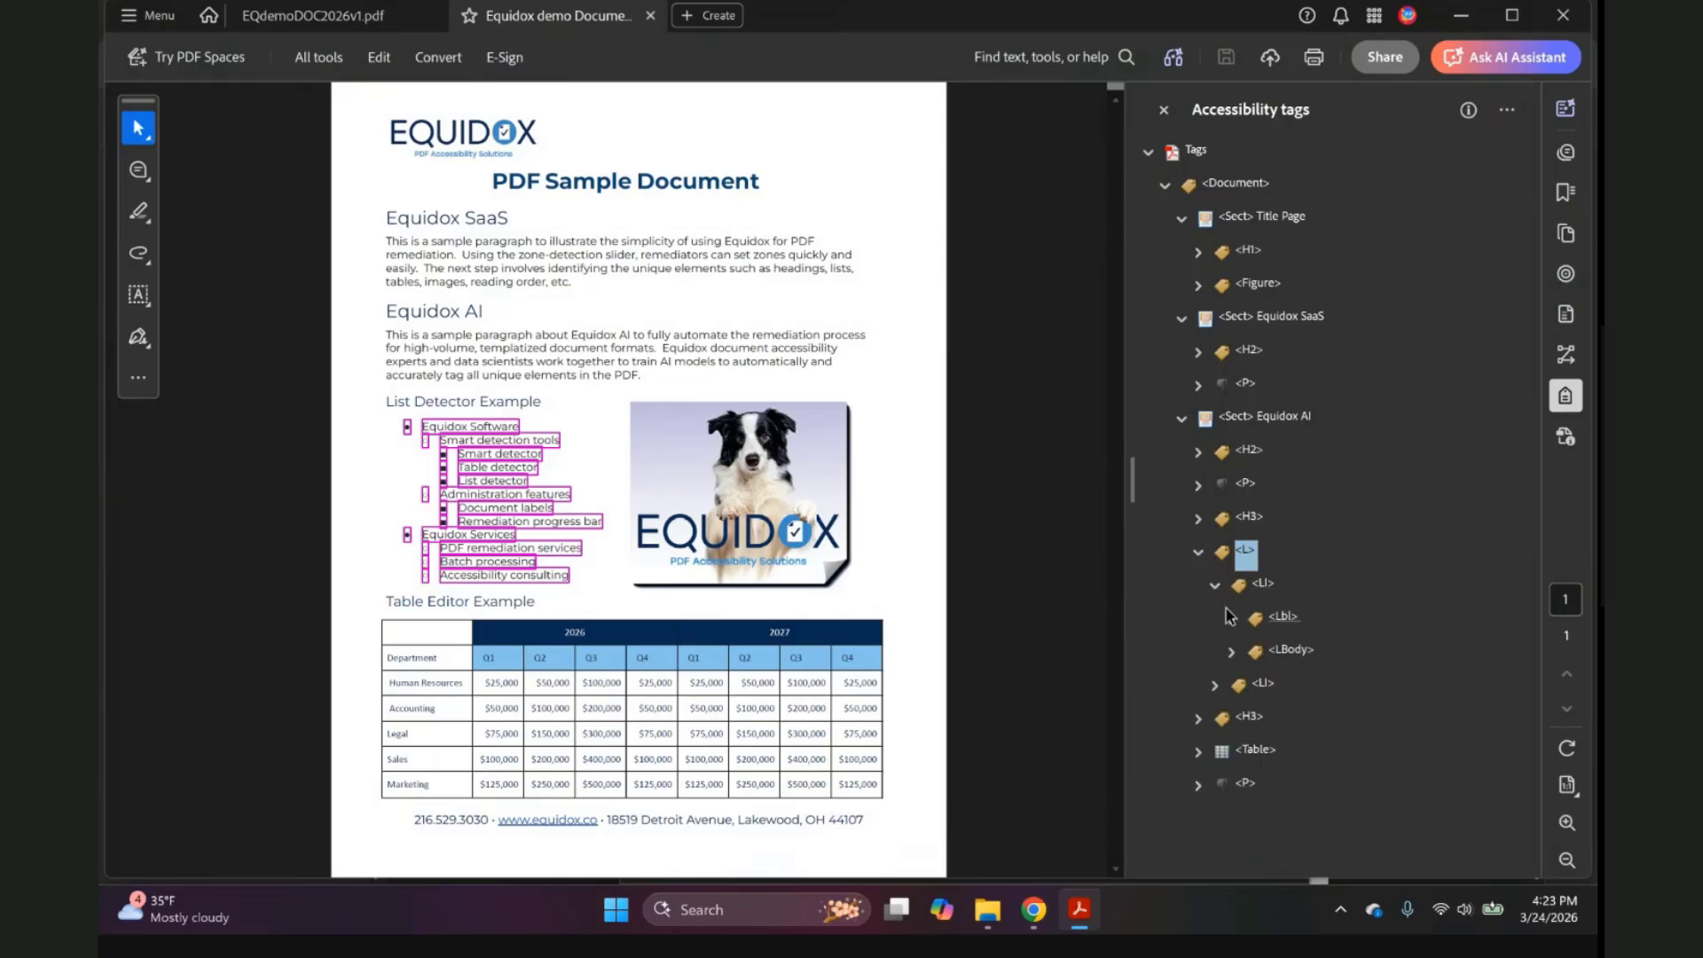
click(1231, 617)
click(1231, 684)
scroll(1233, 692, down, 1)
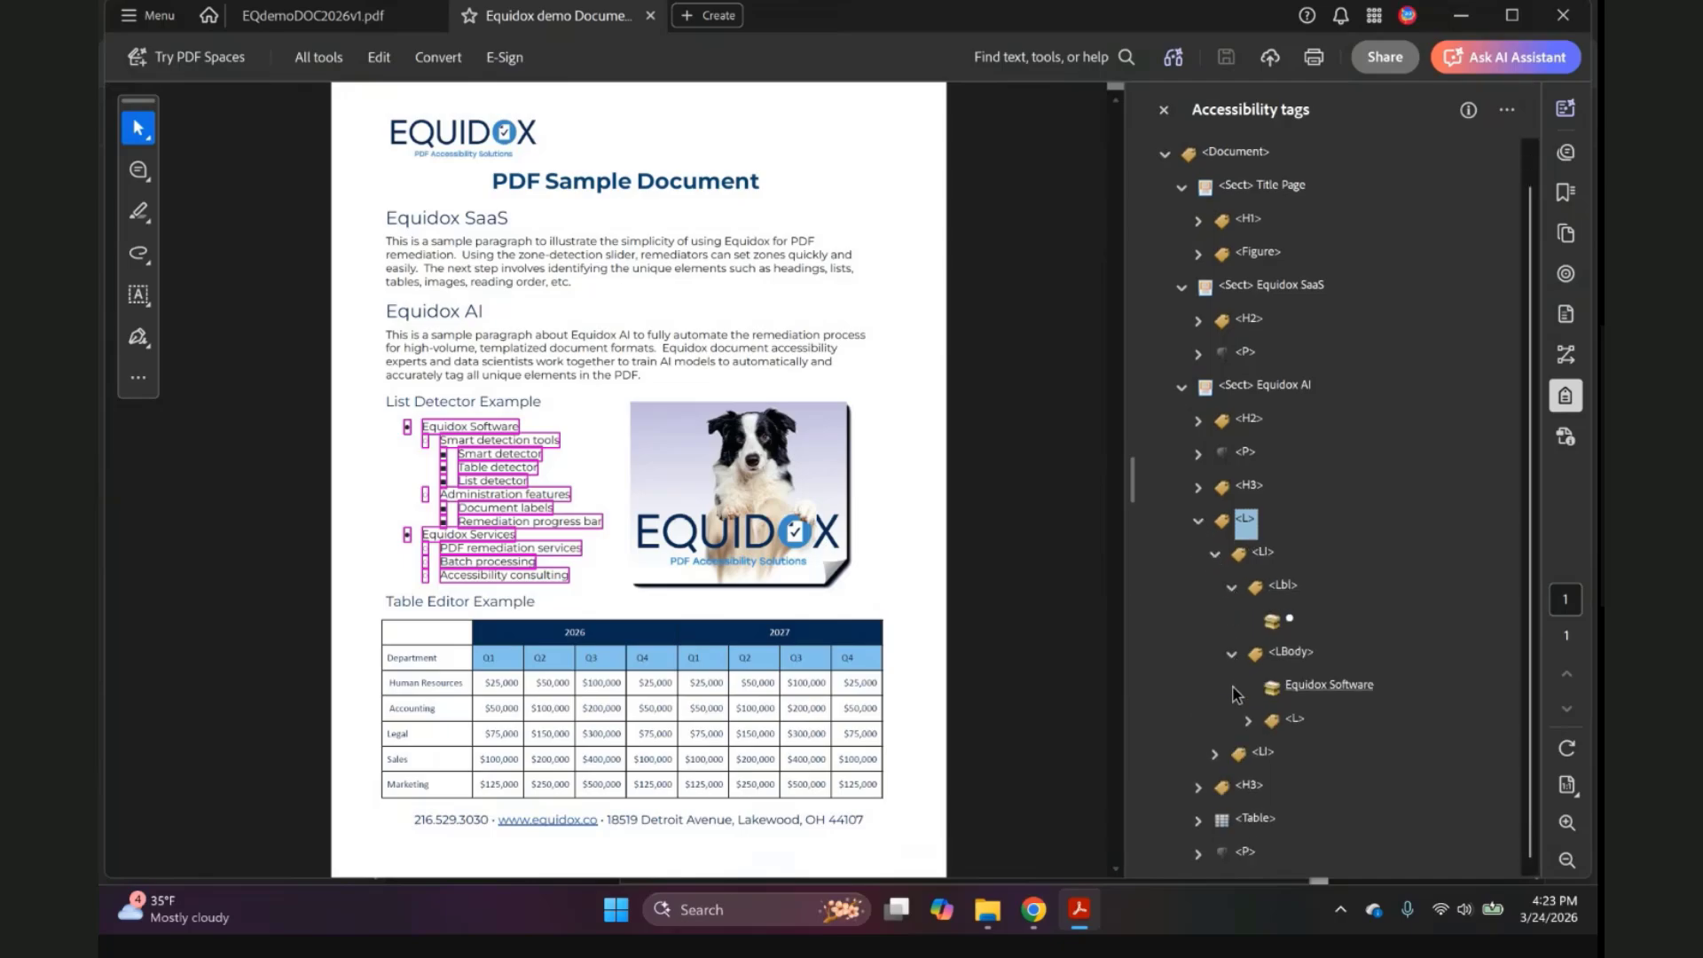
Expand the list nested under Equidox Software to examine the label and body tags of Smart detection tools.
click(1248, 720)
scroll(1251, 729, down, 1)
click(1266, 687)
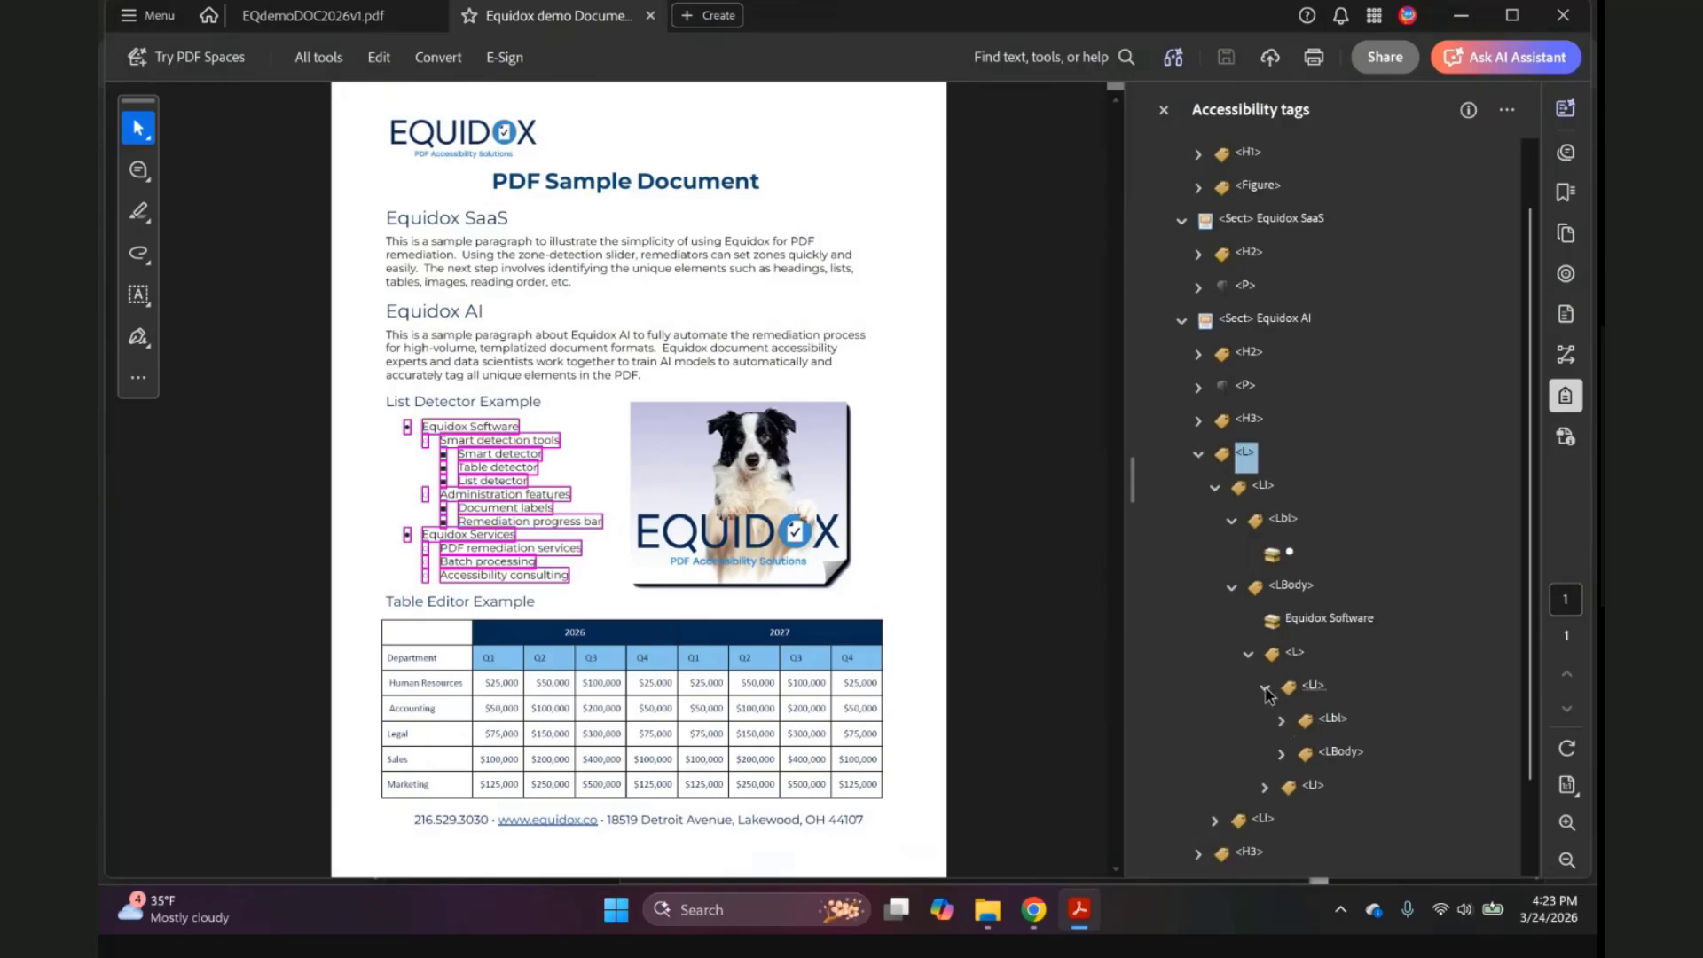
scroll(1269, 690, down, 1)
click(1280, 653)
scroll(1282, 675, down, 1)
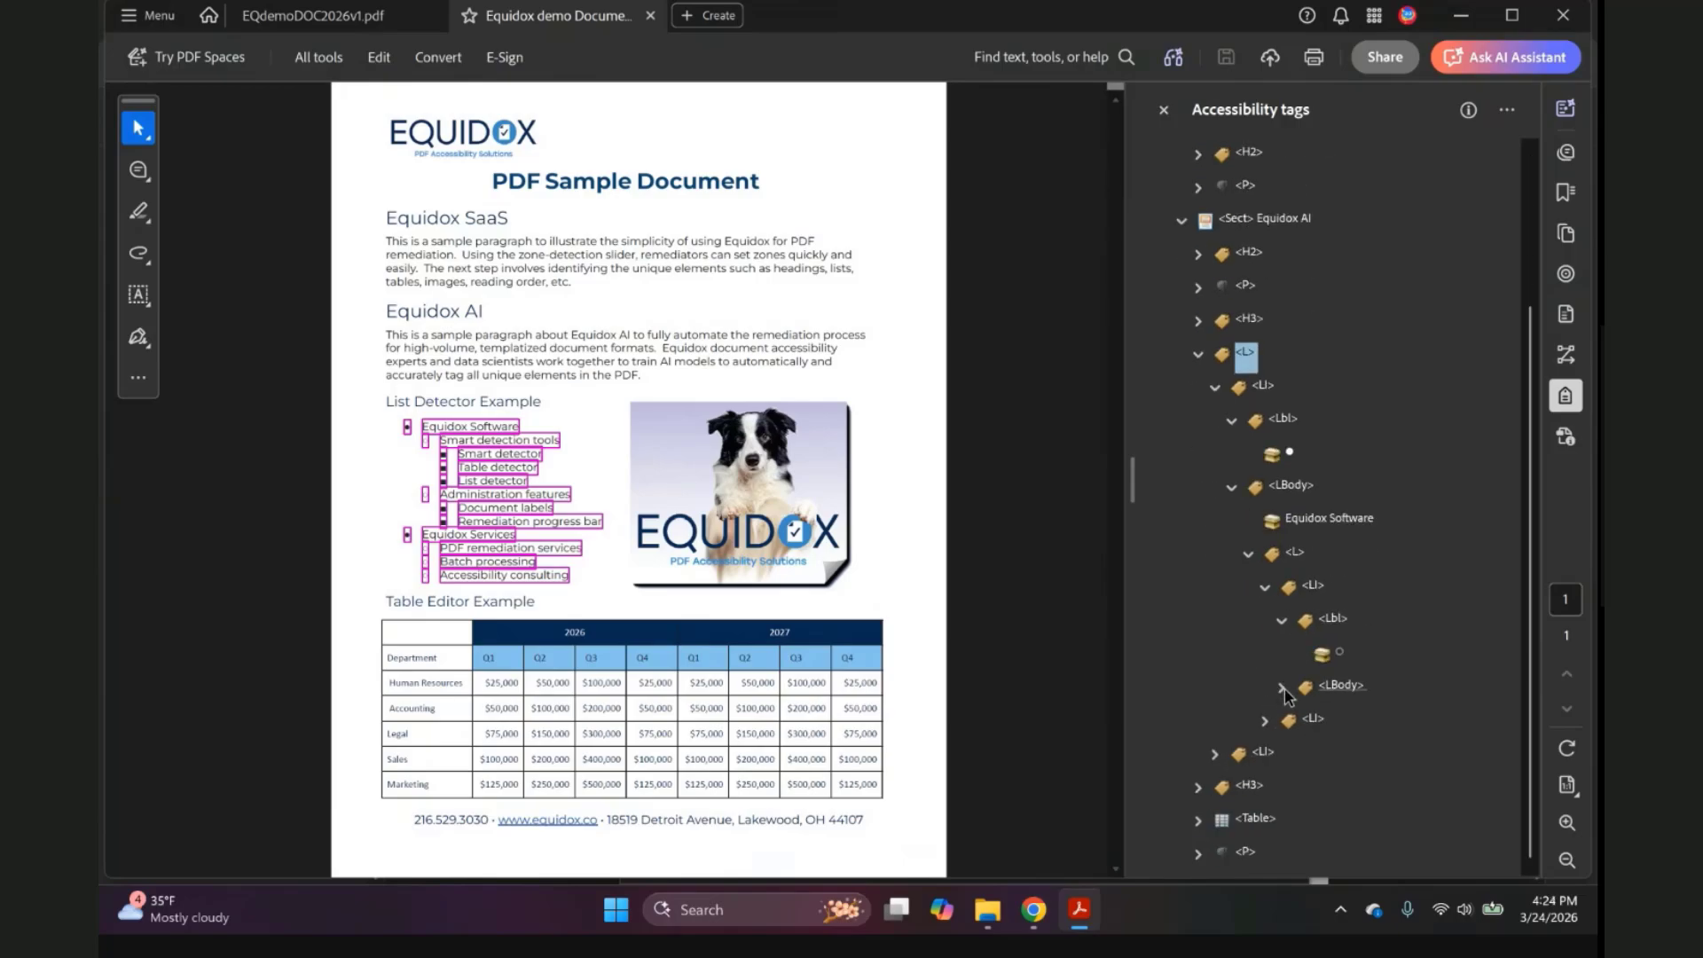
click(1284, 689)
scroll(1285, 690, down, 1)
scroll(1291, 694, down, 1)
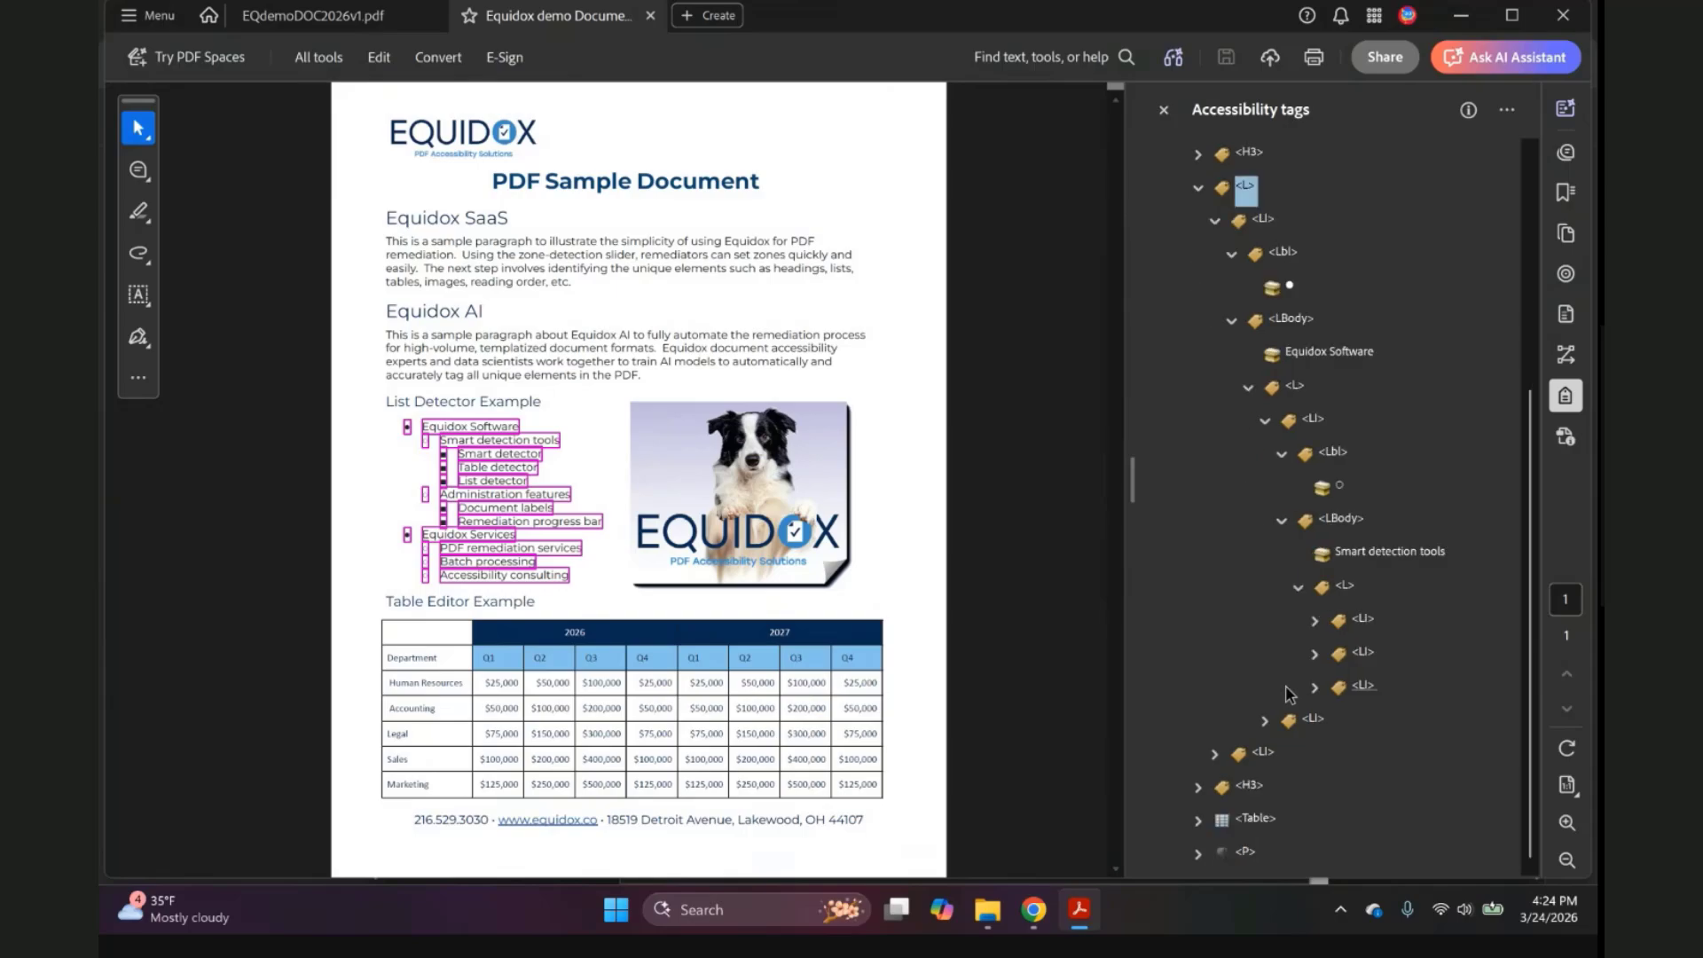
Expand the third-level list items under Smart detection tools to examine the tags of Smart detector, Table detector and List detector.
click(1312, 621)
scroll(1327, 612, down, 1)
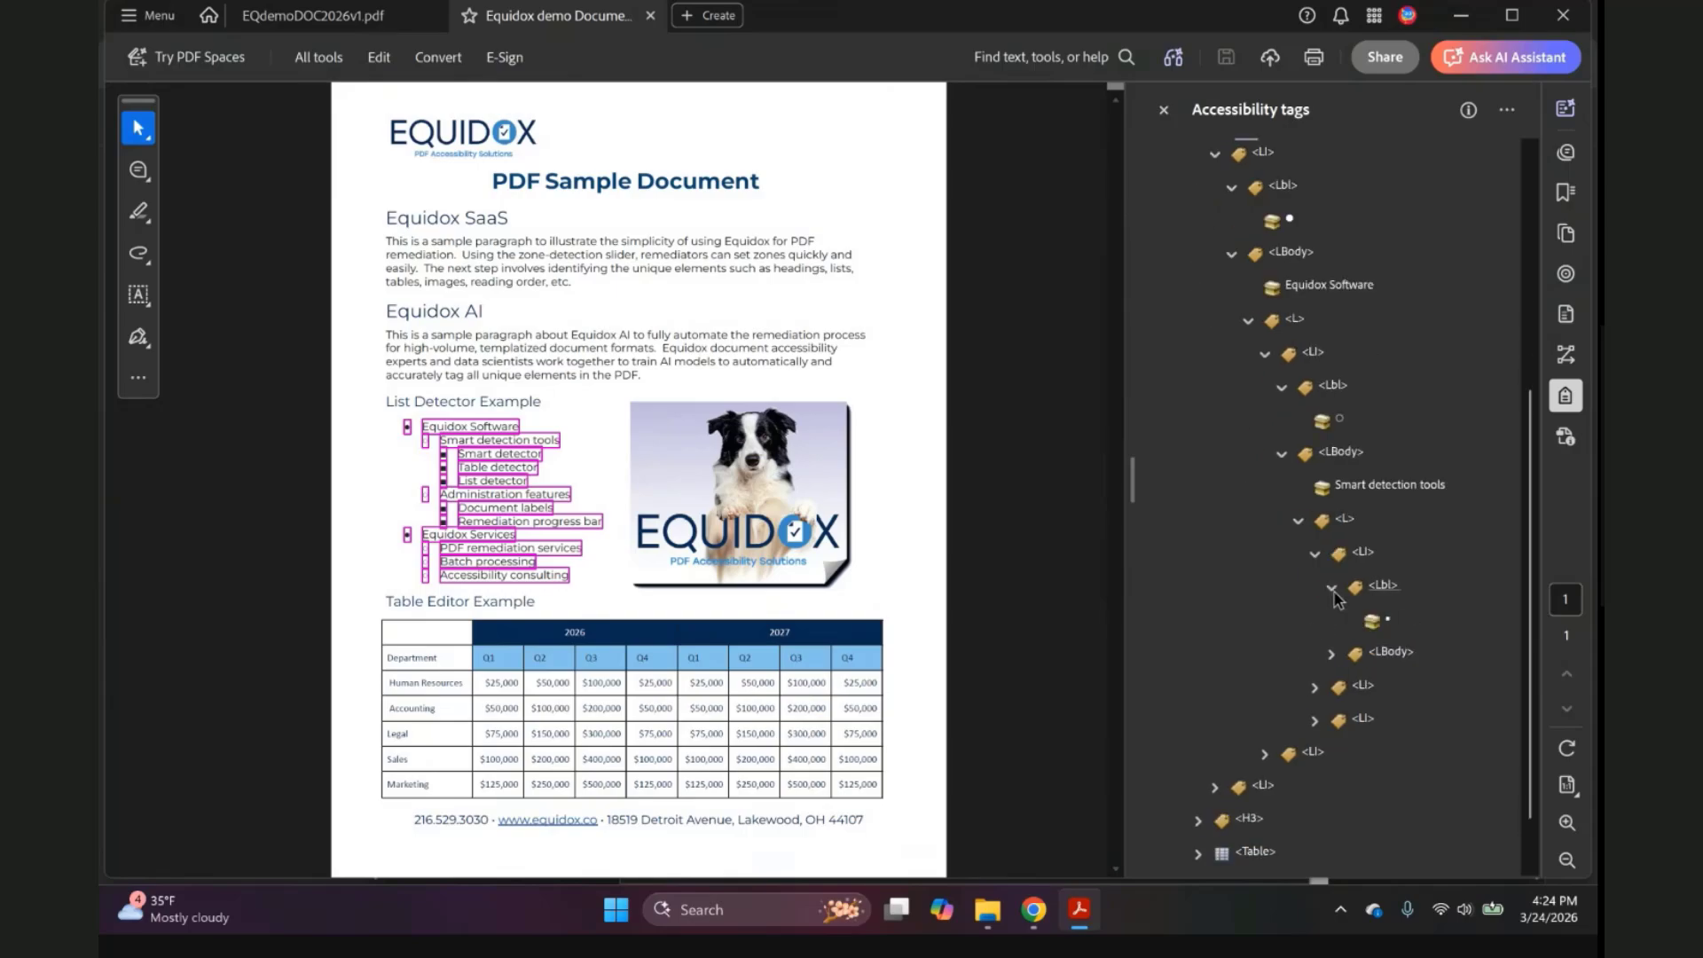
click(1331, 621)
scroll(1323, 643, down, 1)
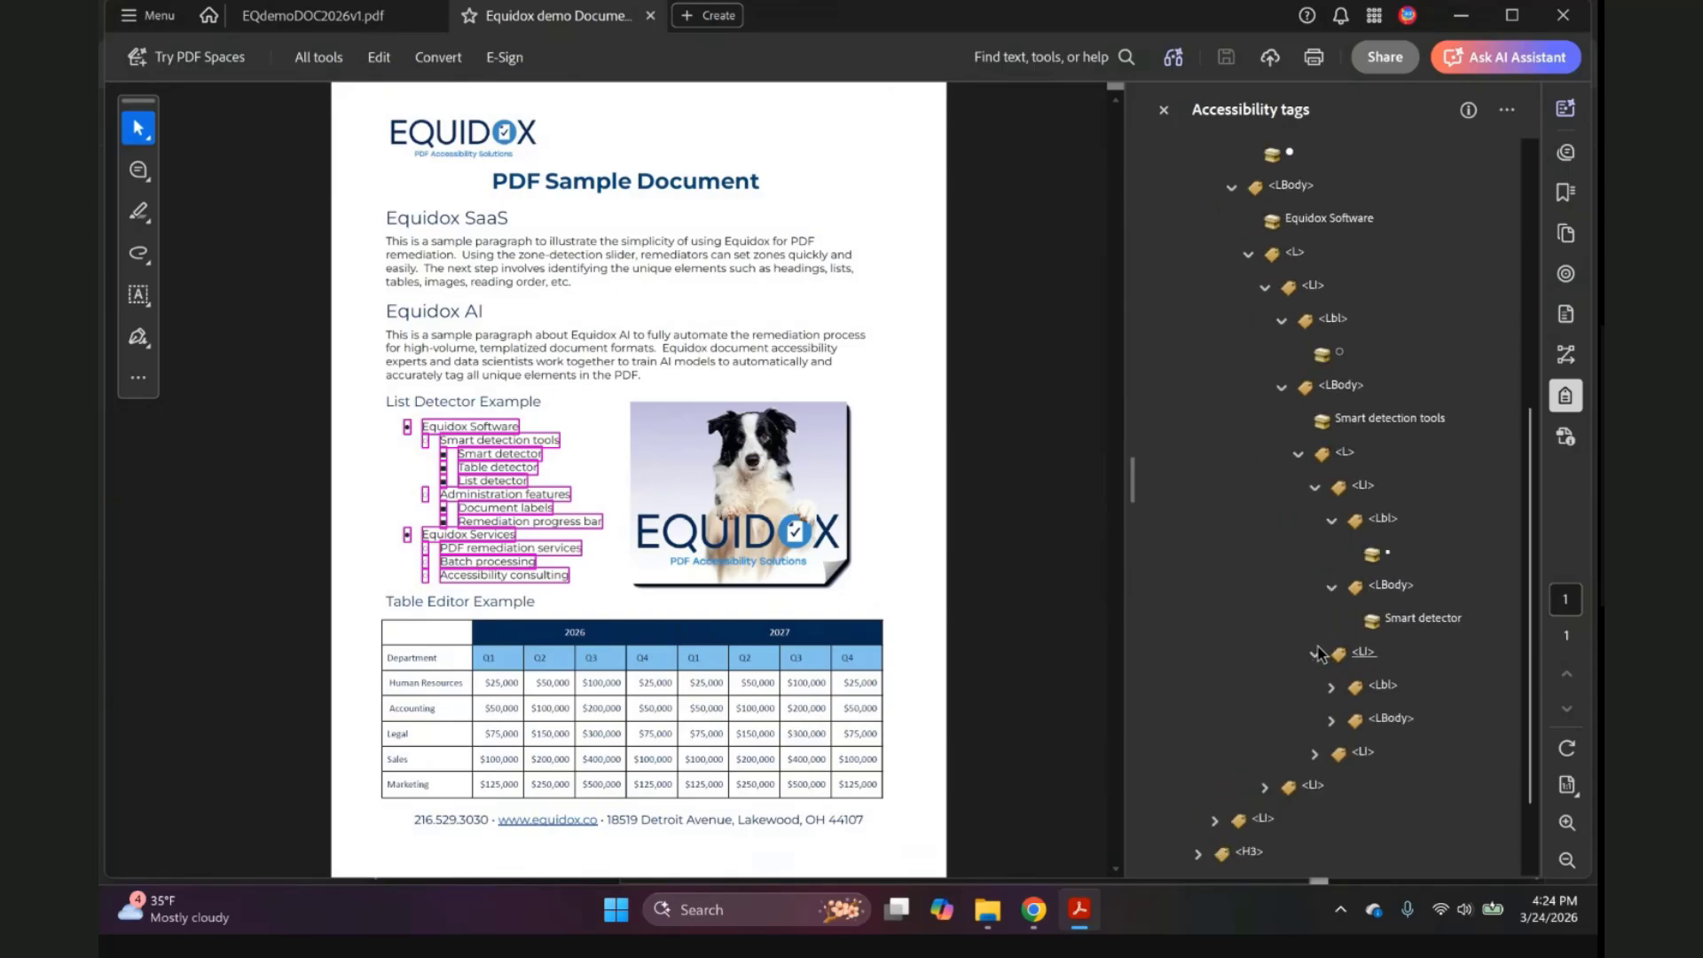
click(1333, 622)
scroll(1332, 624, down, 1)
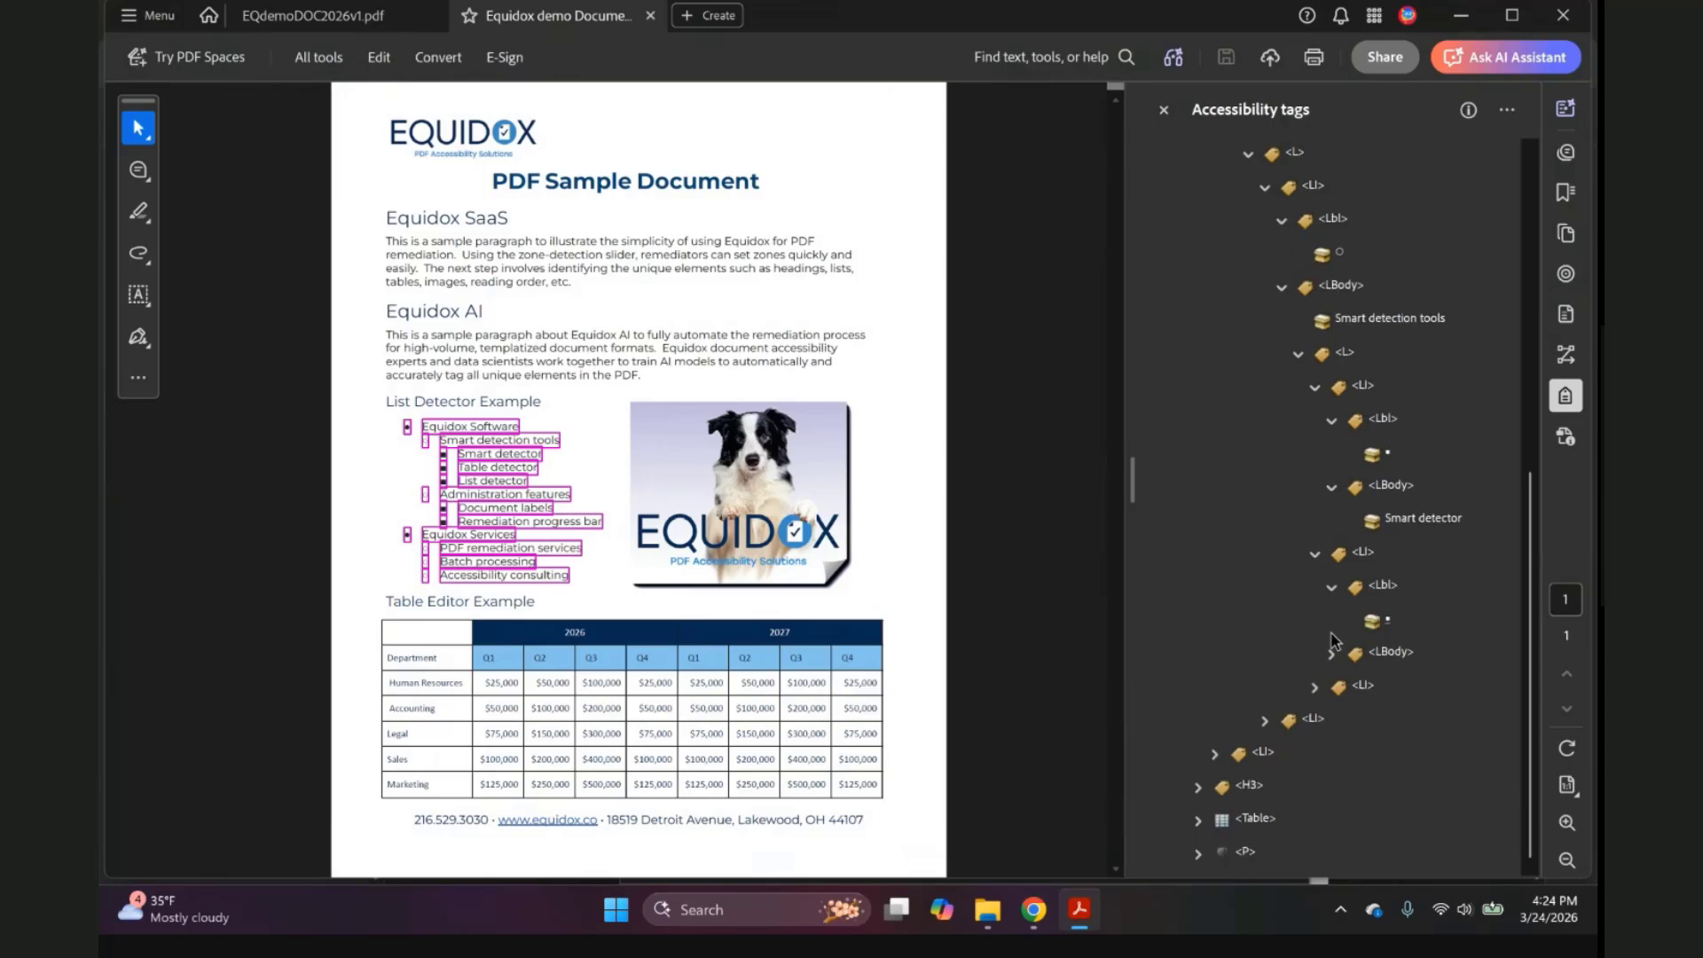
click(1332, 654)
scroll(1330, 661, down, 1)
click(1316, 687)
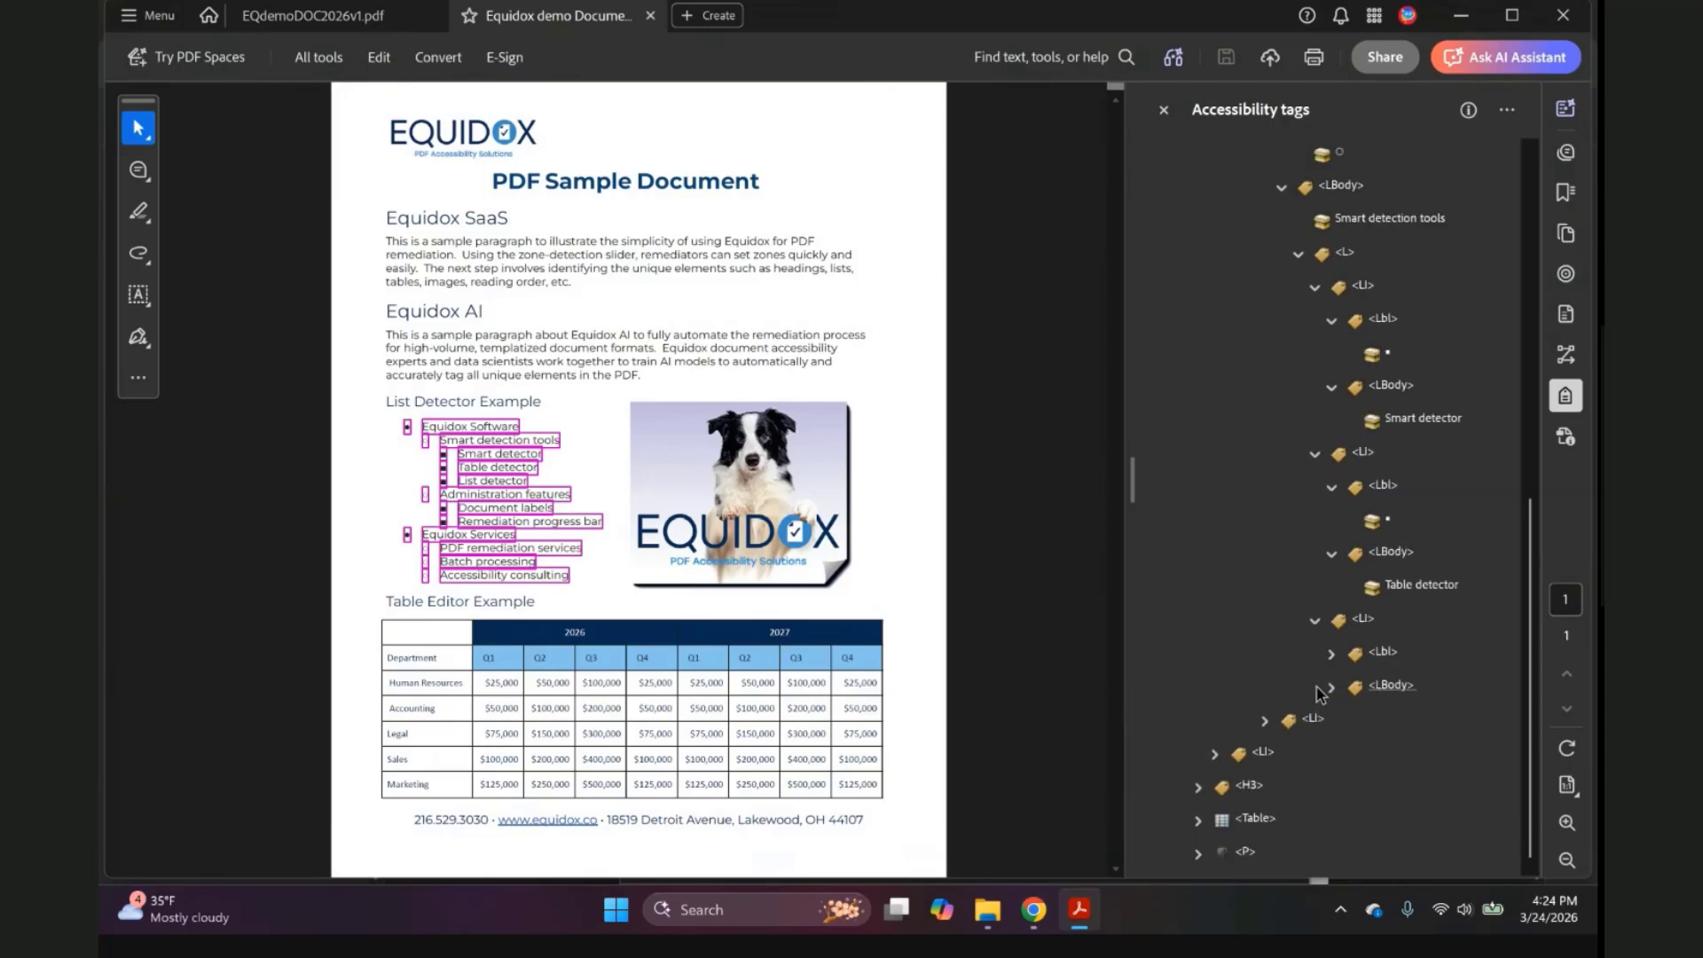
scroll(1322, 692, down, 1)
click(1330, 654)
scroll(1329, 662, down, 1)
click(1330, 688)
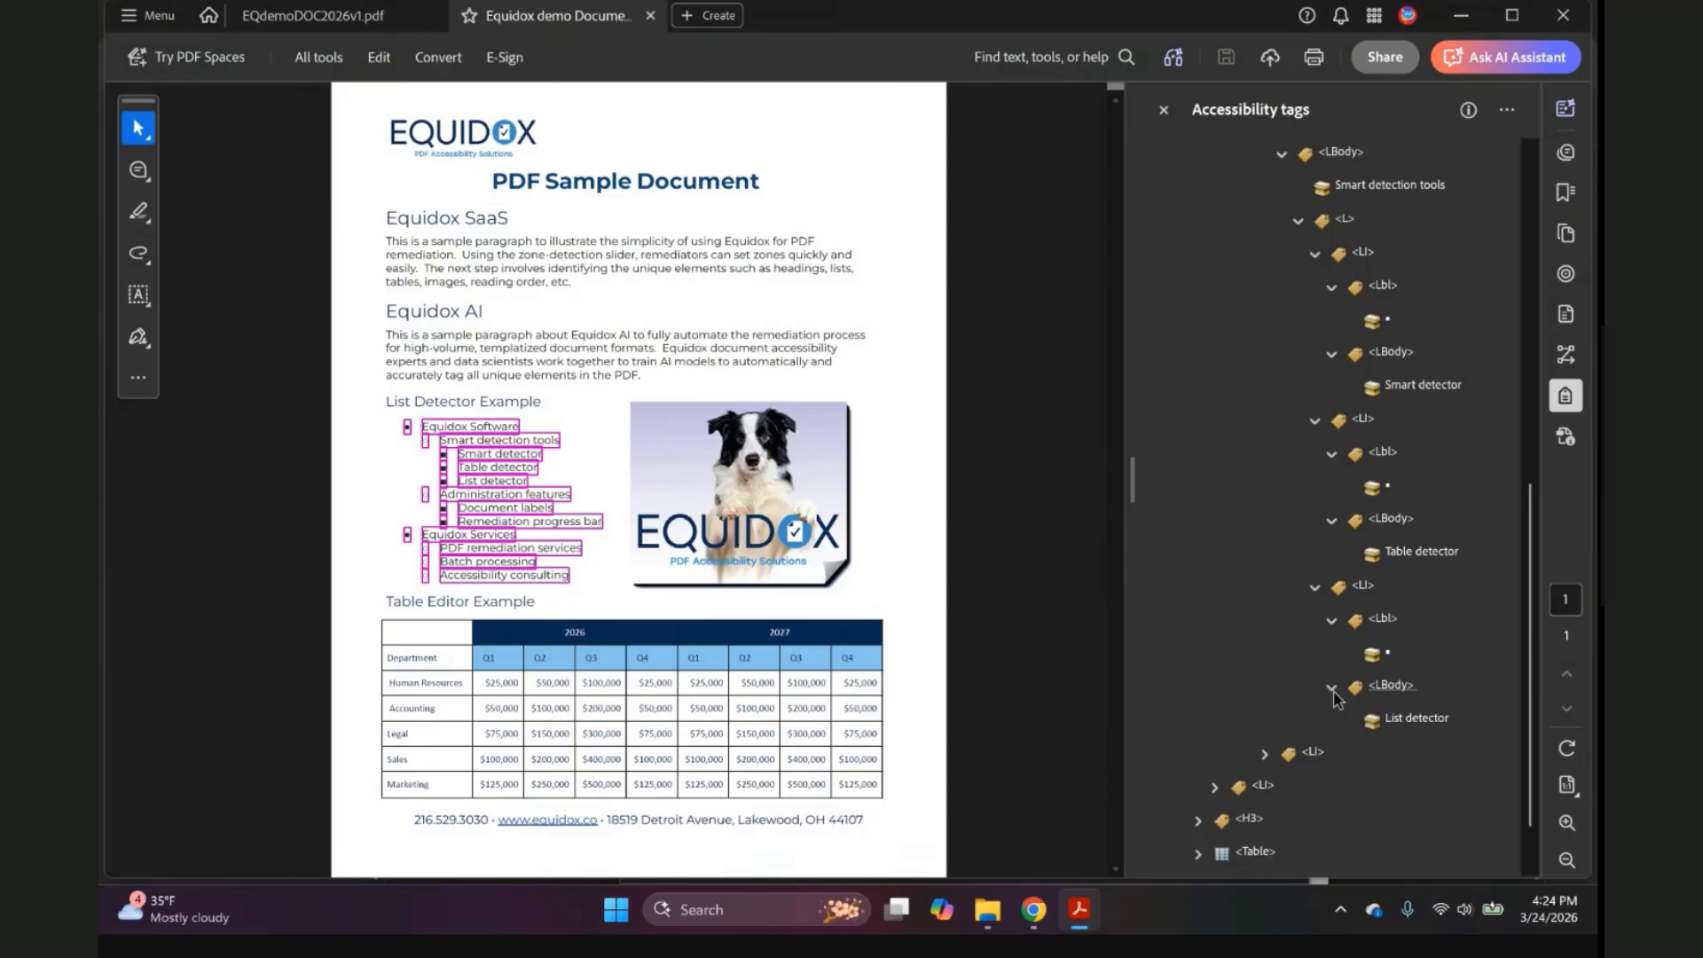
Expand the second list item nested under Equidox Software to examine the label and body tags of Administration features.
scroll(1313, 701, down, 1)
click(1275, 719)
scroll(1278, 714, down, 2)
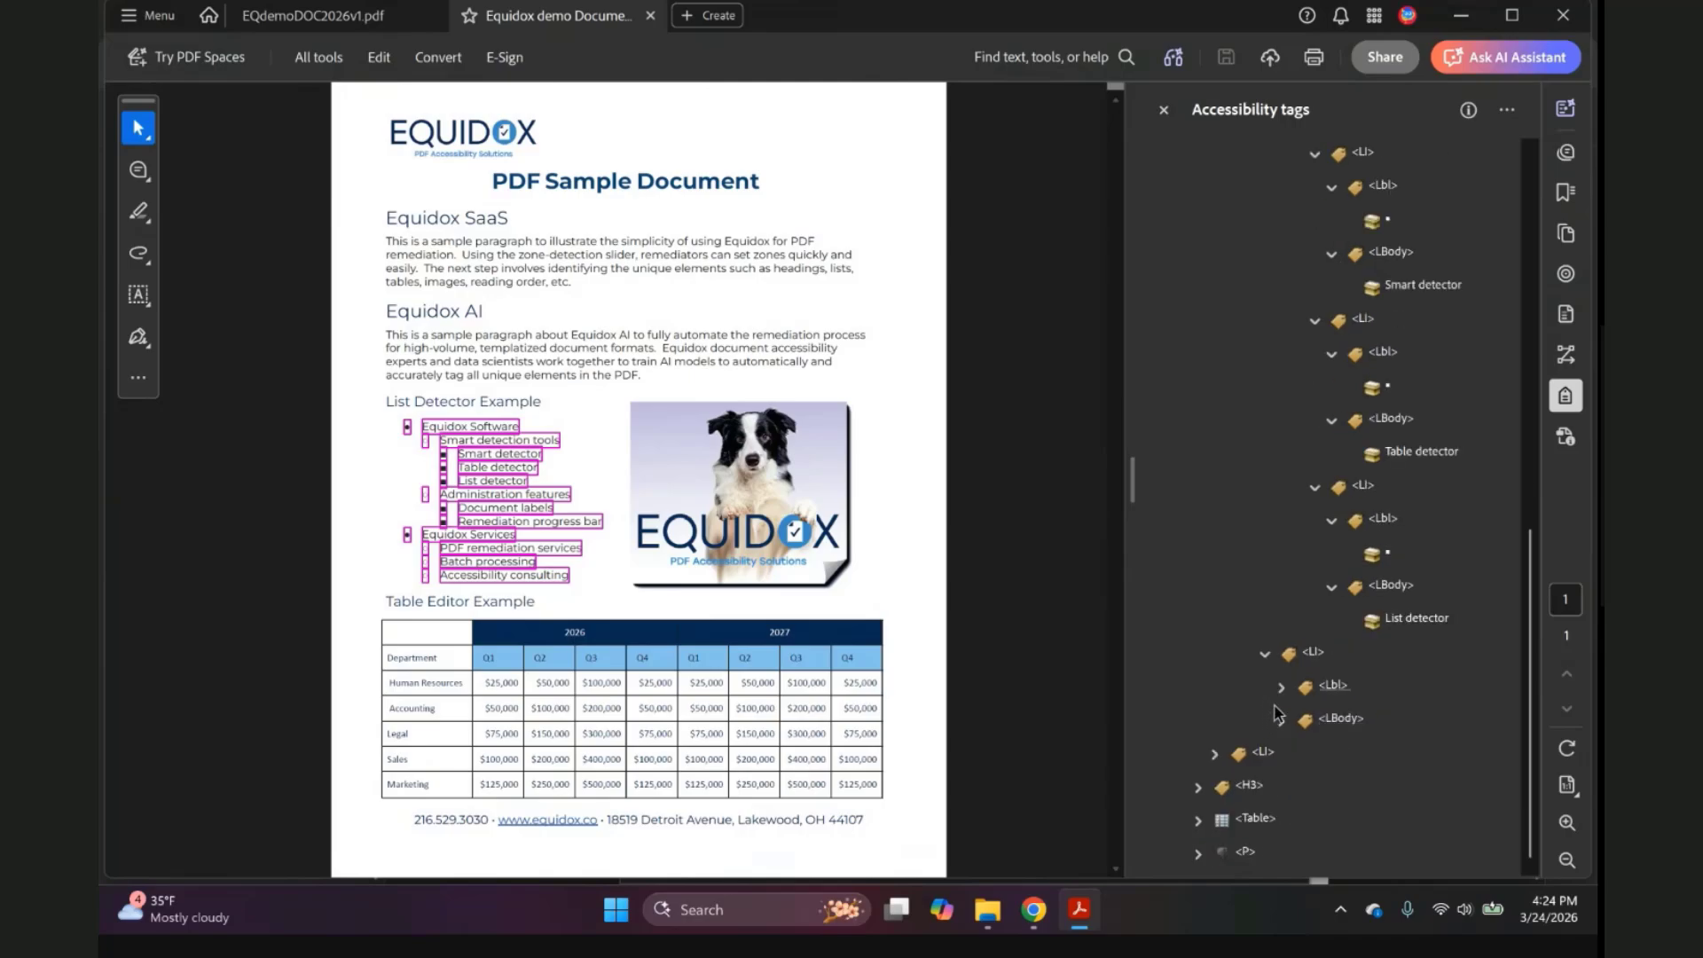
click(1282, 688)
scroll(1286, 697, down, 1)
click(1282, 719)
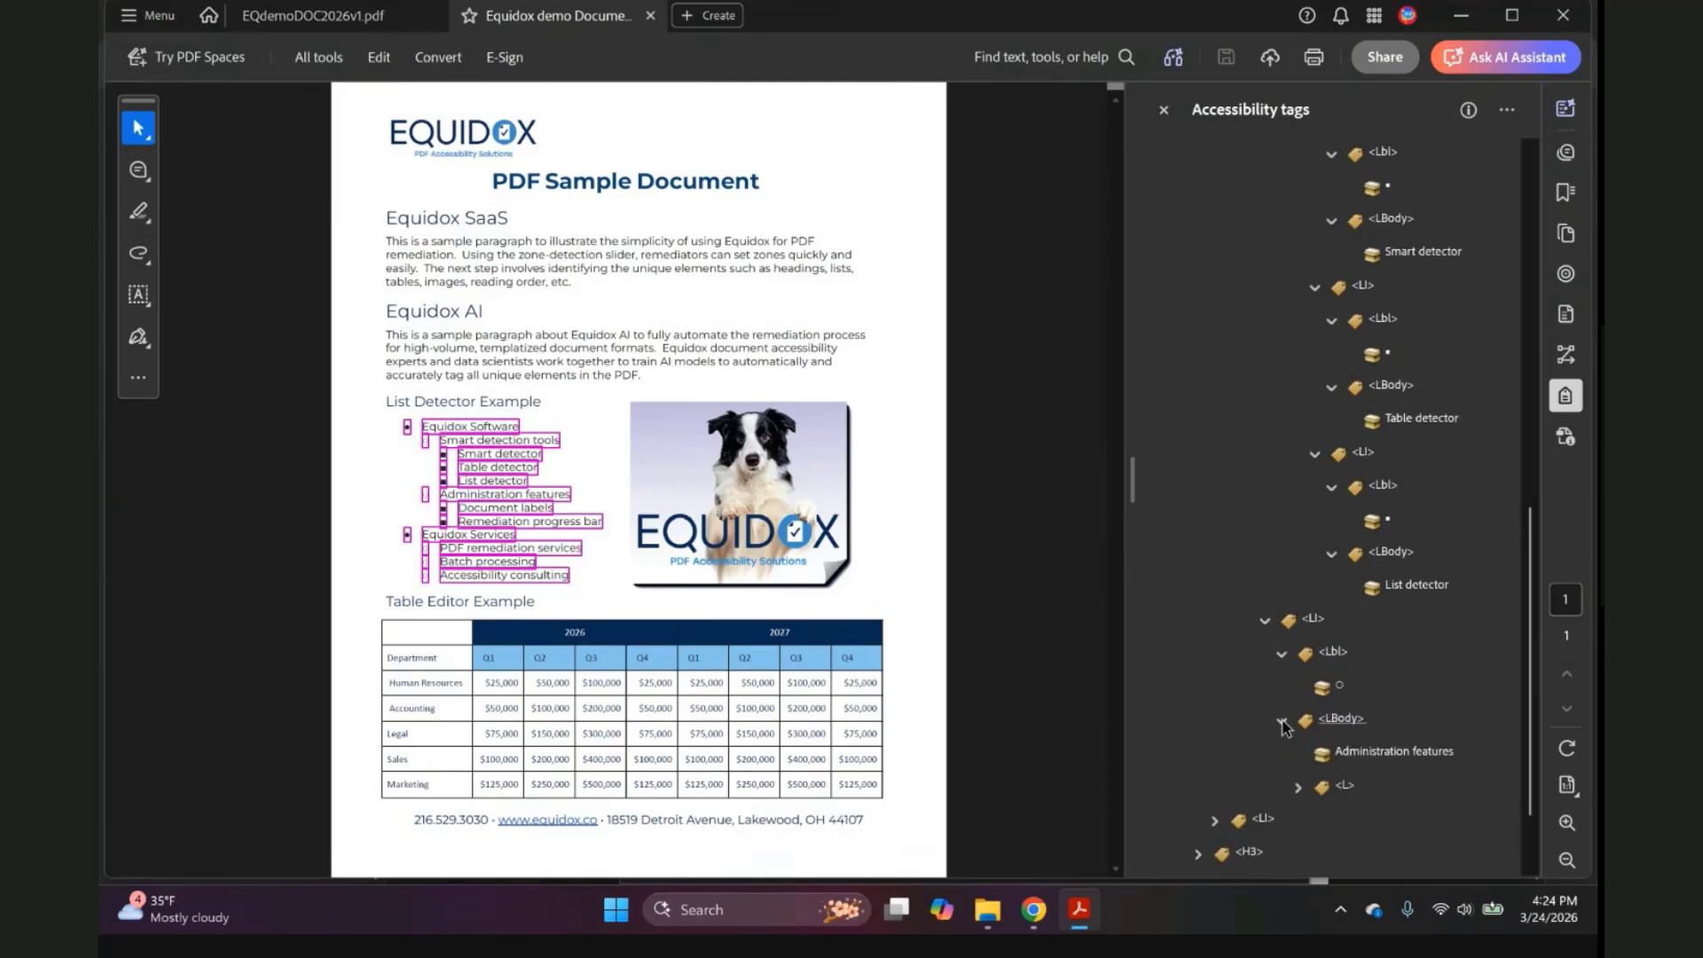
Expand the list nested under Administration features and its first item to examine the label and body tags of Document labels.
scroll(1291, 718, down, 2)
click(1298, 718)
scroll(1299, 714, down, 2)
click(1314, 686)
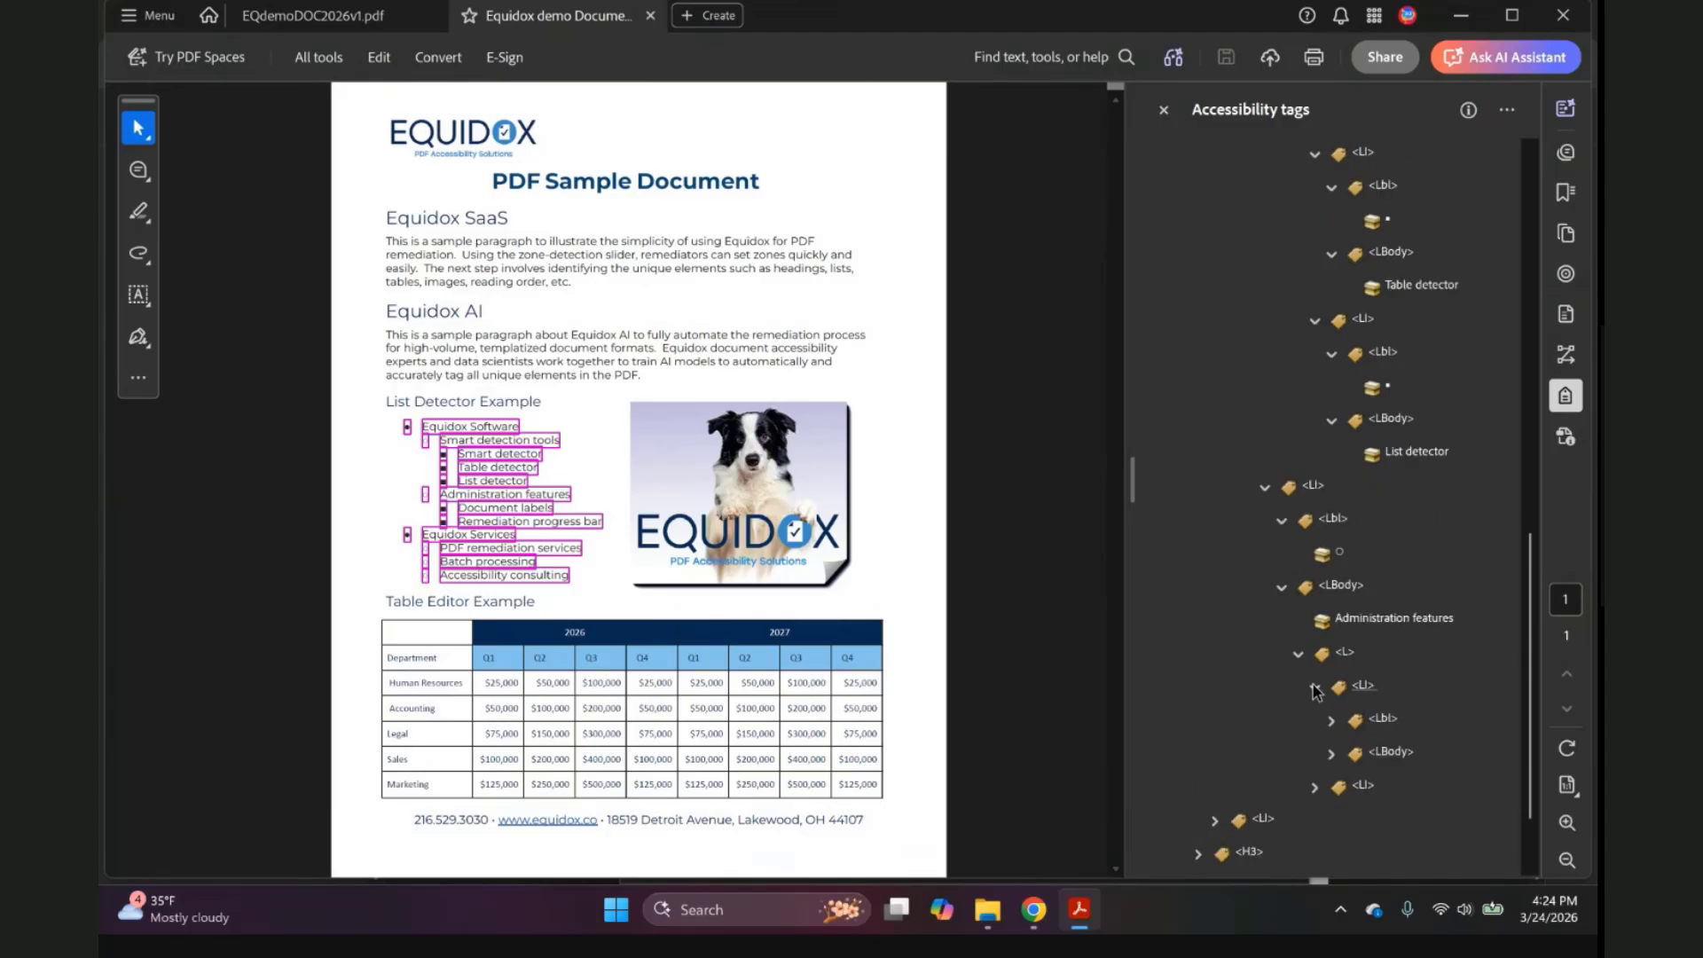
scroll(1317, 687, down, 2)
click(1331, 654)
scroll(1333, 679, down, 1)
click(1331, 684)
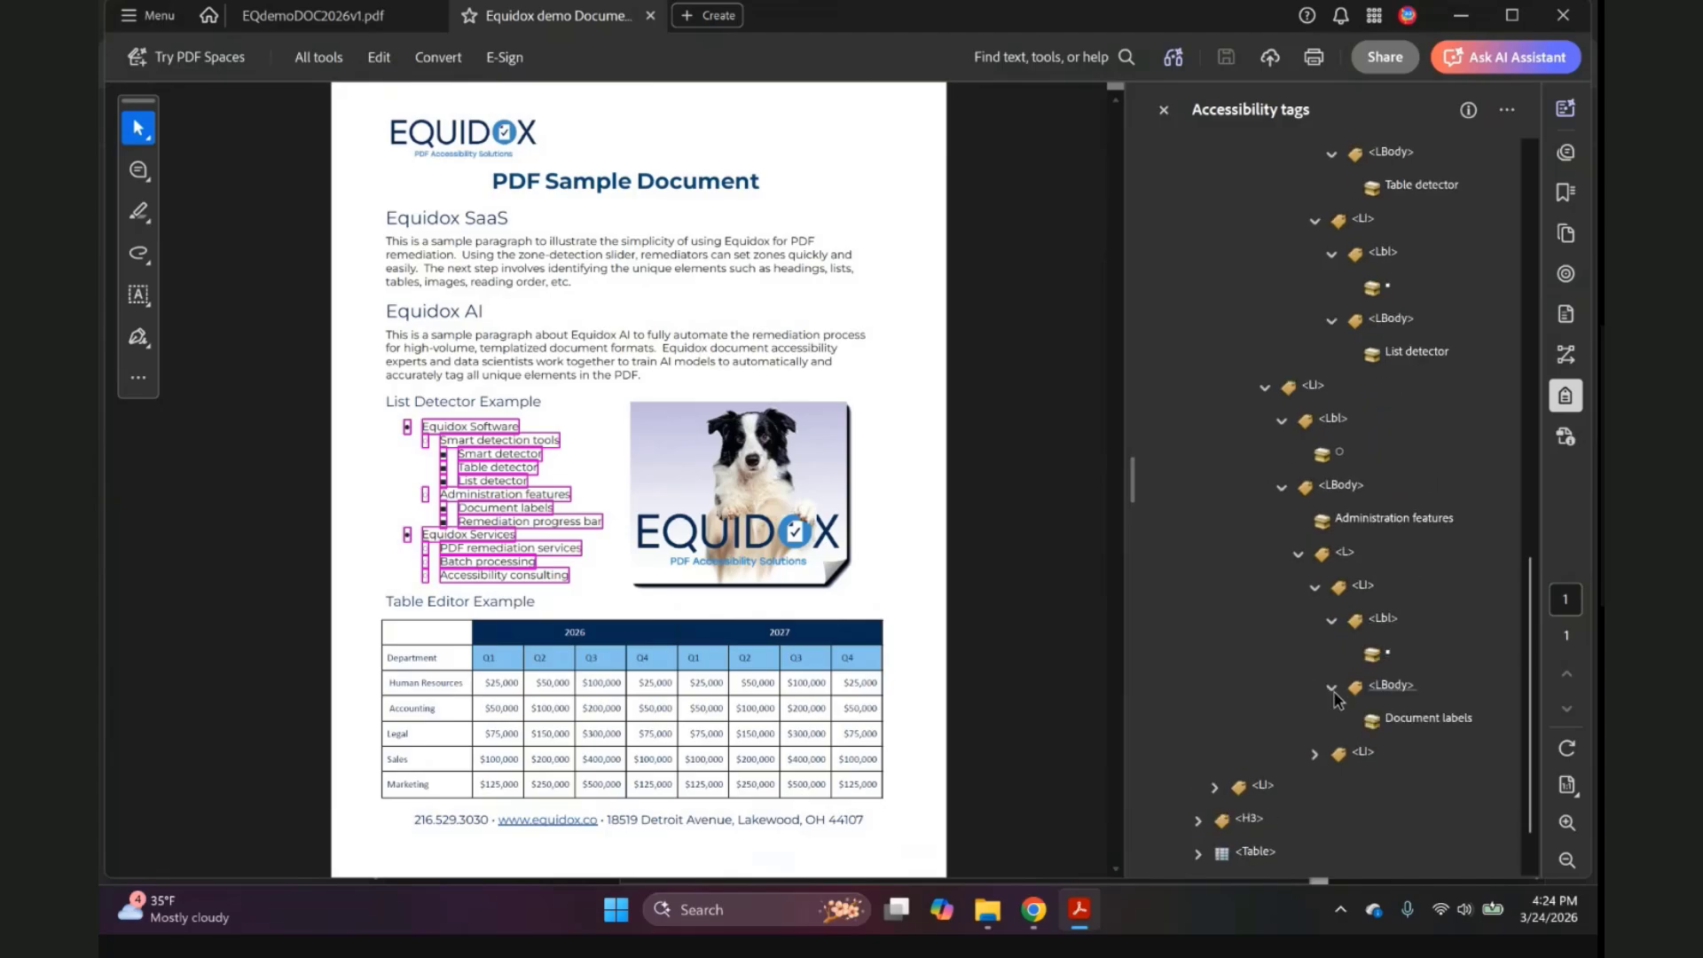
Expand the second list item under Administration features to examine the label and body tags of Remediation progress bar.
scroll(1333, 696, down, 1)
click(1314, 720)
scroll(1317, 714, down, 2)
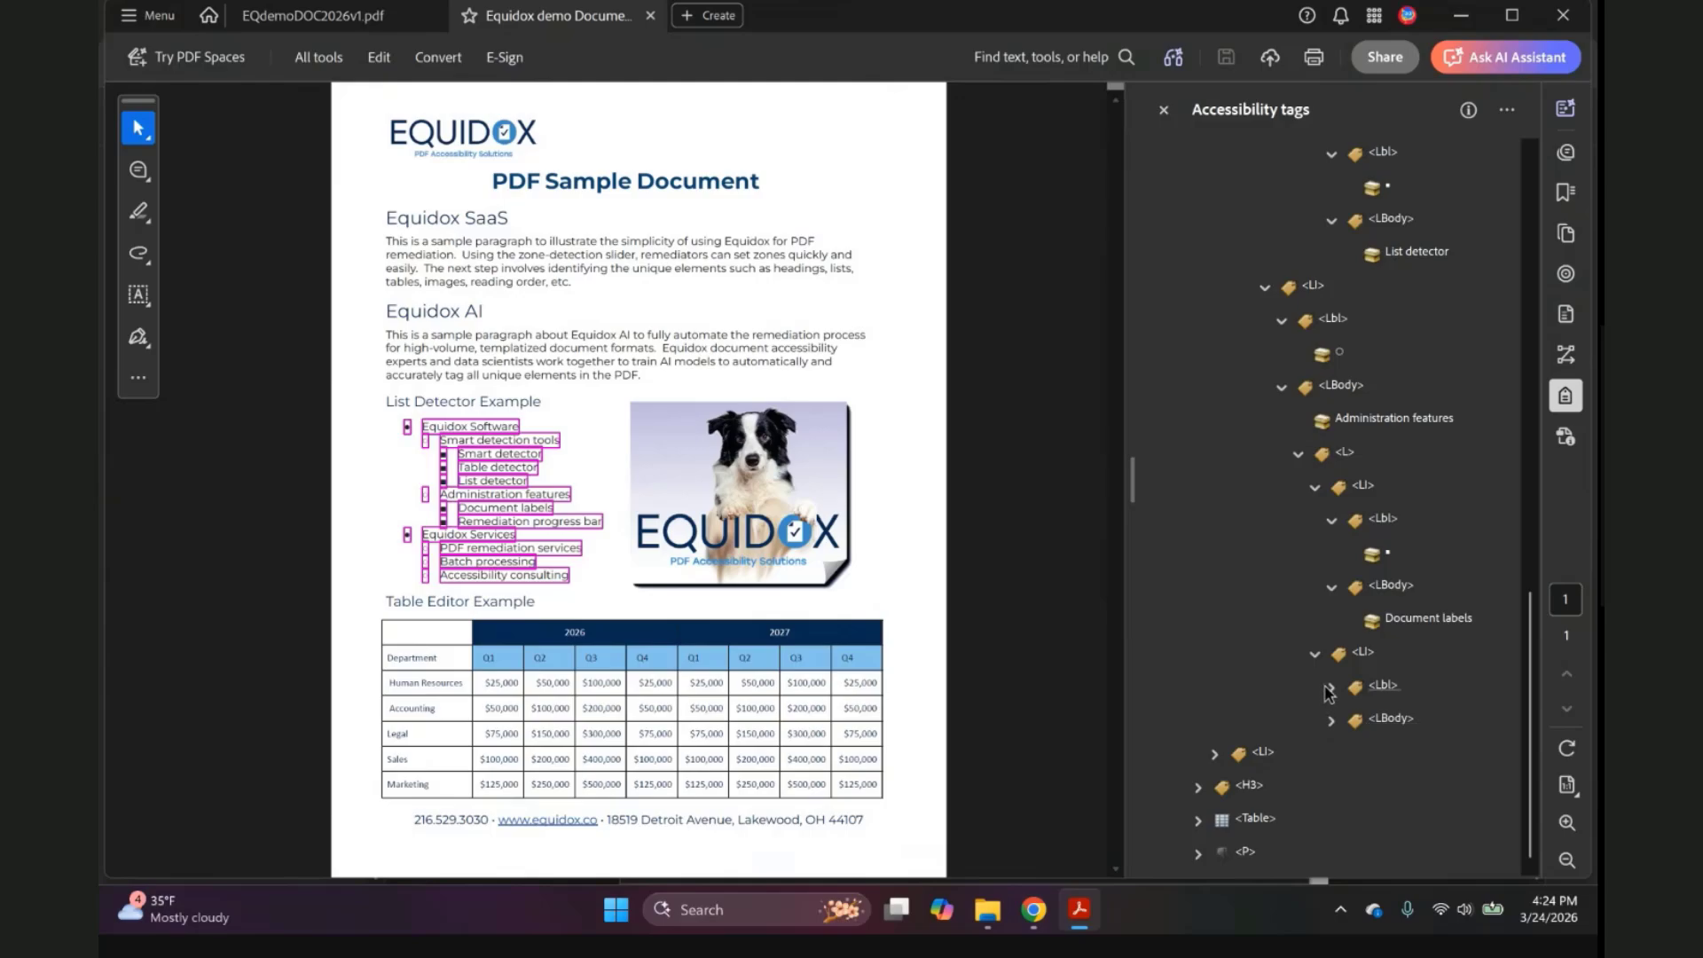
click(1330, 754)
scroll(1311, 654, down, 2)
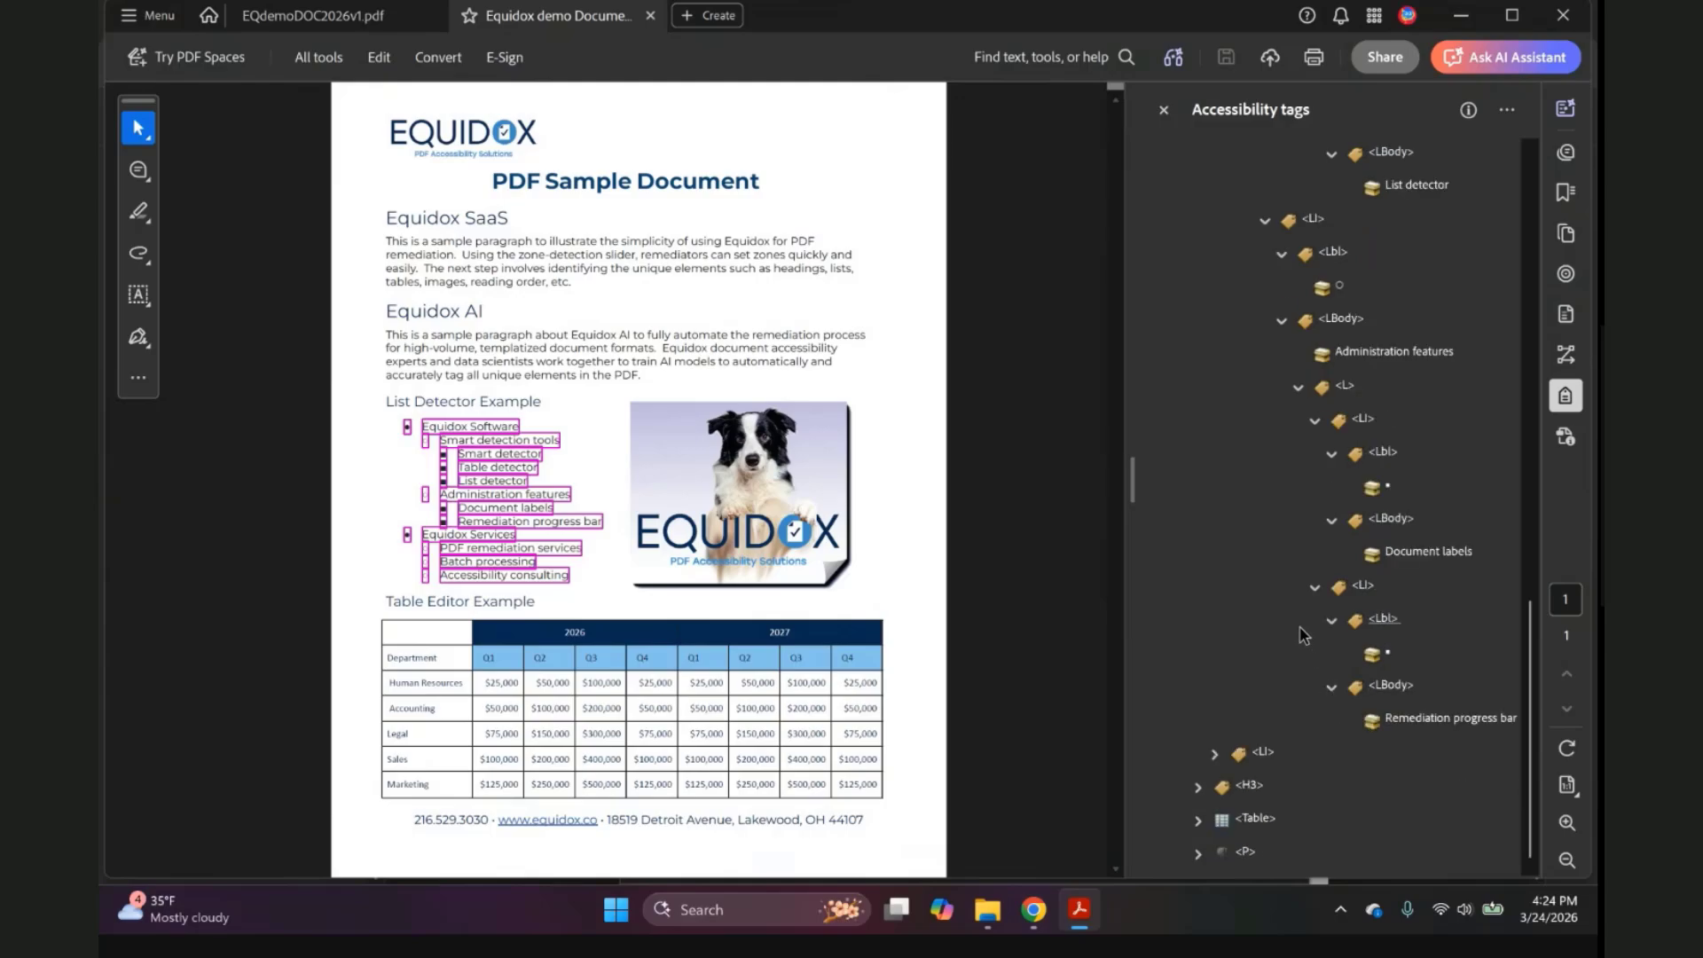
Expand the second top-level list item to examine the label and body tags of Equidox Services.
click(1214, 754)
scroll(1232, 725, down, 3)
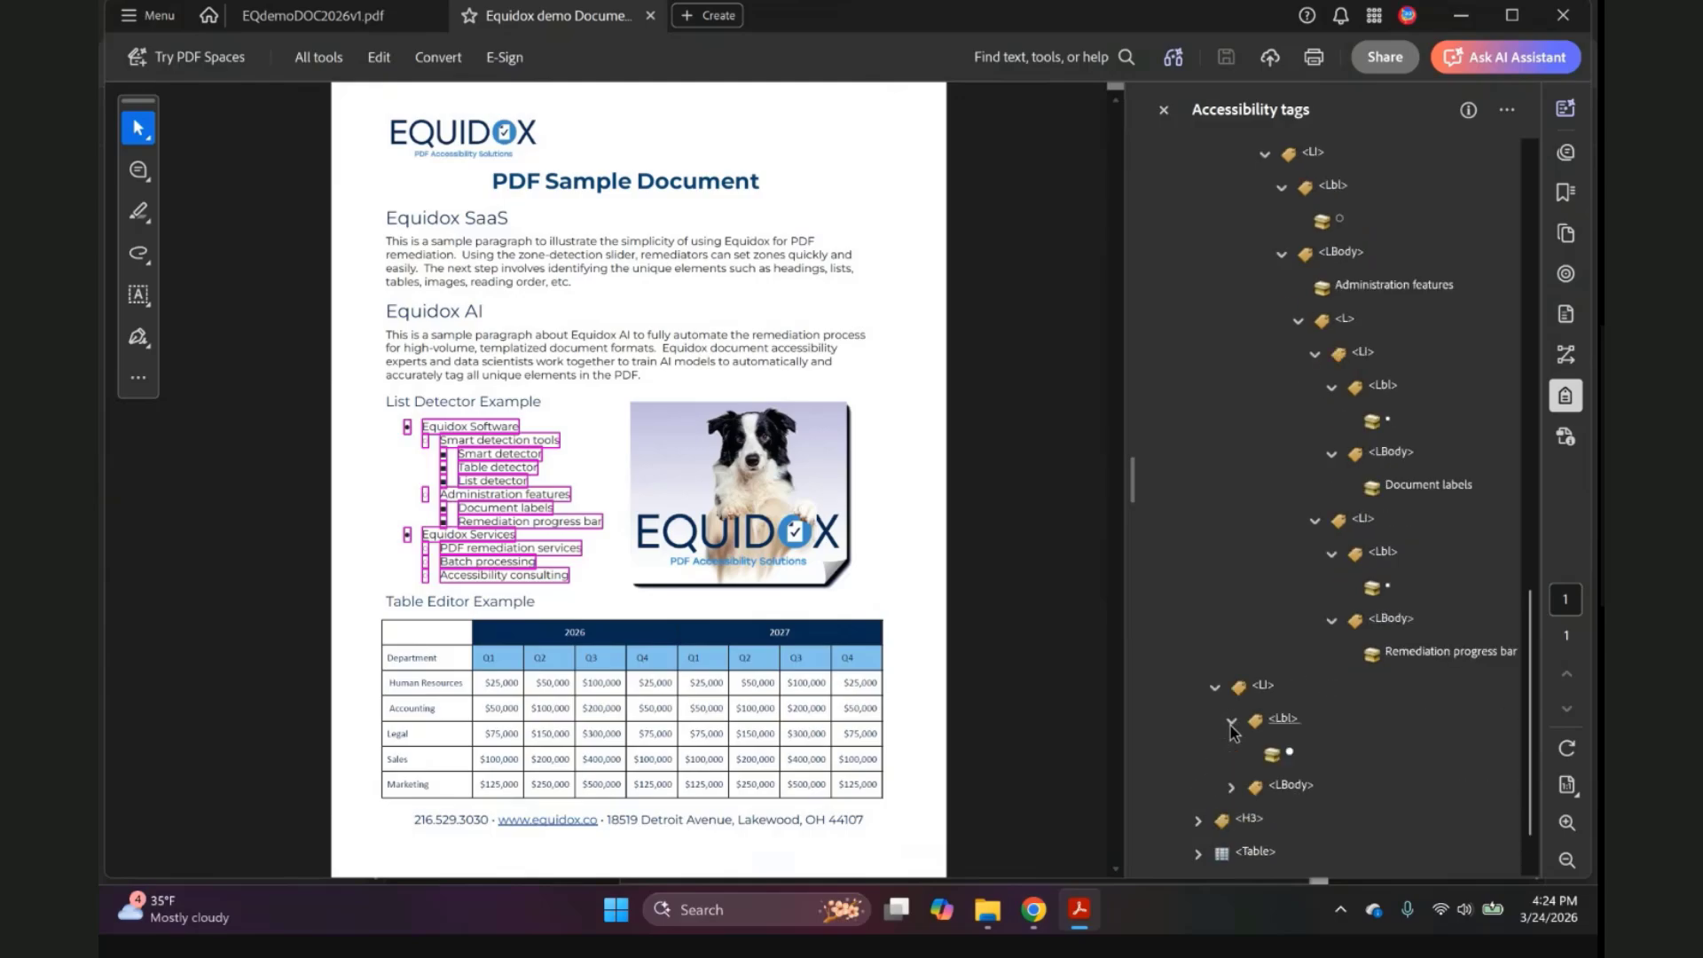
click(1231, 754)
scroll(1233, 753, down, 2)
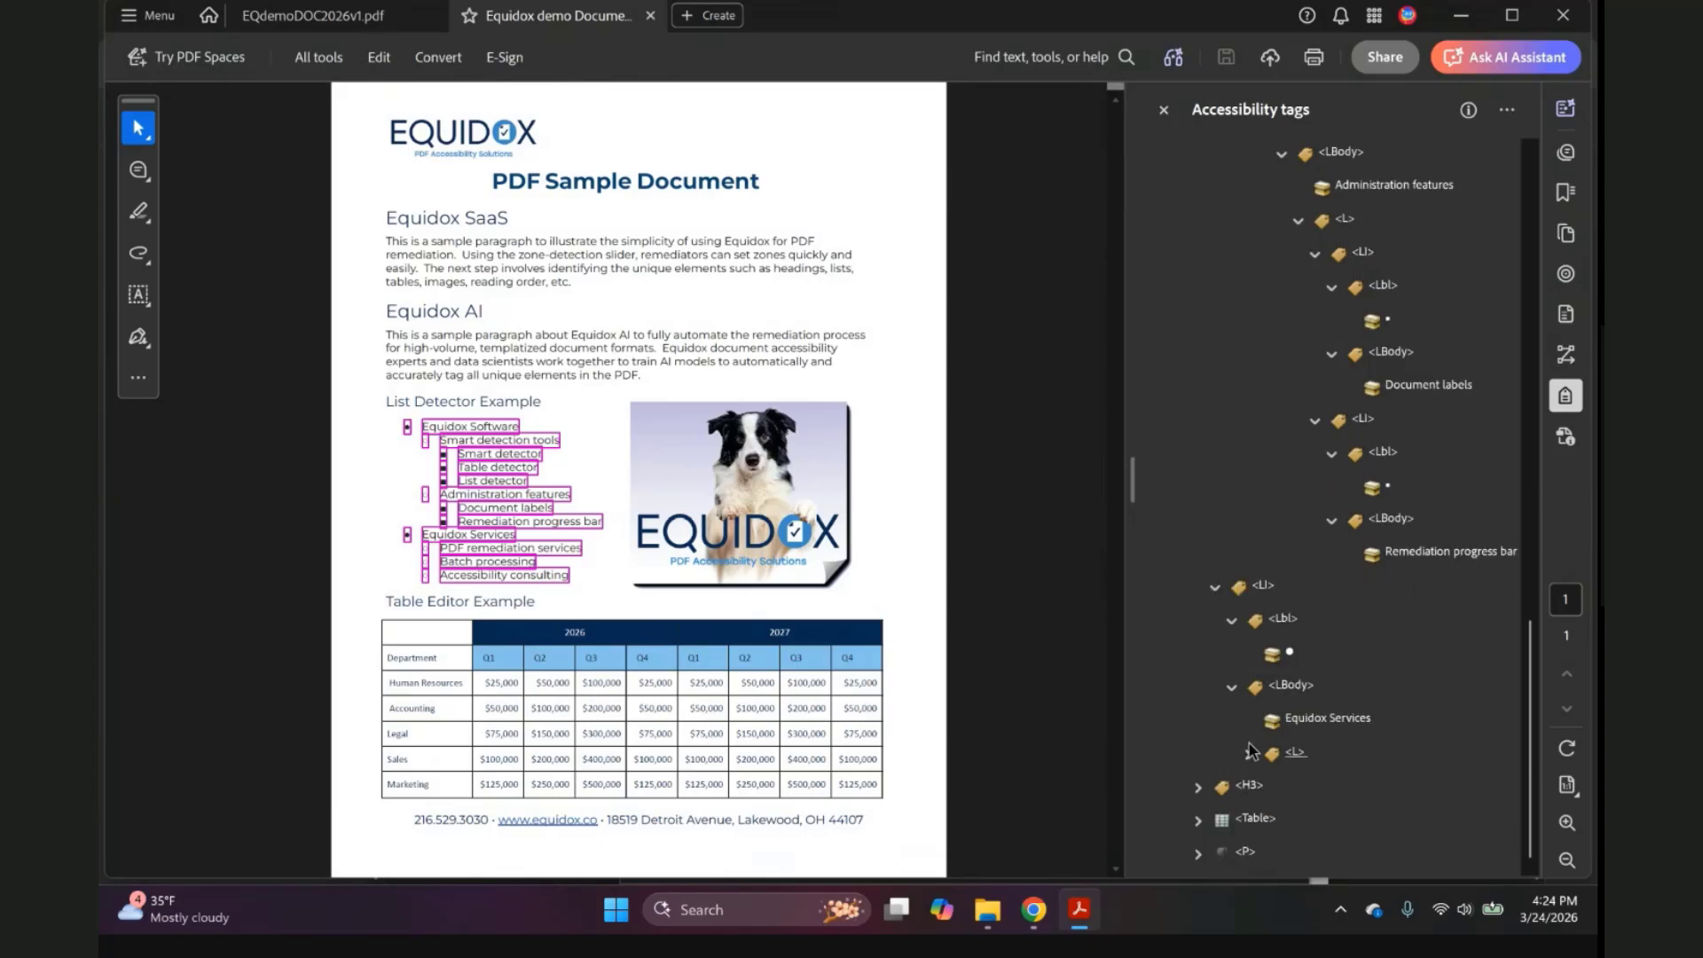
Expand the list nested under Equidox Services and its first item to examine the label and body tags of PDF remediation services.
click(1249, 753)
scroll(1251, 754, down, 2)
click(1265, 719)
scroll(1269, 709, down, 3)
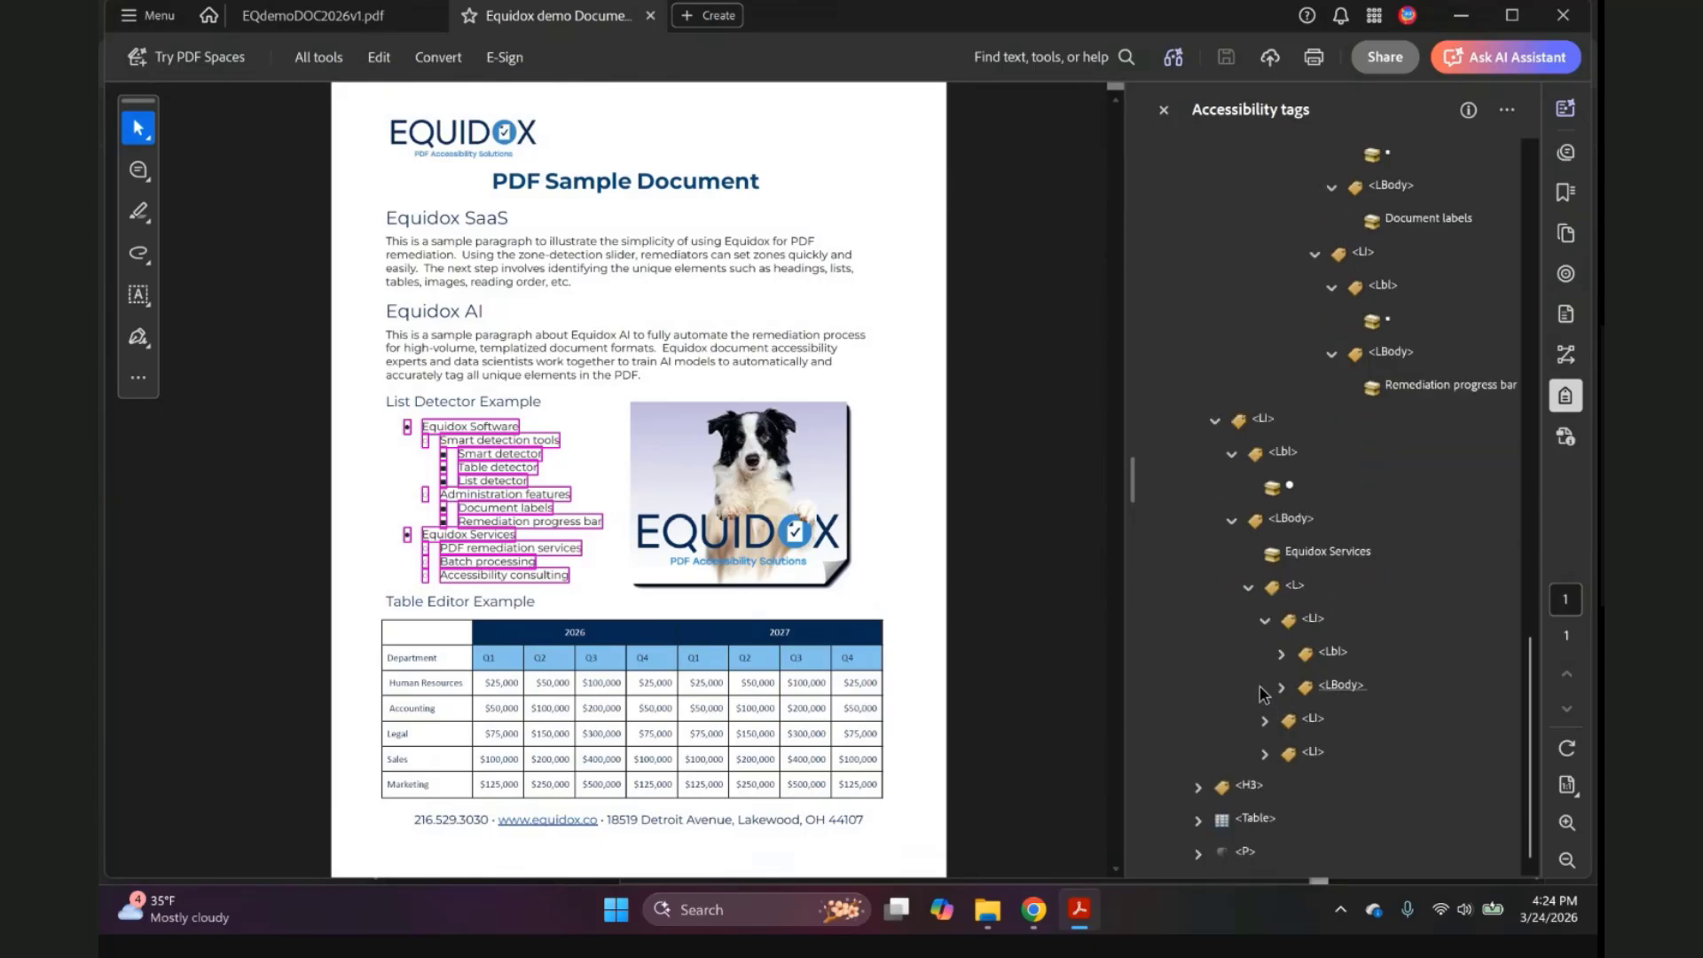
click(1280, 654)
scroll(1278, 660, down, 1)
click(1283, 688)
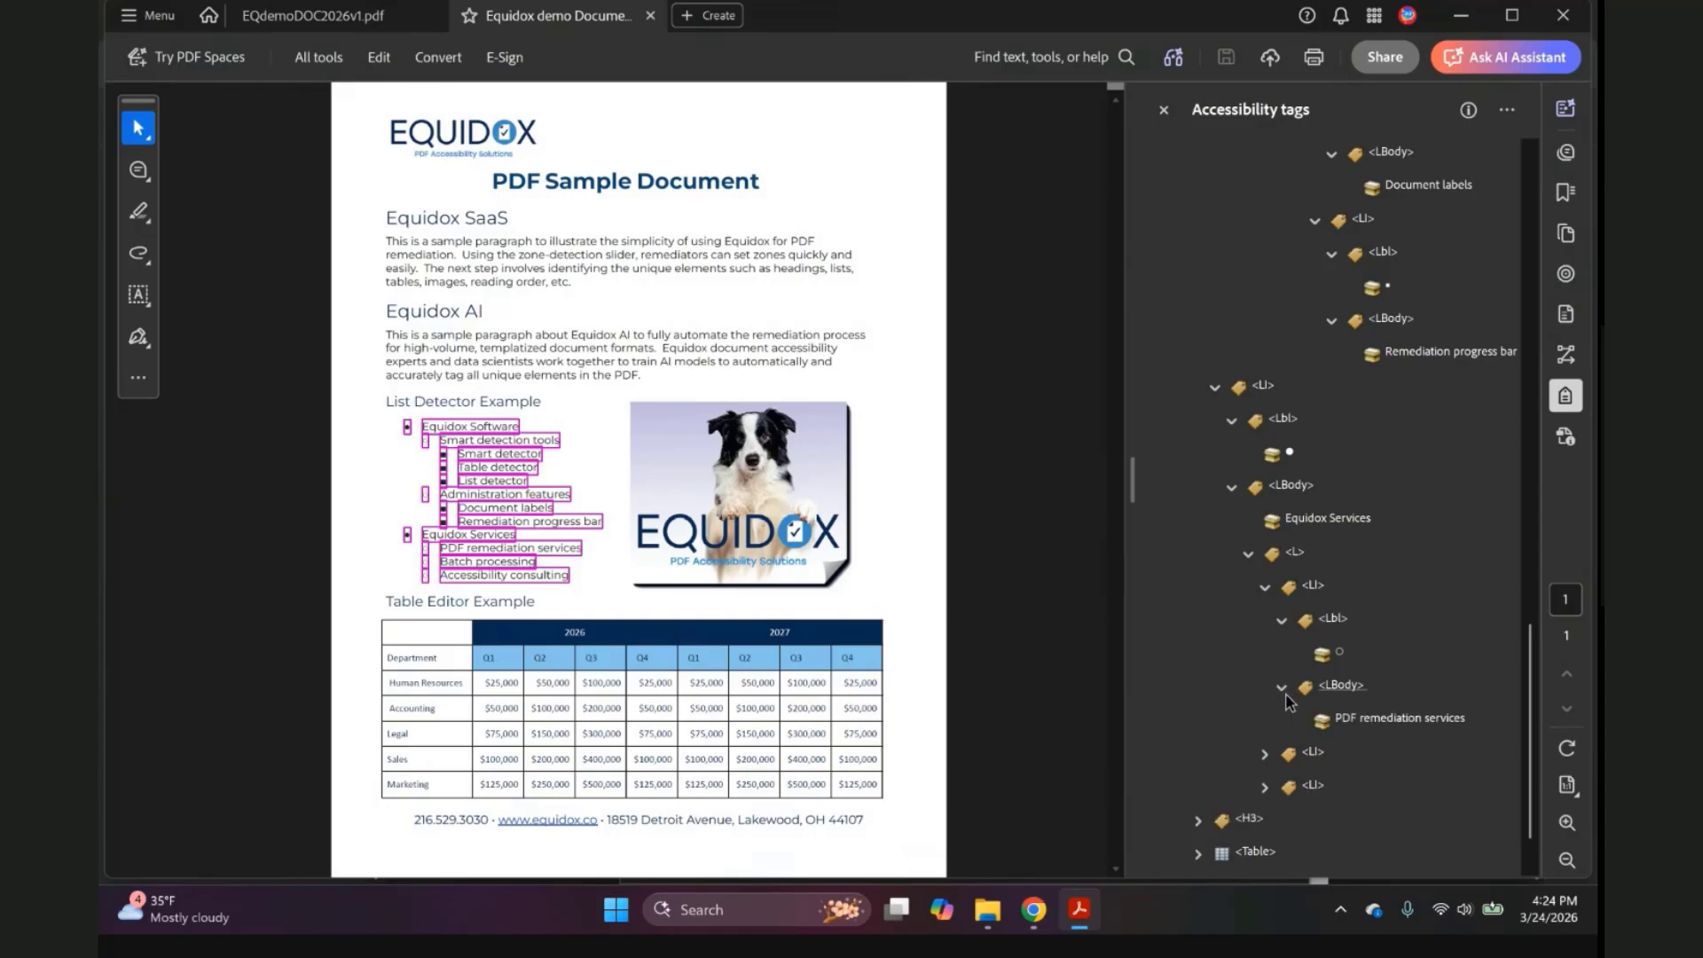
Expand the second list item under Equidox Services to examine the label and body tags of Batch processing.
scroll(1279, 704, down, 1)
click(1265, 720)
scroll(1270, 722, down, 2)
click(1281, 687)
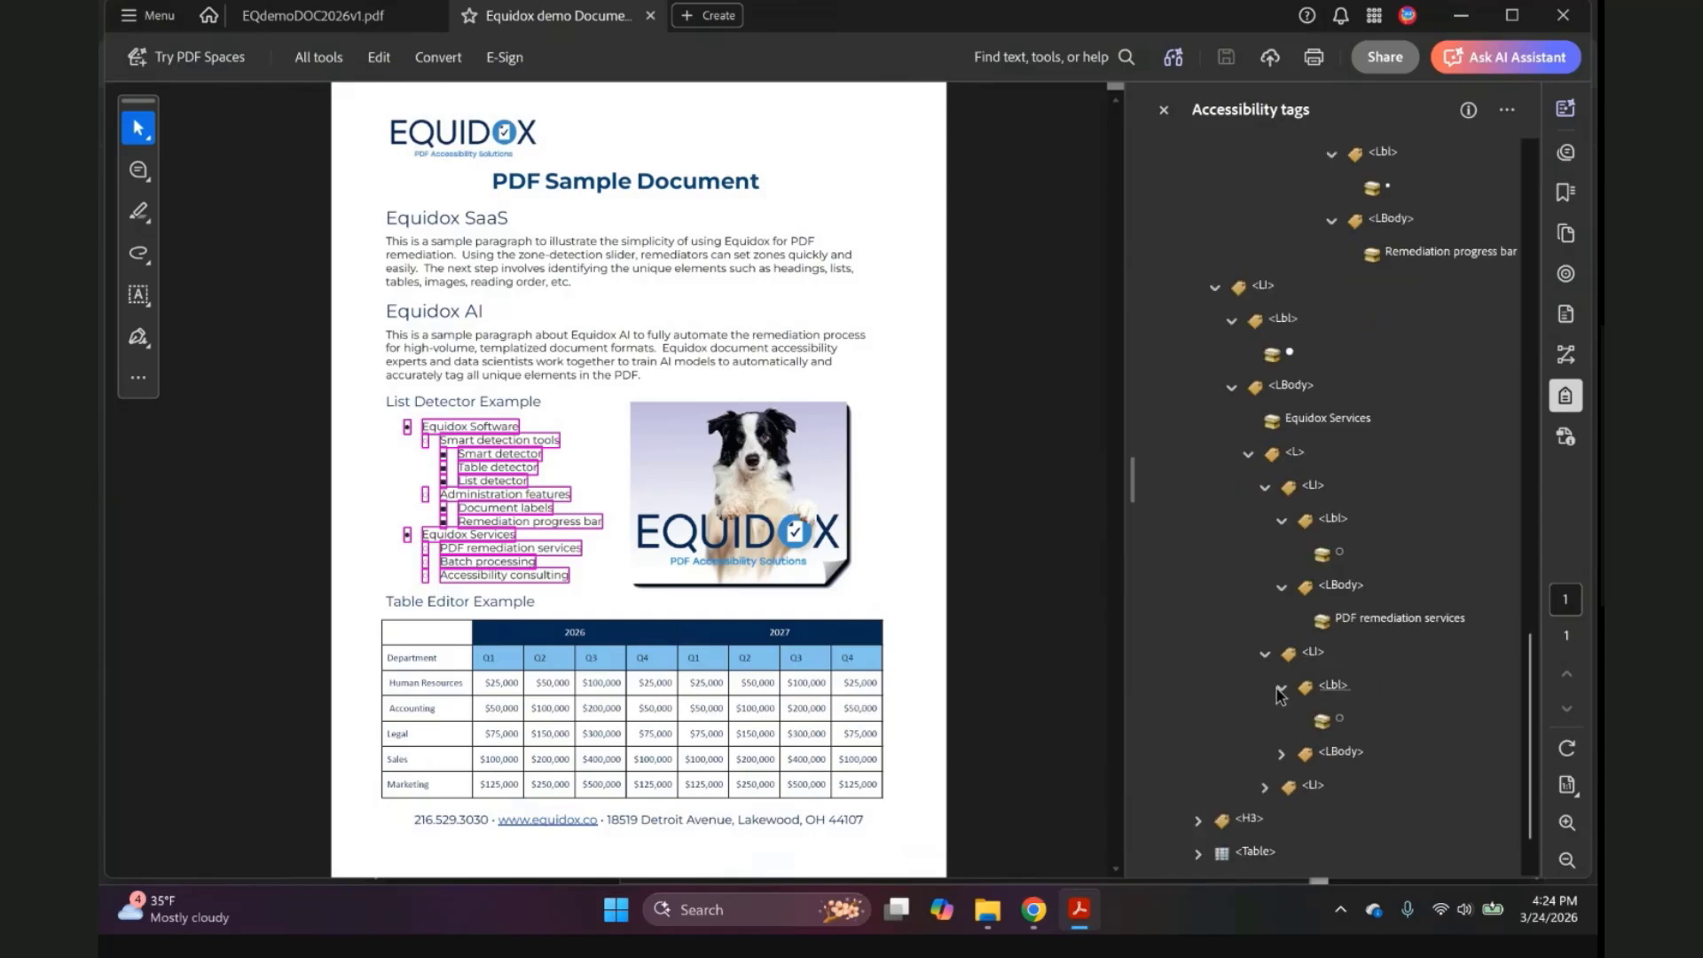
scroll(1275, 701, down, 1)
click(1281, 720)
Expand the third list item under Equidox Services to examine the label and body tags of Accessibility consulting.
scroll(1285, 723, down, 1)
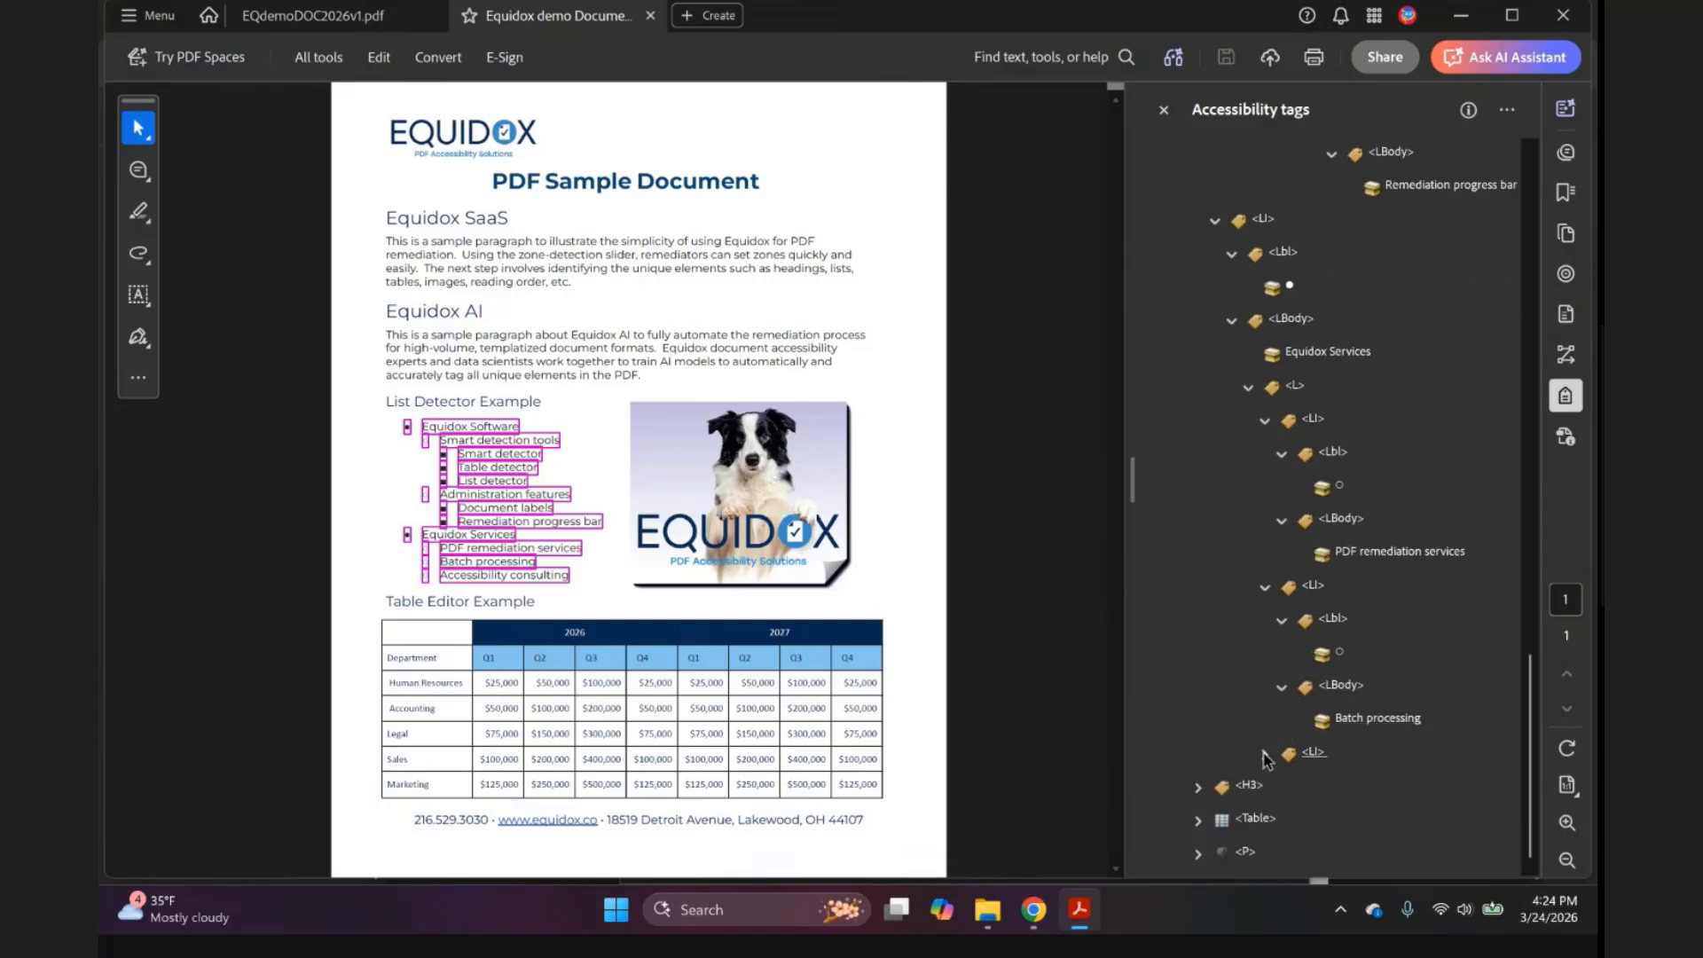
click(1266, 754)
scroll(1267, 758, down, 2)
click(1280, 720)
scroll(1281, 731, down, 1)
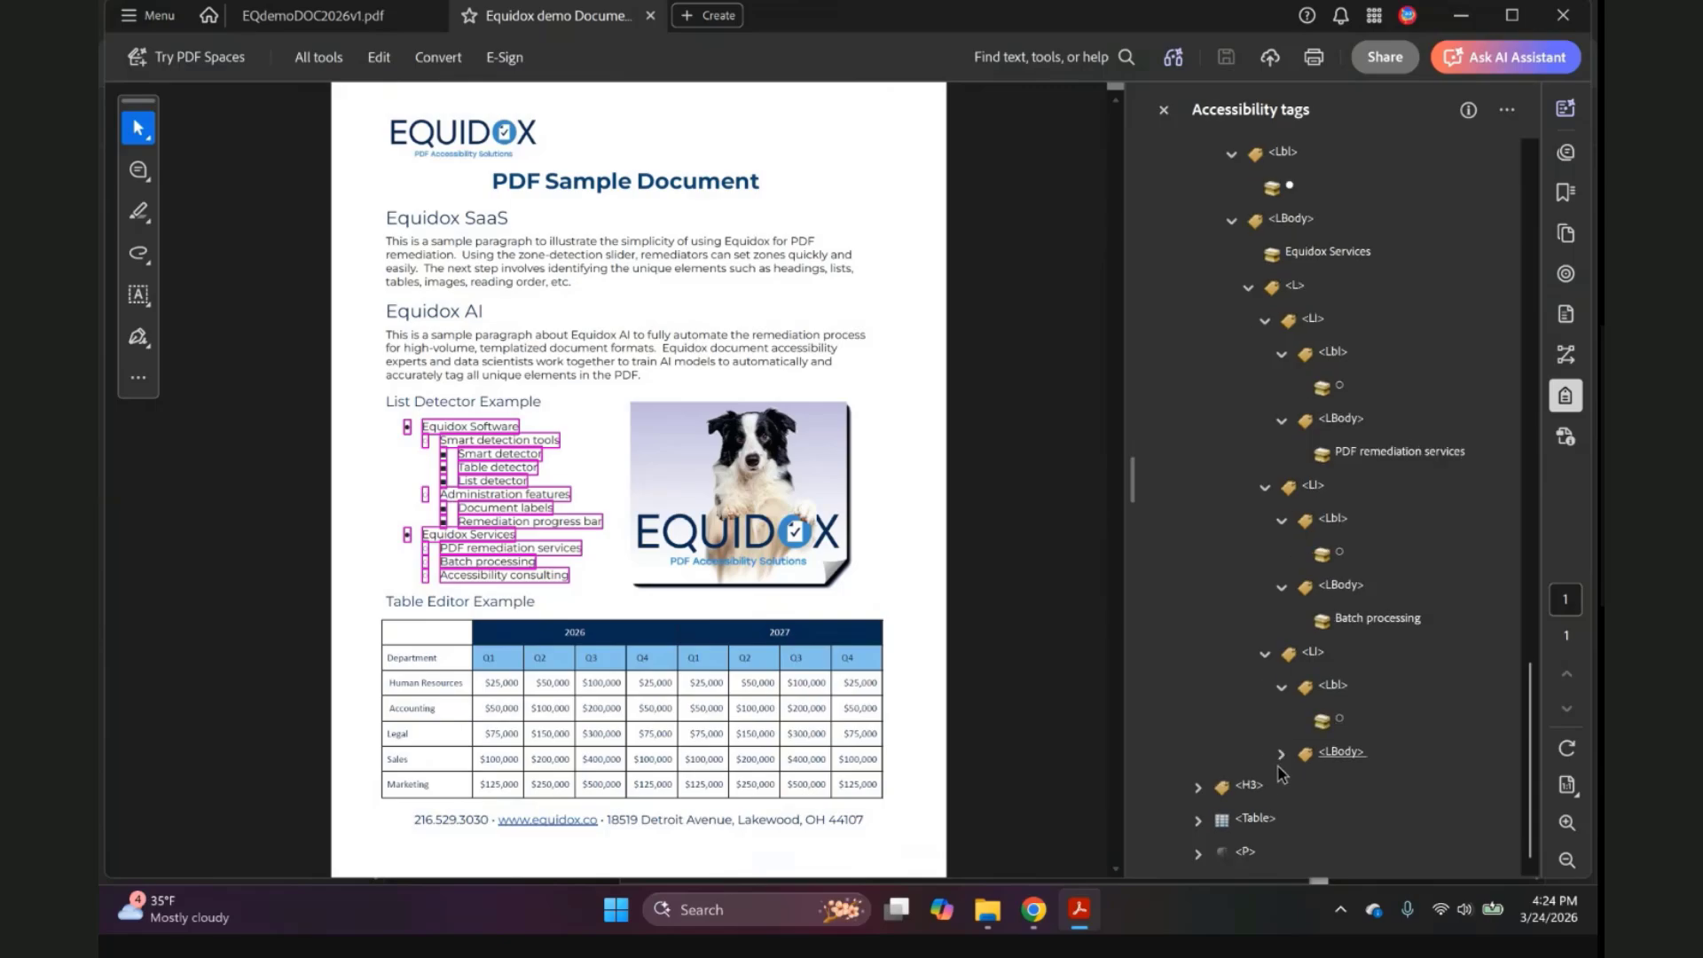
click(1283, 752)
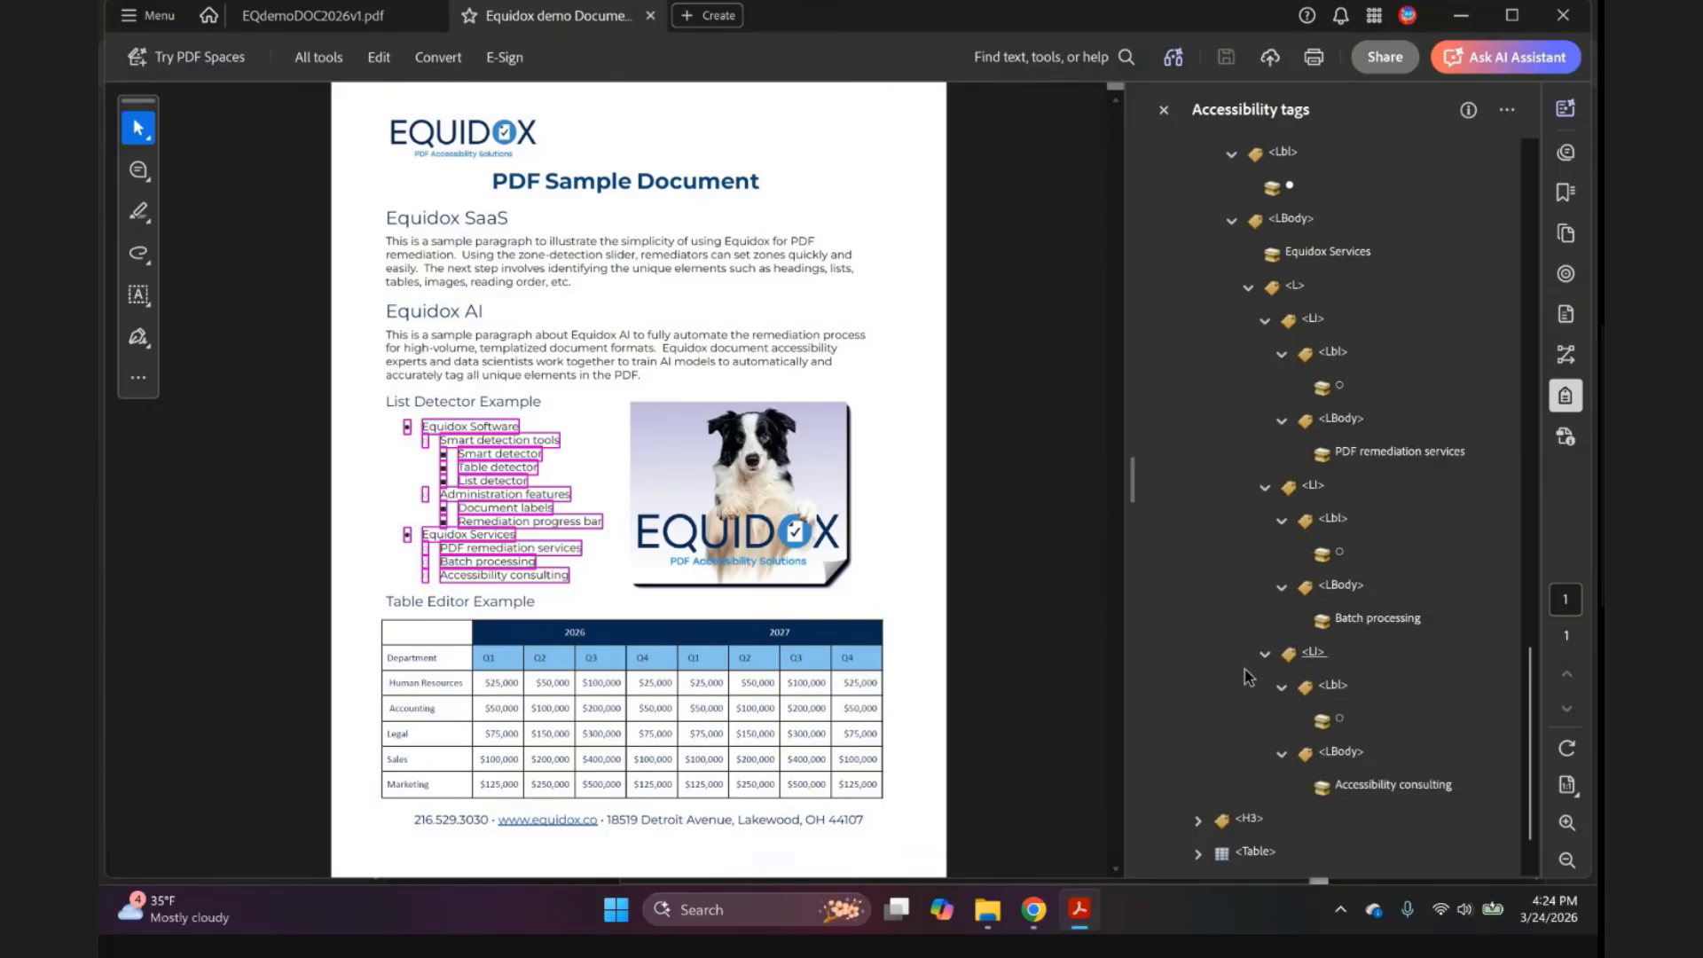
Review the nesting of the fully expanded list tag from Equidox Software through Accessibility consulting.
scroll(1373, 781, up, 5)
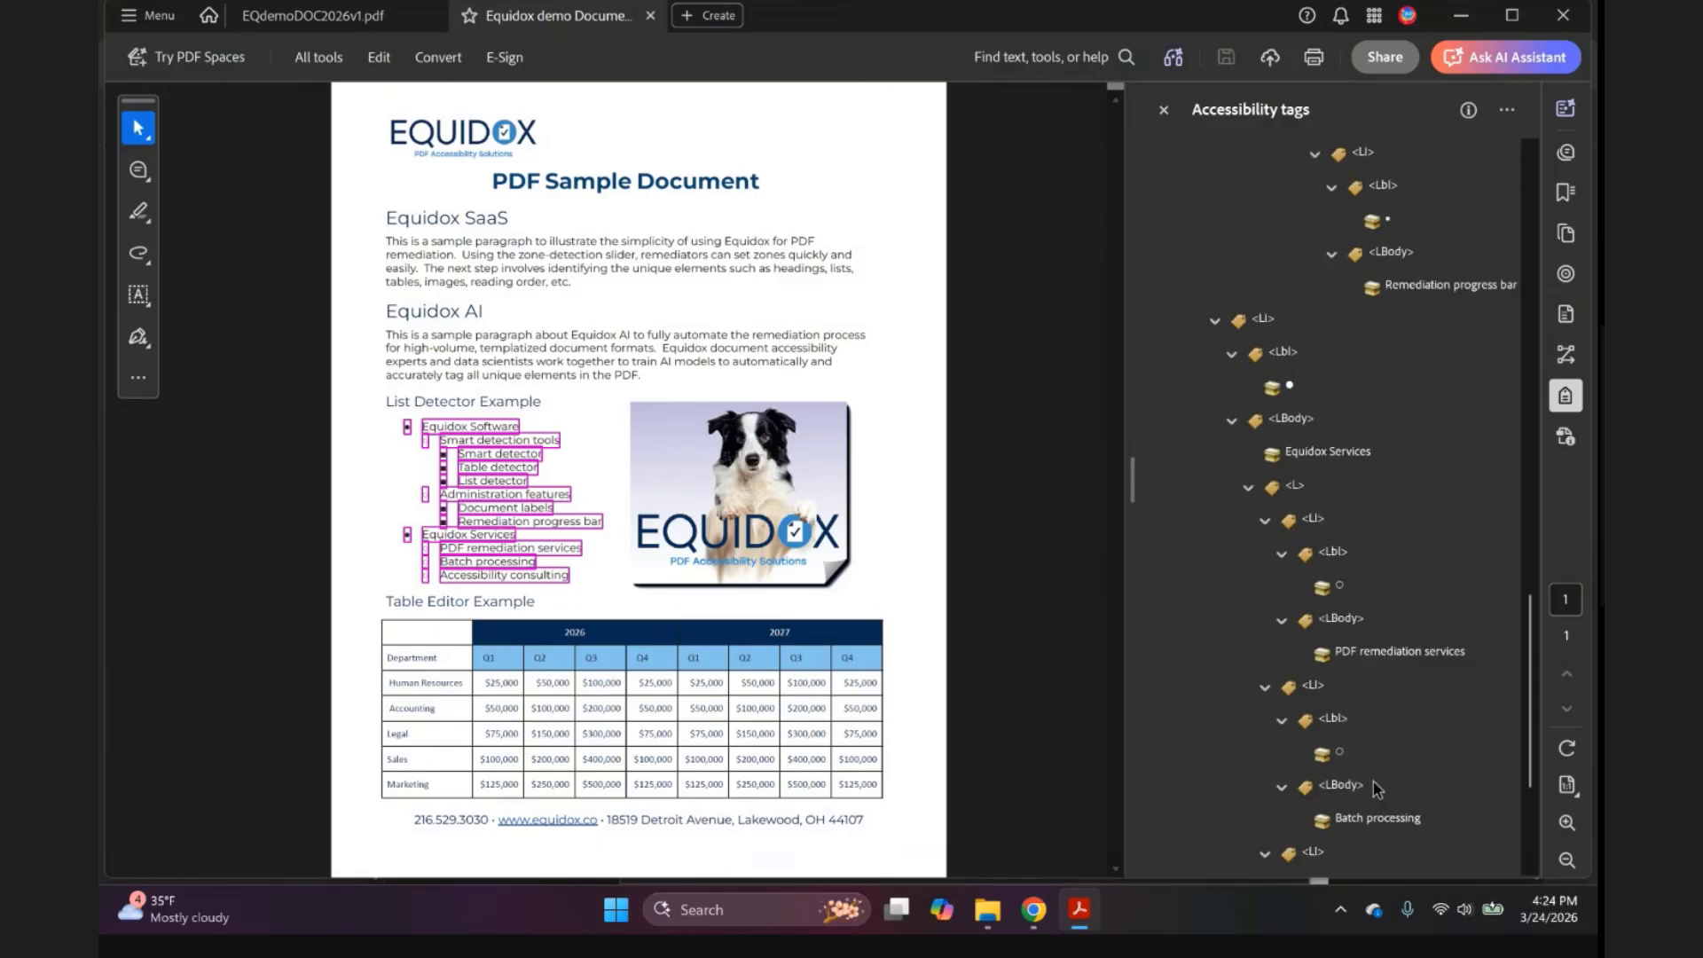
scroll(1373, 780, up, 12)
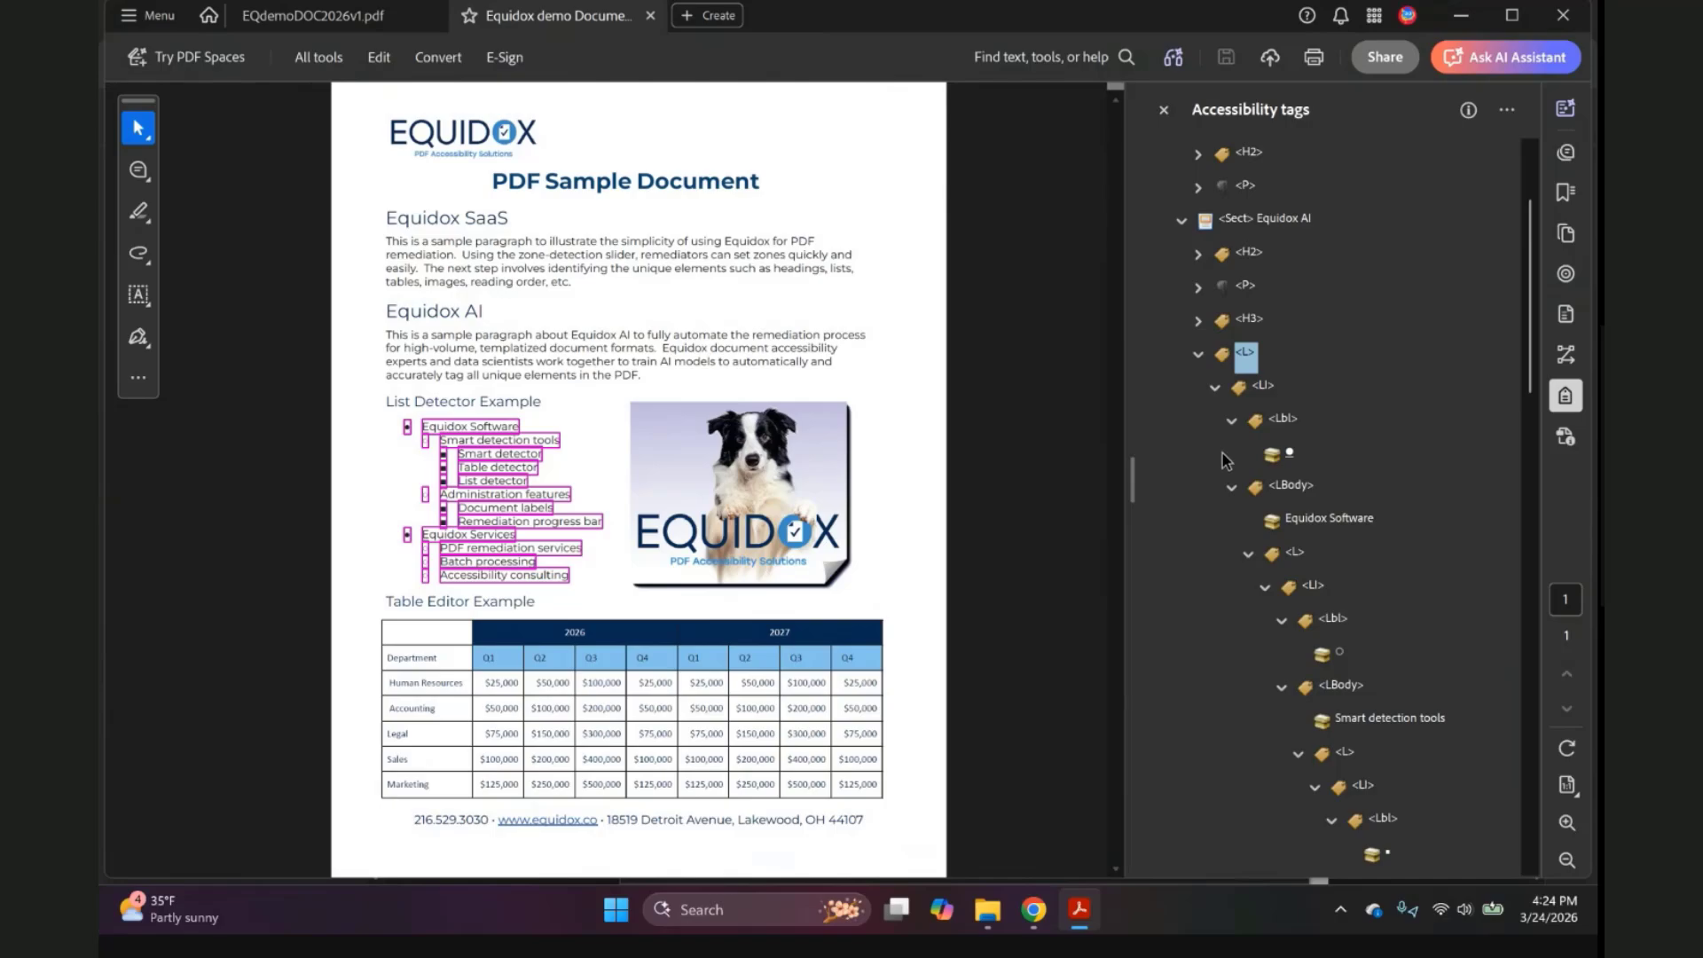
scroll(1242, 466, down, 4)
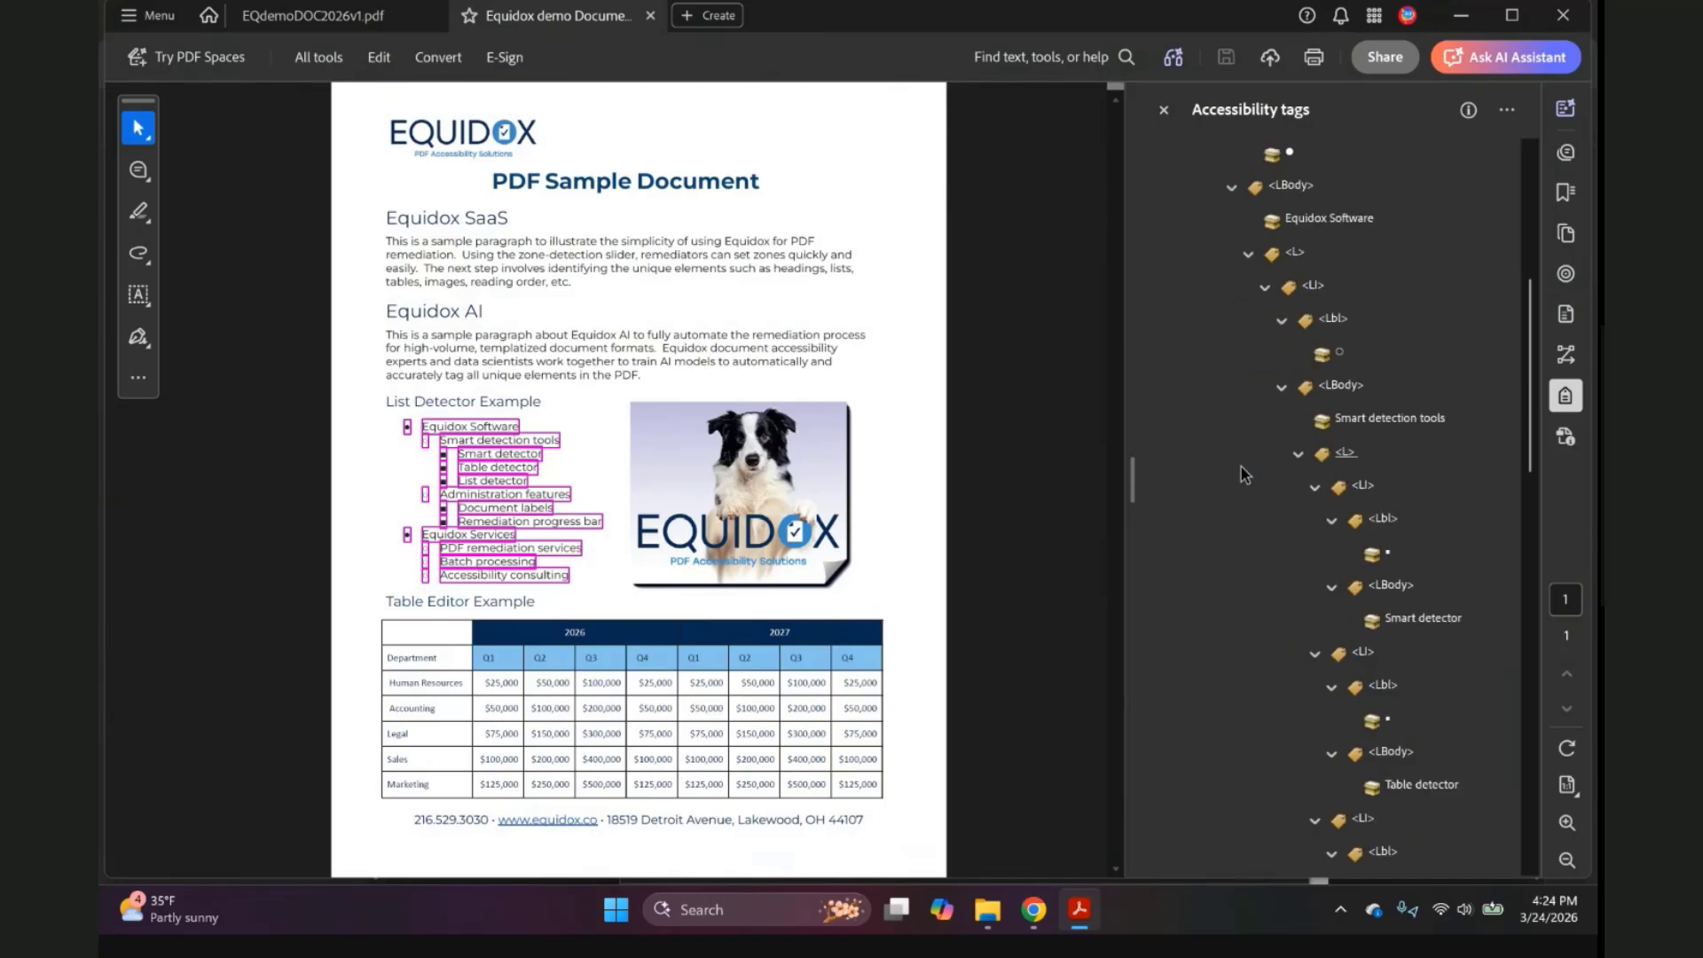
scroll(1242, 467, down, 8)
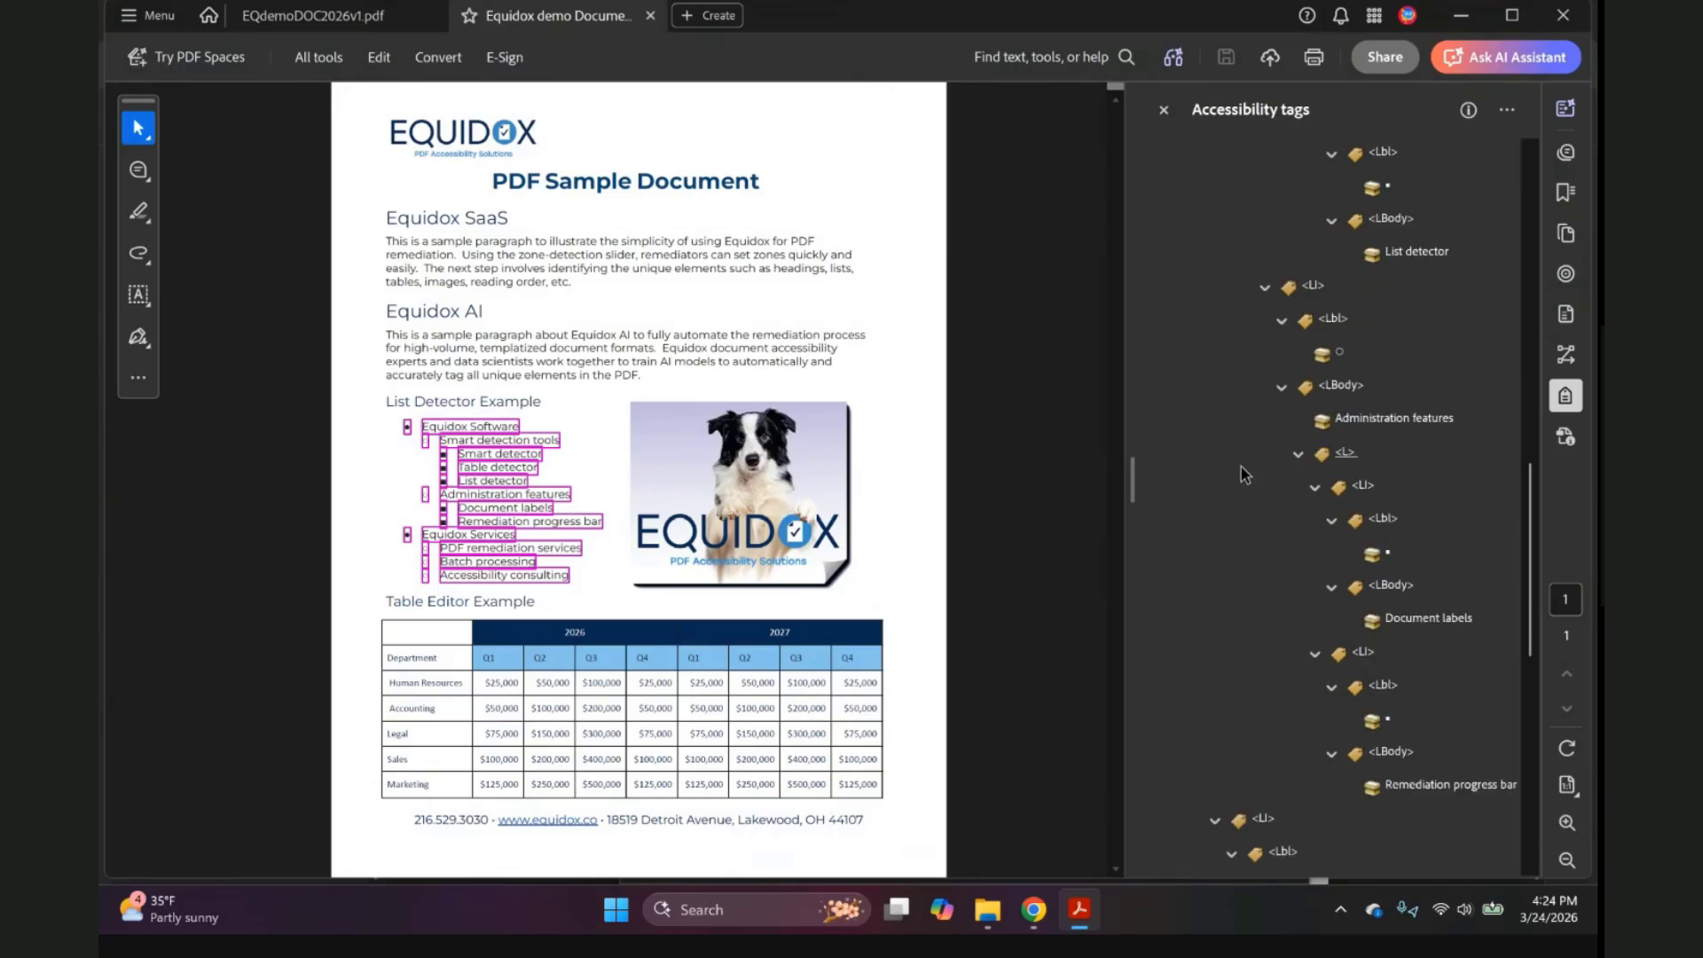
scroll(1241, 467, down, 3)
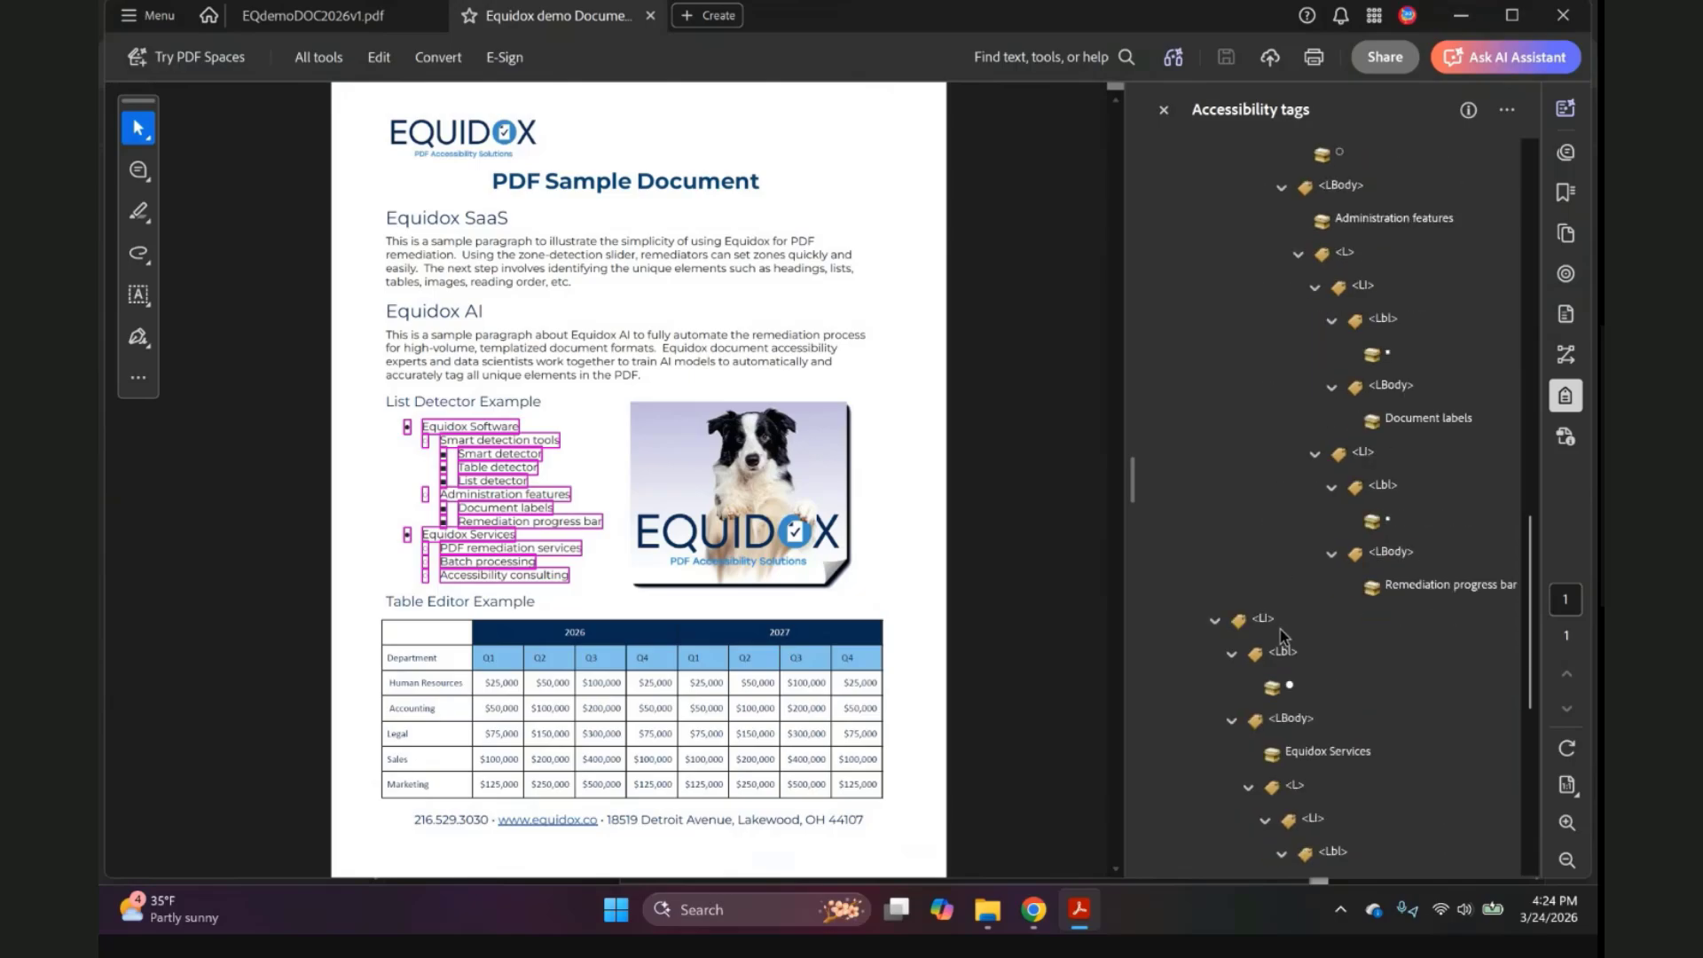
scroll(1293, 561, down, 6)
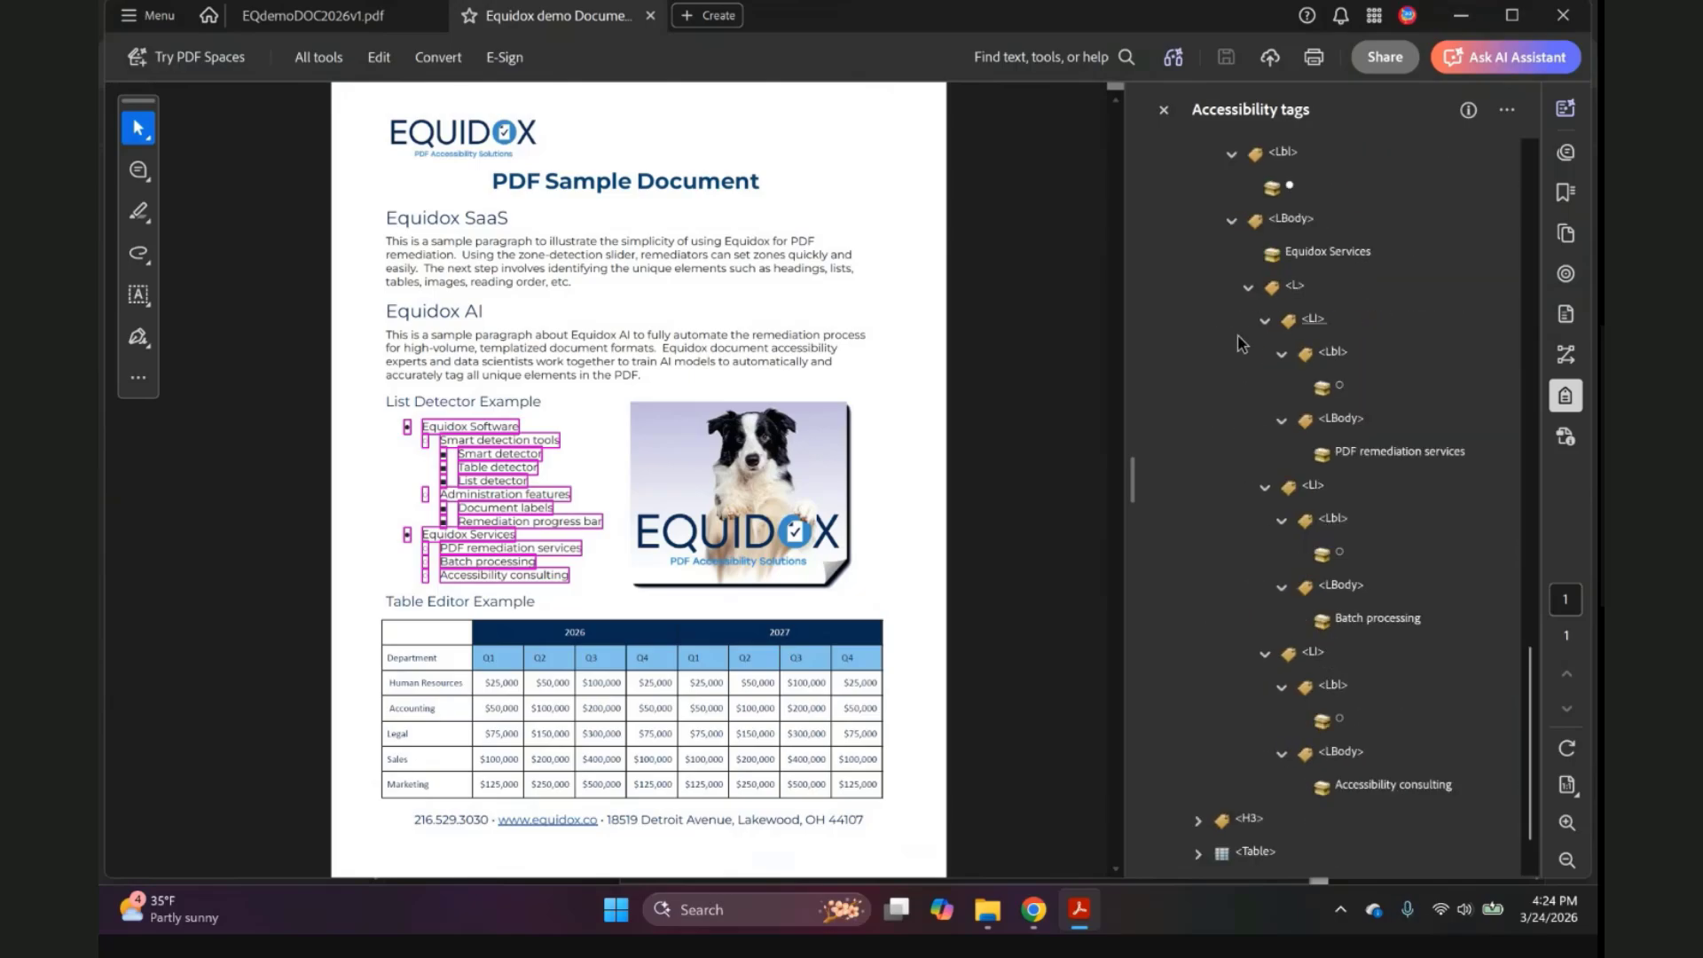
scroll(1328, 567, up, 15)
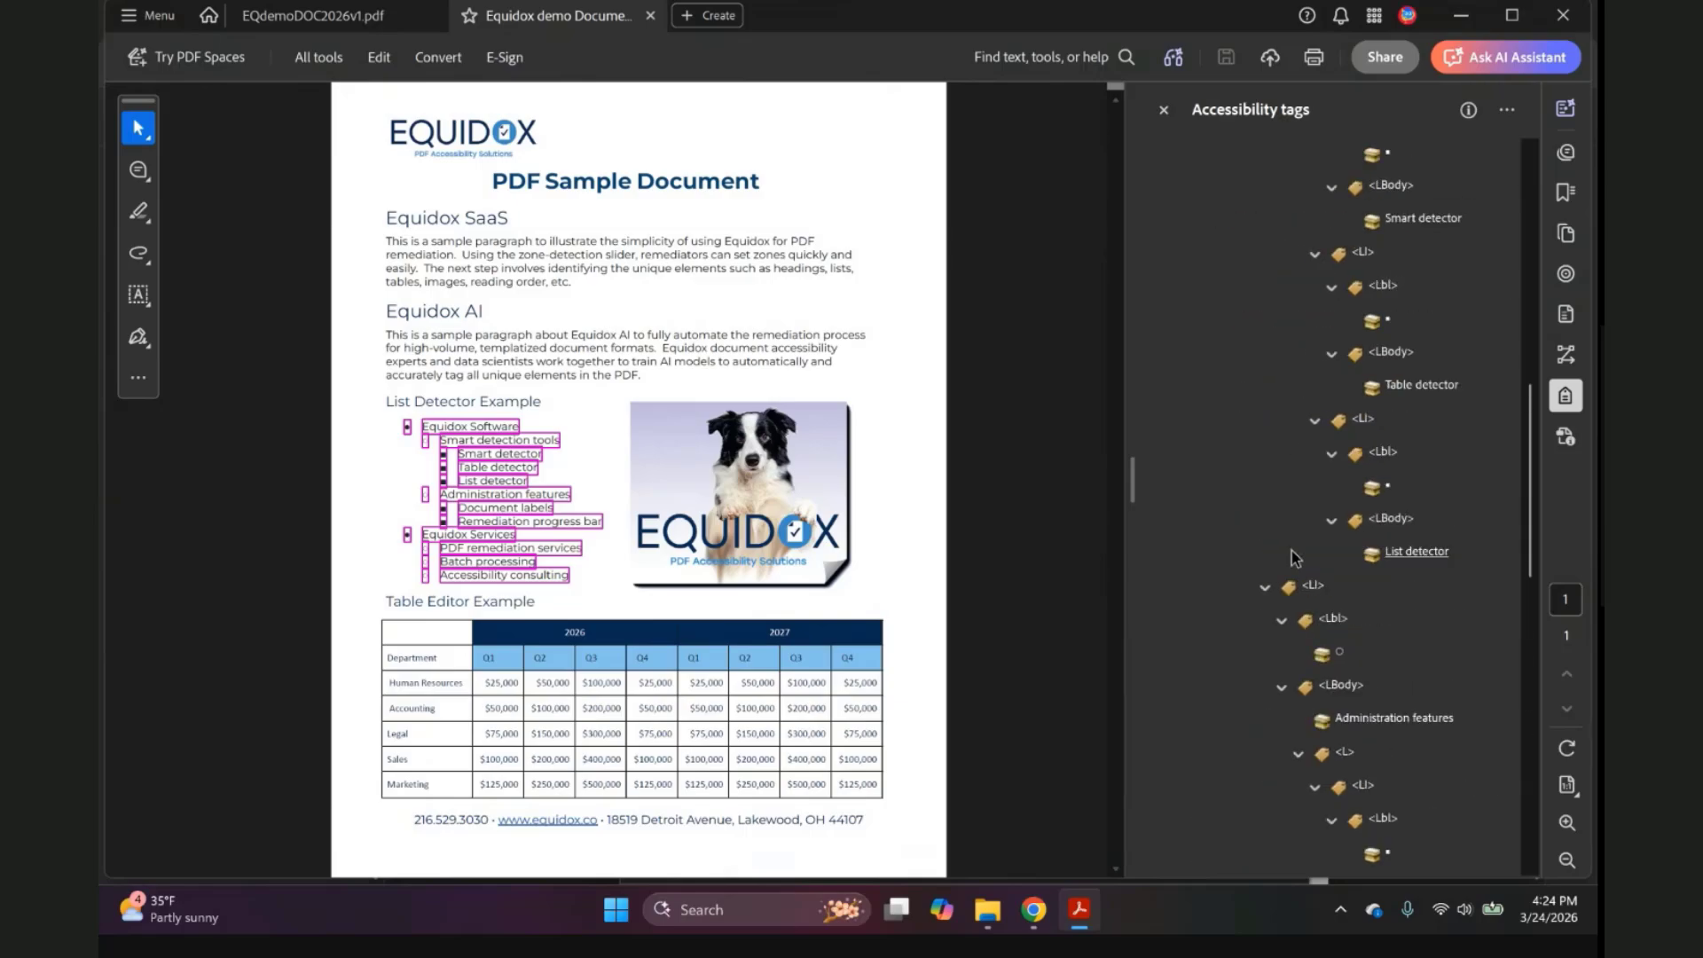
scroll(1286, 479, up, 3)
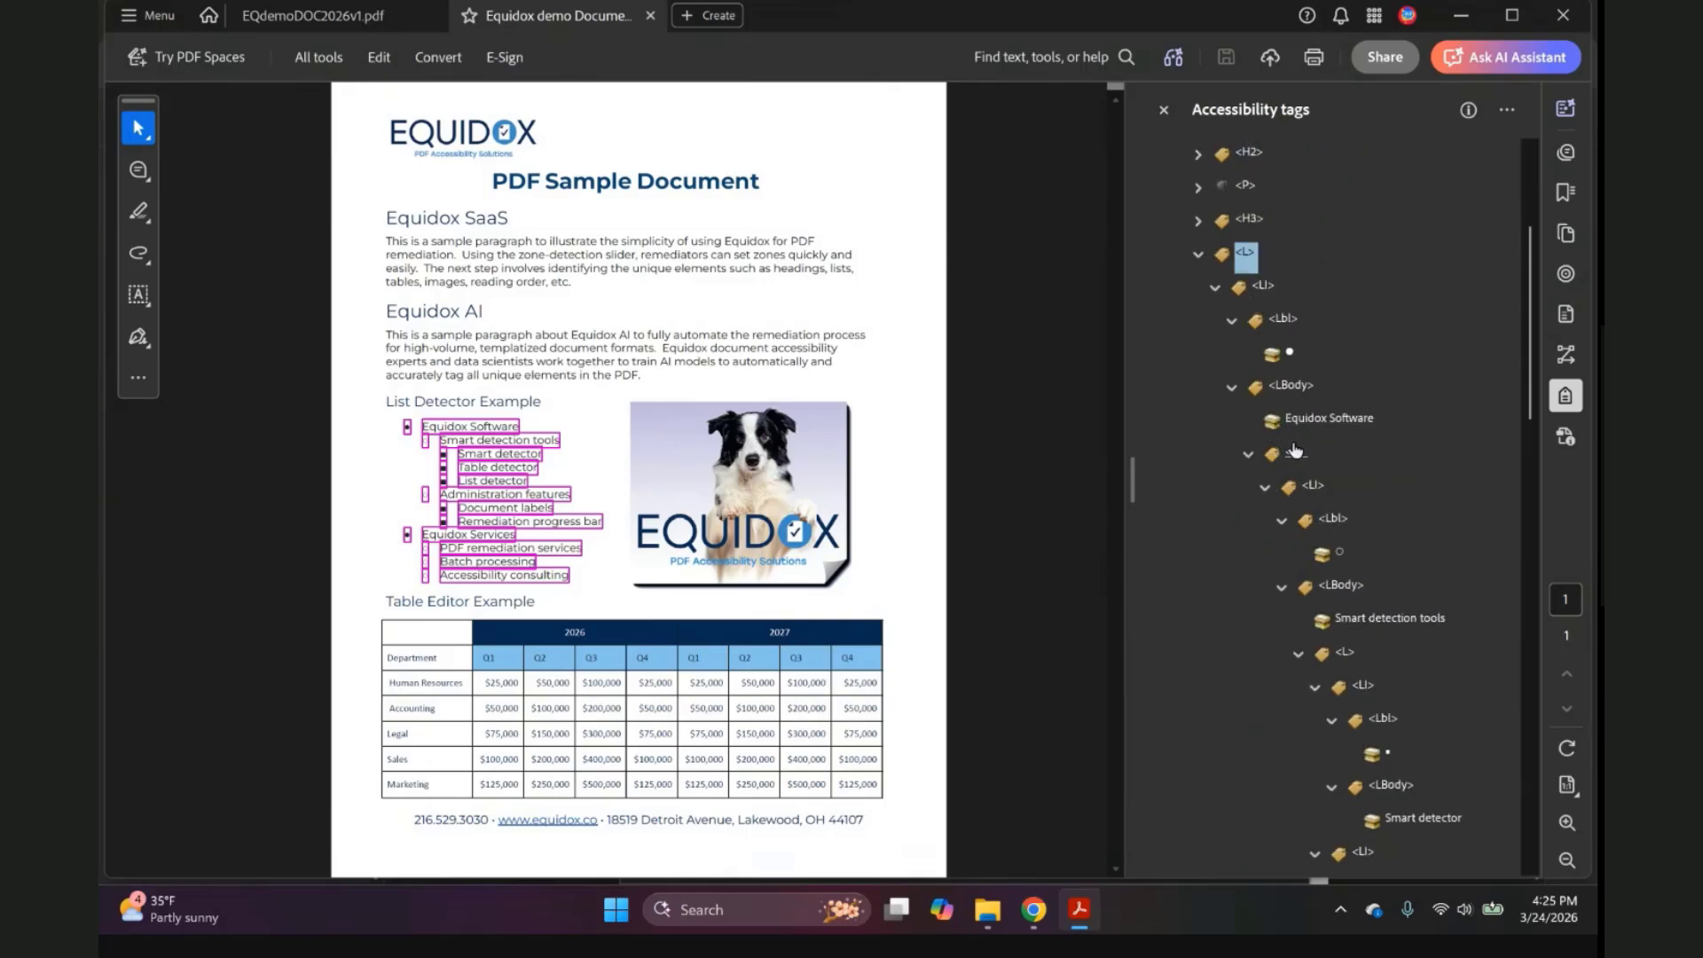
scroll(1312, 497, down, 15)
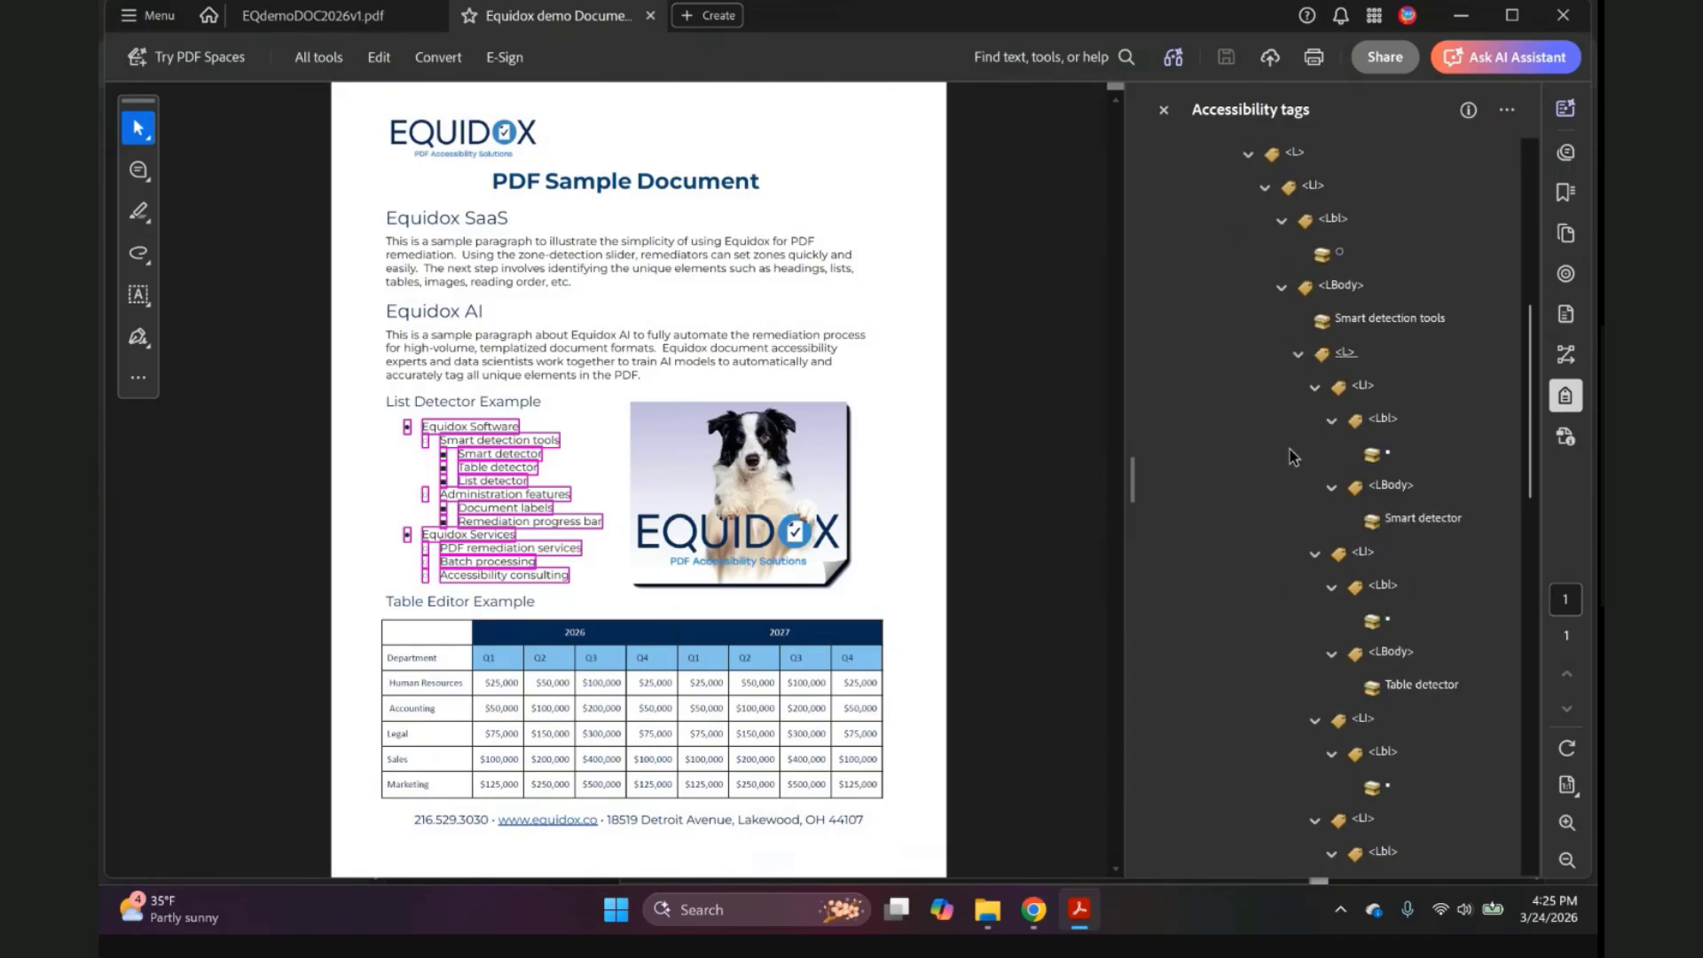
scroll(1268, 497, down, 2)
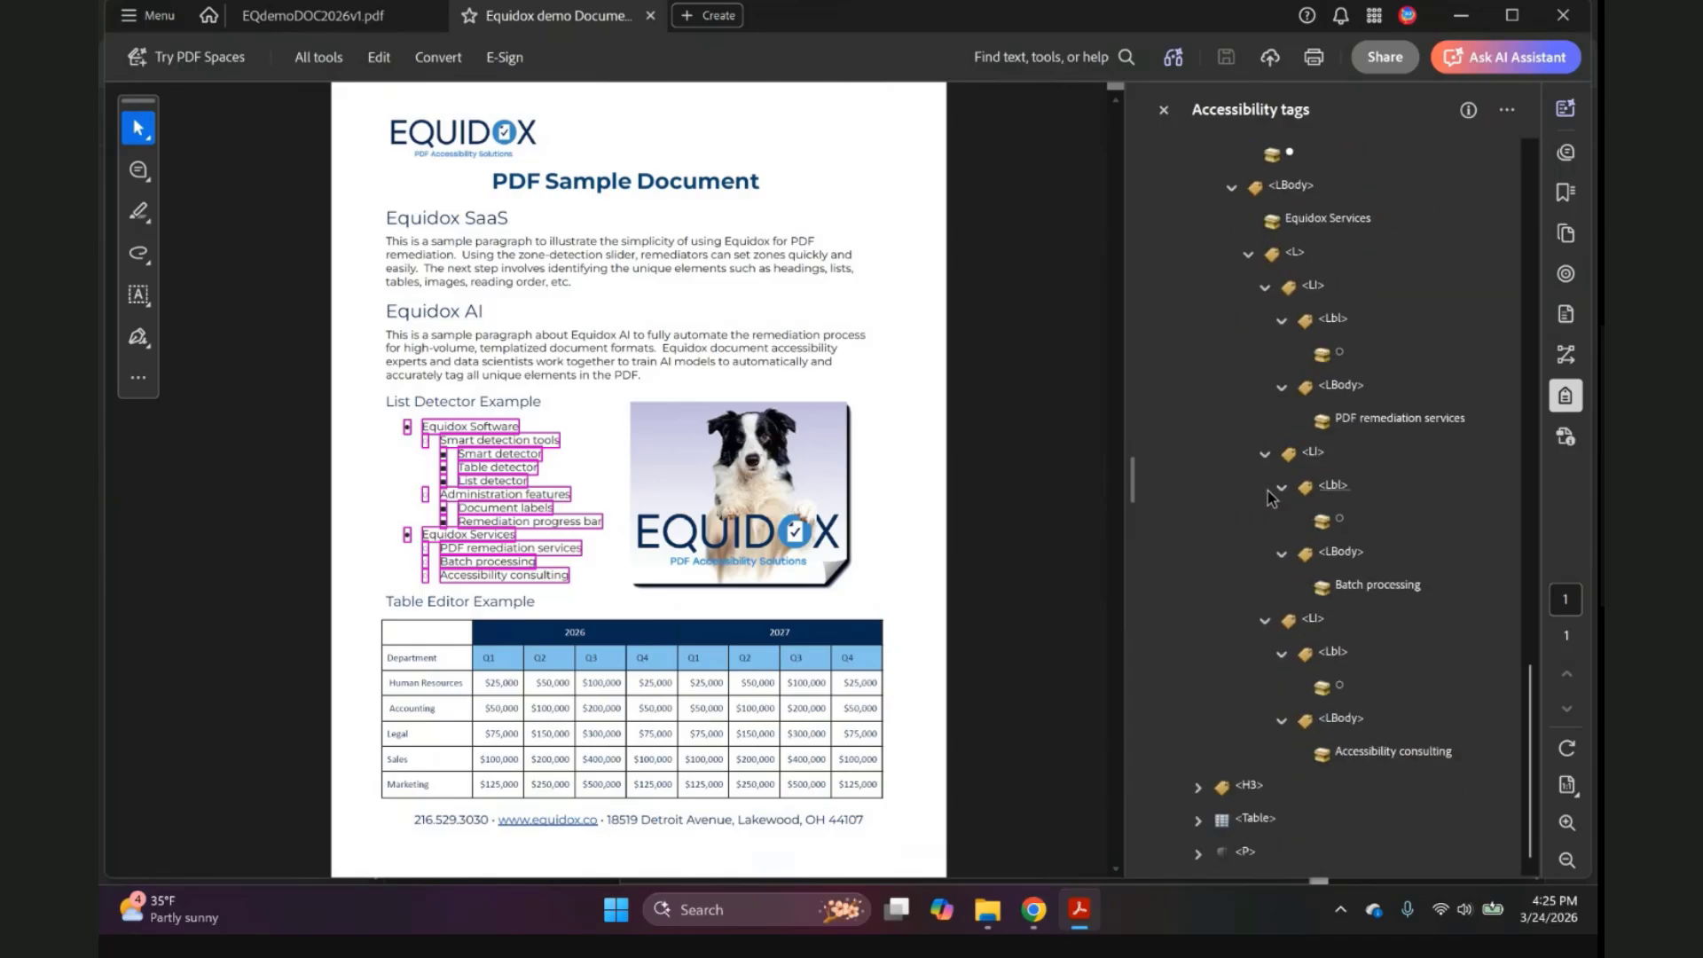
Check the page content highlighted by the H3 tag after the list and by the Table tag, and expand the table into its rows.
click(1250, 787)
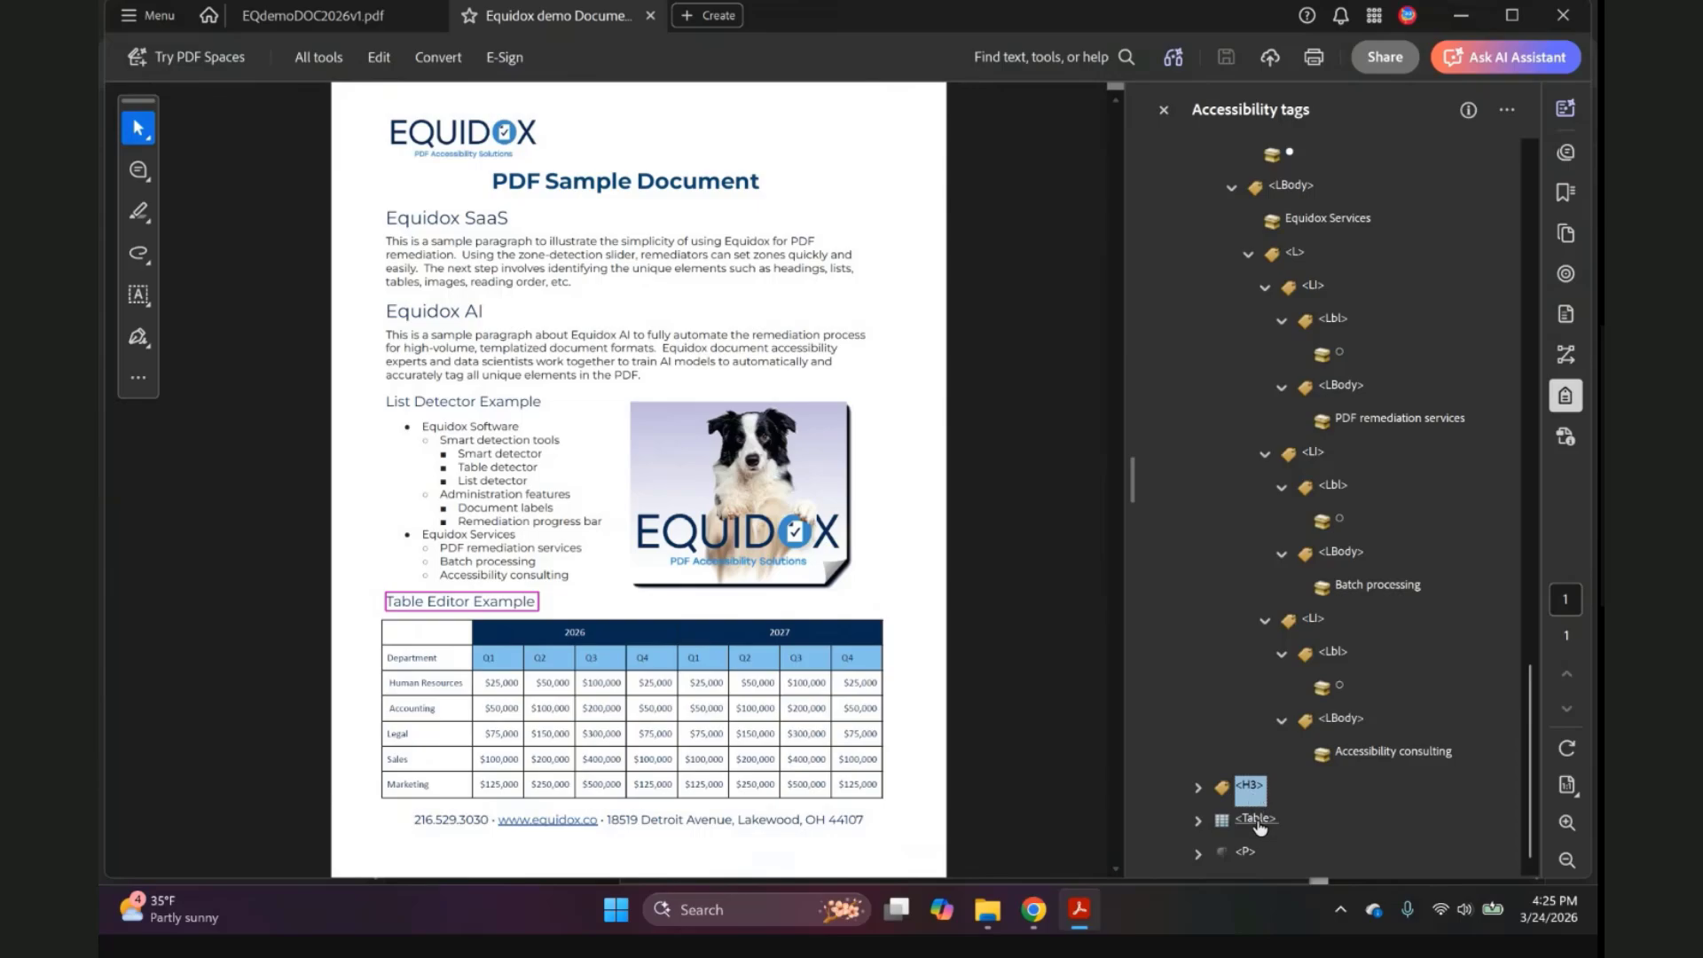
click(1256, 820)
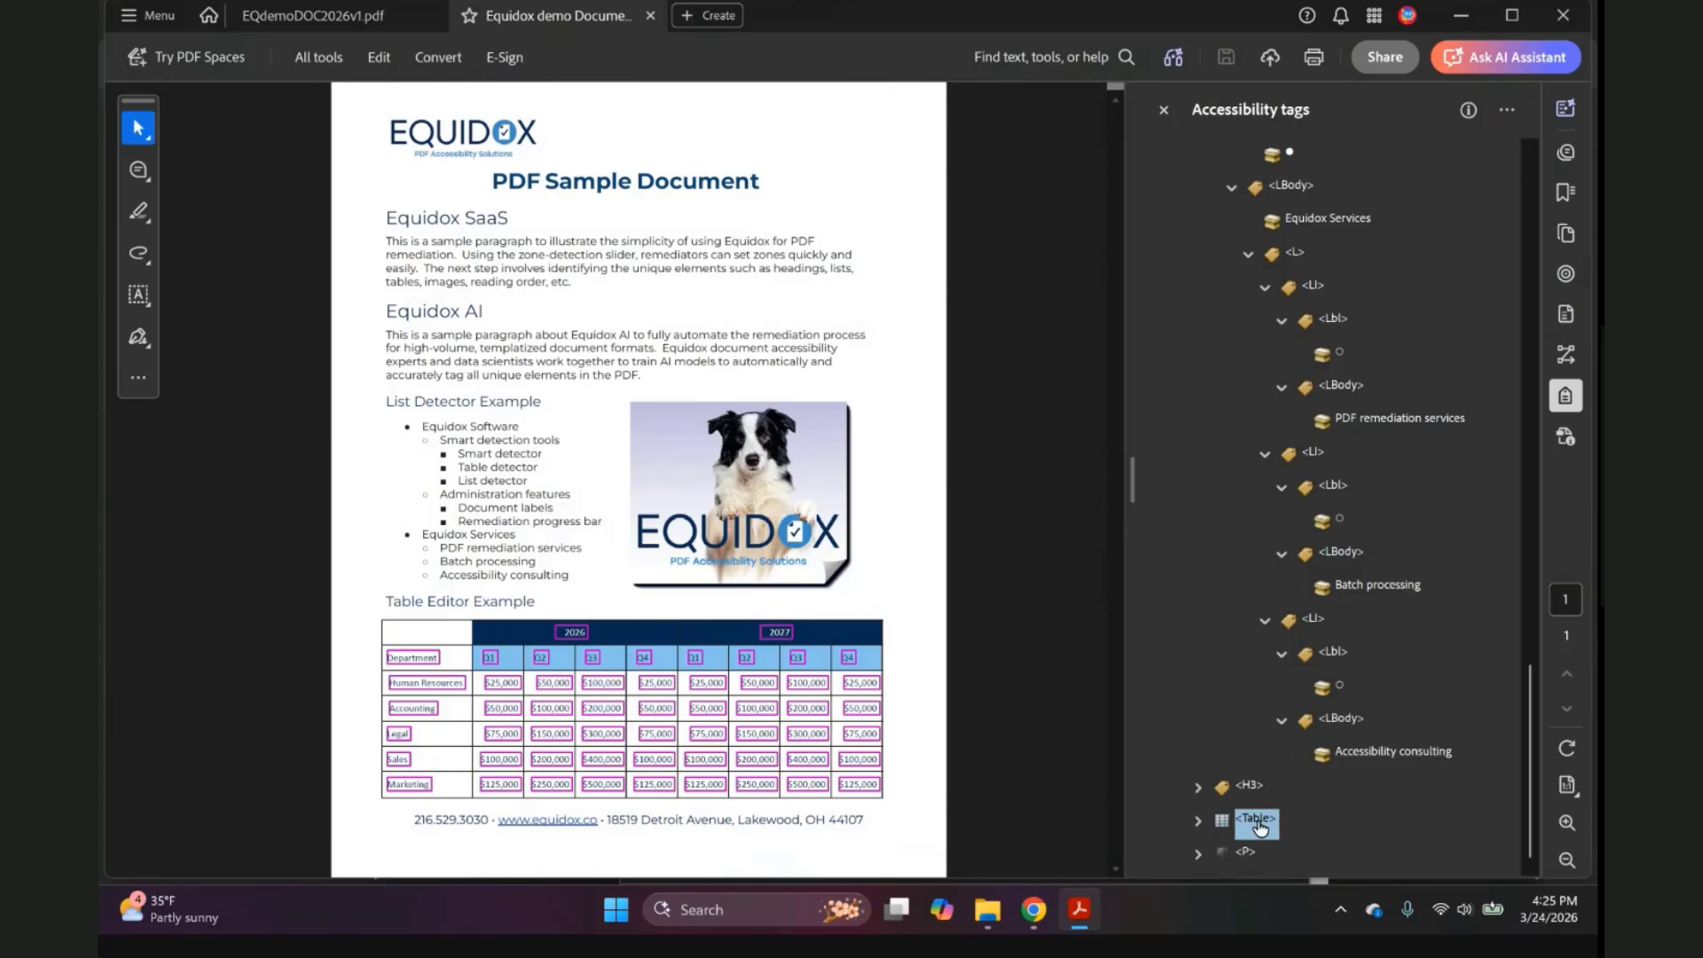
click(1198, 820)
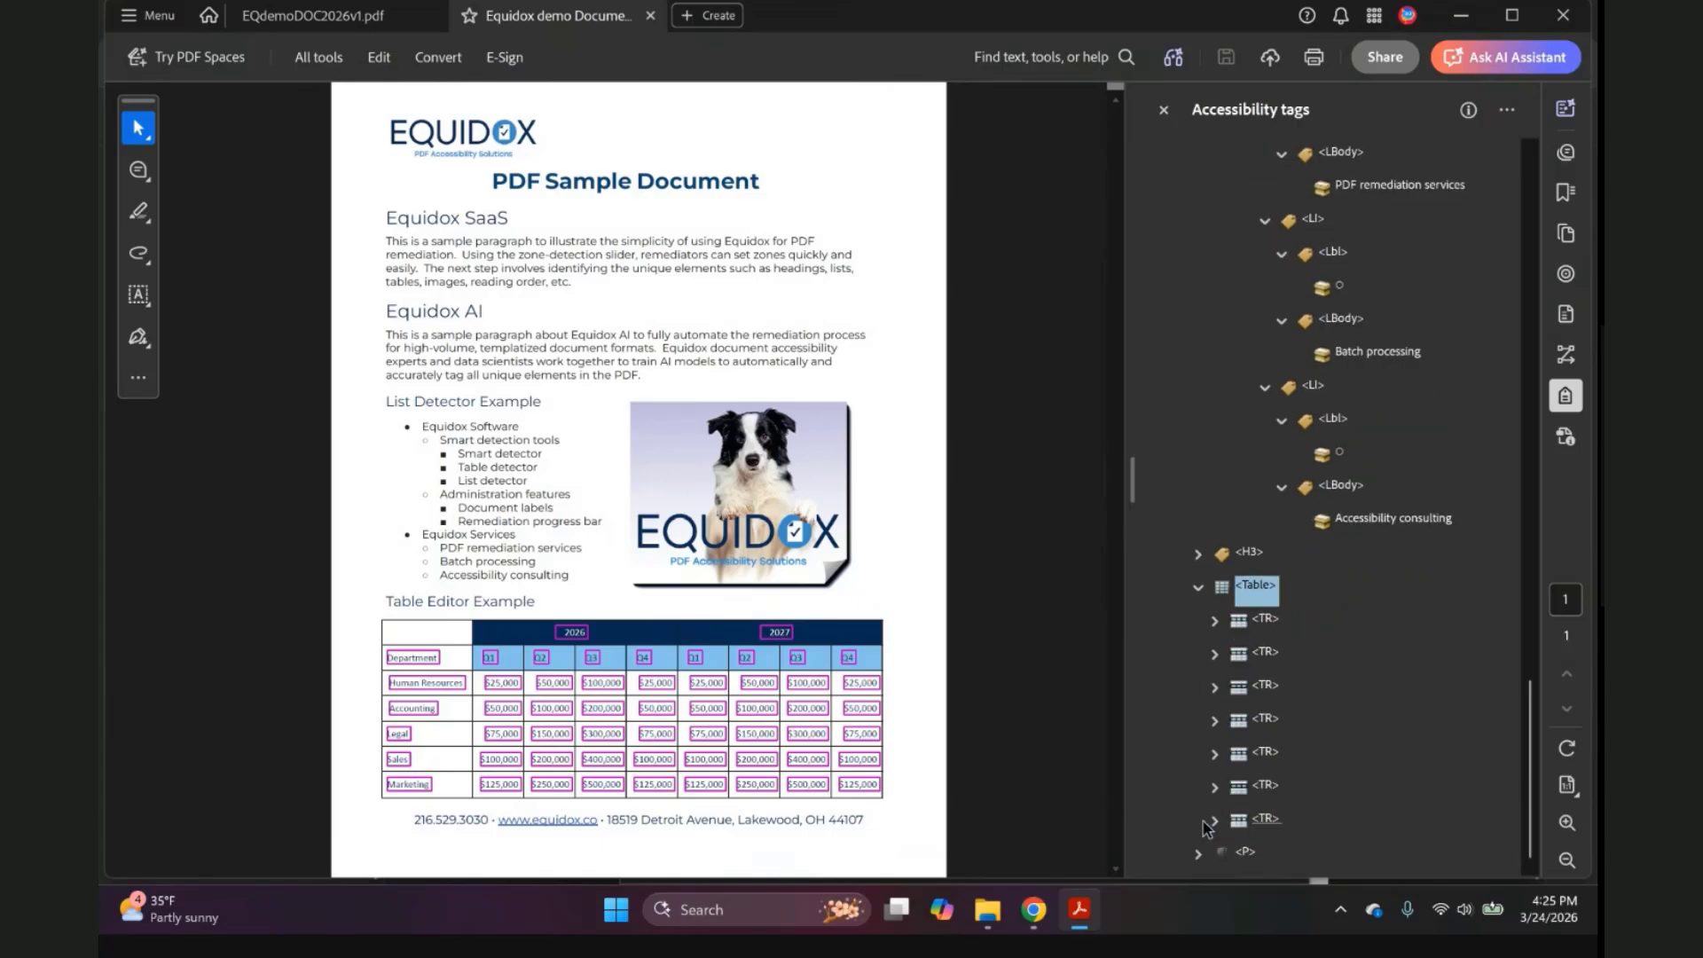
Expand the table's row tags one after another to examine their header and data cell tags.
click(1213, 622)
click(1214, 656)
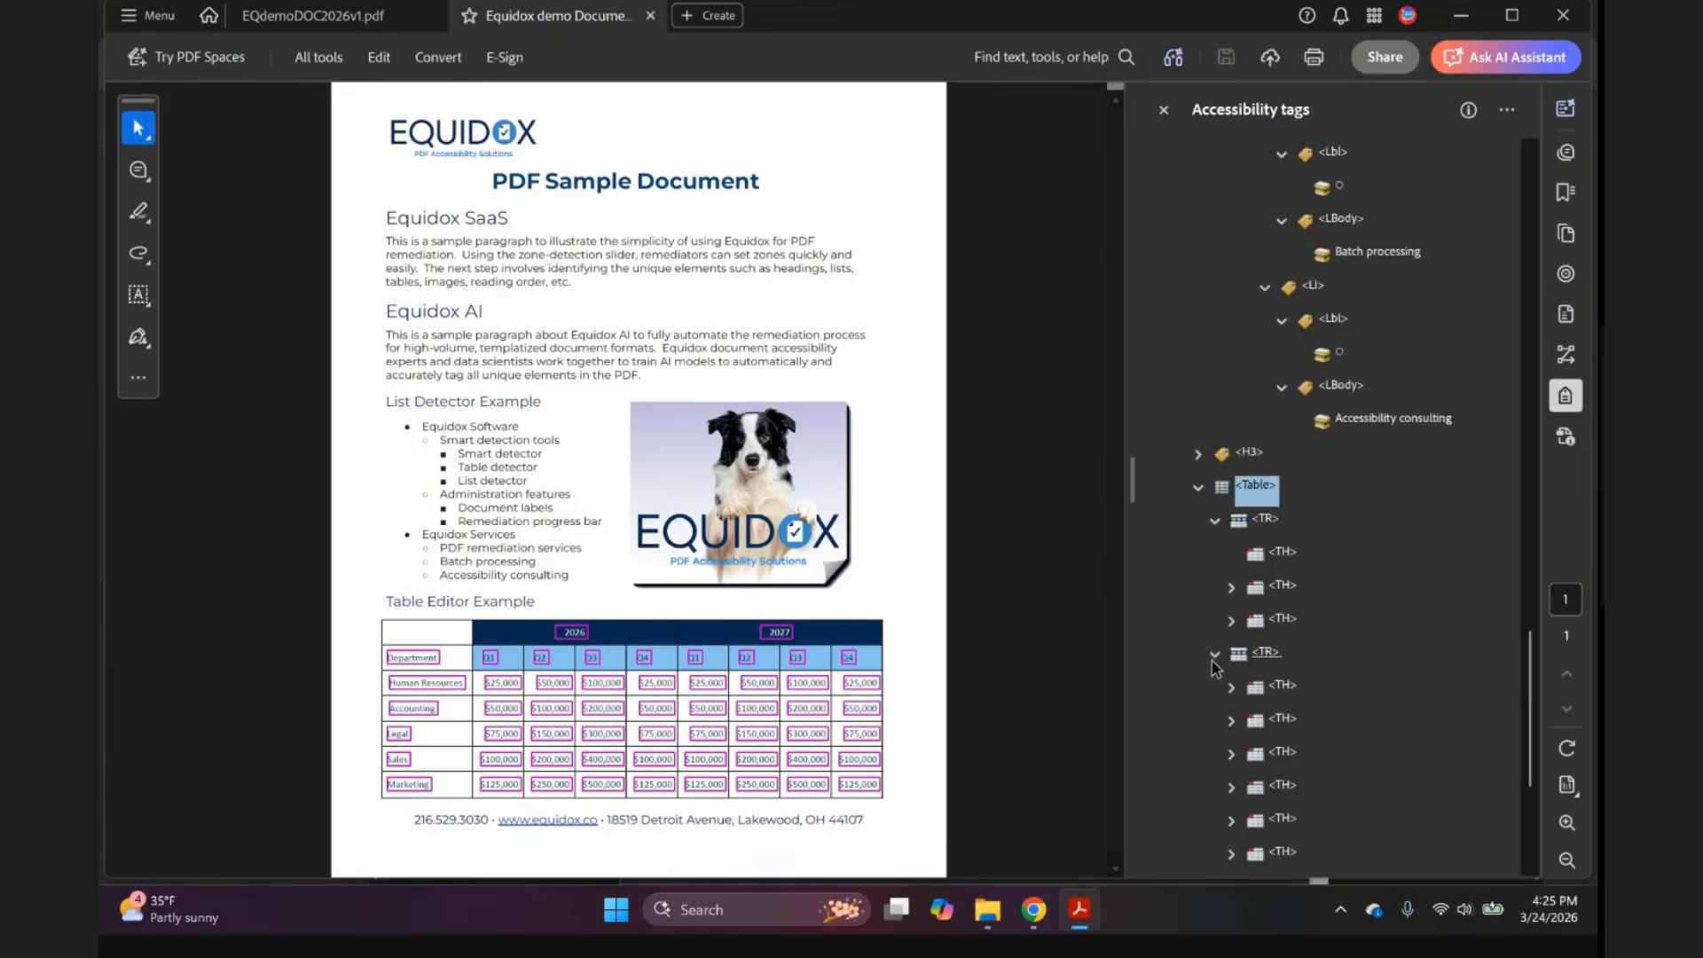
scroll(1212, 662, down, 3)
click(1216, 696)
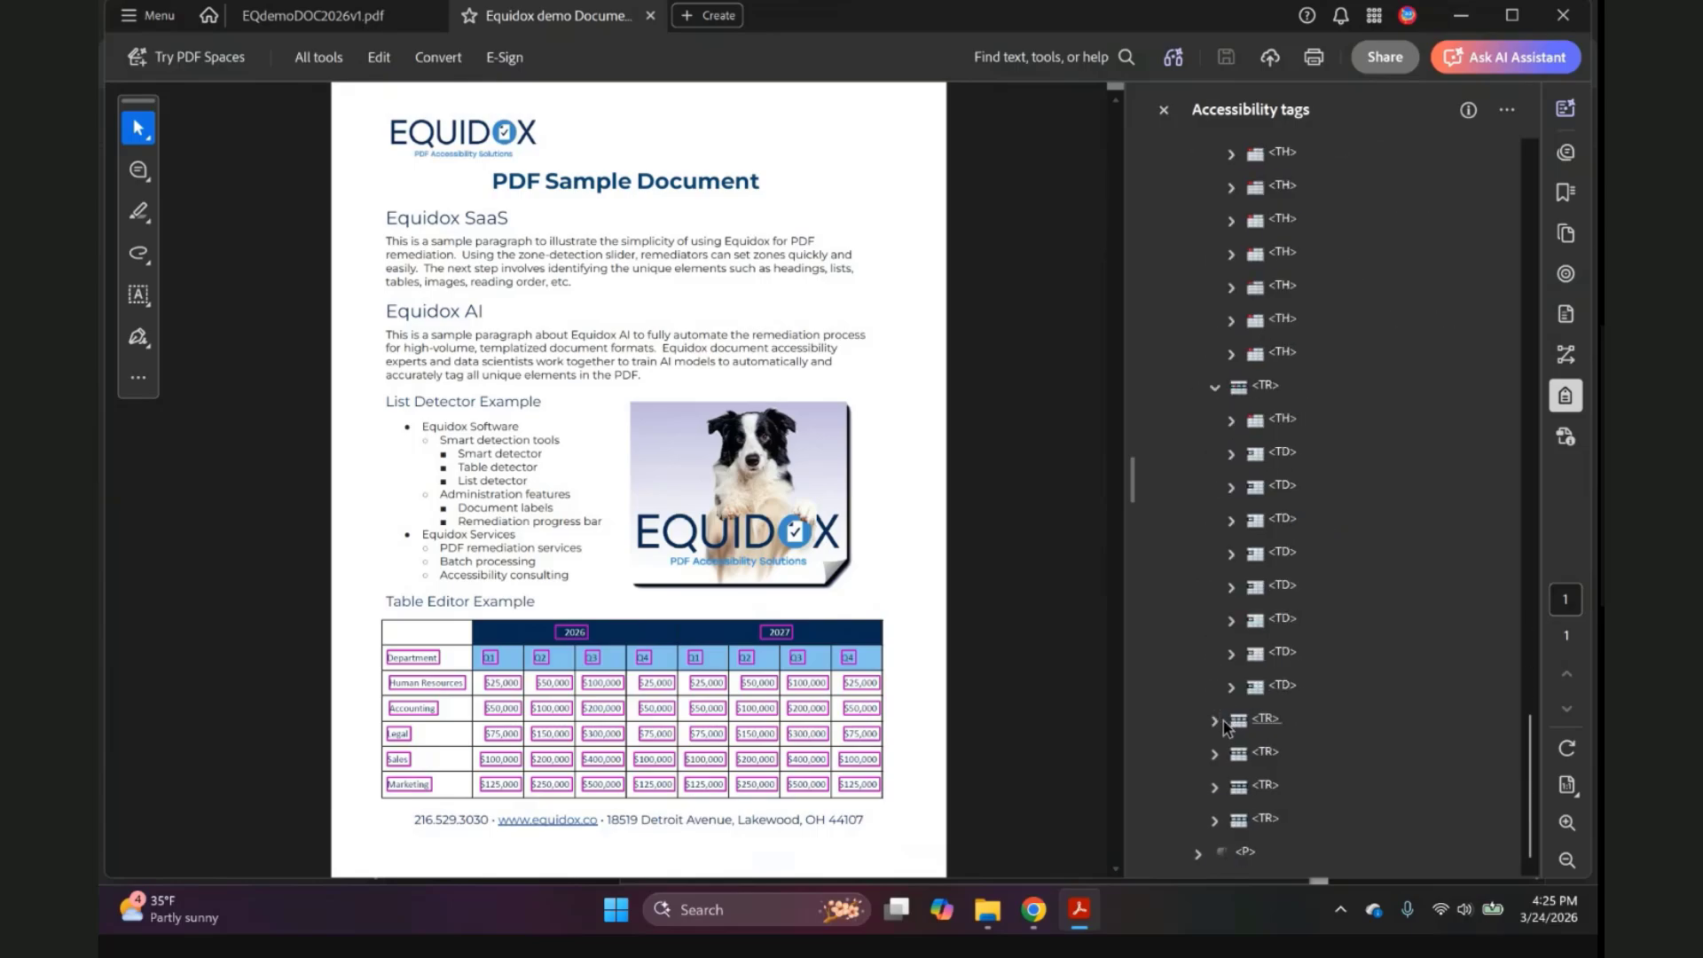
click(1213, 721)
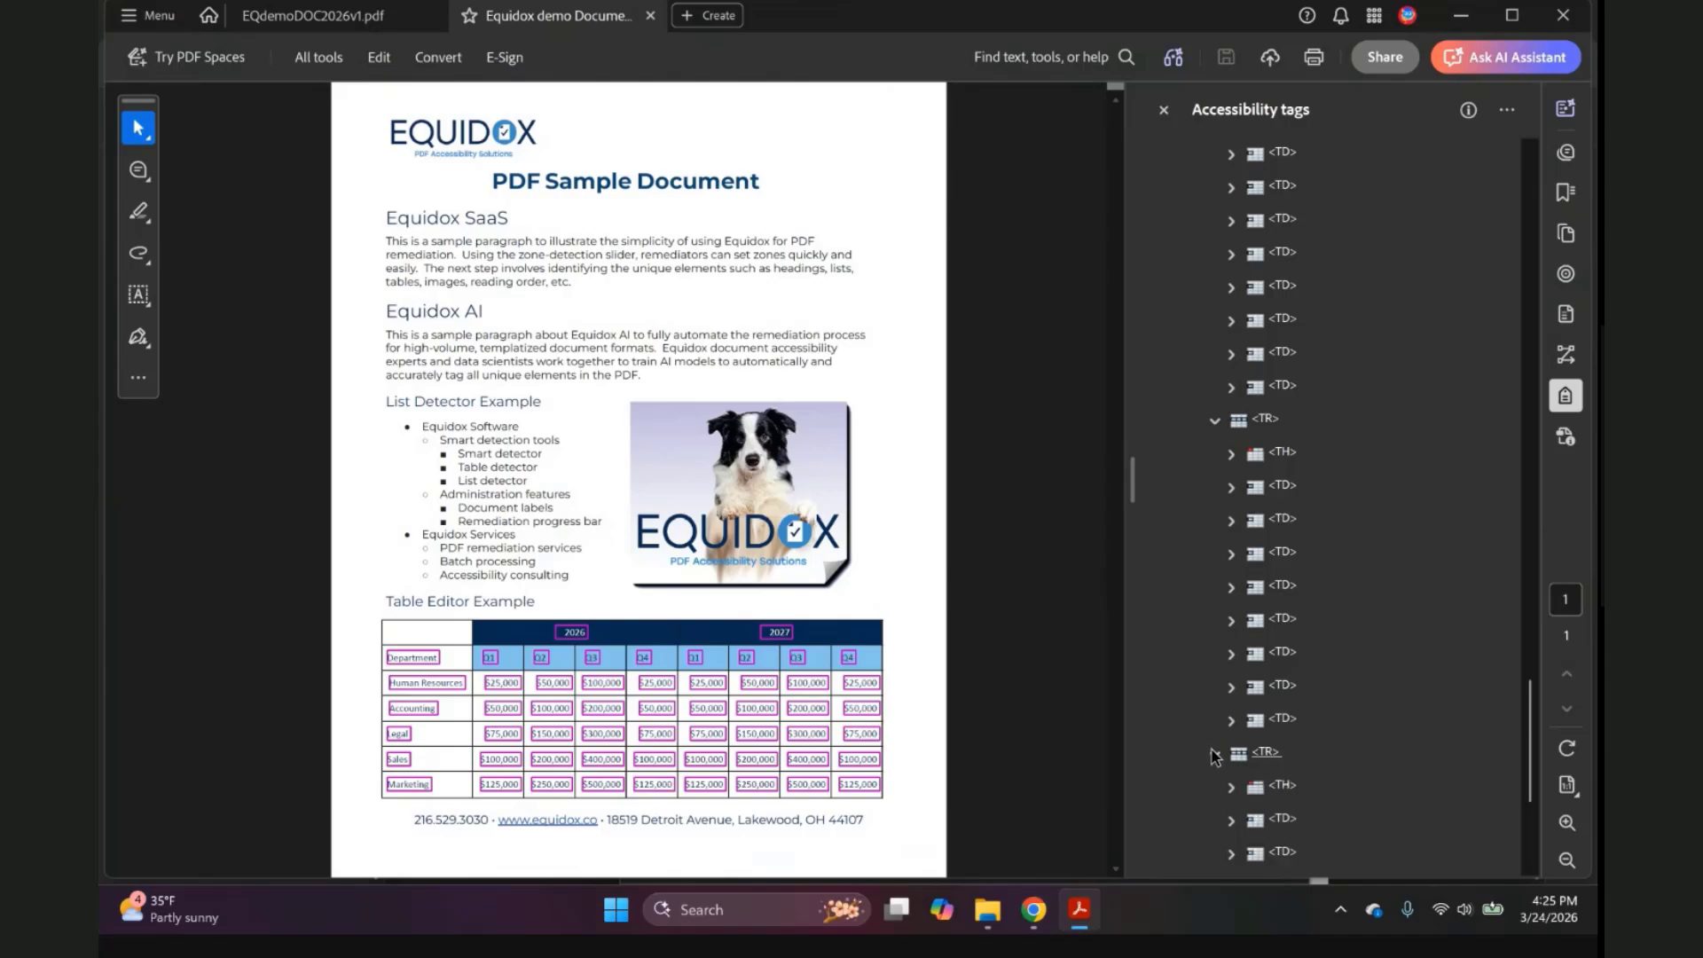
scroll(1213, 757, down, 3)
click(1216, 788)
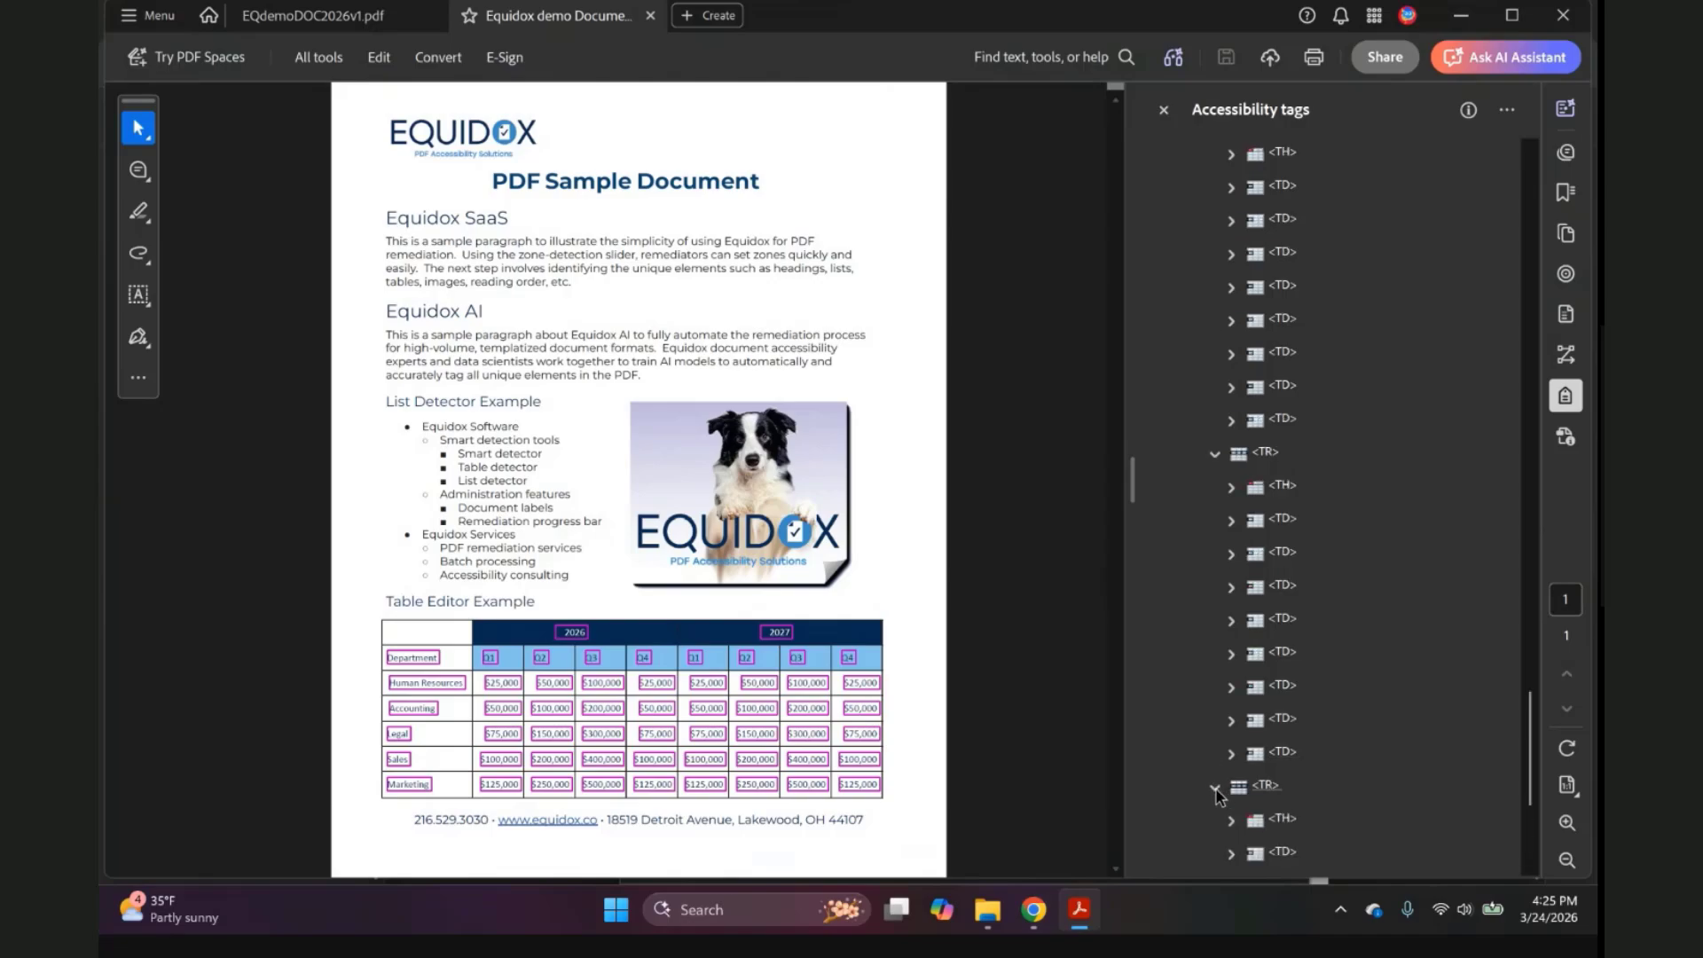
scroll(1216, 790, down, 3)
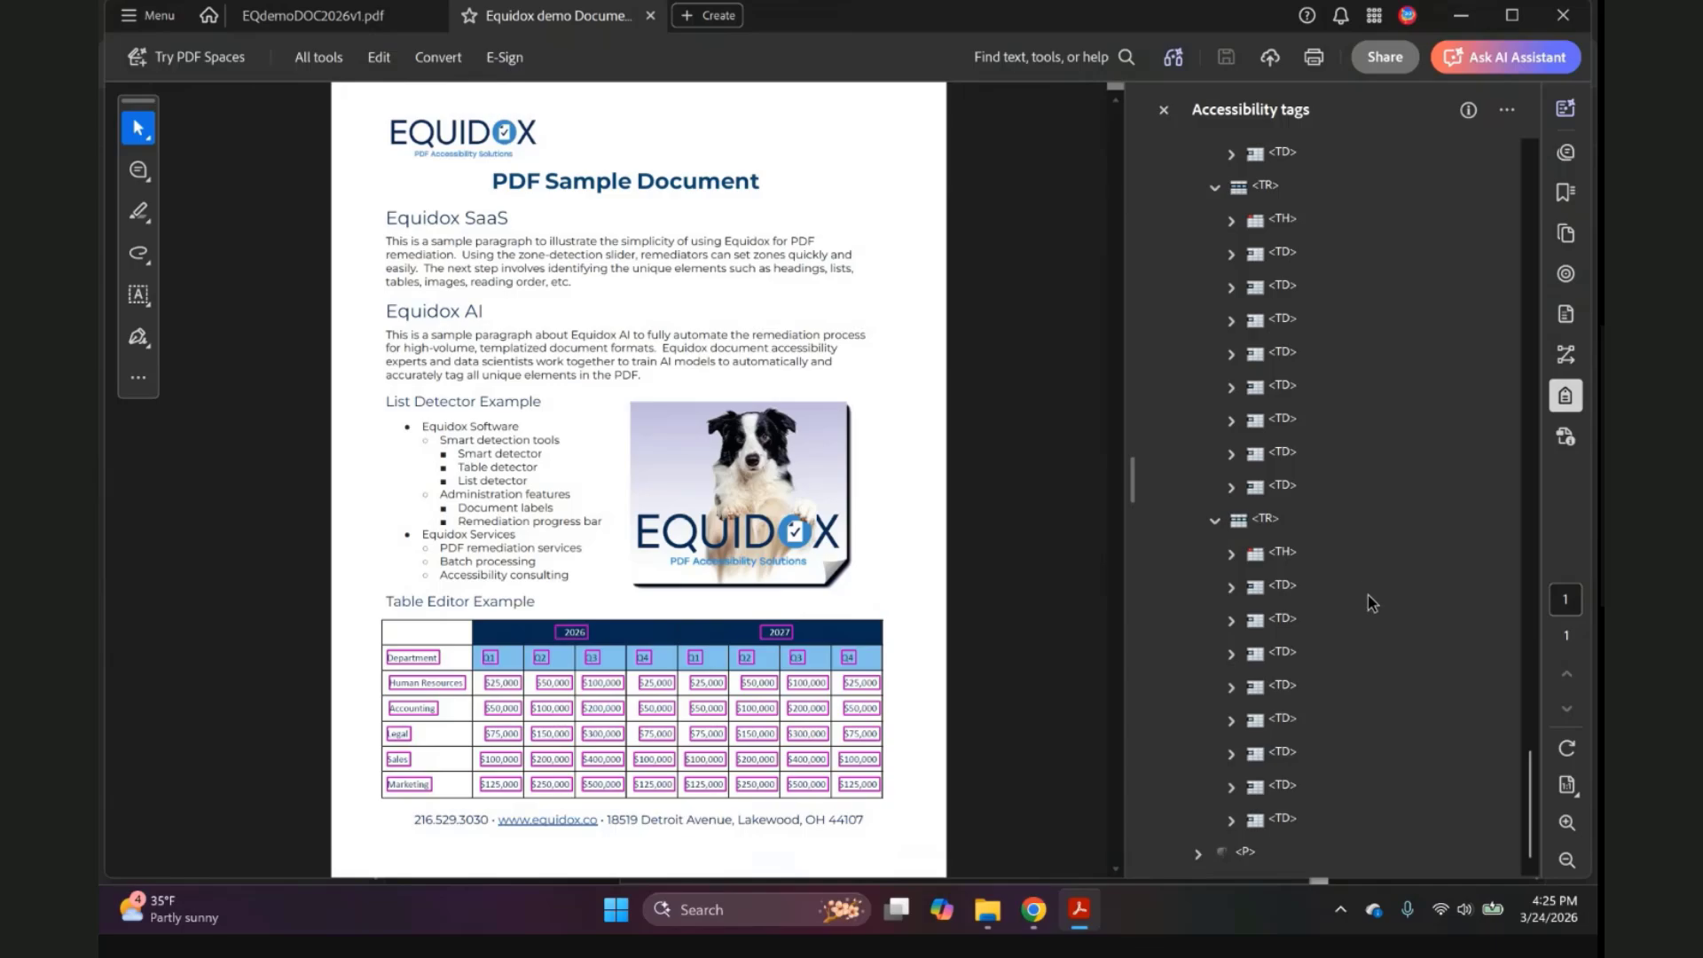
Review the expanded table tag from its first header row through its last data row.
scroll(1368, 594, up, 5)
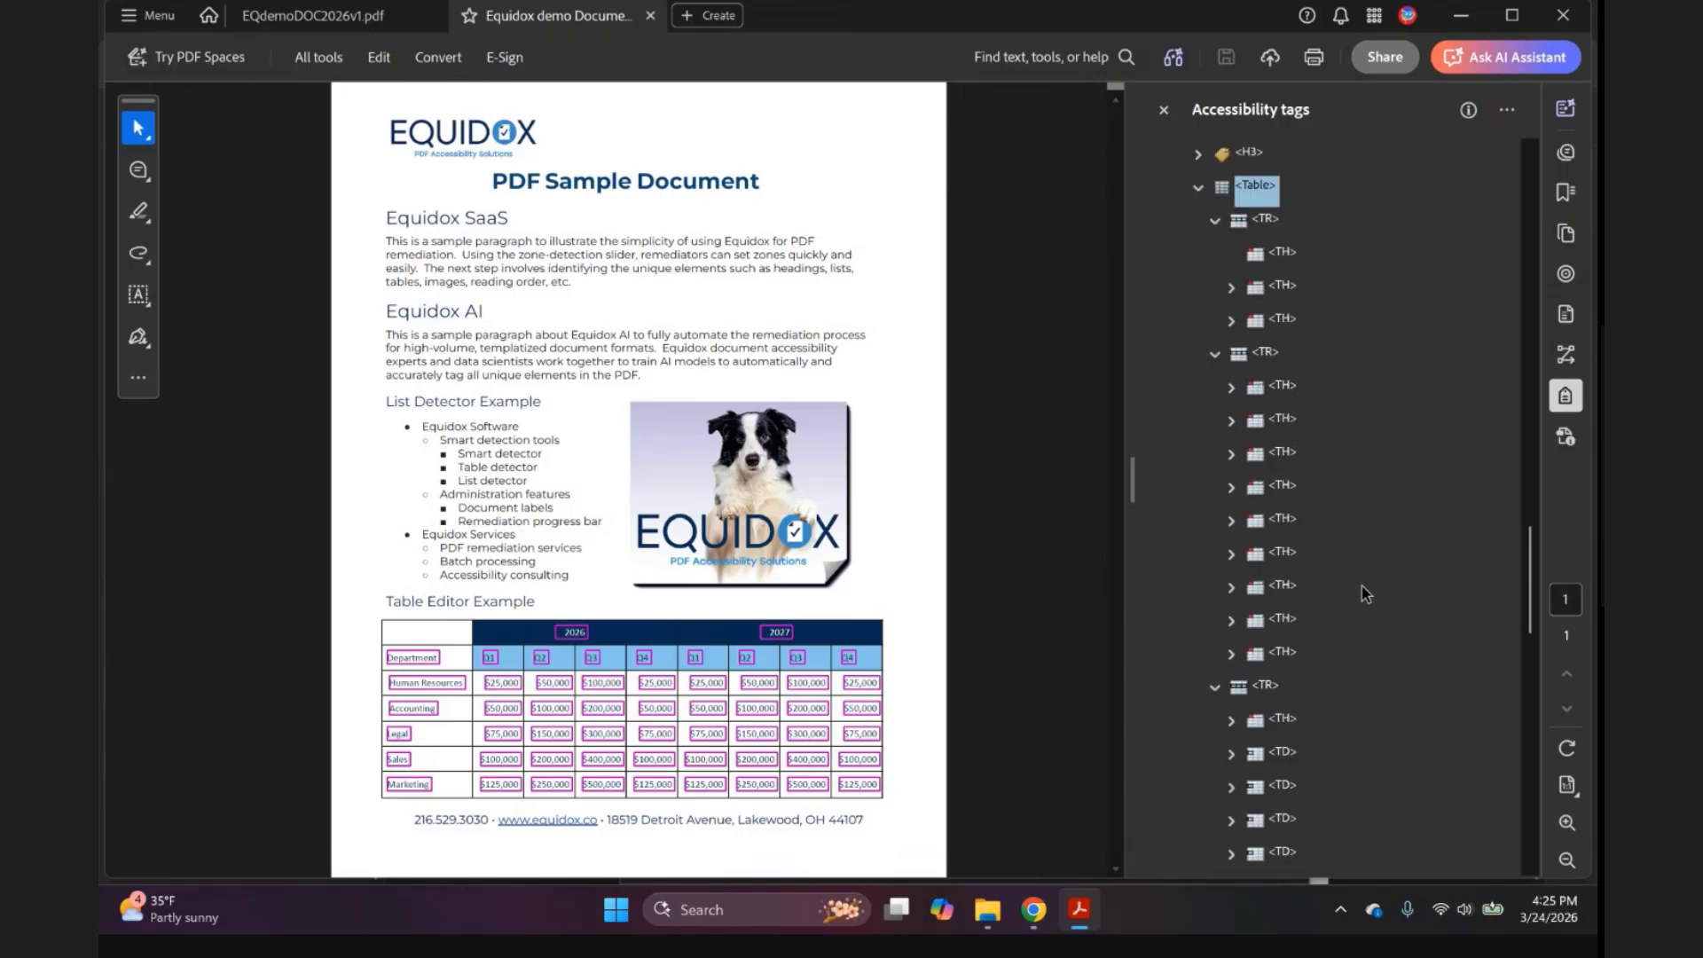
scroll(1361, 586, up, 2)
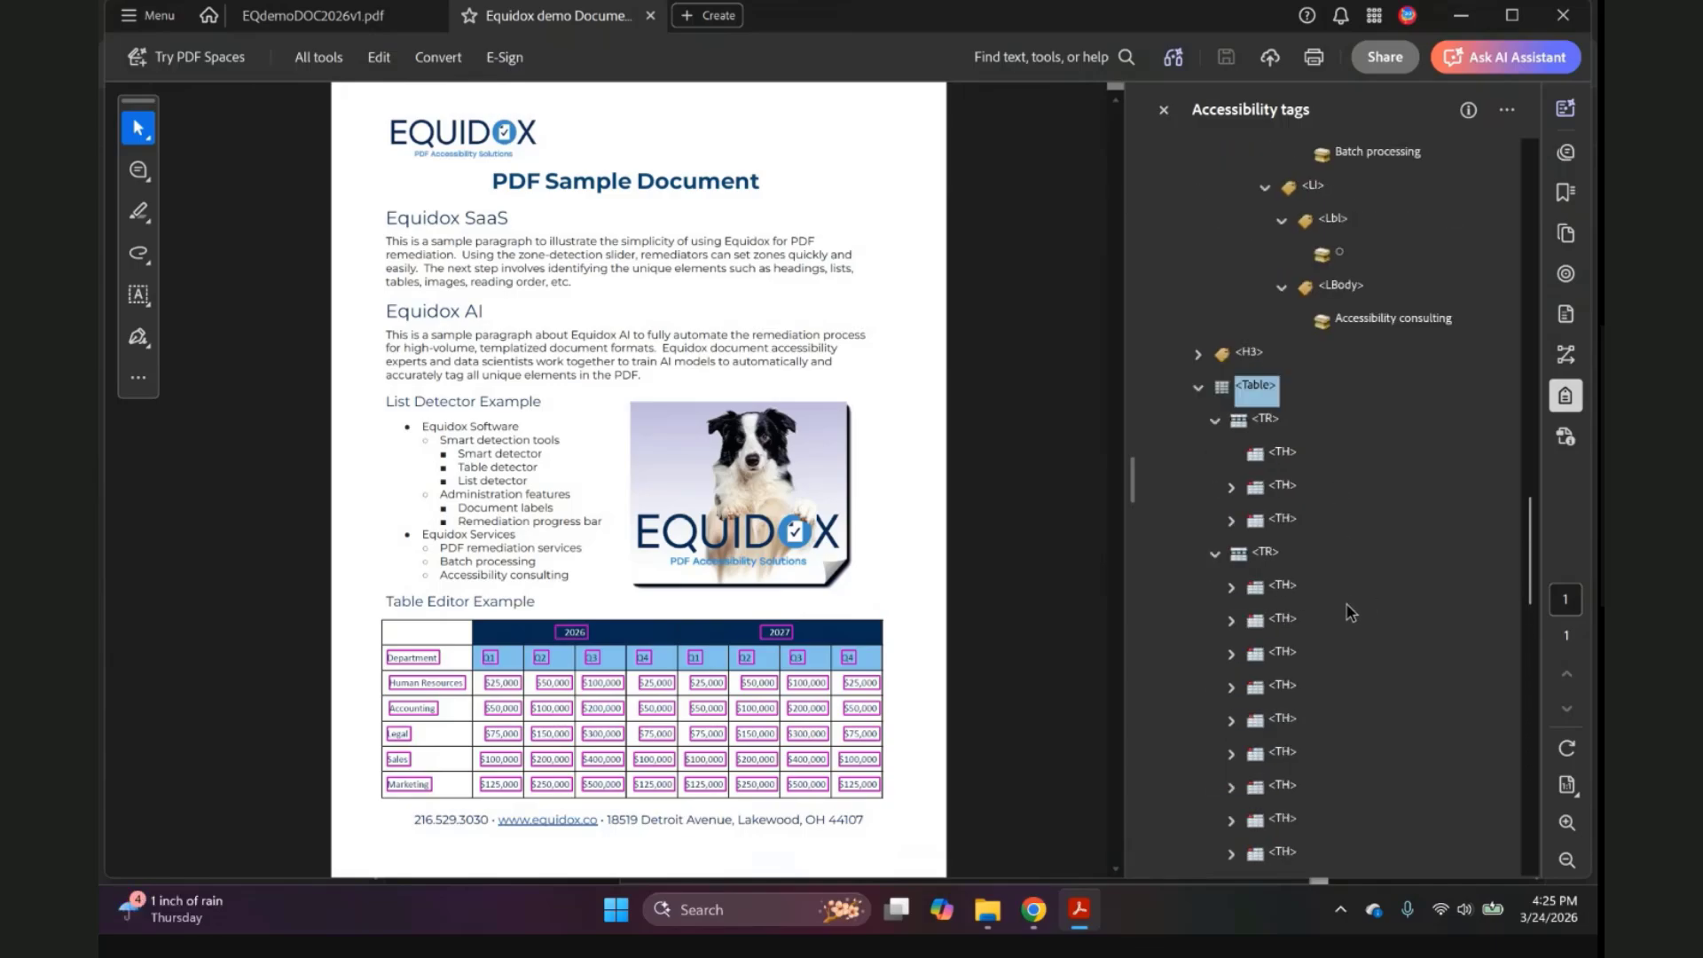
scroll(1350, 612, down, 15)
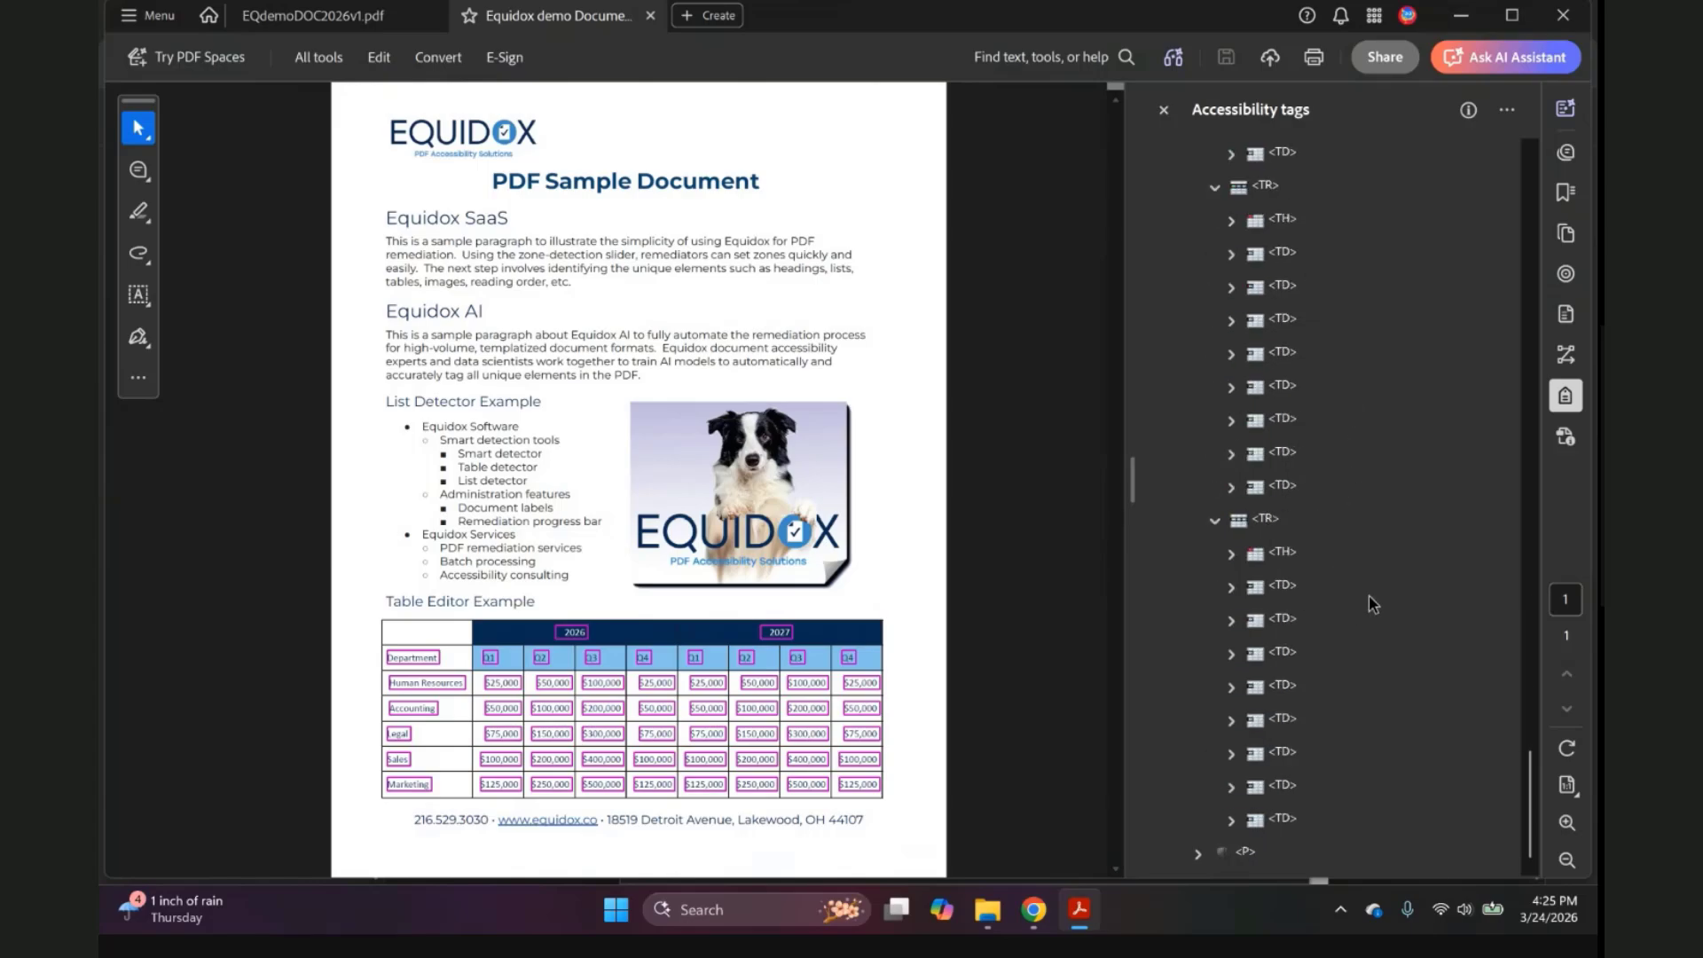
Check the page content highlighted by the footer paragraph tag, expand it, and inspect its nested Link tag.
click(1247, 853)
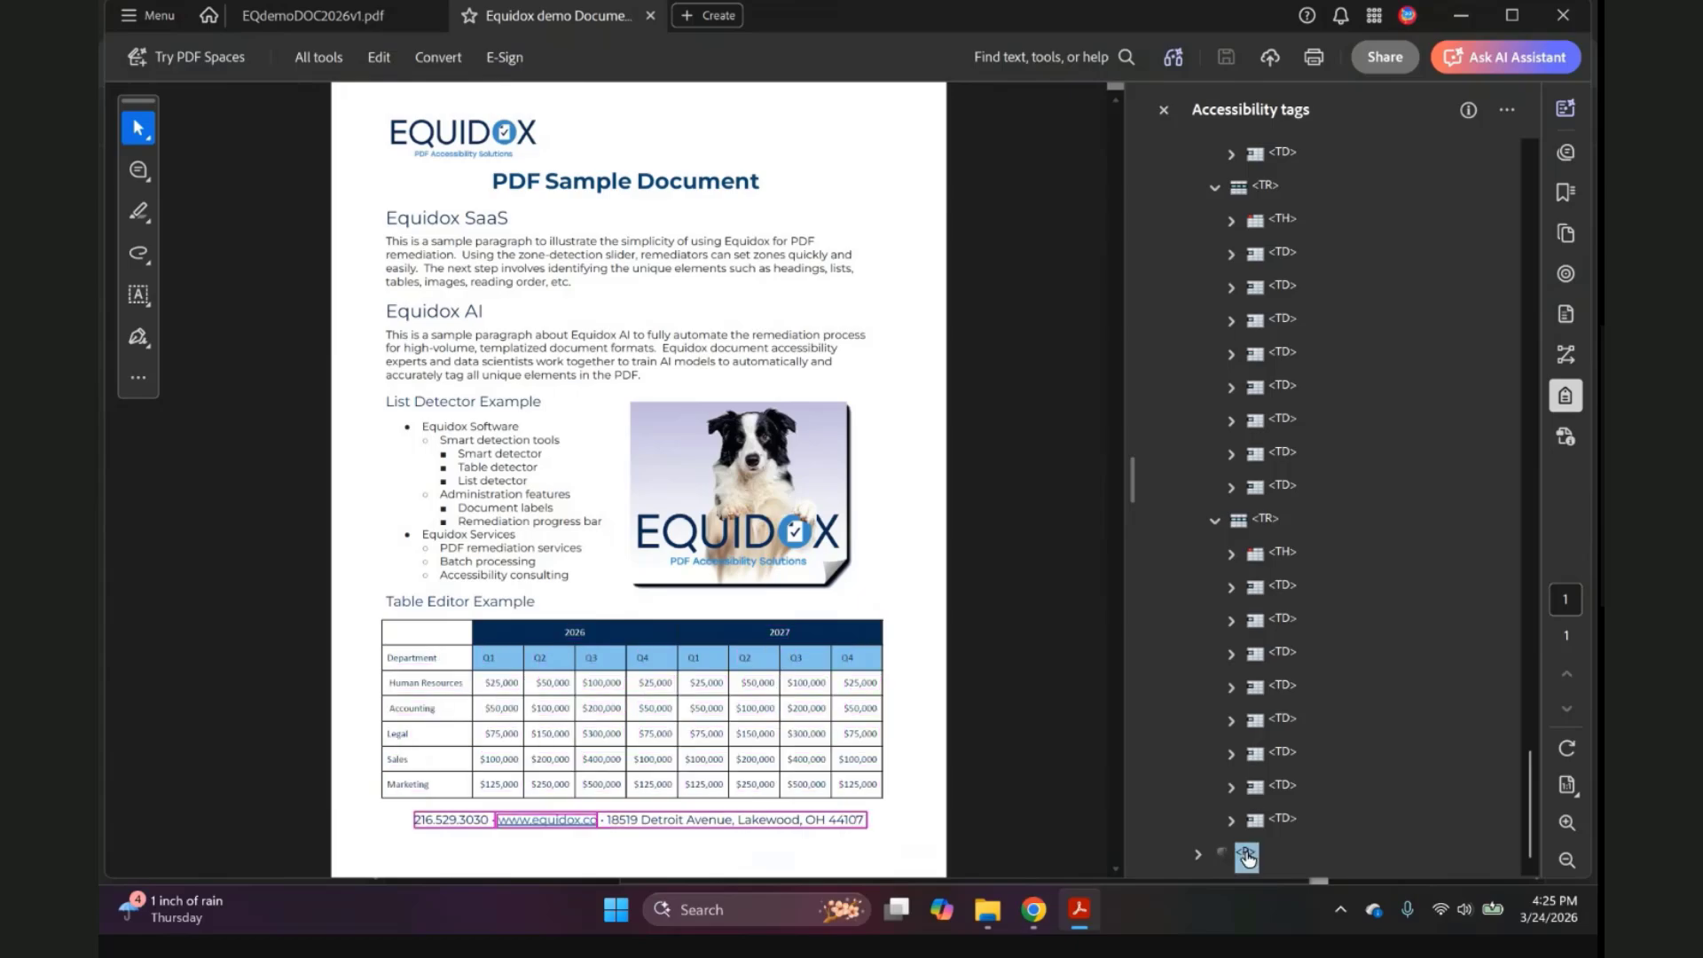
click(1199, 855)
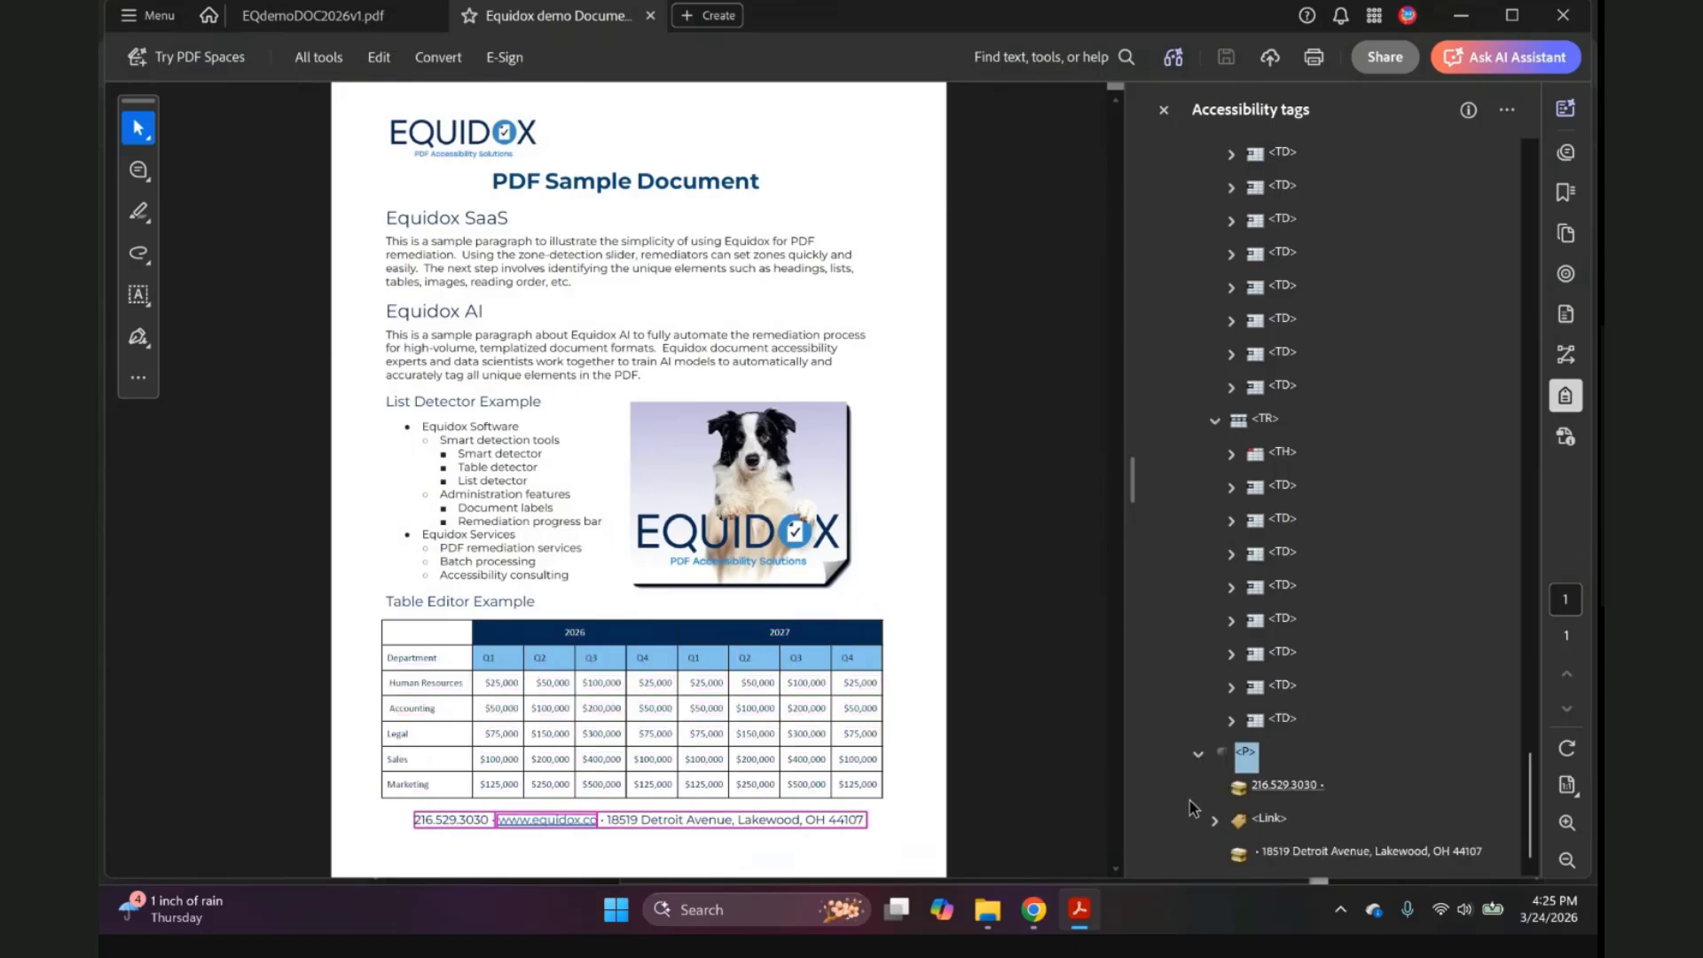
click(1268, 821)
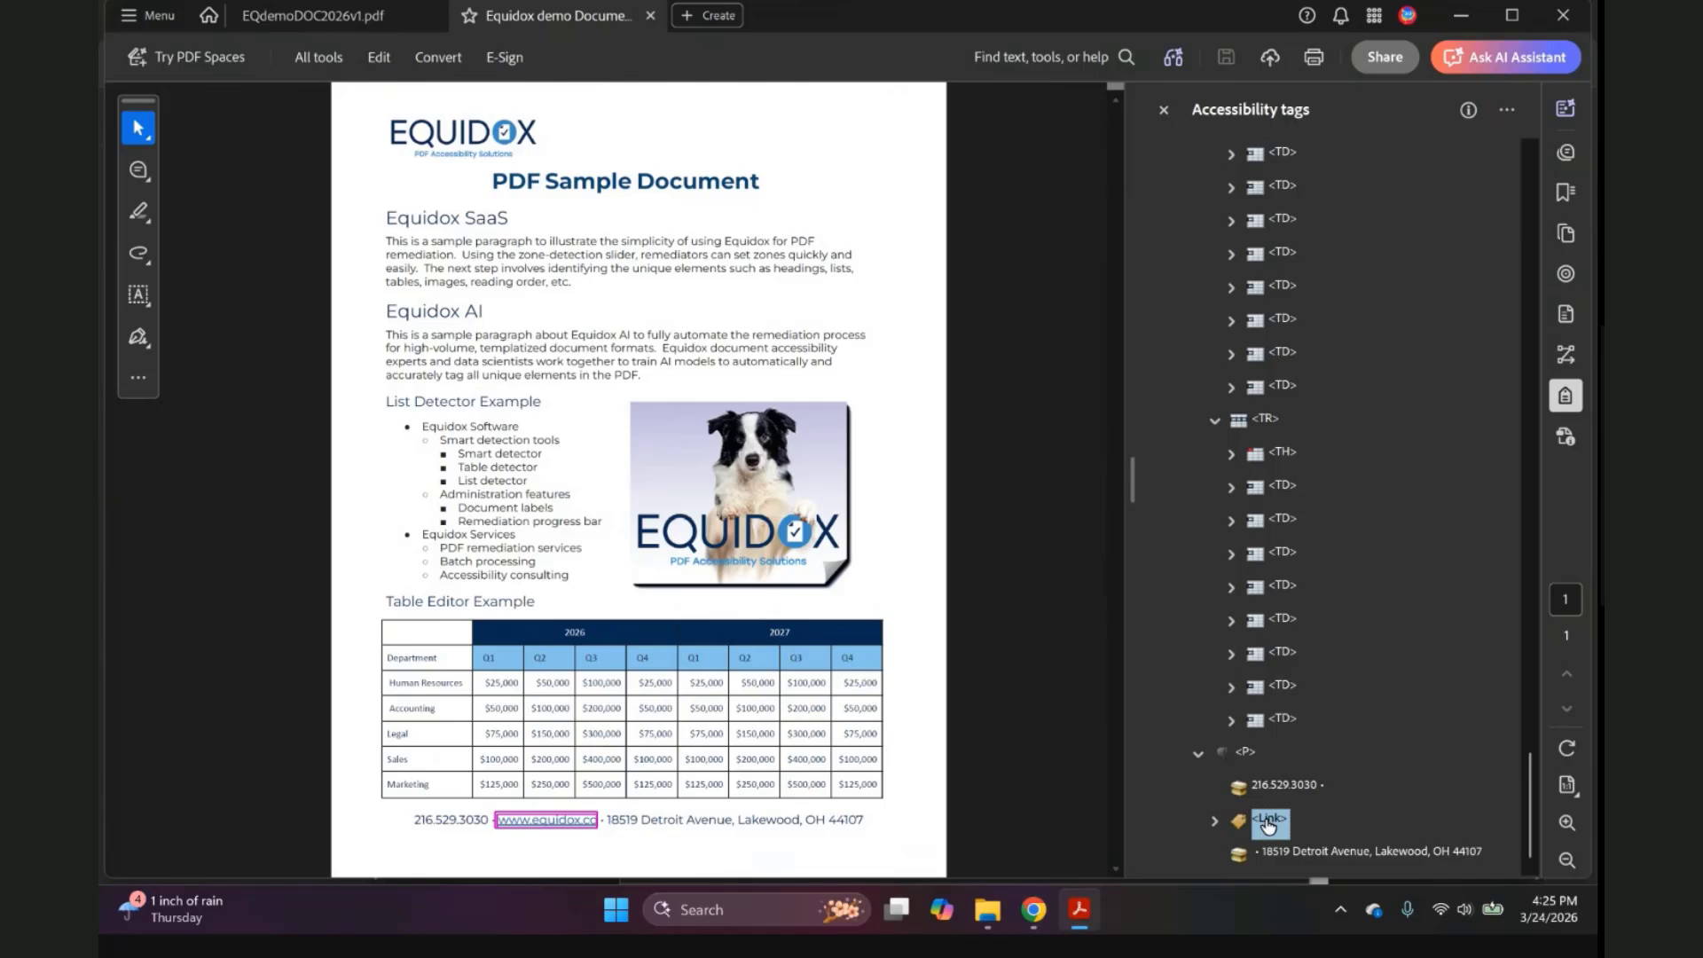
Find the Accessibility Check tool by searching for "acc" and run the check on the exported PDF.
click(1113, 60)
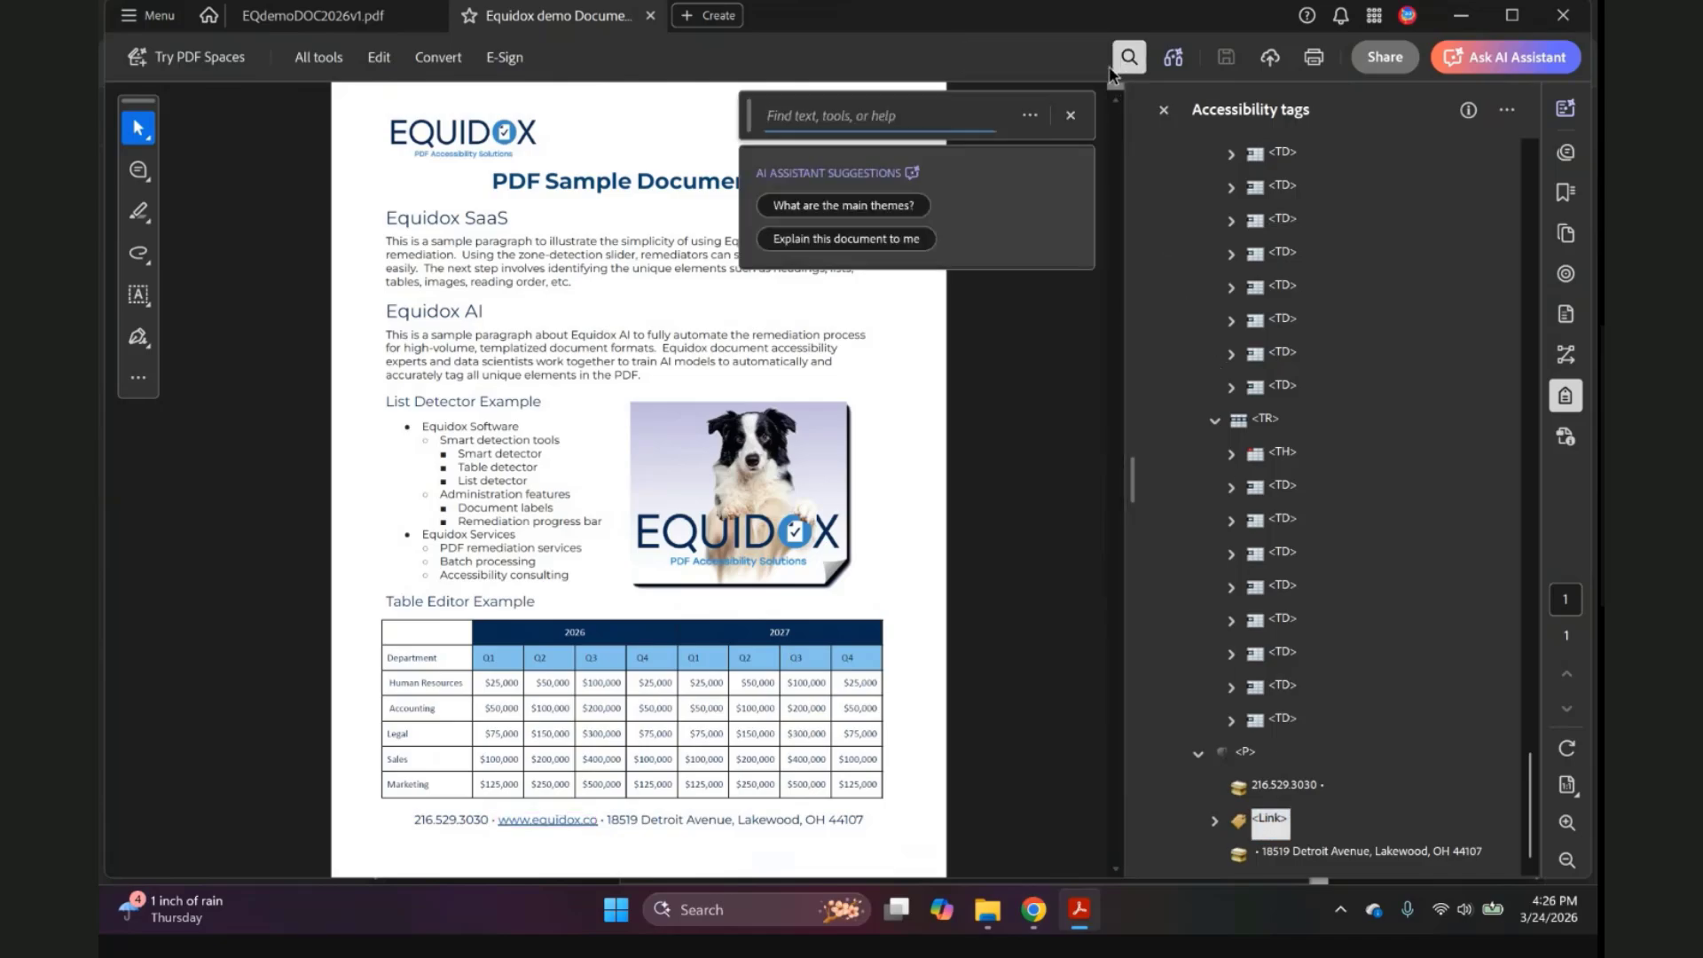
text(acc)
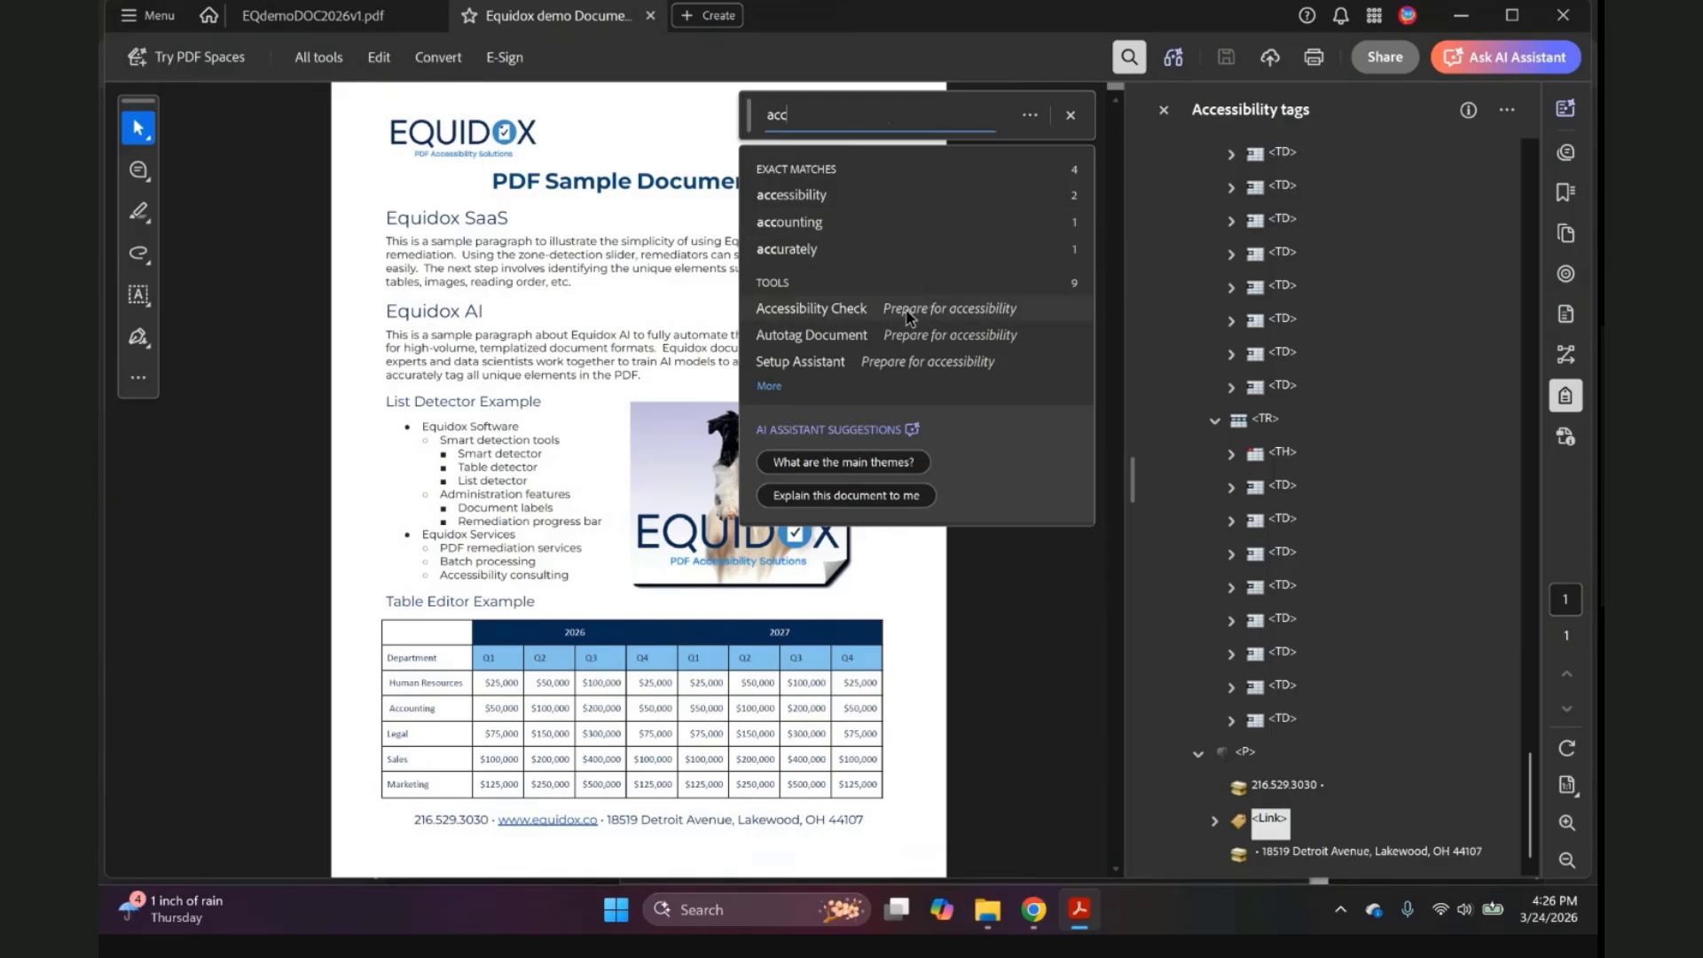
click(906, 309)
click(1000, 723)
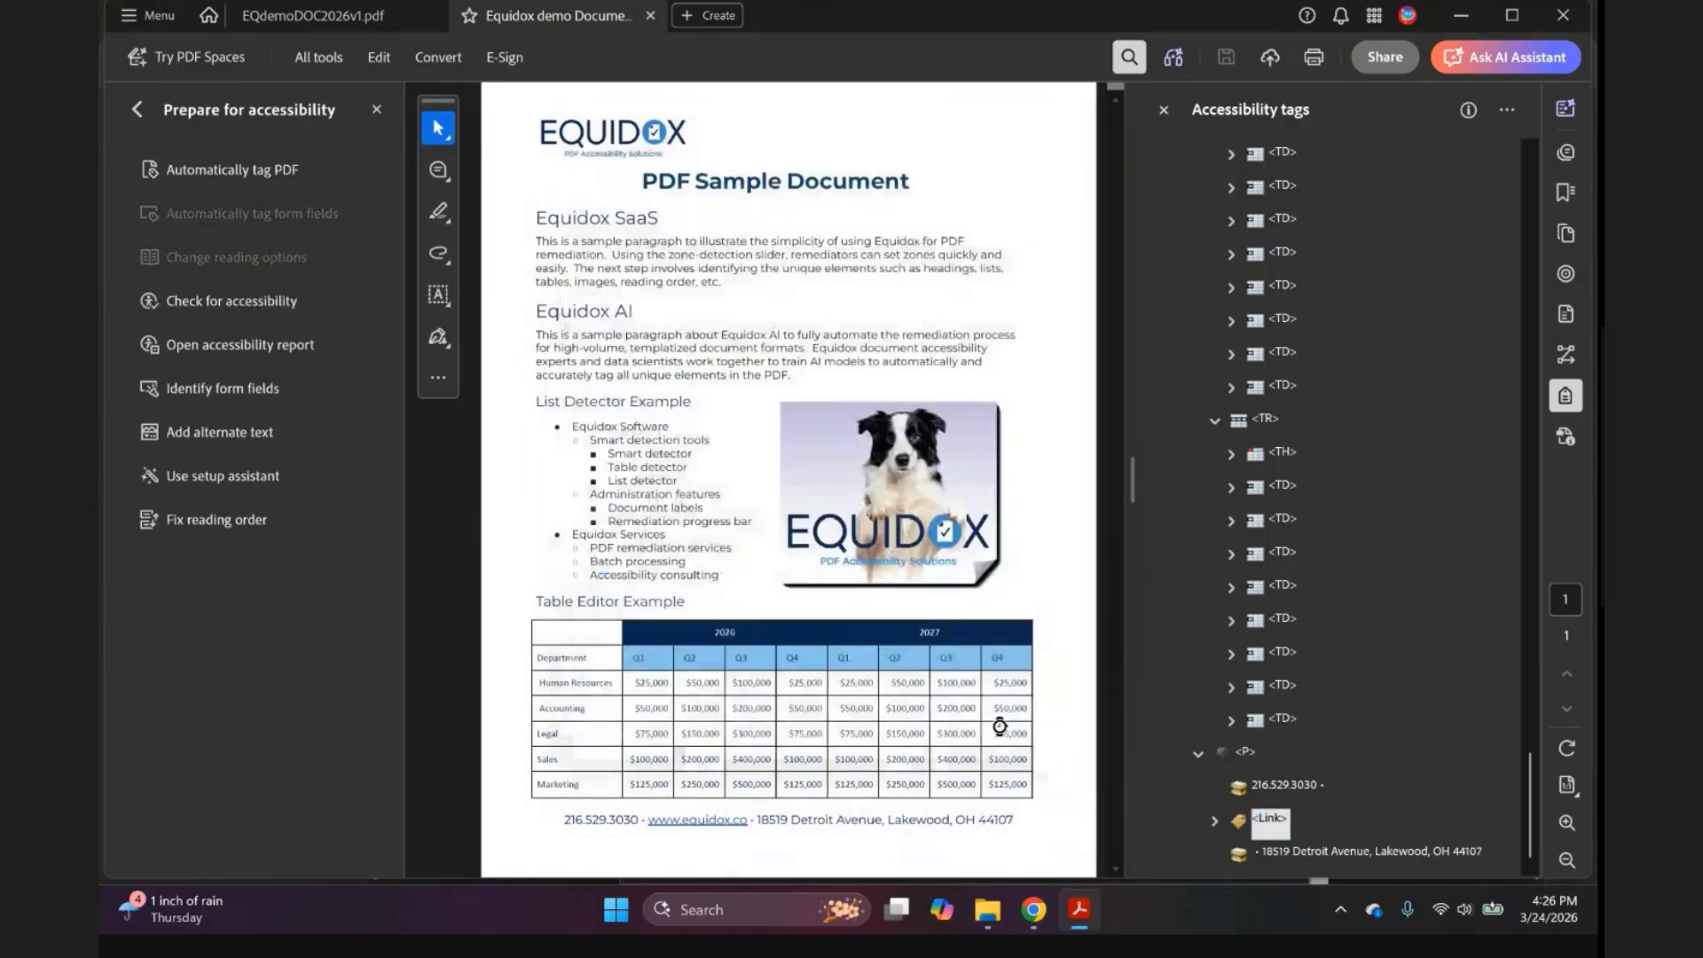
Expand the Headings, Lists, Tables and Alternate Text categories of the accessibility report to examine their rule results.
click(1148, 352)
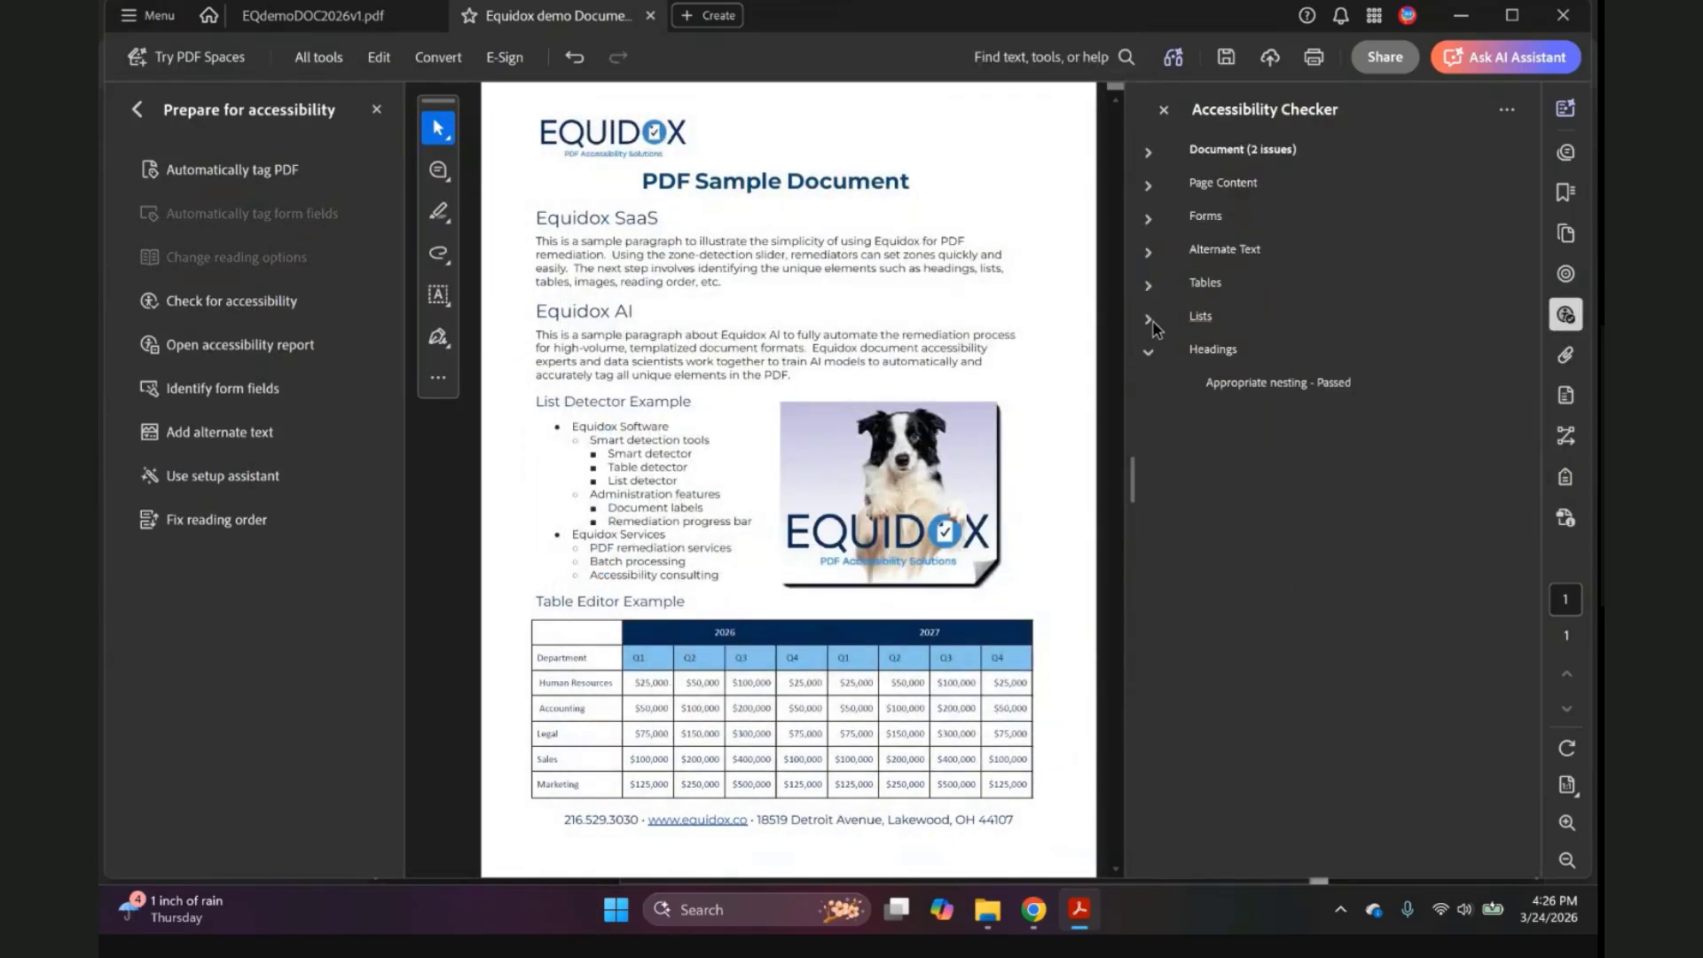
click(1149, 321)
click(1151, 284)
click(1152, 250)
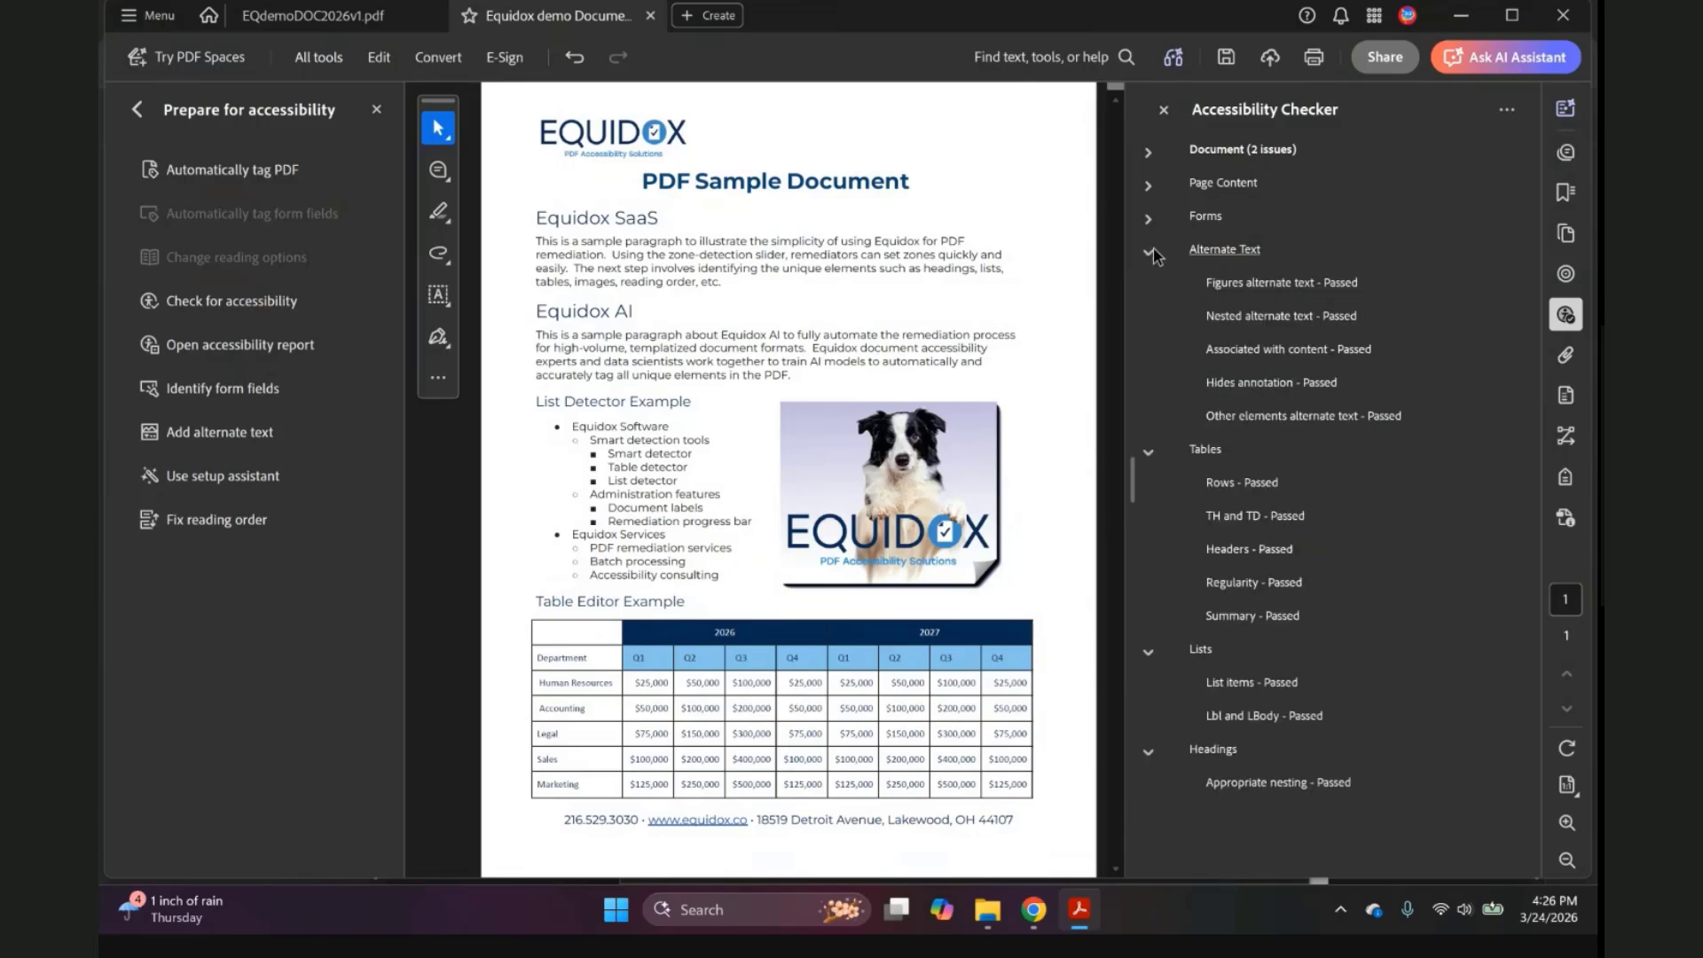
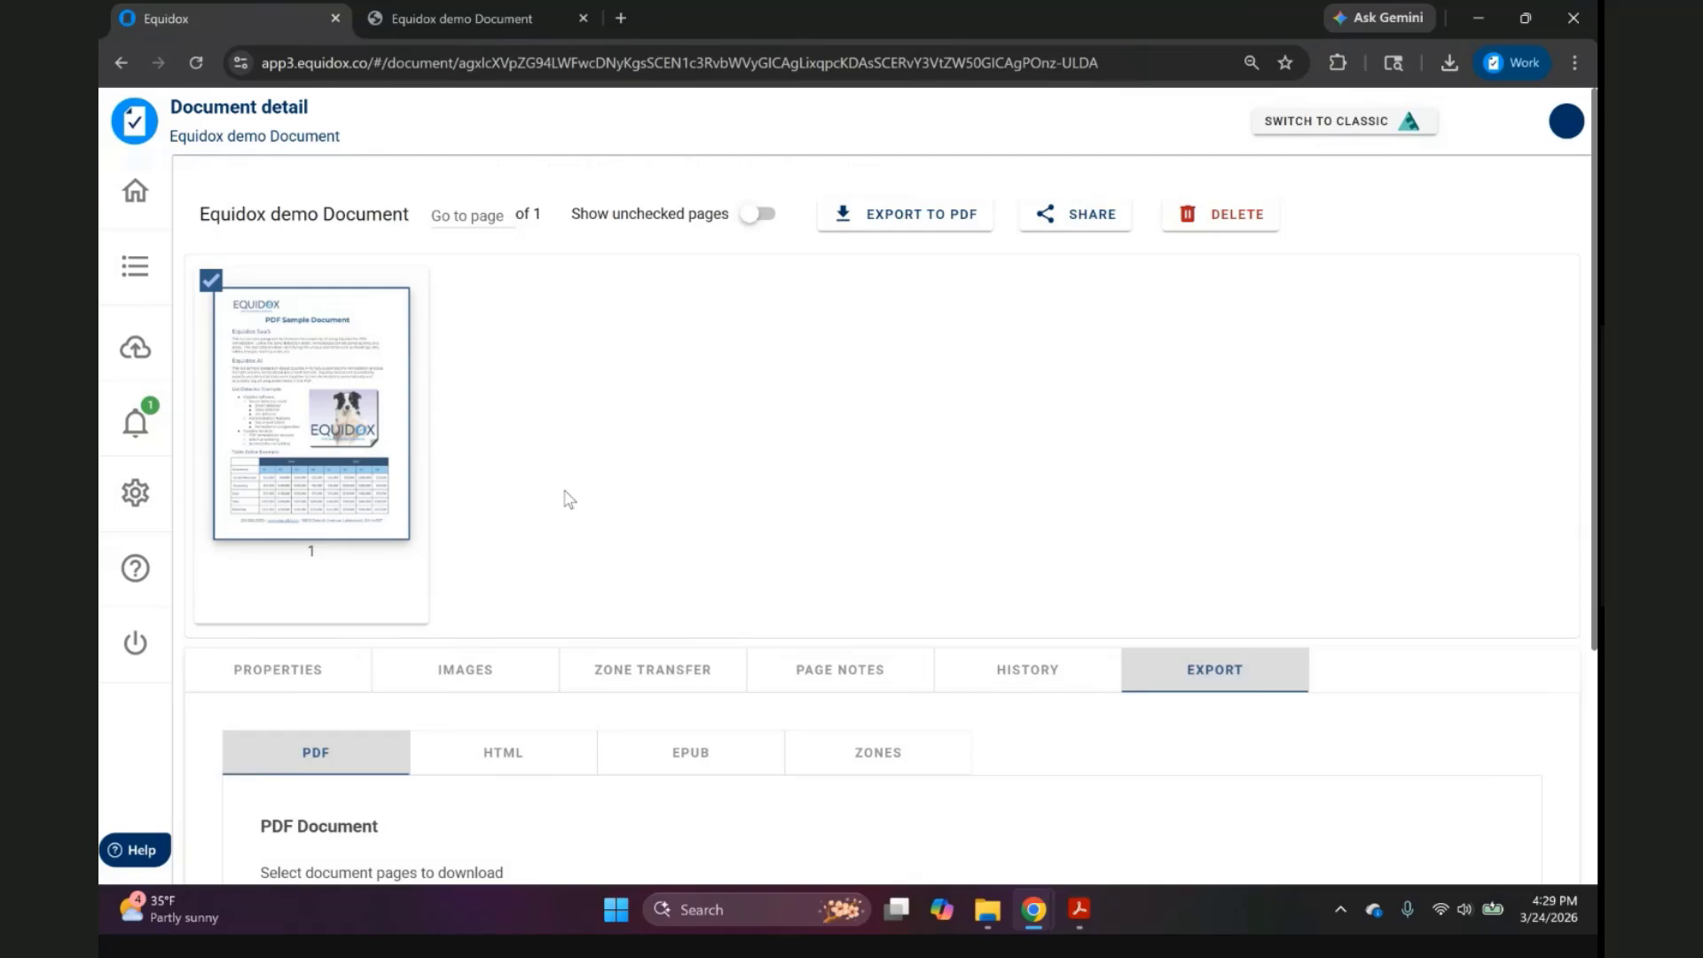
Switch to Equidox and review the demo document's PDF, HTML and EPUB export options.
scroll(572, 497, down, 3)
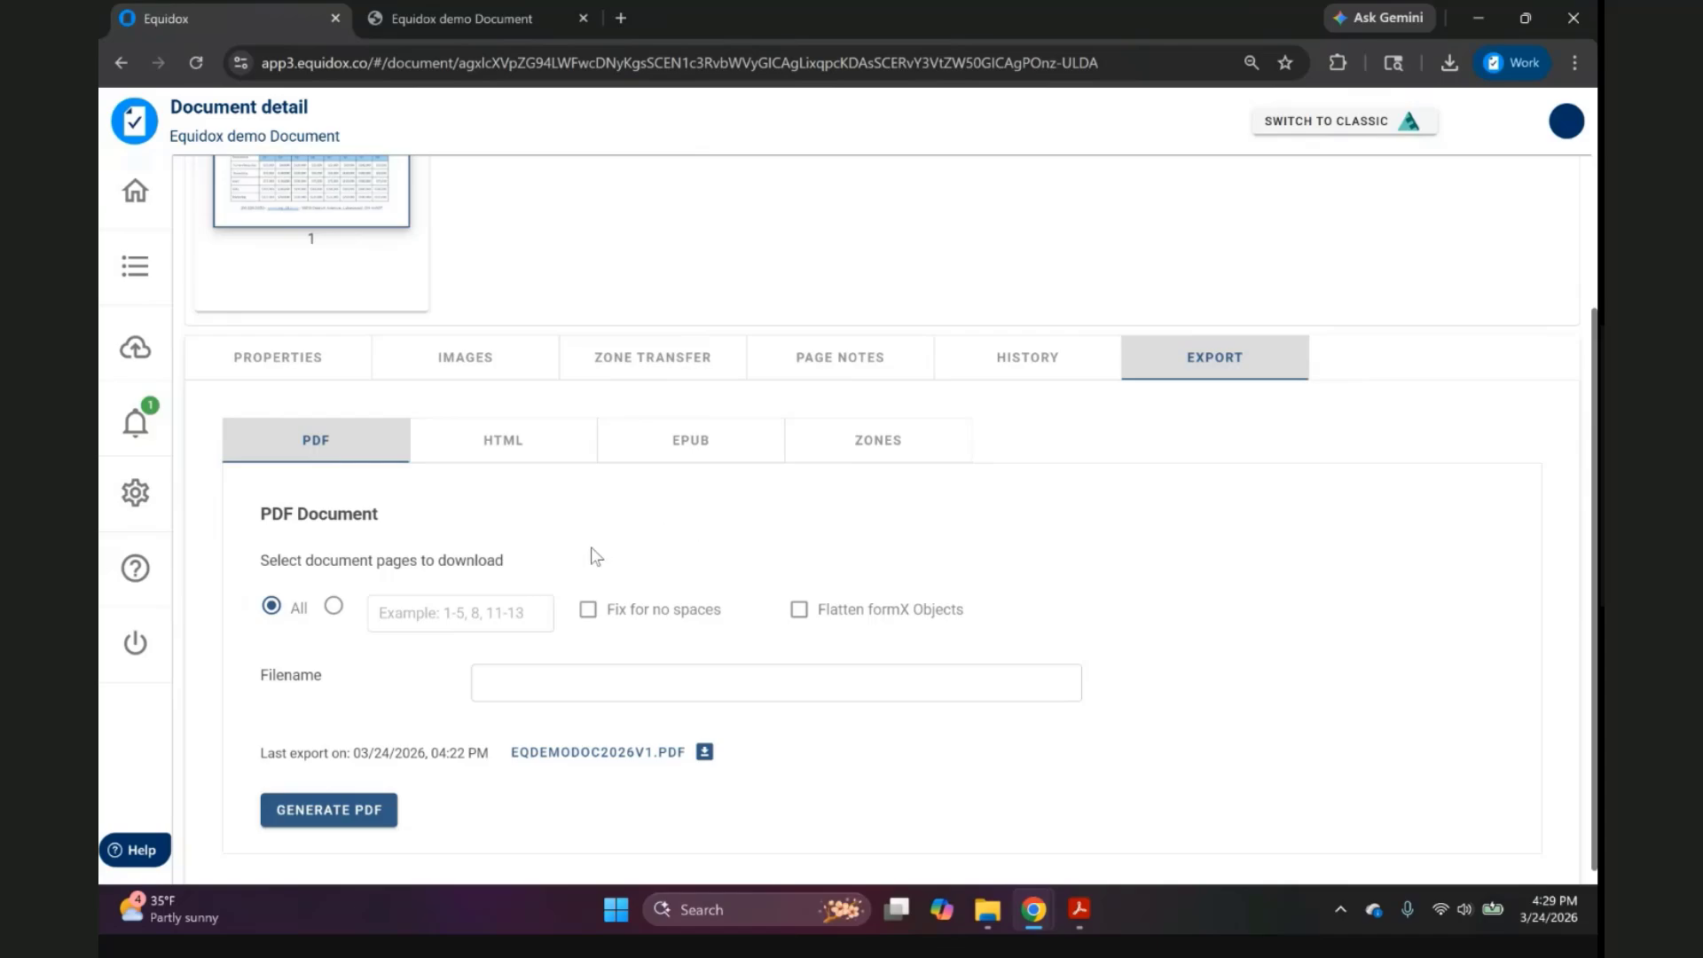
click(490, 454)
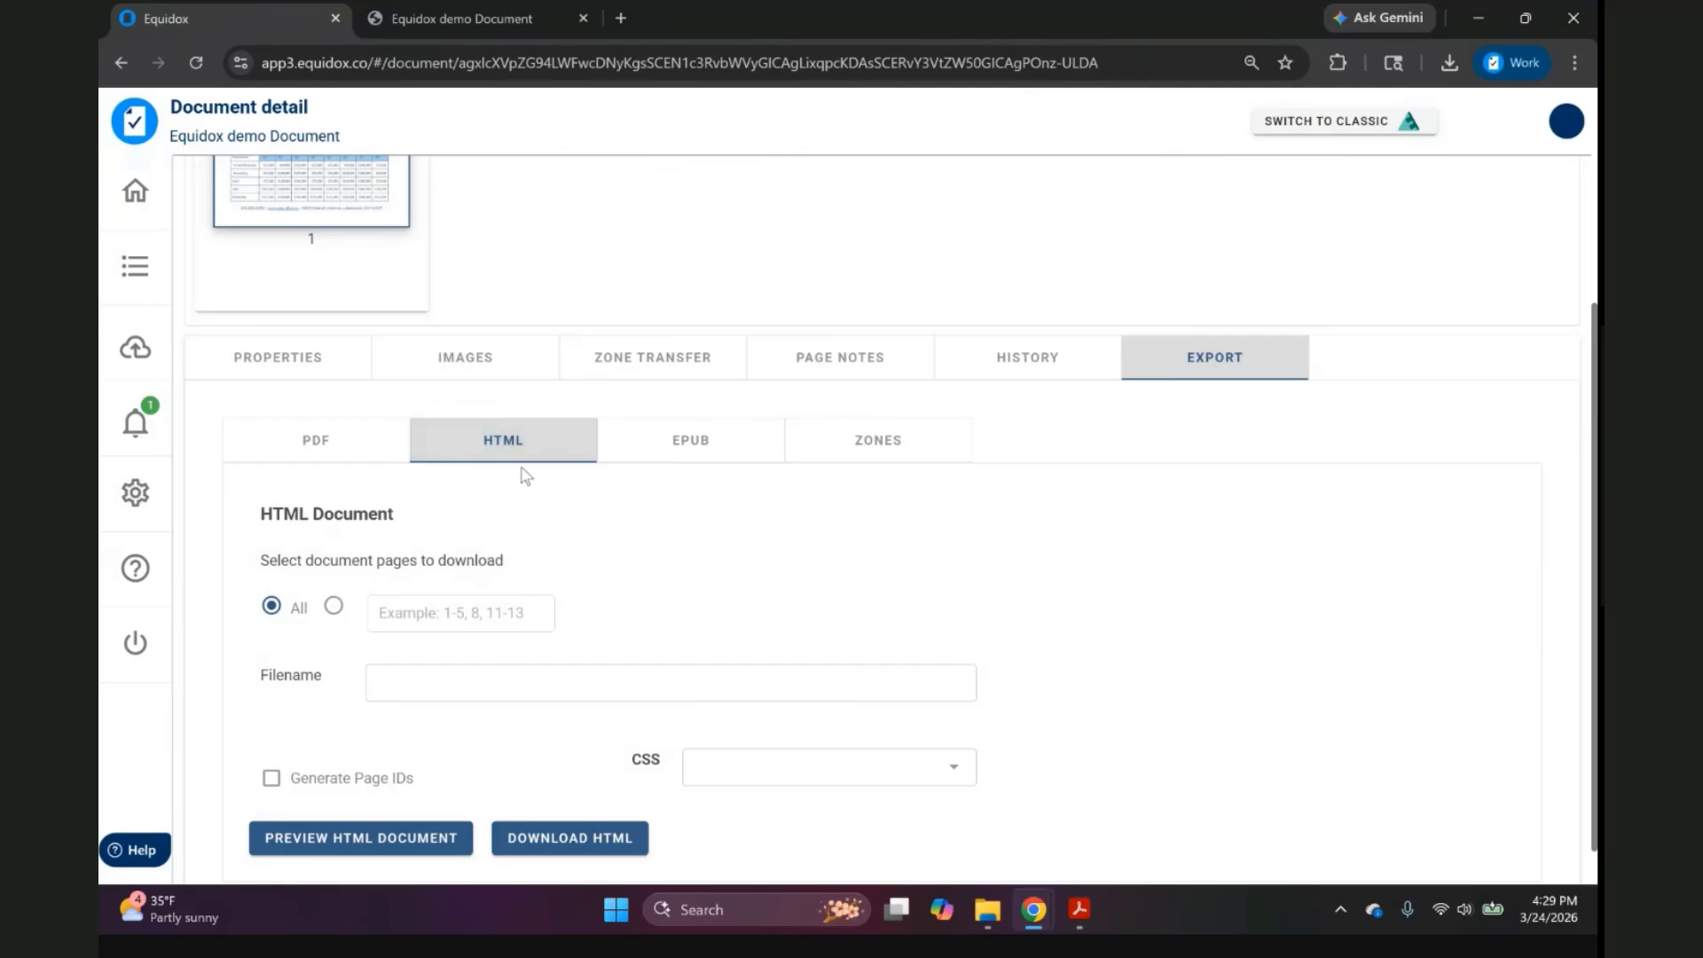
click(688, 444)
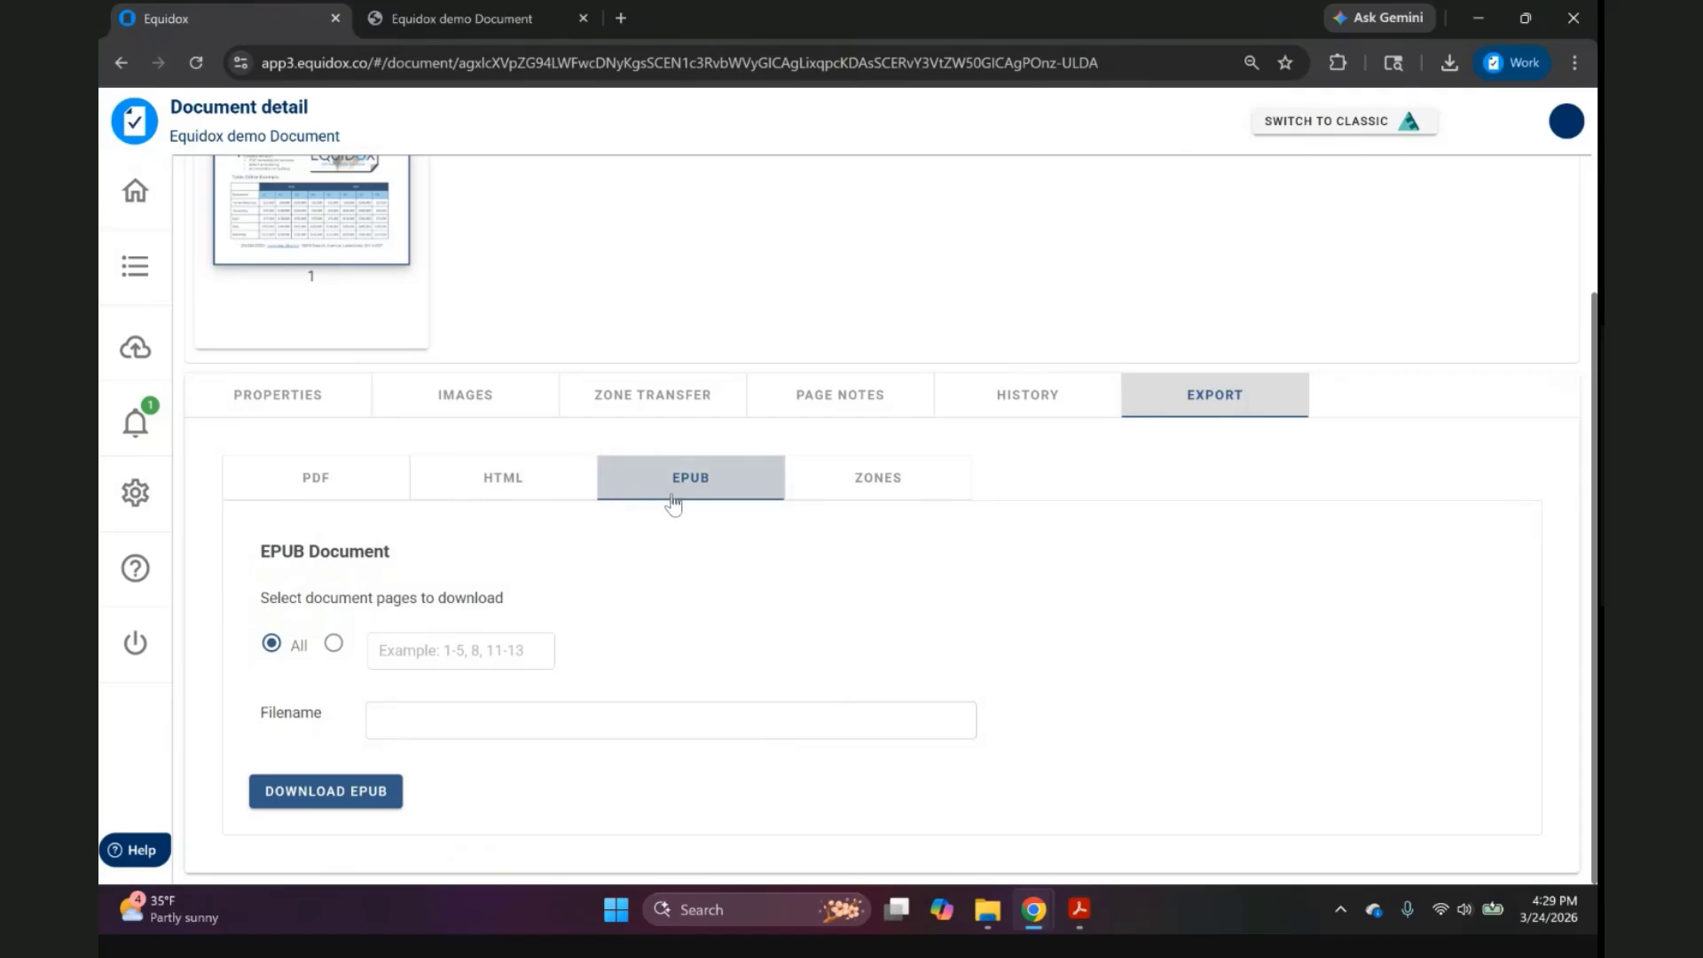
Download the document zones for all pages of the Equidox demo Document.
click(868, 496)
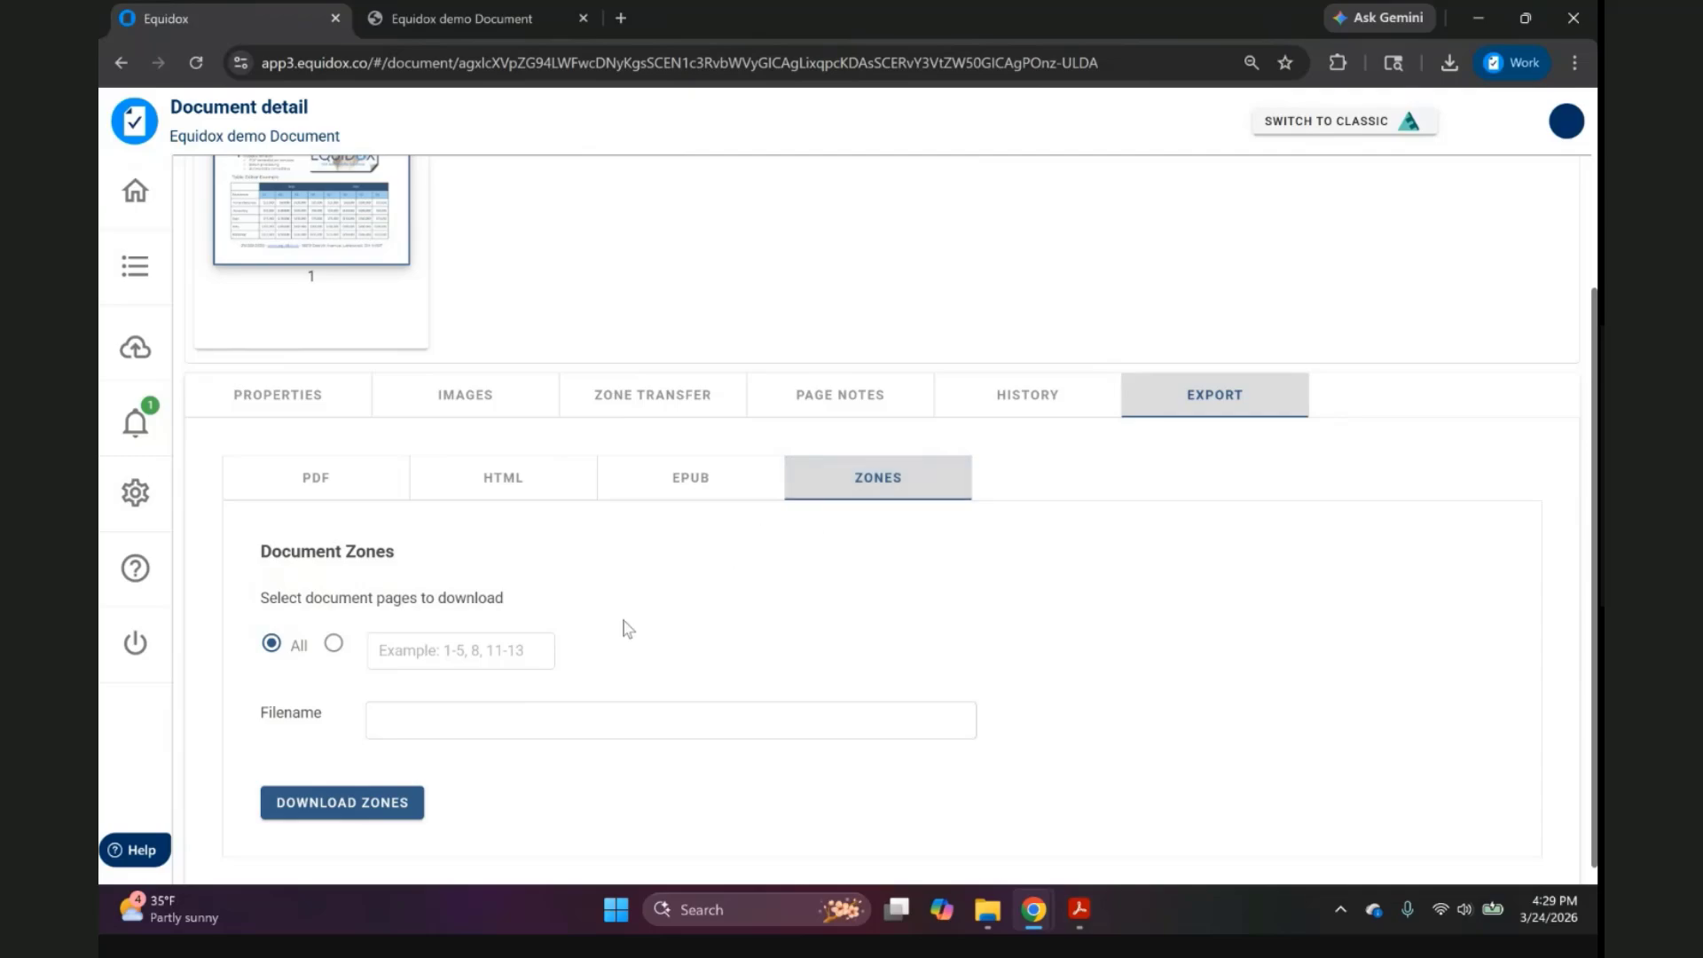
click(326, 802)
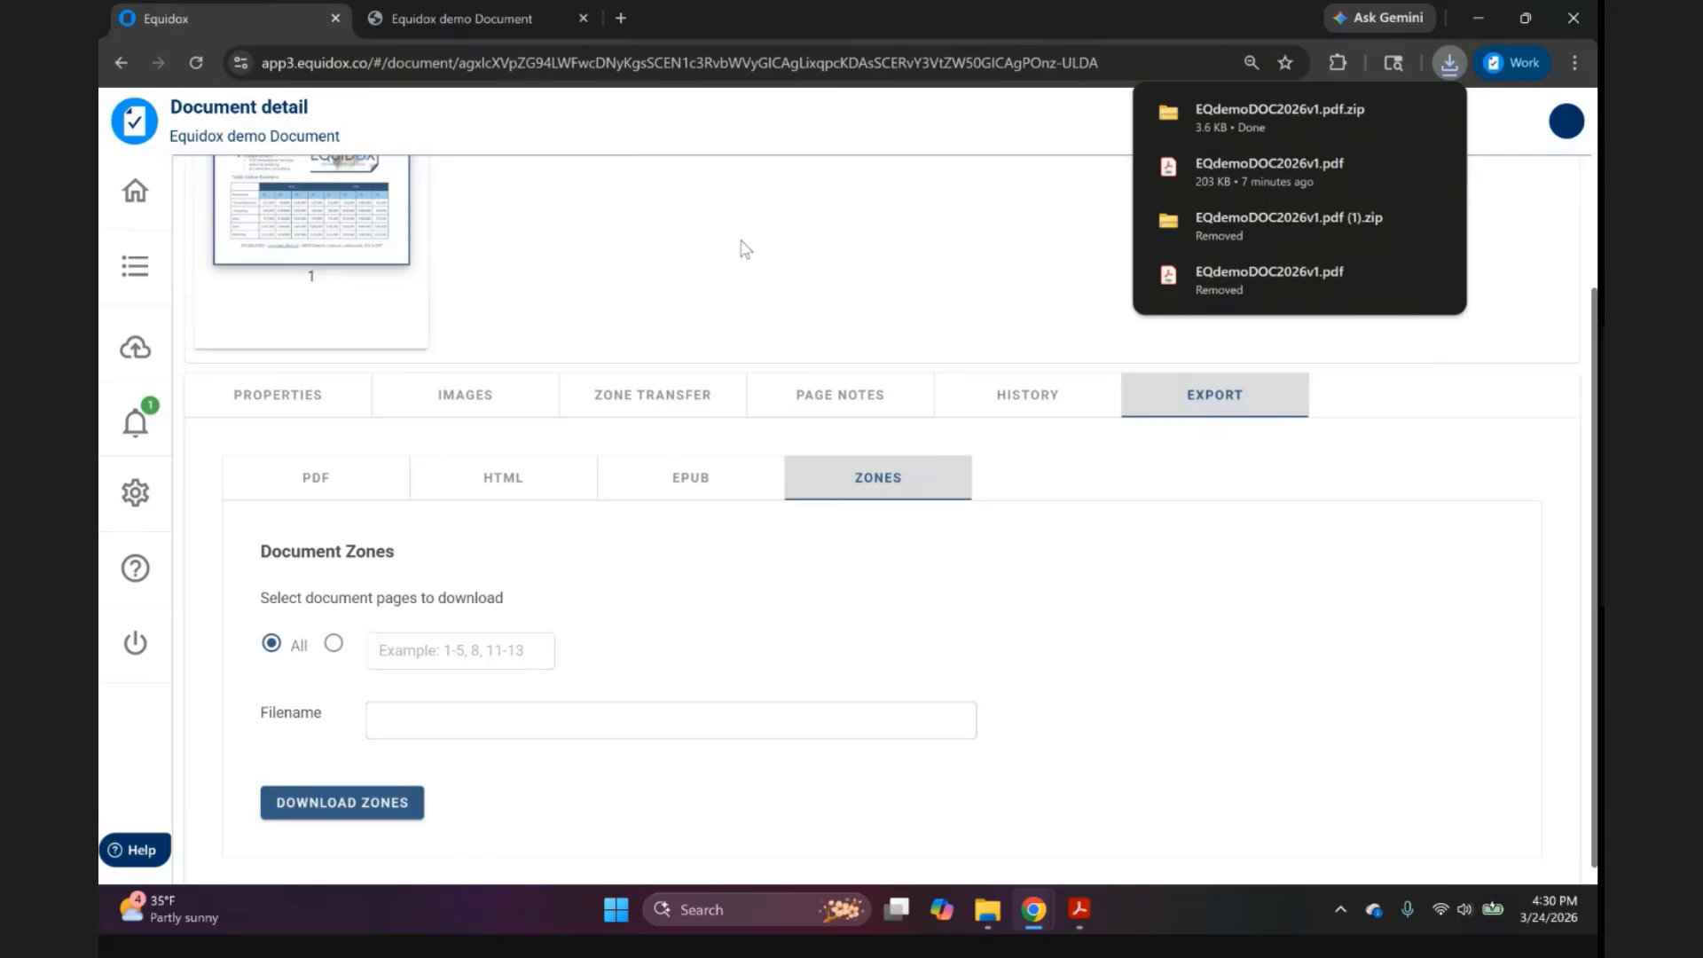
click(751, 236)
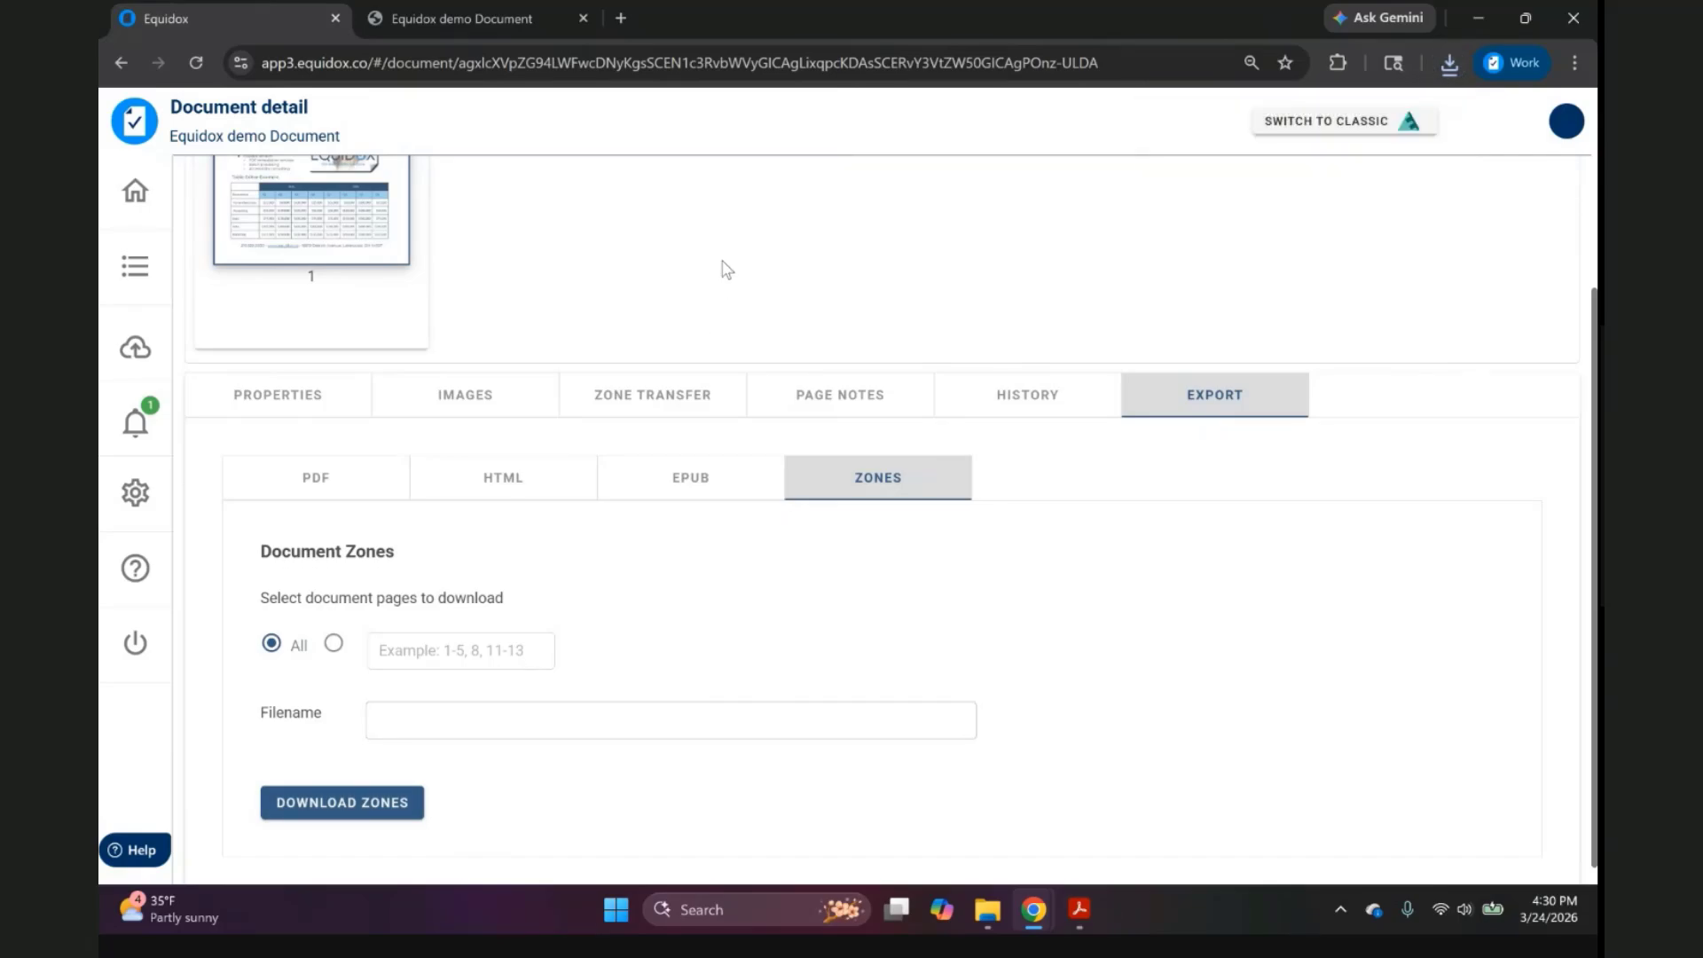
Clear the recently imported entry and import EQdemoDOC2026v1.pdf again from the Demo Documents folder.
scroll(726, 269, up, 3)
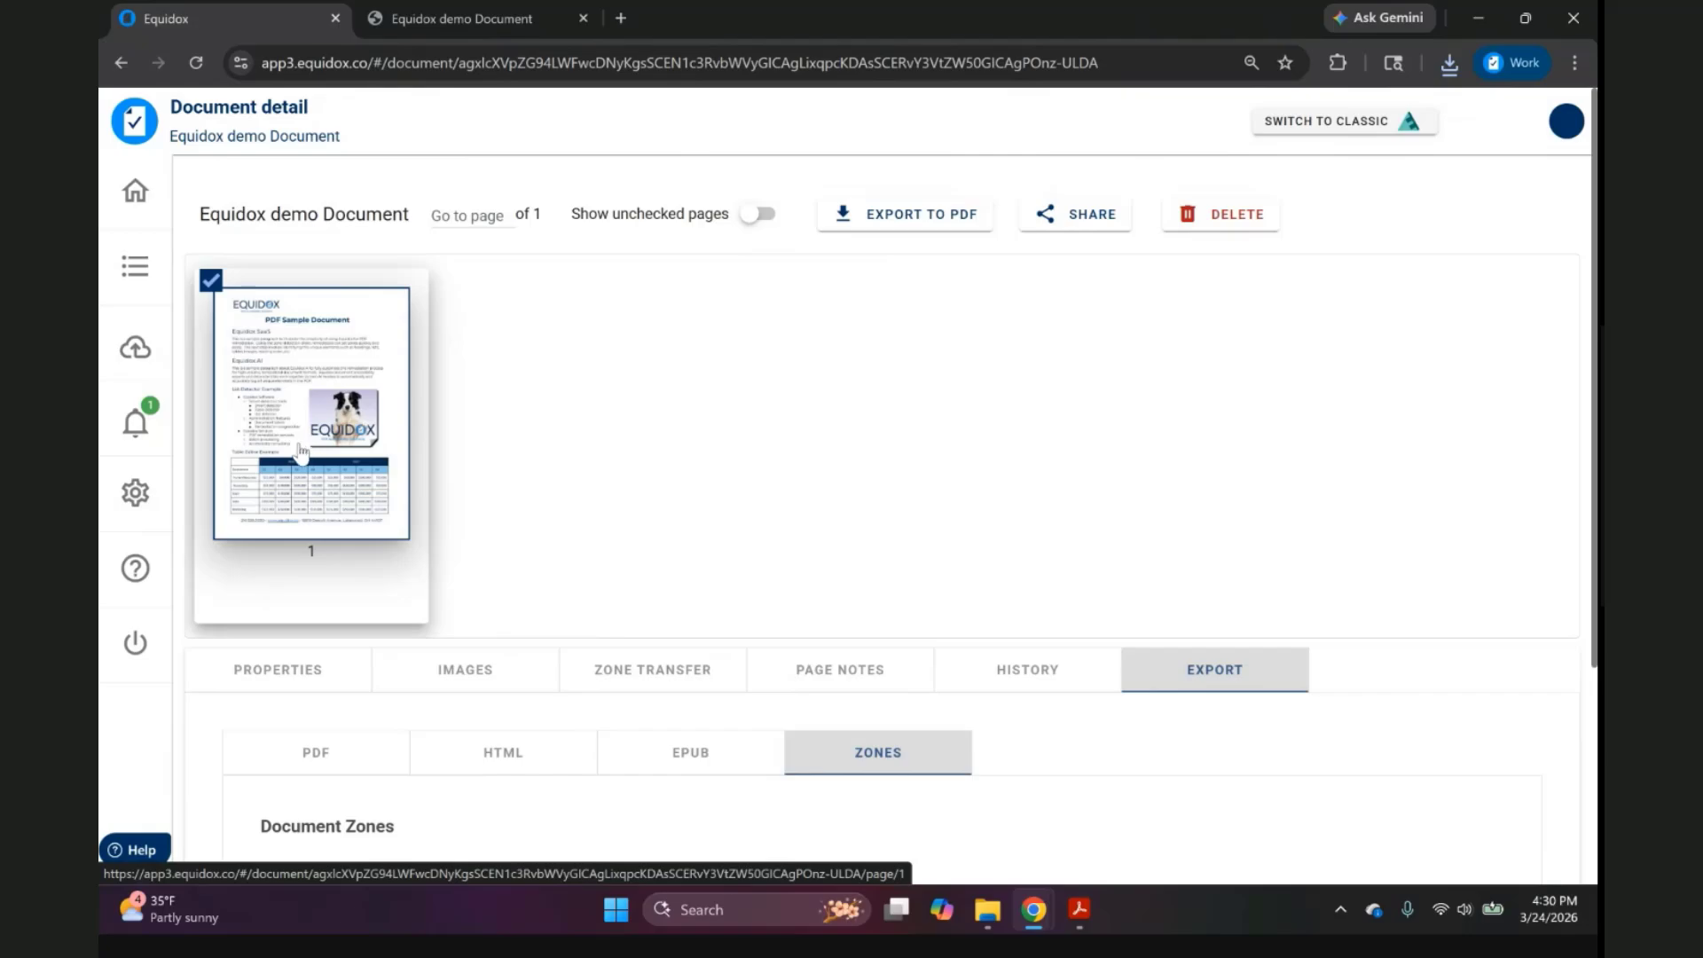
click(138, 348)
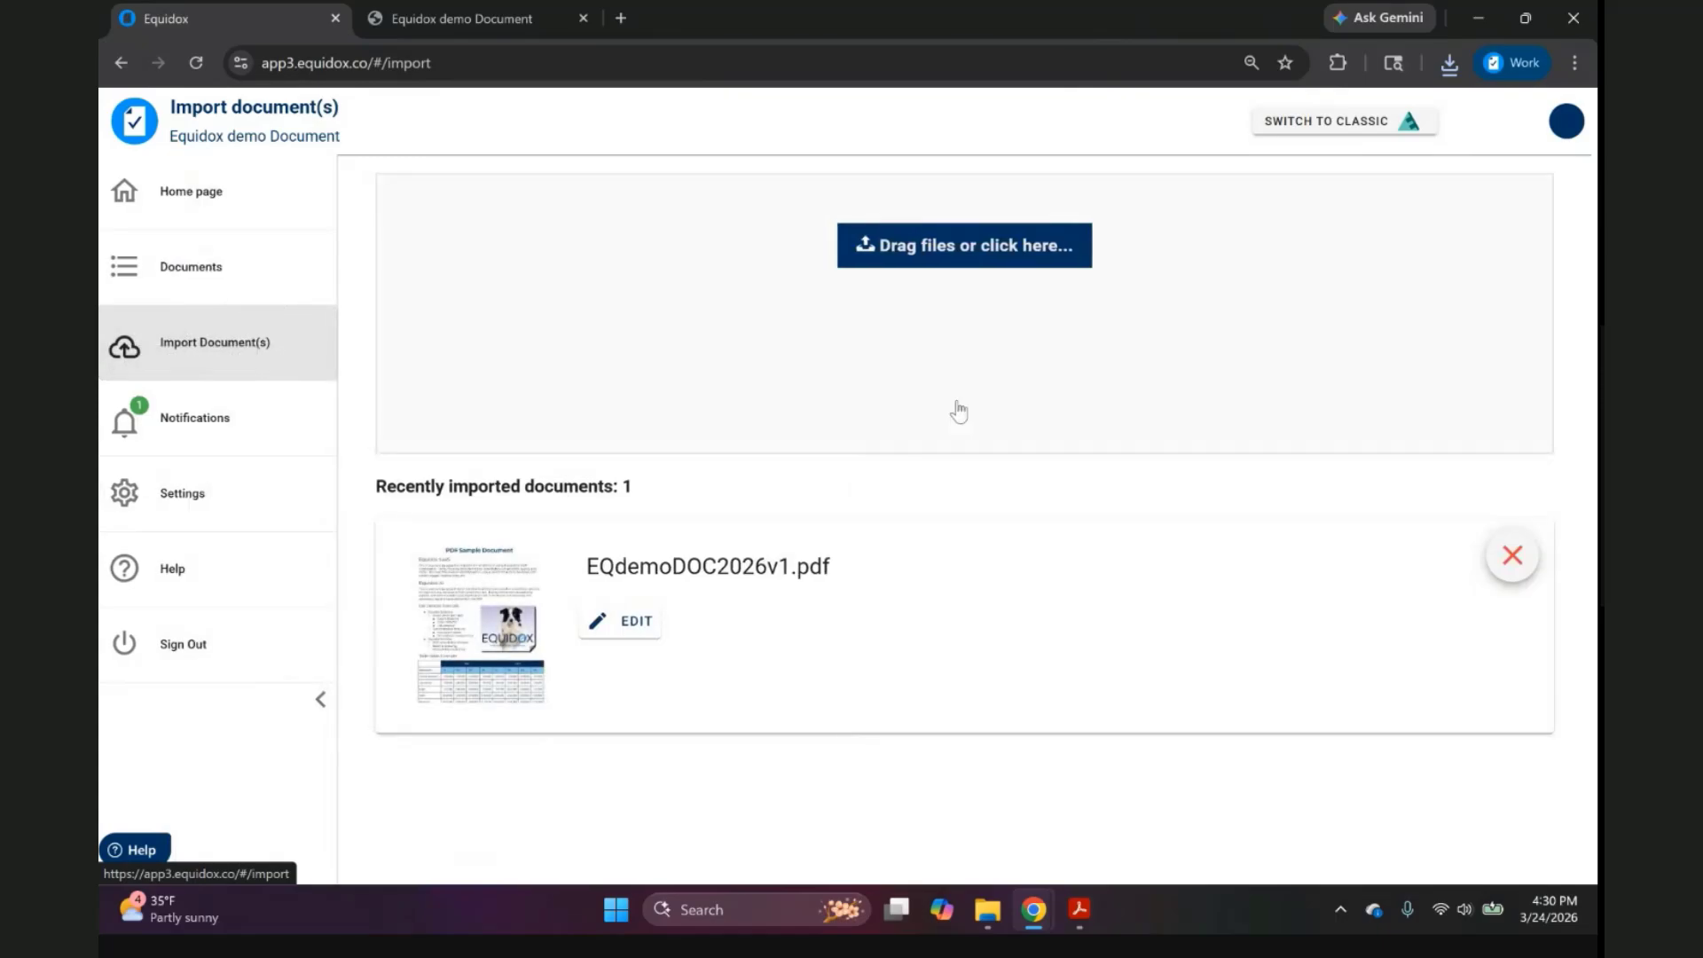
click(1512, 555)
click(987, 909)
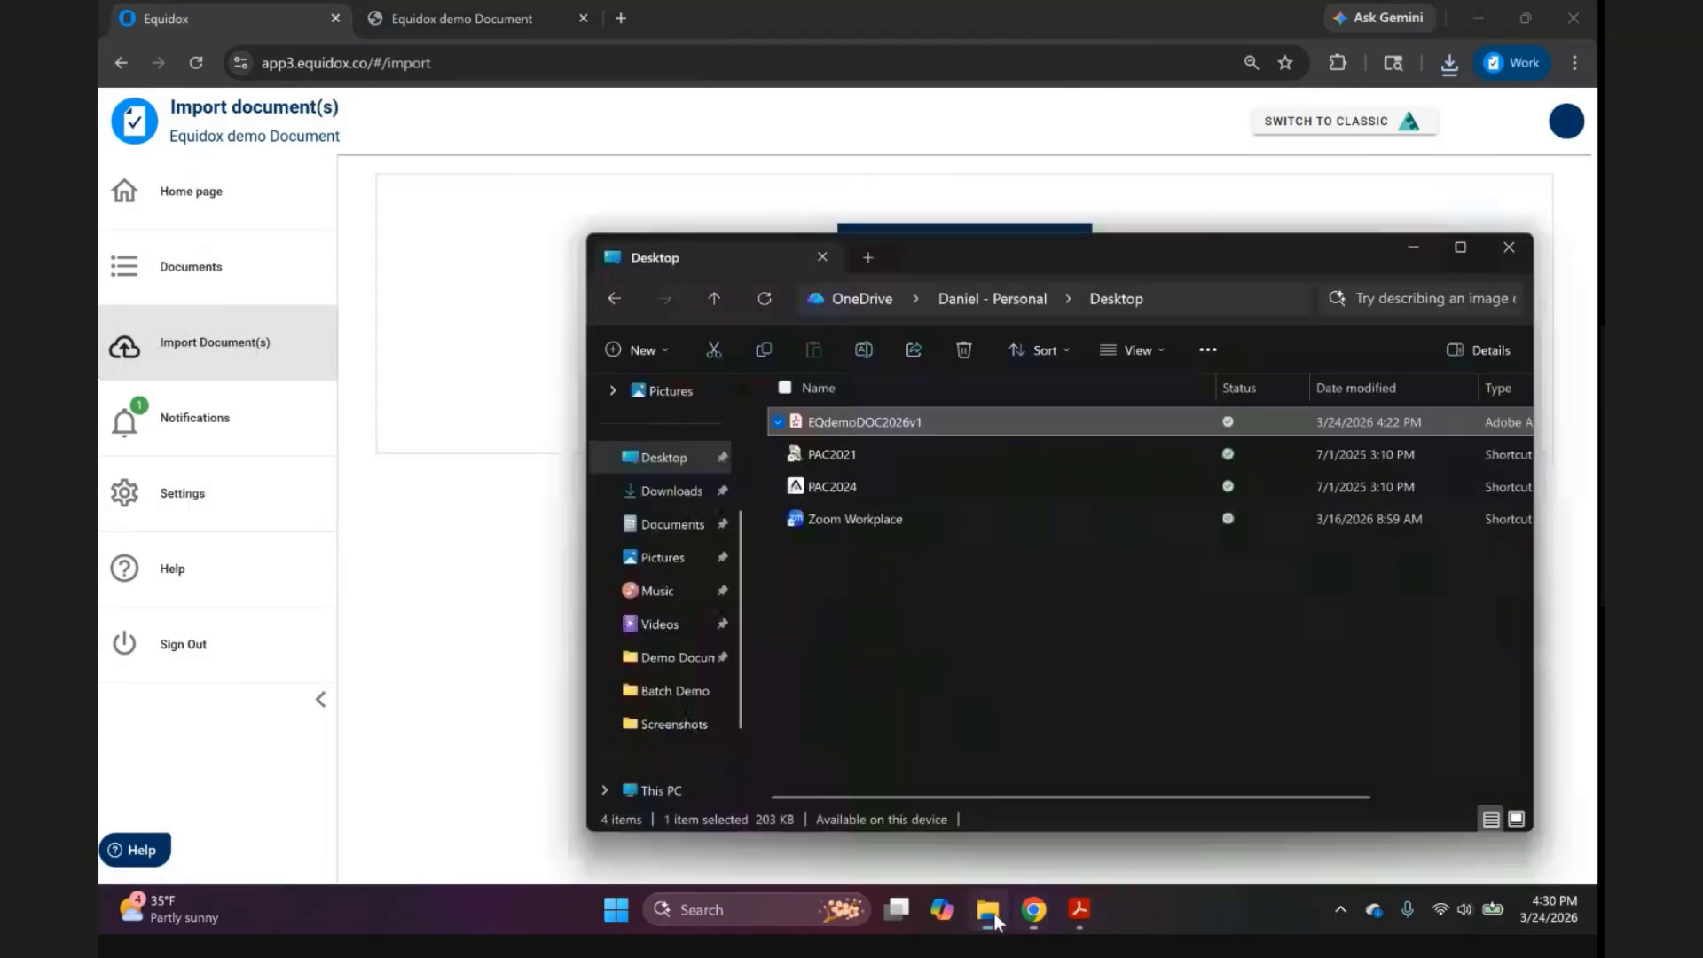
click(677, 658)
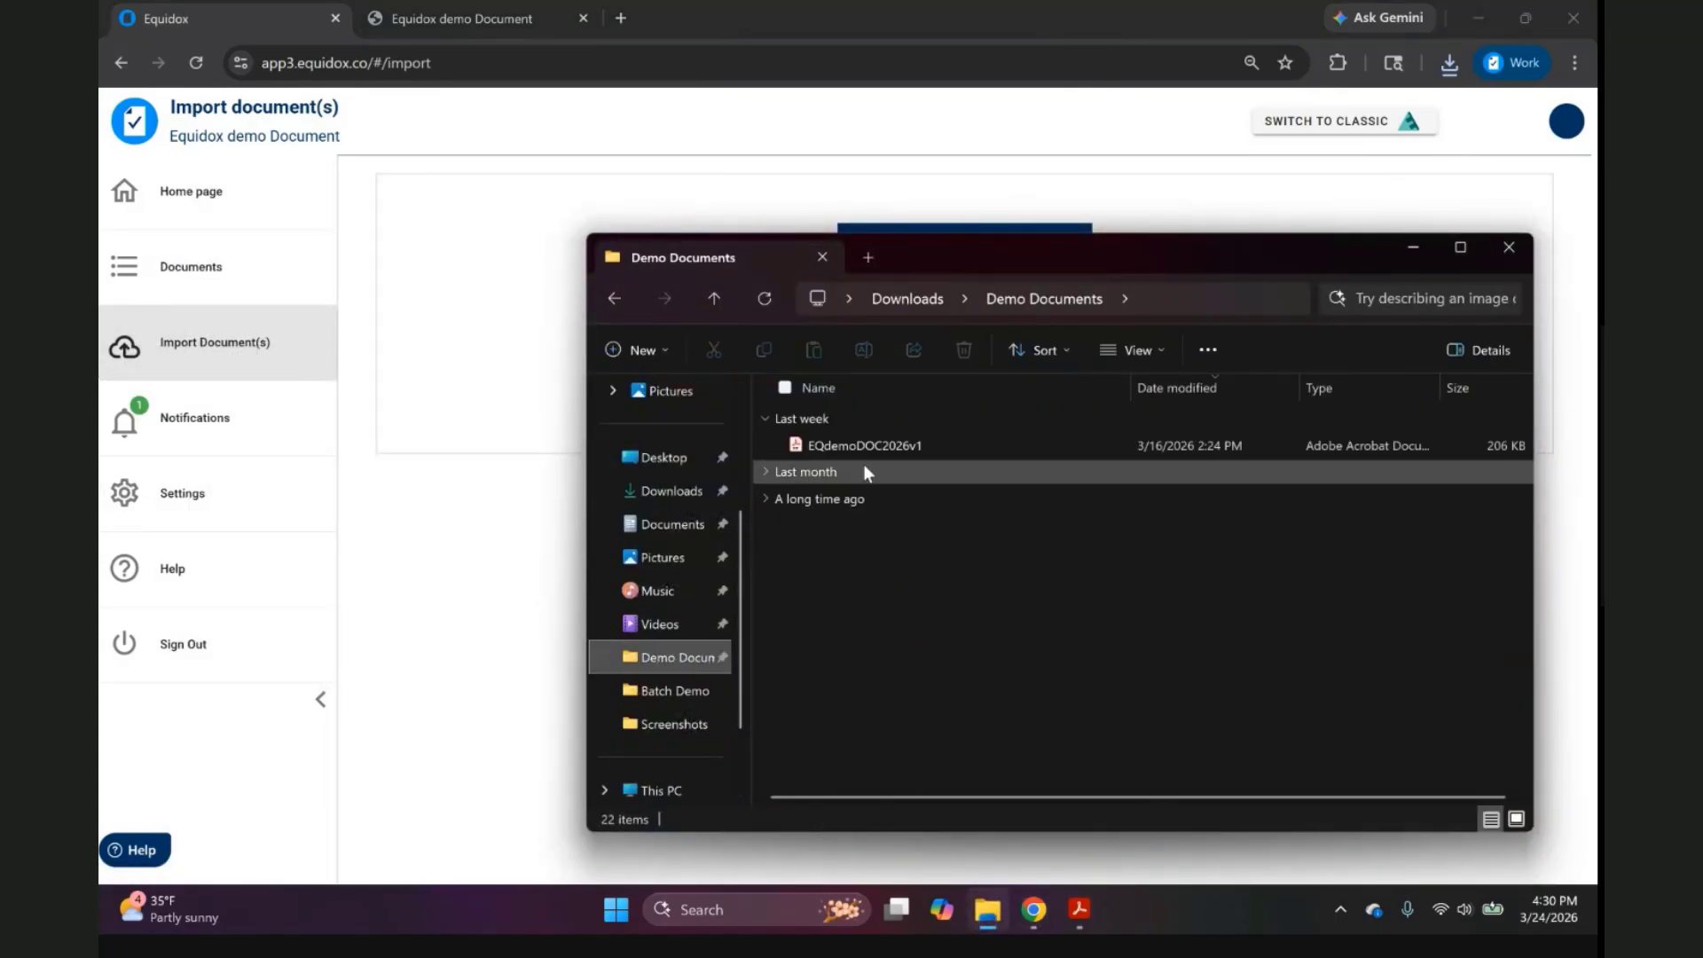
drag(865, 445, 434, 272)
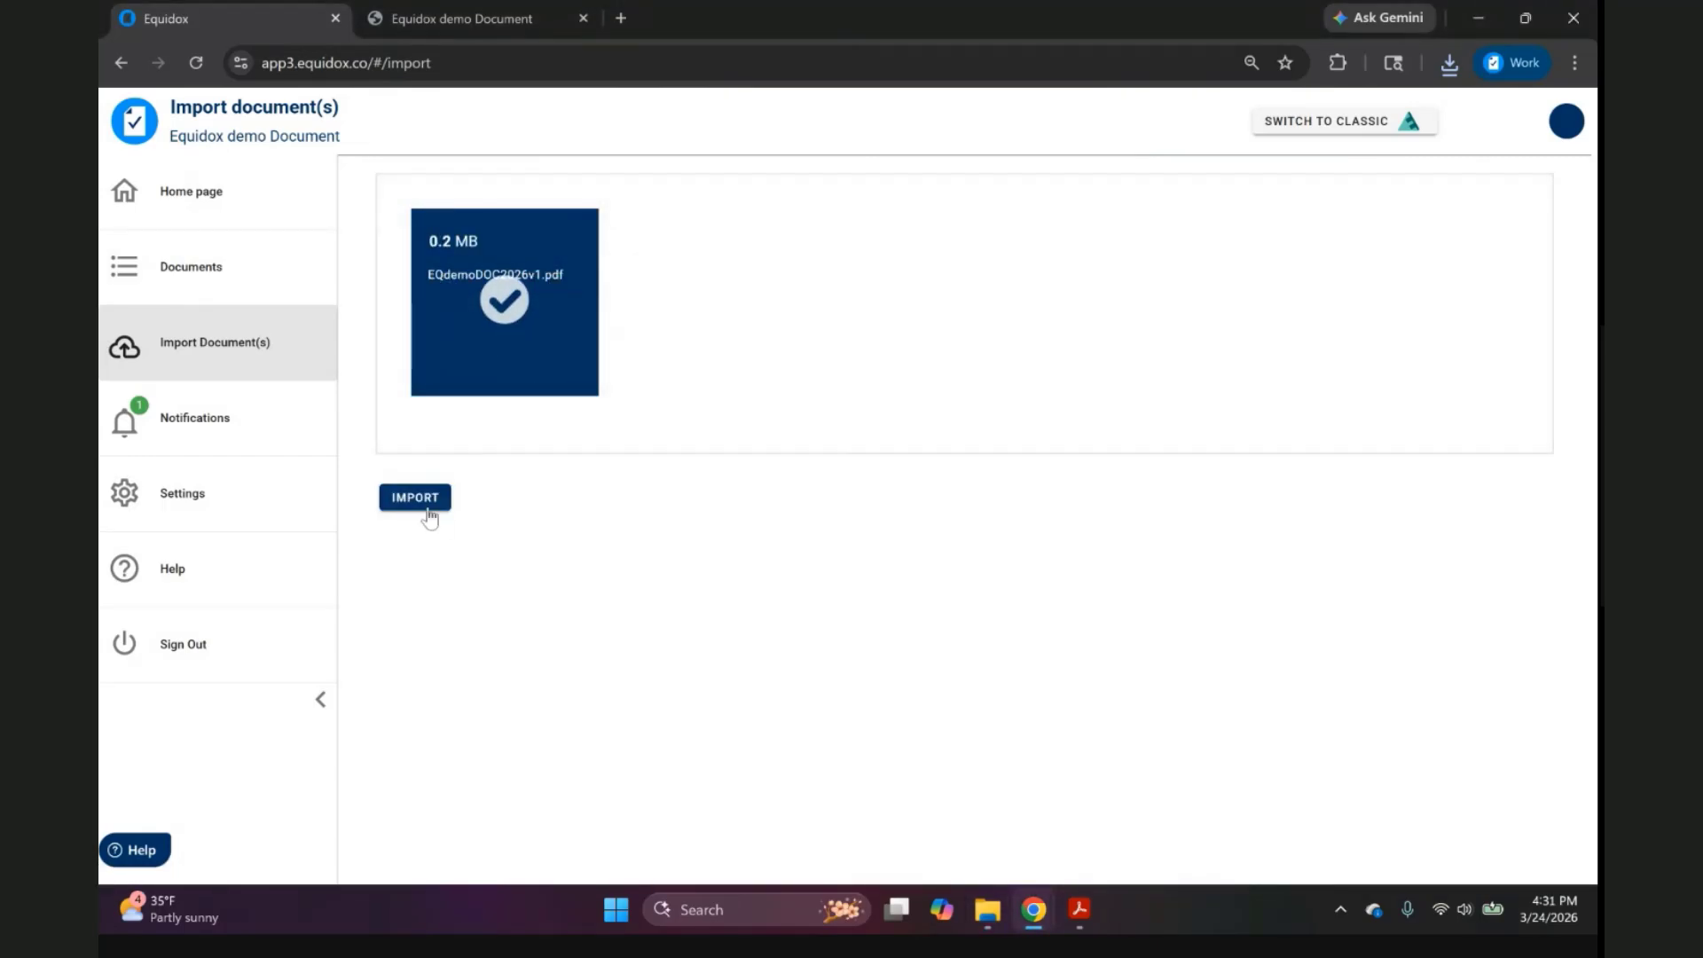
click(423, 504)
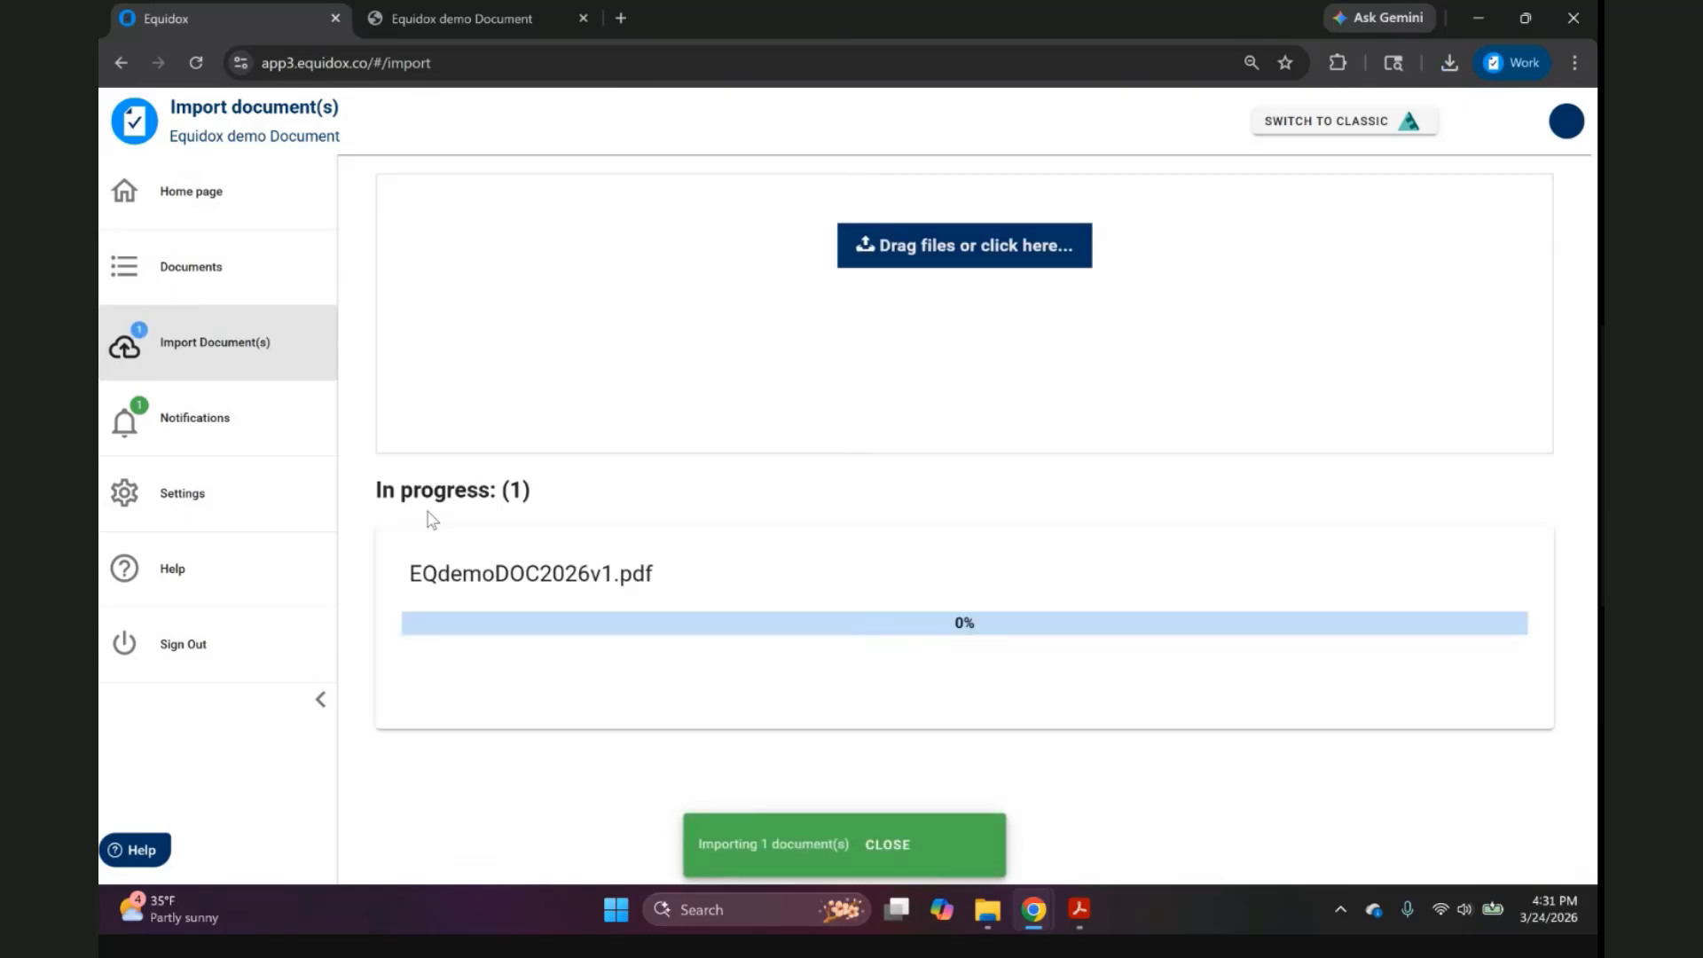
In the documents list, label the remediated demo document "Document 1" and the newly imported copy "Document 2".
right_click(325, 388)
click(266, 280)
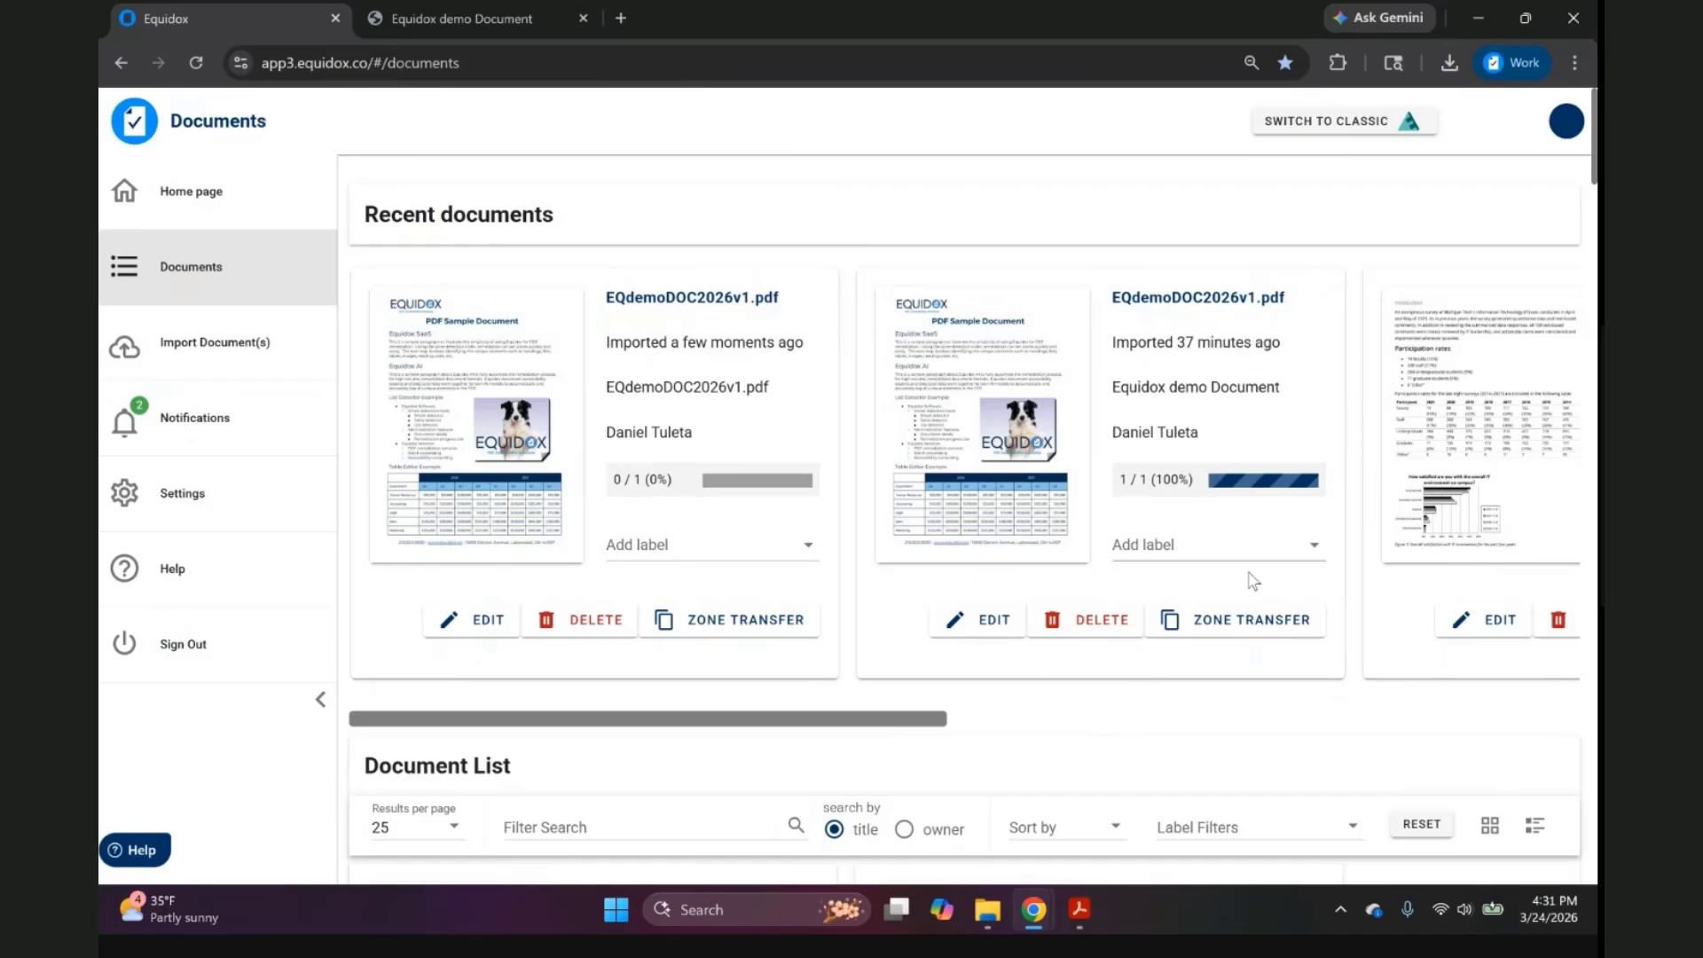
click(1314, 549)
click(1220, 552)
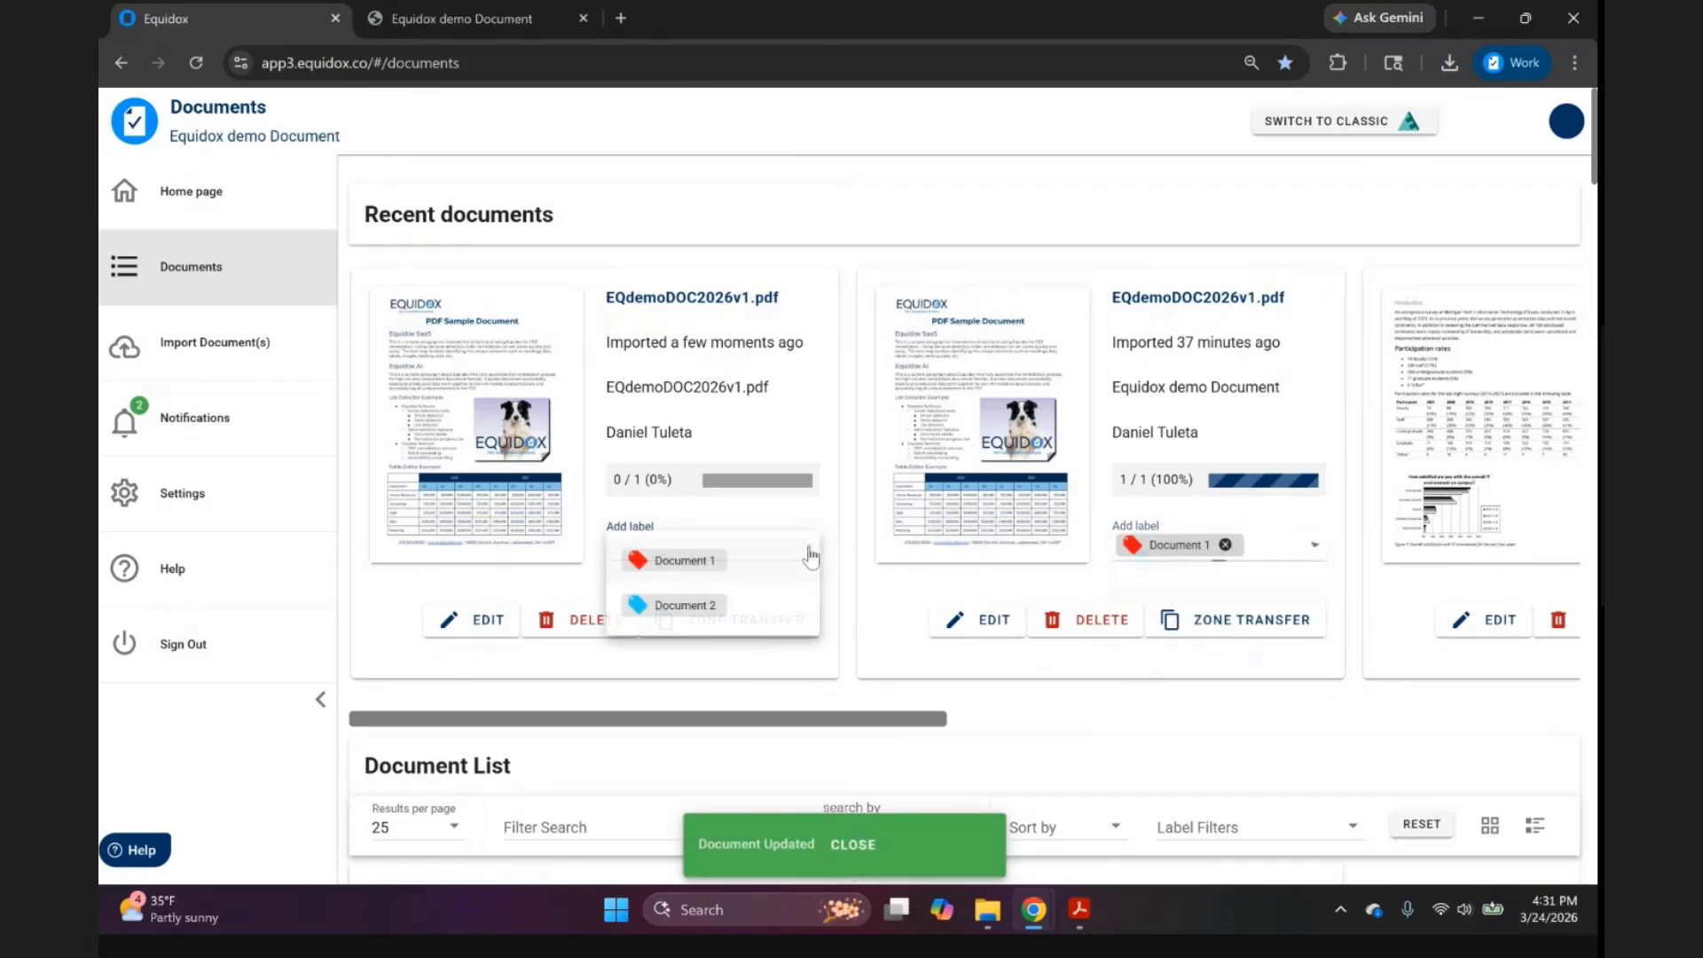
click(808, 544)
click(685, 605)
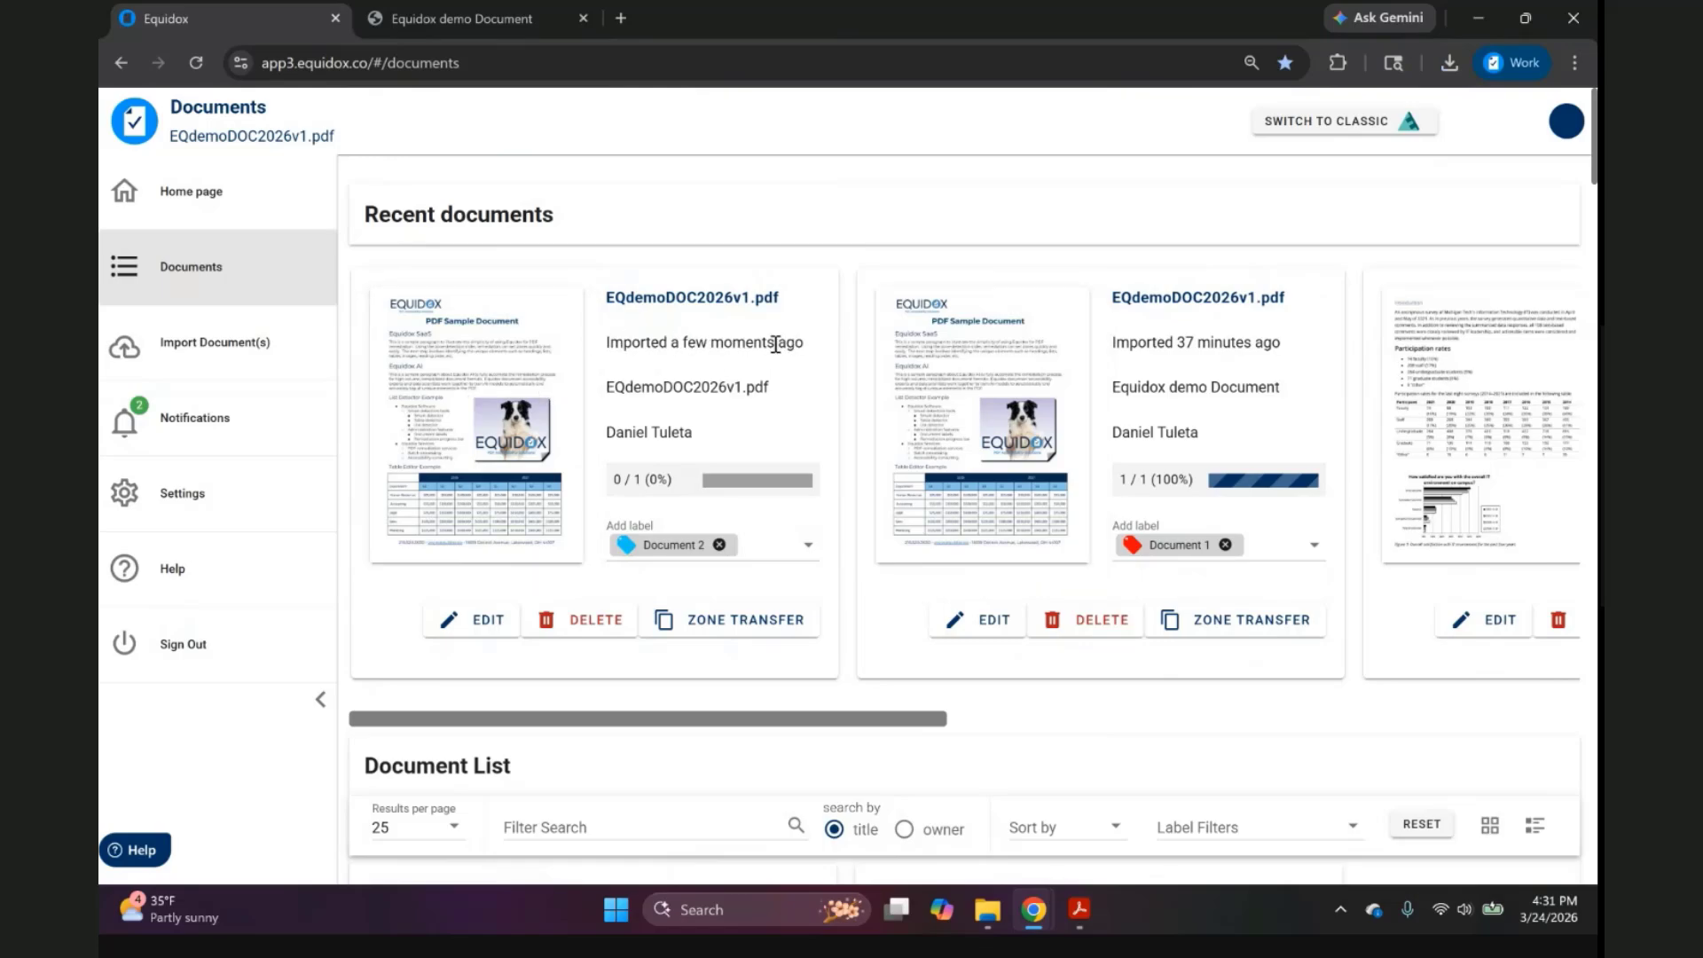
Open page 1 of the newly imported document, review its automatically detected zones, and return to the document details.
click(490, 379)
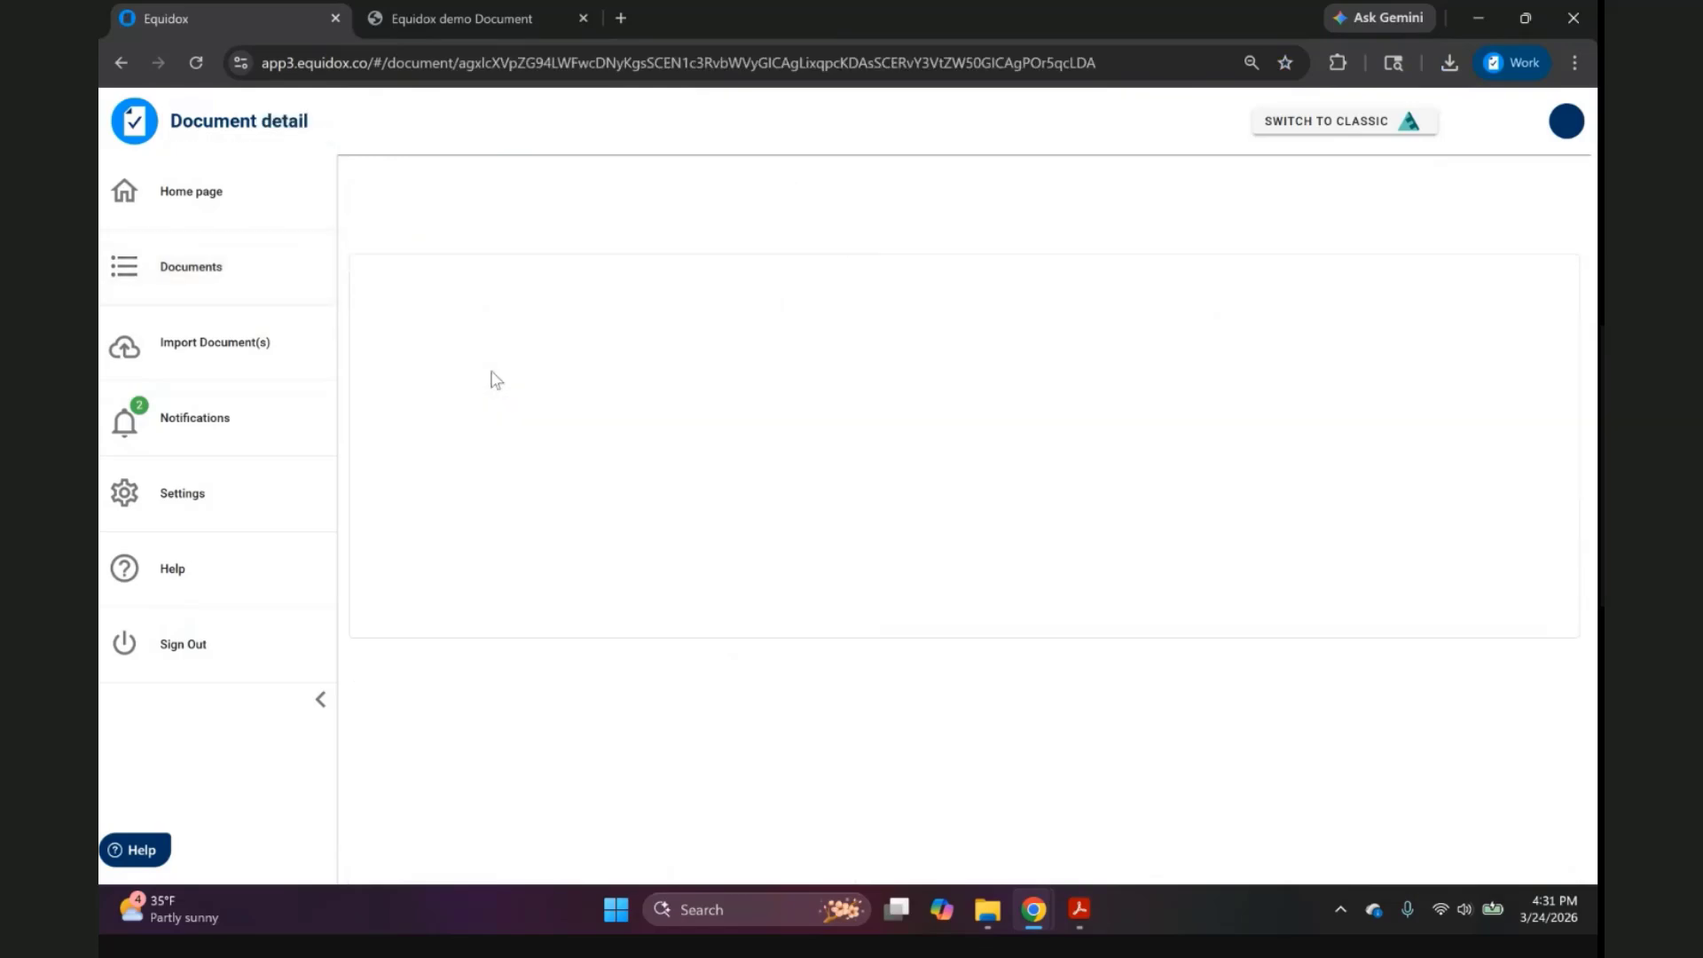
click(488, 342)
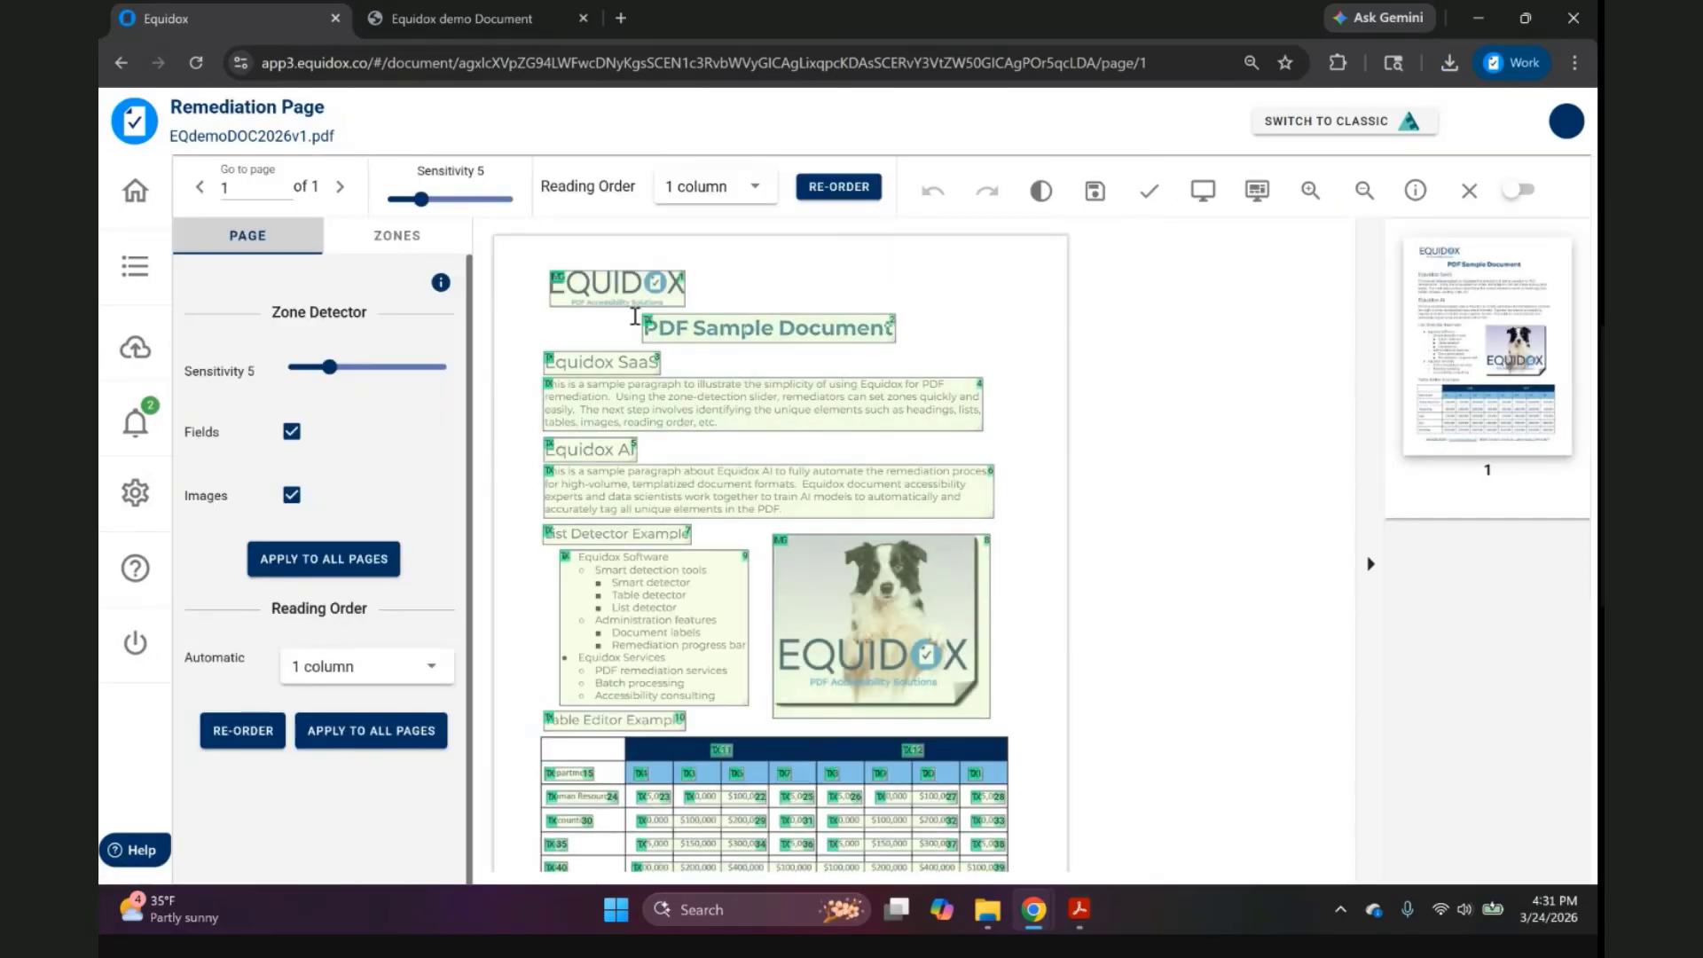
scroll(634, 634, down, 3)
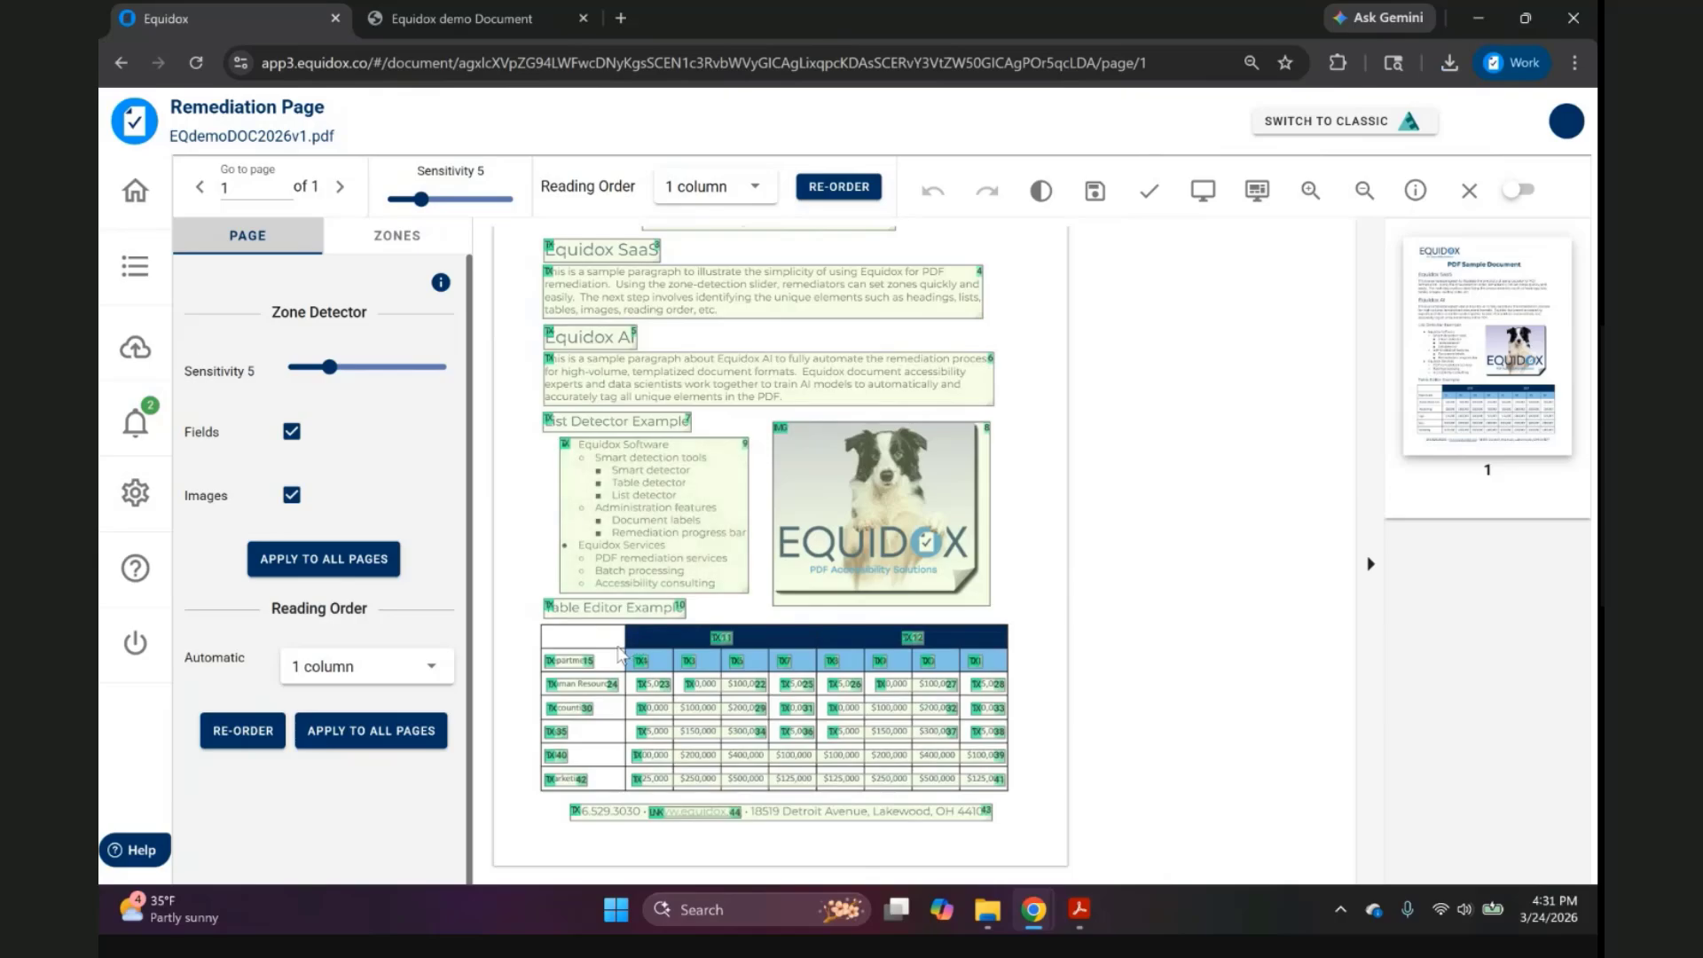
scroll(620, 654, up, 3)
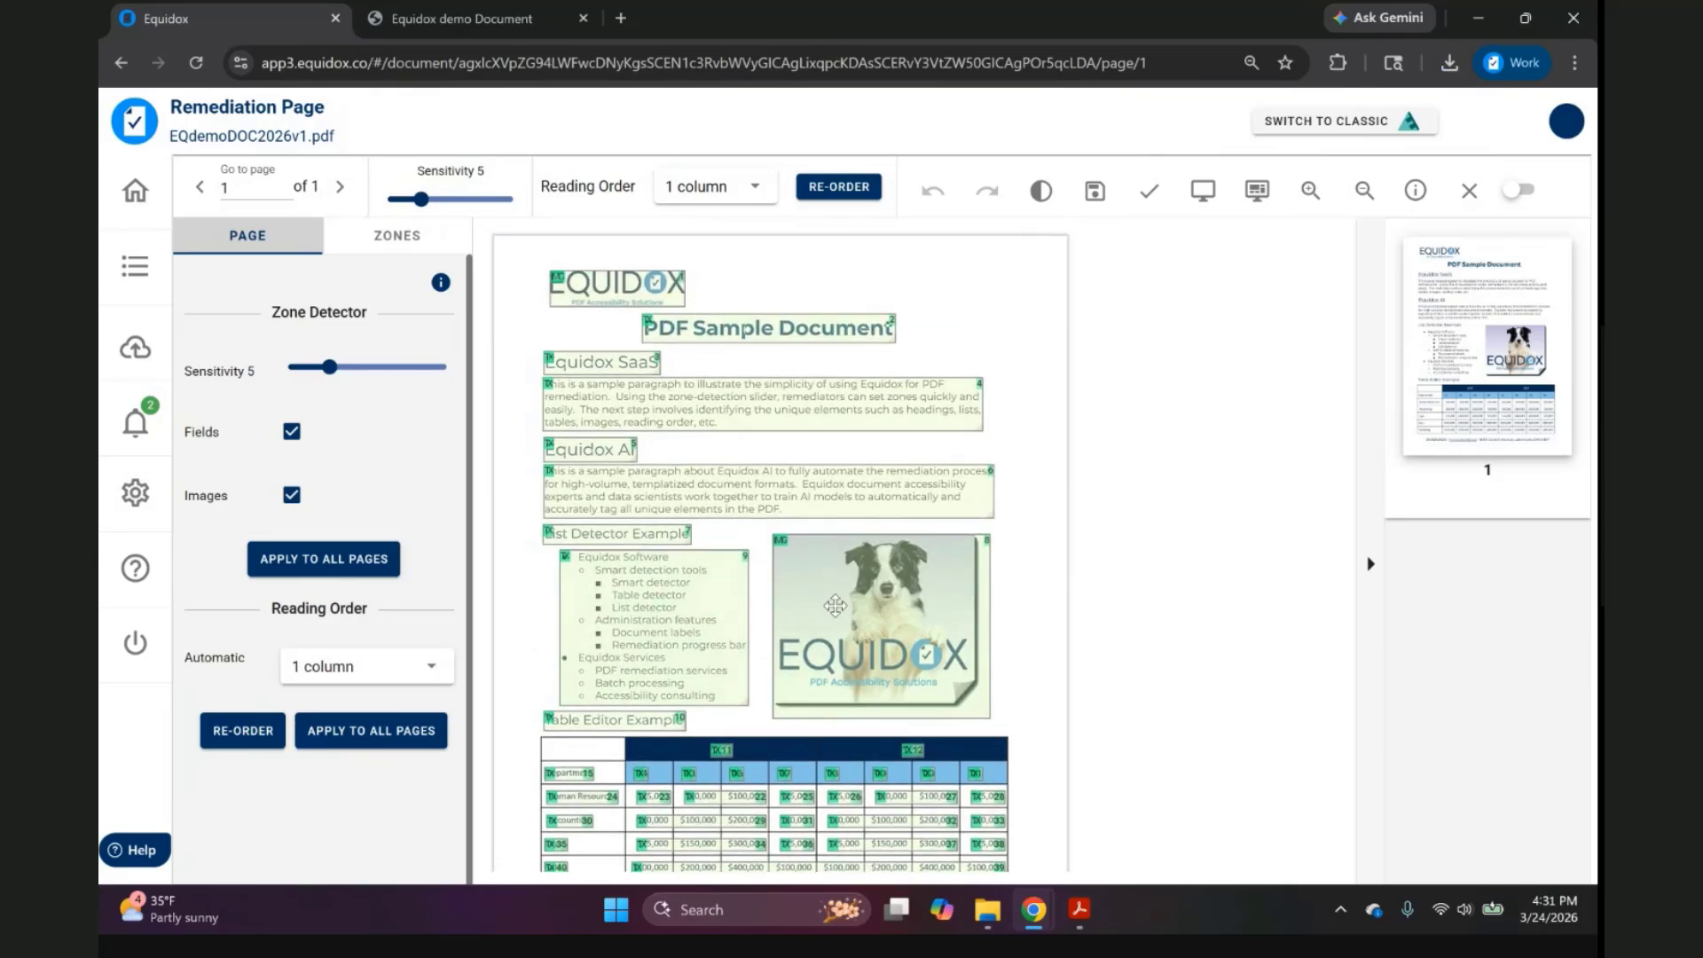
click(1476, 205)
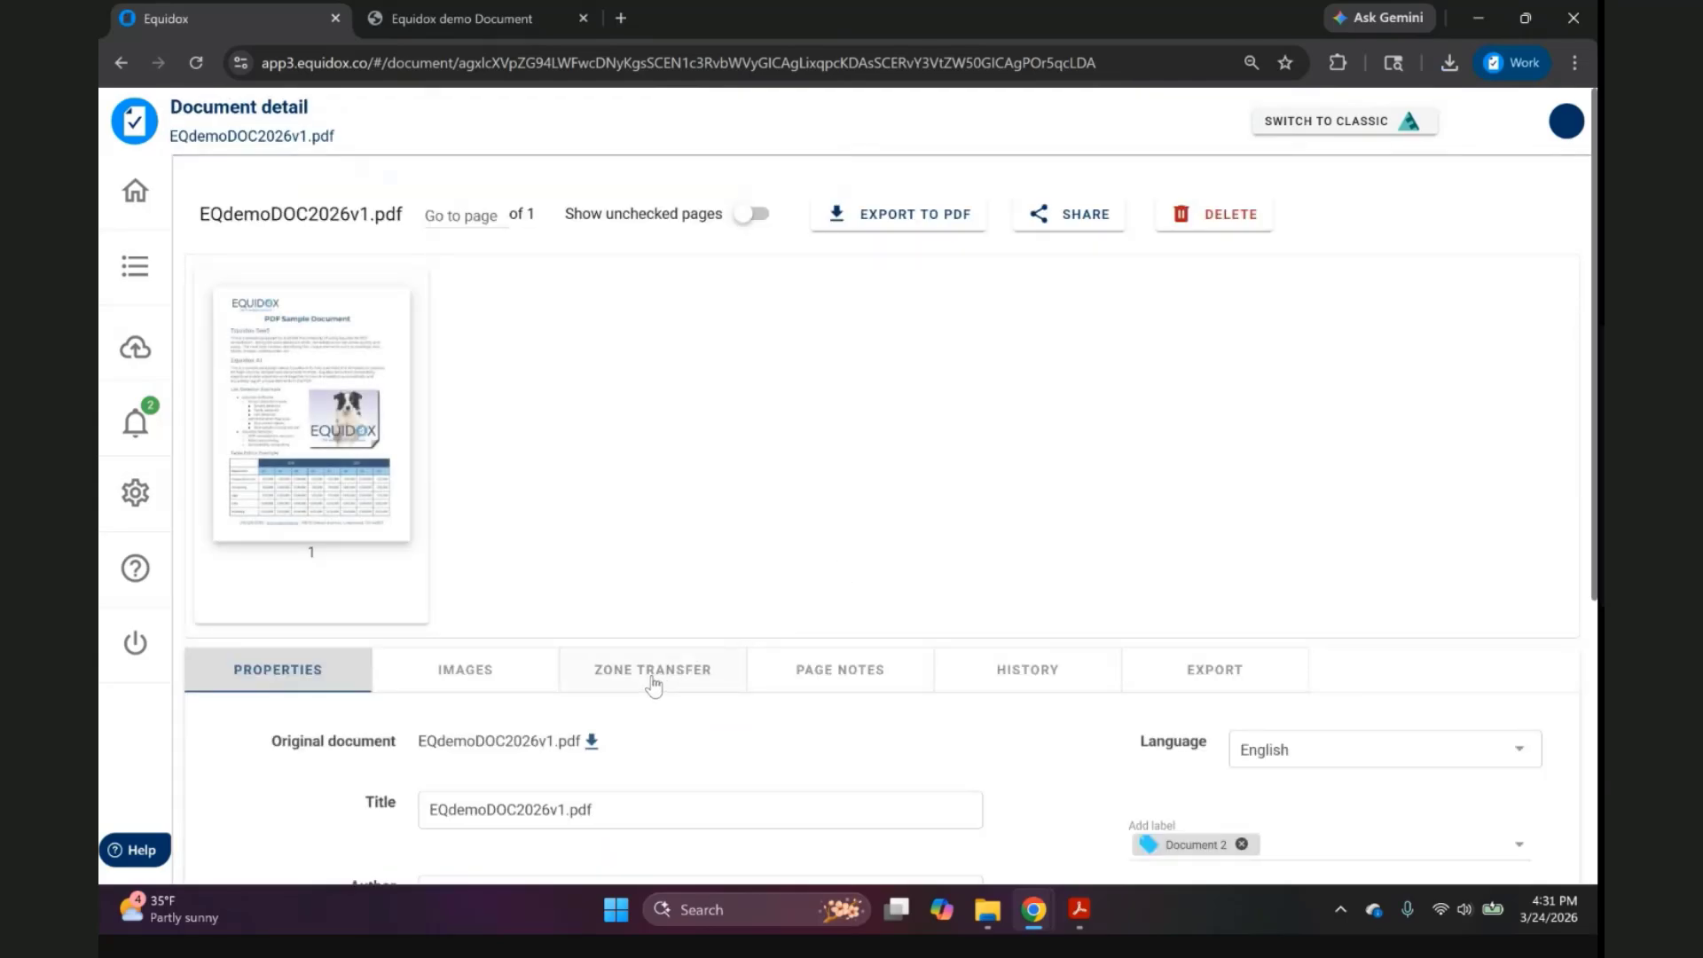
Transfer zones to the new document with the Upload Document Zones type, using the downloaded EQdemoDOC2026v1.pdf.zip layout file.
click(654, 681)
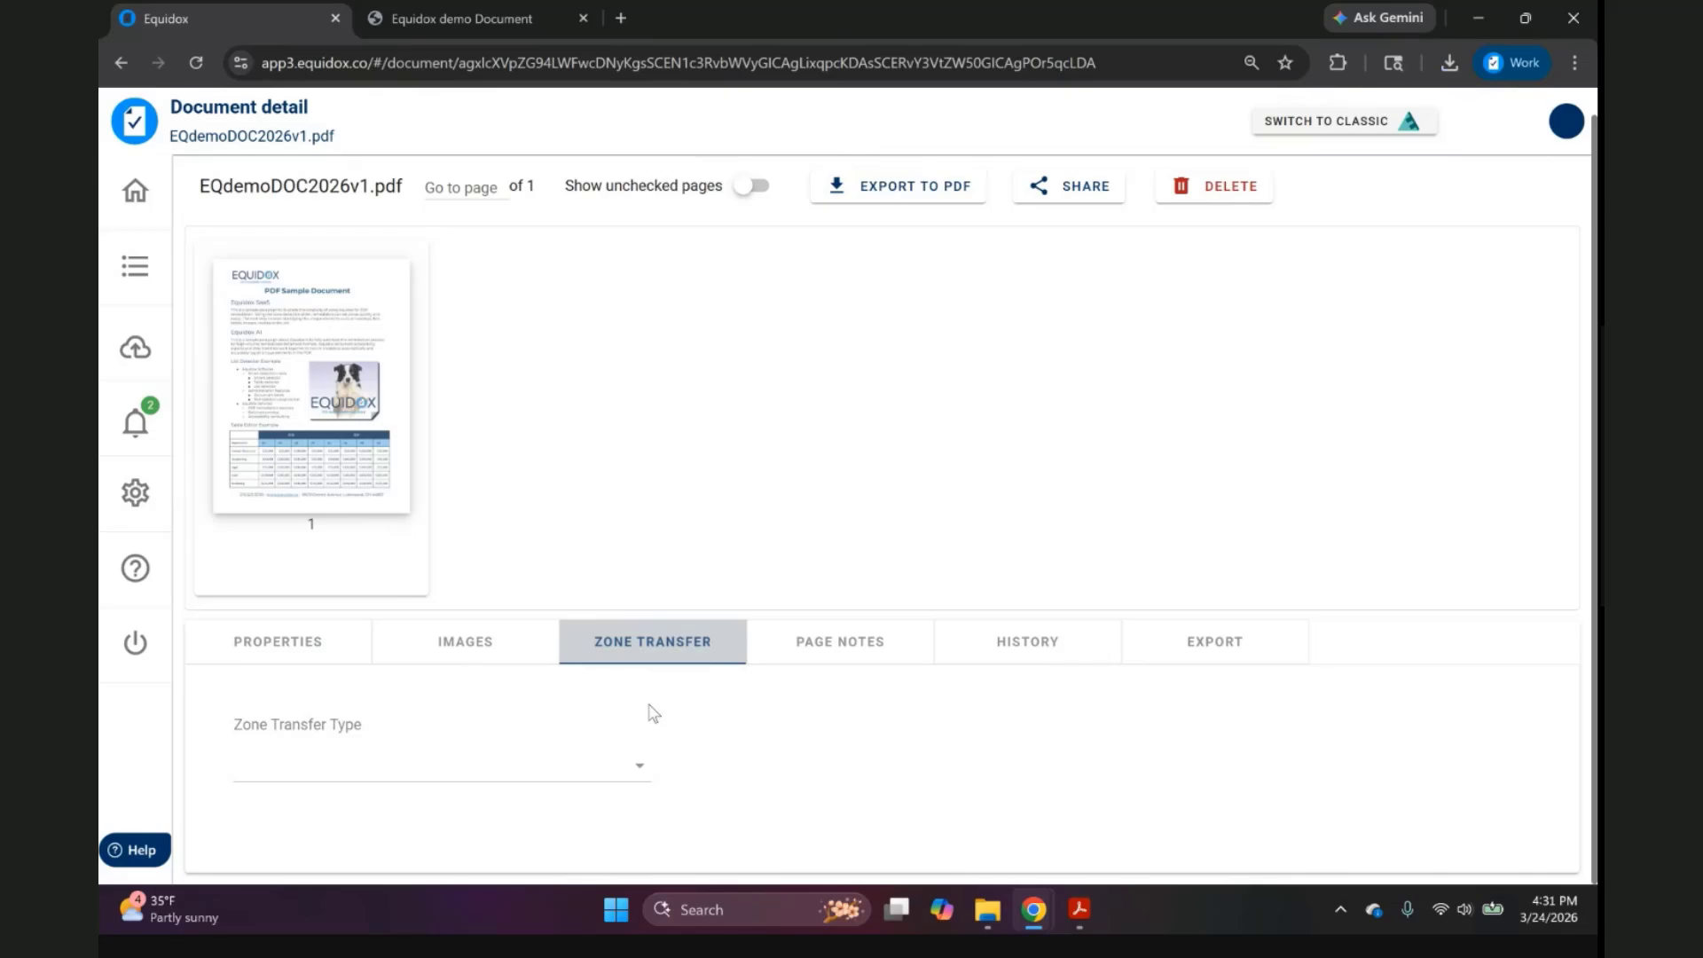
click(632, 768)
click(415, 814)
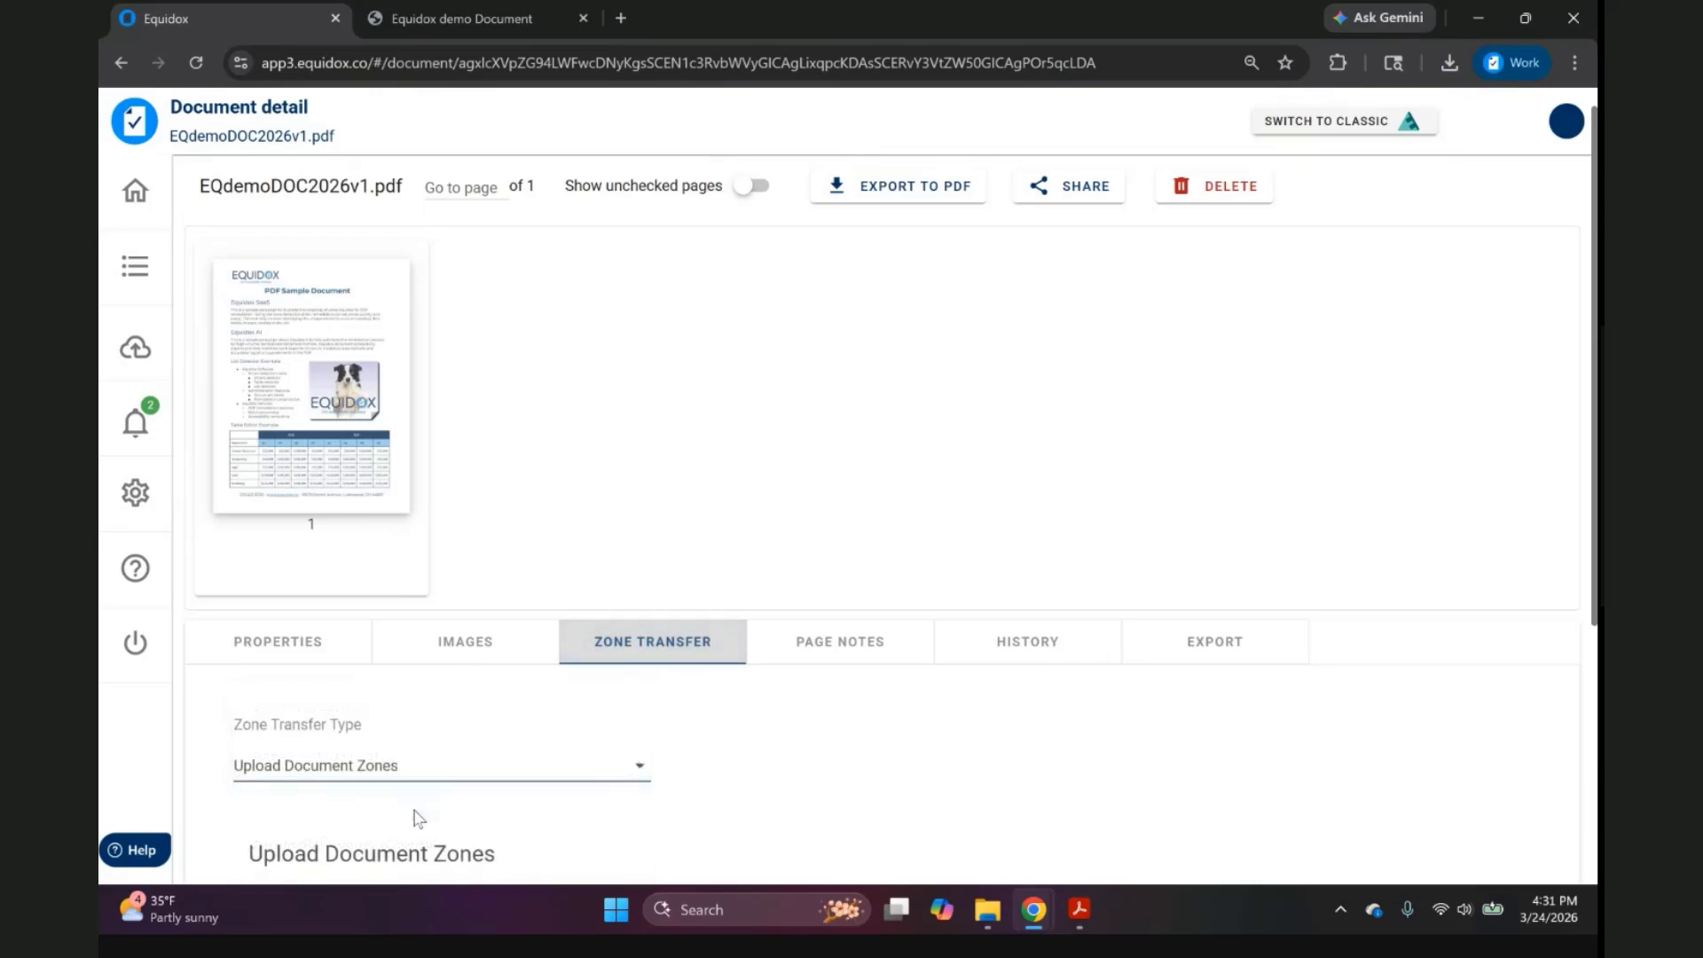
scroll(418, 802, down, 3)
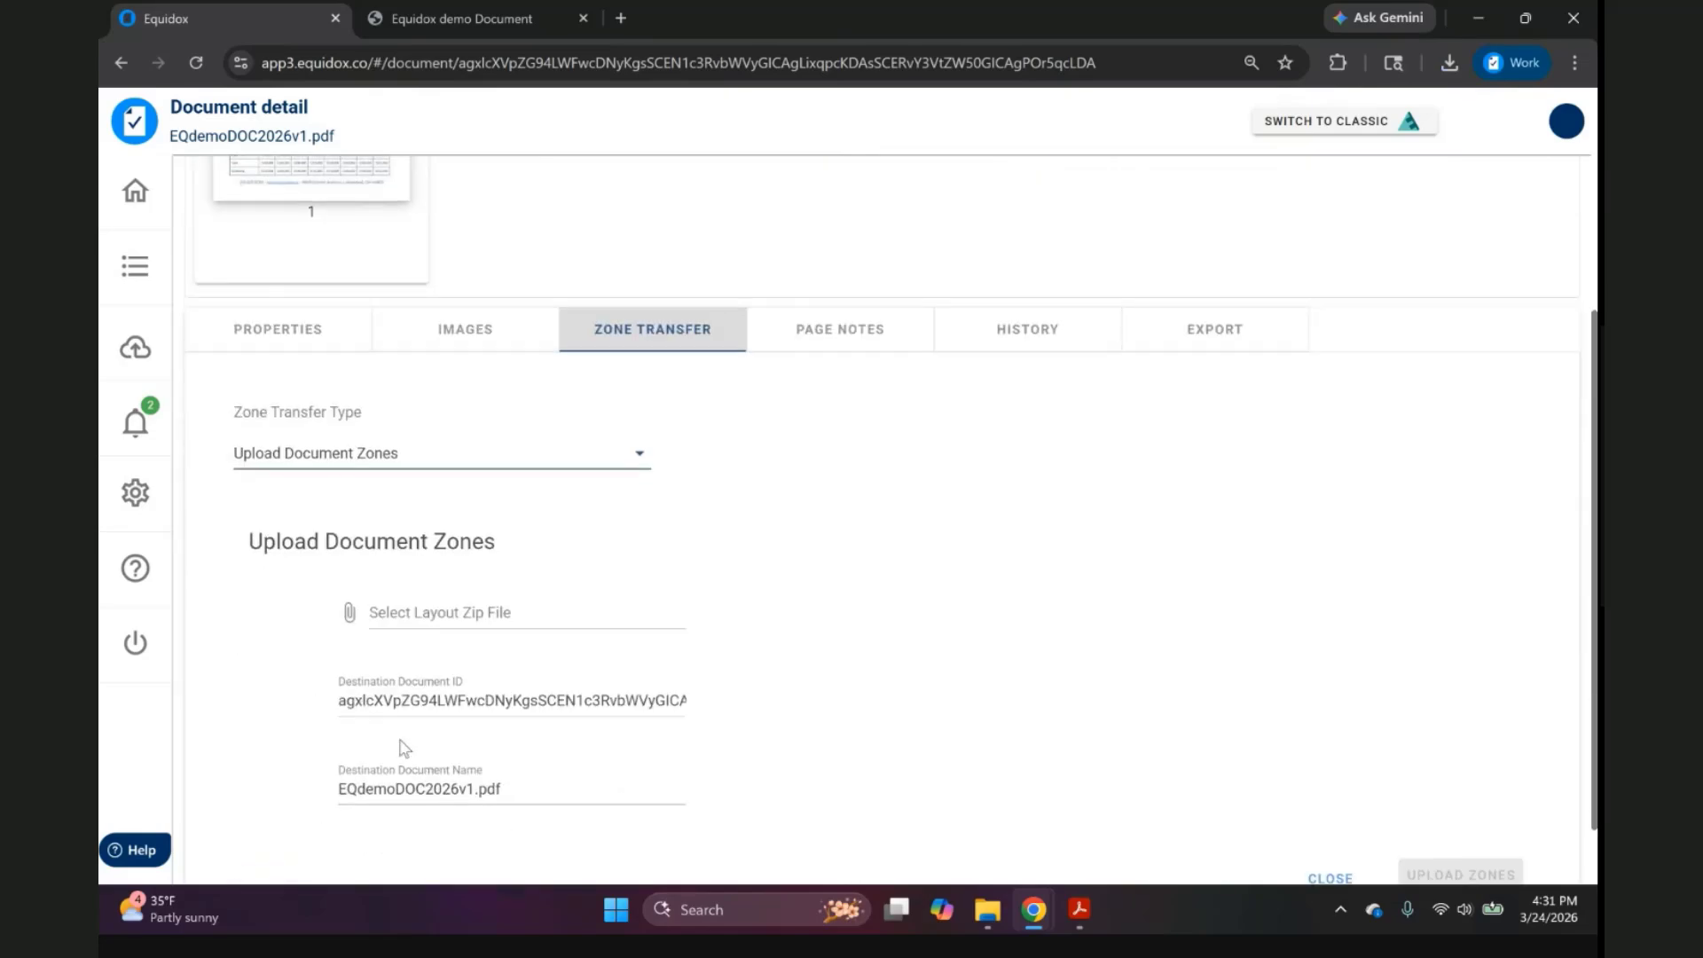
click(350, 614)
click(412, 178)
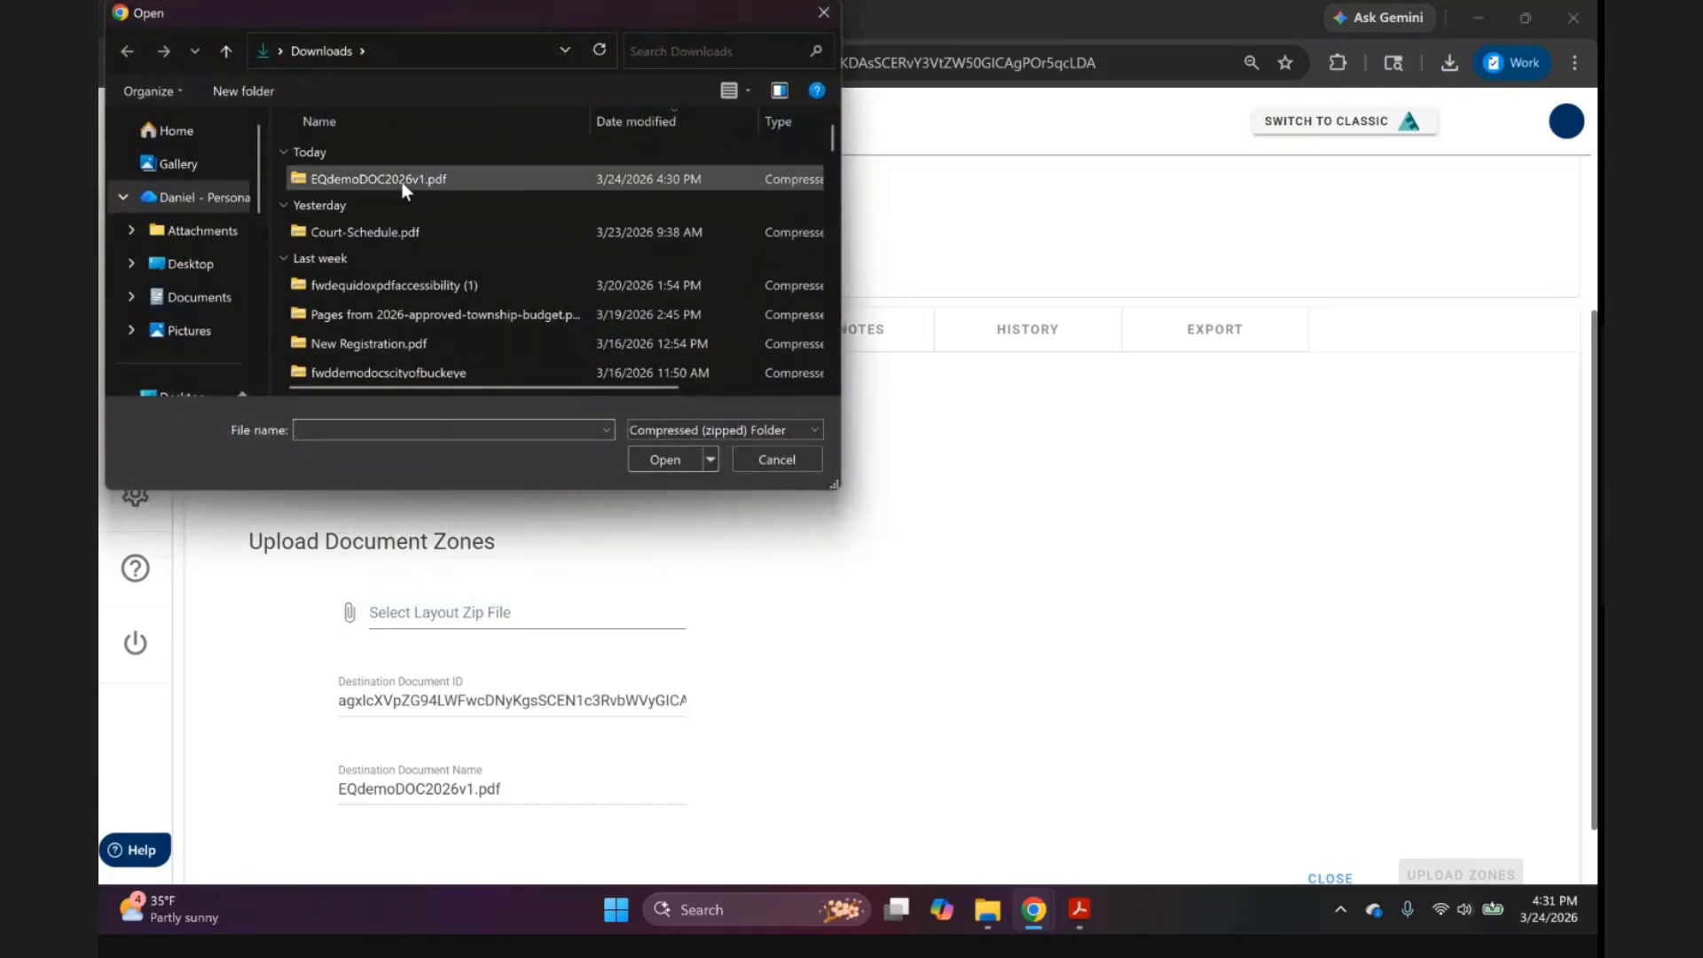
click(664, 459)
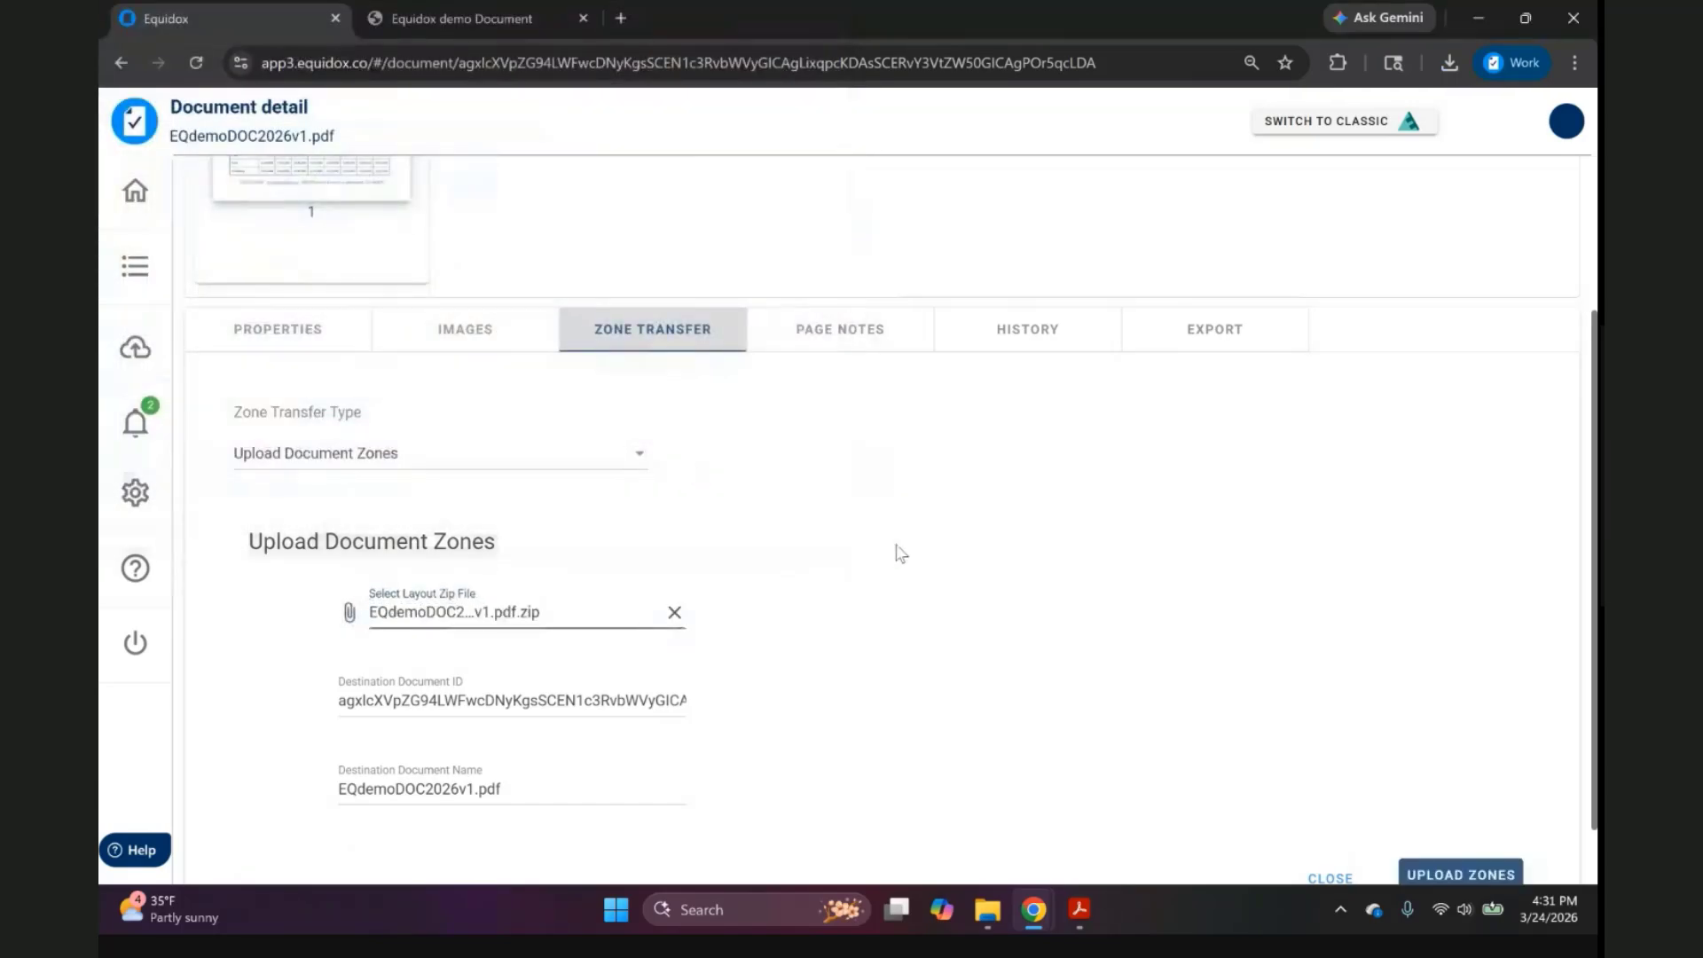
scroll(887, 550, down, 1)
click(1459, 792)
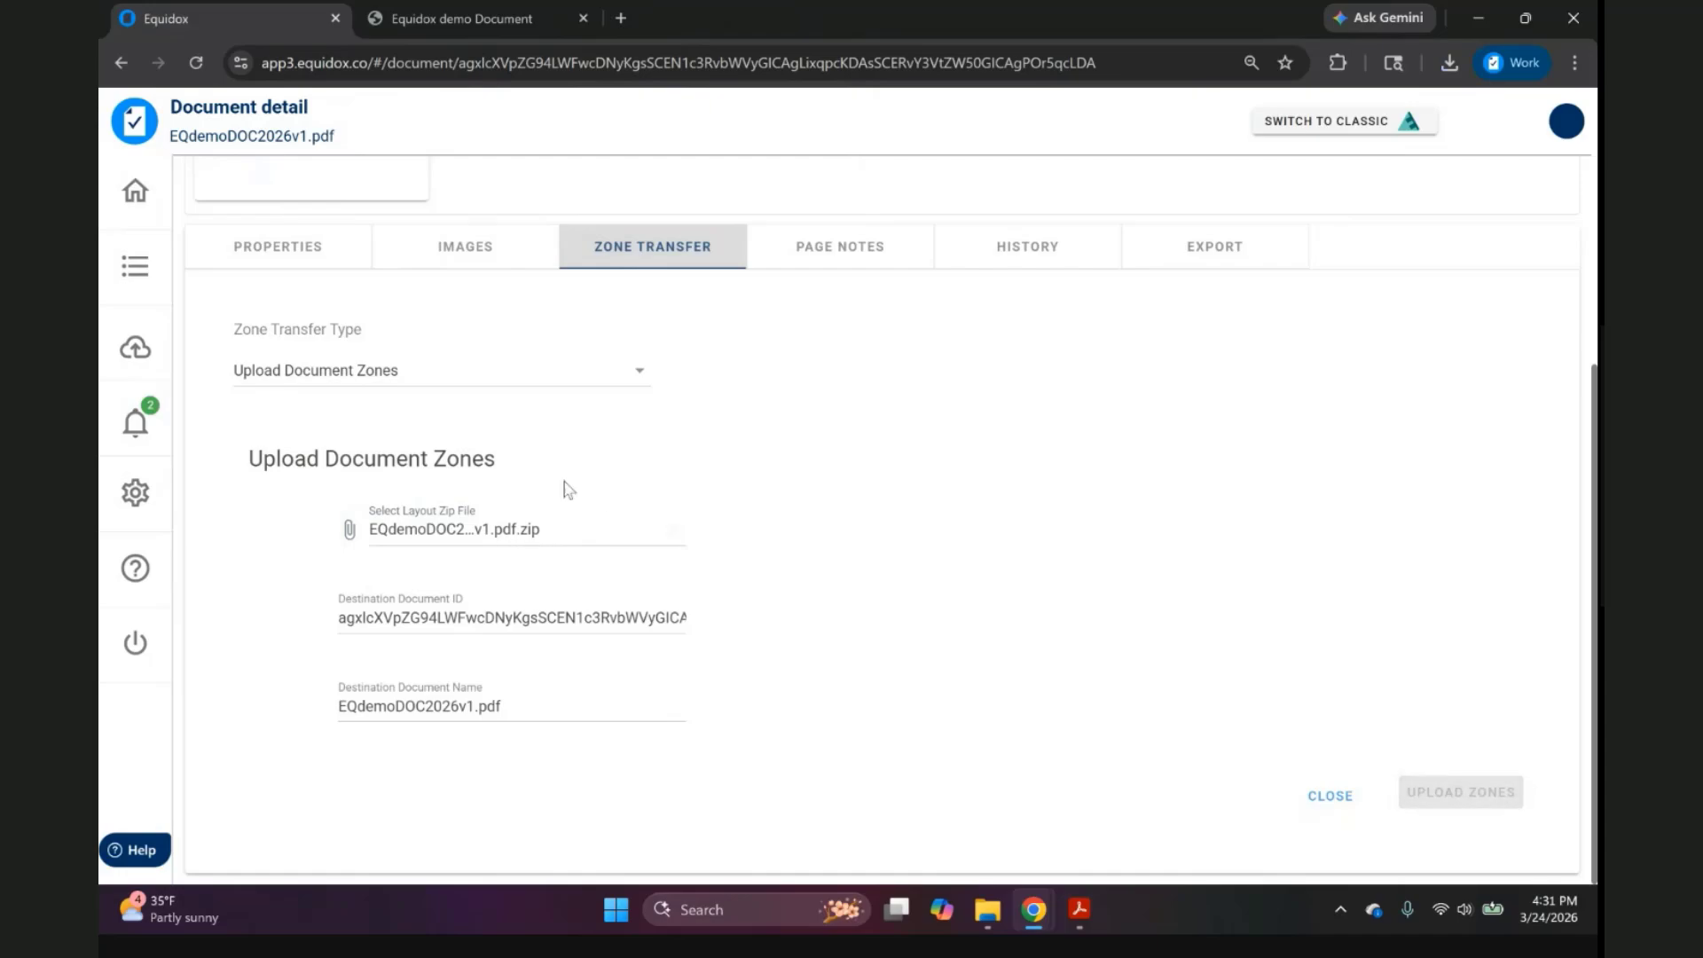
Open page 1 of the new document and check the transferred zones, including the logo's description, the headings, the list and the table.
scroll(501, 412, up, 5)
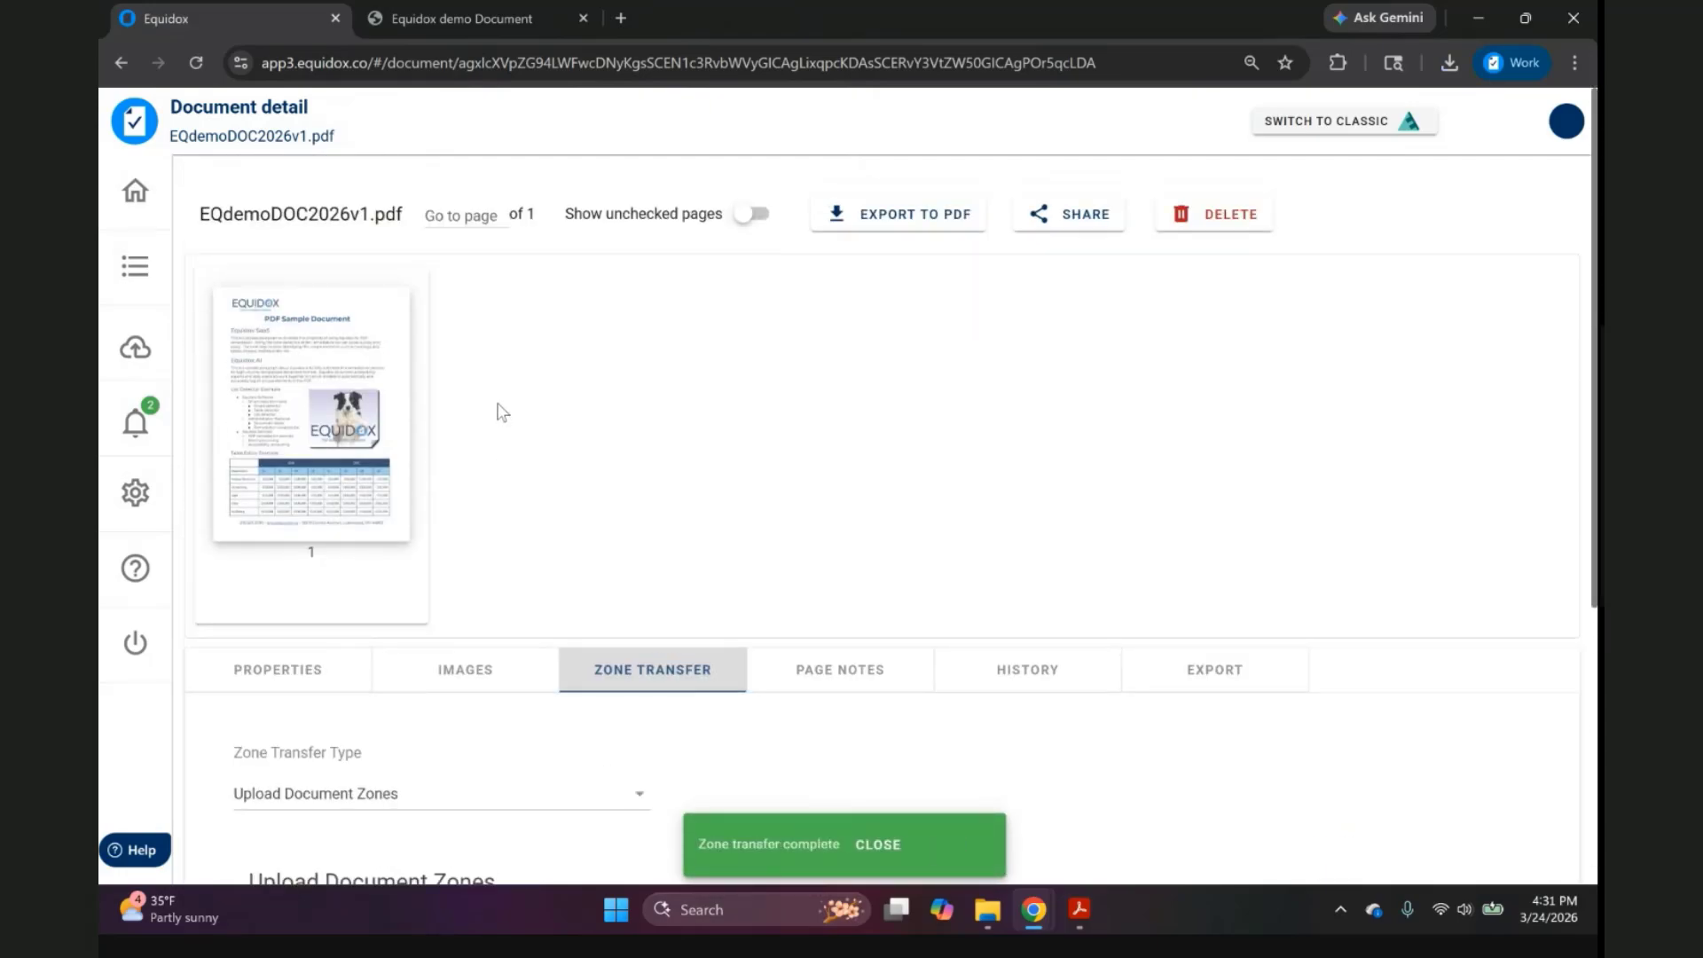
click(338, 335)
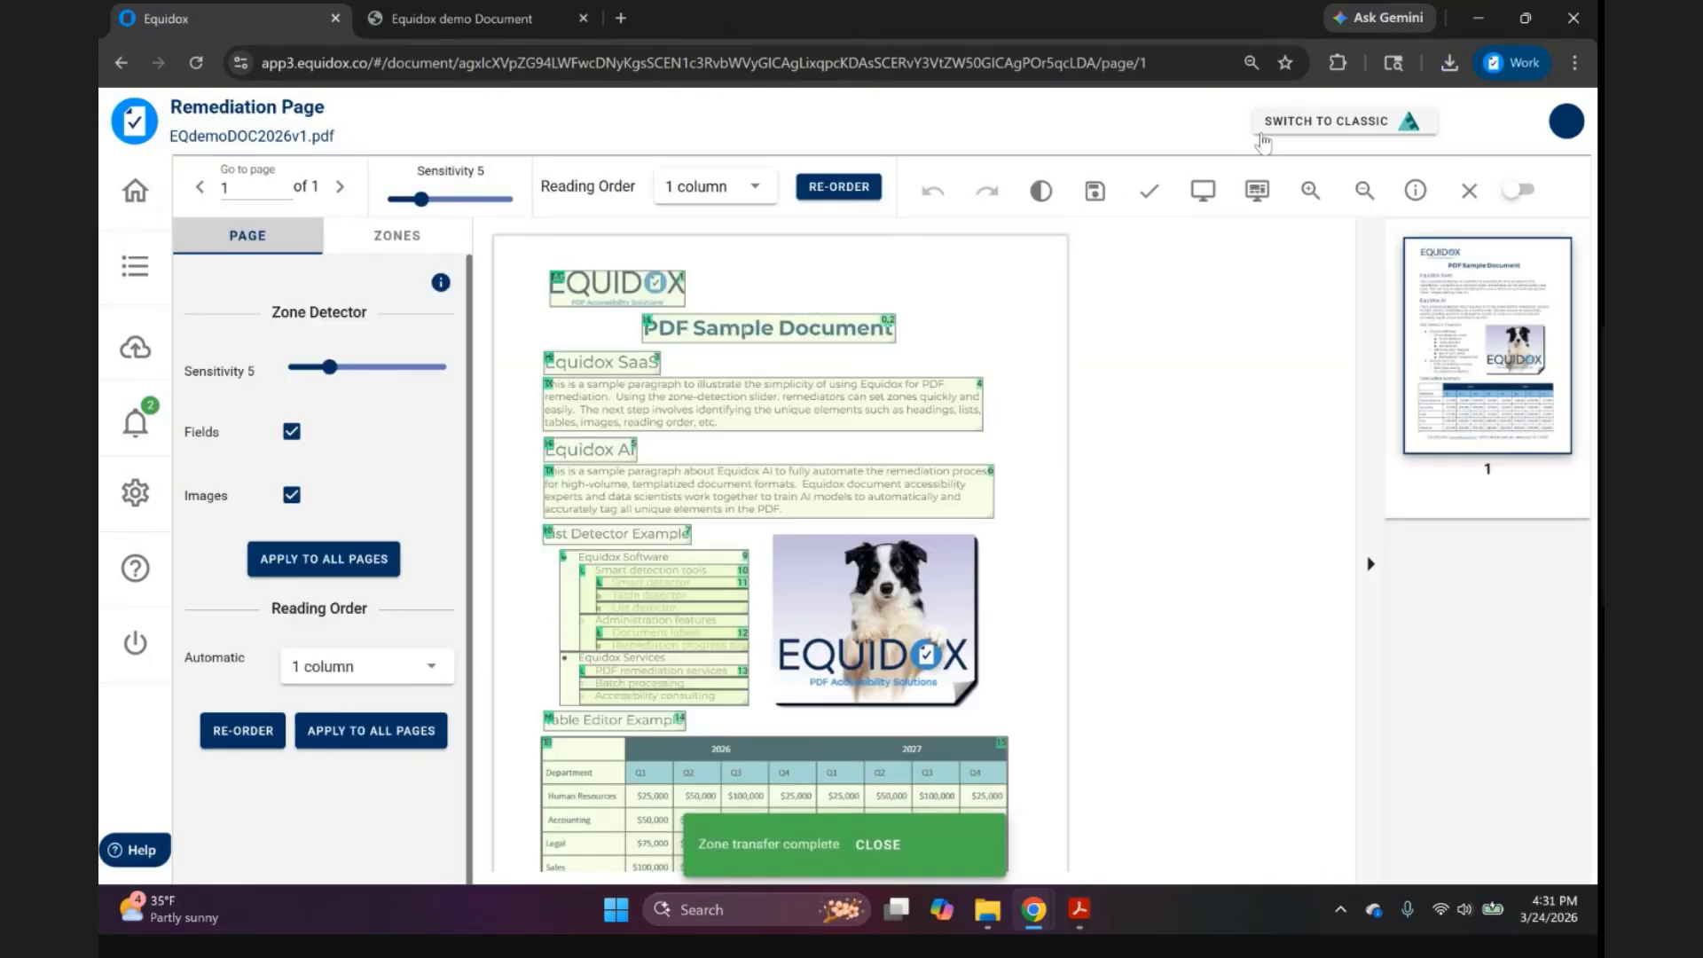
click(1311, 190)
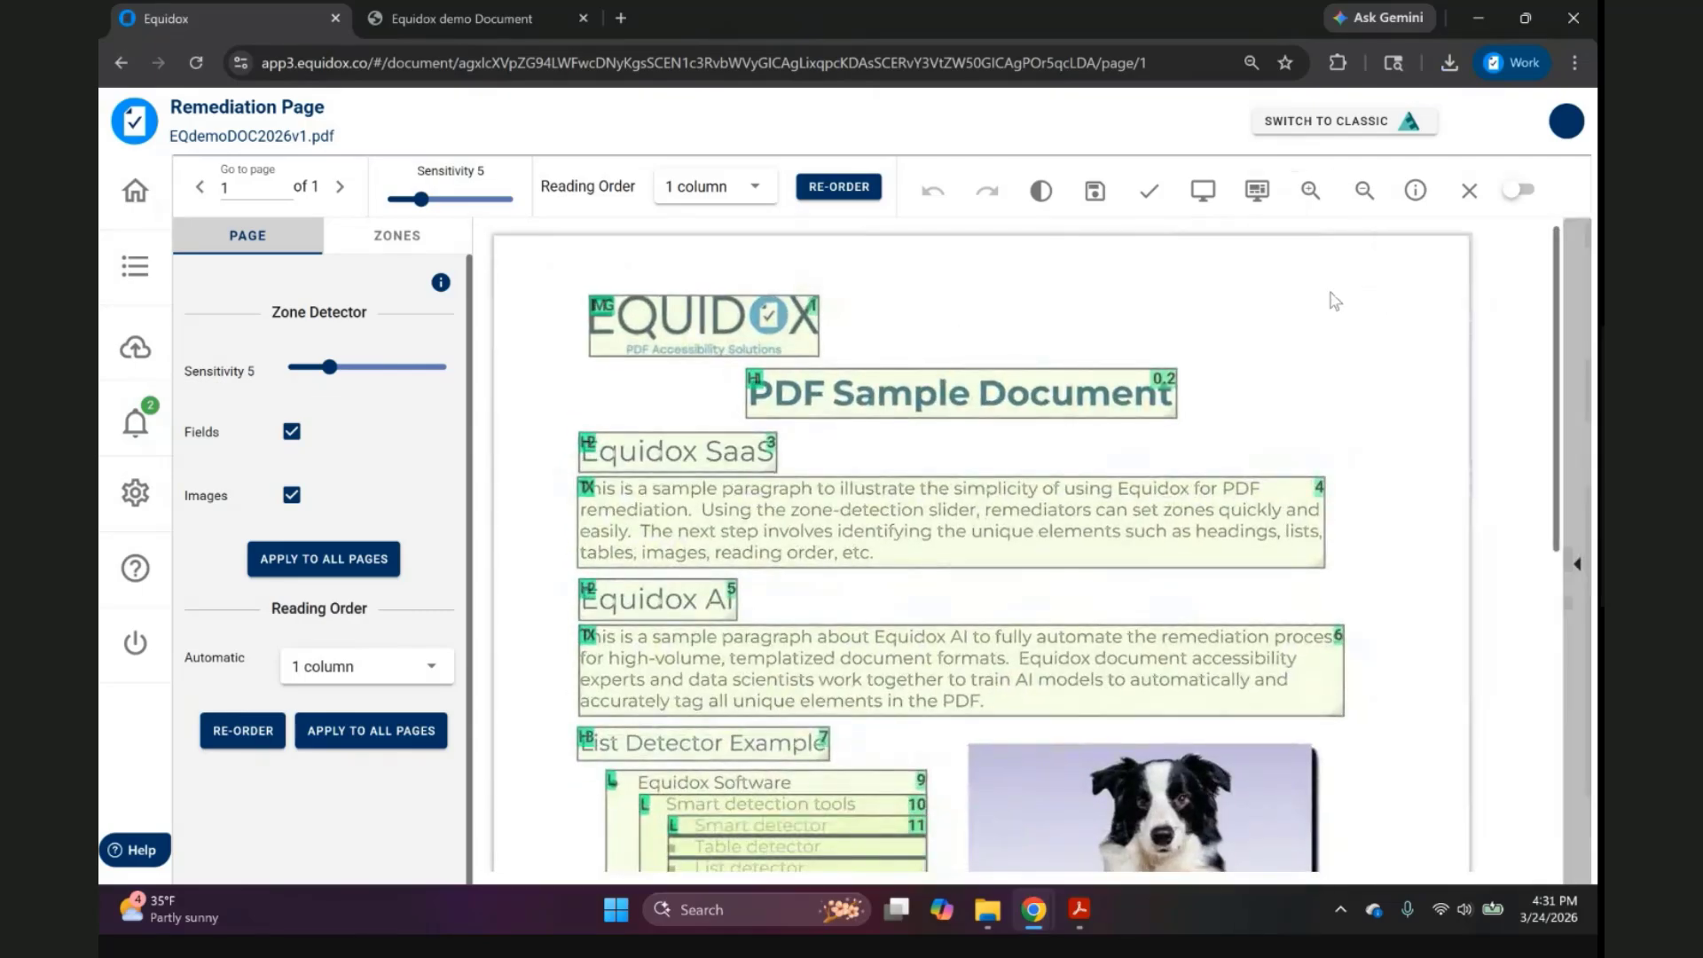
click(686, 326)
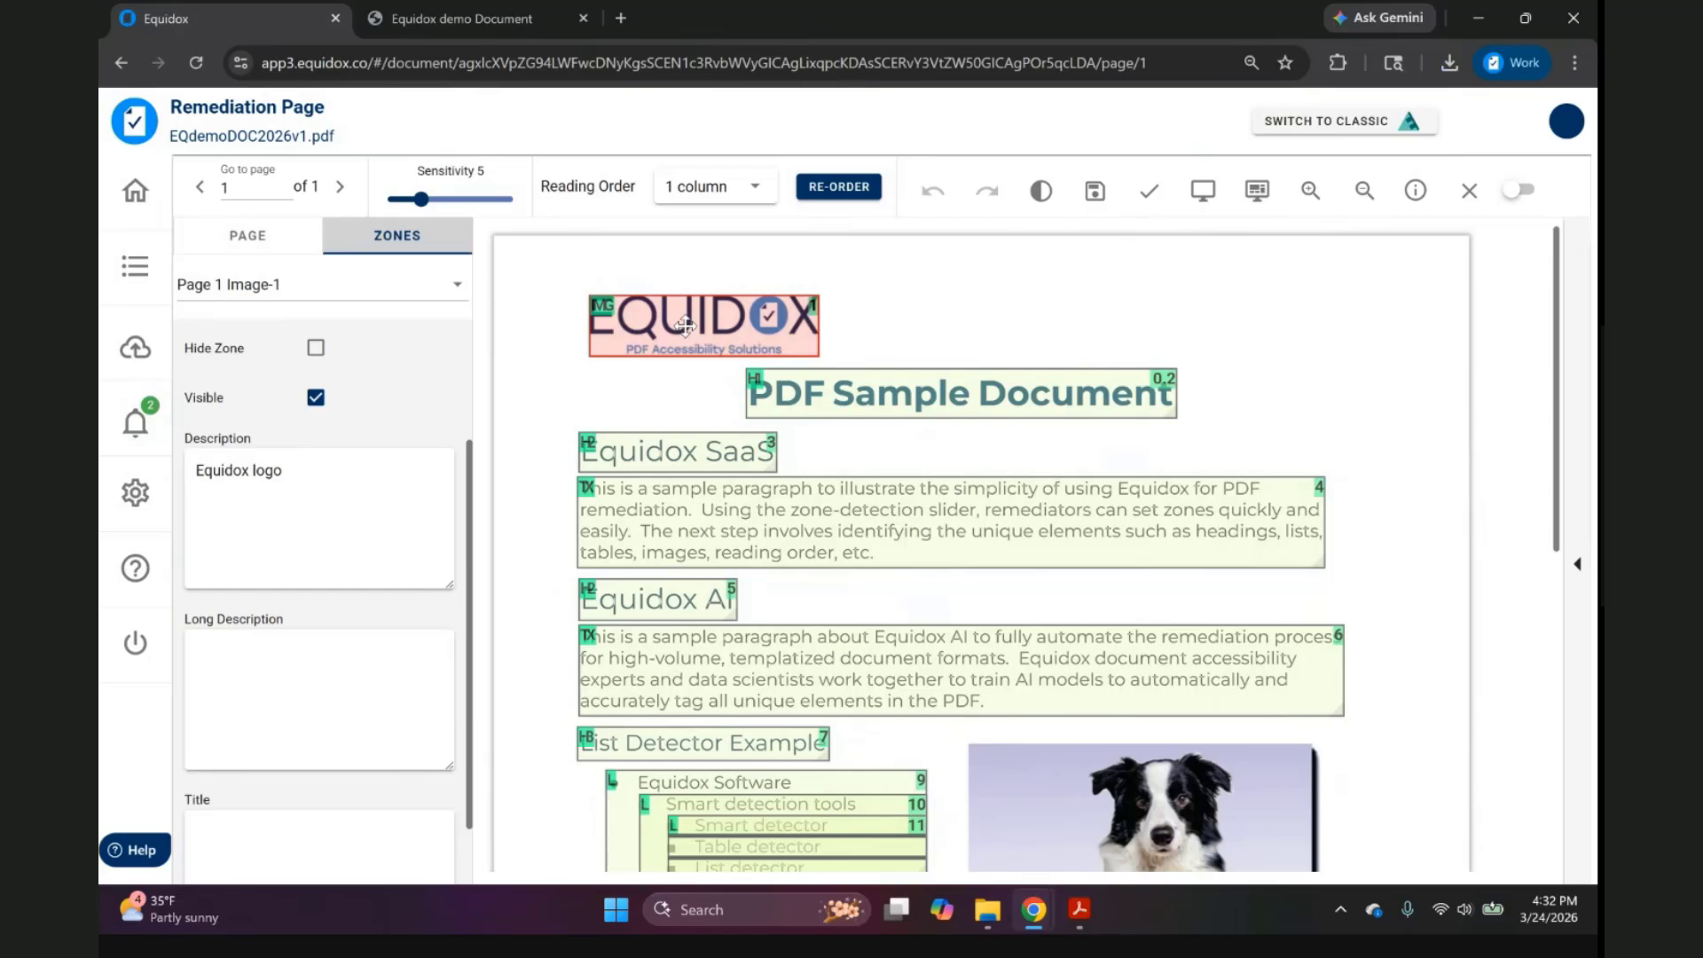
triple_click(282, 467)
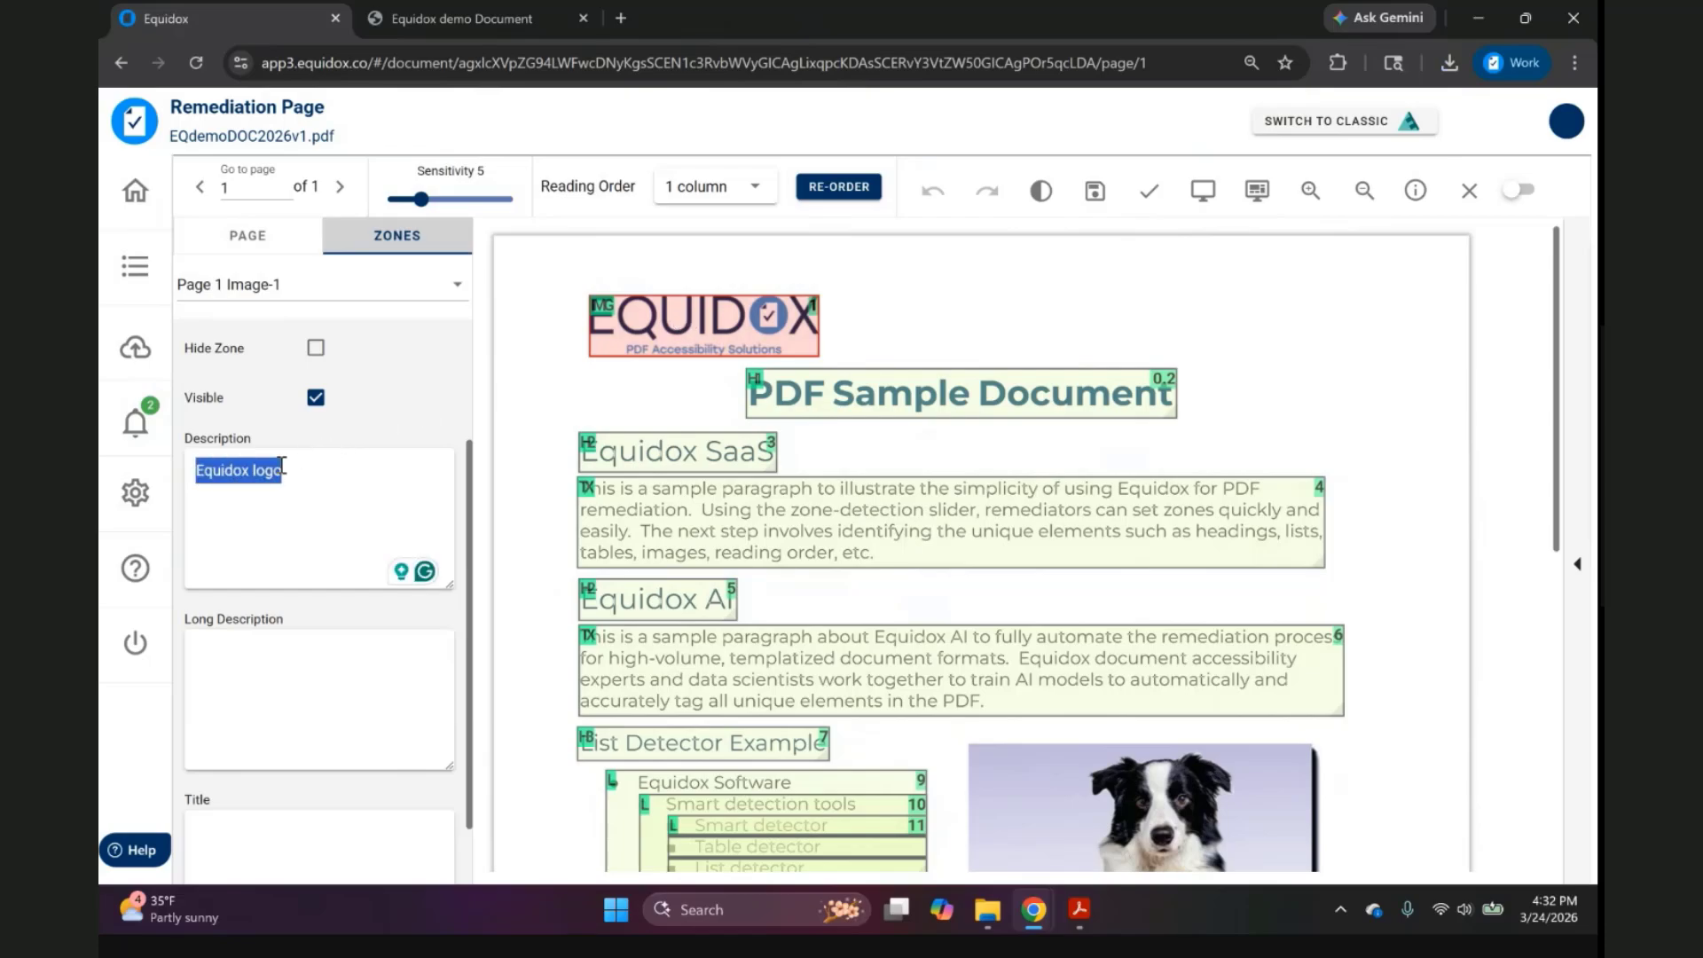
click(808, 390)
click(739, 453)
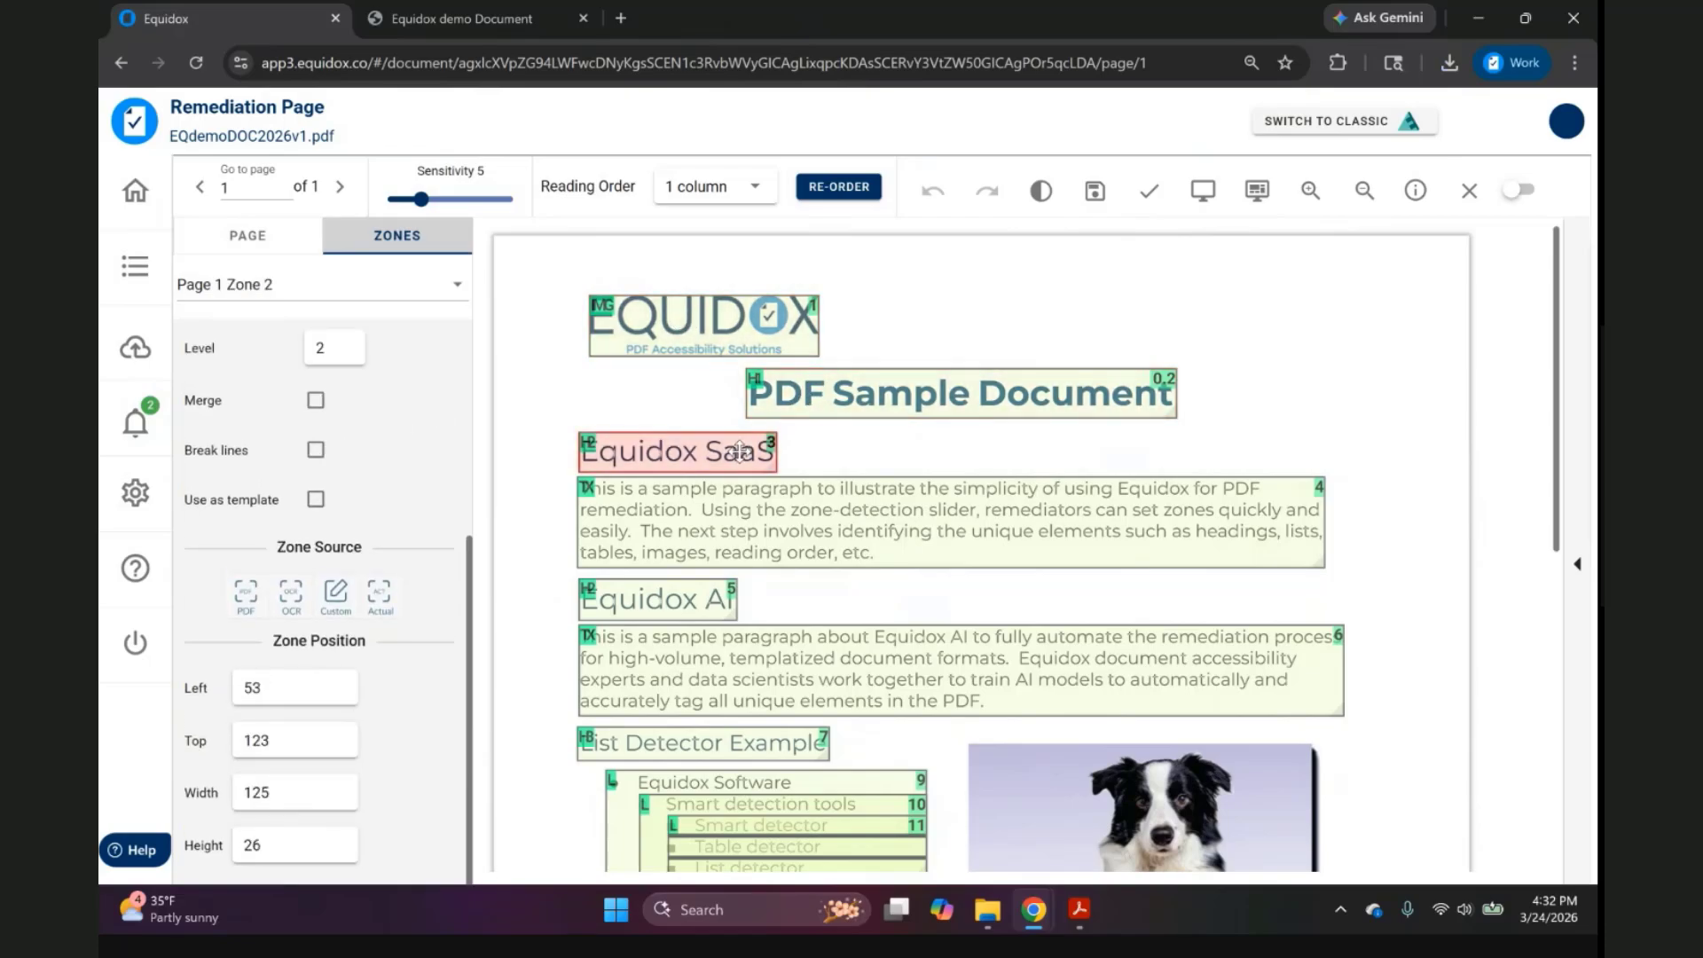
scroll(739, 453, down, 7)
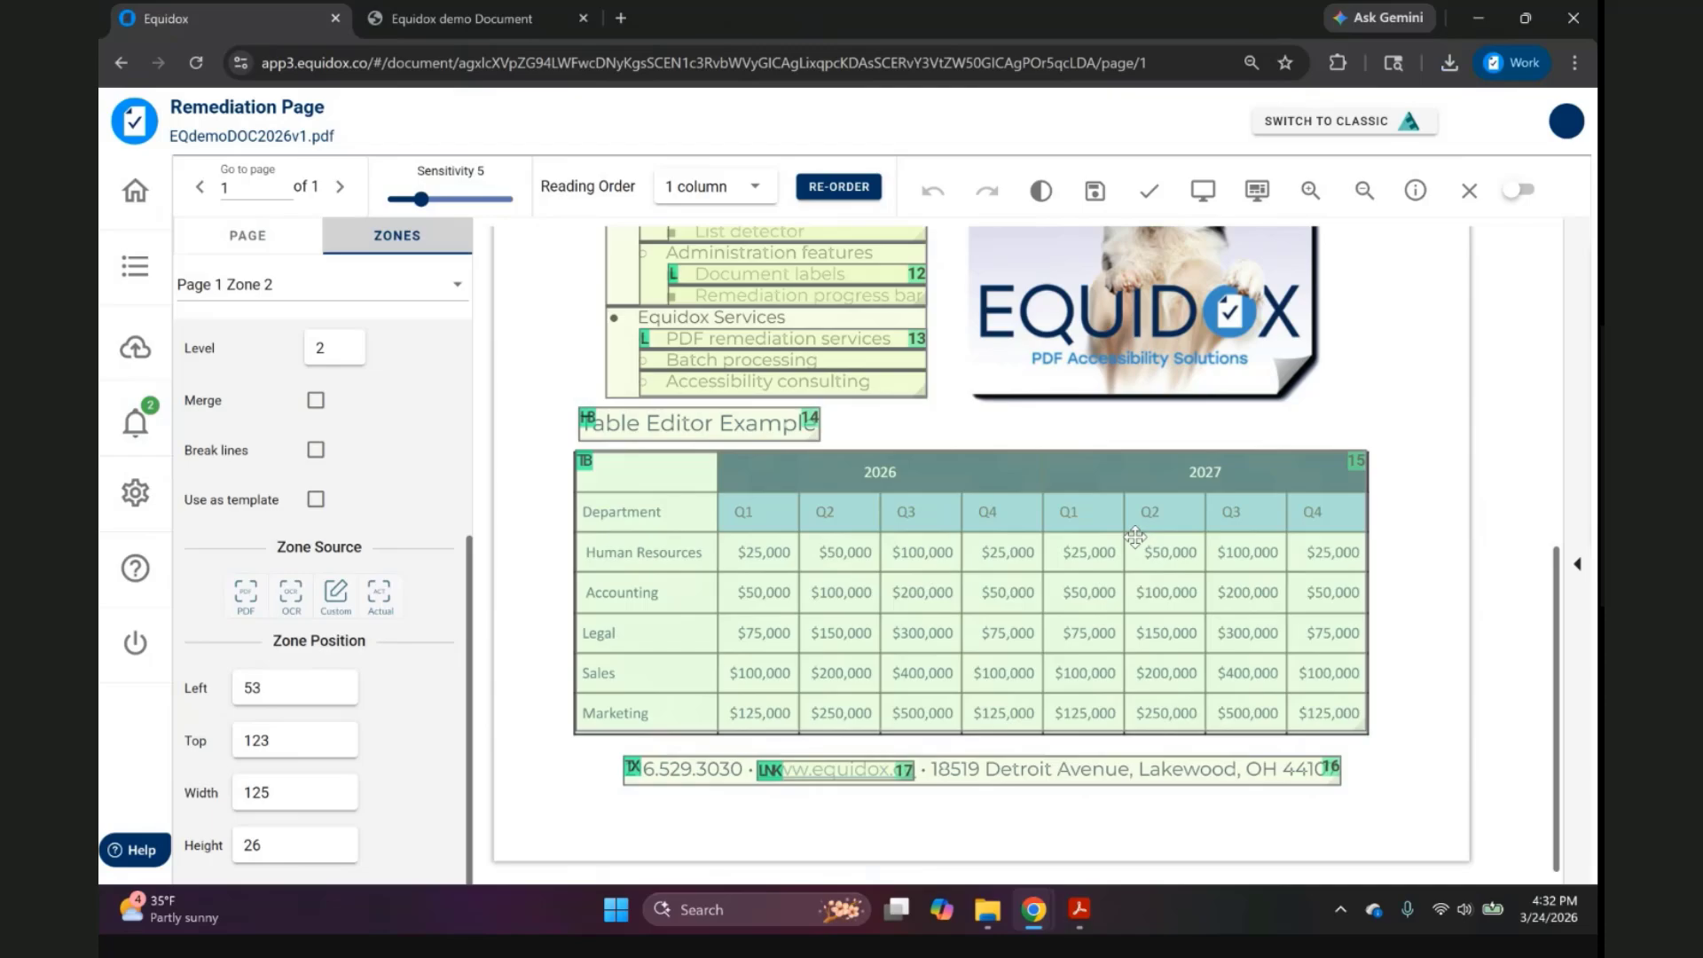
scroll(1224, 479, up, 10)
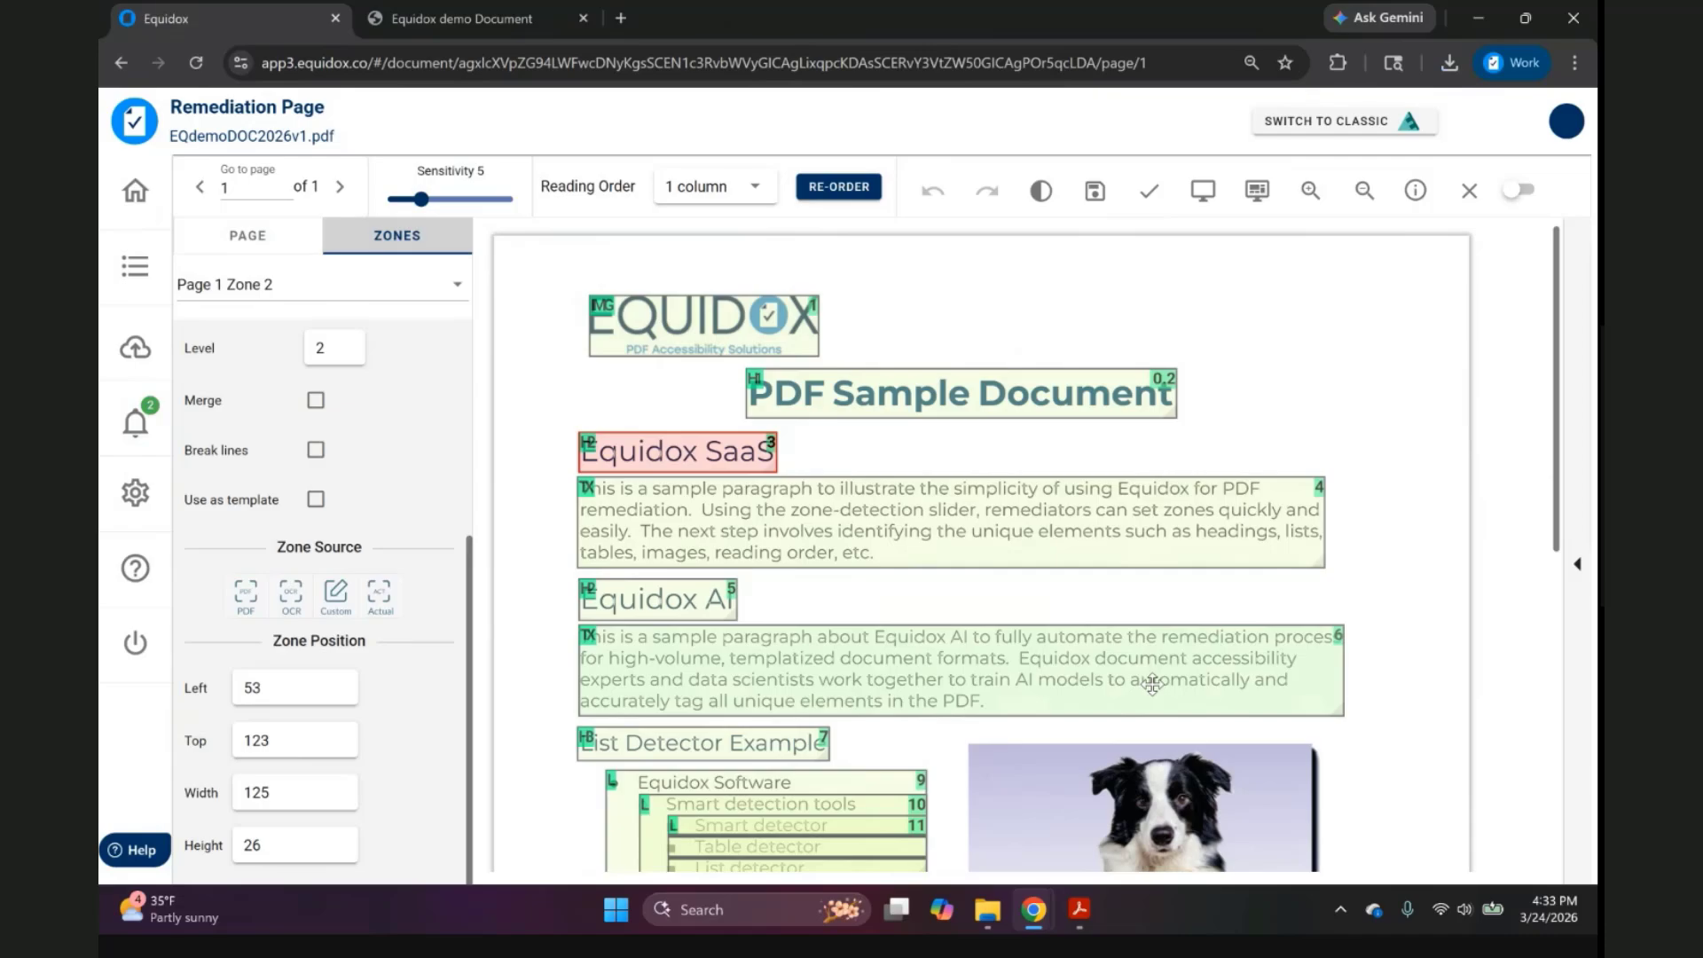
Return to the documents list, review the help articles and the Submit a Ticket form, and close the help window.
click(135, 275)
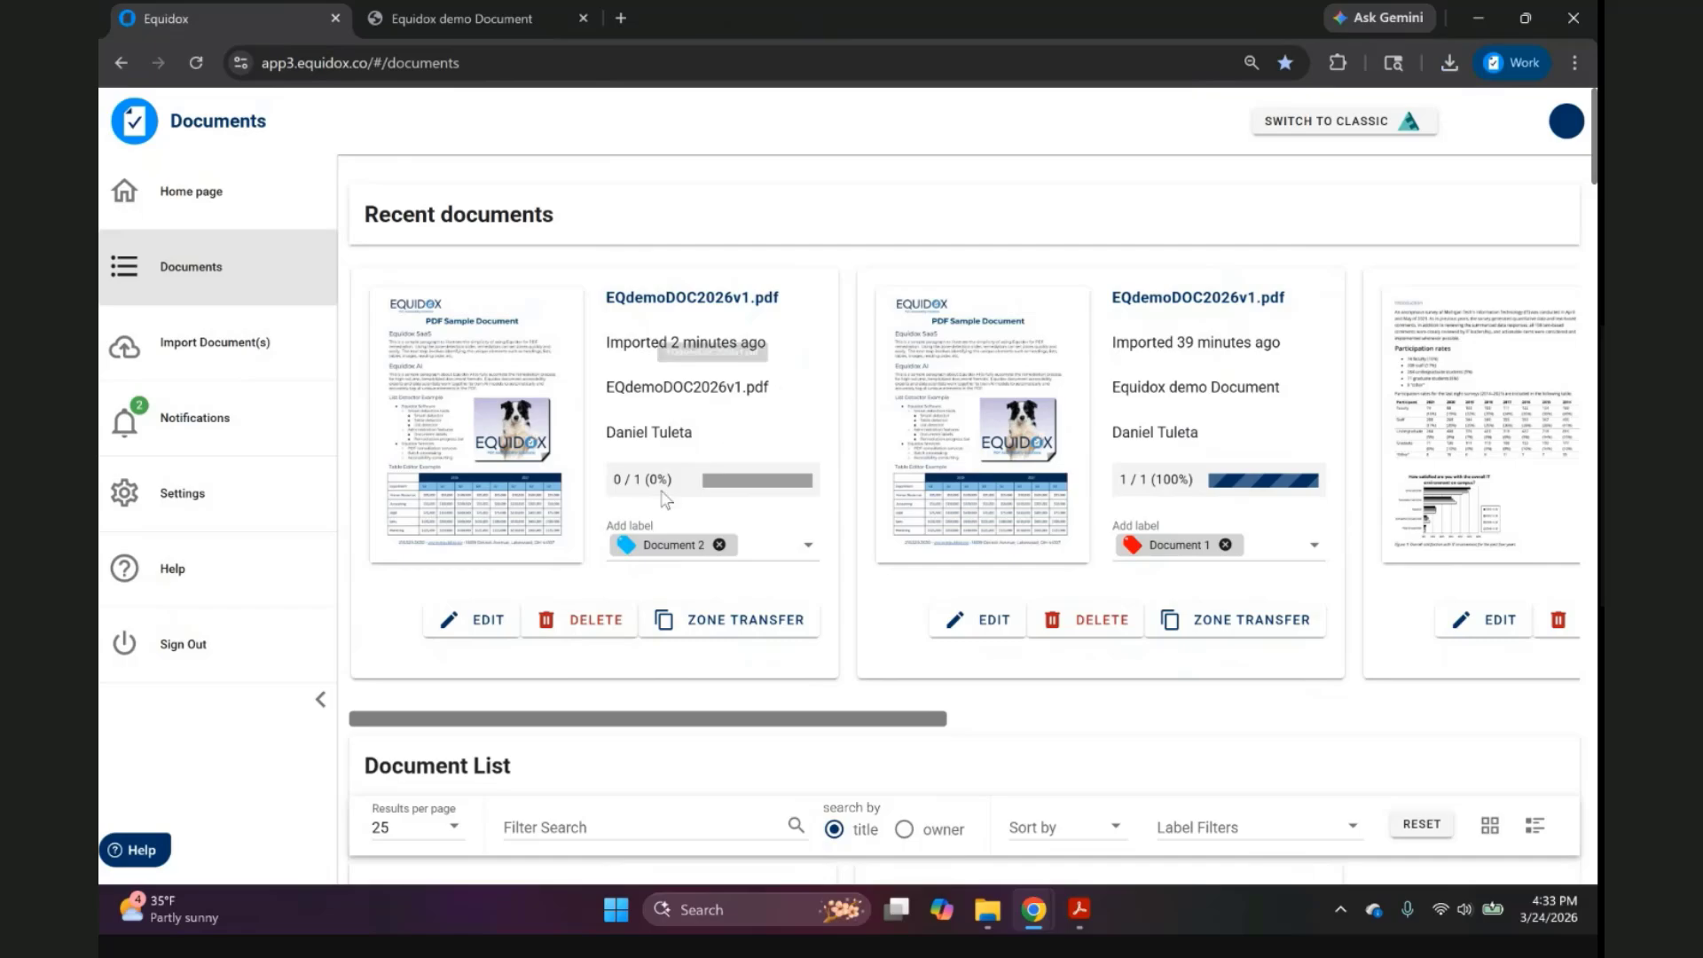
click(135, 851)
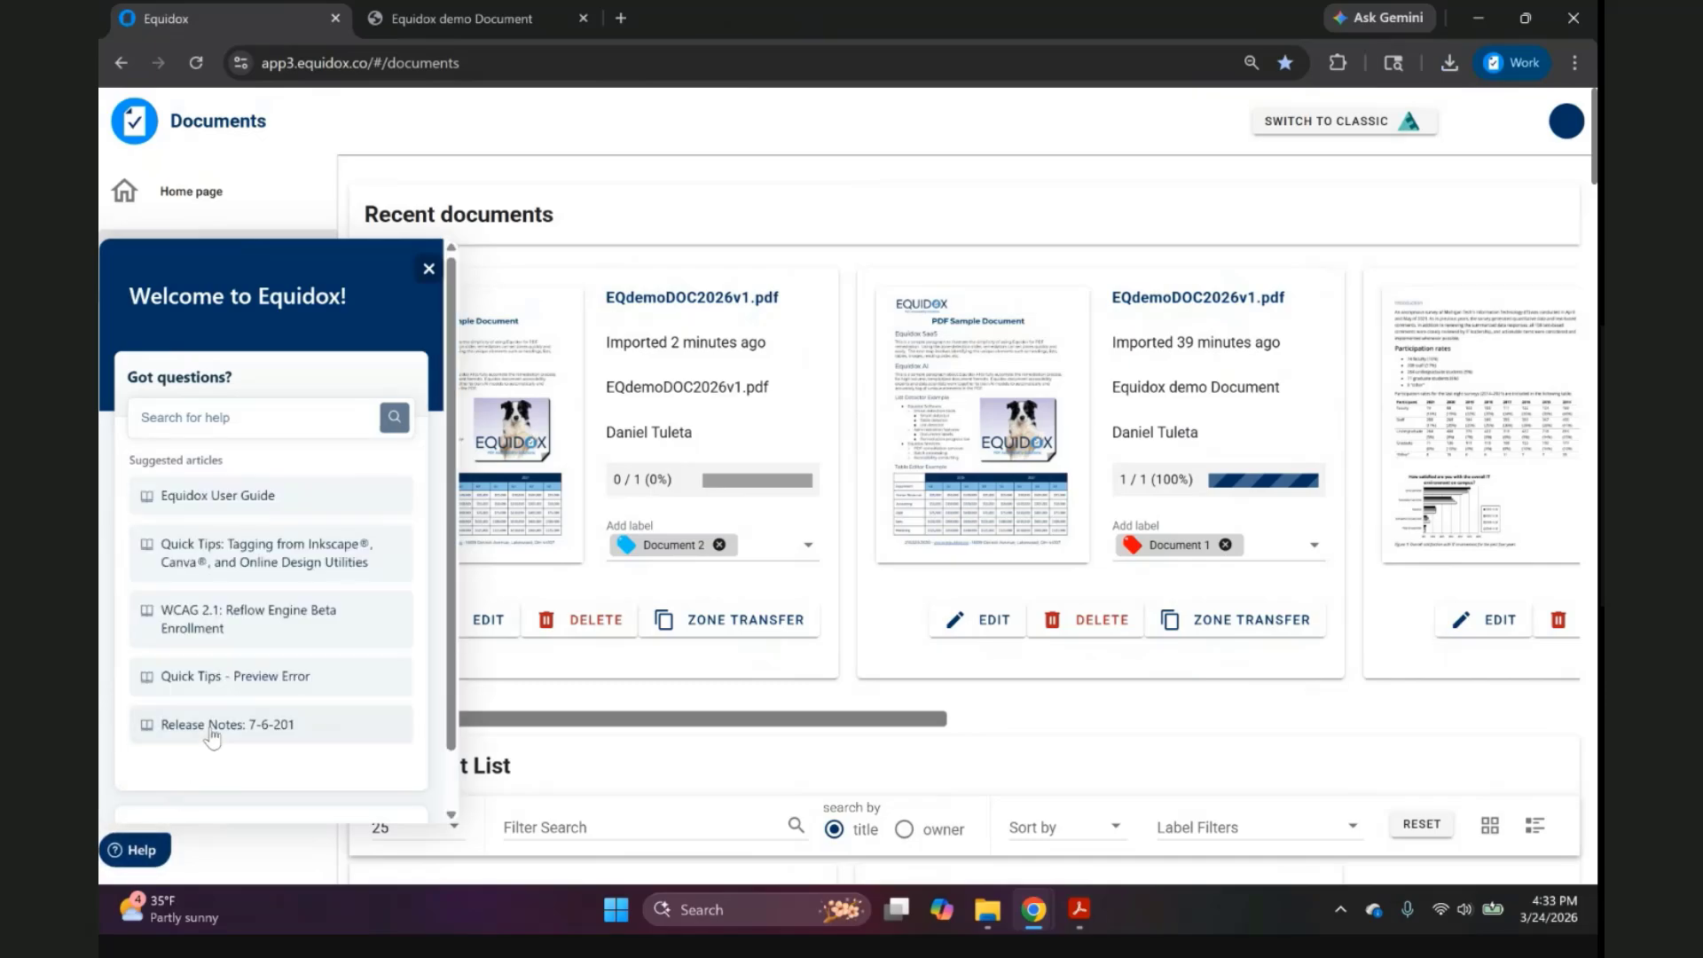
scroll(266, 554, down, 1)
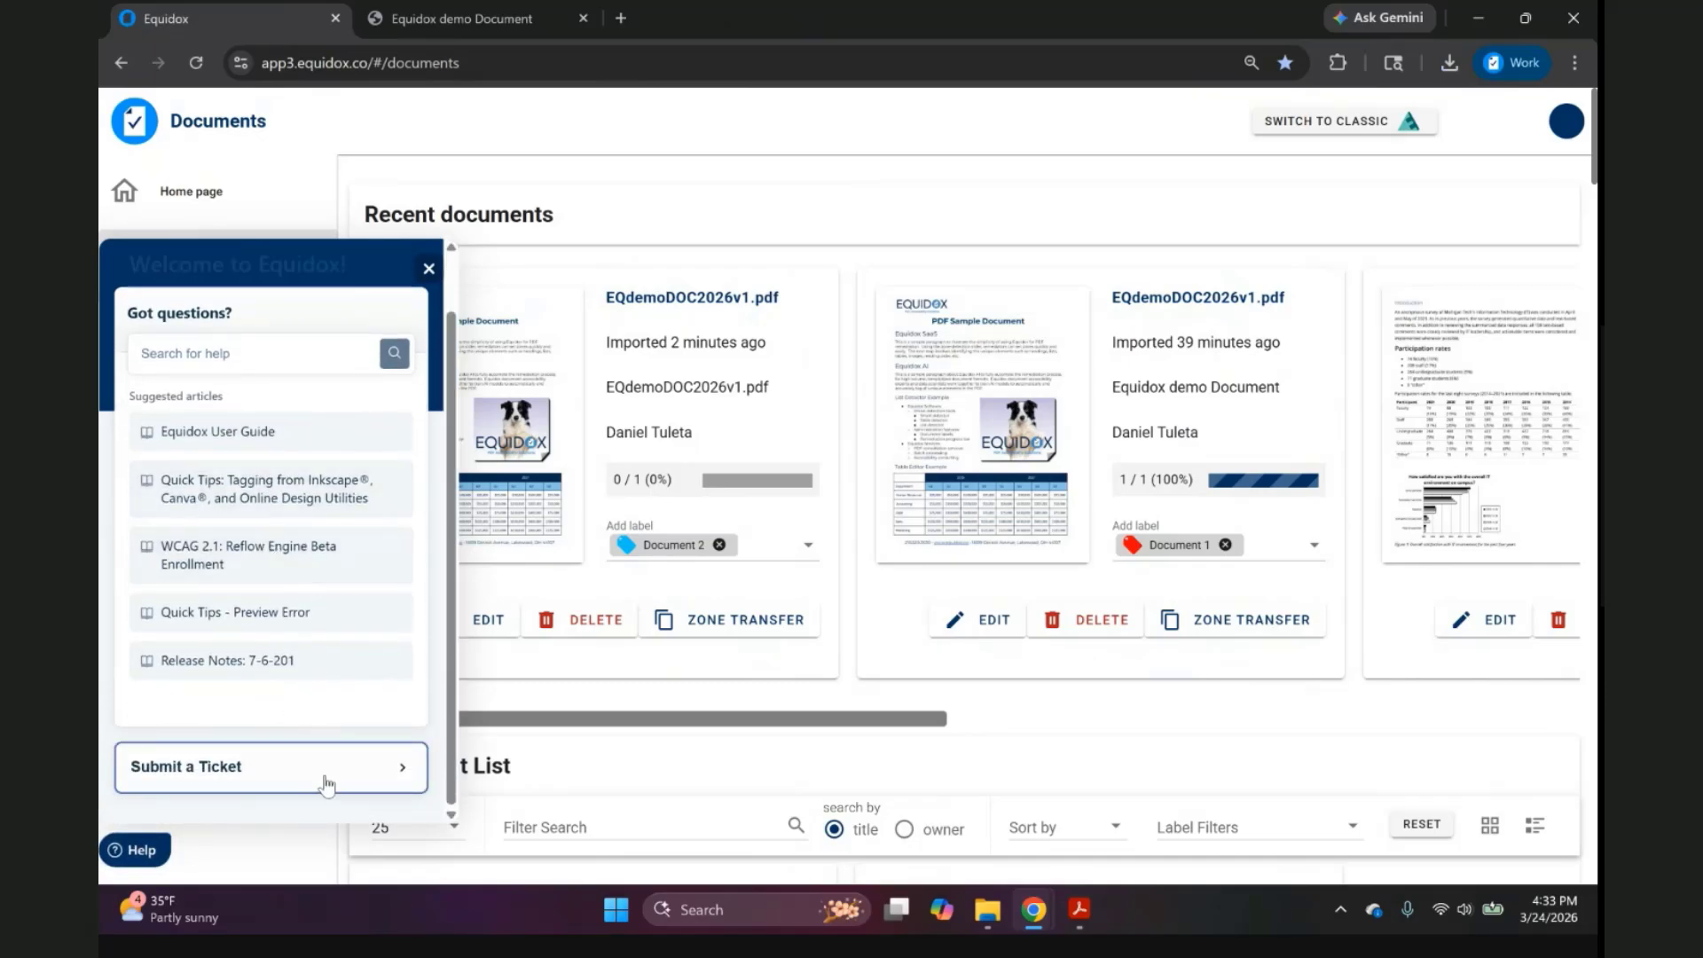
click(326, 781)
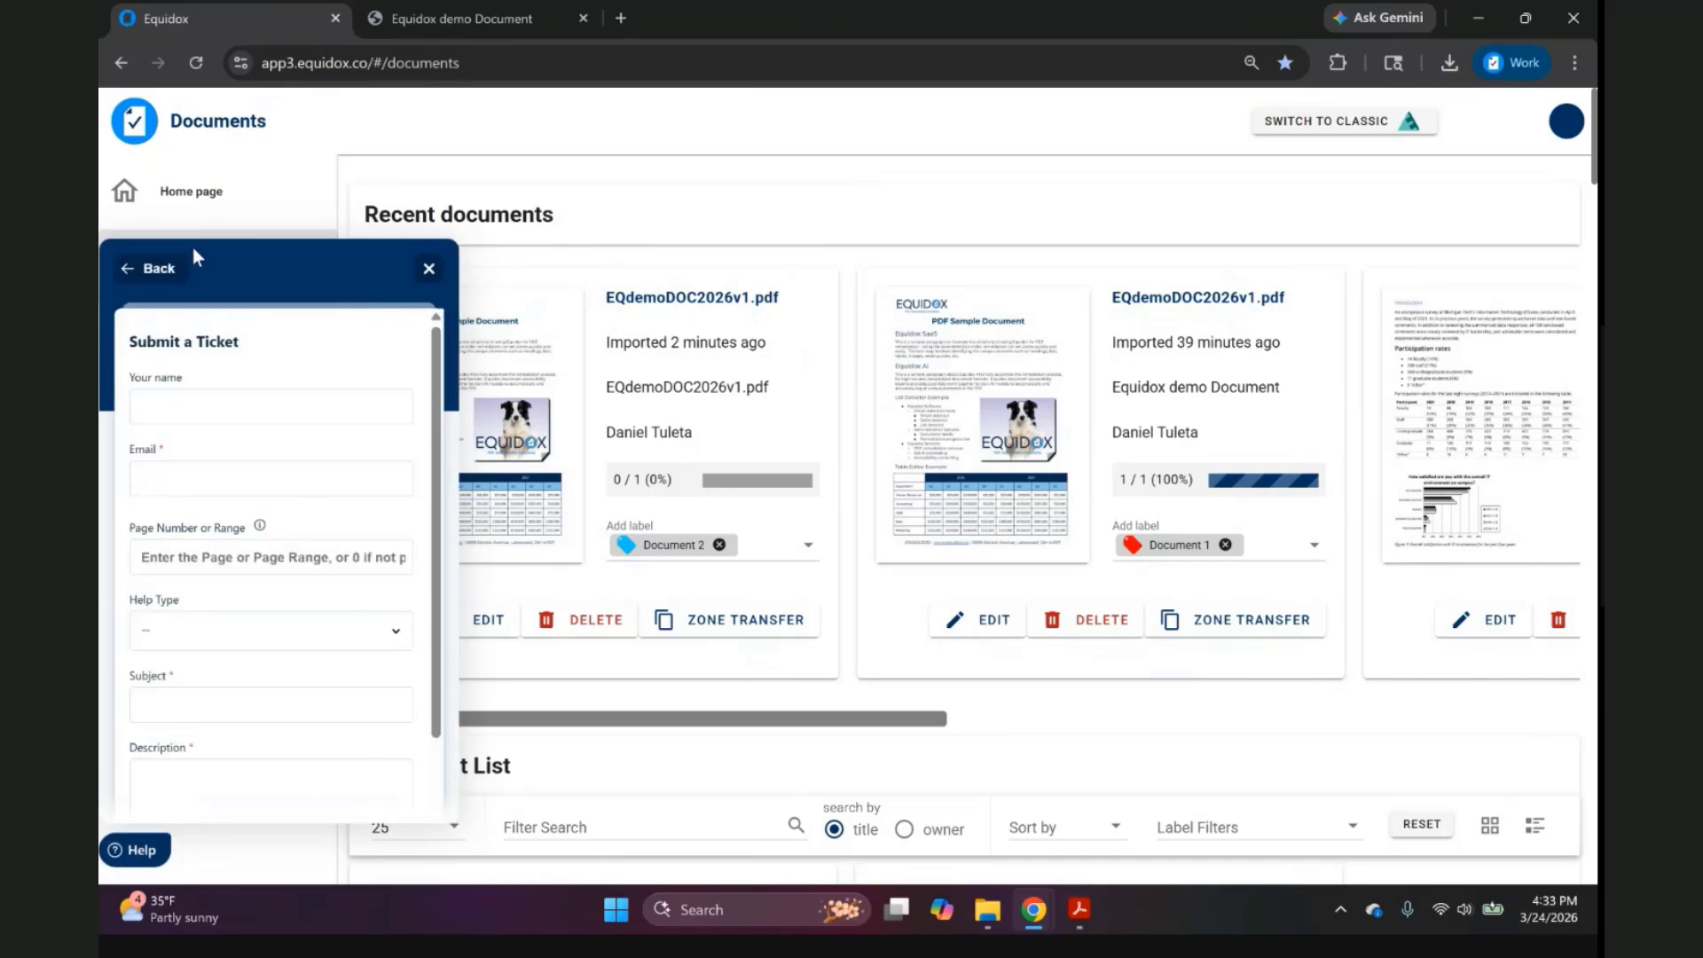
click(152, 267)
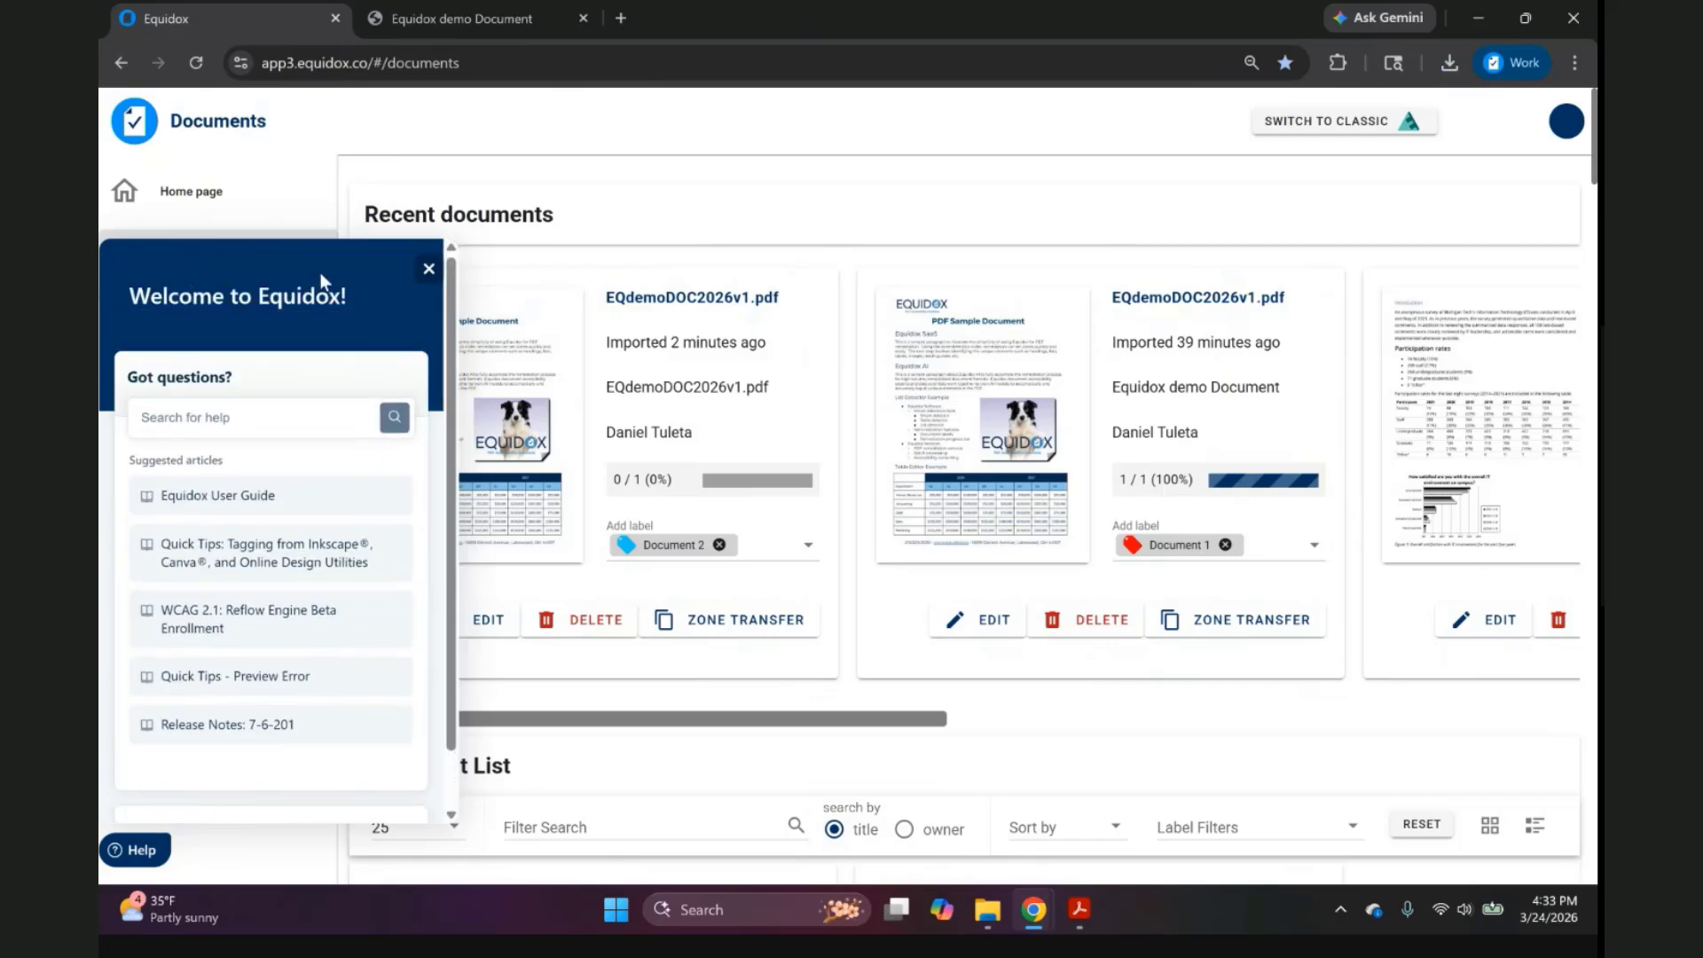
click(436, 275)
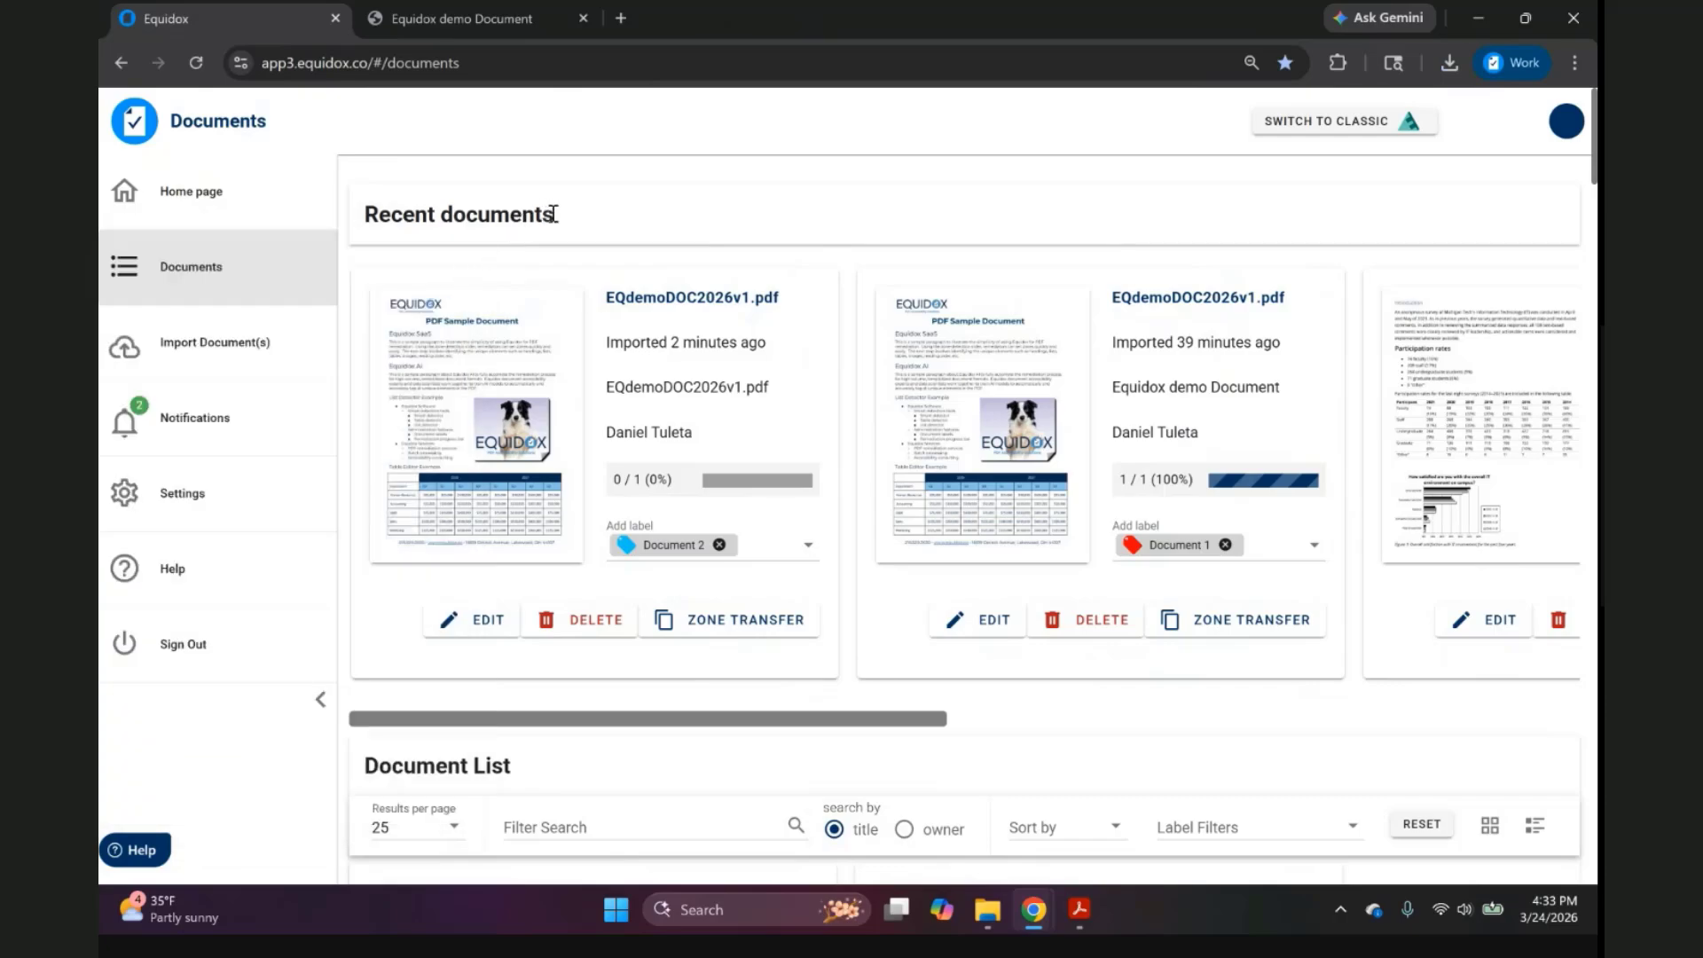